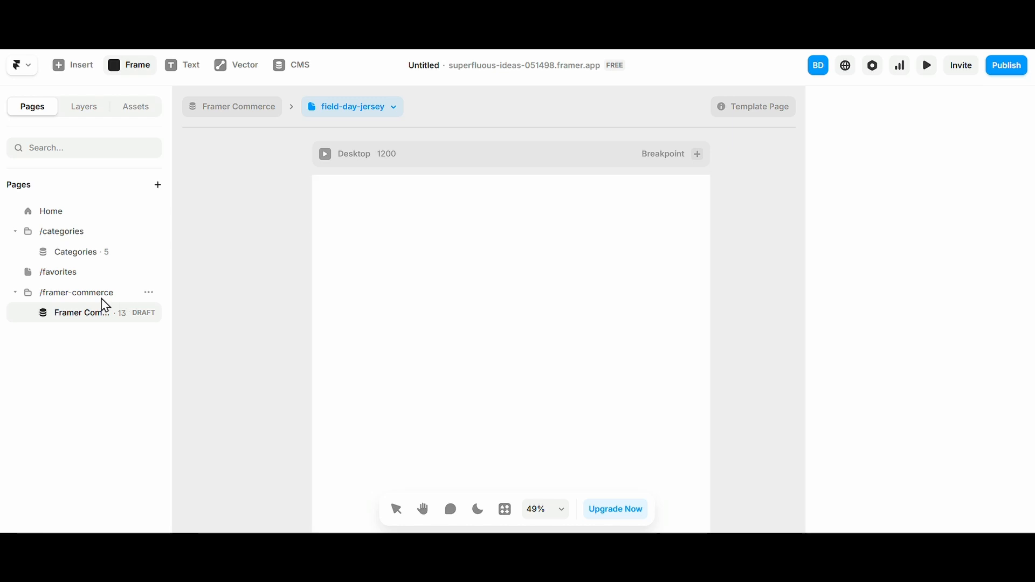
# - Copy the navigation bar from the /favorites page and paste it into the desktop breakpoint of the Framer Commerce product page
pyautogui.click(58, 271)
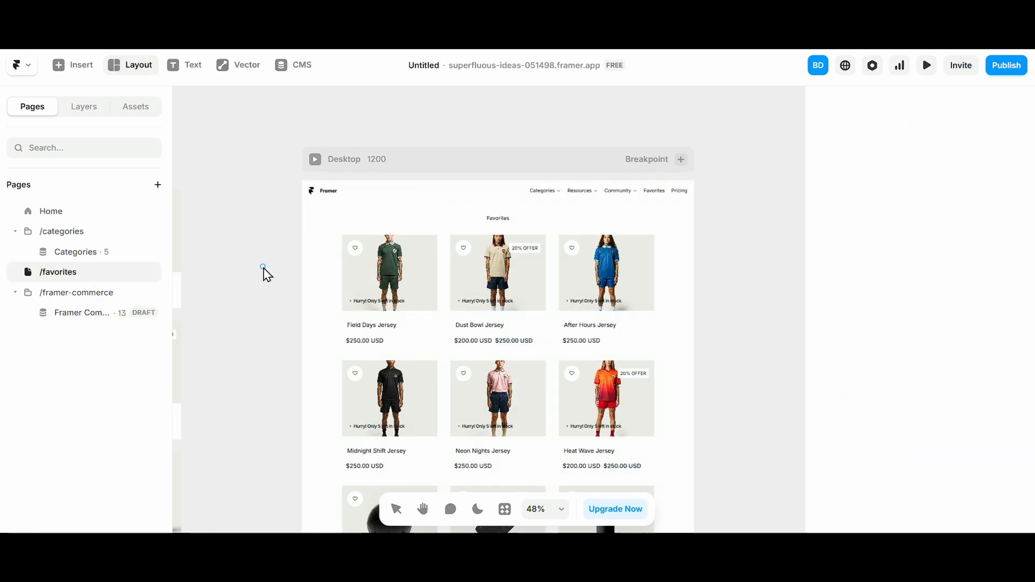
pyautogui.click(361, 197)
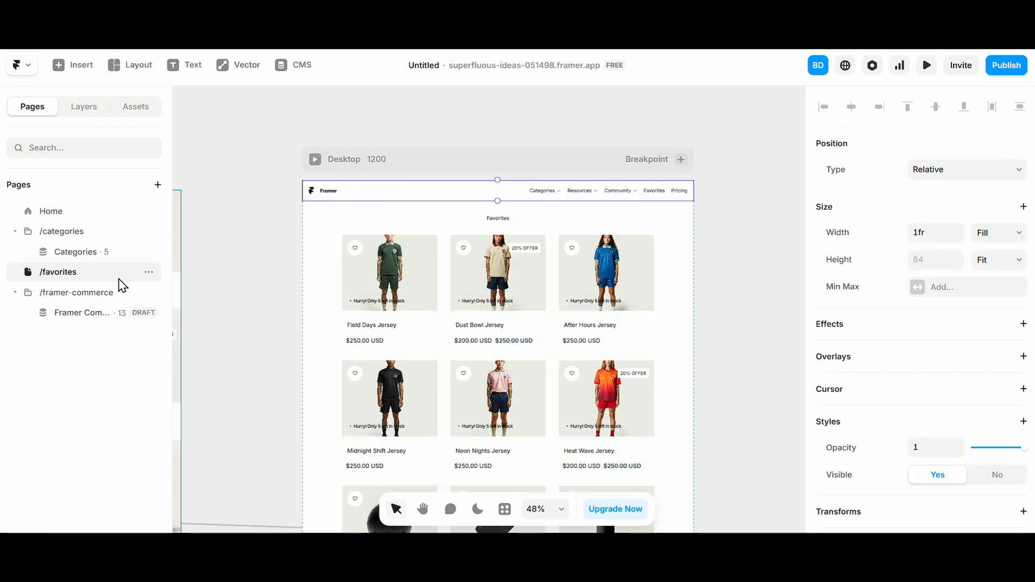
pyautogui.click(105, 313)
pyautogui.click(446, 151)
pyautogui.hotkey('ctrl', 'v')
# - Set the product page's desktop breakpoint to a uniform padding of 0
pyautogui.click(513, 157)
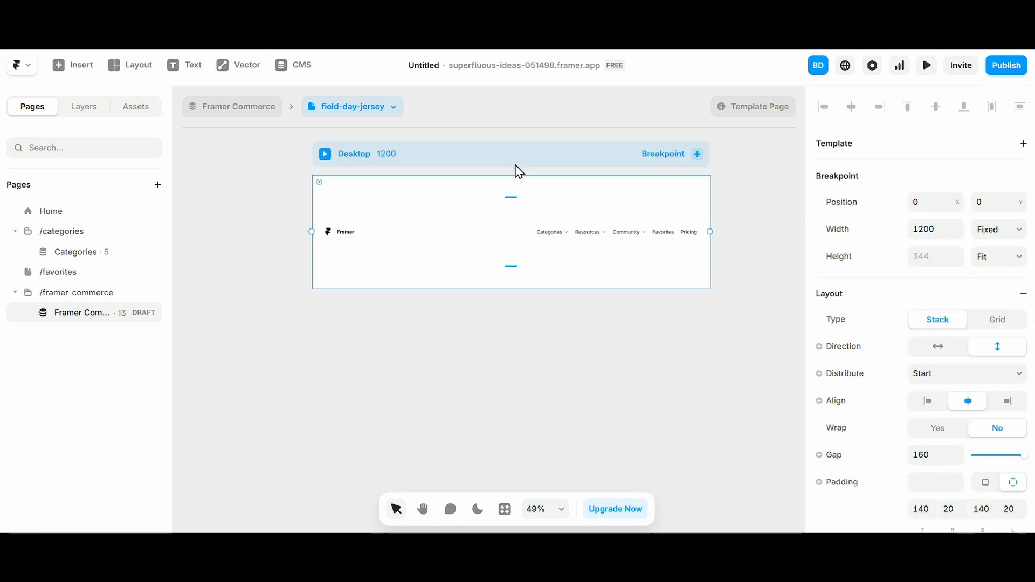
pyautogui.click(985, 483)
pyautogui.click(921, 484)
pyautogui.click(457, 247)
pyautogui.click(517, 155)
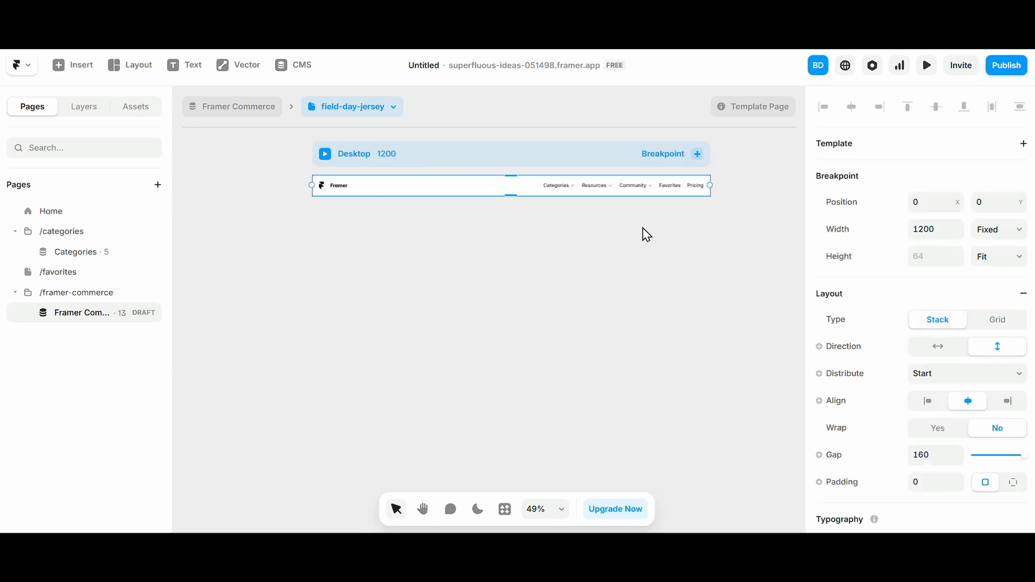
# - Search the Framer Commerce components for "dis" and insert the Price Discount component
pyautogui.press('f')
pyautogui.click(344, 319)
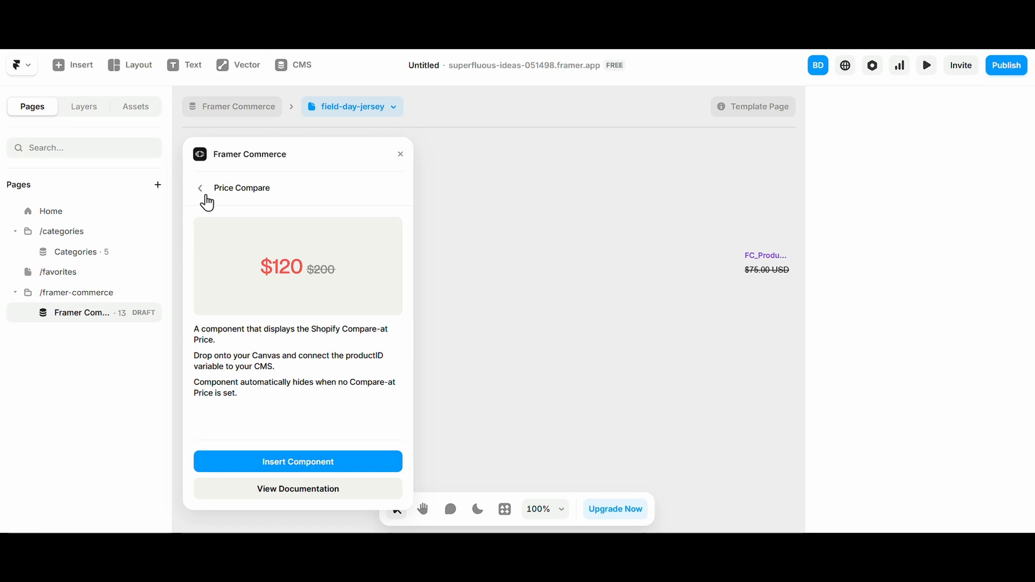
pyautogui.click(206, 198)
pyautogui.click(282, 221)
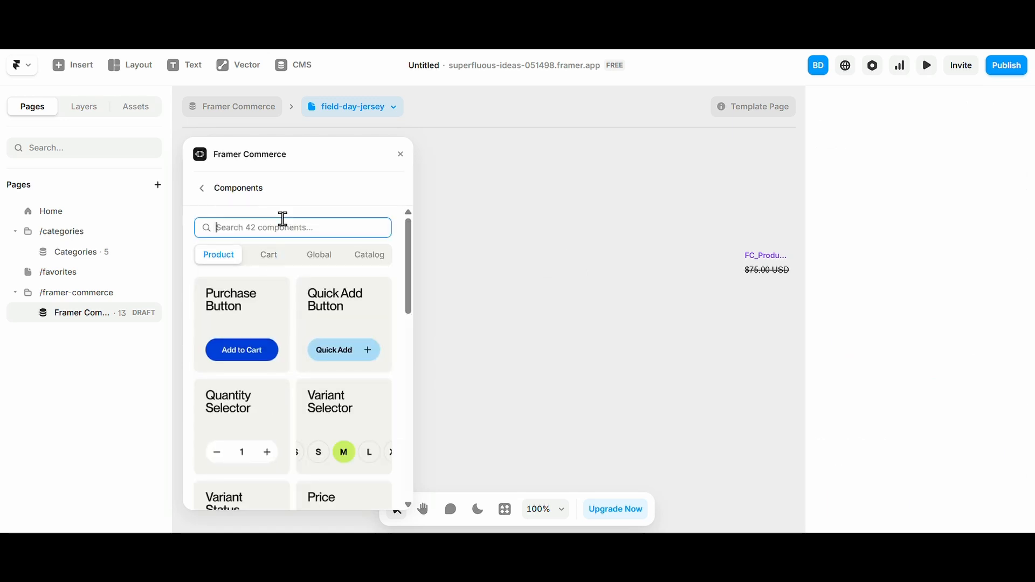
pyautogui.write('dis')
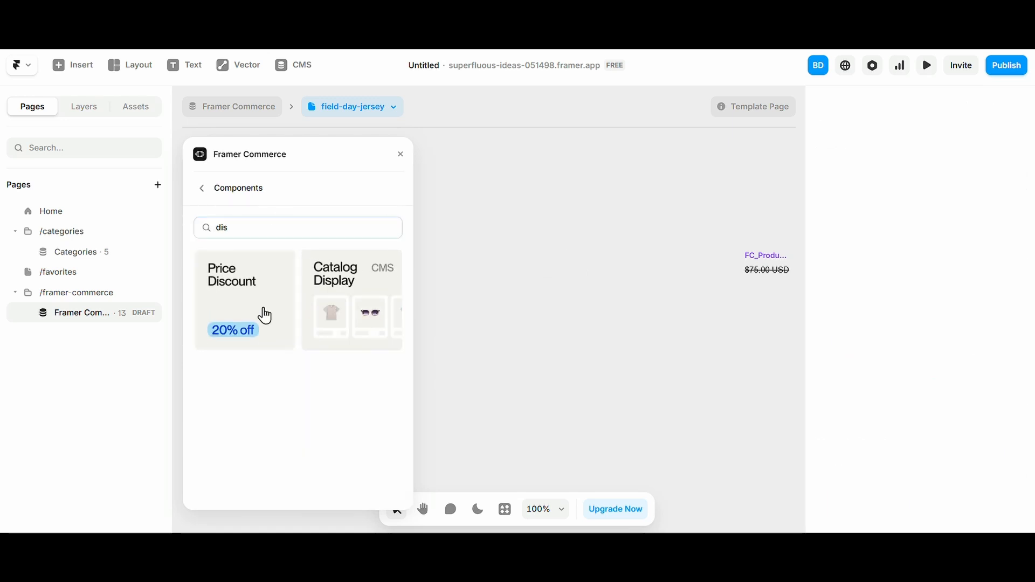
pyautogui.click(261, 314)
pyautogui.click(308, 464)
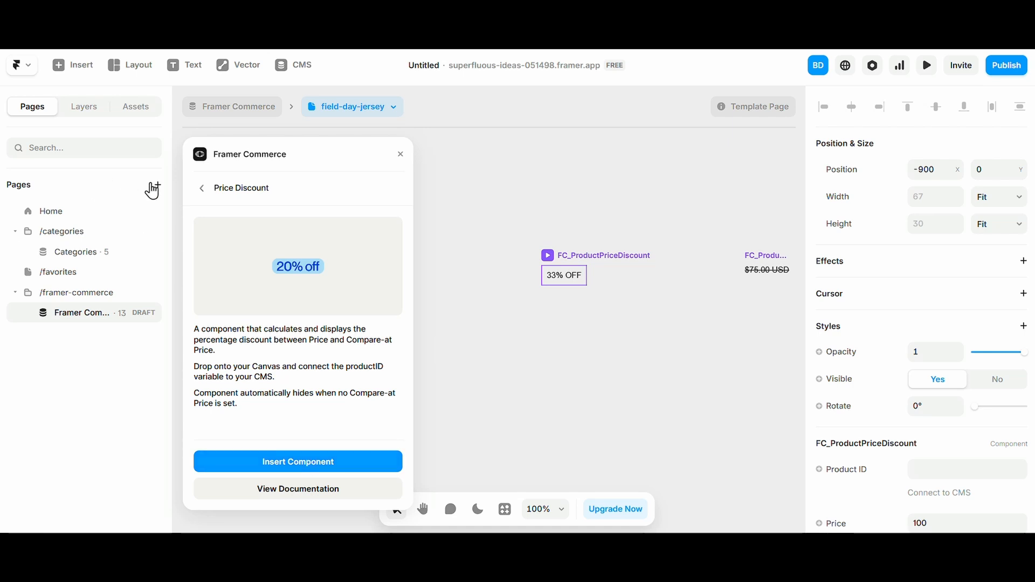
# - Combine the price discount, compare price and price components into one horizontal stack
pyautogui.click(204, 190)
pyautogui.click(525, 432)
pyautogui.scroll(-2, 545, 418)
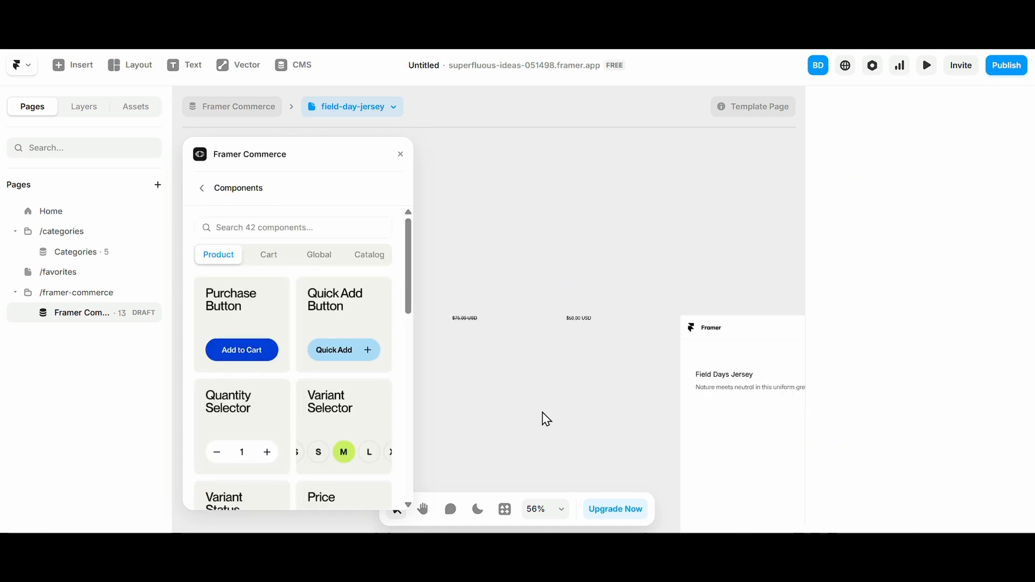
pyautogui.click(607, 311)
pyautogui.keyDown('shift'); pyautogui.click(427, 306); pyautogui.keyUp('shift')
pyautogui.hscroll(-5, 575, 404)
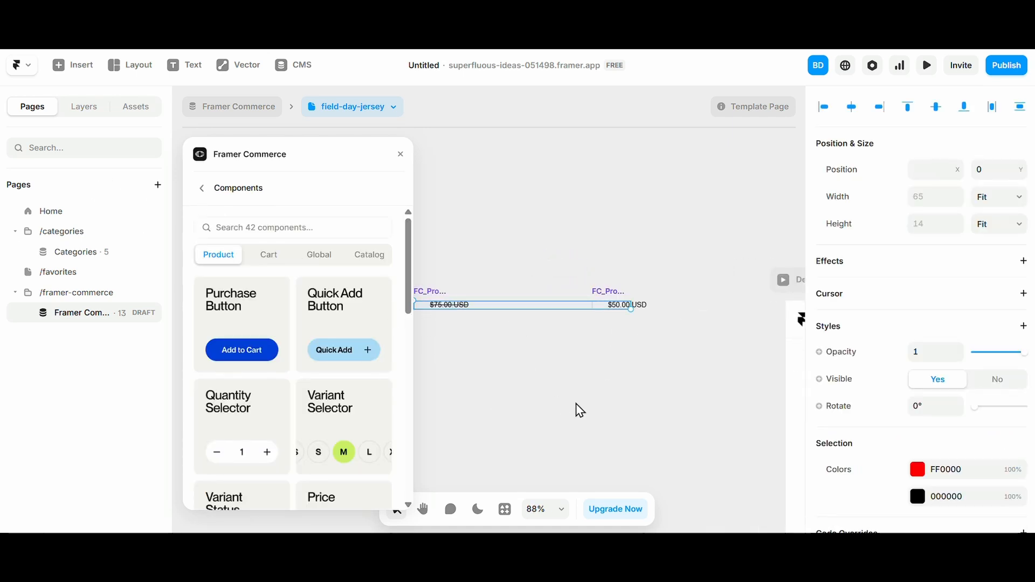
pyautogui.keyDown('shift'); pyautogui.click(543, 313); pyautogui.keyUp('shift')
pyautogui.hotkey('ctrl', 'alt', 'Return')
pyautogui.hscroll(2, 552, 403)
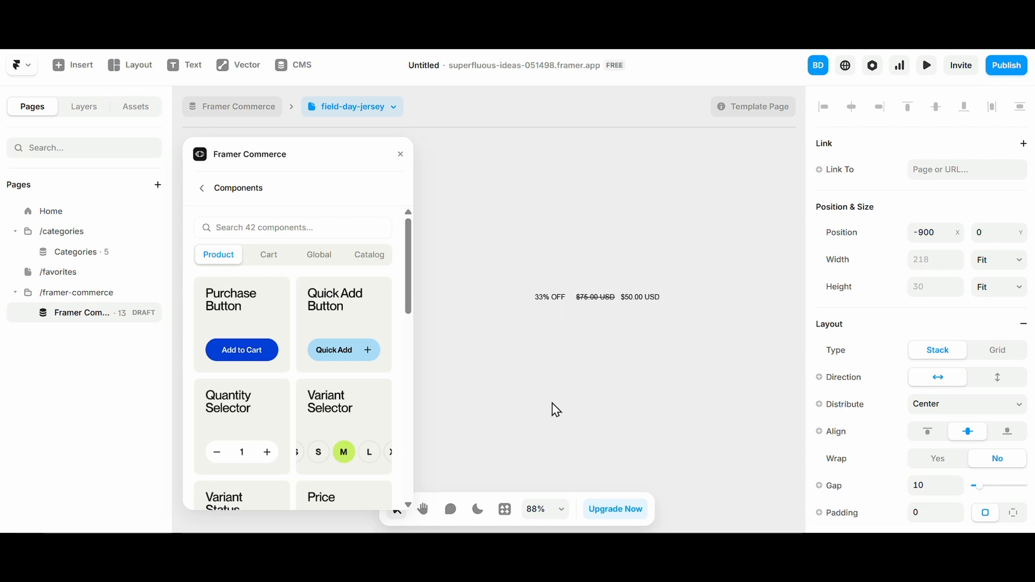
# - Move the price stack into the page directly beneath the product description
pyautogui.scroll(-3, 492, 267)
pyautogui.moveTo(461, 241); pyautogui.dragTo(593, 342)
pyautogui.hscroll(-5, 702, 374)
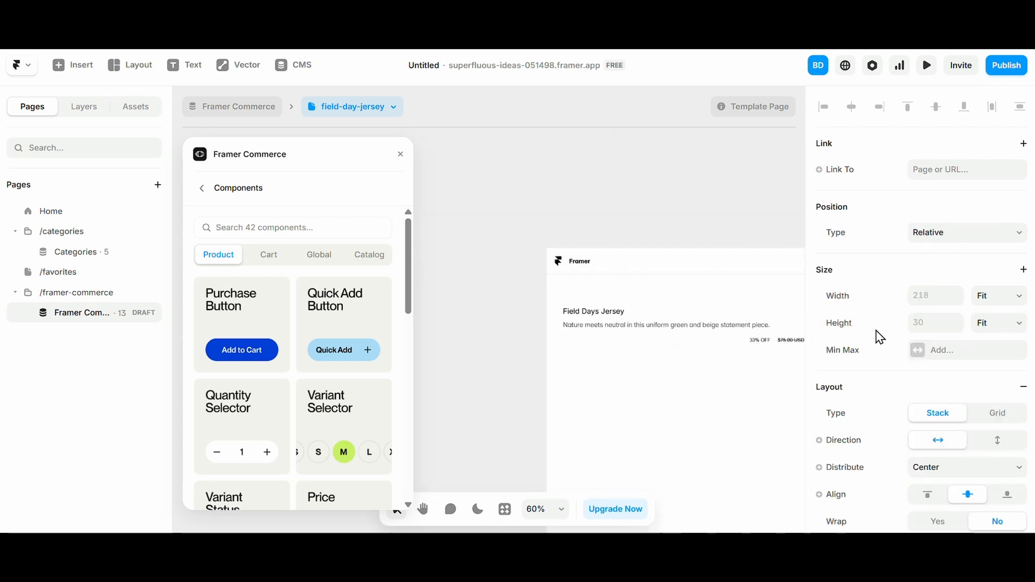
# - Set the price stack's width to Fill and its distribution to Start
pyautogui.click(1000, 295)
pyautogui.click(988, 349)
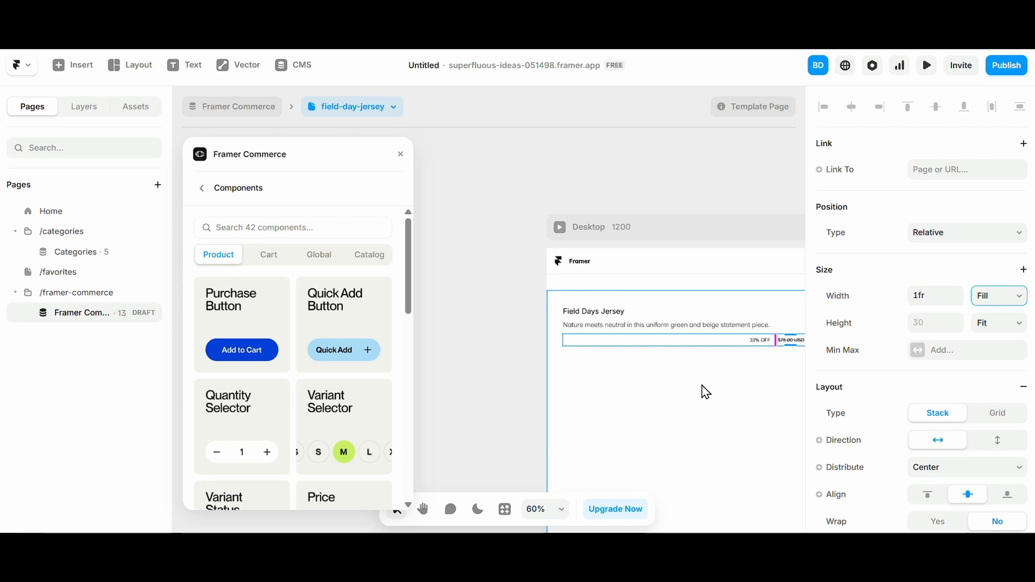
pyautogui.scroll(-3, 942, 324)
pyautogui.click(947, 318)
pyautogui.click(927, 335)
pyautogui.scroll(3, 615, 345)
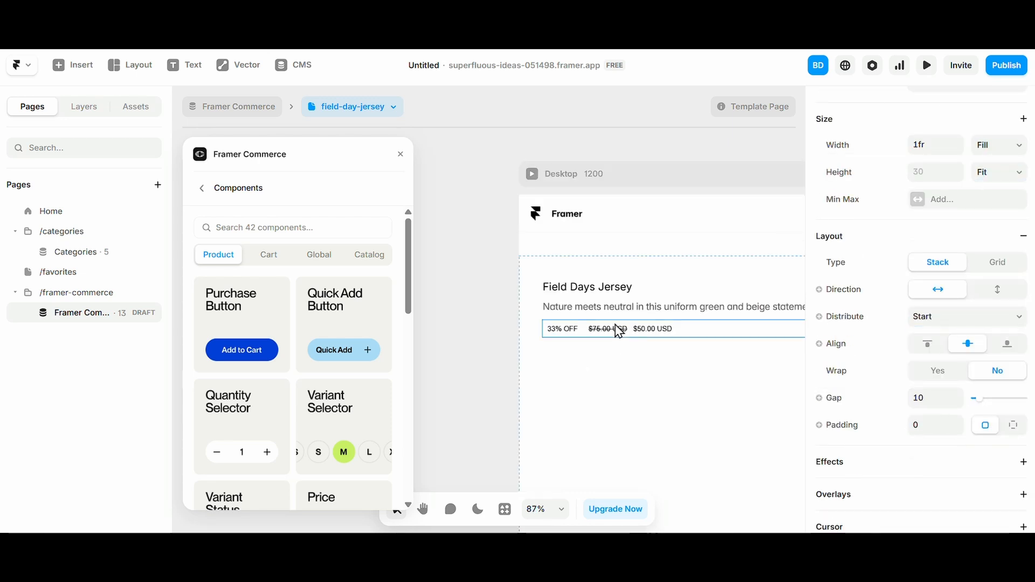
# - Nest the compare price and price in their own stack before the discount label, with its width set to Fit
pyautogui.scroll(3, 580, 340)
pyautogui.click(684, 335)
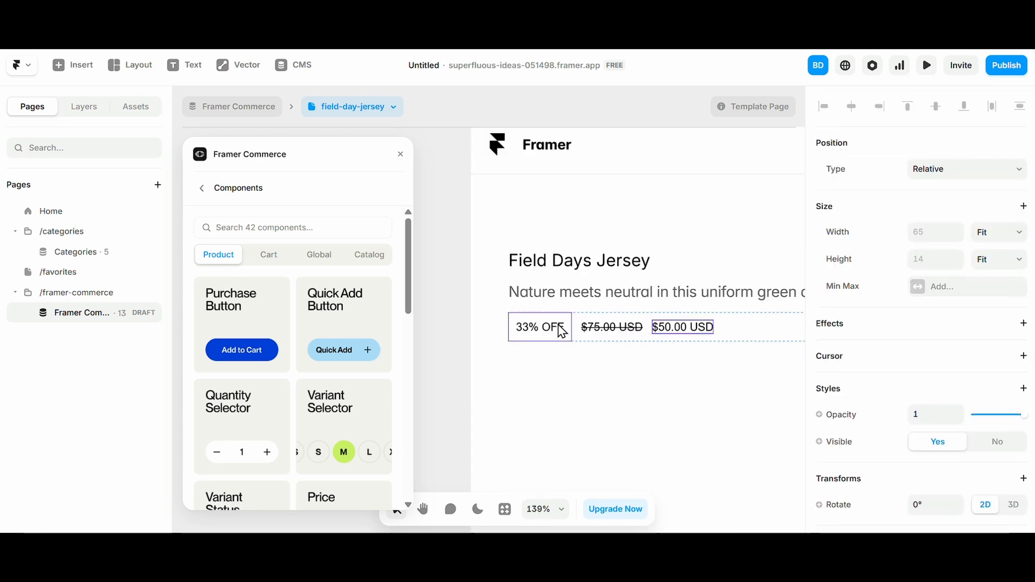
pyautogui.hotkey('ctrl', 'z')
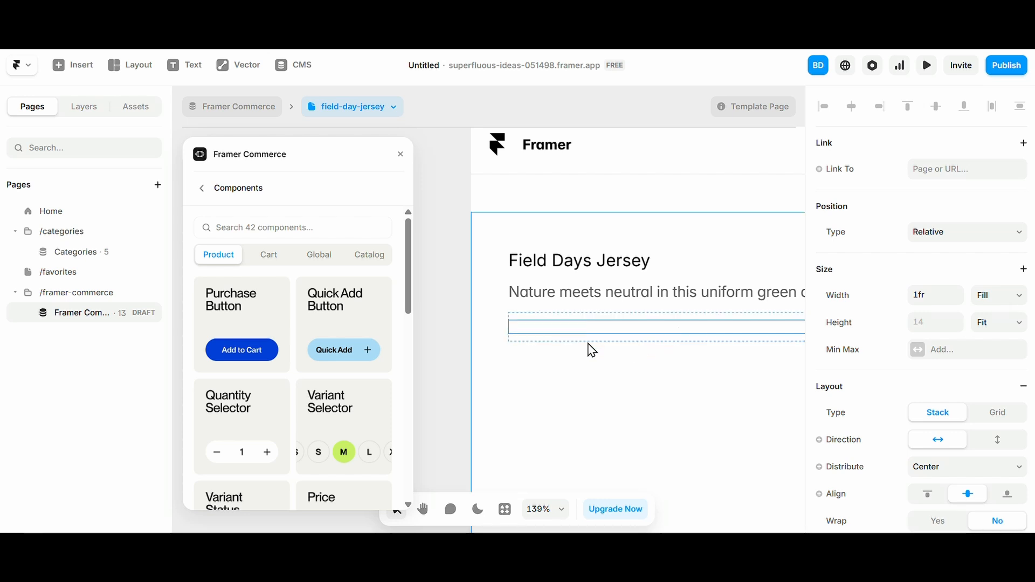
pyautogui.click(1001, 298)
pyautogui.click(1010, 362)
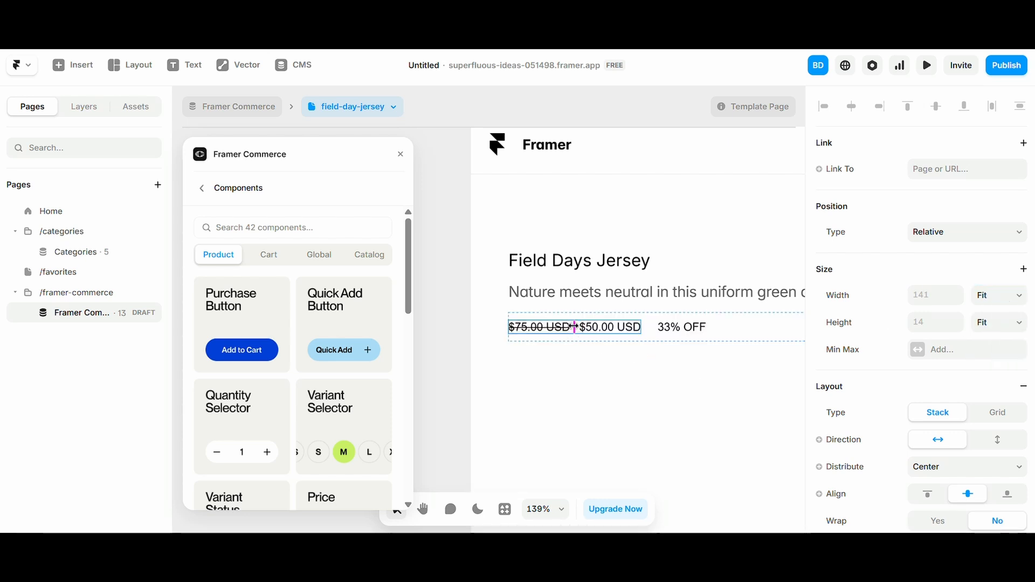
# - Widen the gap between the two nested prices and place the regular price before the struck-through compare price
pyautogui.moveTo(574, 328); pyautogui.dragTo(586, 328)
pyautogui.click(603, 330)
pyautogui.press('Left')
# - Set the compare price's strike colour to blue 3079FF
pyautogui.click(607, 338)
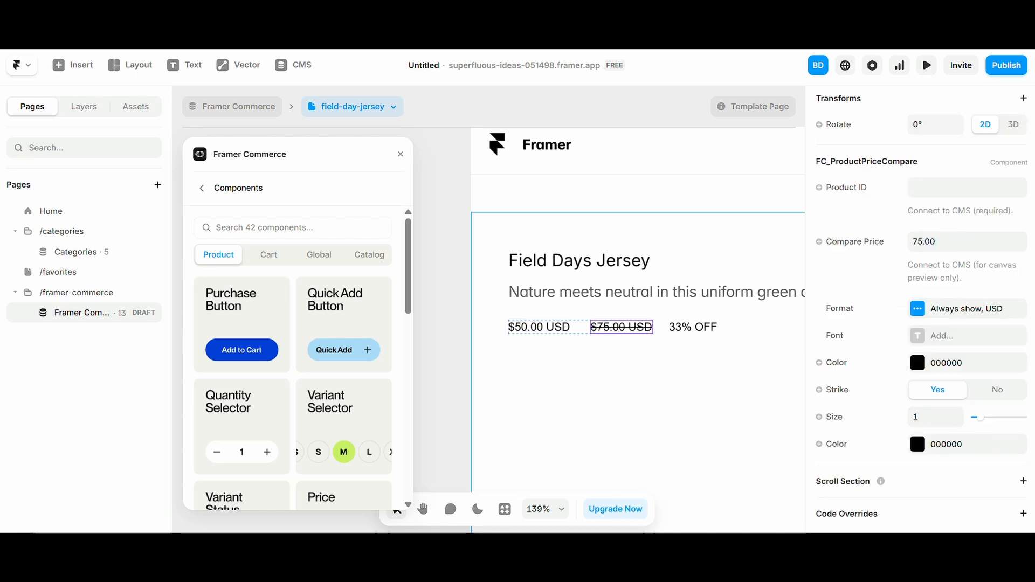
pyautogui.click(918, 444)
pyautogui.click(723, 424)
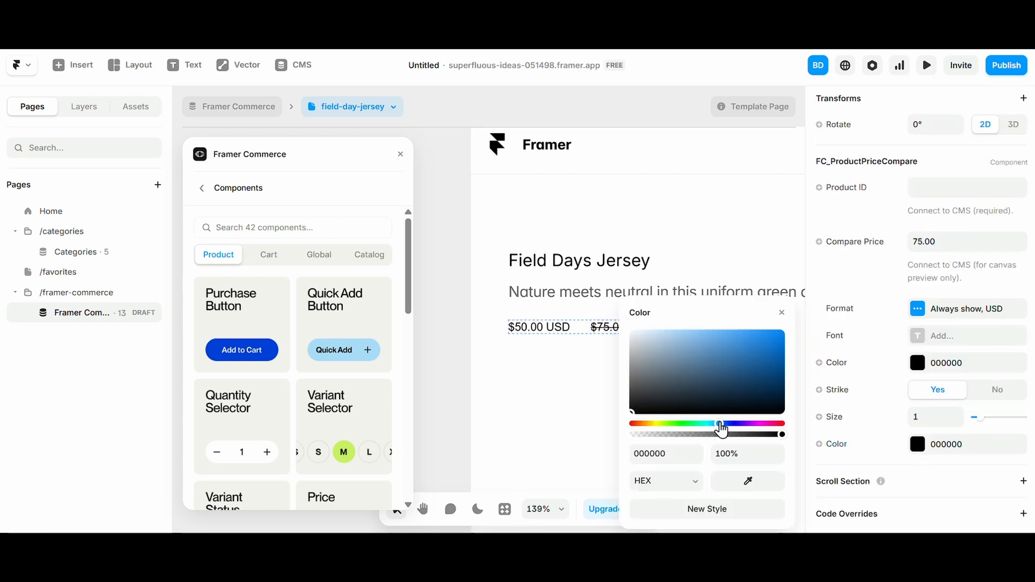
pyautogui.moveTo(723, 386); pyautogui.dragTo(755, 330)
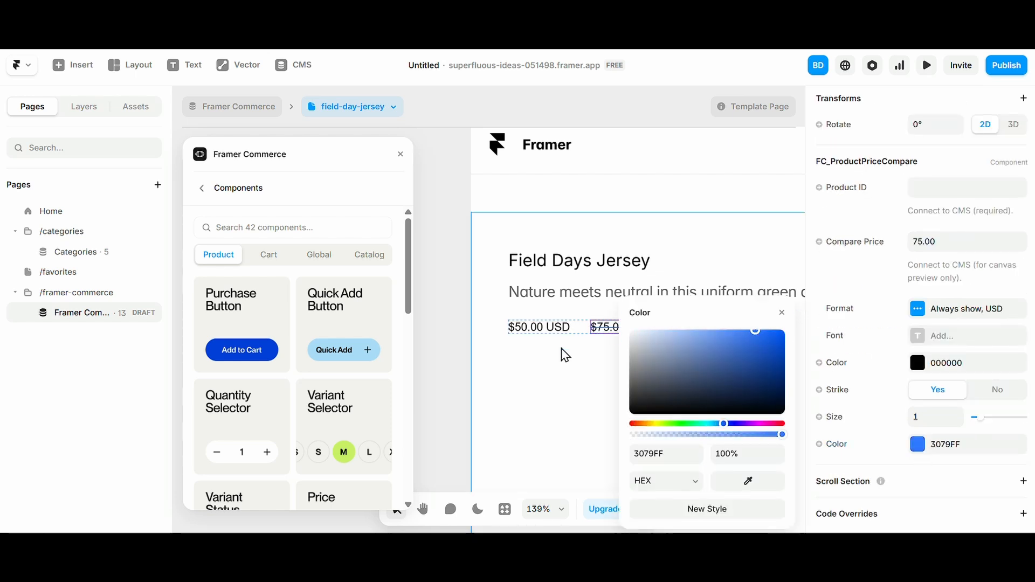
pyautogui.click(555, 335)
pyautogui.click(593, 329)
# - Set the discount label's font to Inter Regular at 14 px
pyautogui.click(682, 328)
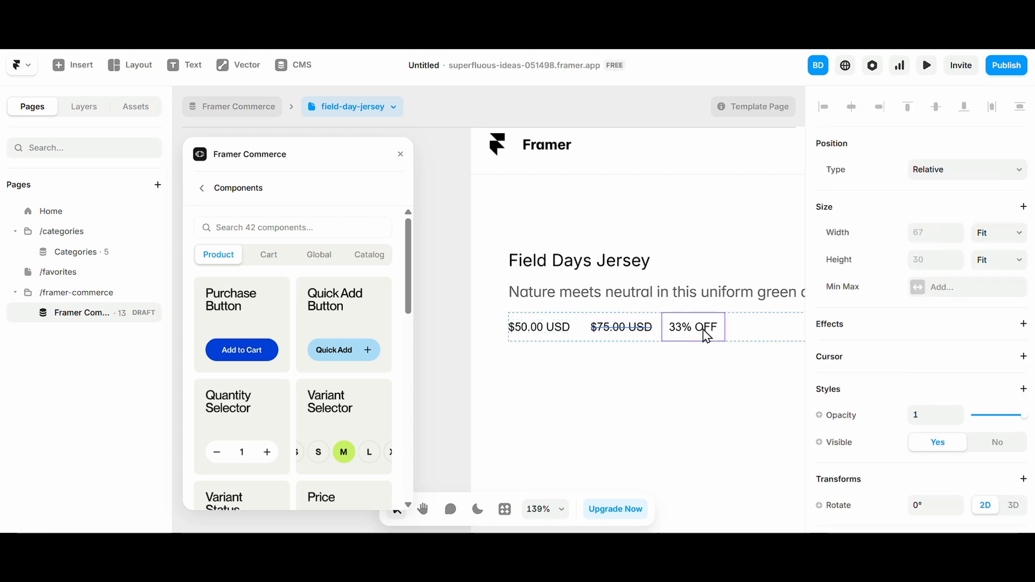
pyautogui.scroll(-10, 992, 442)
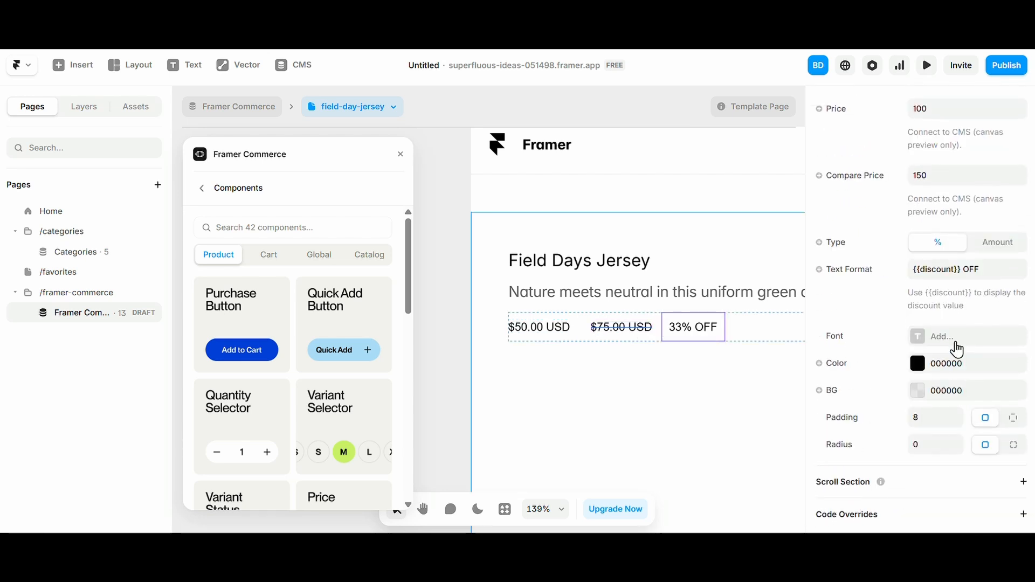
pyautogui.click(953, 349)
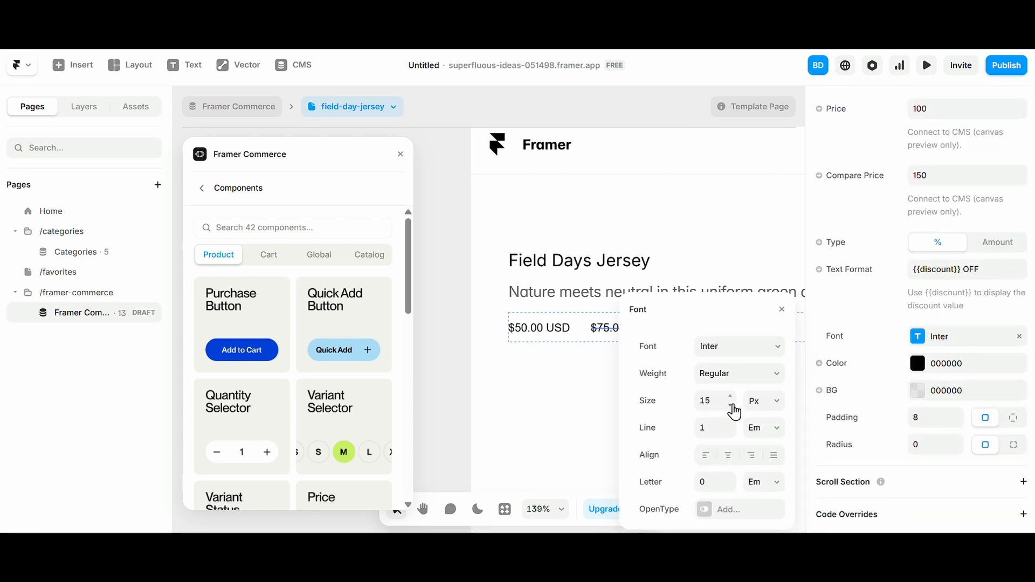
# - Set the discount label's background to FFFFFF at 100% opacity
pyautogui.click(965, 392)
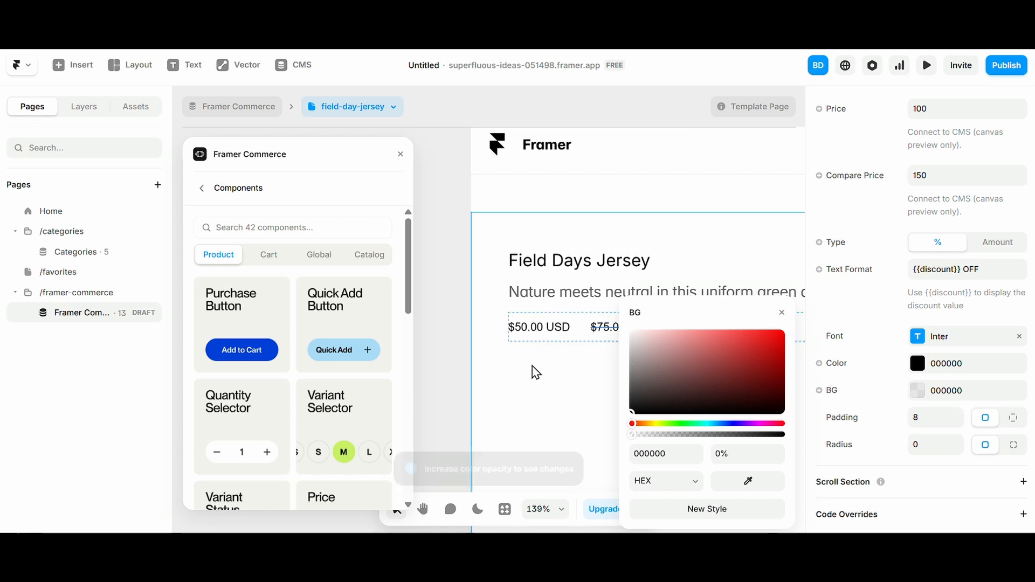
pyautogui.hscroll(5, 551, 386)
pyautogui.moveTo(645, 385); pyautogui.dragTo(557, 252)
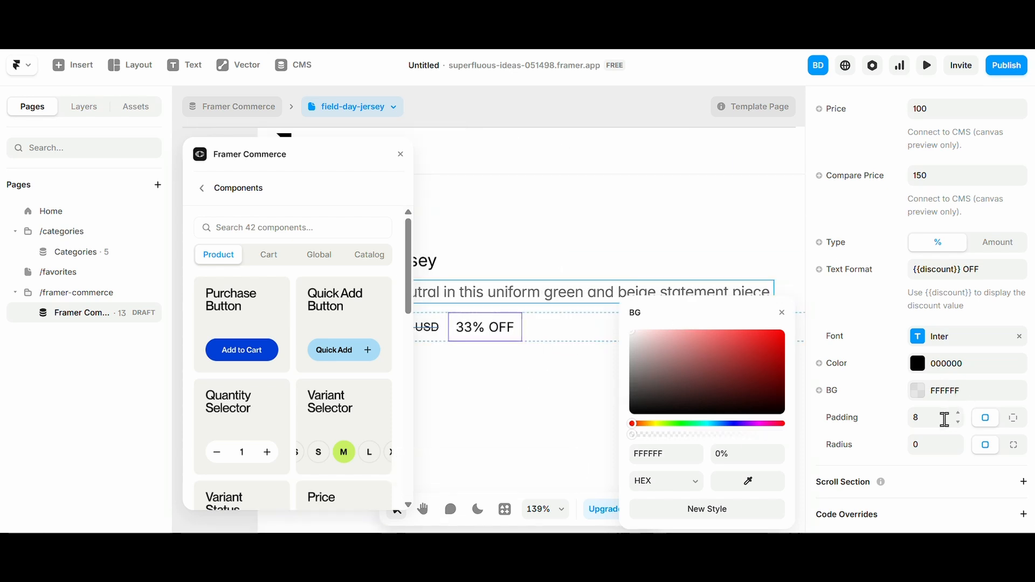
pyautogui.click(940, 398)
pyautogui.click(933, 397)
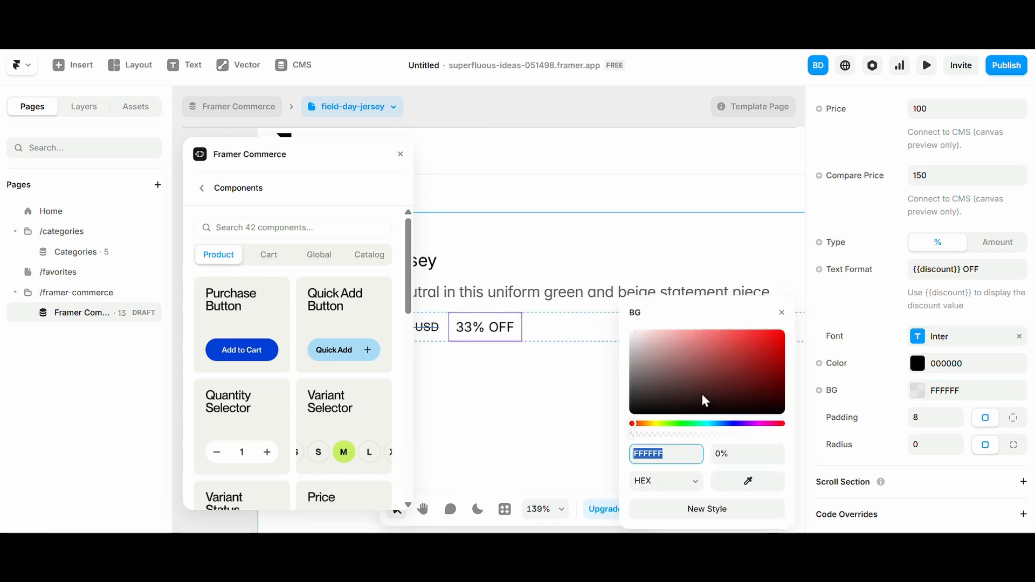
pyautogui.moveTo(700, 435); pyautogui.dragTo(869, 439)
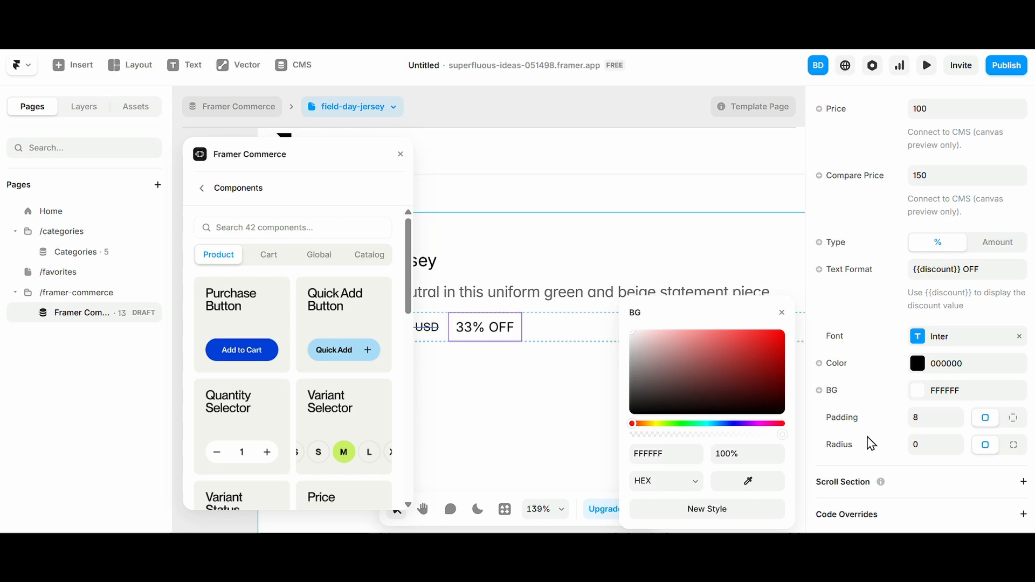
pyautogui.click(942, 342)
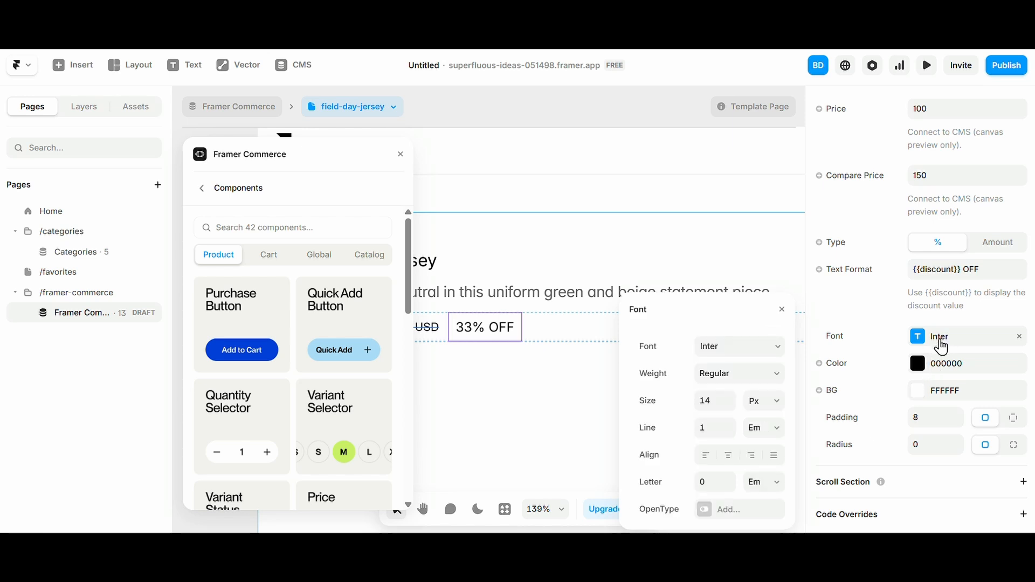
pyautogui.click(941, 362)
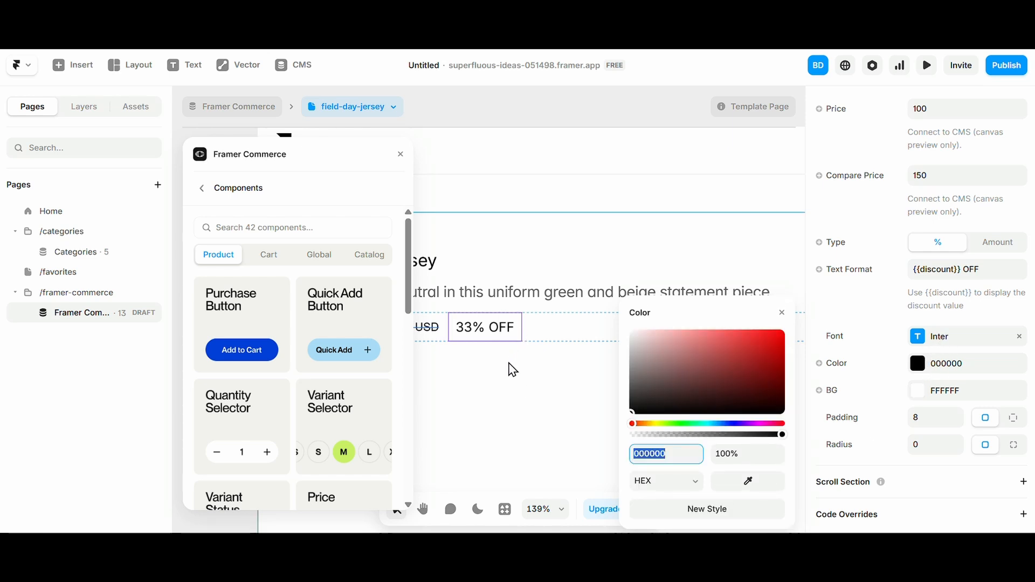
pyautogui.scroll(4, 512, 370)
pyautogui.hscroll(-2, 512, 370)
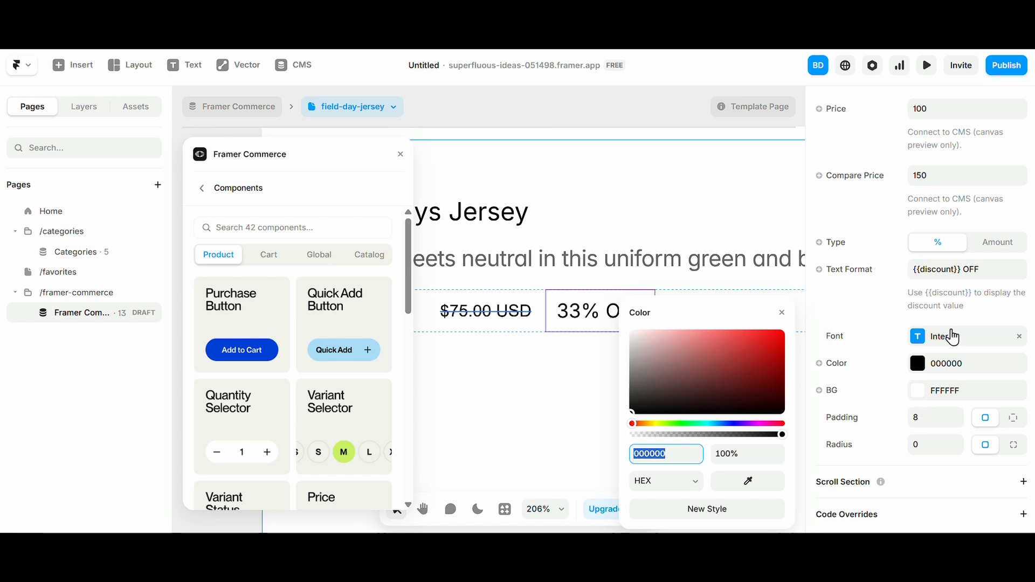
pyautogui.scroll(3, 953, 337)
pyautogui.click(607, 321)
# - Distribute the price row with Space Between so the discount label sits opposite the prices
pyautogui.click(733, 326)
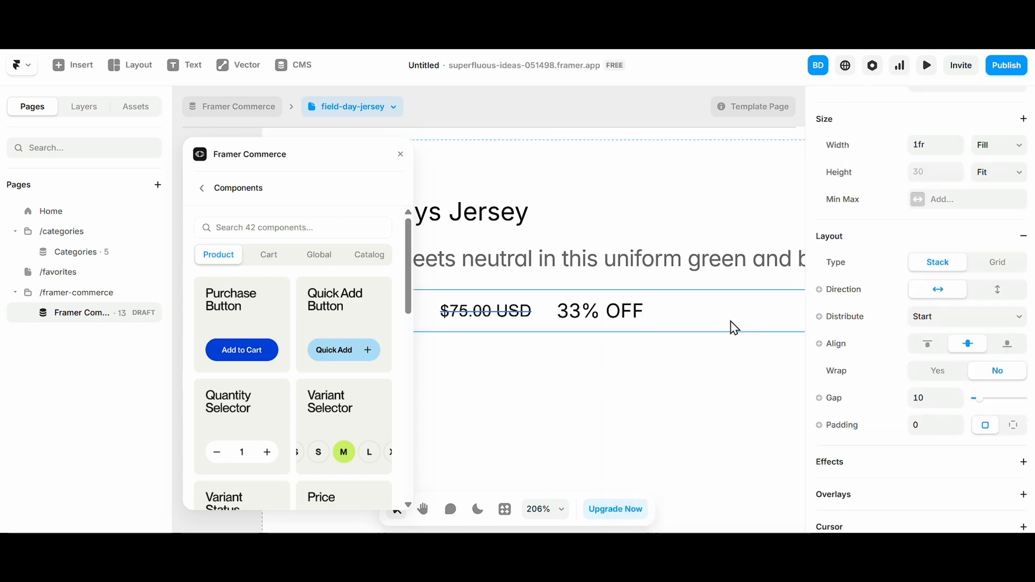
pyautogui.scroll(-5, 550, 324)
pyautogui.click(984, 329)
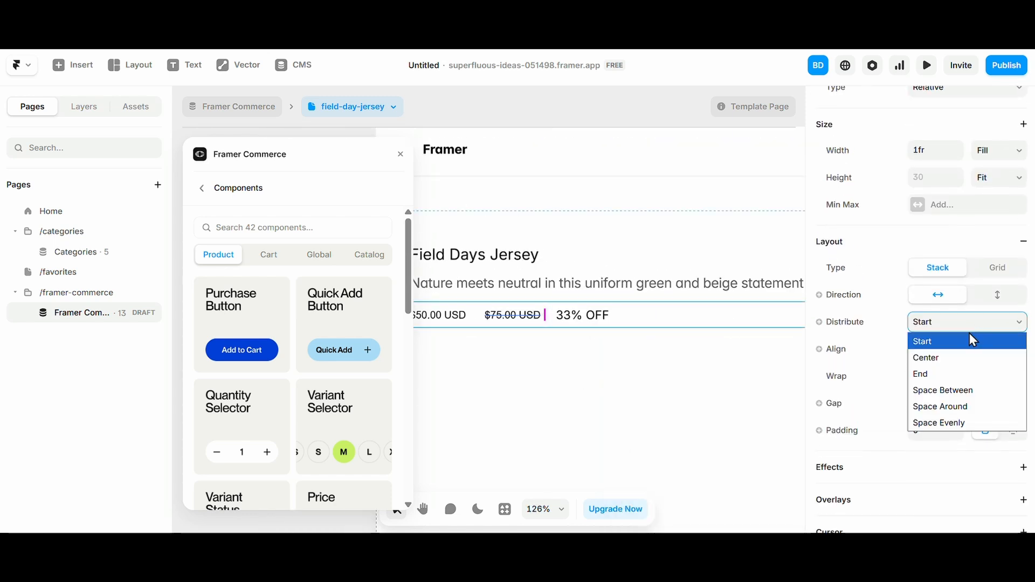
pyautogui.click(970, 389)
pyautogui.scroll(-5, 559, 391)
pyautogui.scroll(-3, 558, 391)
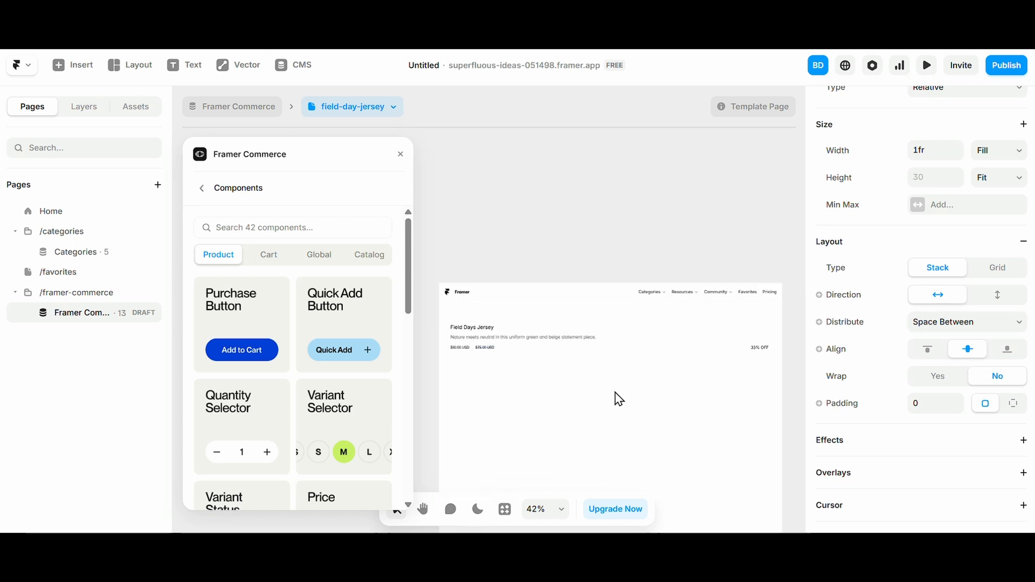
# - Wrap the title and description block and the price row together in one vertical stack
pyautogui.click(662, 344)
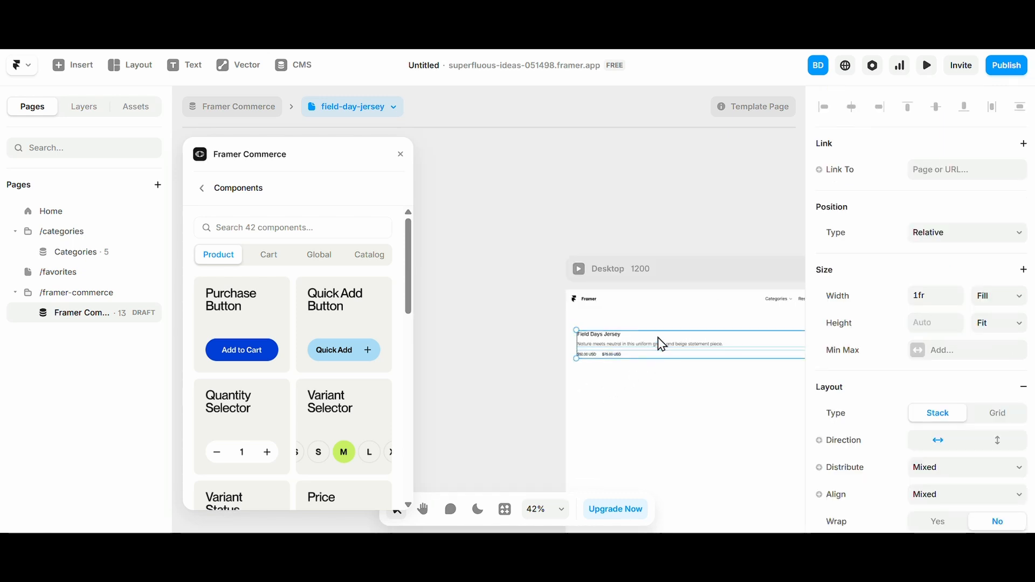
pyautogui.hscroll(3, 664, 415)
pyautogui.scroll(-2, 664, 415)
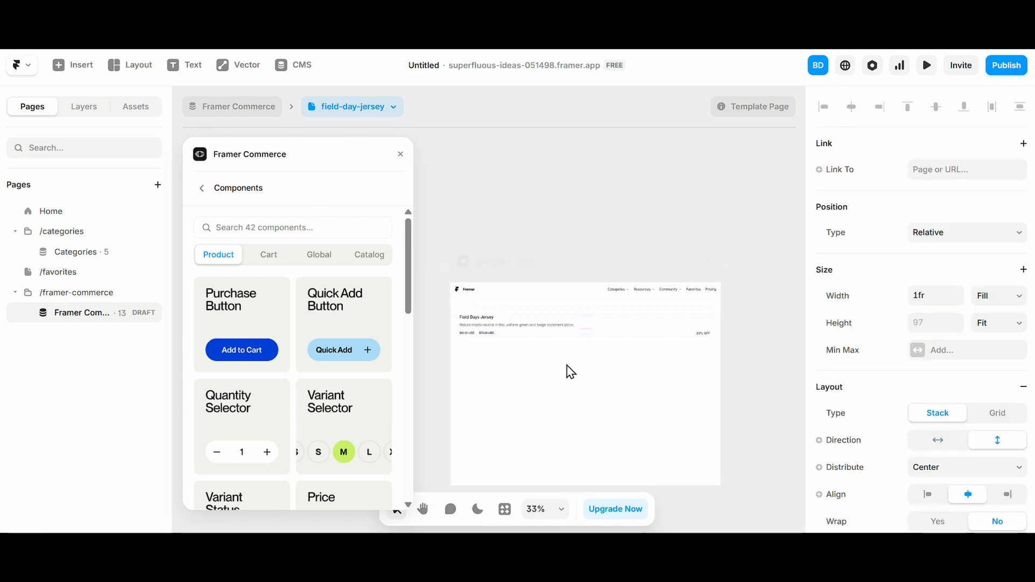
# - Set the product price's regular text style to Inter Regular at 19 px
pyautogui.scroll(2, 570, 372)
pyautogui.click(759, 323)
pyautogui.click(694, 322)
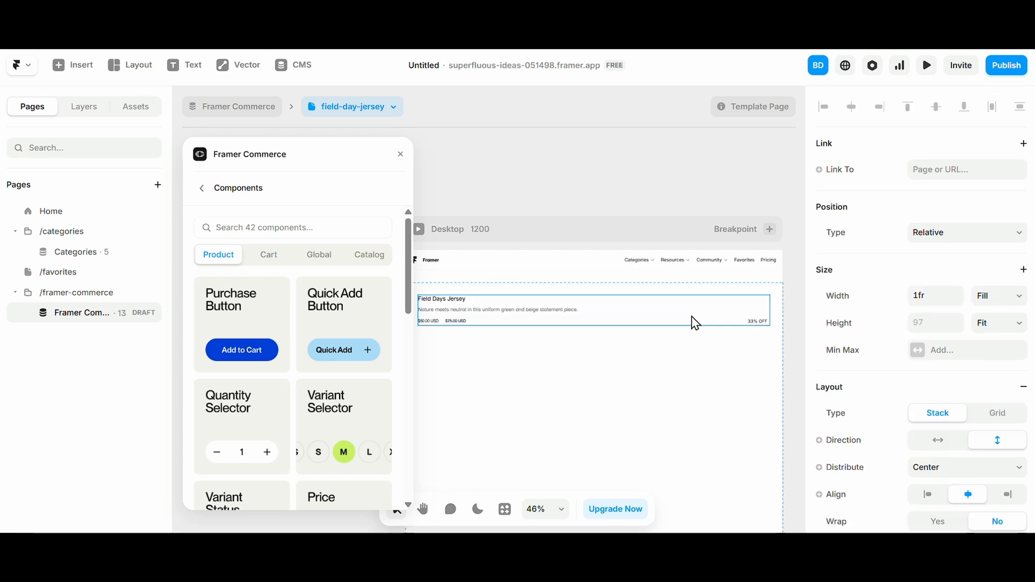
pyautogui.hscroll(-3, 692, 320)
pyautogui.click(615, 368)
pyautogui.scroll(-1, 613, 361)
pyautogui.scroll(2, 601, 317)
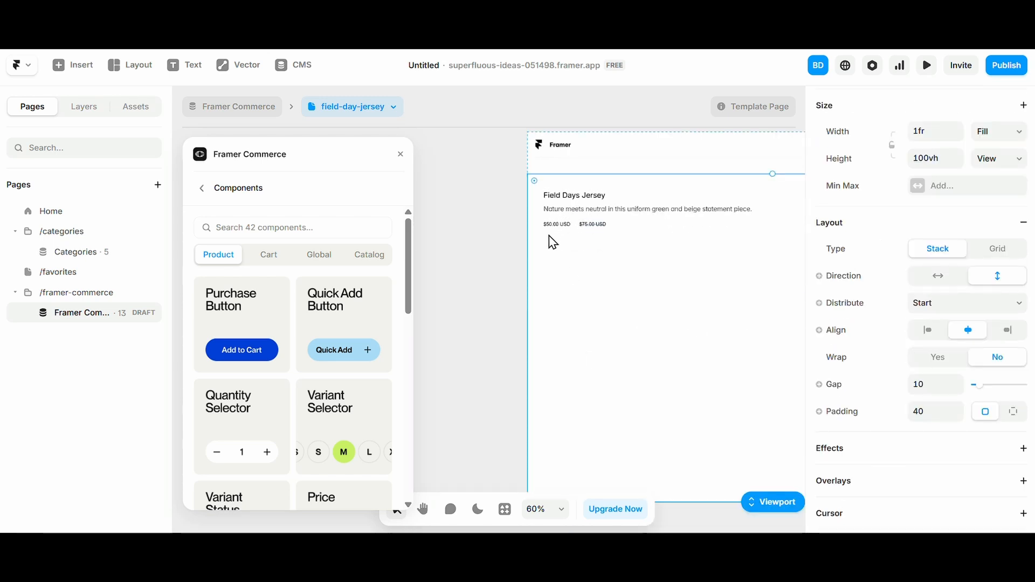
pyautogui.click(570, 228)
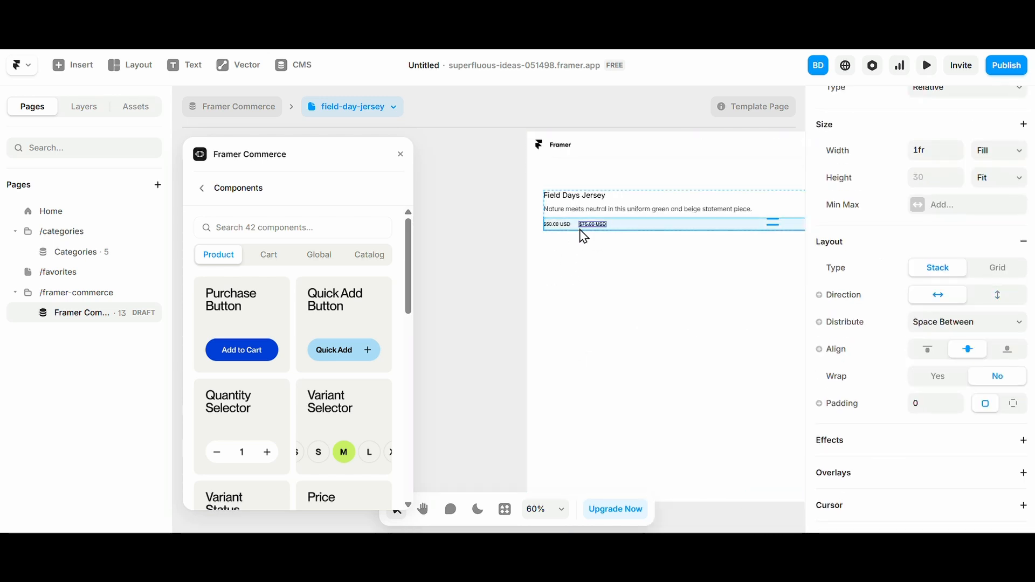
pyautogui.click(593, 224)
pyautogui.click(575, 229)
pyautogui.click(557, 224)
pyautogui.scroll(-5, 947, 408)
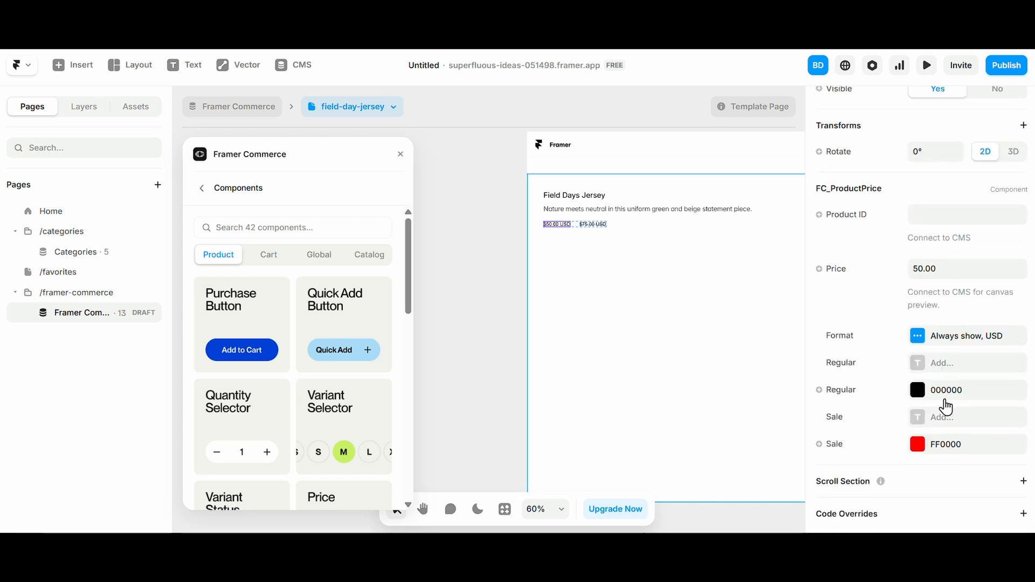
pyautogui.click(953, 365)
pyautogui.scroll(3, 534, 307)
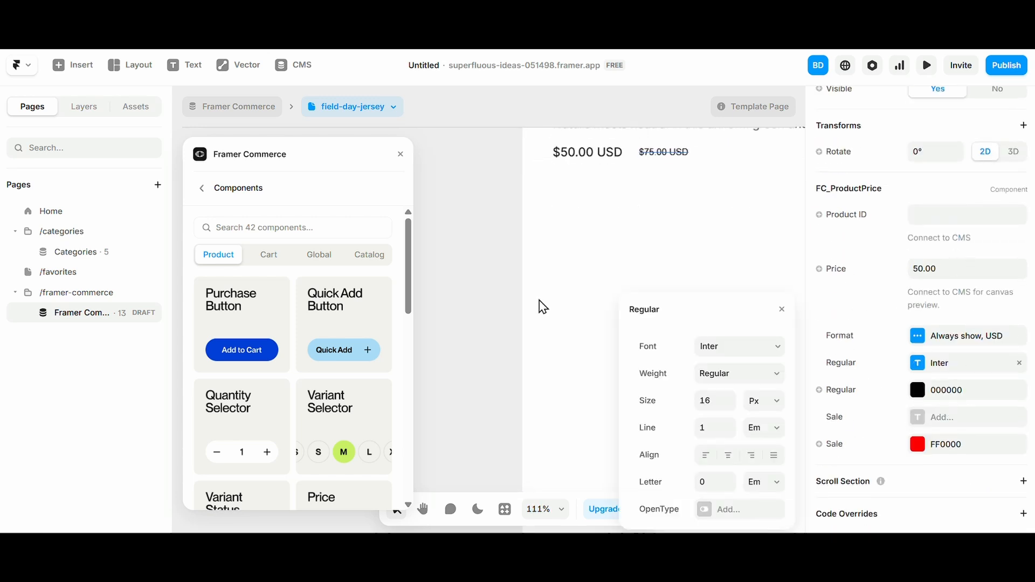
pyautogui.click(731, 398)
pyautogui.click(731, 398)
pyautogui.click(731, 398)
pyautogui.scroll(3, 589, 316)
pyautogui.hscroll(3, 589, 334)
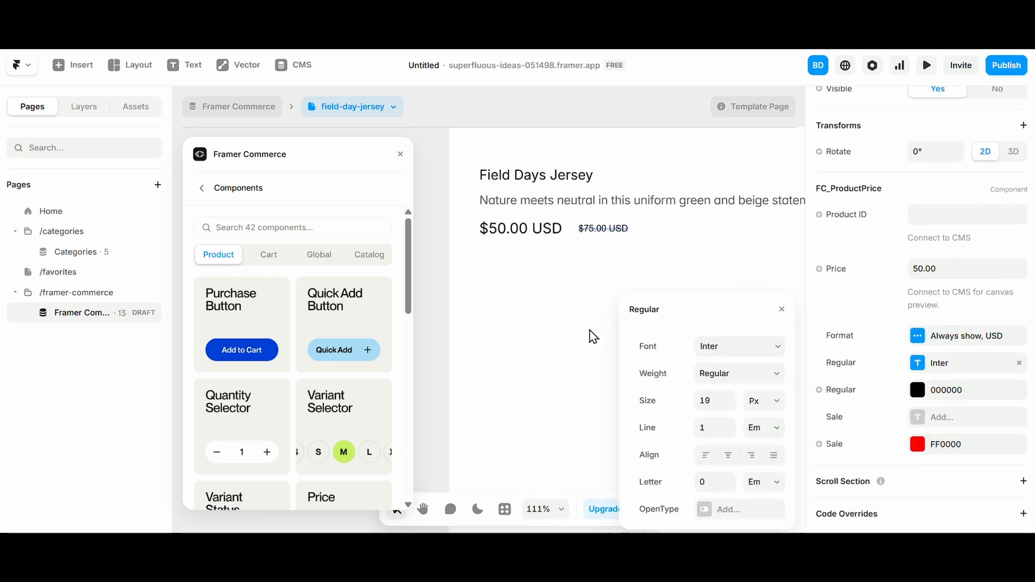
# - Set the compare price's font to Inter Regular at 18 px
pyautogui.click(600, 222)
pyautogui.click(600, 231)
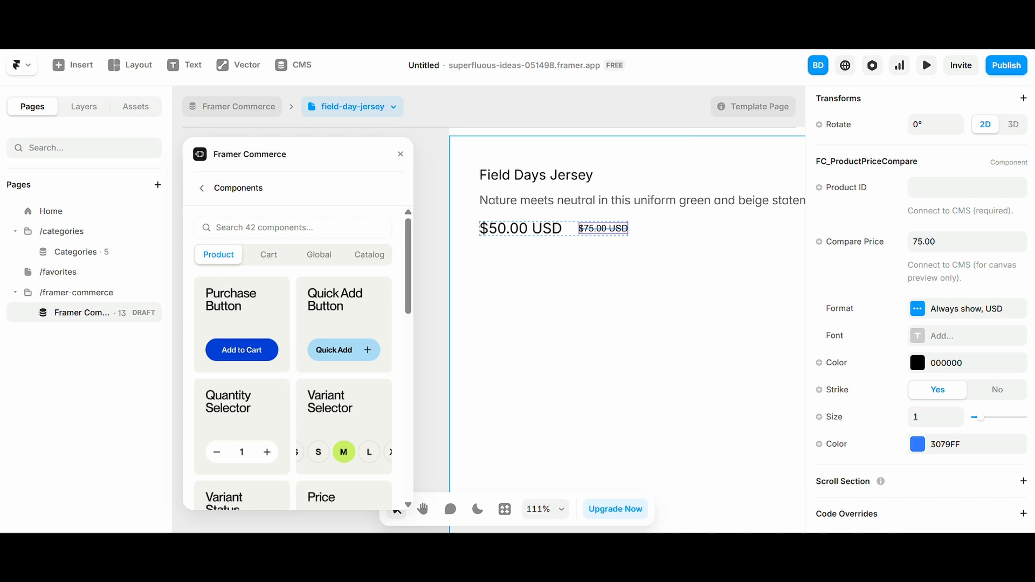
pyautogui.click(947, 337)
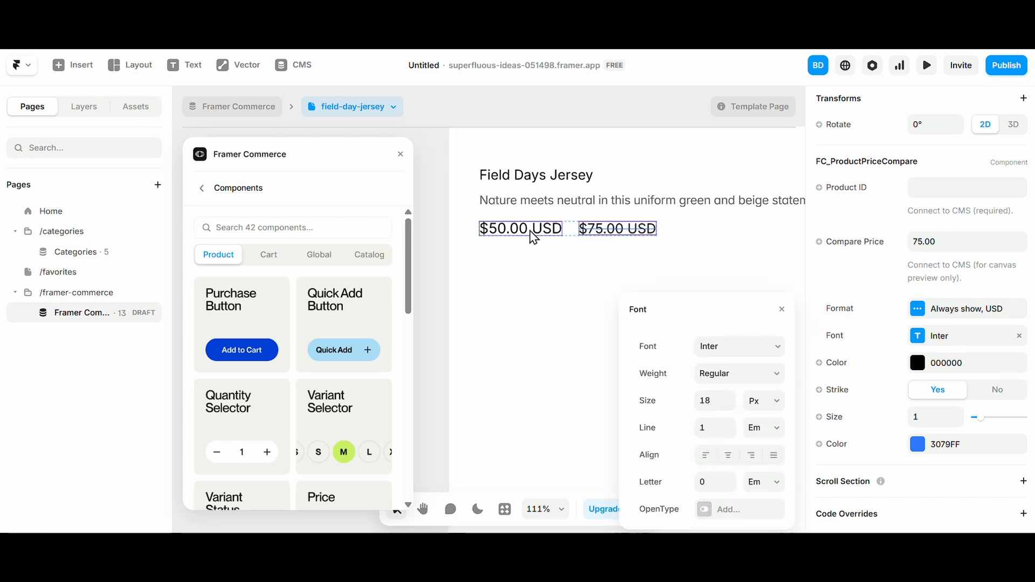
# - Change the product price's regular font weight to Semibold
pyautogui.click(532, 234)
pyautogui.click(937, 369)
pyautogui.click(711, 376)
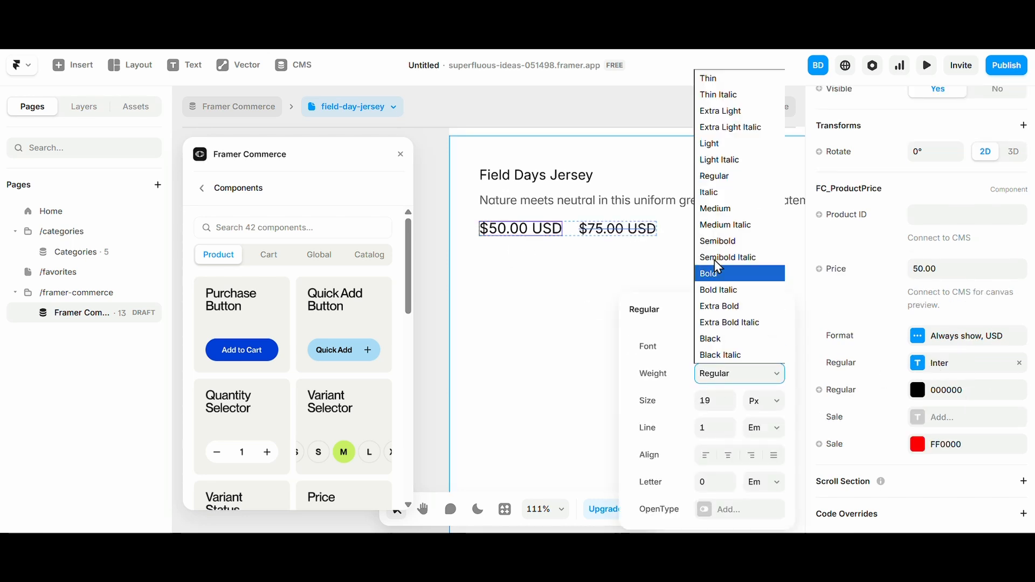
pyautogui.click(731, 241)
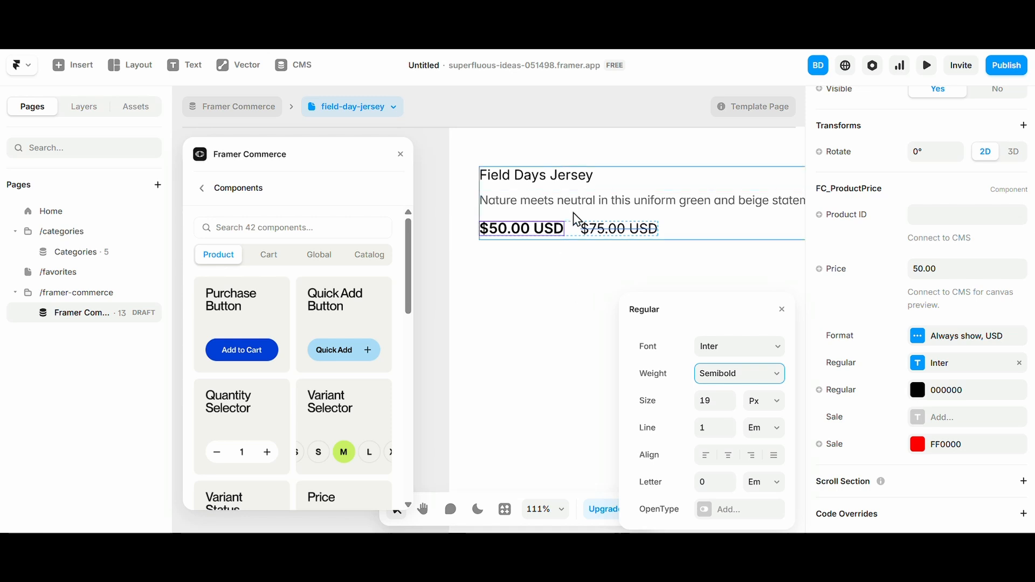
pyautogui.click(572, 226)
pyautogui.click(615, 233)
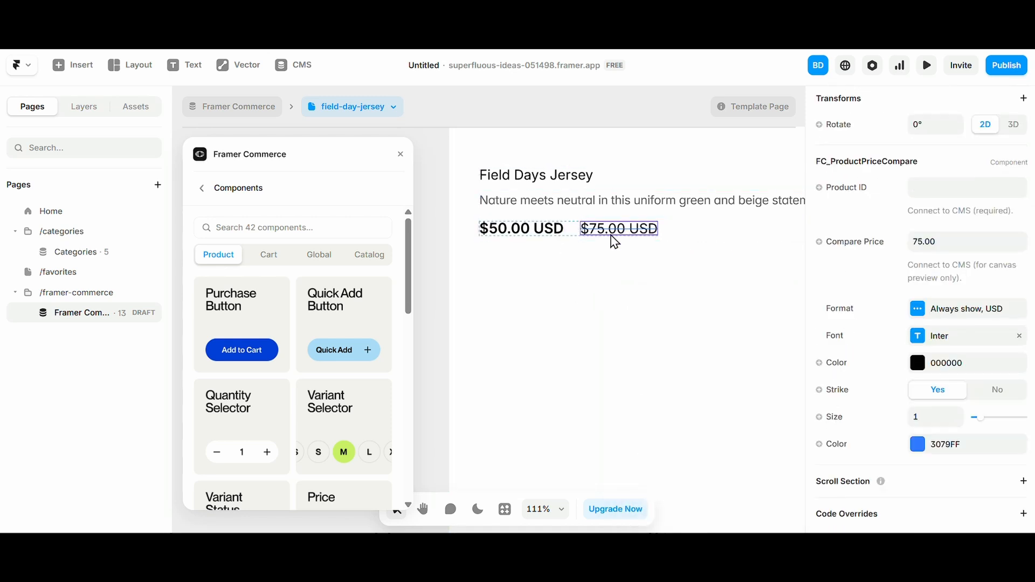
pyautogui.click(941, 341)
pyautogui.click(617, 358)
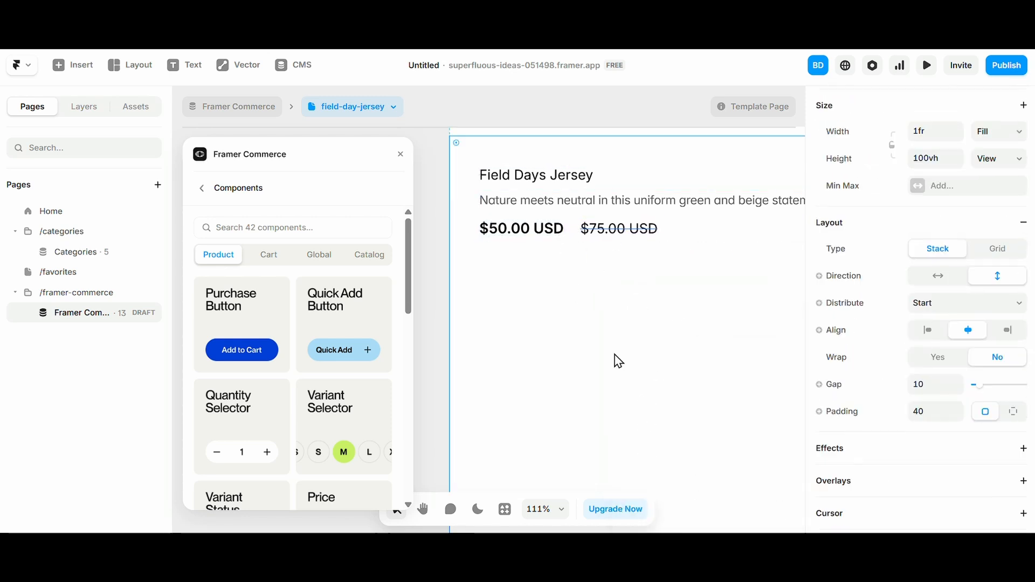
# - Insert the Variant Selector product component from Framer Commerce onto the canvas
pyautogui.scroll(-5, 571, 339)
pyautogui.scroll(-2, 571, 339)
pyautogui.click(644, 287)
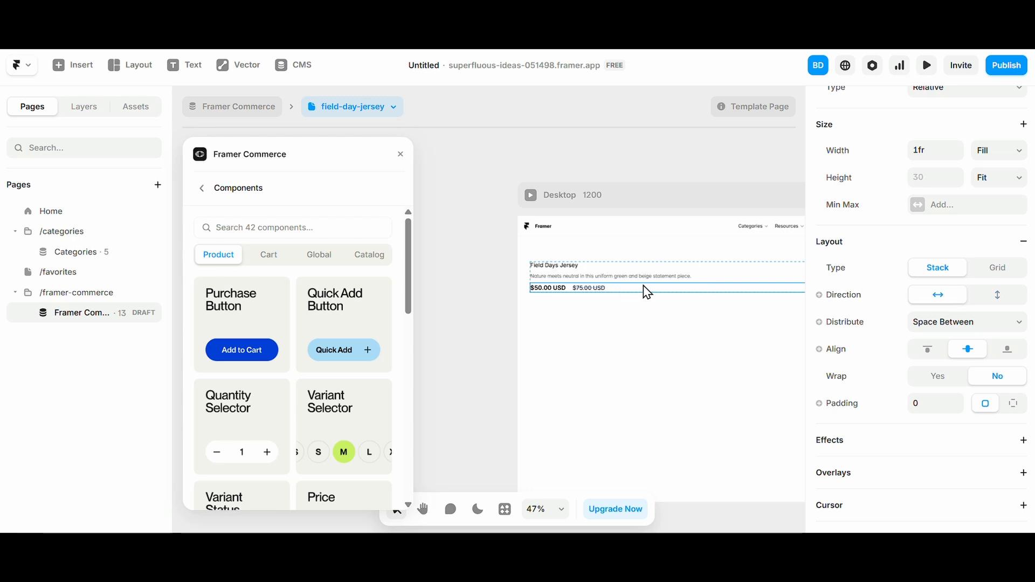
pyautogui.scroll(-3, 296, 377)
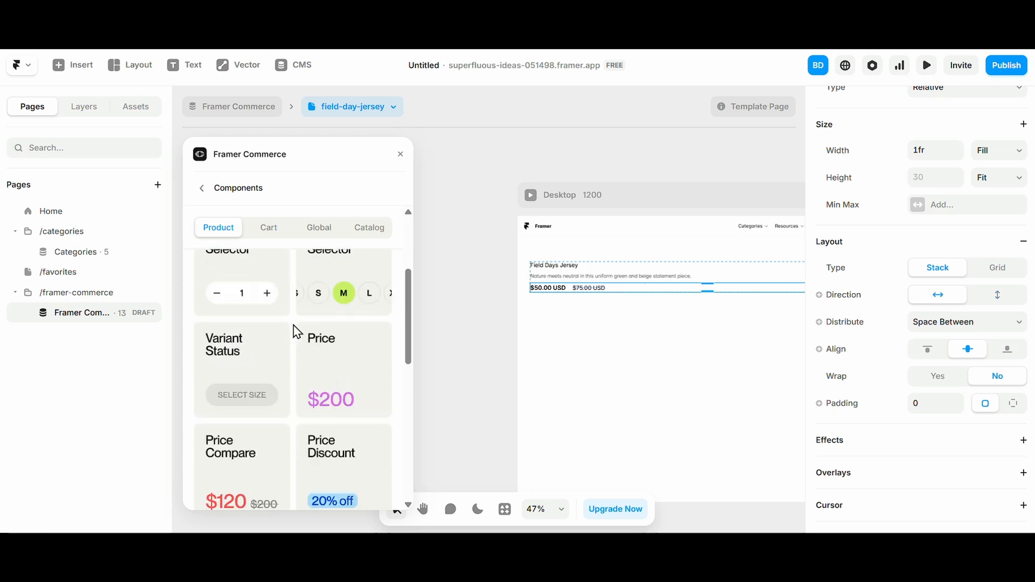
pyautogui.scroll(1, 310, 393)
pyautogui.click(339, 353)
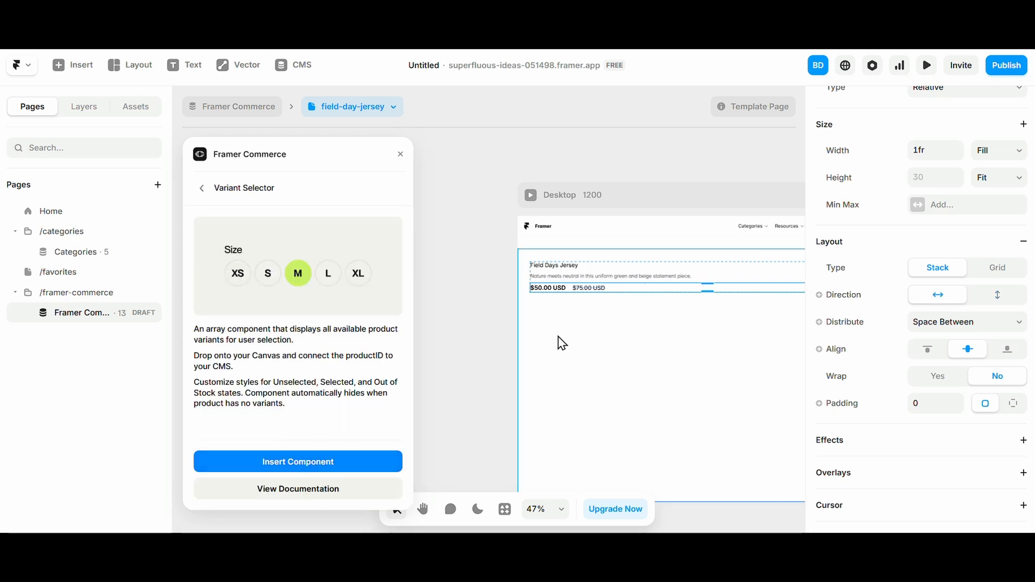
pyautogui.click(312, 451)
# - Move the variant selector from the canvas into the product section, beneath the price row
pyautogui.hscroll(4, 581, 350)
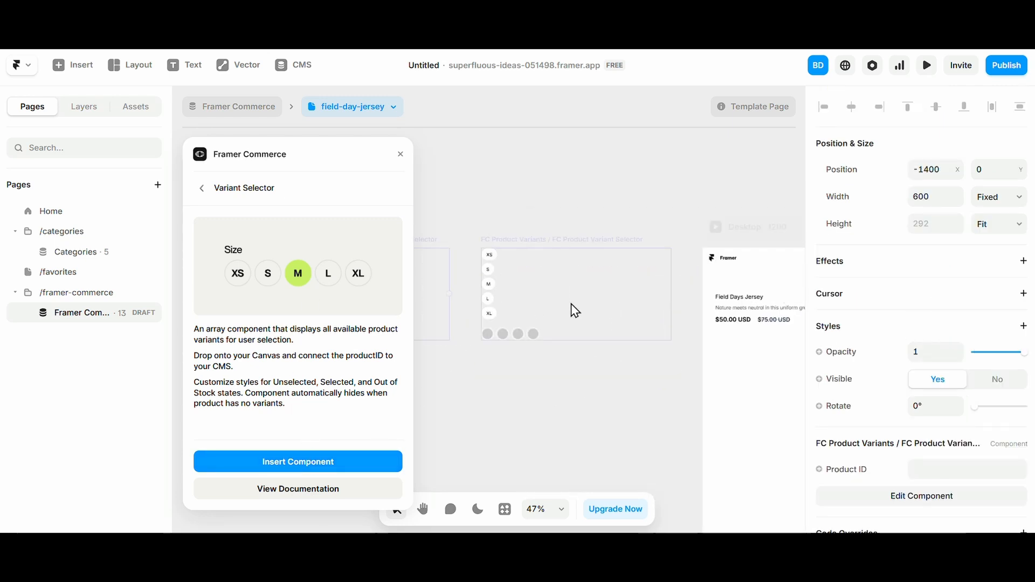
pyautogui.click(571, 303)
pyautogui.scroll(-2, 572, 294)
pyautogui.moveTo(573, 282); pyautogui.dragTo(781, 389)
pyautogui.scroll(3, 781, 391)
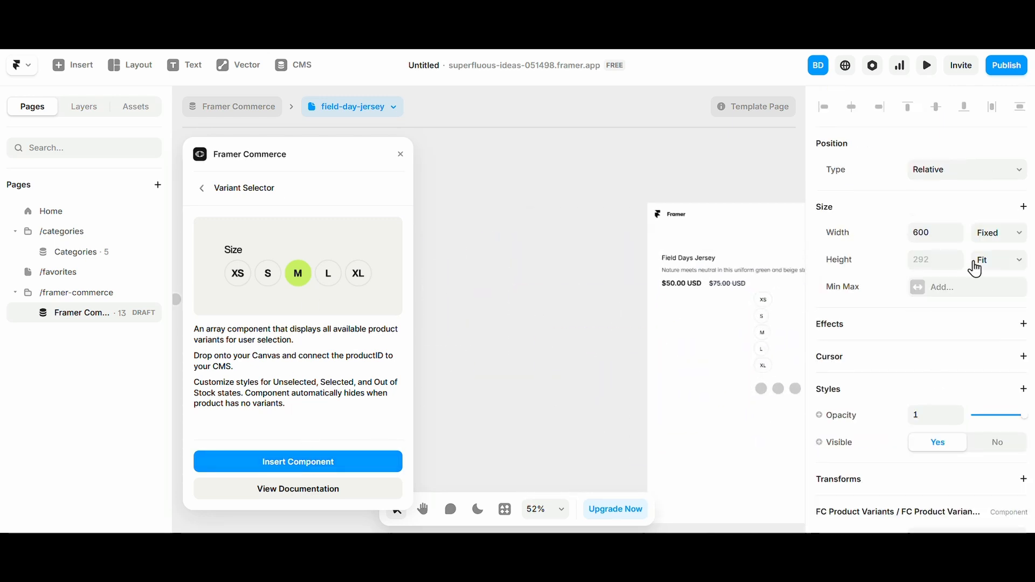
# - Set the variant selector's width to Fill
pyautogui.click(990, 234)
pyautogui.click(979, 287)
pyautogui.scroll(3, 663, 383)
pyautogui.hscroll(4, 582, 356)
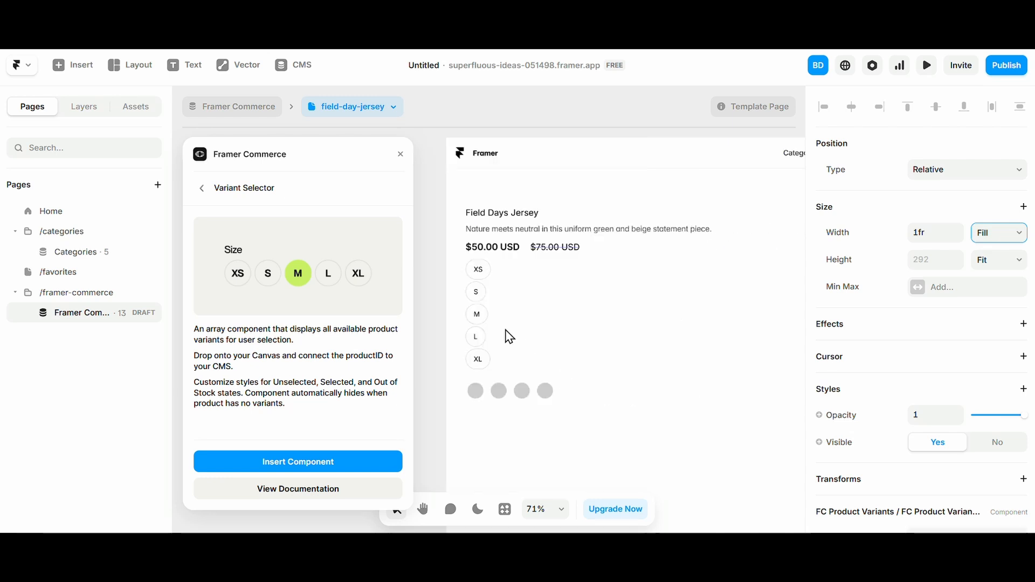
# - Open the variant selector component for editing, unlinking and replacing all its instances
pyautogui.click(506, 331)
pyautogui.scroll(-3, 1012, 471)
pyautogui.click(863, 443)
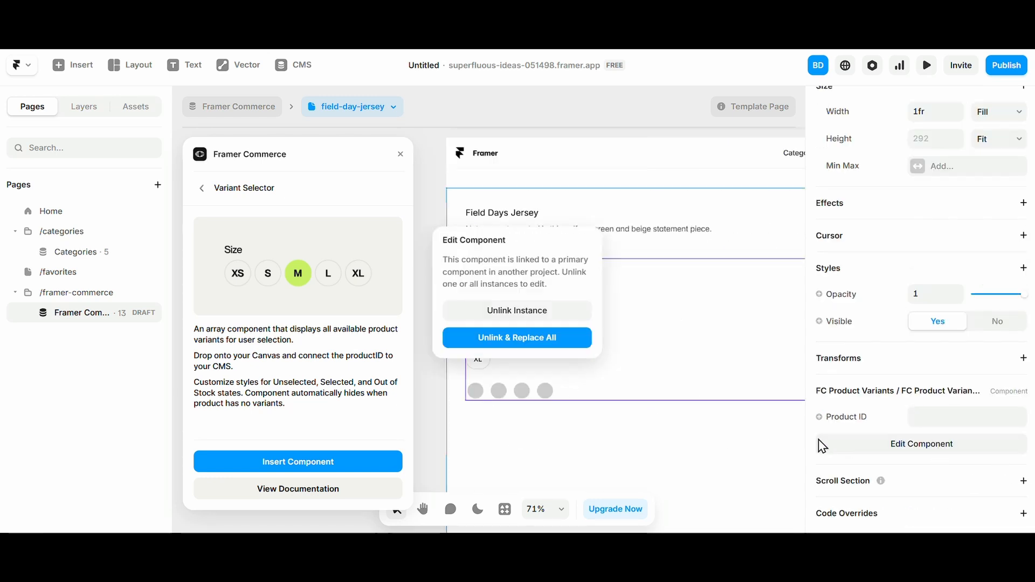
pyautogui.click(517, 338)
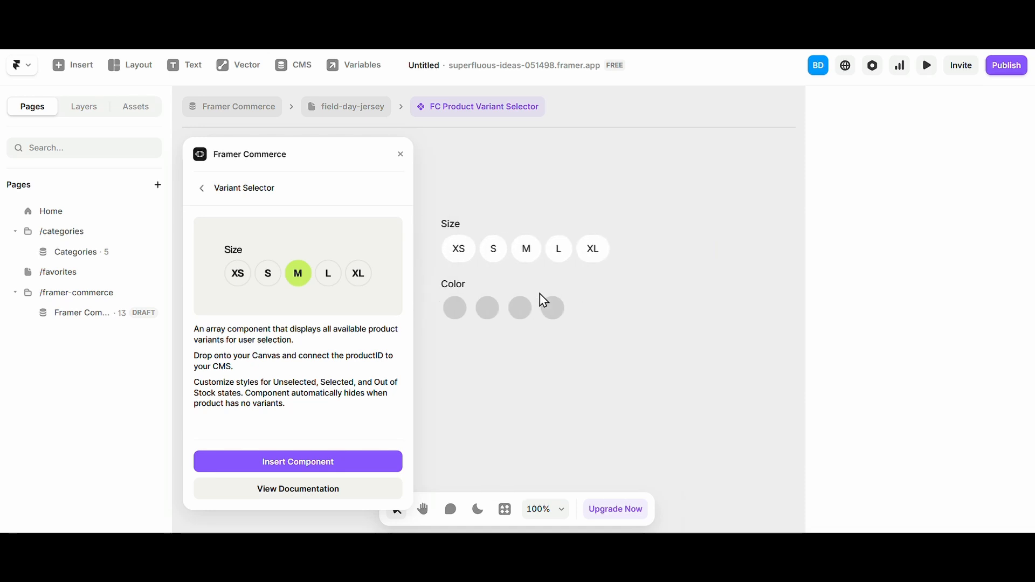
# - Create a component variable for the Image IDs property of the nested product variants component
pyautogui.scroll(-5, 540, 295)
pyautogui.click(611, 279)
pyautogui.scroll(-6, 933, 447)
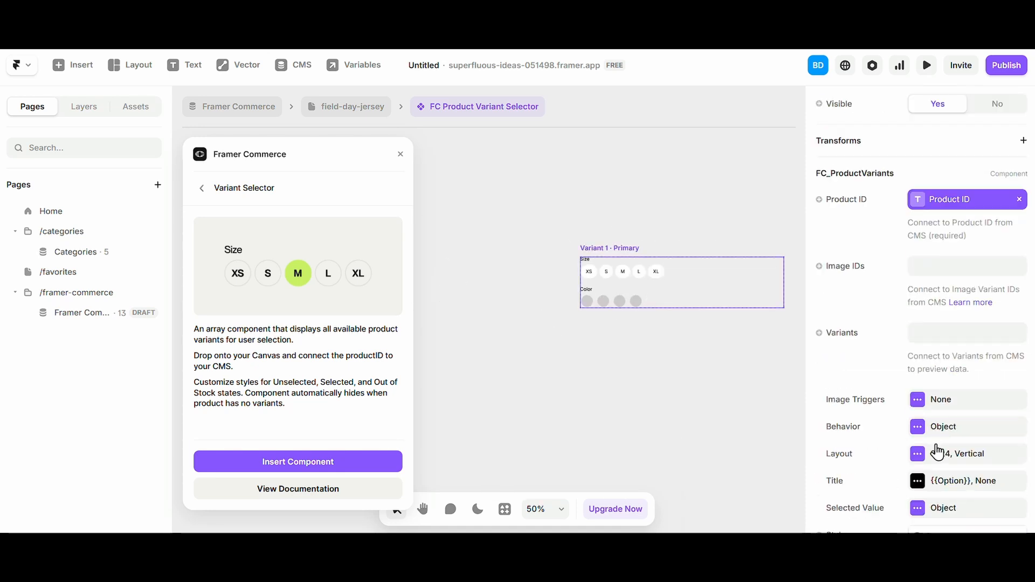
pyautogui.scroll(-2, 937, 452)
pyautogui.scroll(5, 626, 269)
pyautogui.hscroll(2, 534, 296)
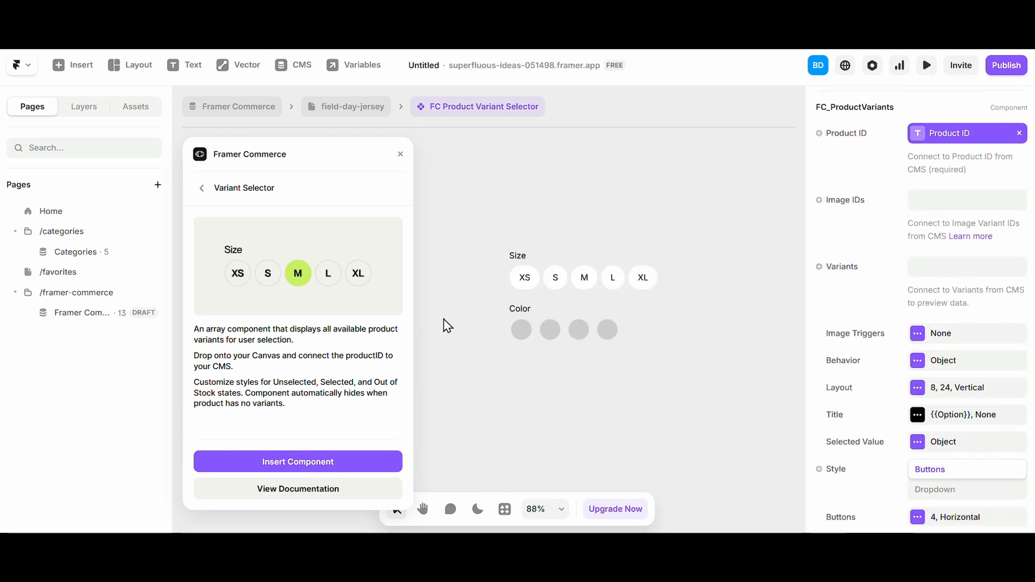
pyautogui.click(860, 201)
pyautogui.click(833, 228)
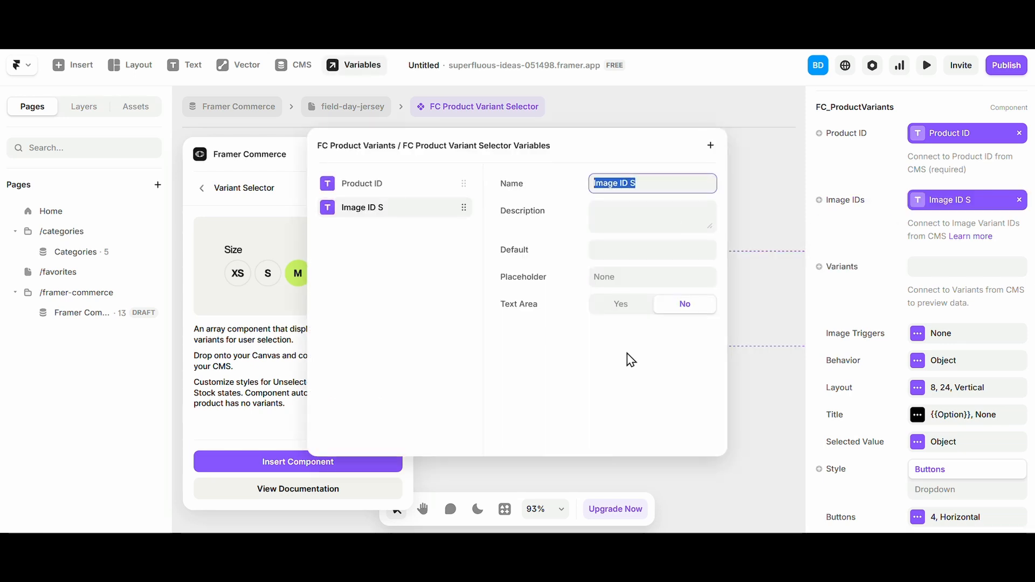
# - Create a component variable for the Variants property of the product variants component
pyautogui.click(865, 254)
pyautogui.click(846, 284)
pyautogui.click(853, 295)
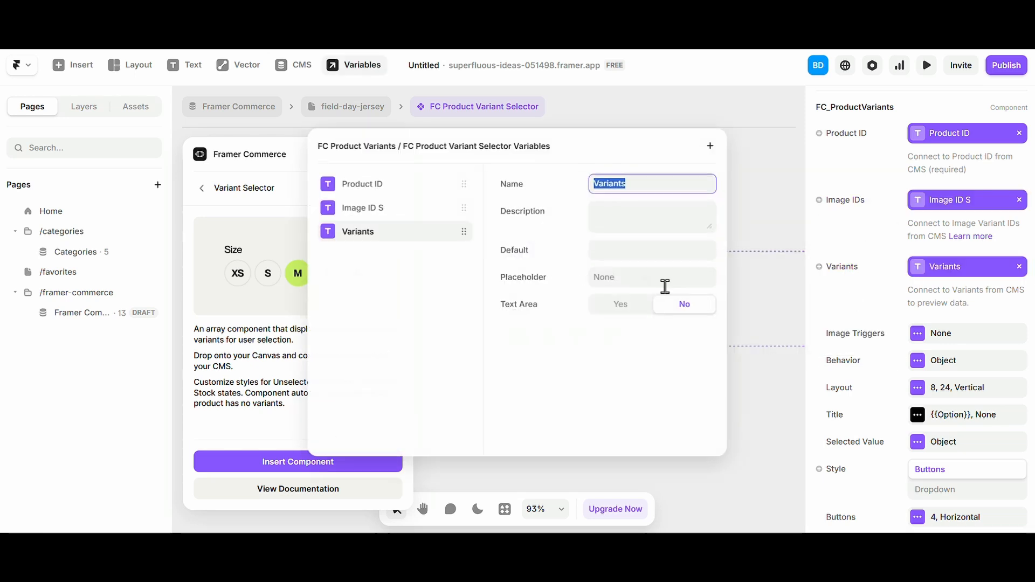
pyautogui.click(856, 306)
# - Set the image trigger type to Gallery and return the Framer Commerce plugin to its component list
pyautogui.click(916, 333)
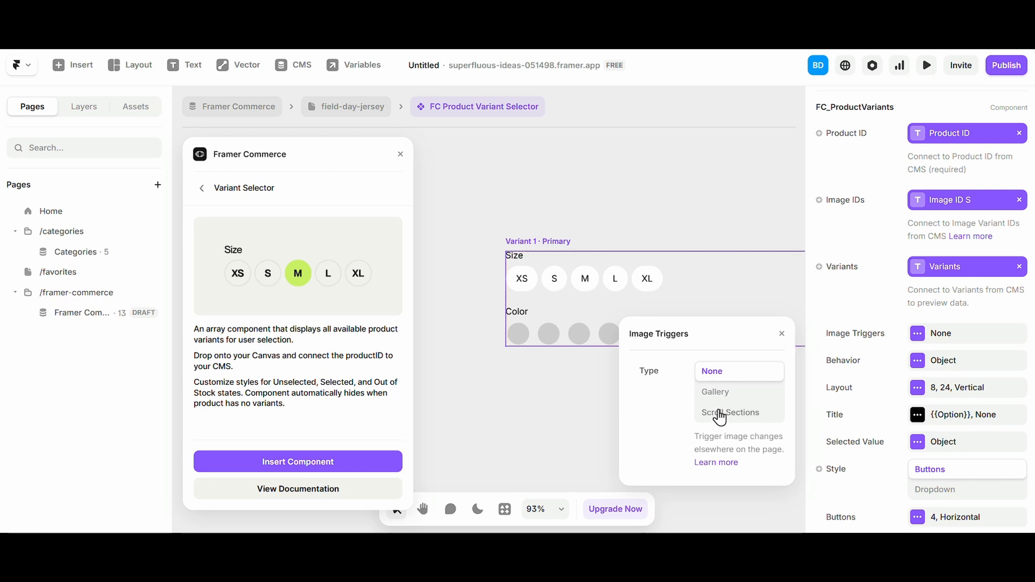
pyautogui.click(721, 397)
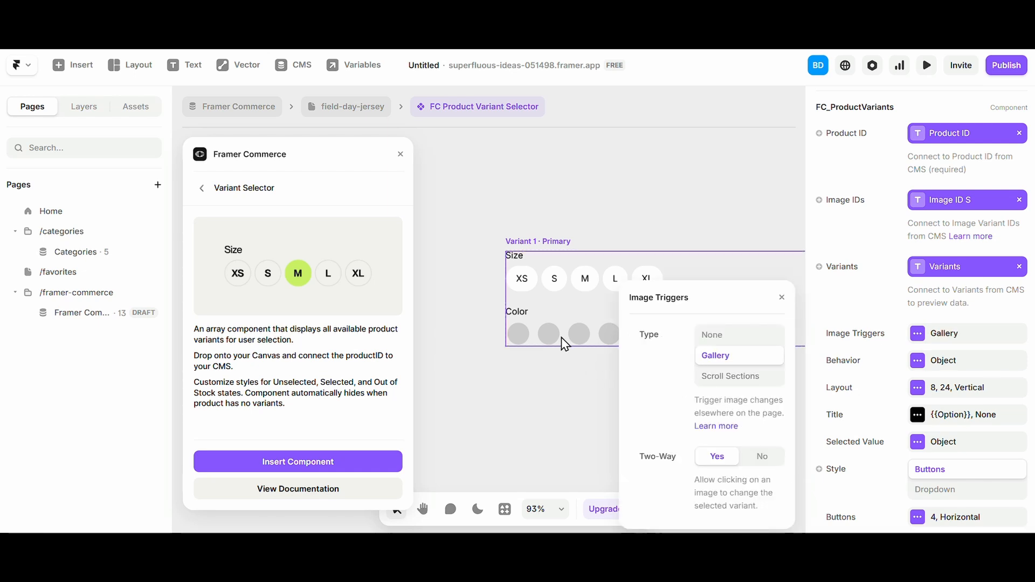
pyautogui.scroll(3, 557, 337)
pyautogui.click(262, 196)
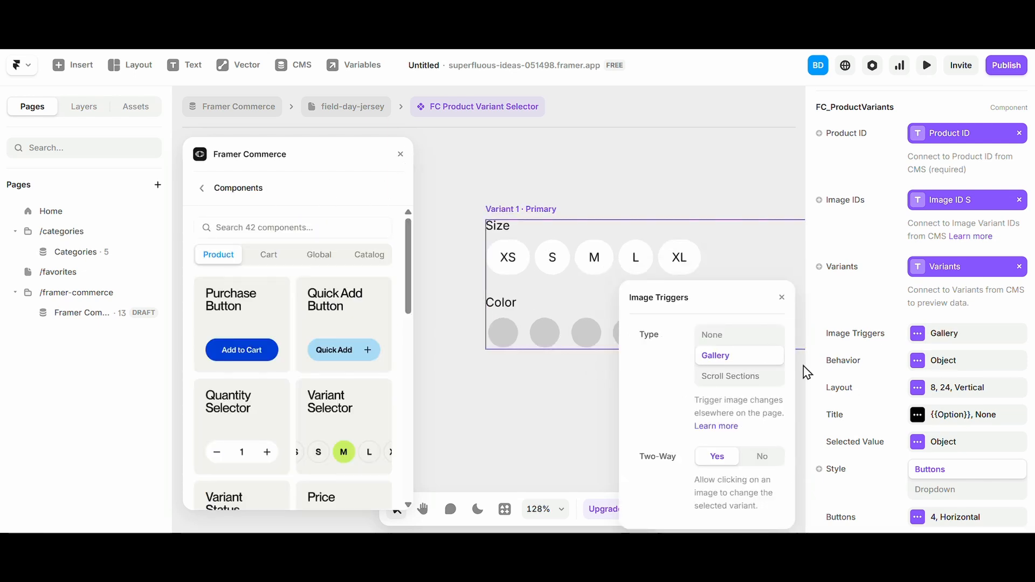
# - Turn on automatic selection of the first available variant in the component's behavior settings
pyautogui.scroll(-1, 938, 335)
pyautogui.scroll(-2, 938, 335)
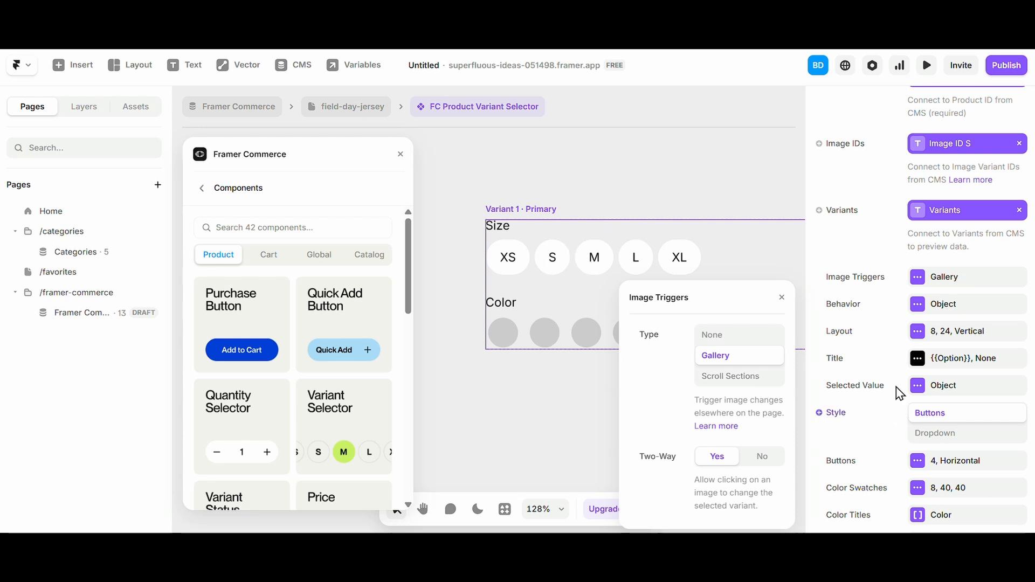
pyautogui.click(961, 317)
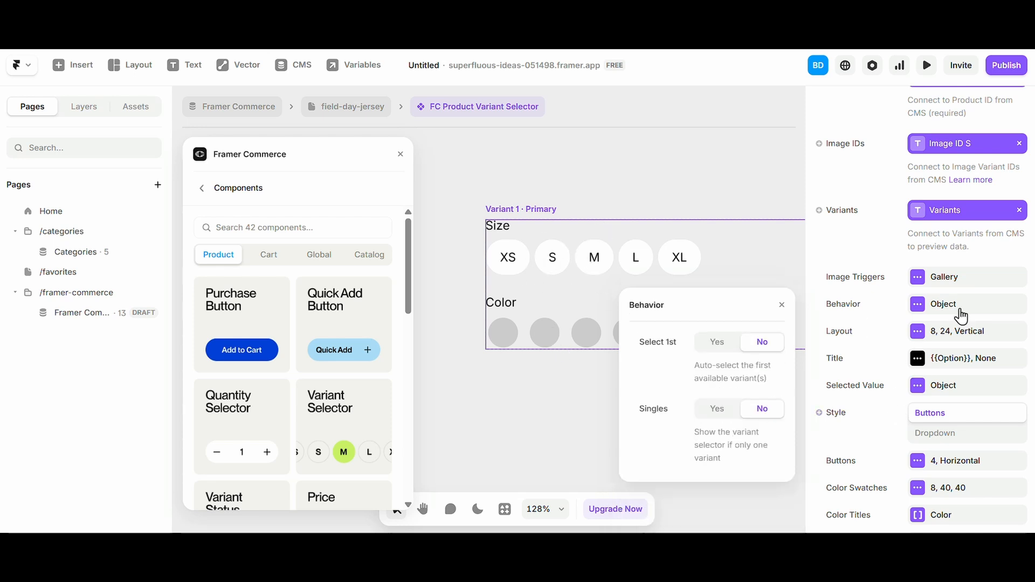
pyautogui.click(713, 342)
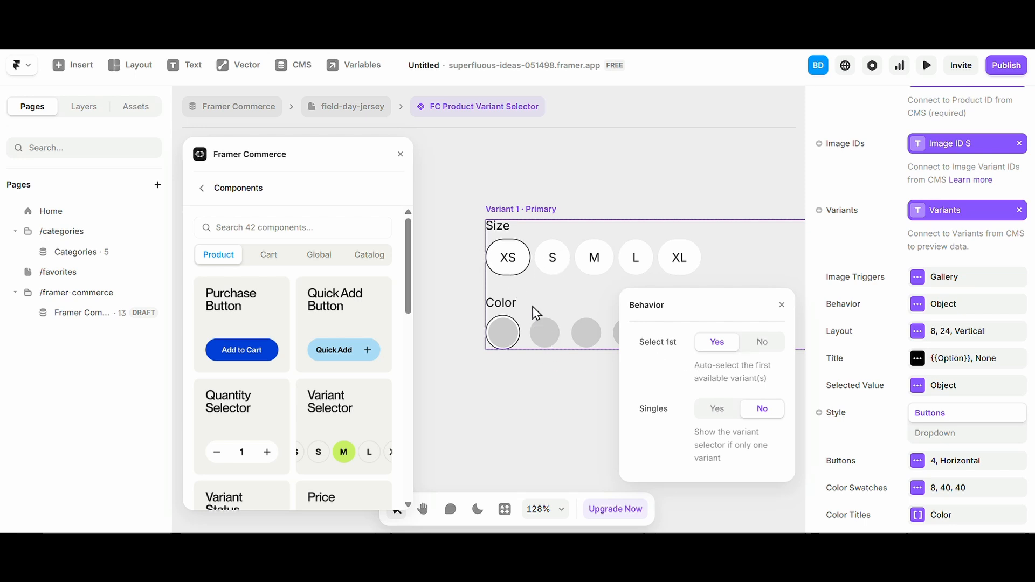
pyautogui.click(715, 410)
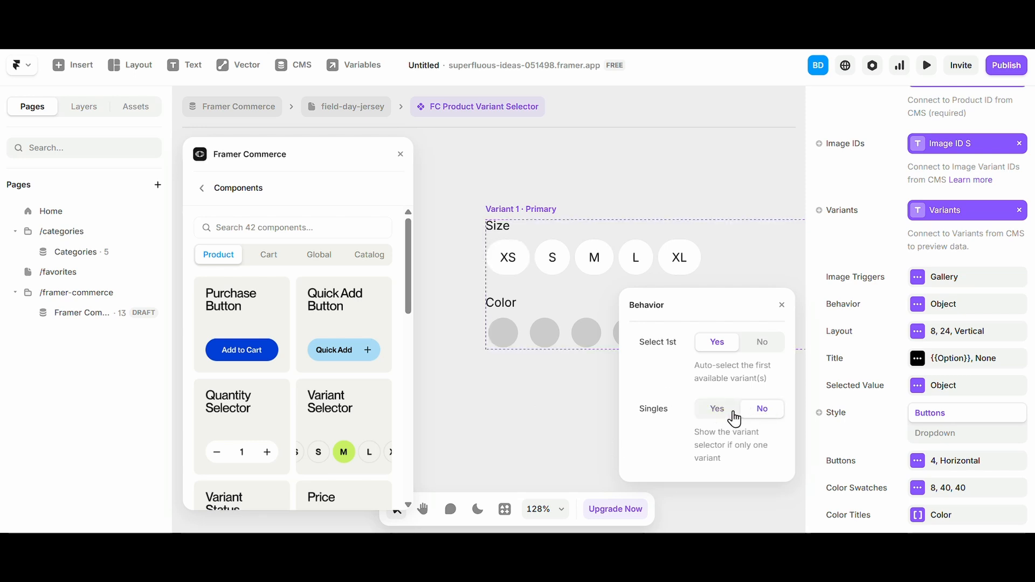
pyautogui.click(952, 324)
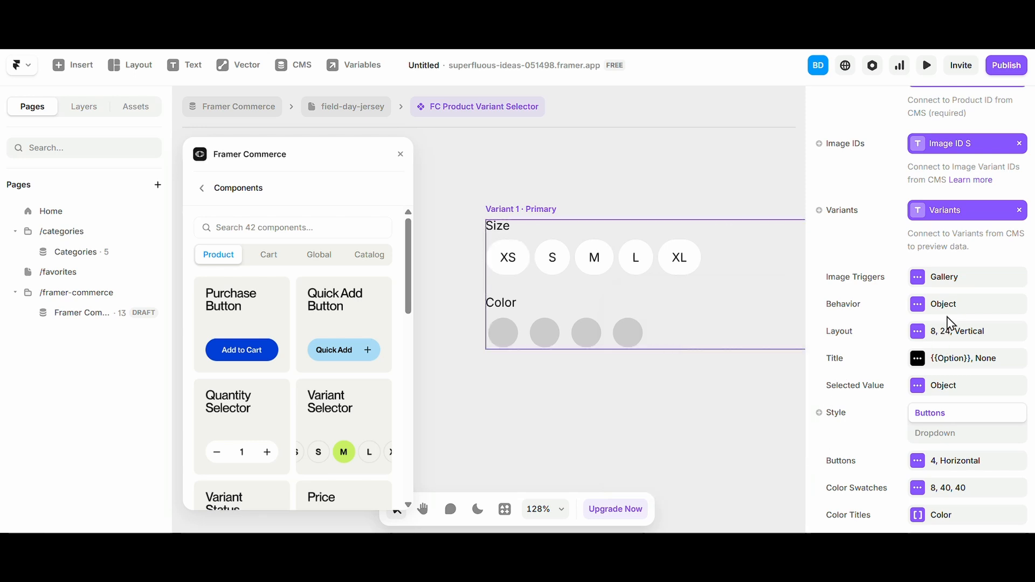
# - Increase the variant selector's layout padding to 5
pyautogui.click(952, 338)
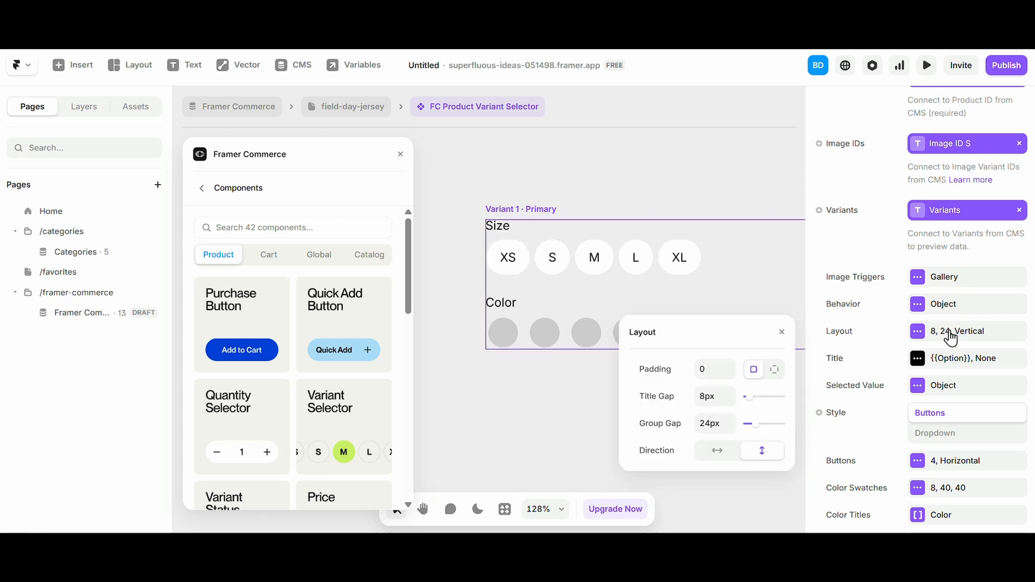
pyautogui.click(731, 366)
pyautogui.click(730, 366)
pyautogui.click(730, 367)
pyautogui.click(730, 367)
pyautogui.click(731, 366)
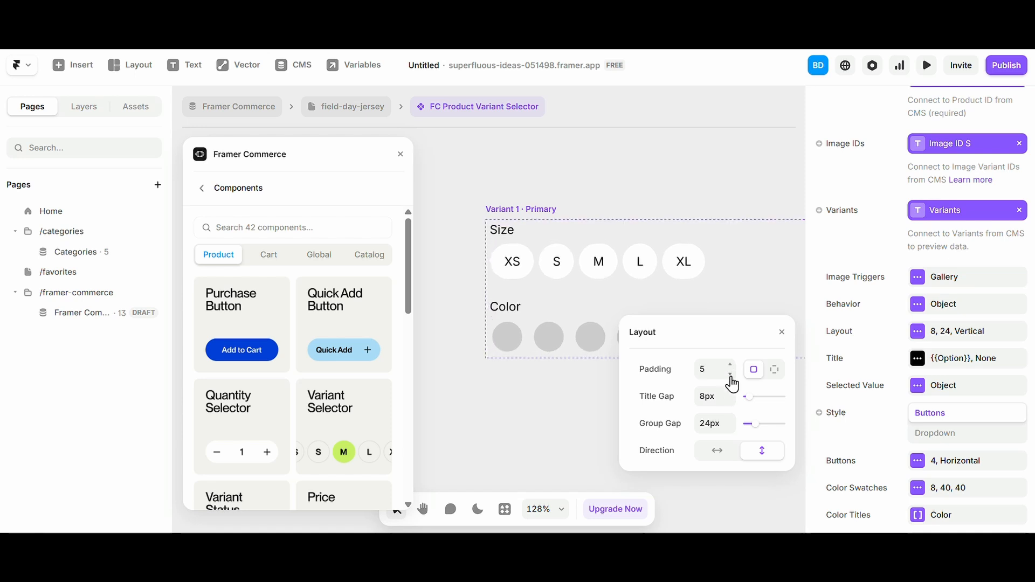
# - Bring the variant selector's layout padding back to 0
pyautogui.click(731, 374)
pyautogui.click(731, 374)
pyautogui.click(730, 374)
pyautogui.click(730, 375)
pyautogui.click(731, 375)
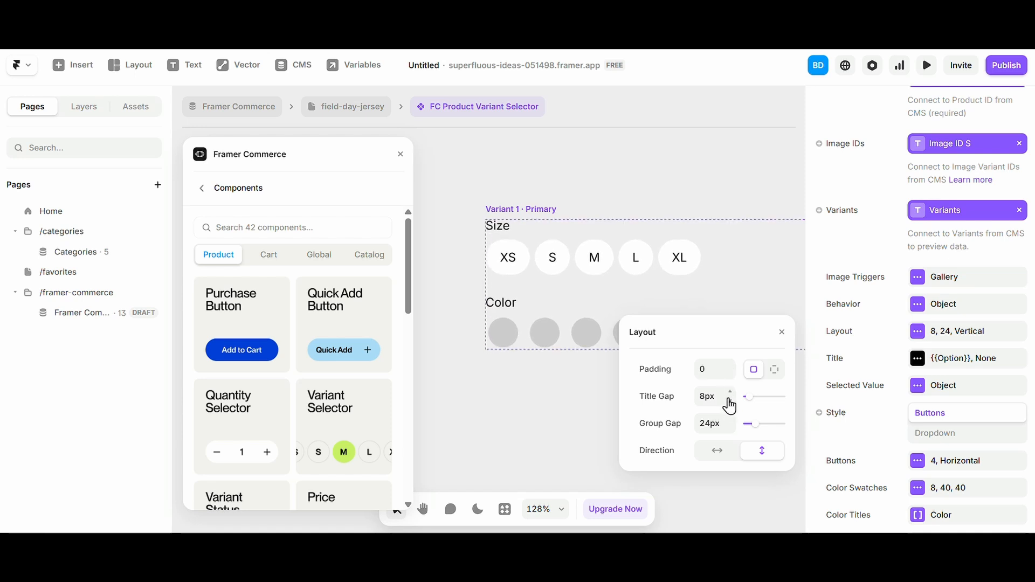
# - Try the horizontal direction for the variant selector's layout, return it to vertical, and check the title display and font settings
pyautogui.click(717, 454)
pyautogui.click(761, 452)
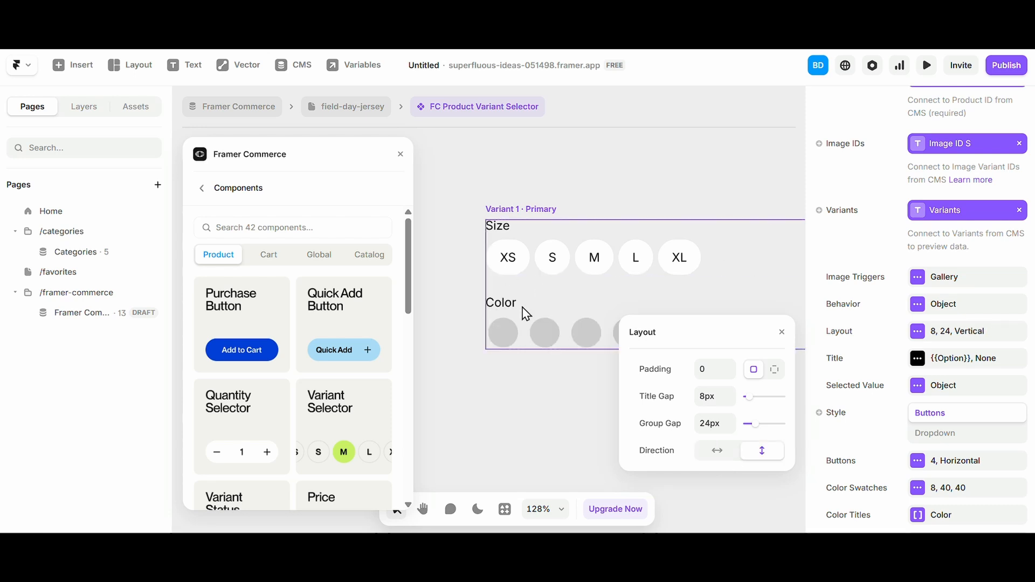
pyautogui.click(956, 357)
pyautogui.click(719, 376)
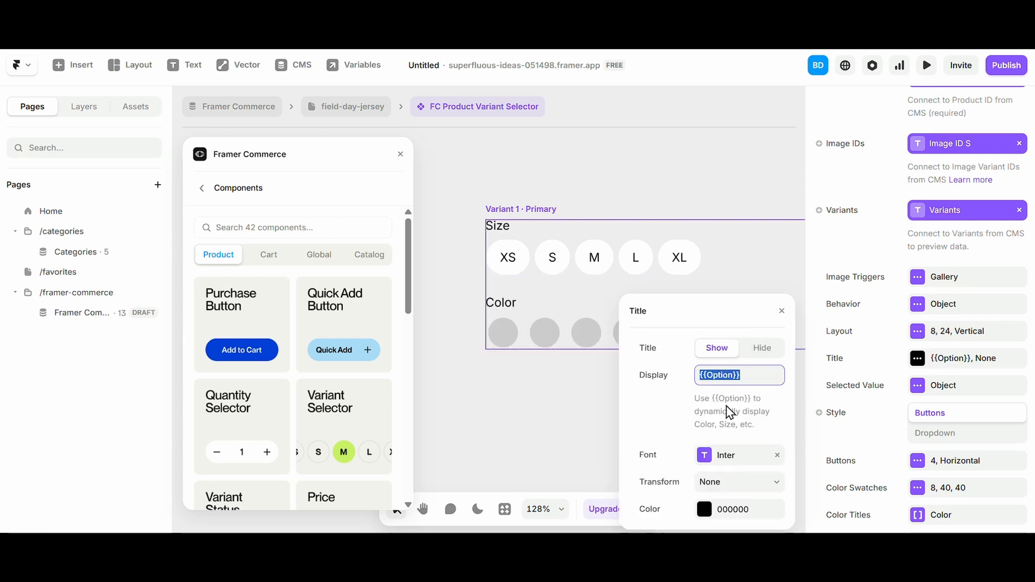
pyautogui.click(727, 456)
pyautogui.click(632, 311)
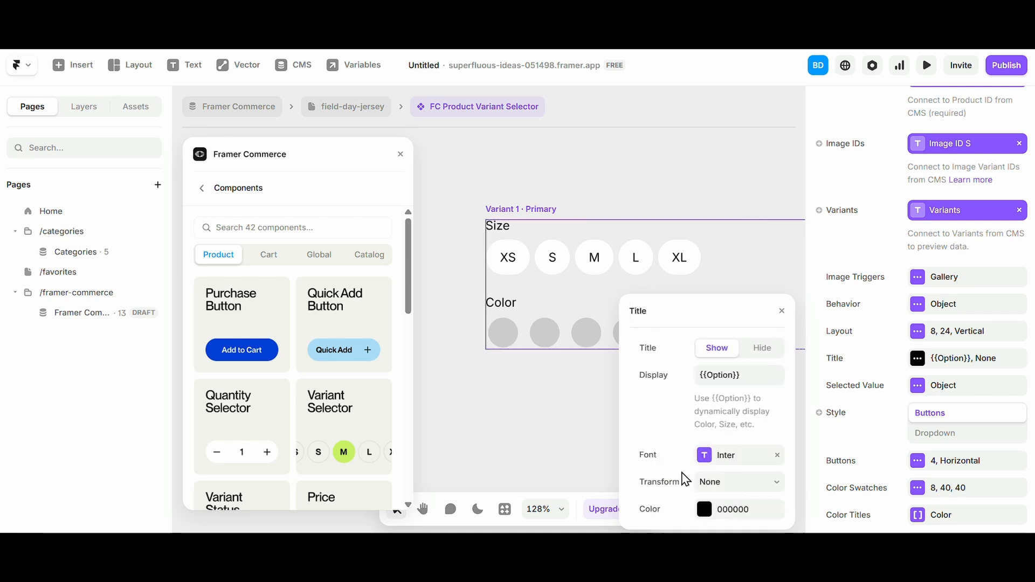
# - Try showing the selected value beside the option titles and hide it again
pyautogui.click(957, 388)
pyautogui.click(716, 425)
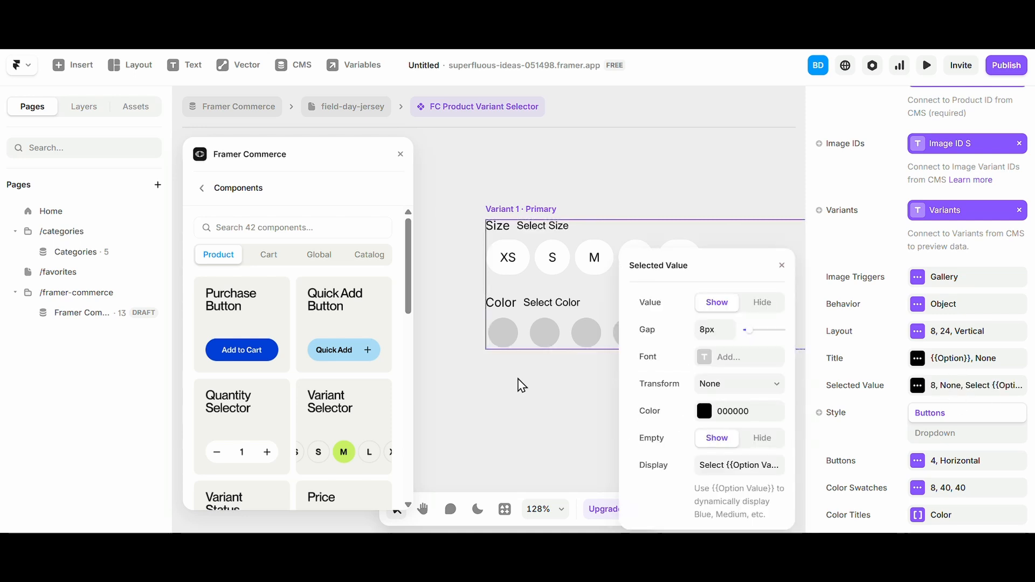
pyautogui.click(762, 302)
pyautogui.scroll(5, 505, 222)
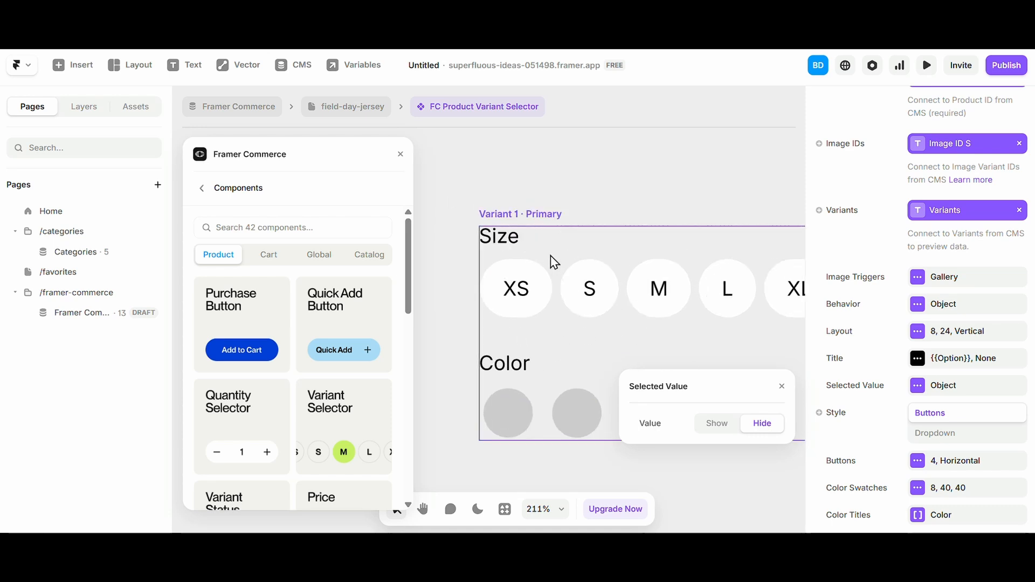
pyautogui.click(732, 431)
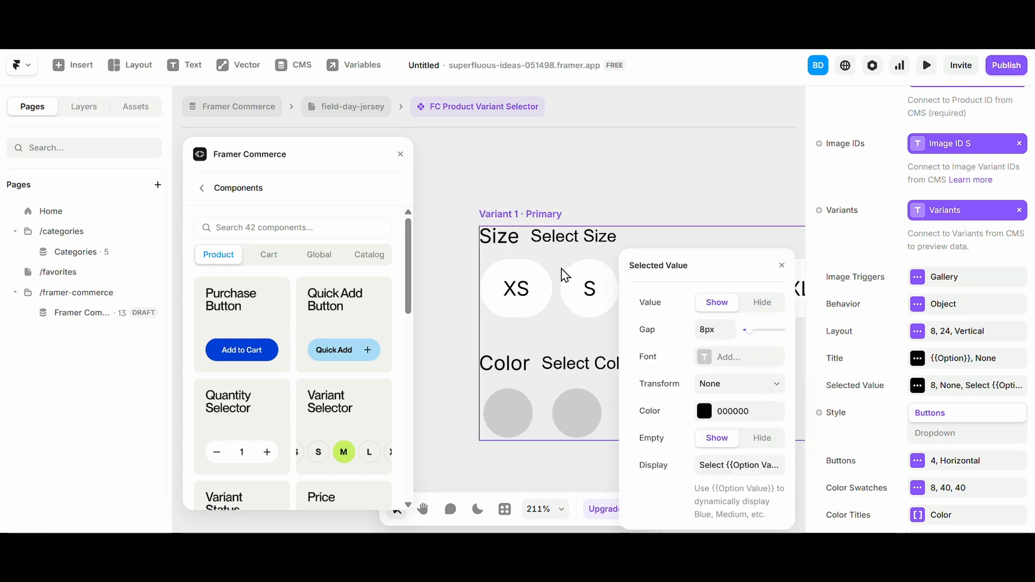
pyautogui.click(783, 312)
# - Try the Dropdown style for the variant selector and switch it back to Buttons
pyautogui.scroll(-2, 892, 410)
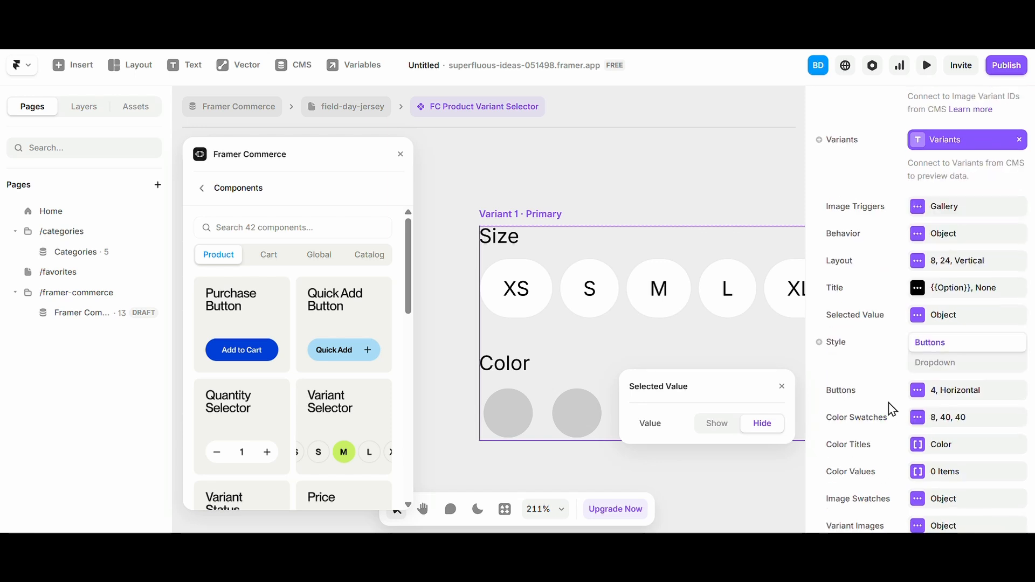
pyautogui.click(931, 363)
pyautogui.click(925, 342)
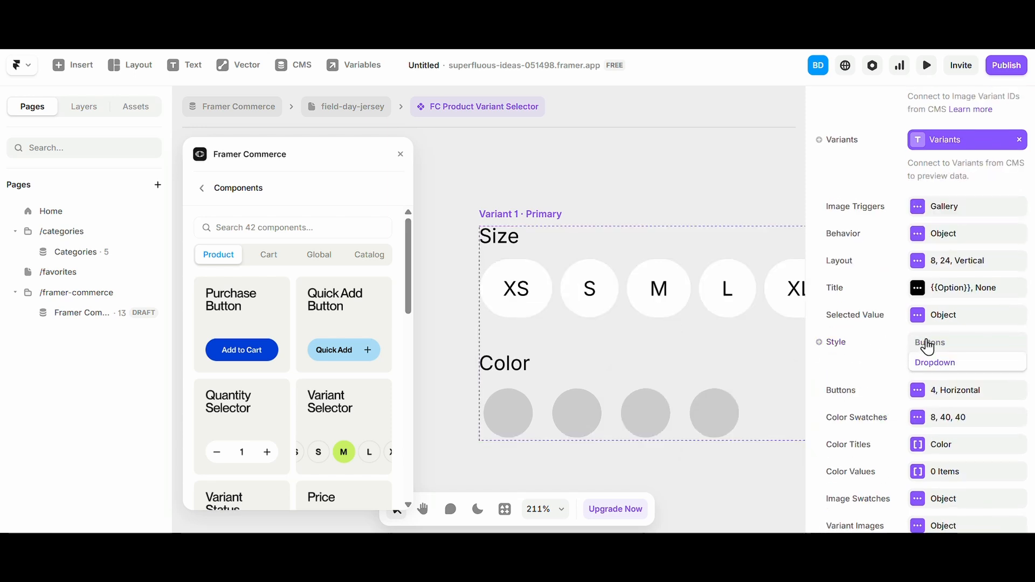
pyautogui.click(927, 363)
pyautogui.click(936, 348)
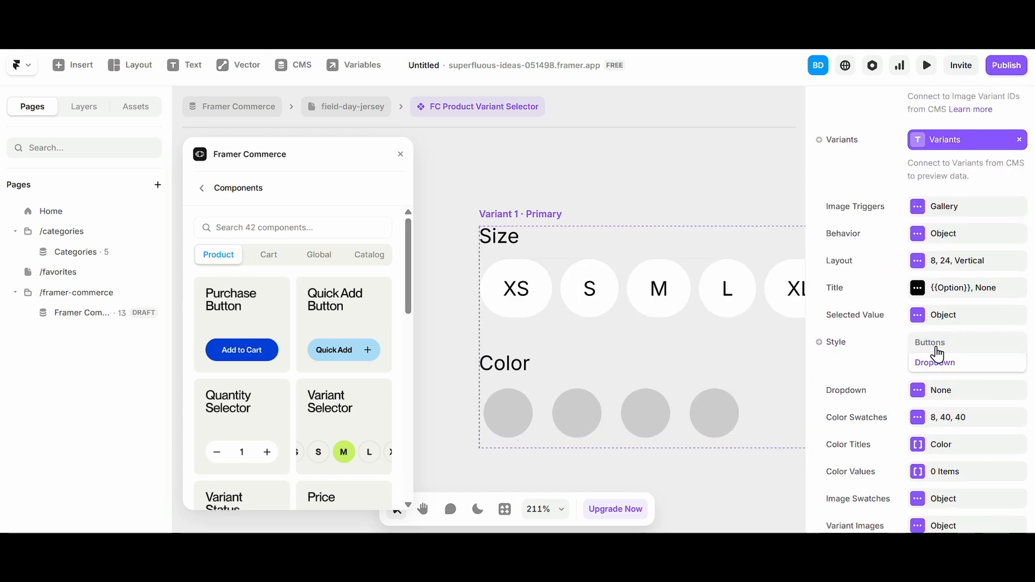
pyautogui.click(935, 365)
pyautogui.click(936, 348)
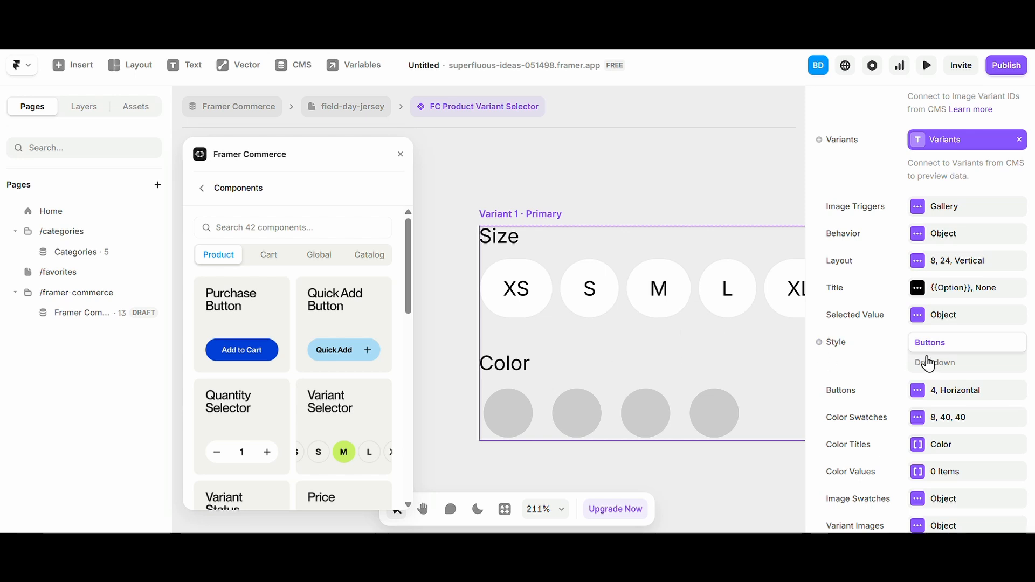
# - Set the corner radius of the variant selector's buttons to 6
pyautogui.click(934, 394)
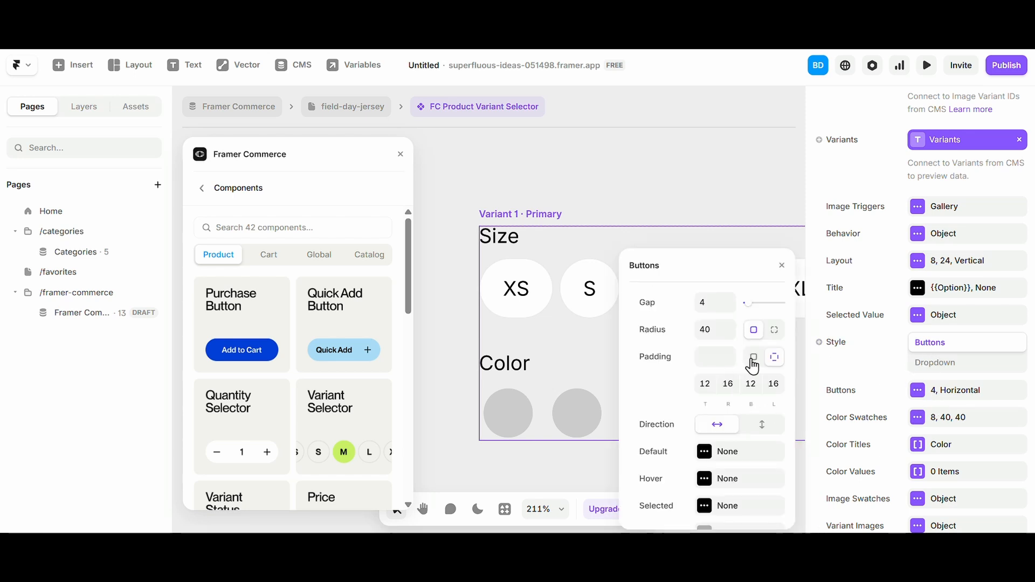
pyautogui.scroll(-1, 749, 366)
pyautogui.scroll(1, 712, 355)
pyautogui.moveTo(728, 335); pyautogui.dragTo(732, 350)
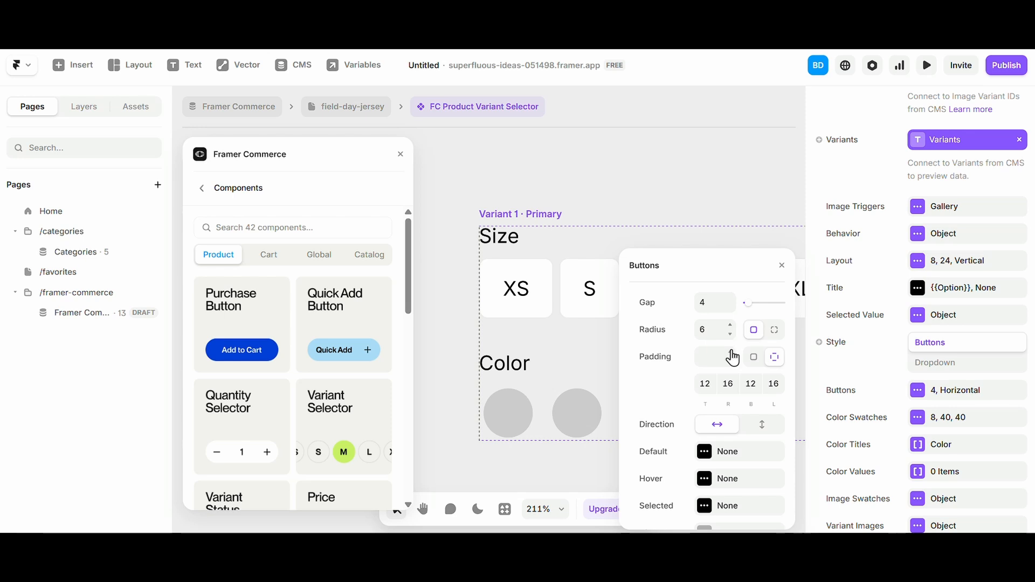
# - Make the border color of the buttons' default state more opaque and return to the main button settings
pyautogui.scroll(-1, 723, 410)
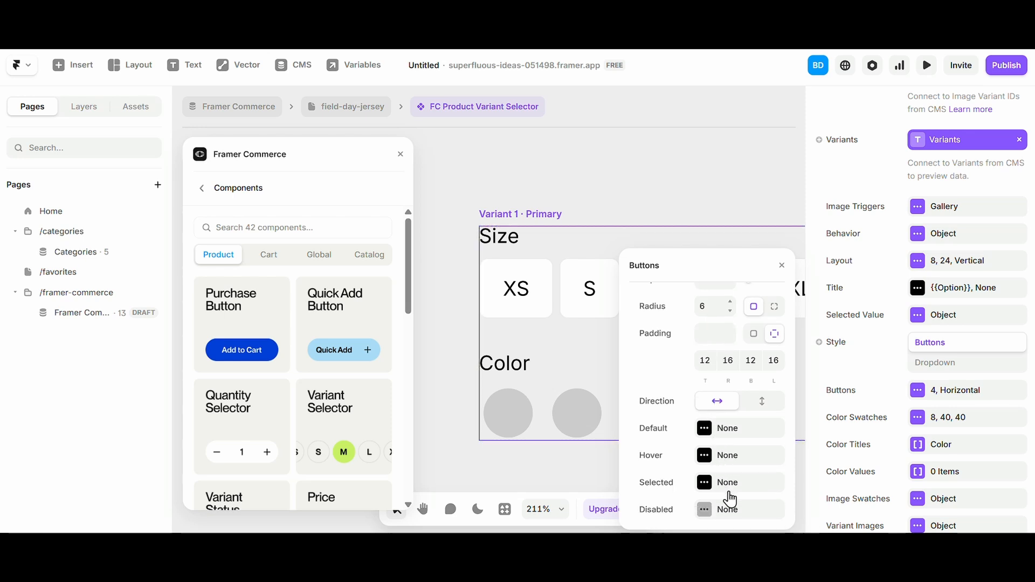
pyautogui.click(715, 430)
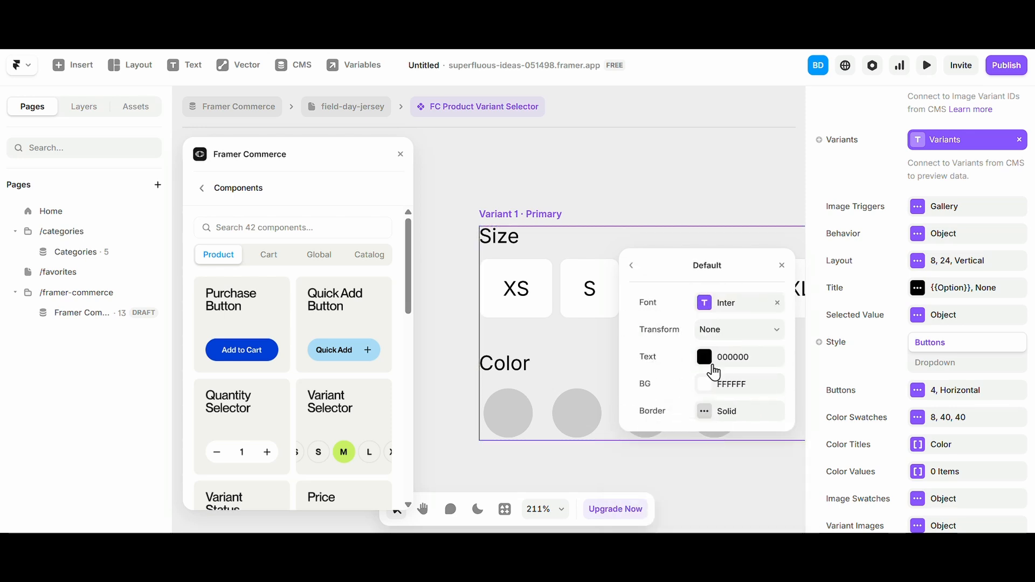
pyautogui.click(728, 421)
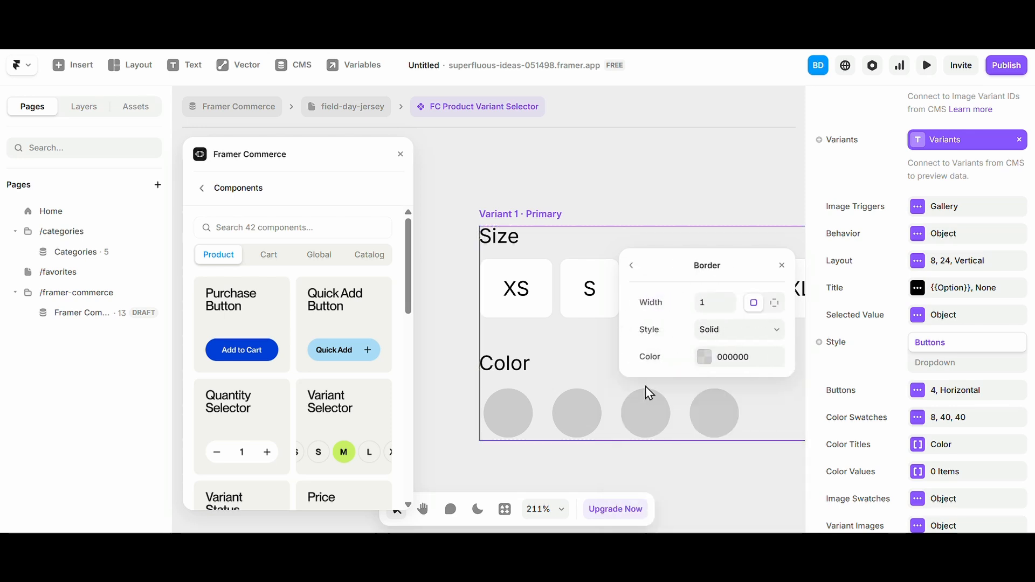
pyautogui.click(715, 362)
pyautogui.moveTo(645, 389); pyautogui.dragTo(655, 389)
pyautogui.click(631, 265)
pyautogui.click(631, 265)
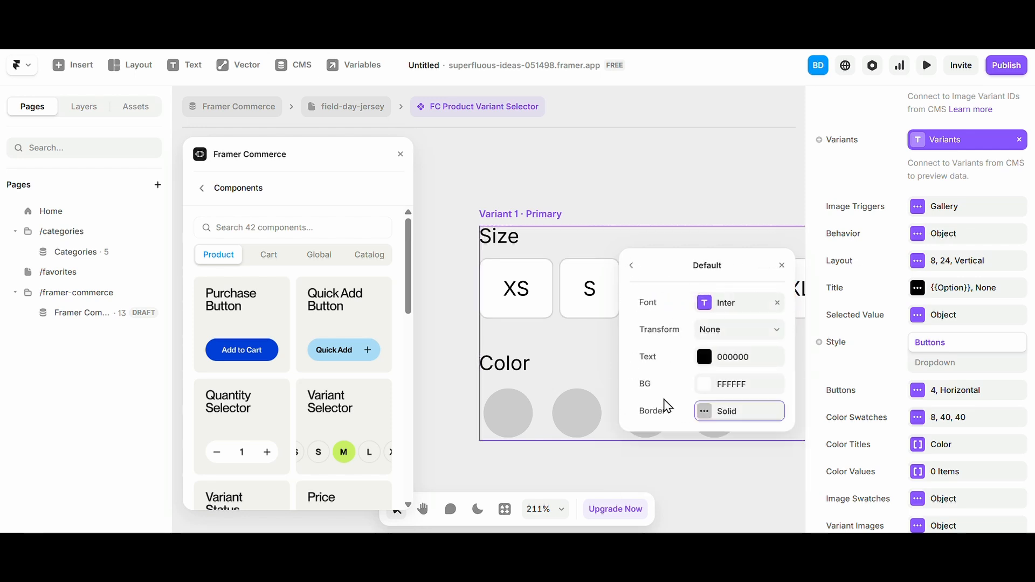
pyautogui.click(631, 266)
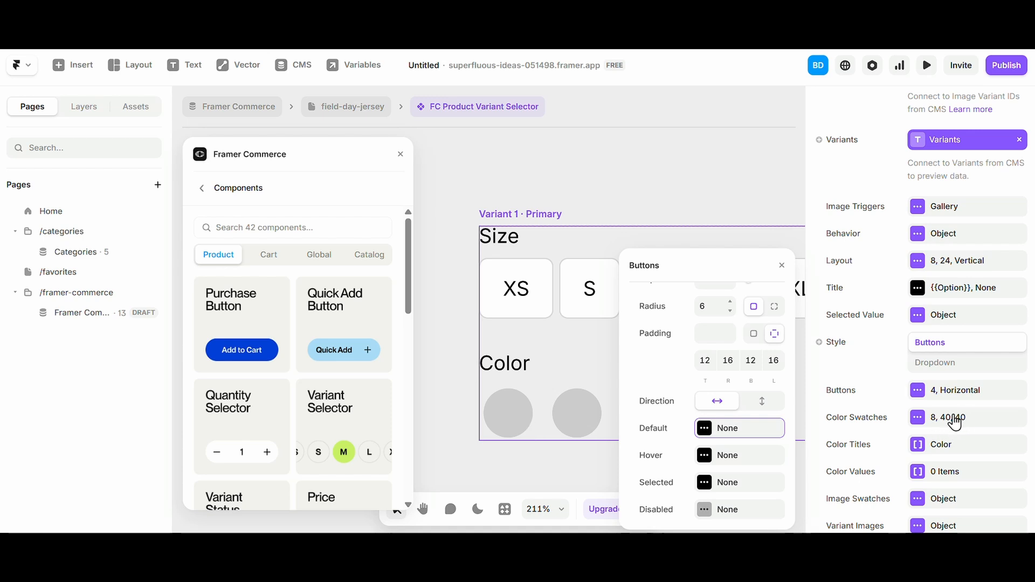
# - Check the color swatch settings and add one item to the variant selector's color values
pyautogui.scroll(-1, 946, 388)
pyautogui.click(941, 370)
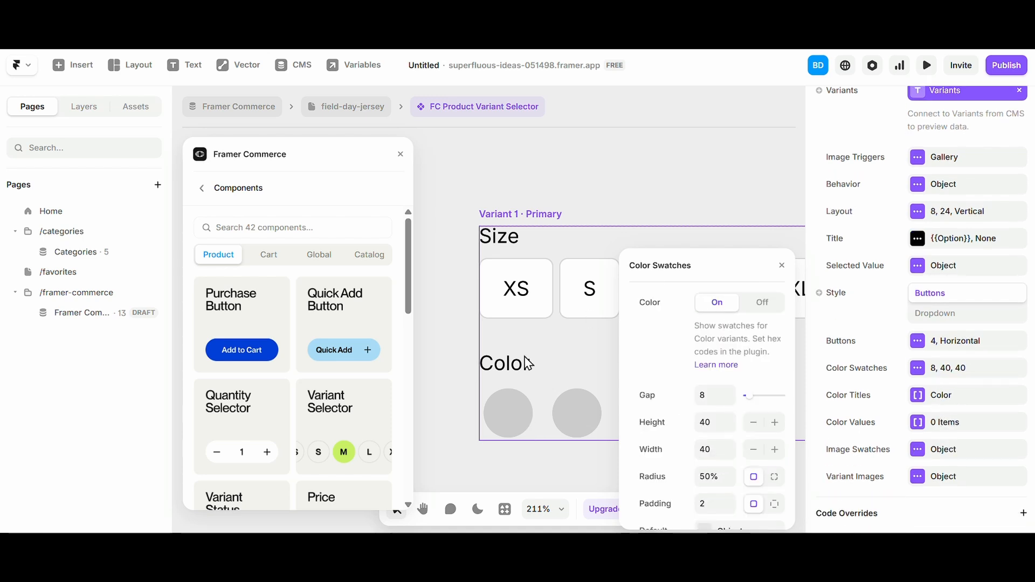
pyautogui.scroll(-5, 531, 417)
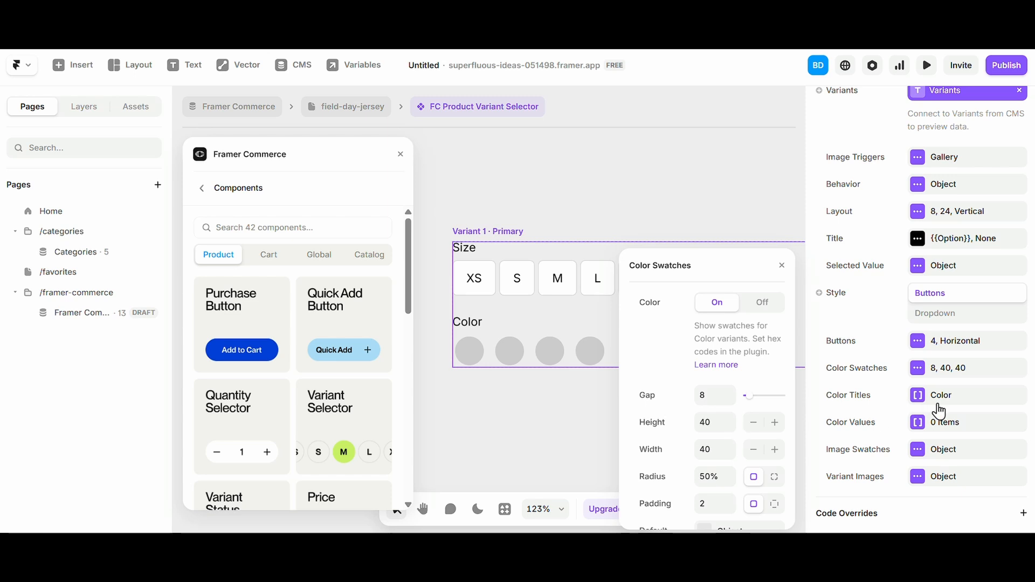
pyautogui.click(937, 423)
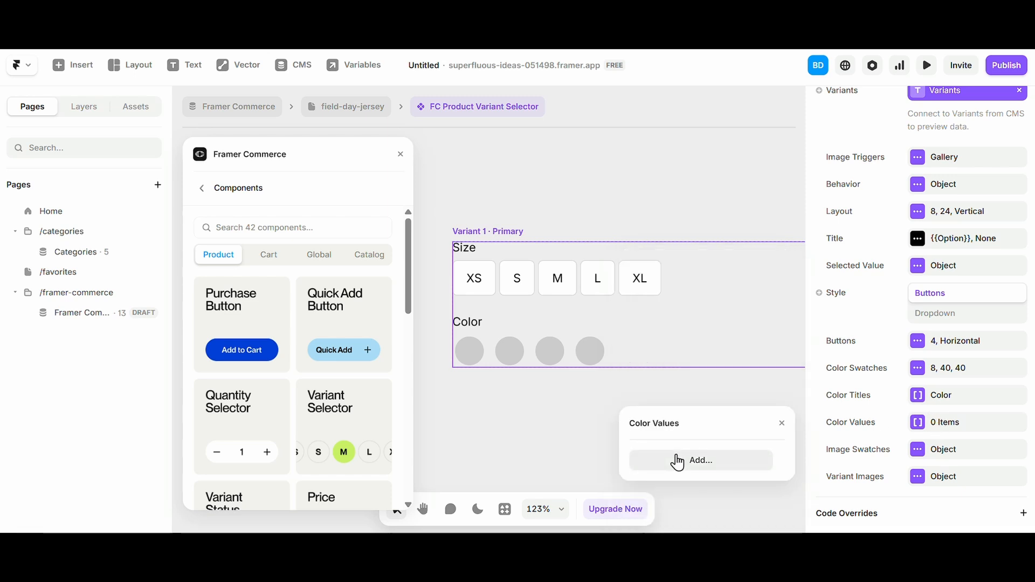
pyautogui.click(697, 460)
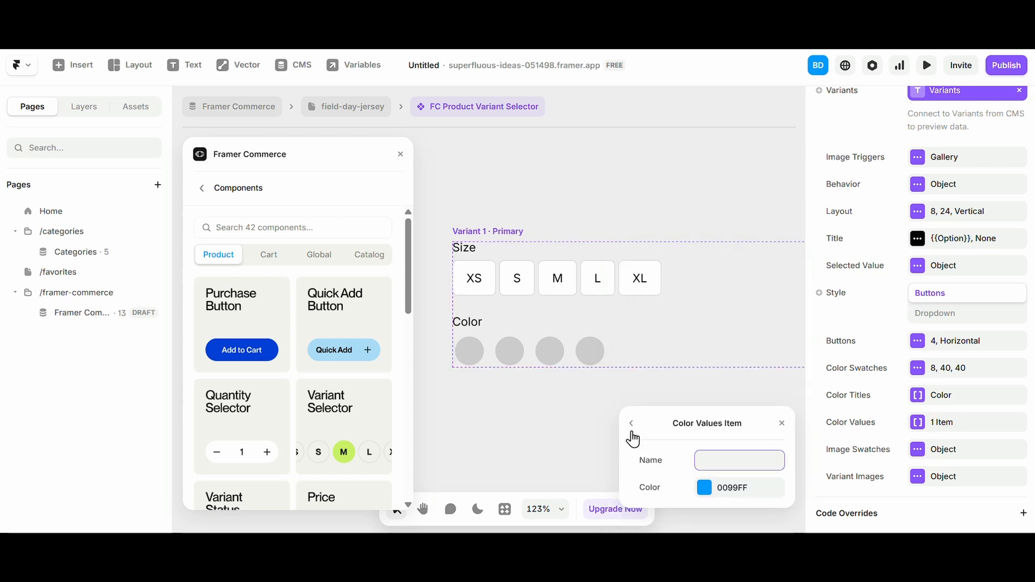
pyautogui.click(632, 426)
pyautogui.click(691, 468)
pyautogui.click(631, 425)
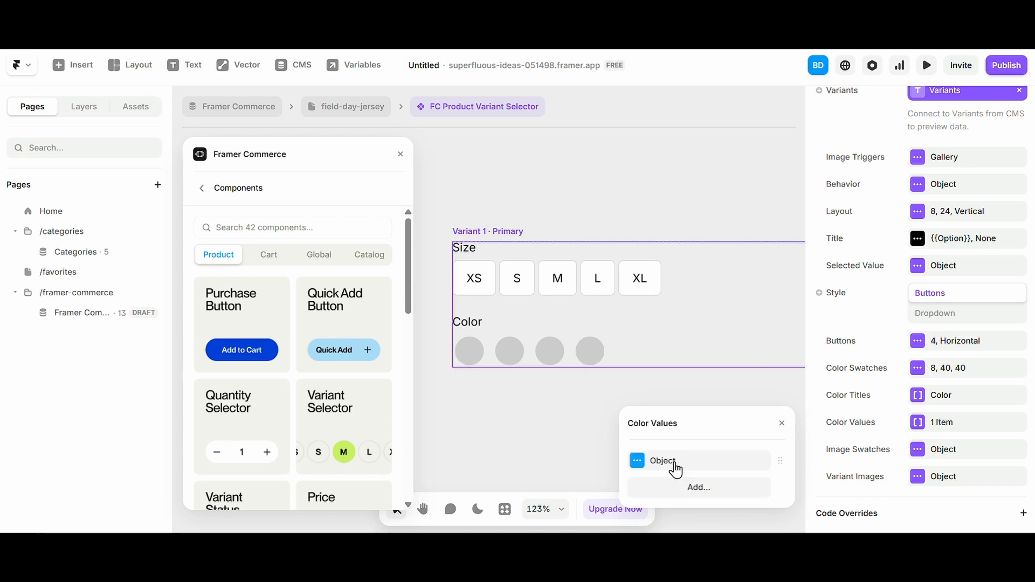
pyautogui.click(695, 465)
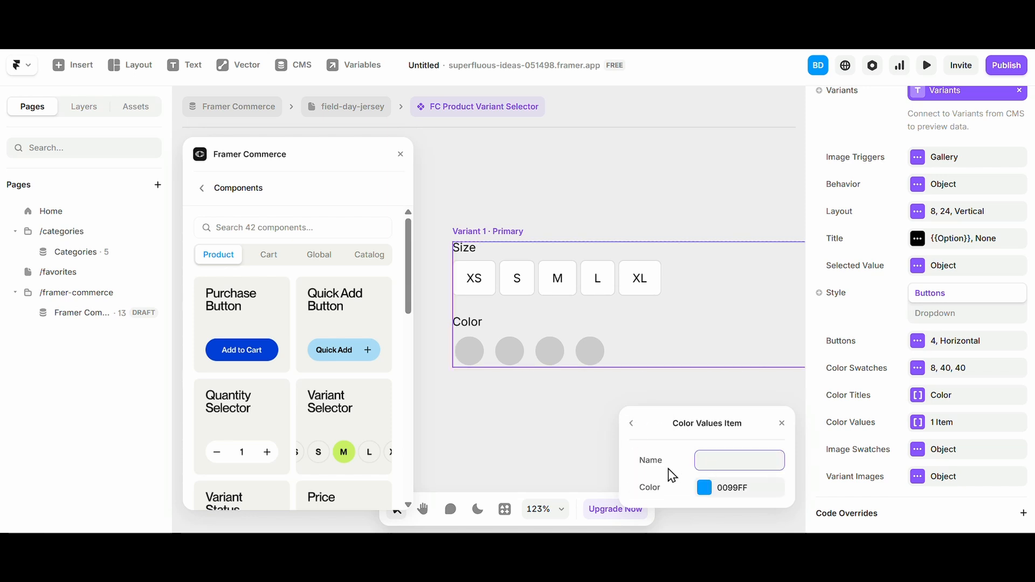
pyautogui.click(631, 424)
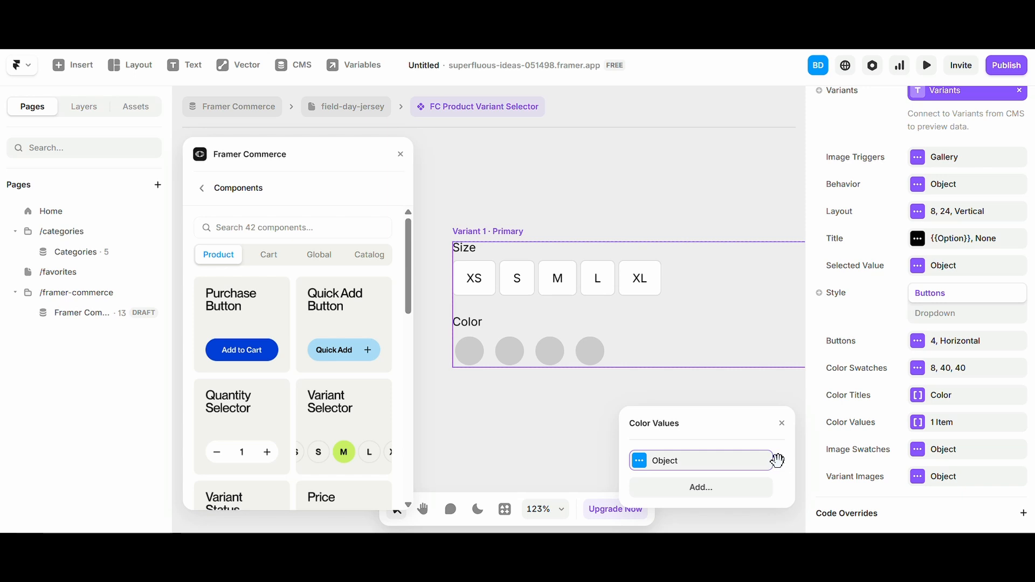
# - Give the new color value item a name starting with "Cyan bl"
pyautogui.click(692, 467)
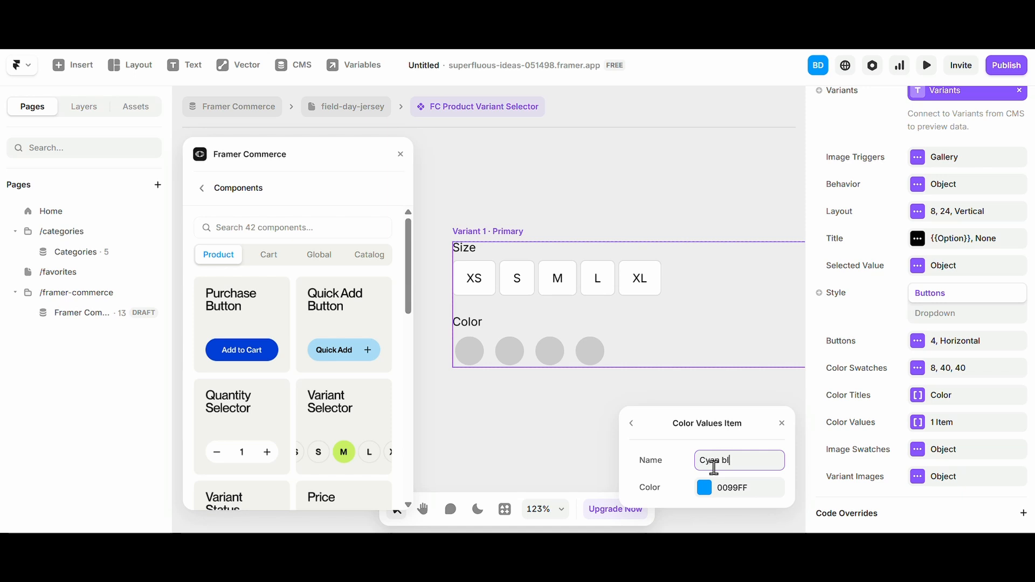
pyautogui.press('BackSpace')
pyautogui.write('e')
pyautogui.click(634, 425)
pyautogui.click(913, 425)
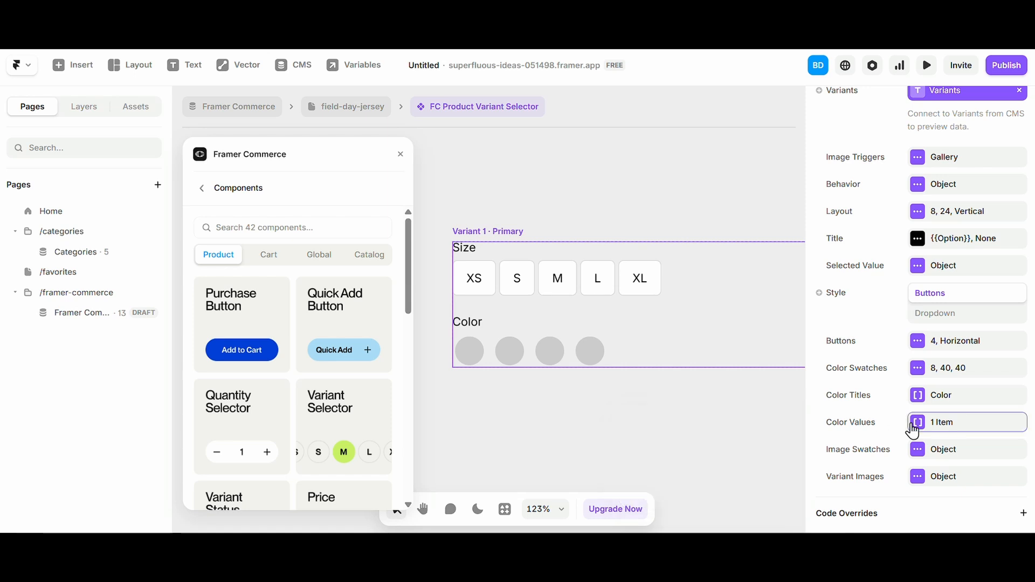
pyautogui.click(938, 426)
pyautogui.click(954, 405)
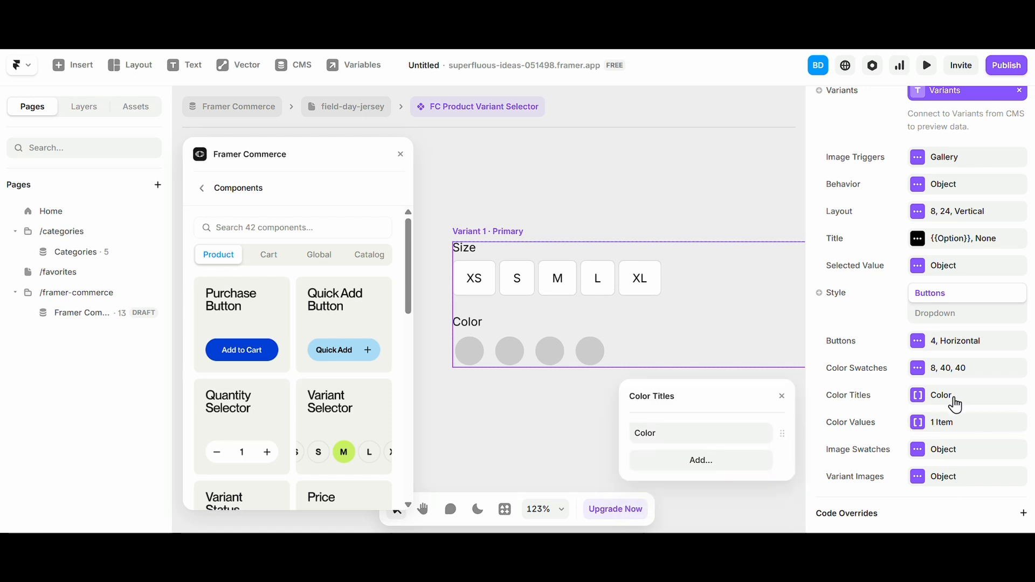
pyautogui.click(956, 428)
# - Try enabling image swatches for the variant selector, turn them off again and close the settings
pyautogui.click(954, 454)
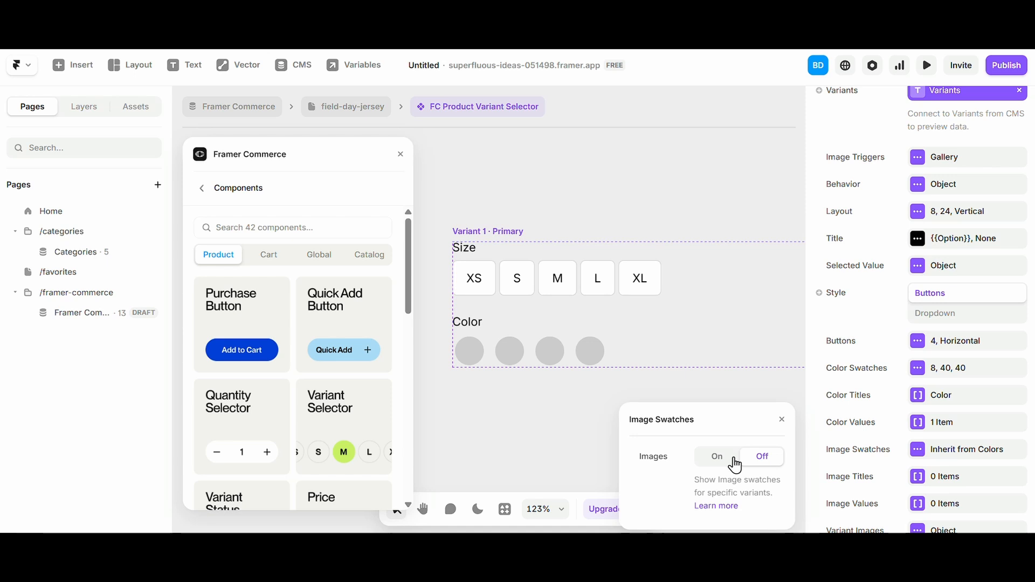
pyautogui.click(760, 457)
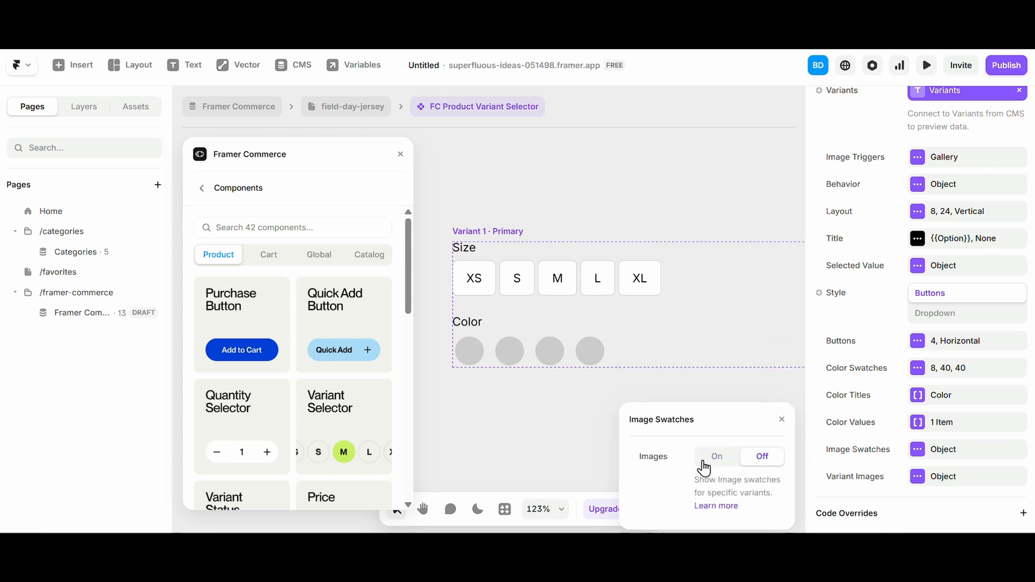
pyautogui.click(780, 421)
# - Try enabling variant images with the Customize style, return to Inherit from Images, and turn the images off
pyautogui.click(961, 475)
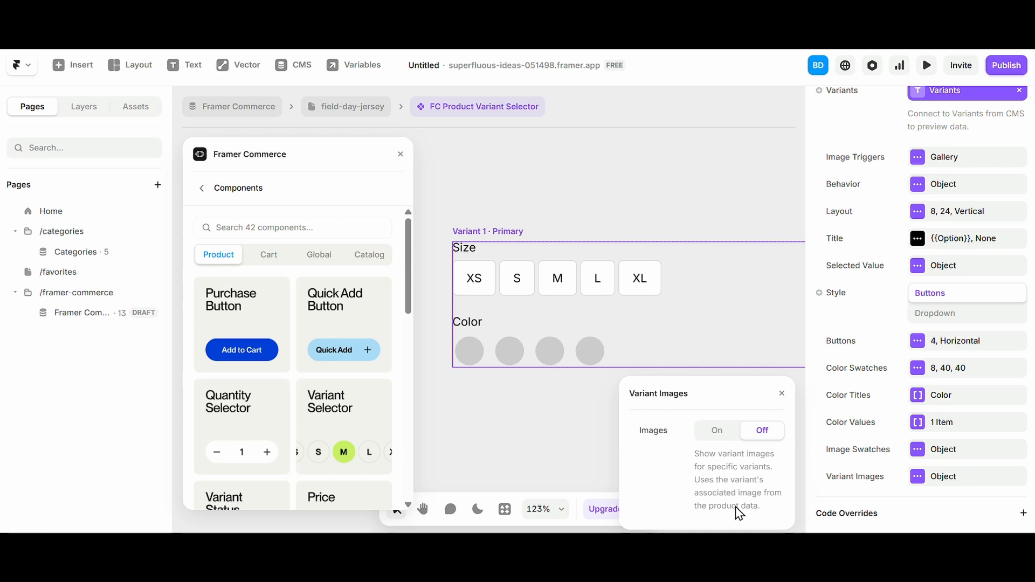
pyautogui.click(711, 431)
pyautogui.scroll(-2, 895, 485)
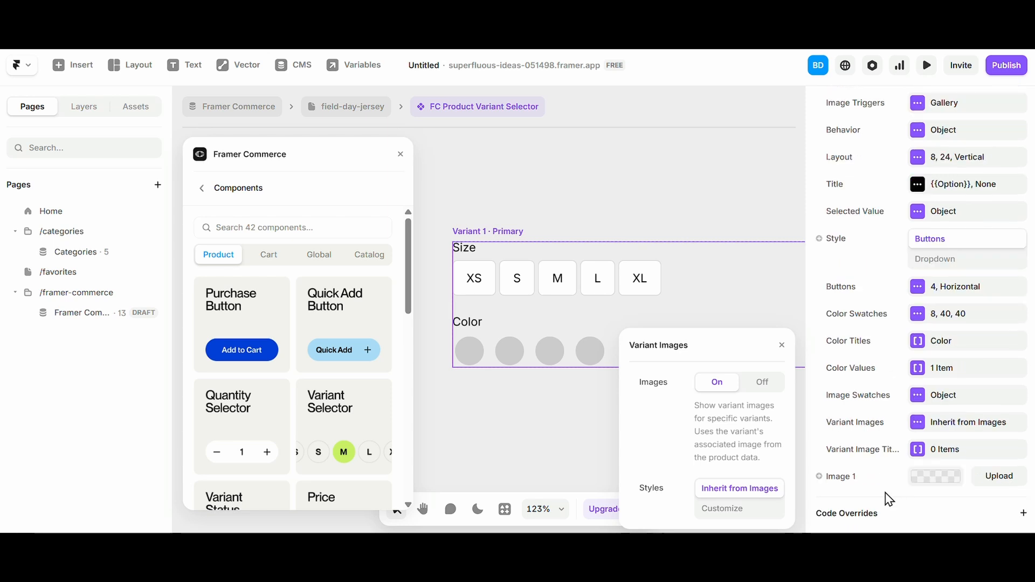
pyautogui.click(739, 508)
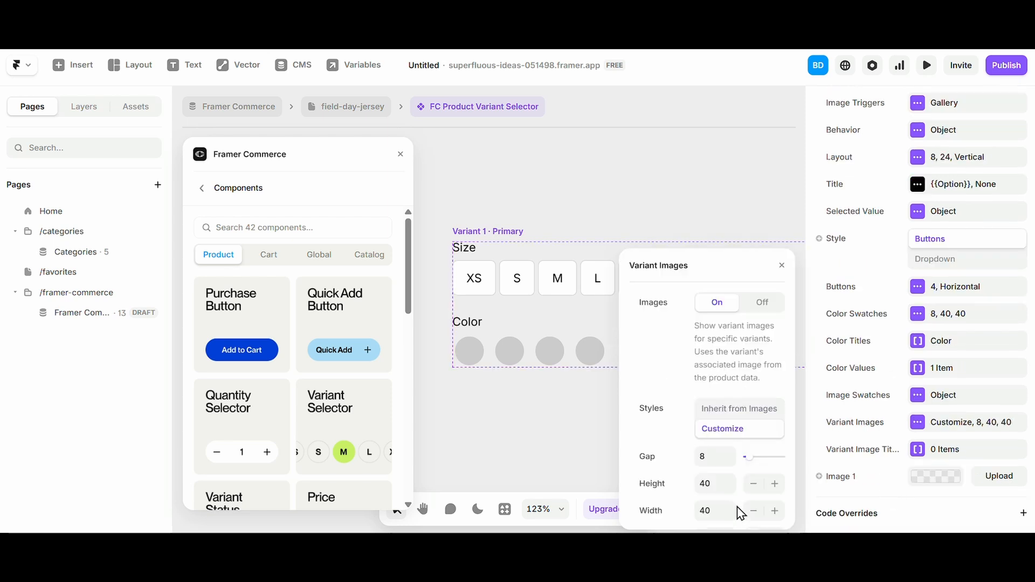
pyautogui.click(738, 410)
pyautogui.click(758, 388)
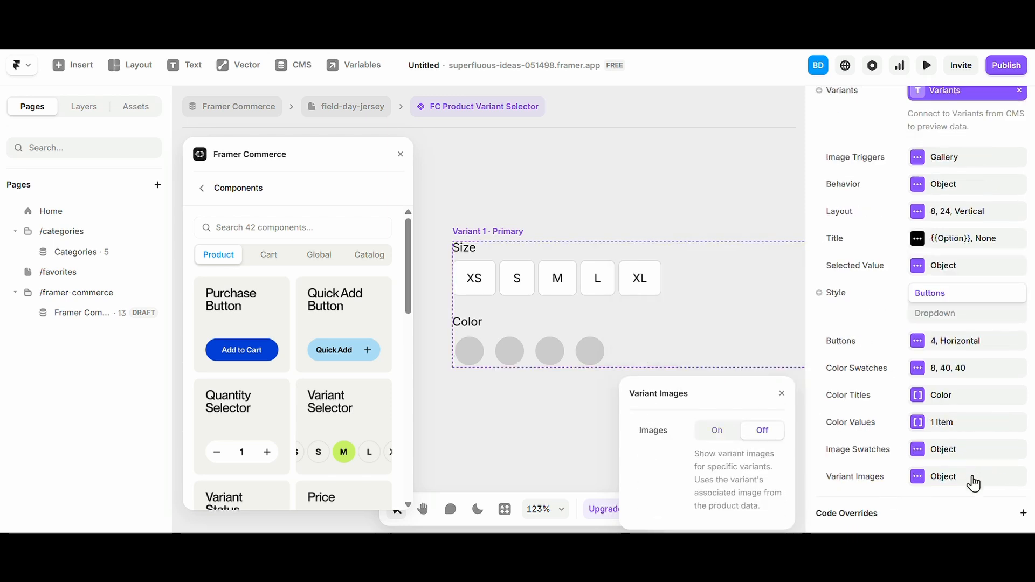
pyautogui.click(781, 393)
pyautogui.click(948, 488)
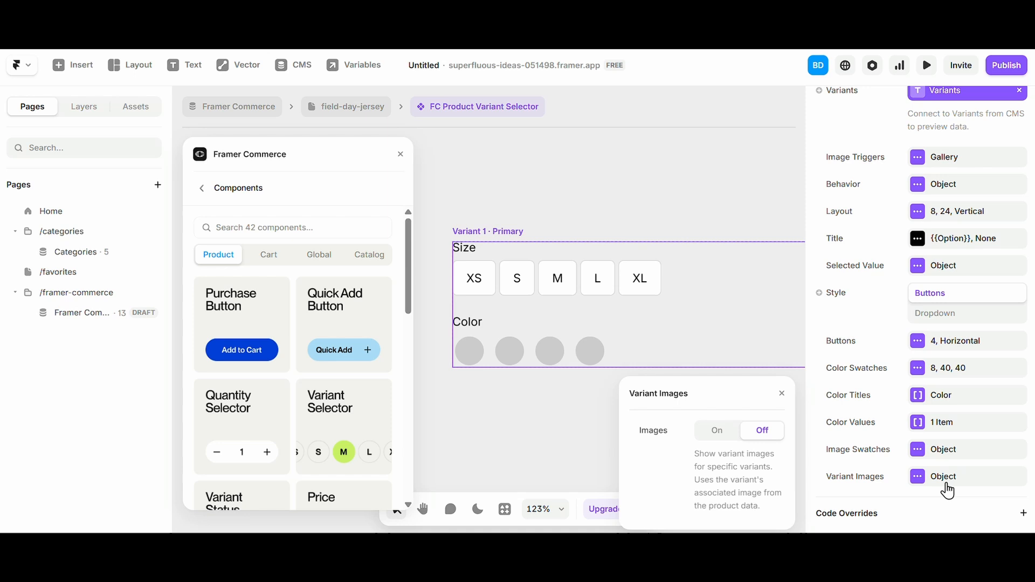
pyautogui.click(779, 394)
pyautogui.click(954, 452)
pyautogui.click(786, 418)
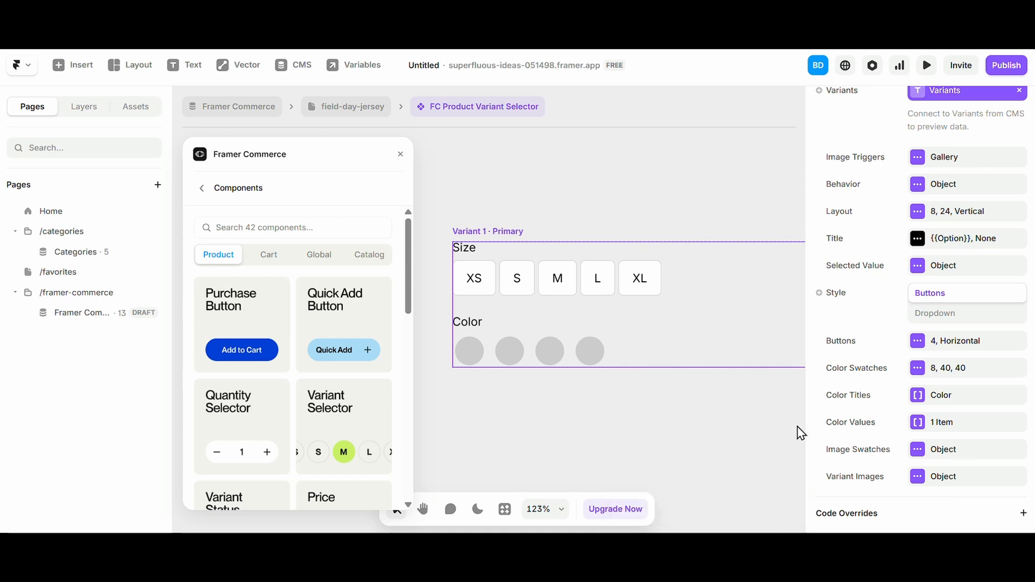
# - Check the settings of the variant selector's Product ID variable and close them again
pyautogui.scroll(-6, 481, 440)
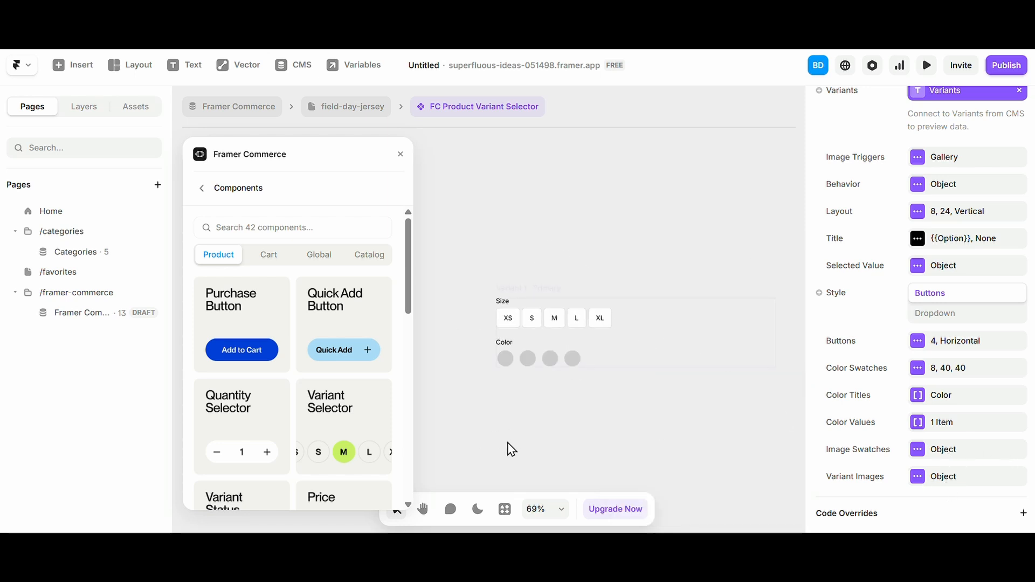
pyautogui.click(562, 386)
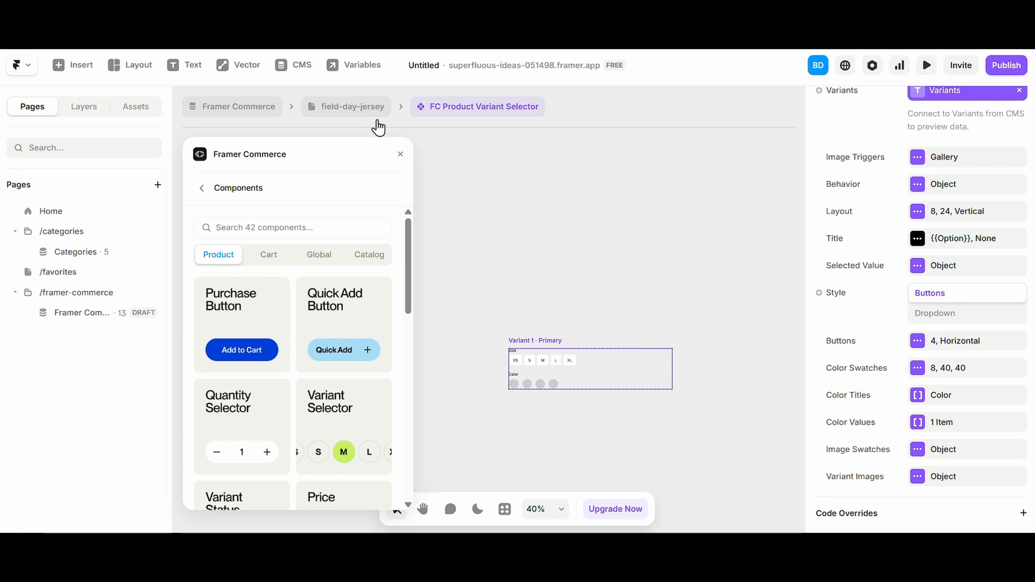
pyautogui.scroll(5, 943, 295)
pyautogui.click(965, 229)
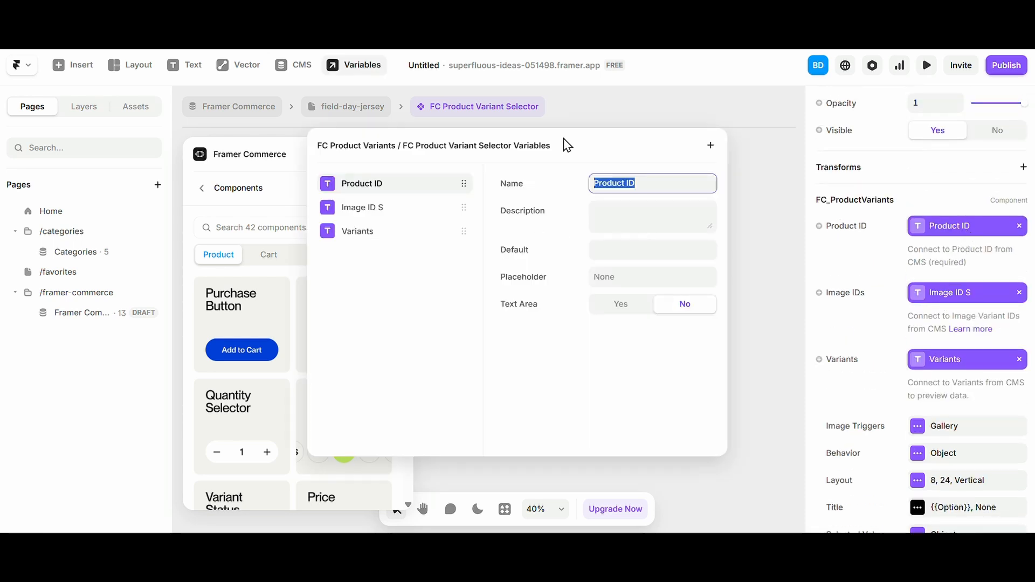
pyautogui.click(564, 124)
# - Return to the field-day-jersey page and connect the variant selector's Product ID to the CMS field Product ID
pyautogui.click(357, 112)
pyautogui.click(541, 358)
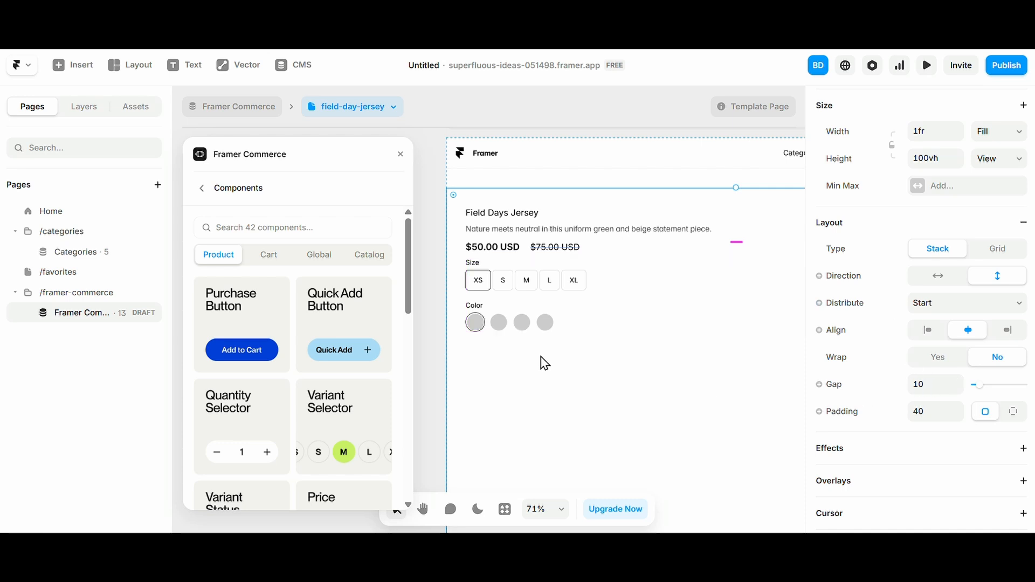
pyautogui.click(540, 326)
pyautogui.scroll(-2, 891, 397)
pyautogui.click(864, 364)
pyautogui.moveTo(873, 417)
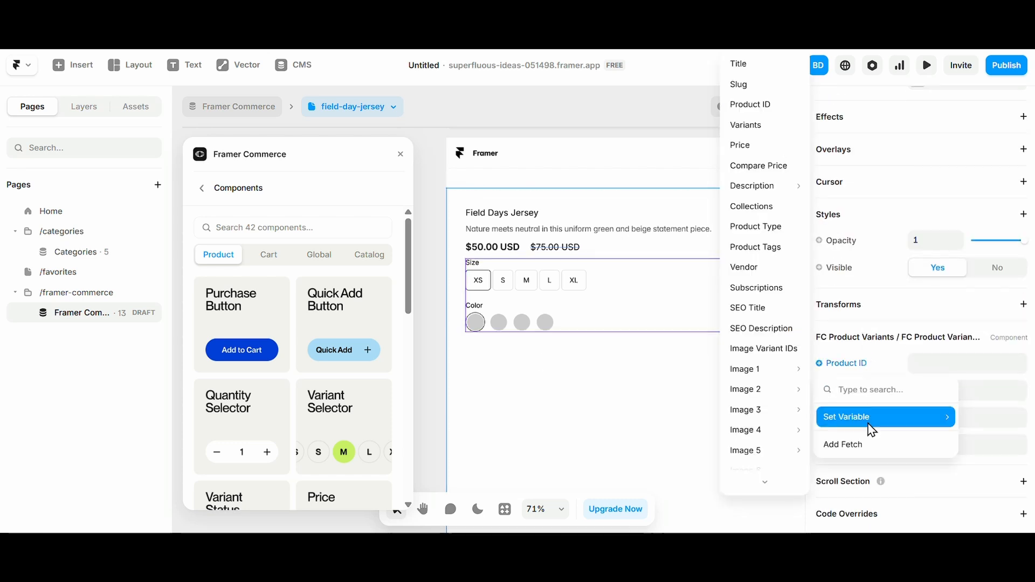
pyautogui.click(785, 106)
pyautogui.click(855, 387)
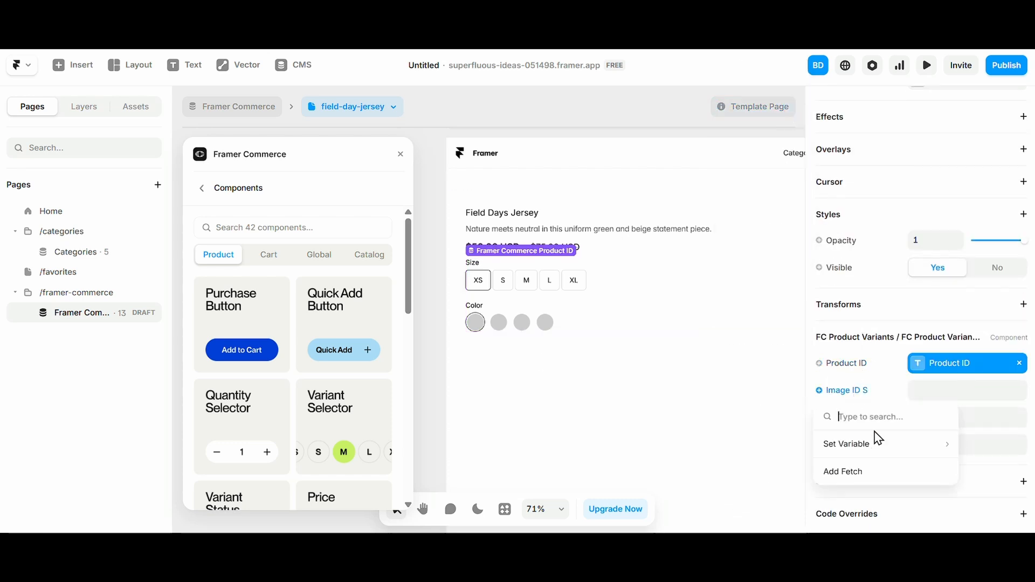
pyautogui.moveTo(876, 444)
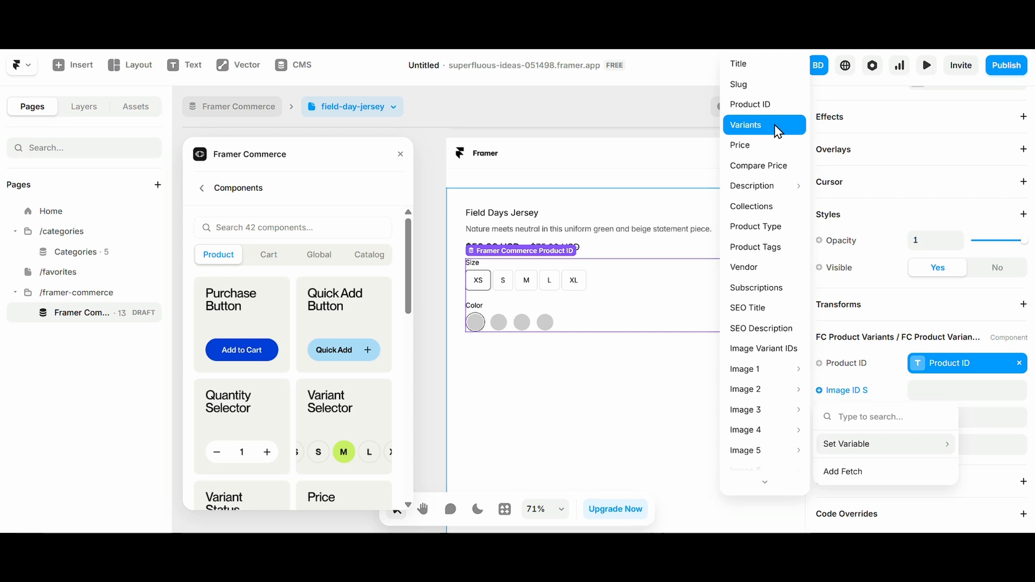
pyautogui.scroll(-1, 774, 201)
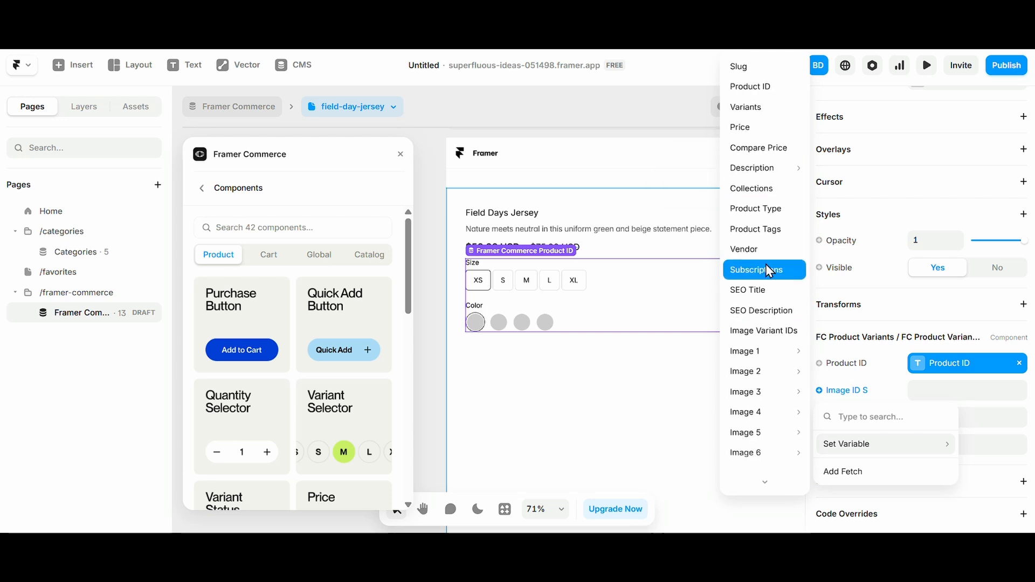
pyautogui.scroll(-5, 766, 264)
pyautogui.scroll(5, 766, 345)
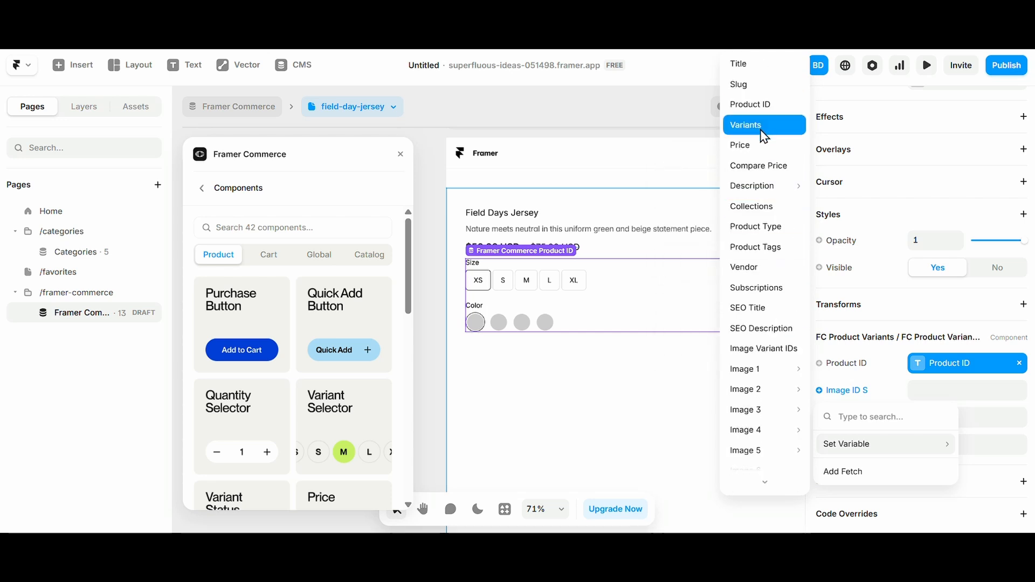
pyautogui.click(903, 305)
# - Connect the variant selector's Variants property to the CMS field Variants
pyautogui.click(851, 417)
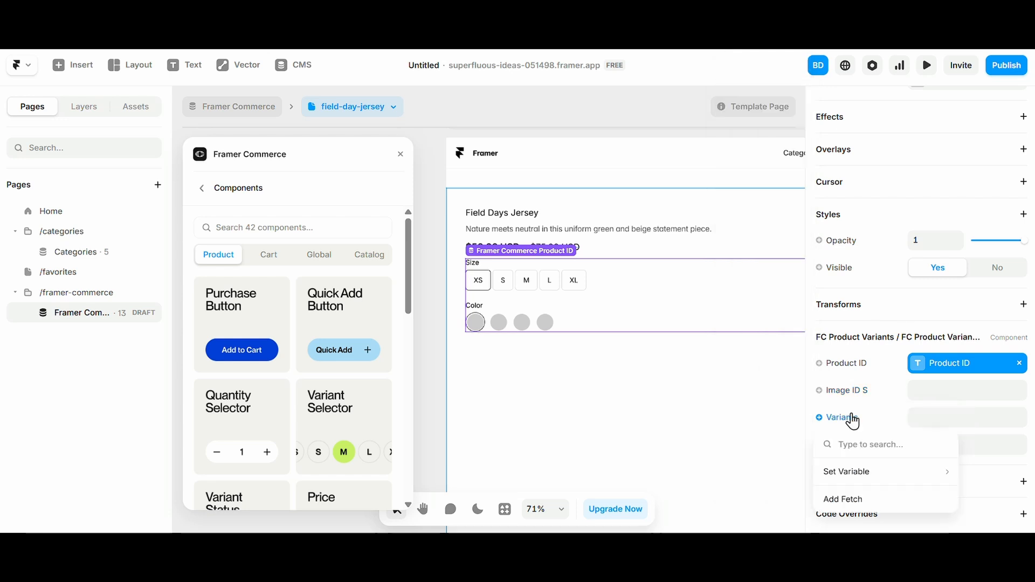
pyautogui.moveTo(865, 473)
pyautogui.click(751, 129)
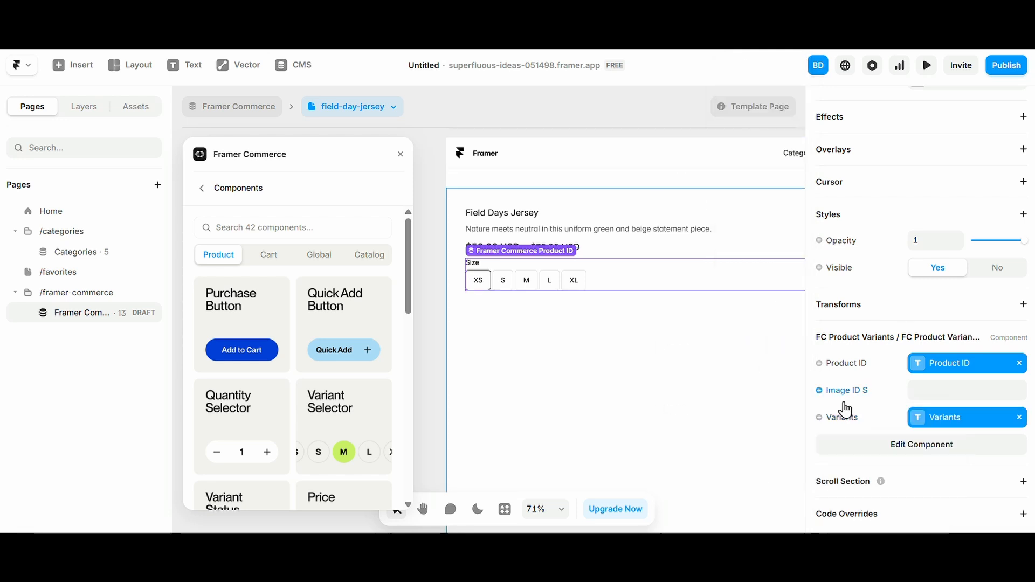
# - Connect the variant selector's Image ID S property to the CMS field Image Variant IDs
pyautogui.click(853, 393)
pyautogui.moveTo(766, 439)
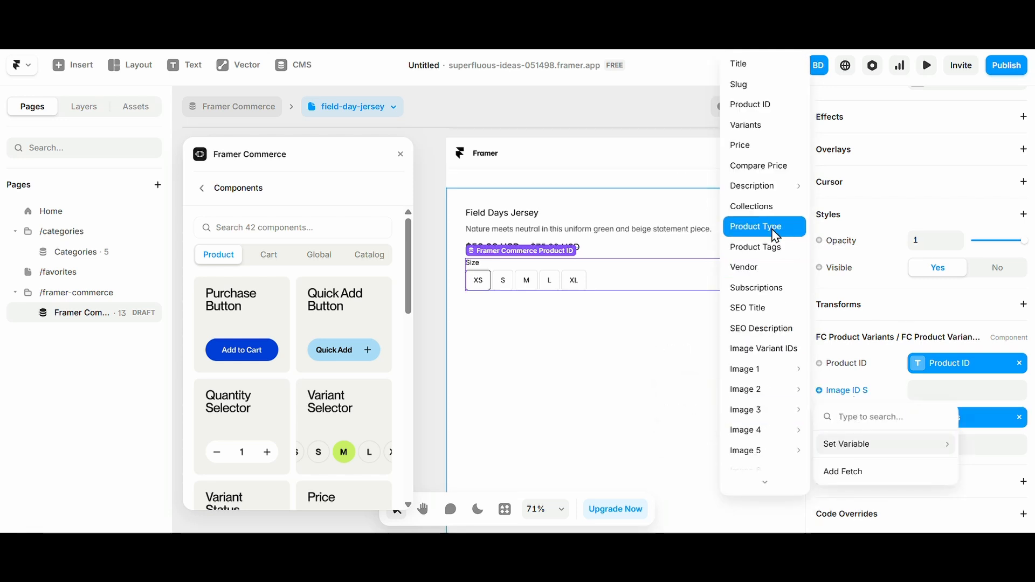
pyautogui.scroll(-3, 767, 386)
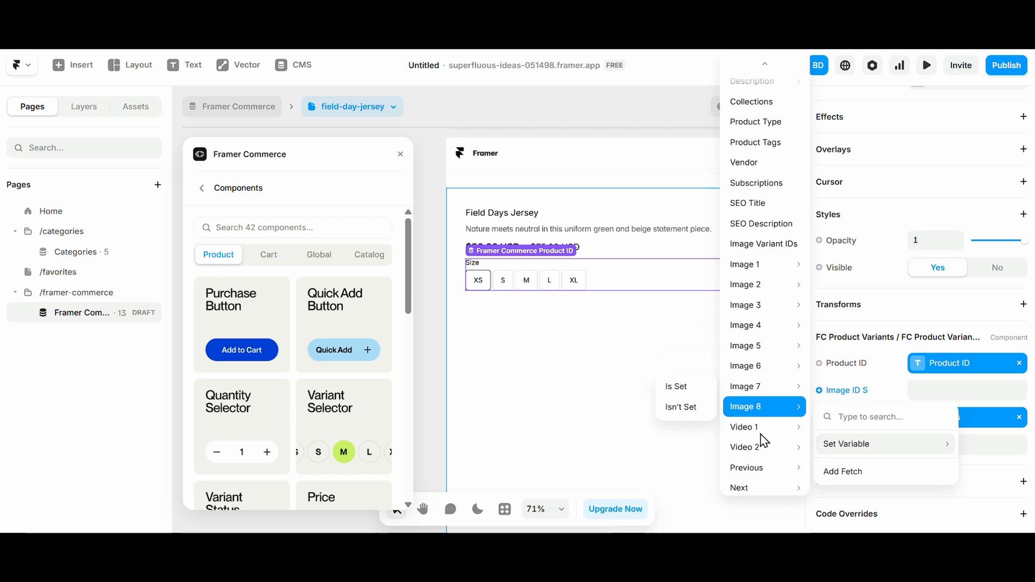
pyautogui.click(752, 243)
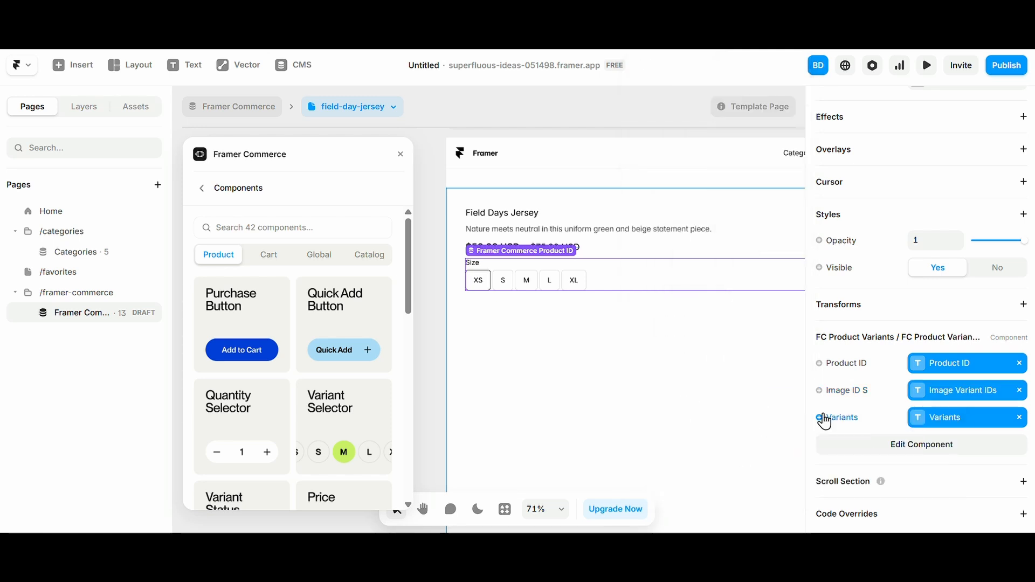
pyautogui.click(563, 275)
pyautogui.click(563, 275)
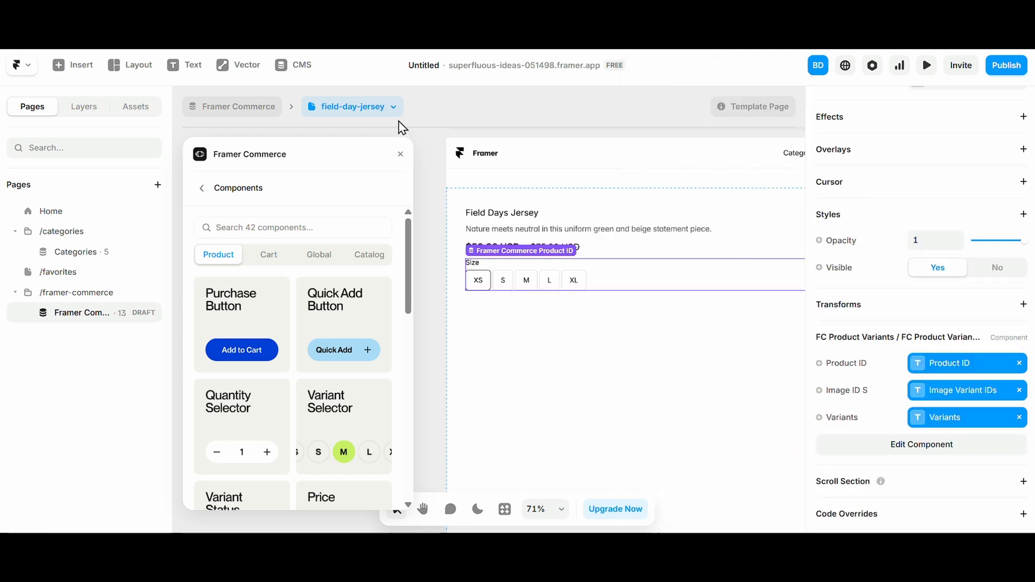
# - Preview the product template with the dust-bowl, after-hours, midnight-shift and neon-nights jersey items to examine their variants
pyautogui.click(386, 107)
pyautogui.click(378, 178)
pyautogui.click(353, 108)
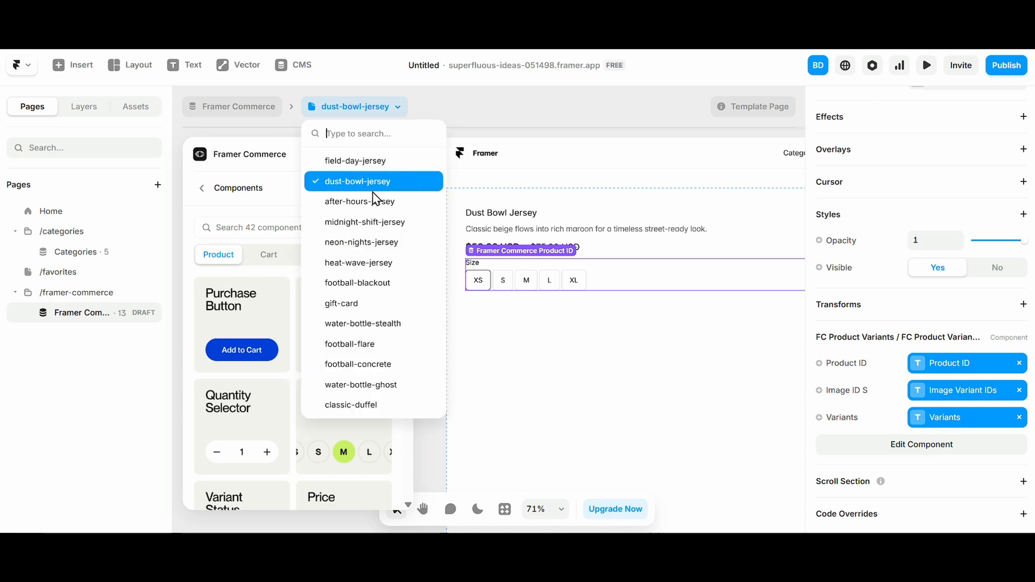
pyautogui.click(360, 201)
pyautogui.click(377, 105)
pyautogui.click(390, 226)
pyautogui.click(372, 108)
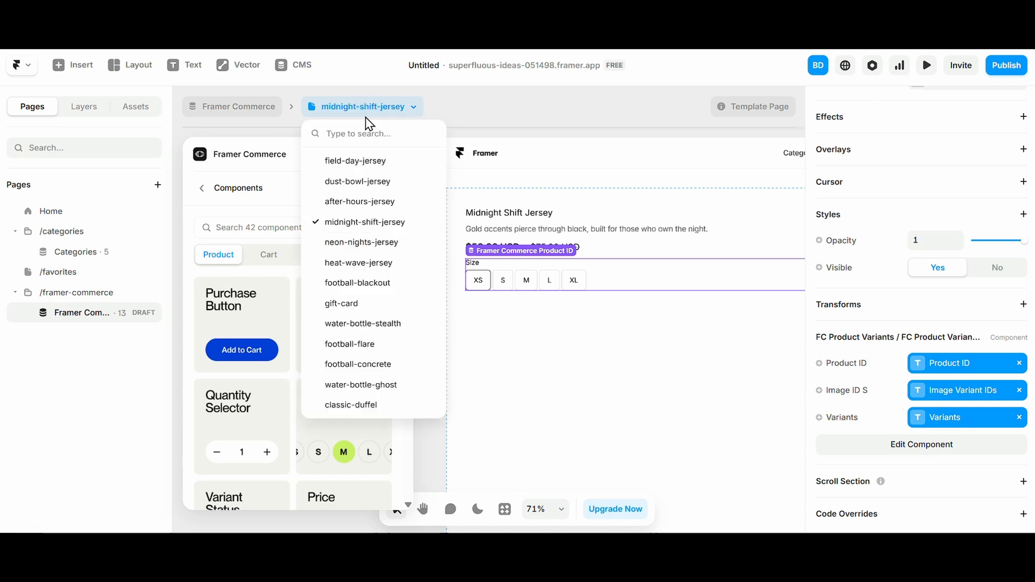
pyautogui.click(377, 242)
# - Preview the template with the football-blackout and gift-card items and return to field-day-jersey to examine the selector
pyautogui.click(370, 107)
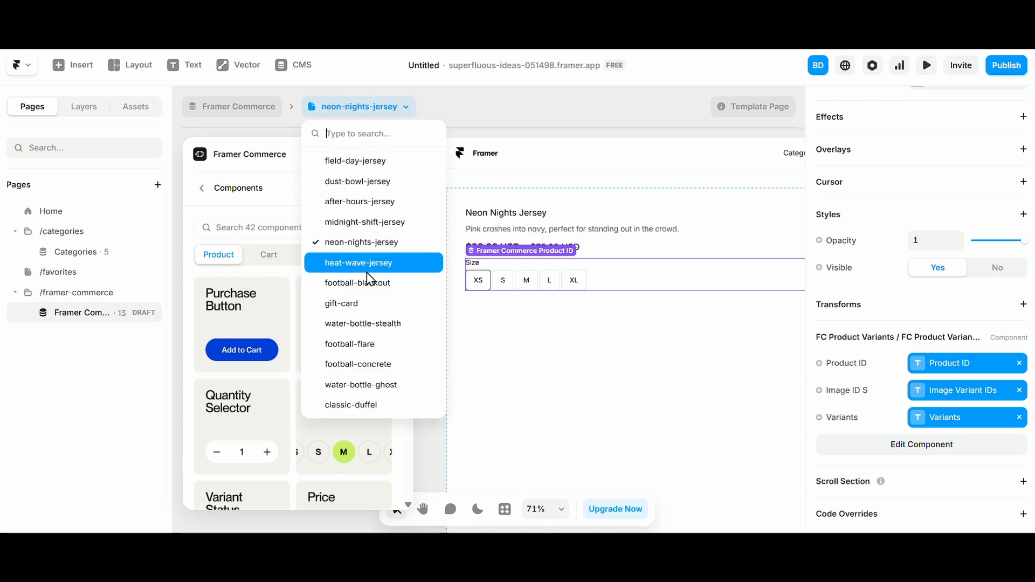
pyautogui.click(358, 283)
pyautogui.click(369, 111)
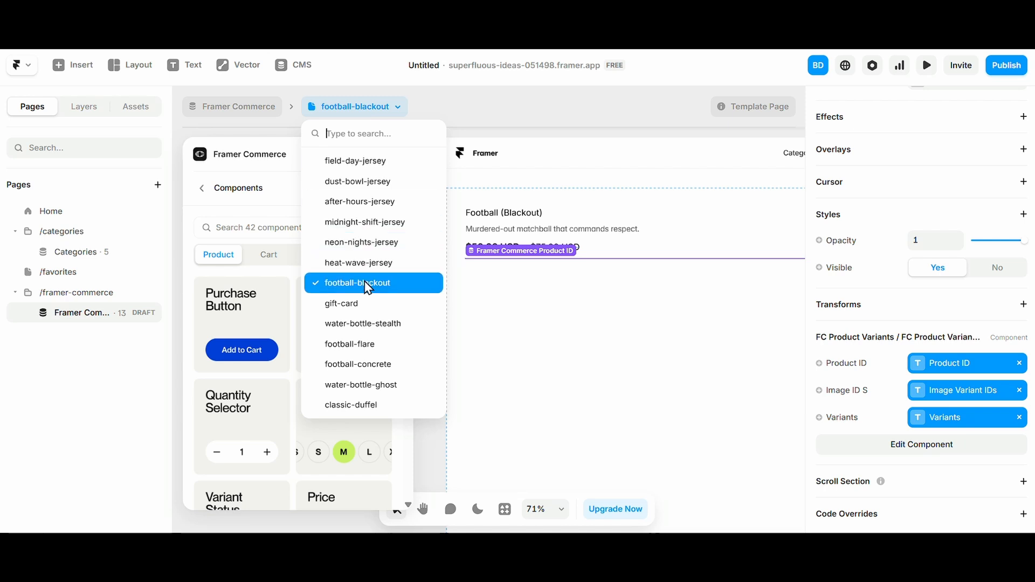
pyautogui.click(356, 304)
pyautogui.click(362, 113)
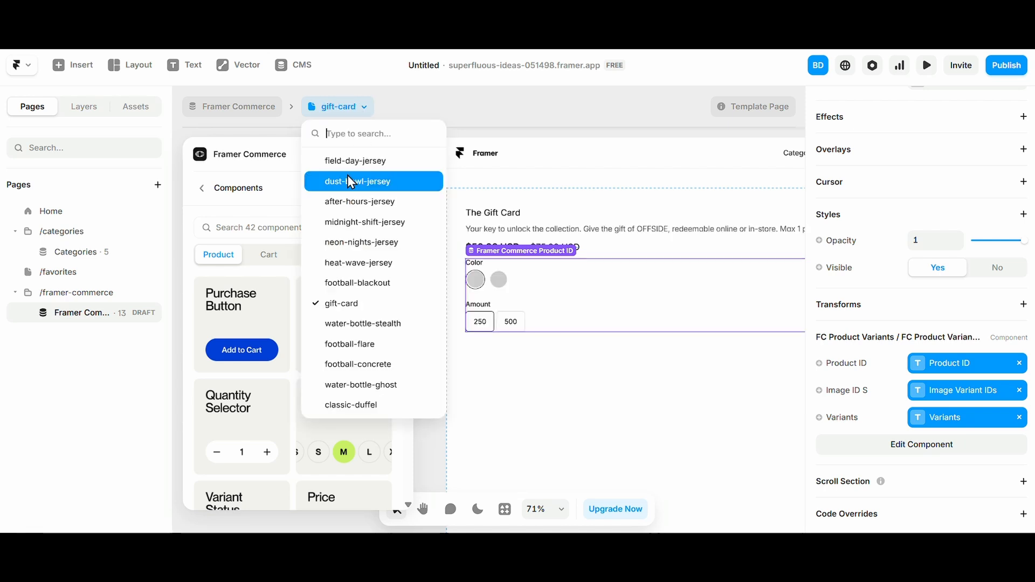
pyautogui.click(346, 160)
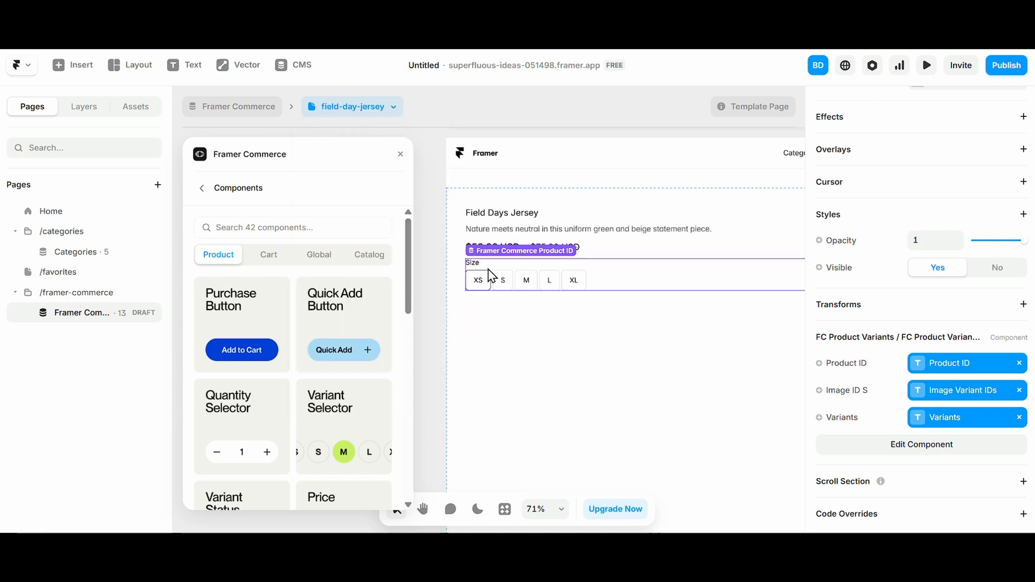
pyautogui.scroll(2, 476, 260)
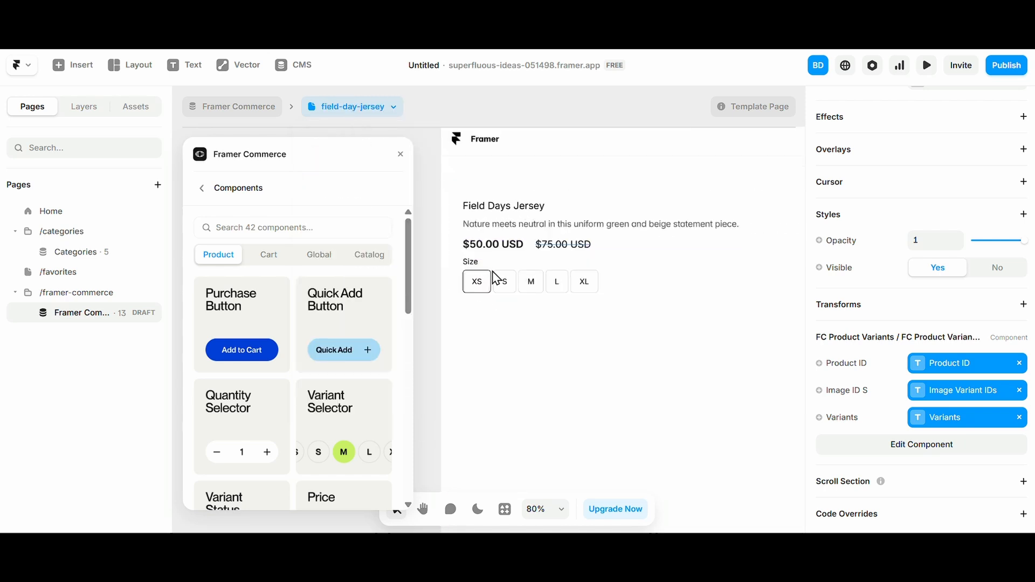
# - Examine the color and amount options on the gift-card item, and switch back to field-day-jersey
pyautogui.click(364, 115)
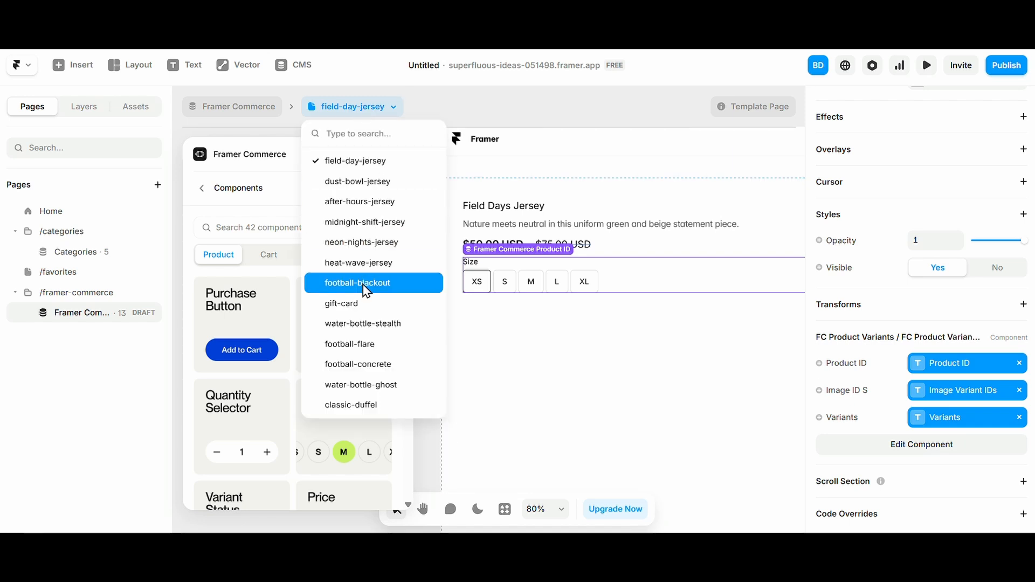
pyautogui.click(362, 305)
pyautogui.scroll(2, 497, 305)
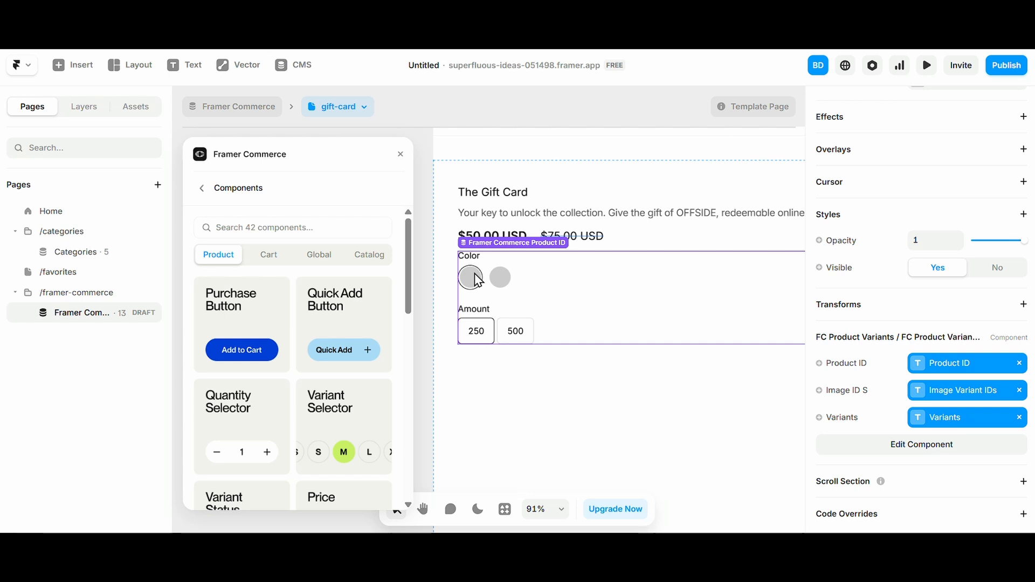
pyautogui.scroll(-3, 475, 277)
pyautogui.click(340, 107)
pyautogui.click(369, 167)
pyautogui.scroll(-4, 511, 296)
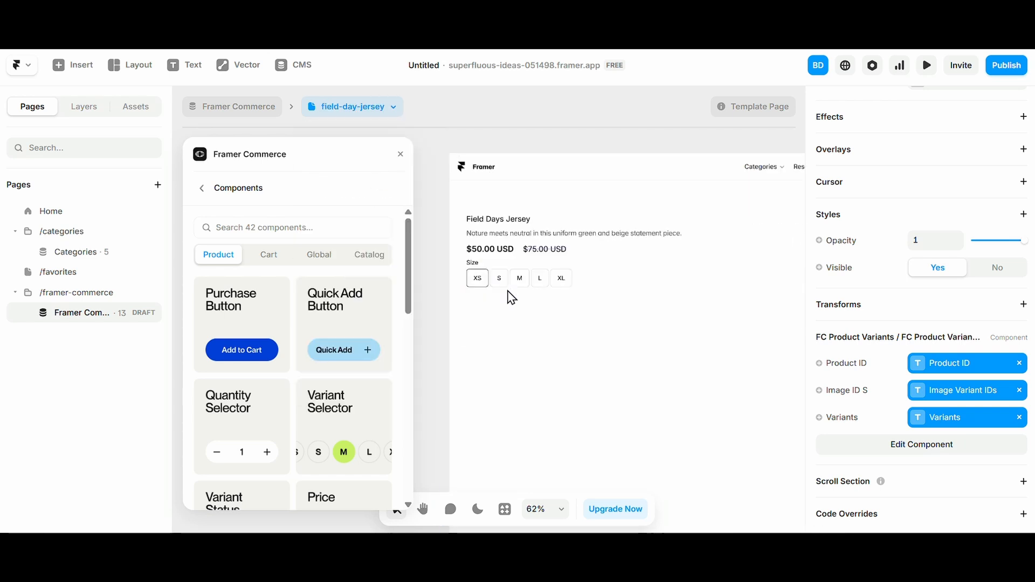
# - Insert the Framer Commerce Purchase Button below the variant selector in the product section and align the section's content left
pyautogui.click(509, 314)
pyautogui.scroll(-1, 509, 314)
pyautogui.hscroll(-1, 508, 313)
pyautogui.scroll(-1, 258, 344)
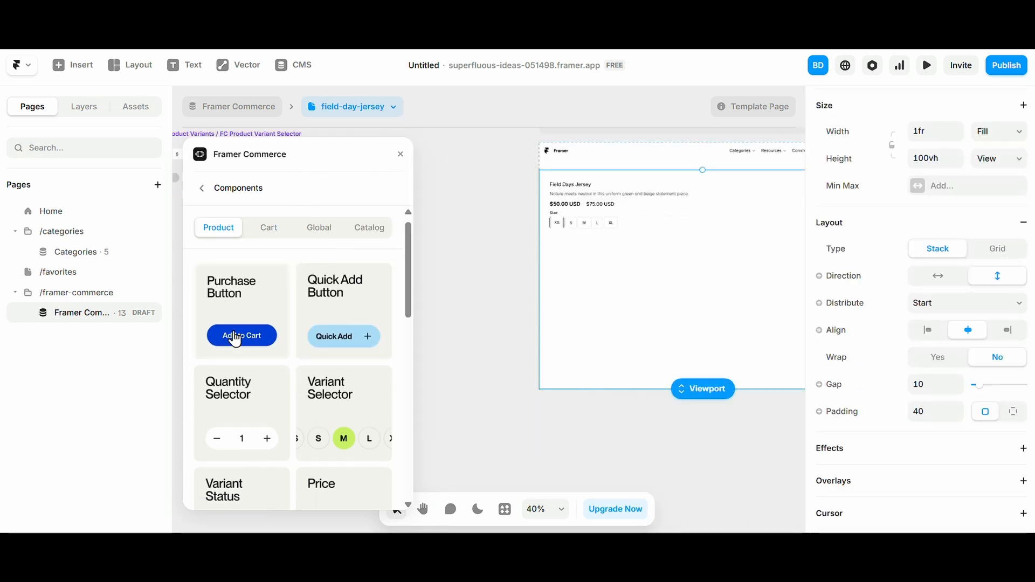
pyautogui.click(235, 338)
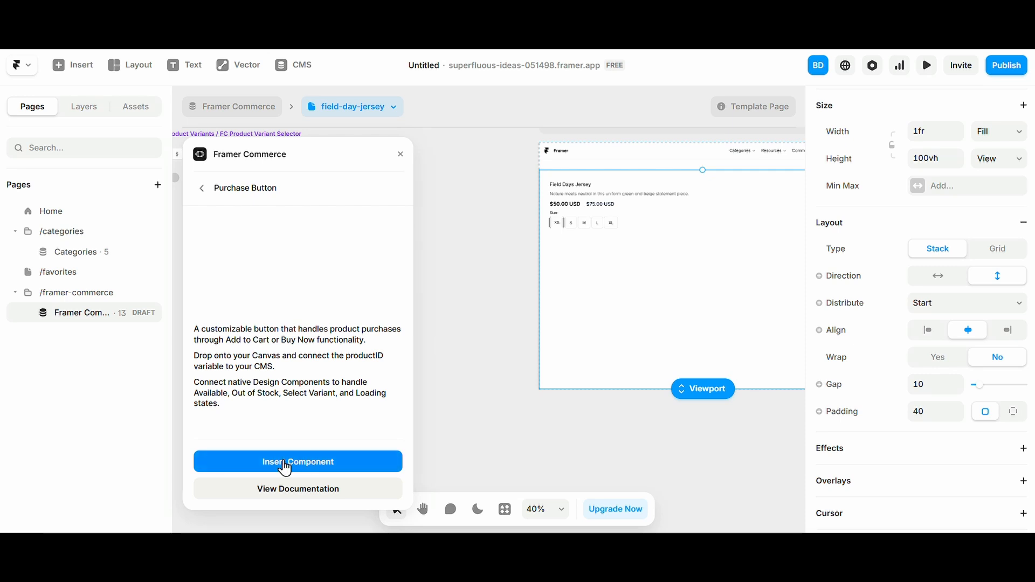
pyautogui.click(354, 461)
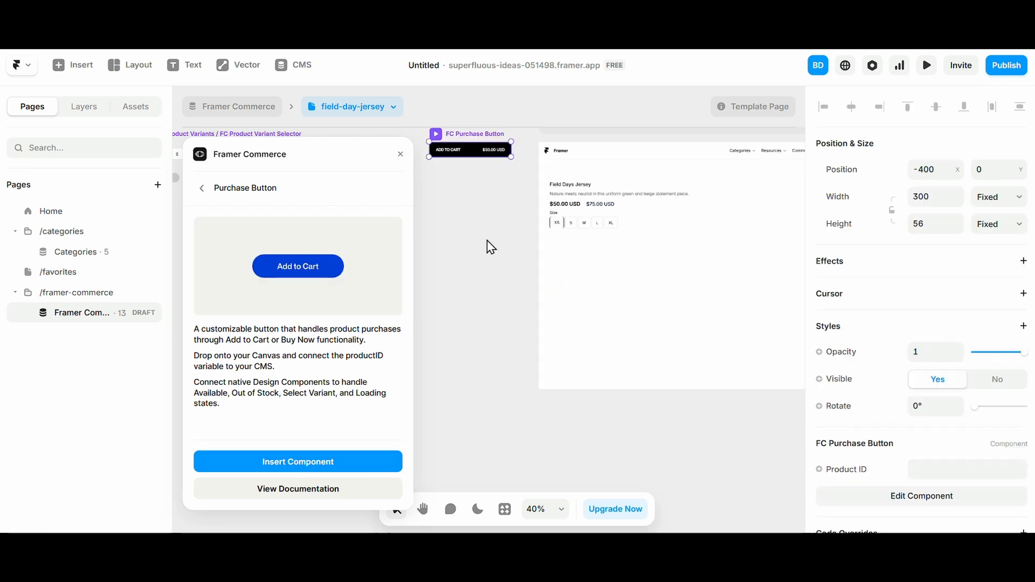
pyautogui.moveTo(478, 152); pyautogui.dragTo(593, 268)
pyautogui.click(650, 287)
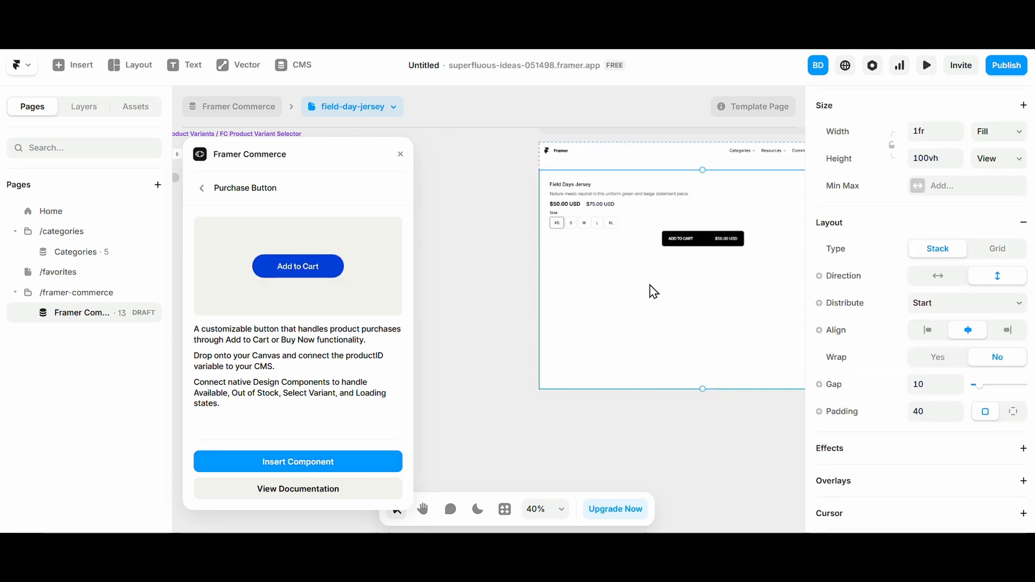
pyautogui.click(927, 333)
# - Wrap the purchase button and variant selector in a vertical stack with left-aligned content
pyautogui.click(606, 233)
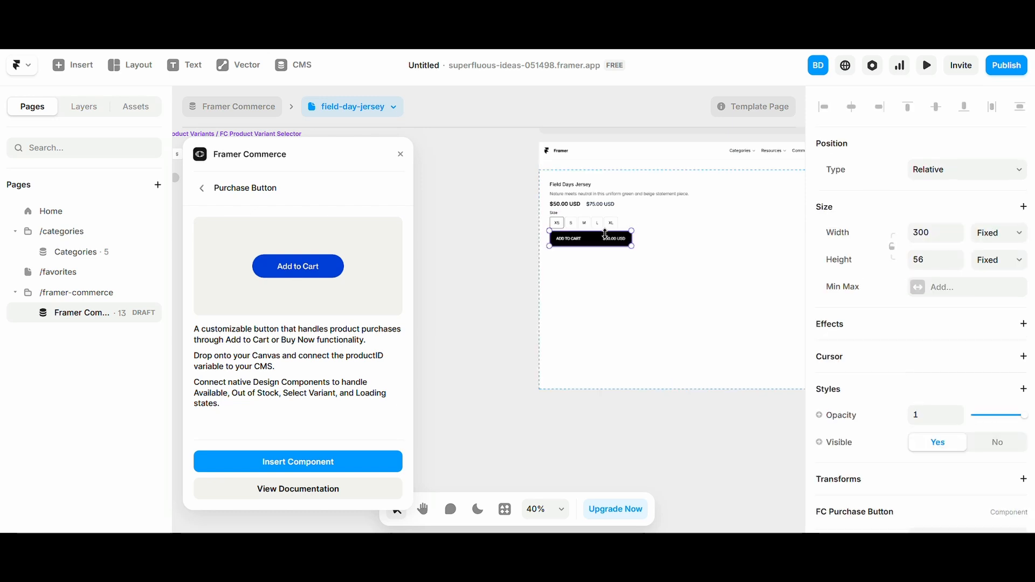
pyautogui.keyDown('shift'); pyautogui.click(604, 221); pyautogui.keyUp('shift')
pyautogui.hotkey('ctrl', 'alt', 'Return')
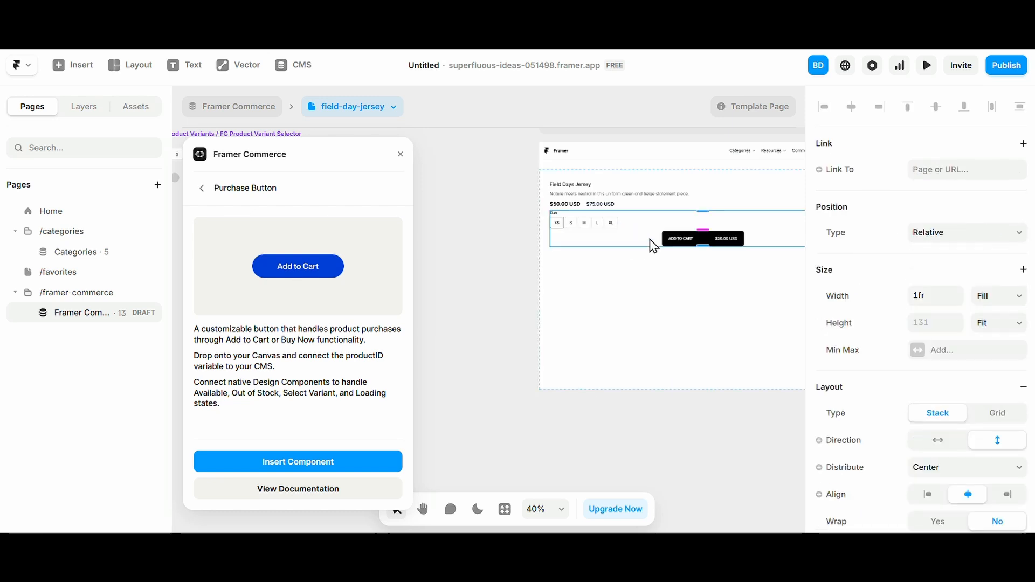
pyautogui.click(928, 494)
# - Set the gap of the stack holding the variant selector and purchase button to 15
pyautogui.scroll(-2, 965, 443)
pyautogui.scroll(-3, 964, 443)
pyautogui.click(931, 245)
pyautogui.write('1')
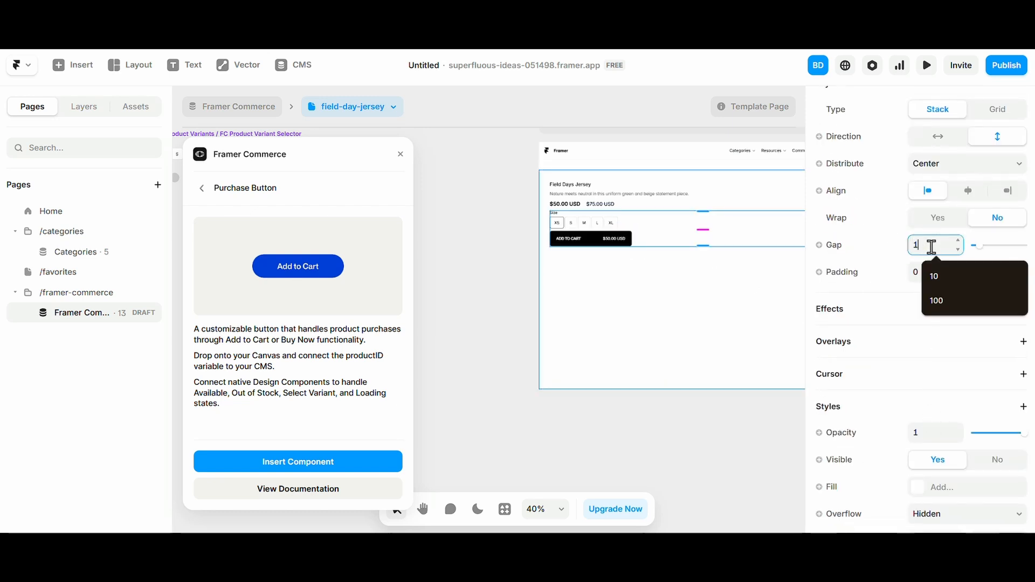
pyautogui.write('5')
pyautogui.press('Return')
# - Set the gap of the whole product section to 40
pyautogui.click(690, 293)
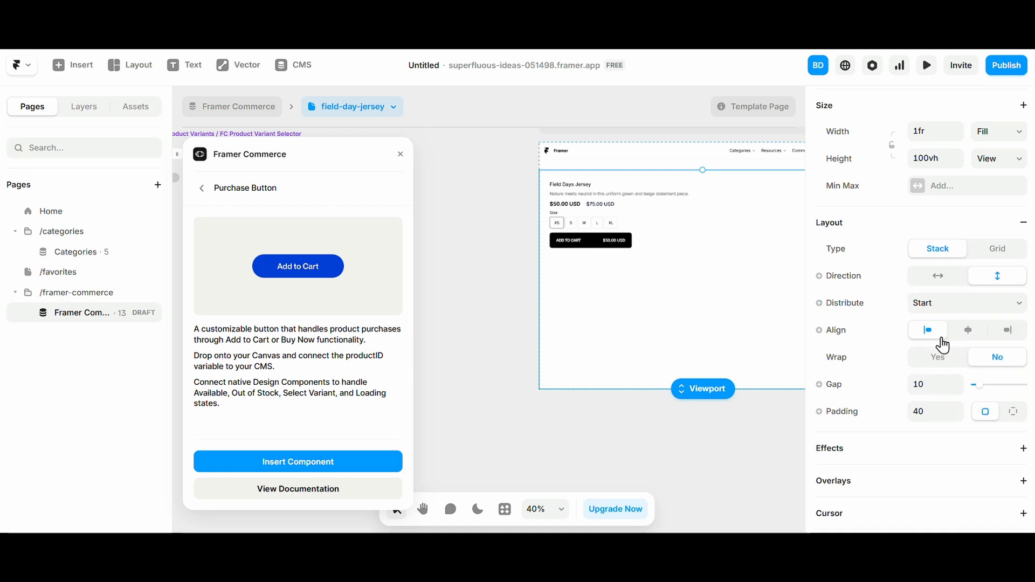
pyautogui.click(933, 384)
pyautogui.press('BackSpace')
pyautogui.press('BackSpace')
pyautogui.write('40')
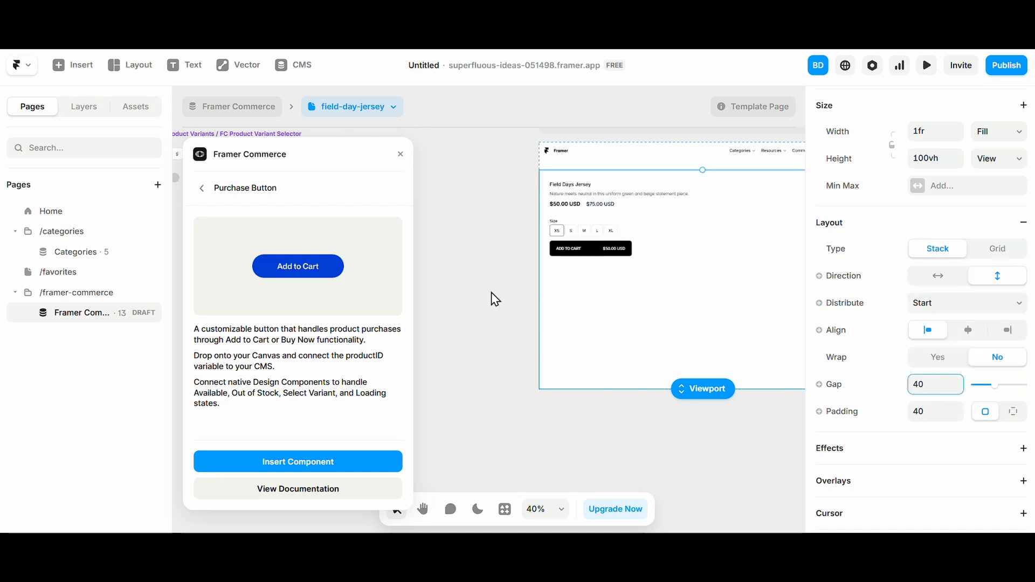
# - Set the gap of the stack holding the variant selector and purchase button to 24
pyautogui.doubleClick(561, 265)
pyautogui.click(923, 244)
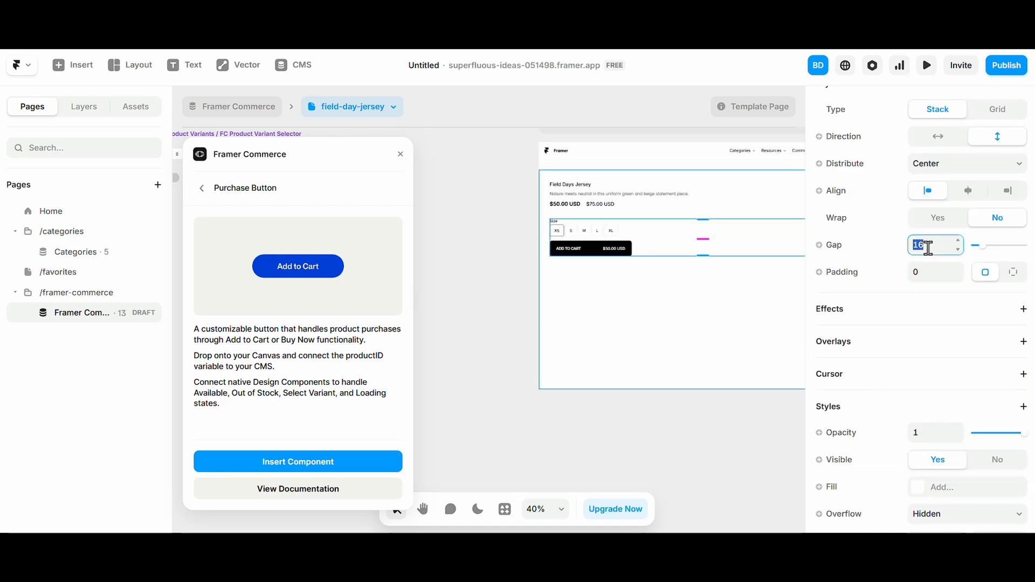
pyautogui.press('BackSpace')
pyautogui.press('BackSpace')
pyautogui.write('24')
pyautogui.press('Return')
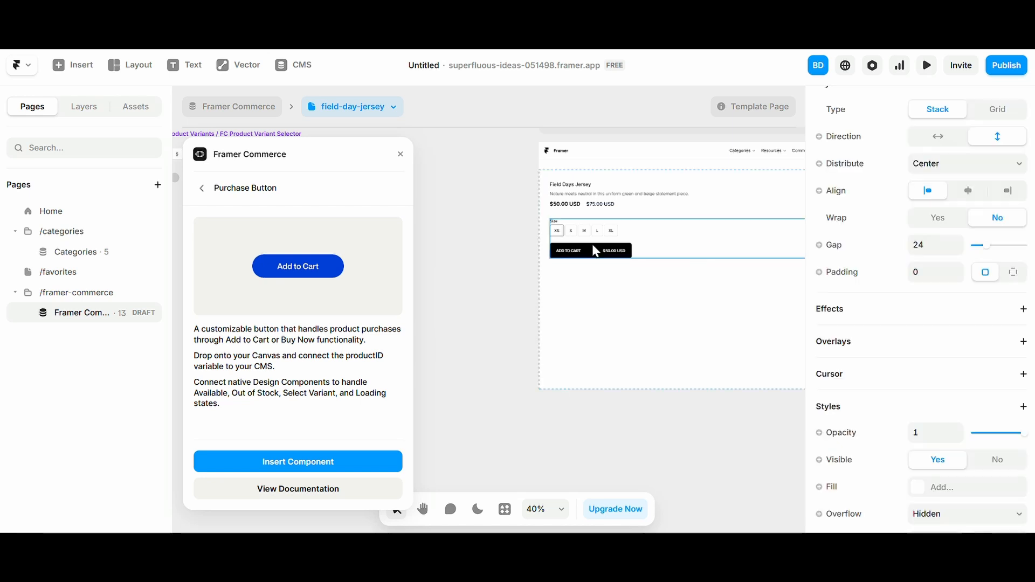
# - Unlink the purchase button component from its source project, replacing all instances, and return the plugin to its component list
pyautogui.click(585, 252)
pyautogui.doubleClick(591, 257)
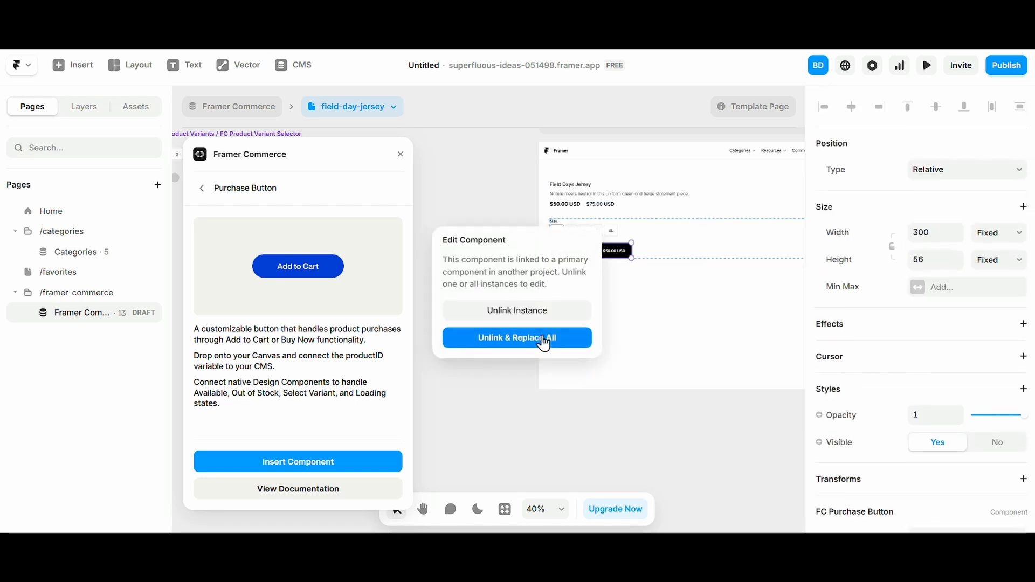
pyautogui.click(493, 339)
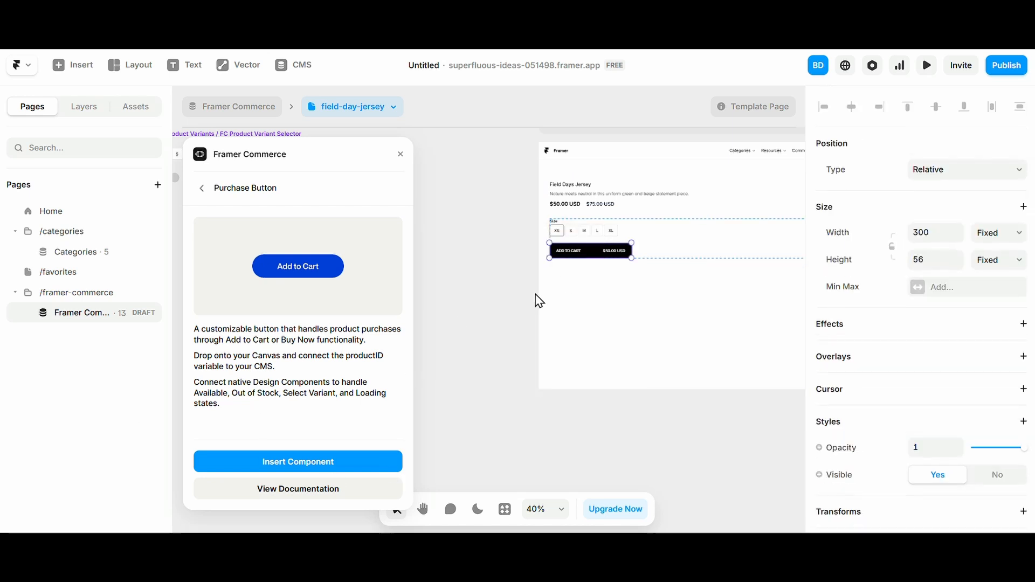
pyautogui.click(228, 189)
# - Unlink the Button States component used by the purchase button's Available state and replace all its instances
pyautogui.scroll(-5, 993, 478)
pyautogui.scroll(-3, 936, 413)
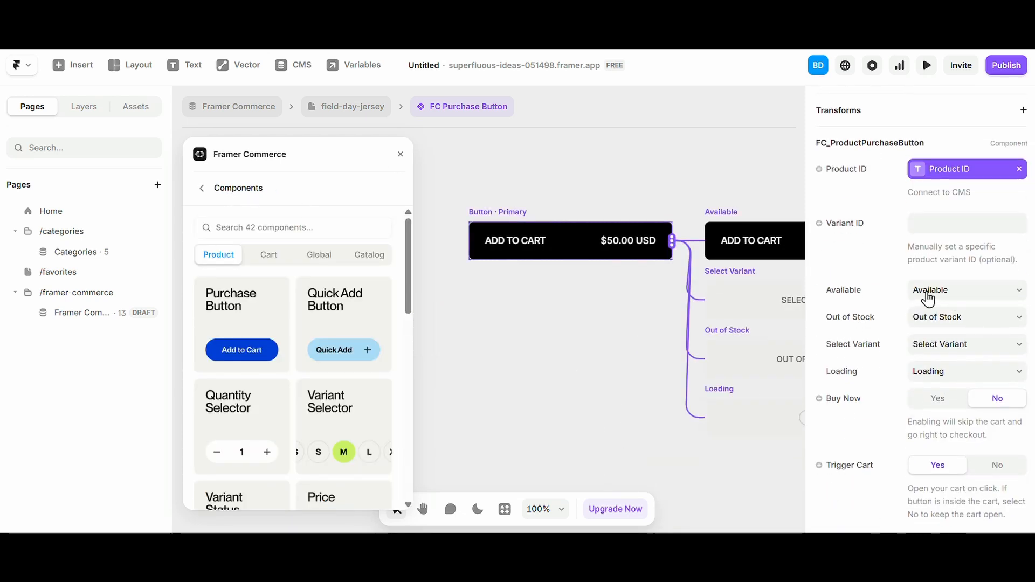
pyautogui.hscroll(5, 717, 287)
pyautogui.click(716, 288)
pyautogui.click(650, 369)
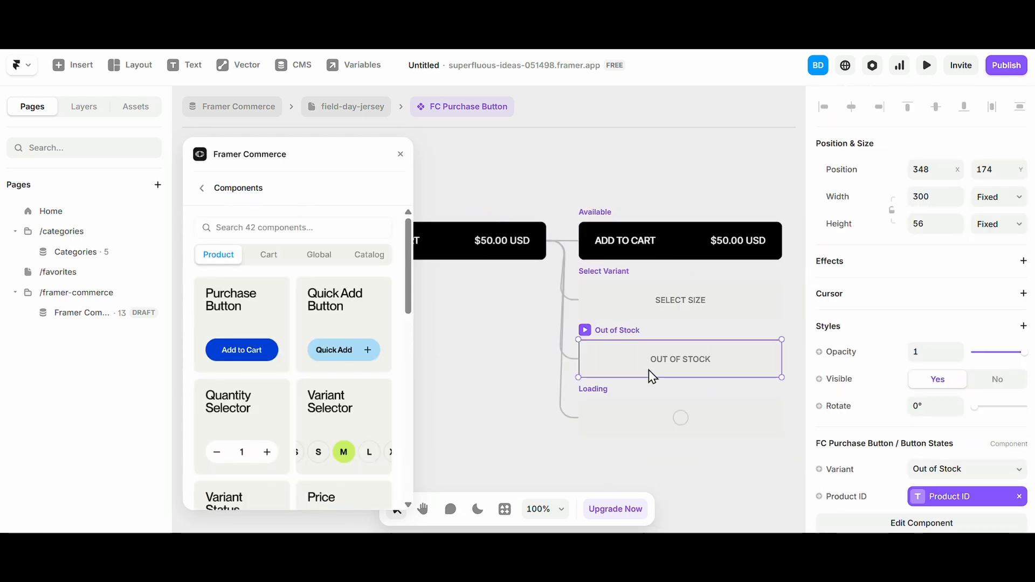
pyautogui.click(681, 418)
pyautogui.click(671, 238)
pyautogui.doubleClick(605, 241)
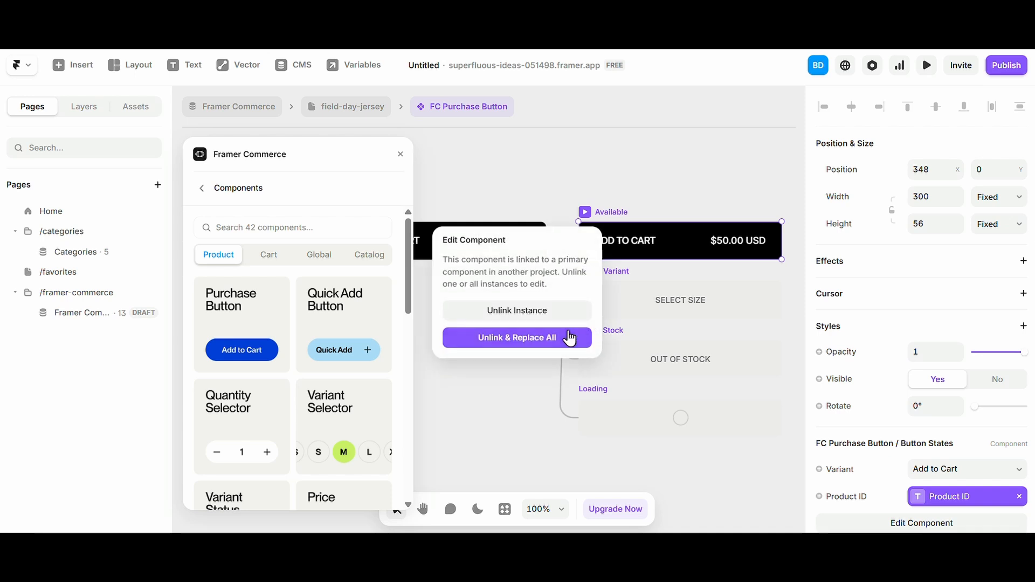
pyautogui.click(570, 338)
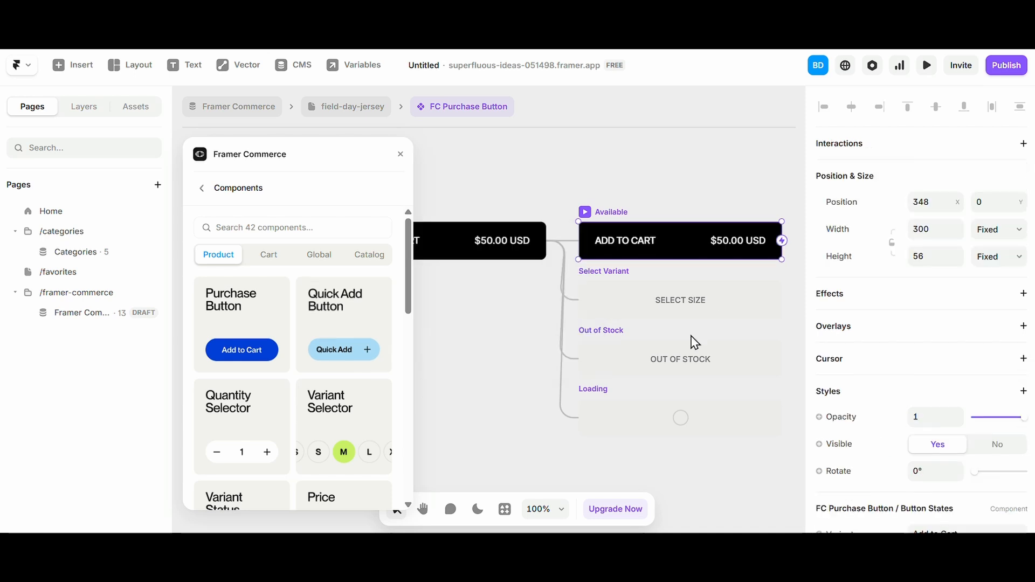
# - Examine the Button States component's Add to Cart, hover, Select Variant, Out of Stock and Loading variants
pyautogui.scroll(-4, 585, 270)
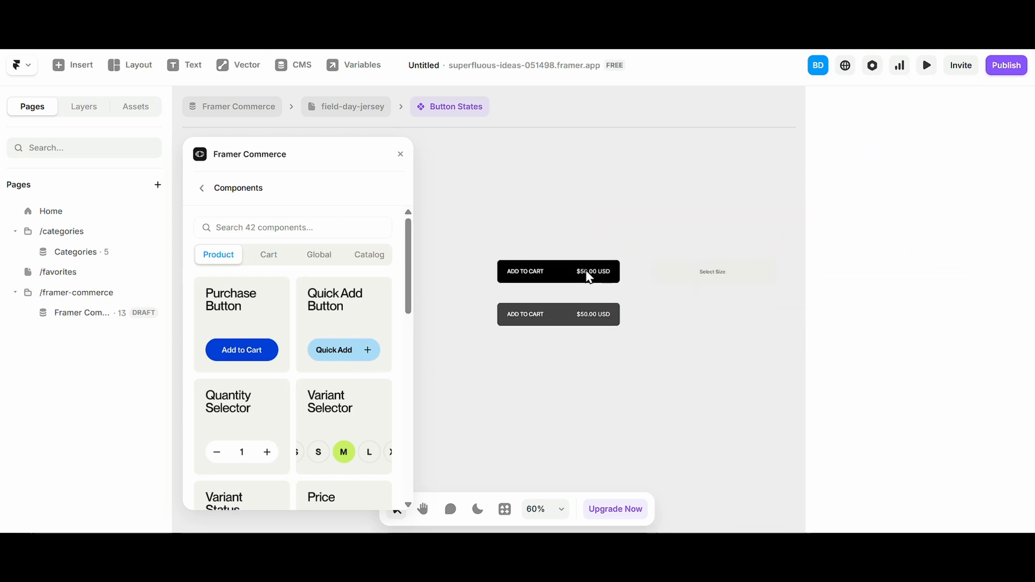
pyautogui.scroll(-3, 552, 260)
pyautogui.hscroll(-5, 557, 264)
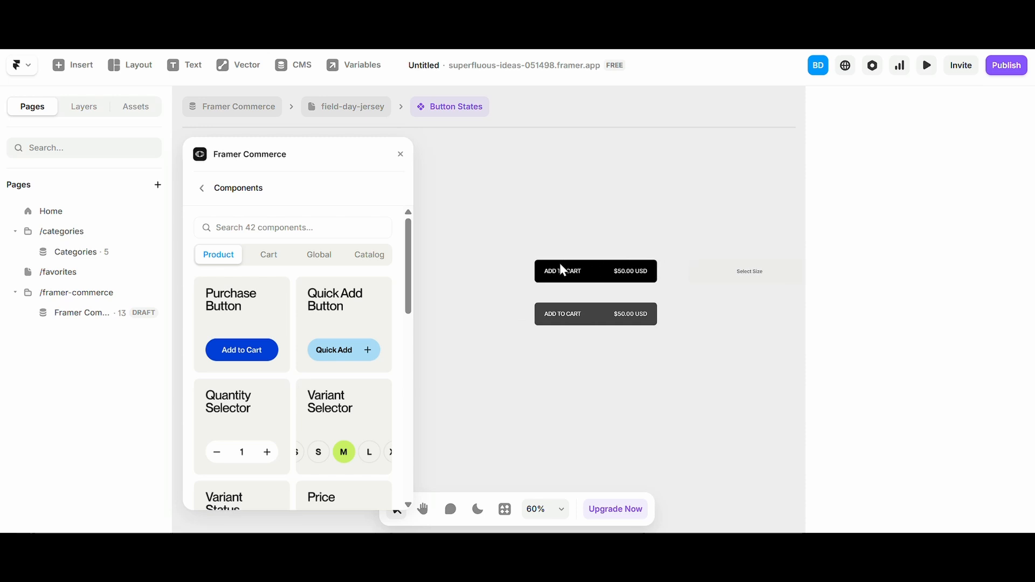
pyautogui.moveTo(261, 164); pyautogui.dragTo(253, 163)
pyautogui.hscroll(2, 649, 335)
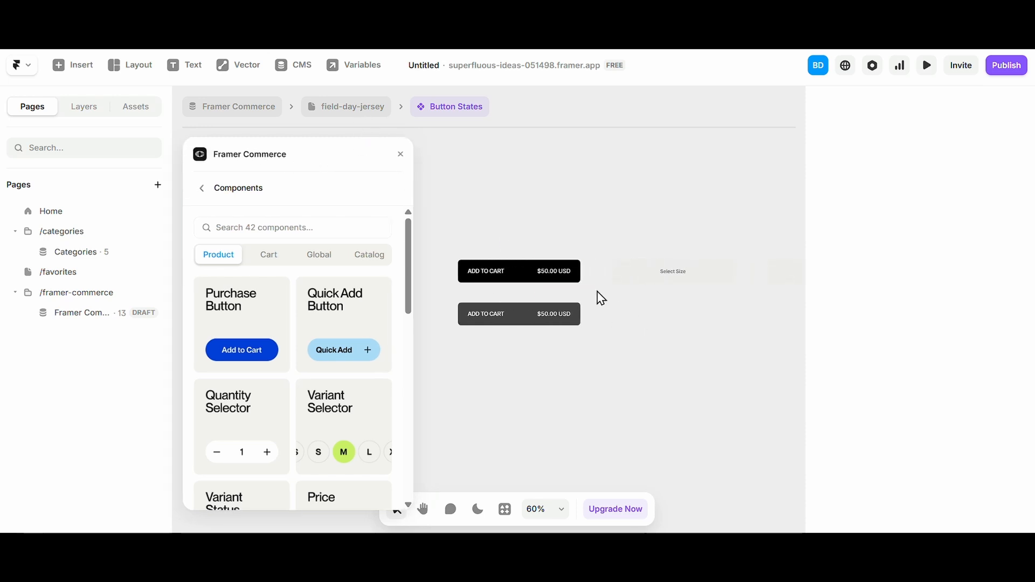
pyautogui.scroll(3, 468, 254)
pyautogui.hscroll(2, 522, 318)
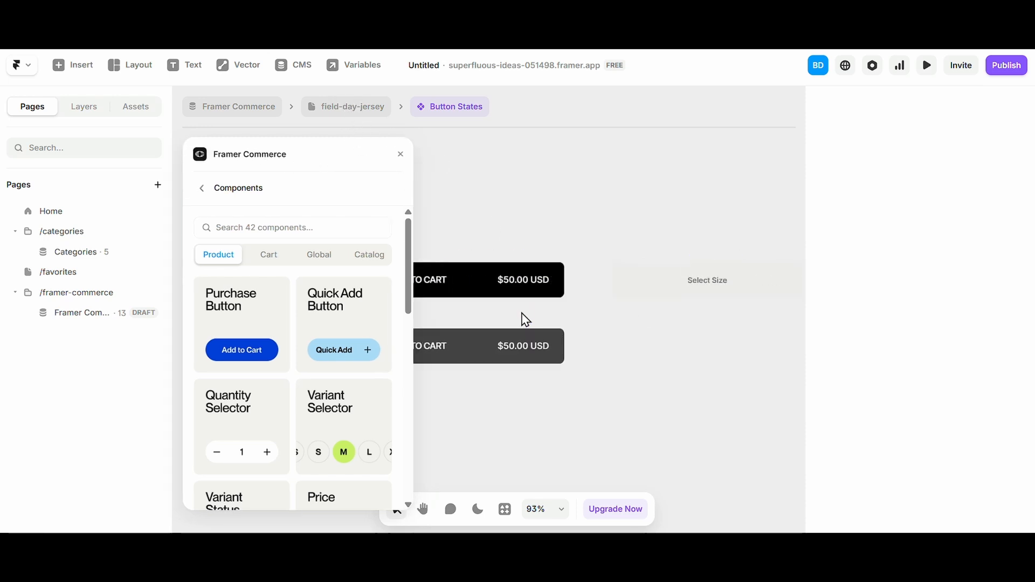
pyautogui.hscroll(-2, 509, 282)
pyautogui.scroll(3, 486, 261)
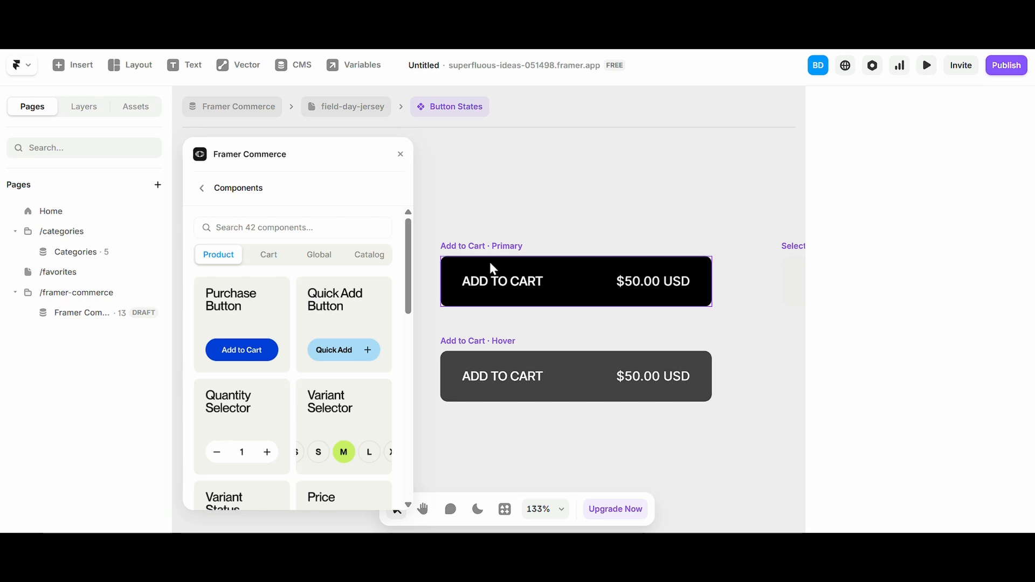
pyautogui.hscroll(5, 662, 291)
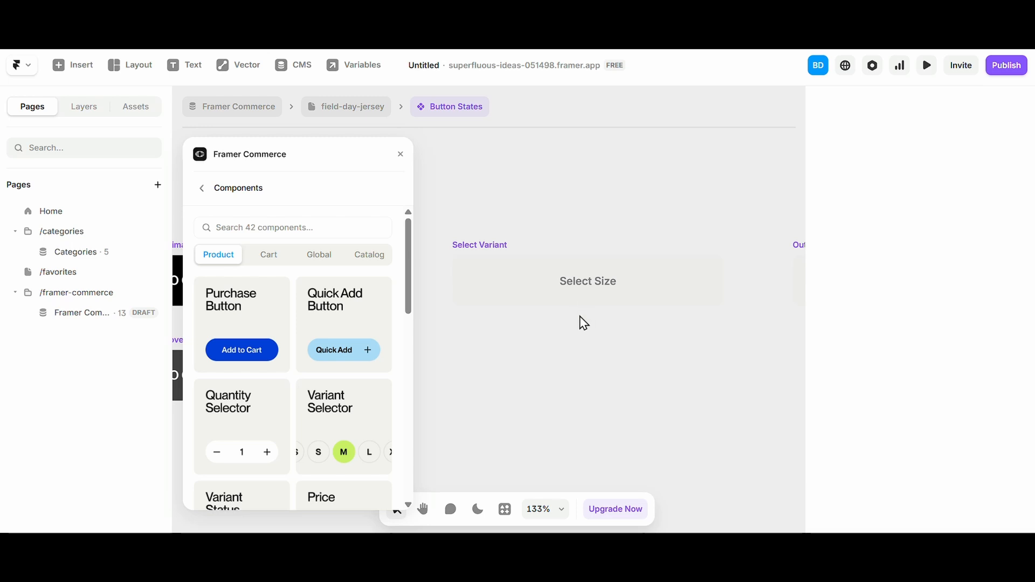
pyautogui.hscroll(-10, 589, 286)
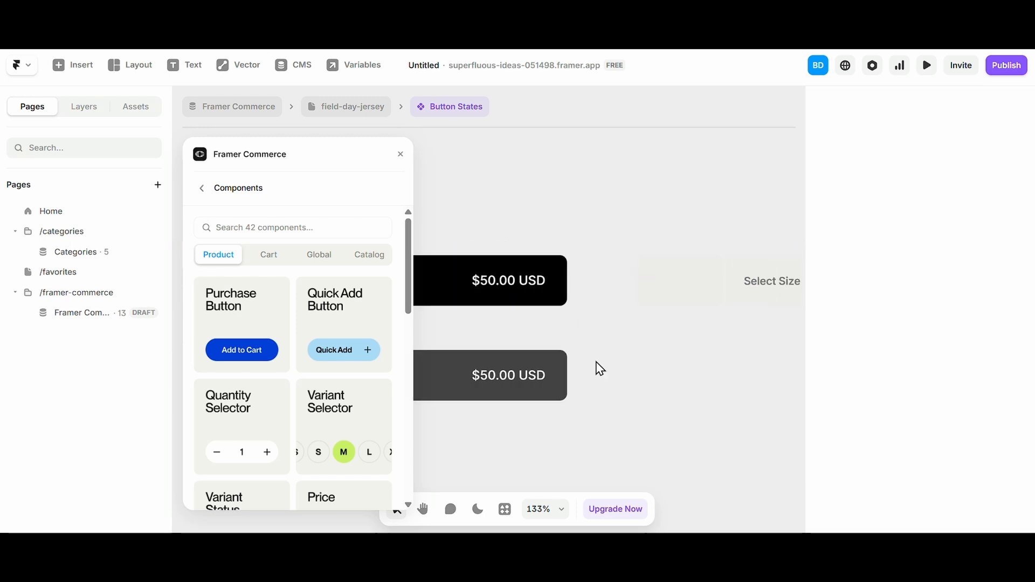
pyautogui.hscroll(-10, 710, 323)
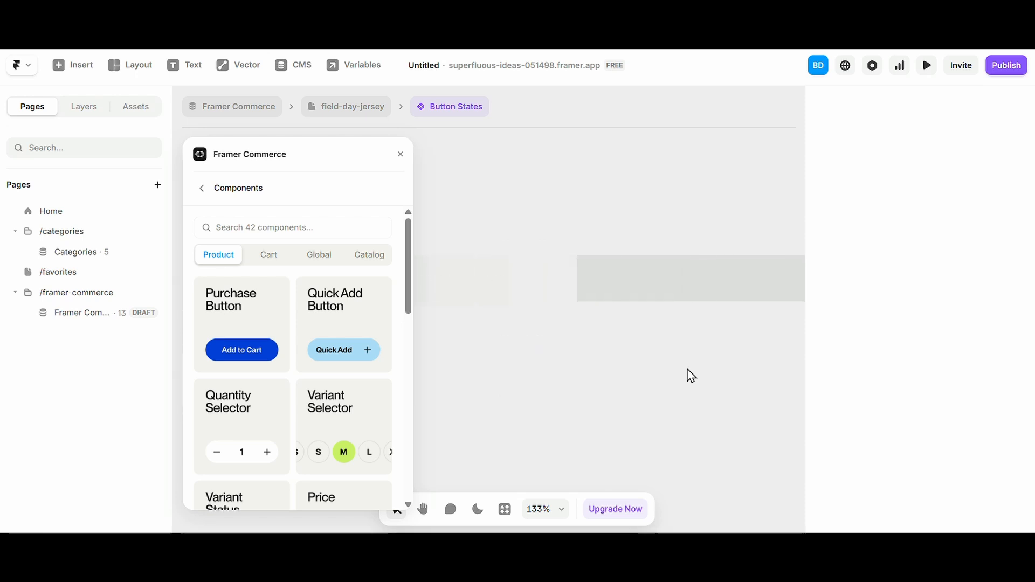
pyautogui.hscroll(1, 523, 286)
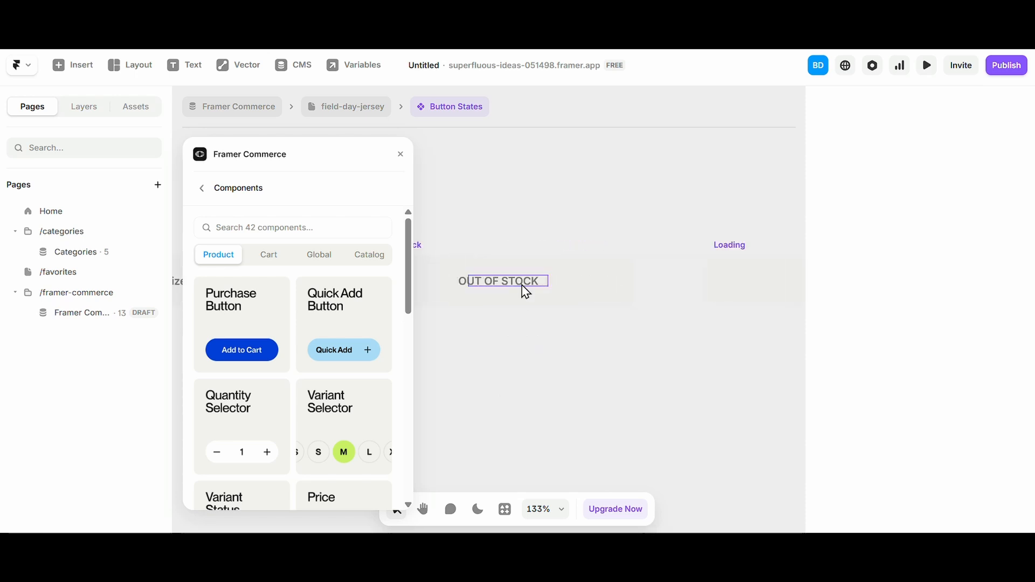
pyautogui.hscroll(5, 520, 258)
pyautogui.hscroll(-15, 539, 275)
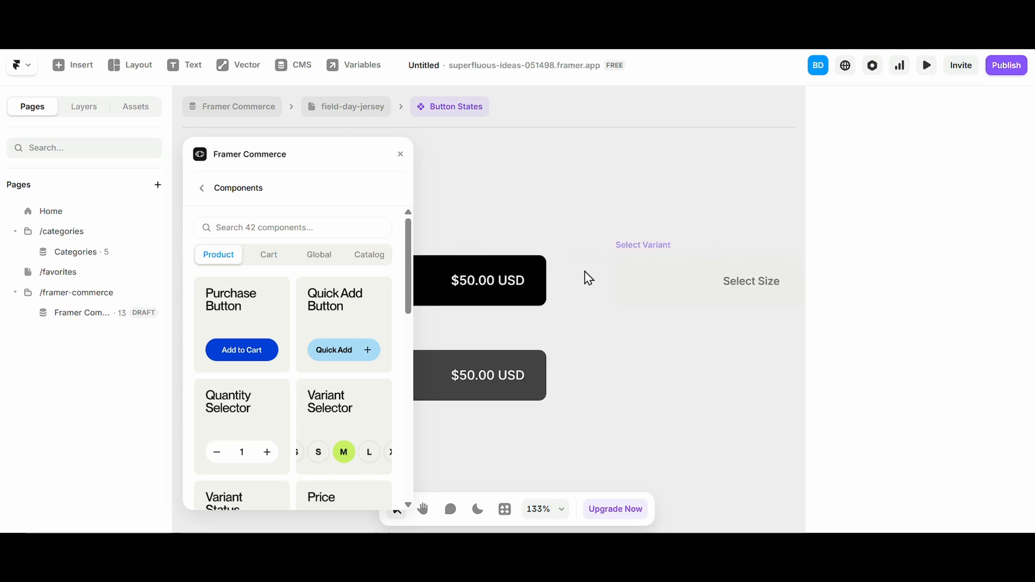
pyautogui.scroll(-3, 564, 324)
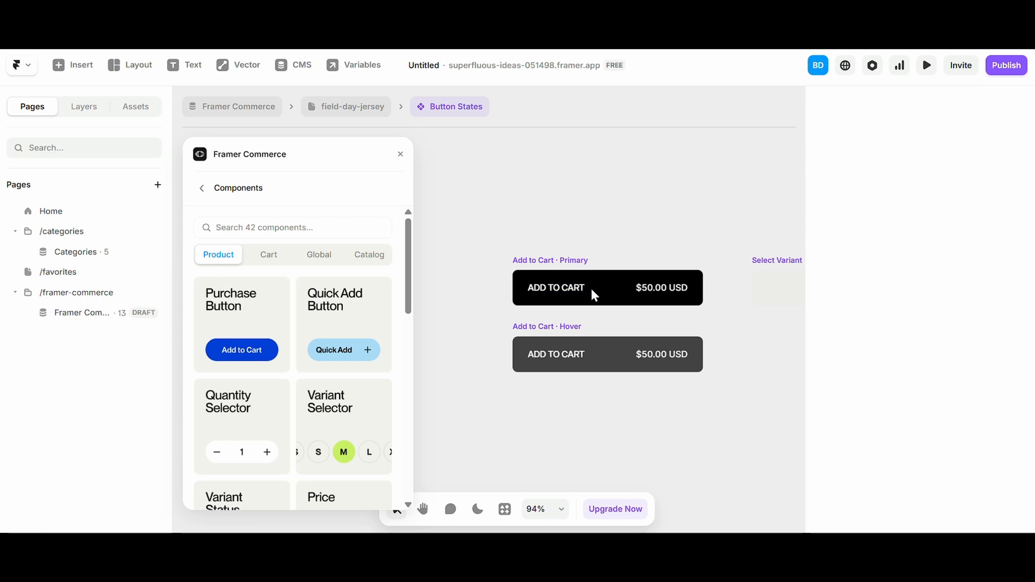
# - Return to the field-day-jersey page, reopen the purchase button component and check its four state frames
pyautogui.click(348, 108)
pyautogui.scroll(3, 597, 252)
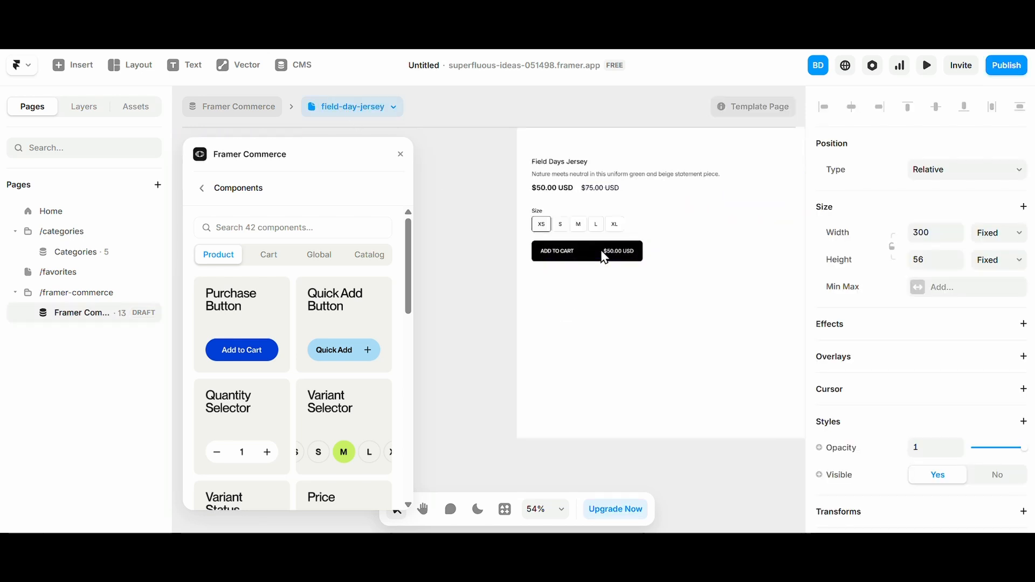
pyautogui.doubleClick(603, 253)
pyautogui.scroll(-5, 547, 325)
pyautogui.click(611, 322)
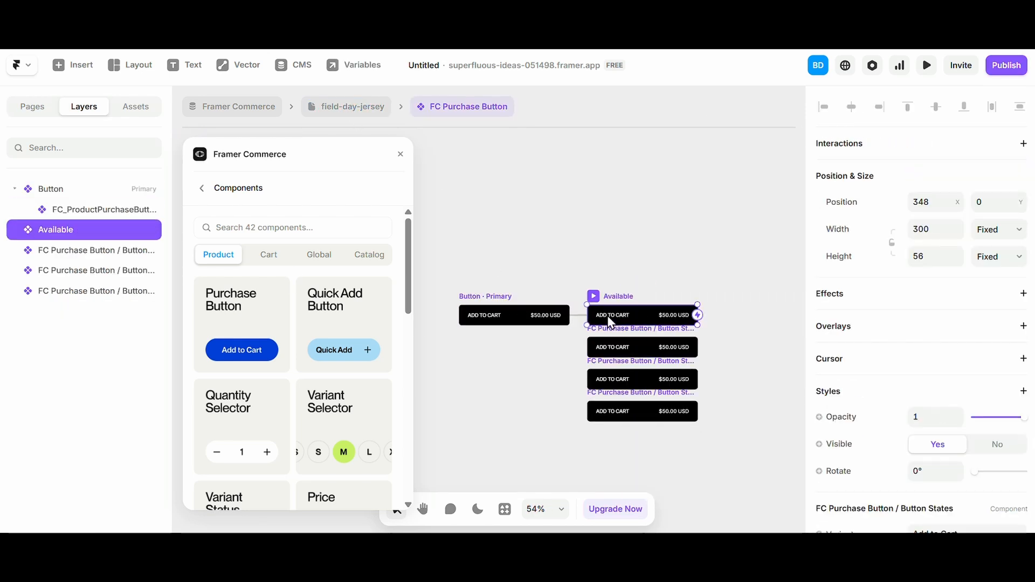
pyautogui.scroll(3, 611, 323)
pyautogui.click(613, 358)
pyautogui.click(613, 409)
pyautogui.click(620, 465)
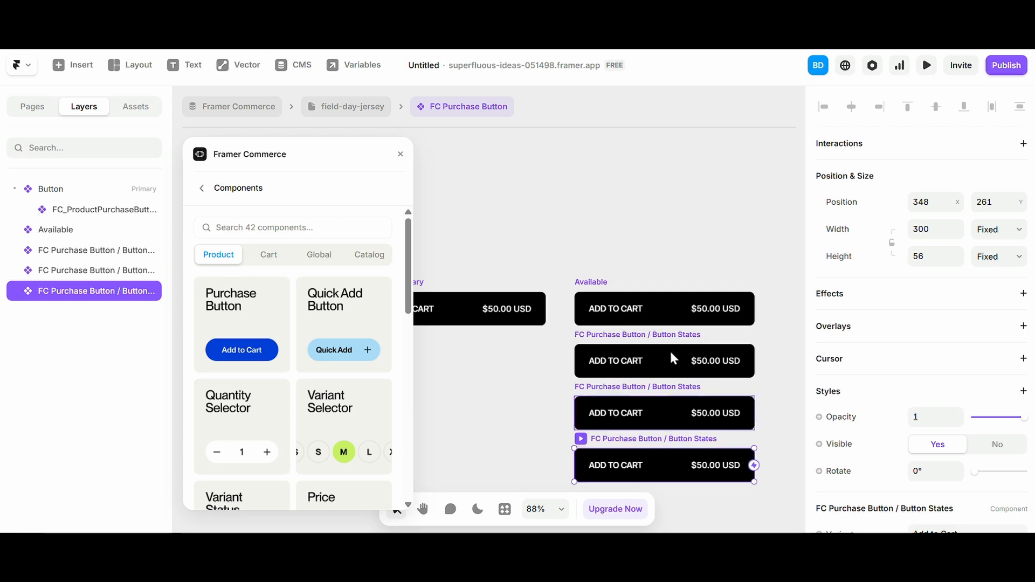
# - Set the variant of the state frame directly below Available to Select Variant
pyautogui.click(670, 350)
pyautogui.scroll(-2, 992, 397)
pyautogui.click(949, 424)
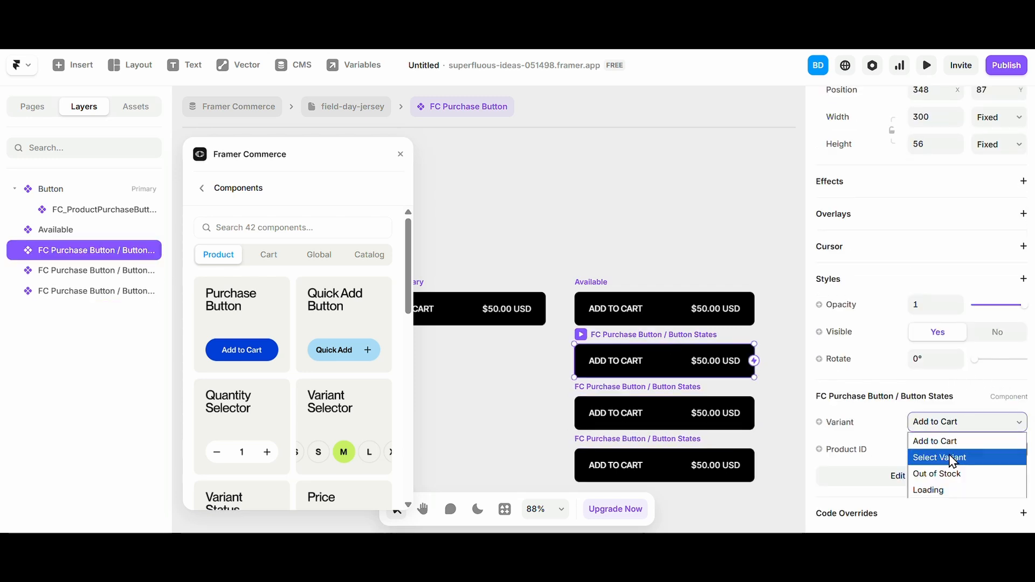
pyautogui.click(953, 456)
# - Set the variant of the third state frame to Out of Stock
pyautogui.click(654, 409)
pyautogui.scroll(-3, 938, 423)
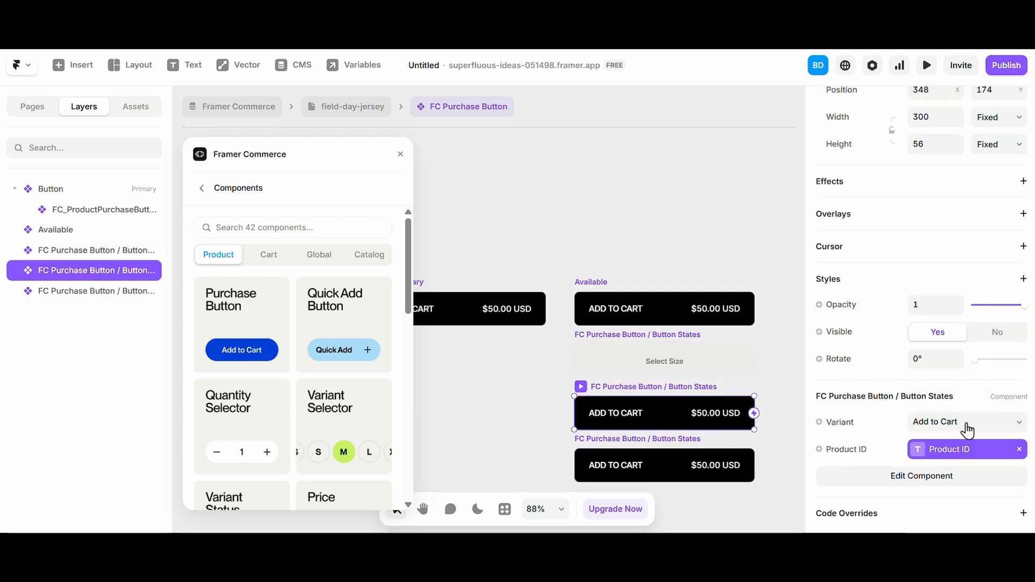
pyautogui.click(967, 422)
pyautogui.click(944, 473)
# - Set the variant of the last state frame to Loading
pyautogui.click(717, 475)
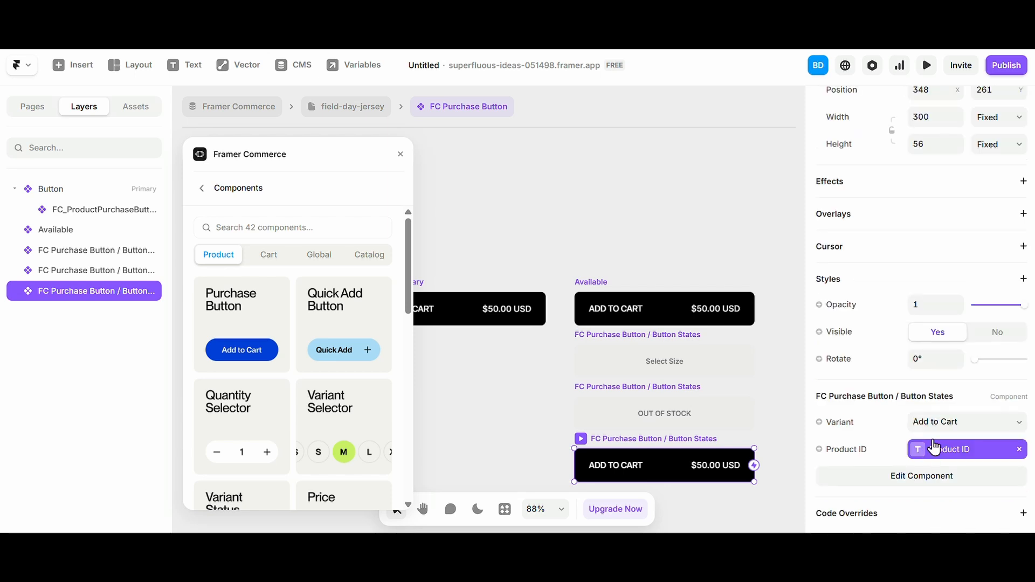
pyautogui.click(966, 431)
pyautogui.click(968, 496)
# - Try the unnamed Button States frames for the primary purchase button's Out of Stock setting, ending on the Select Size frame
pyautogui.click(647, 372)
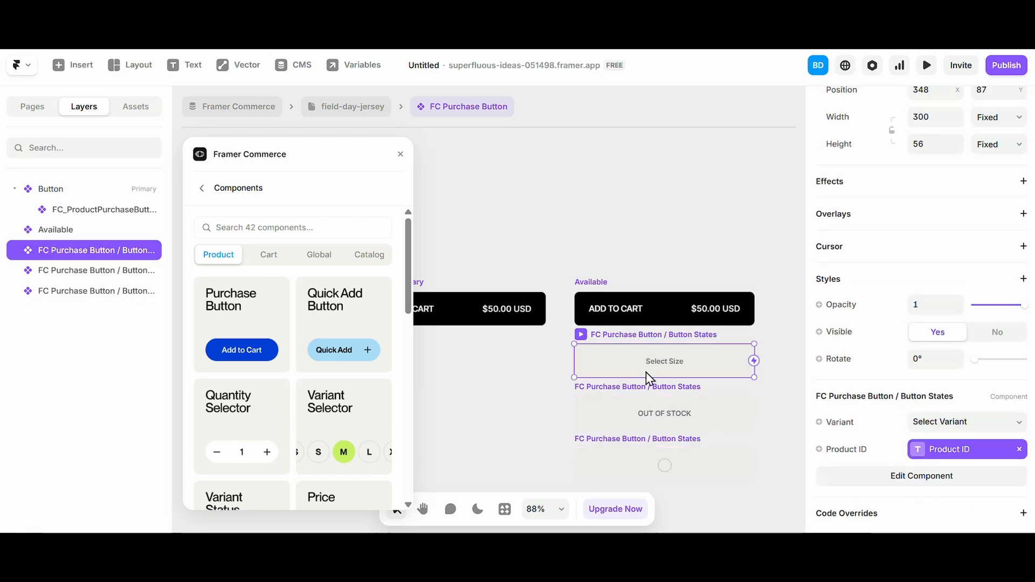
pyautogui.click(633, 305)
pyautogui.click(525, 309)
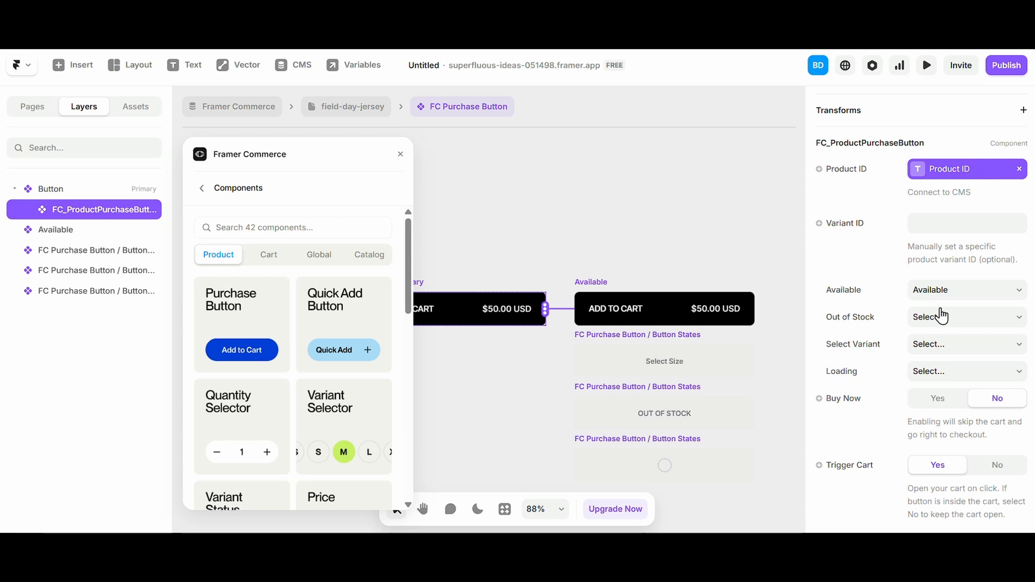
pyautogui.click(980, 324)
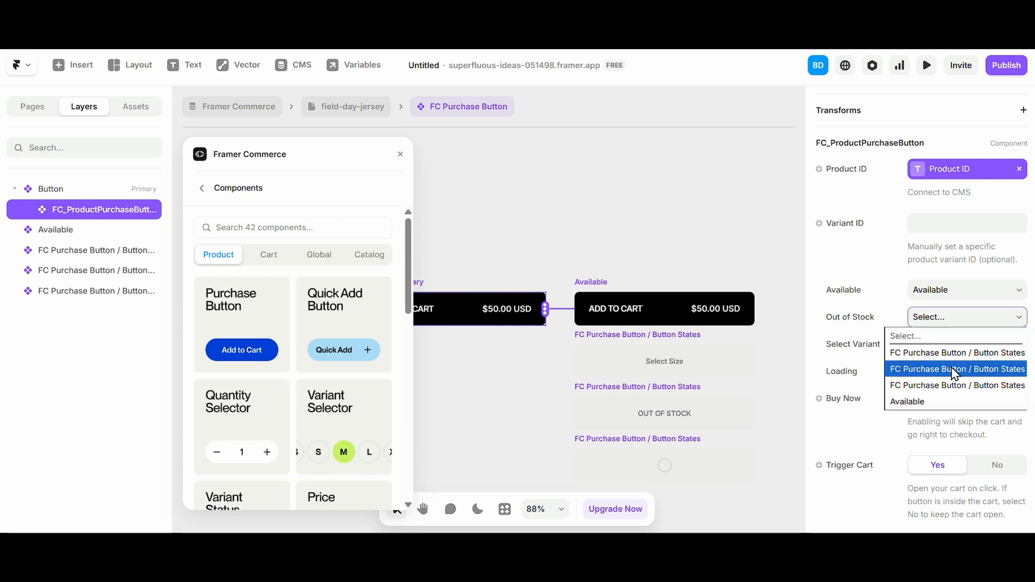
pyautogui.click(965, 384)
pyautogui.click(946, 320)
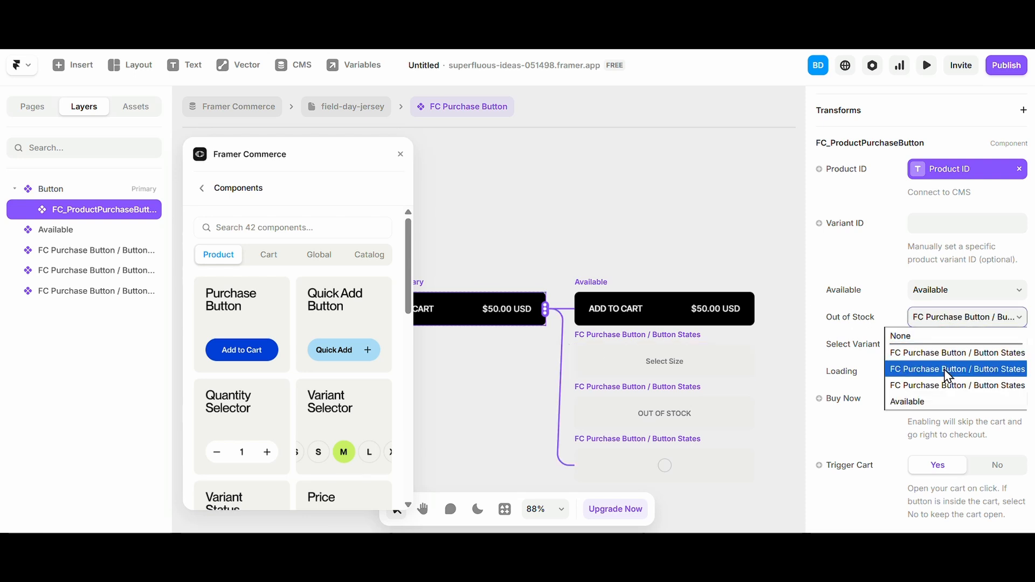
pyautogui.click(947, 372)
pyautogui.click(1002, 321)
pyautogui.click(963, 385)
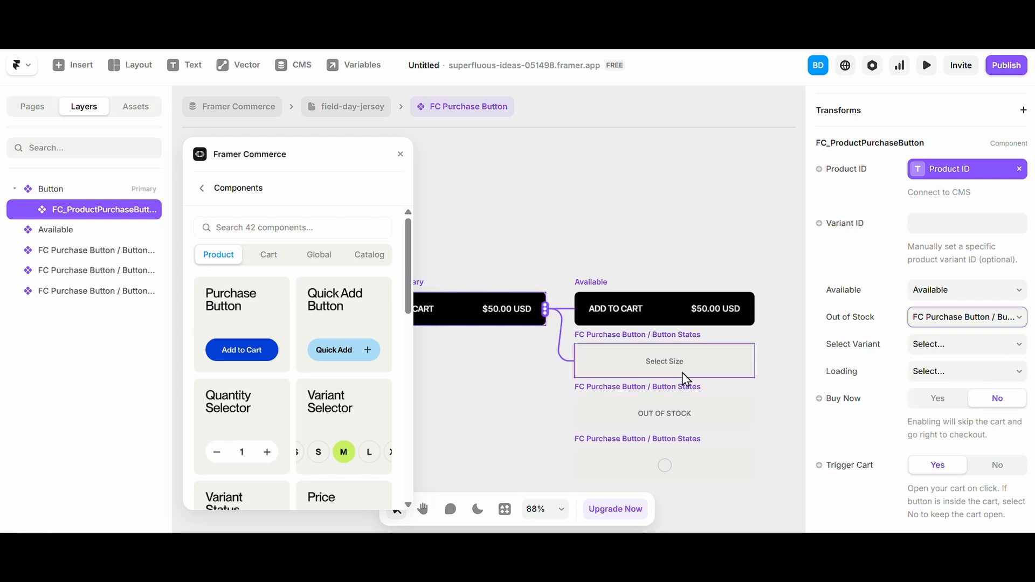
# - Assign the primary button's Select Variant setting to the frame showing OUT OF STOCK and recheck the Out of Stock options
pyautogui.click(968, 349)
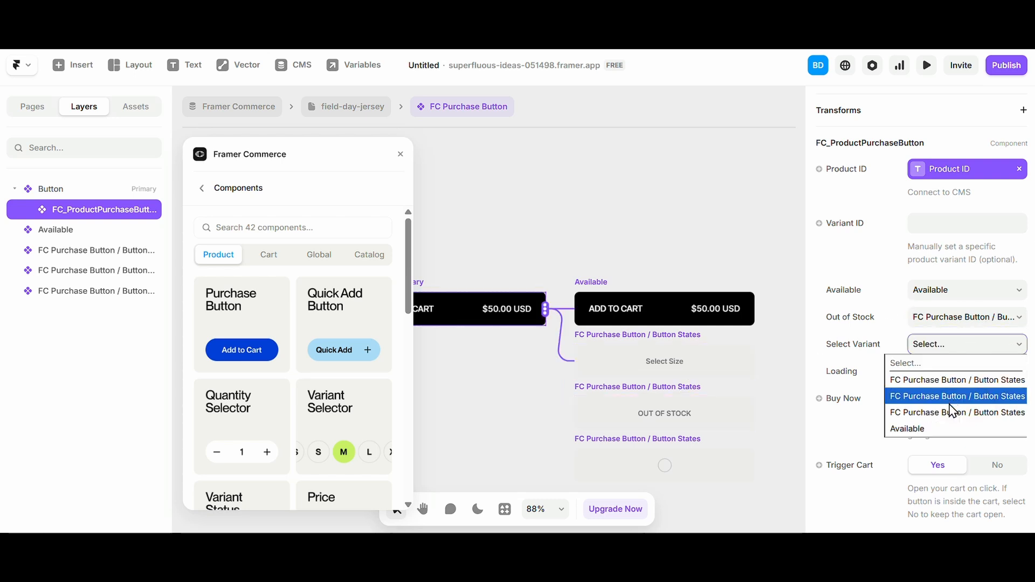
pyautogui.click(952, 397)
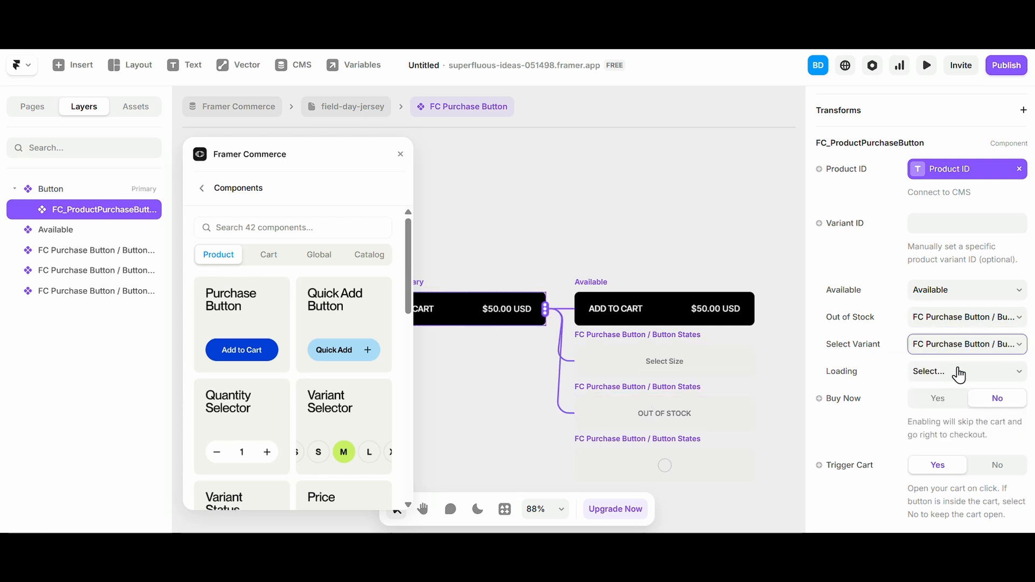
pyautogui.click(958, 322)
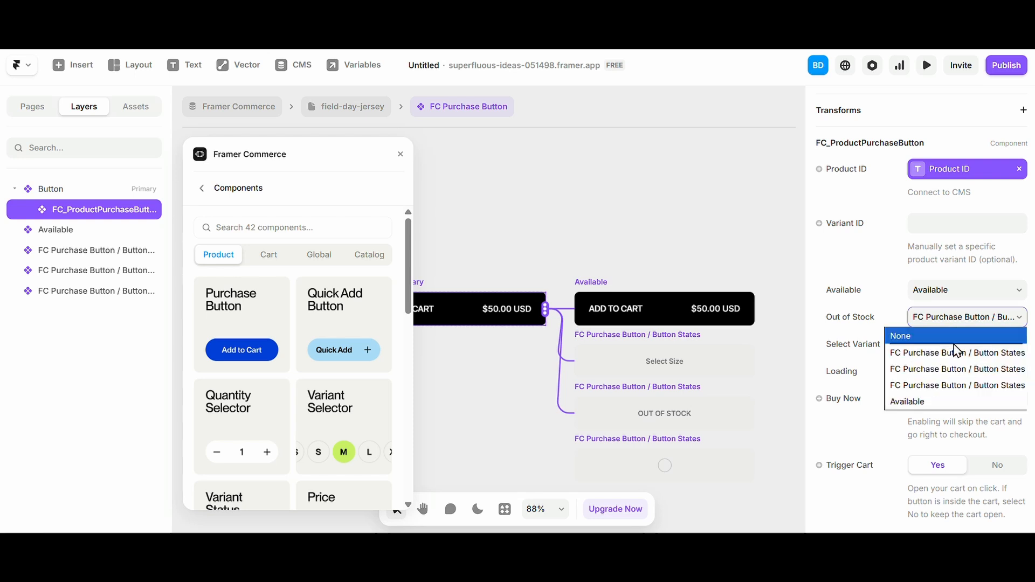
pyautogui.click(954, 395)
# - Rename the Button States frame showing Select Size as Select
pyautogui.click(74, 254)
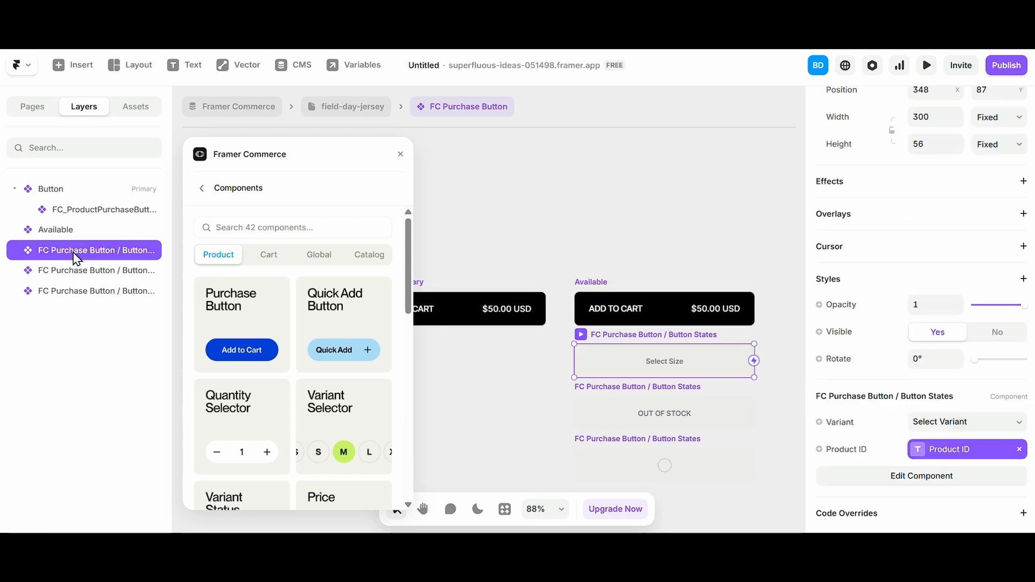
pyautogui.doubleClick(73, 251)
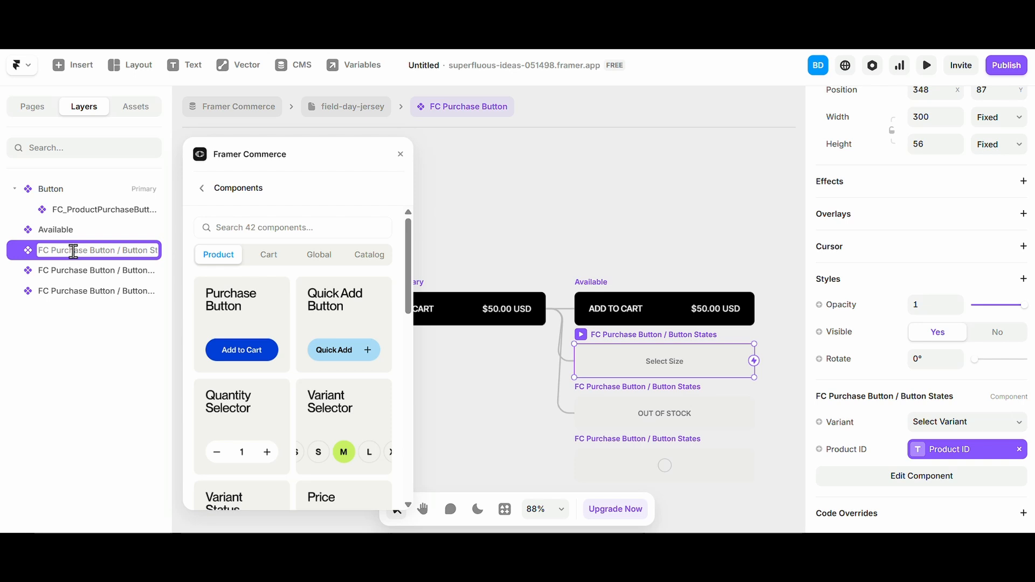
pyautogui.write('Select')
pyautogui.press('Return')
# - Rename the Button States frame showing OUT OF STOCK as Out
pyautogui.click(102, 271)
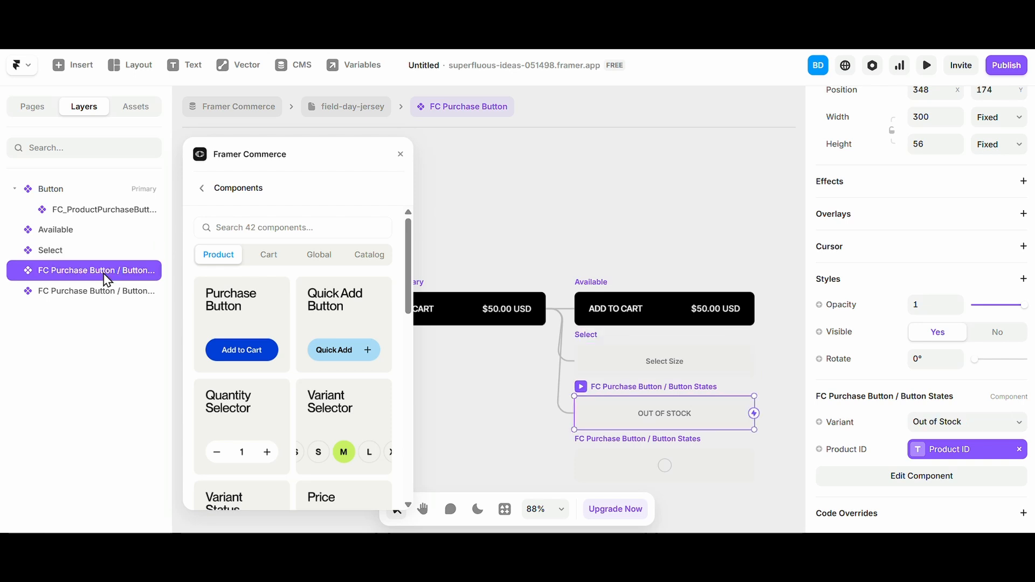
pyautogui.doubleClick(104, 271)
pyautogui.write('O')
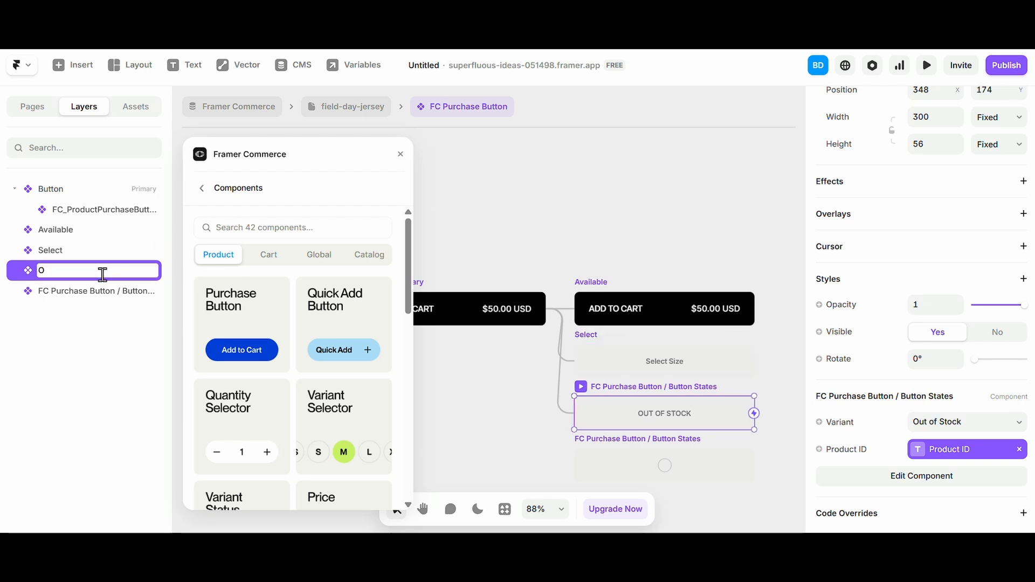
pyautogui.write('ut')
pyautogui.press('Return')
# - Rename the remaining Button States frame with the loading spinner as Load
pyautogui.click(106, 286)
pyautogui.doubleClick(106, 286)
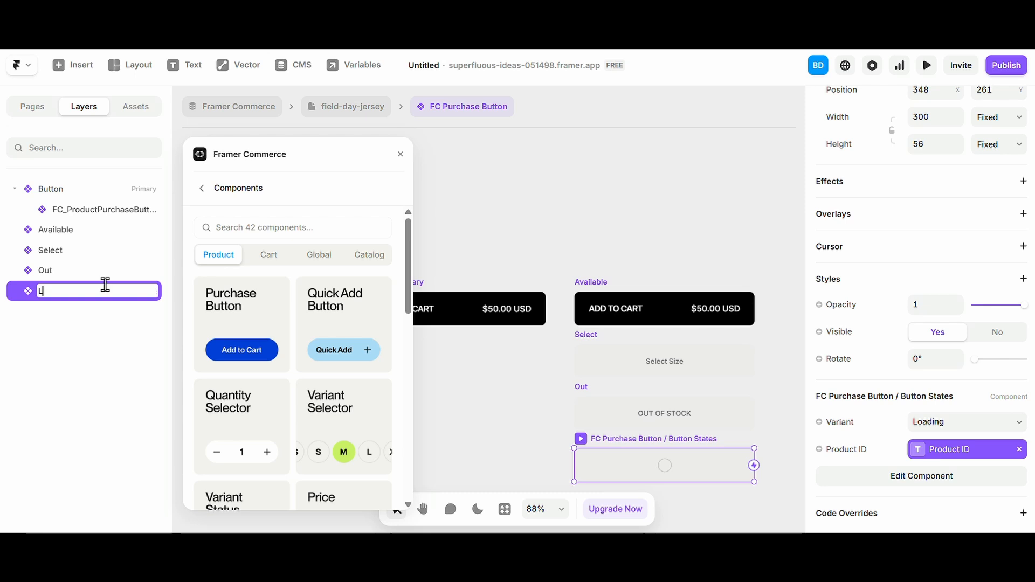
pyautogui.write('Load')
pyautogui.press('Return')
# - On the primary purchase button, set Out of Stock to Out, Select Variant to Select and Loading to Load
pyautogui.click(496, 315)
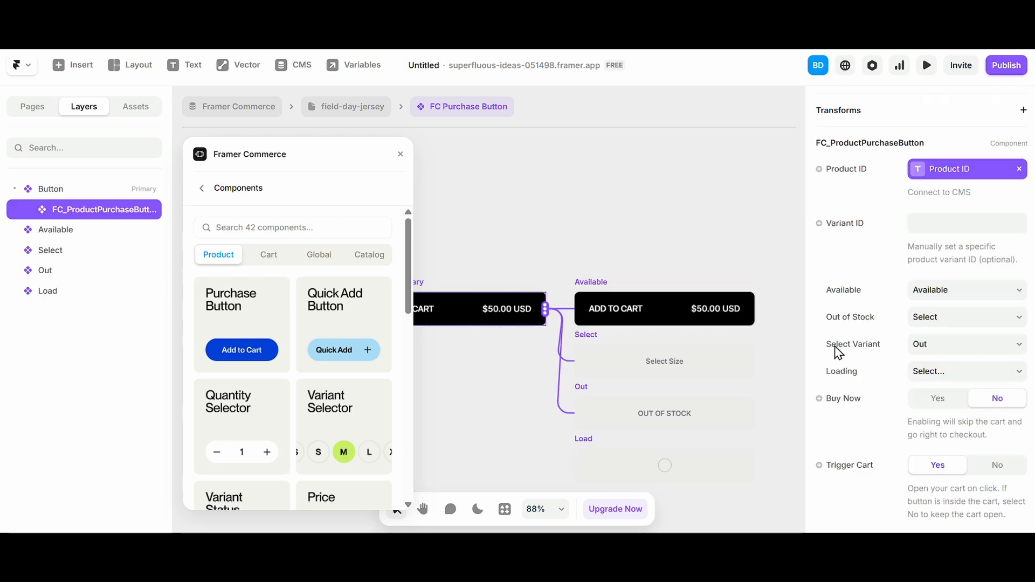
pyautogui.click(929, 324)
pyautogui.click(925, 371)
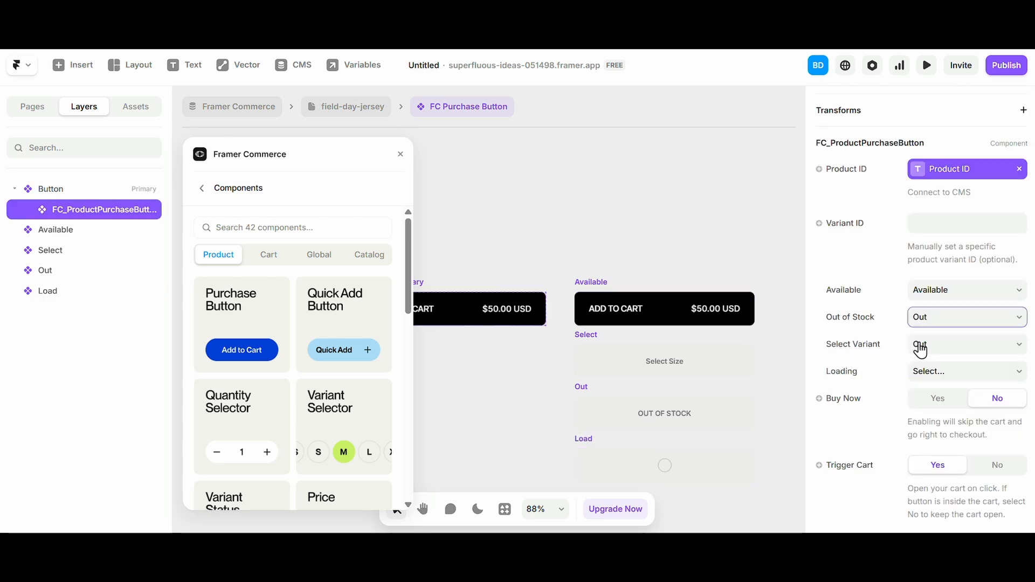
pyautogui.click(924, 346)
pyautogui.click(942, 414)
pyautogui.click(947, 371)
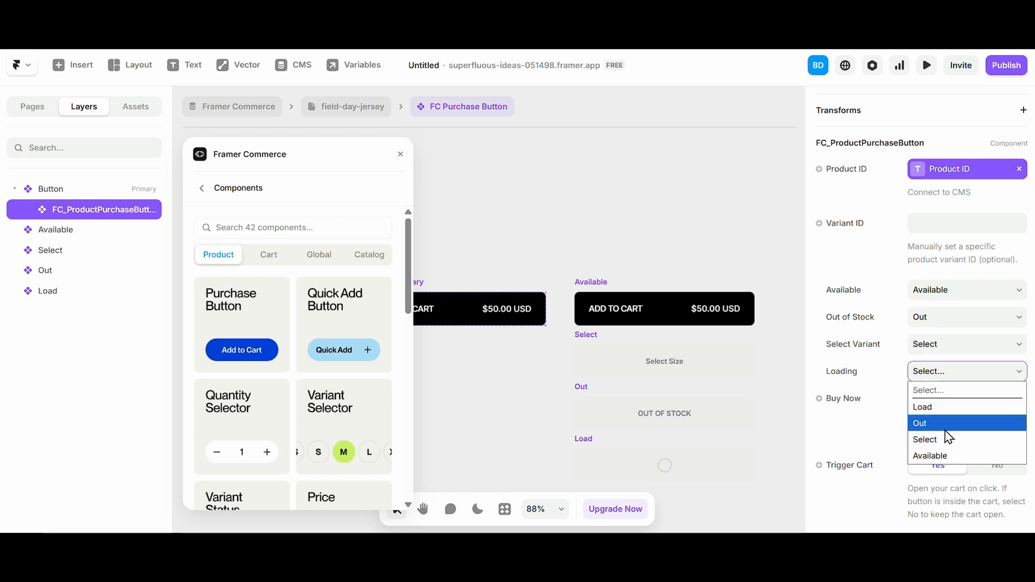
pyautogui.click(943, 406)
# - Set the primary purchase button's Skip Loading option to Yes
pyautogui.scroll(-2, 943, 412)
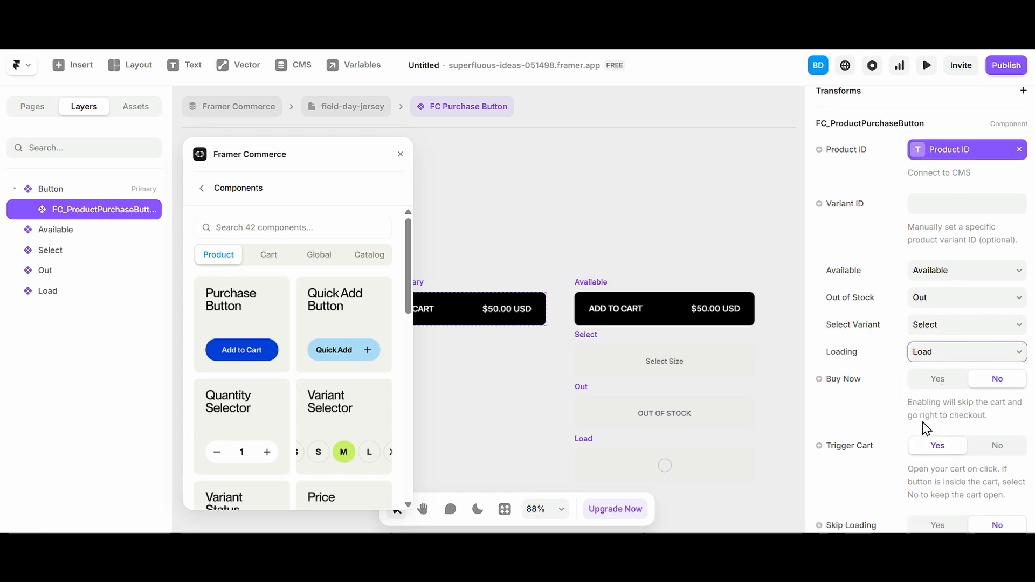
pyautogui.scroll(-3, 548, 387)
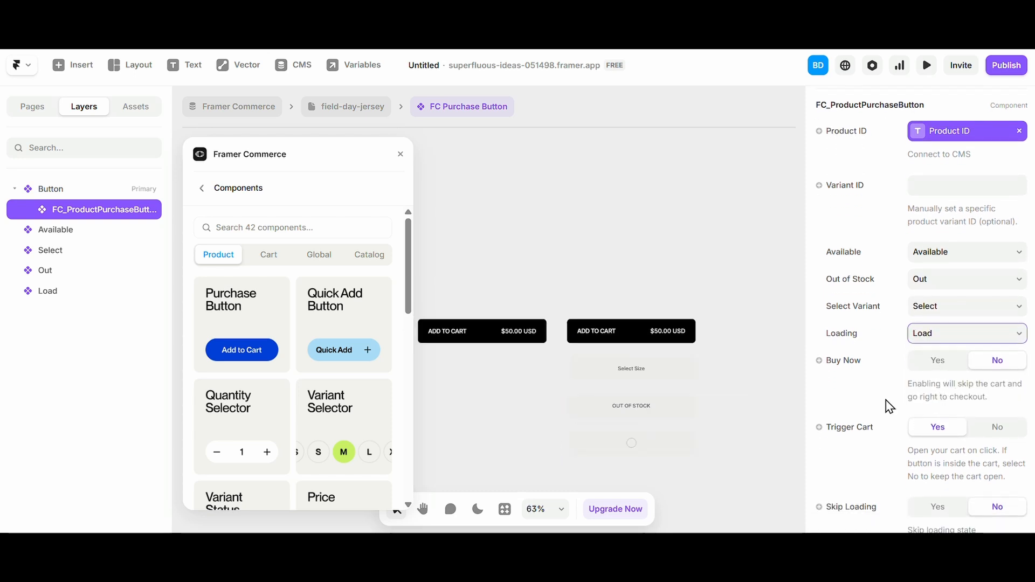
pyautogui.hscroll(-2, 785, 388)
pyautogui.scroll(-1, 785, 388)
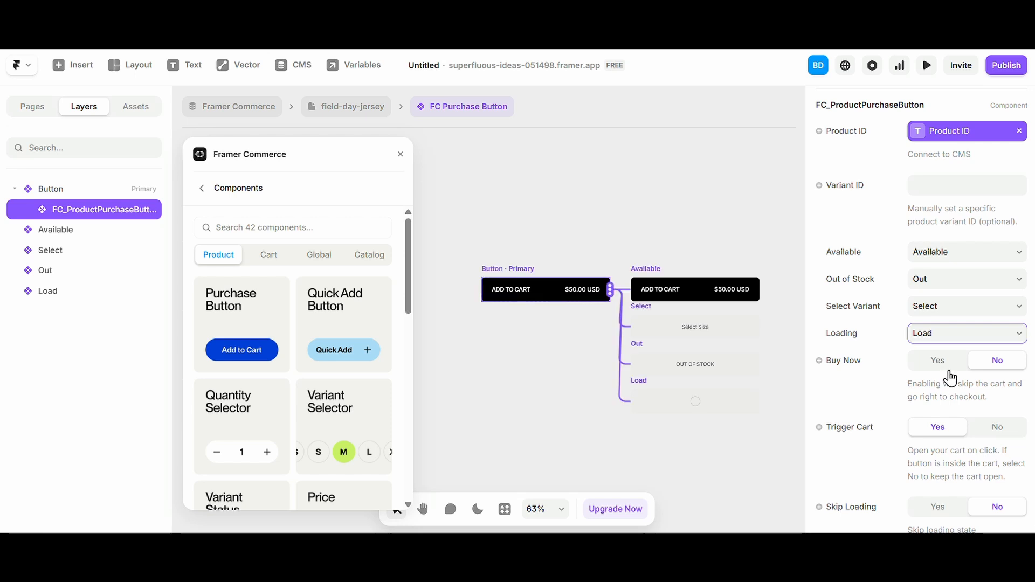
pyautogui.scroll(-2, 950, 377)
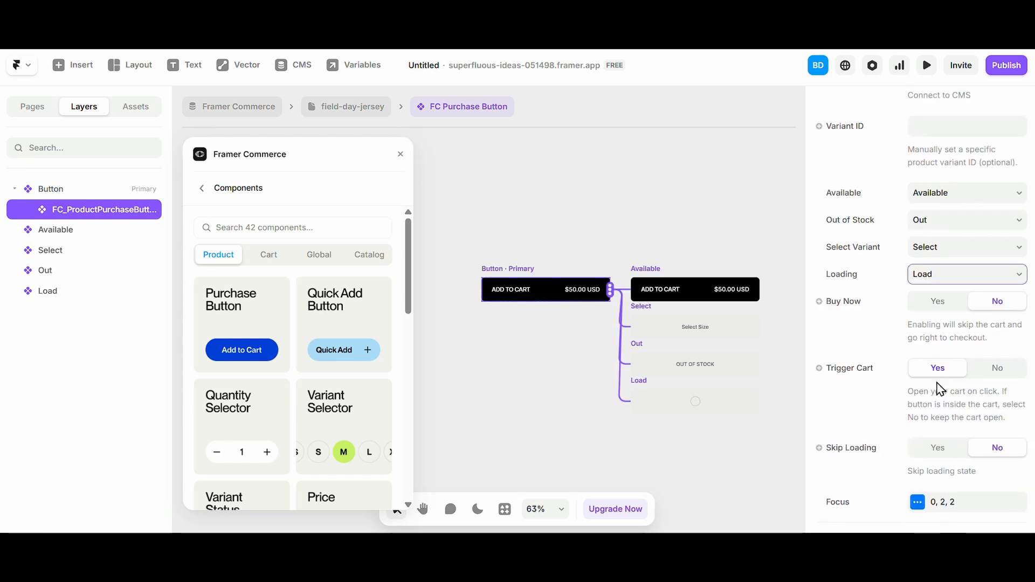
pyautogui.scroll(-1, 938, 415)
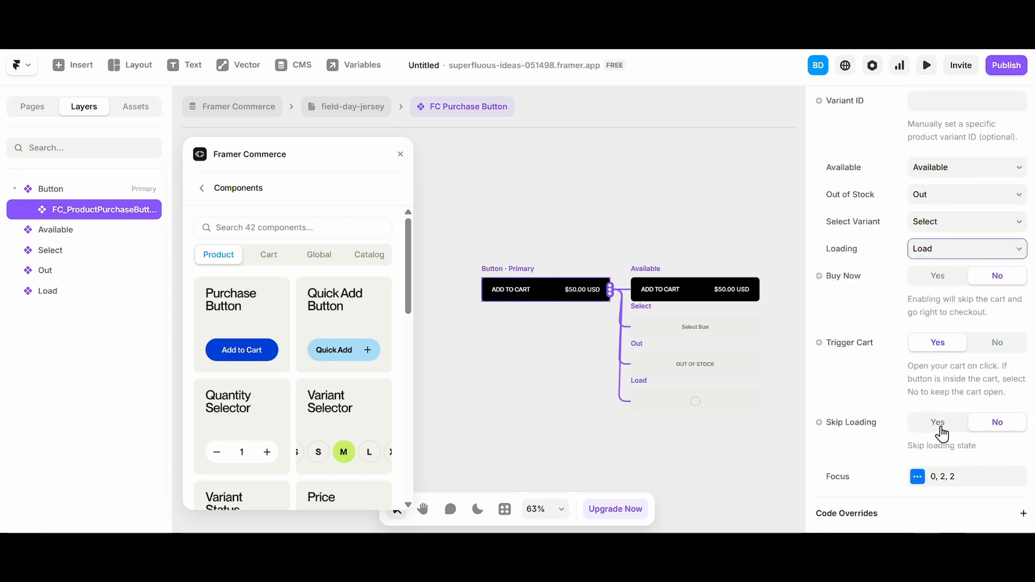
pyautogui.click(941, 426)
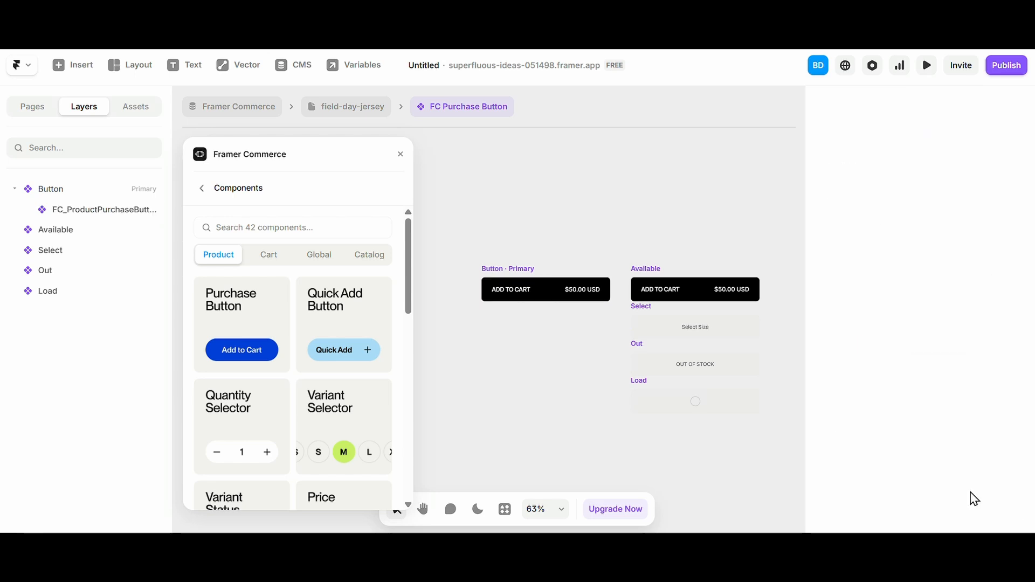
# - Inspect the purchase button's Focus settings, including its color, and close them
pyautogui.click(917, 477)
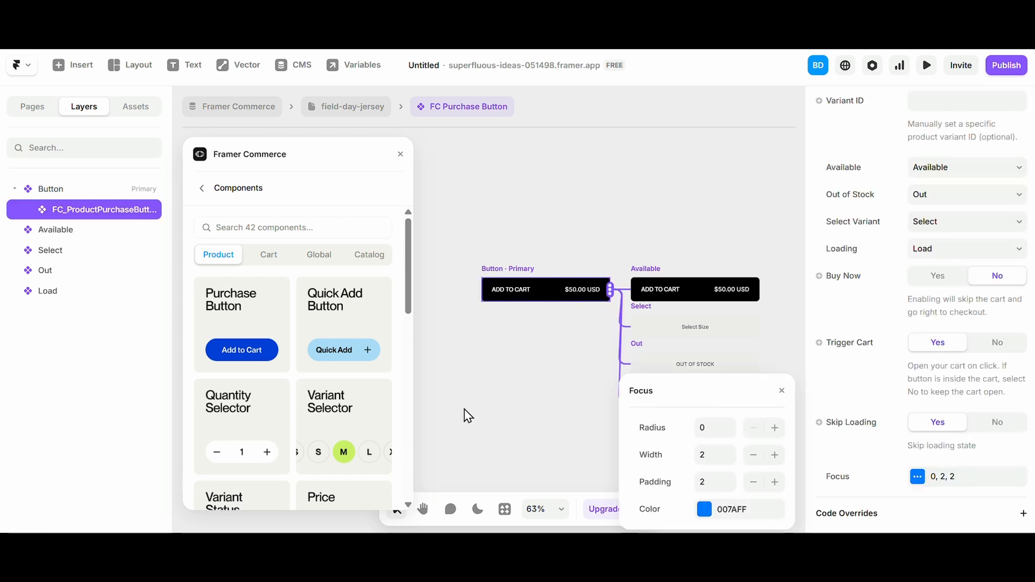
pyautogui.click(739, 509)
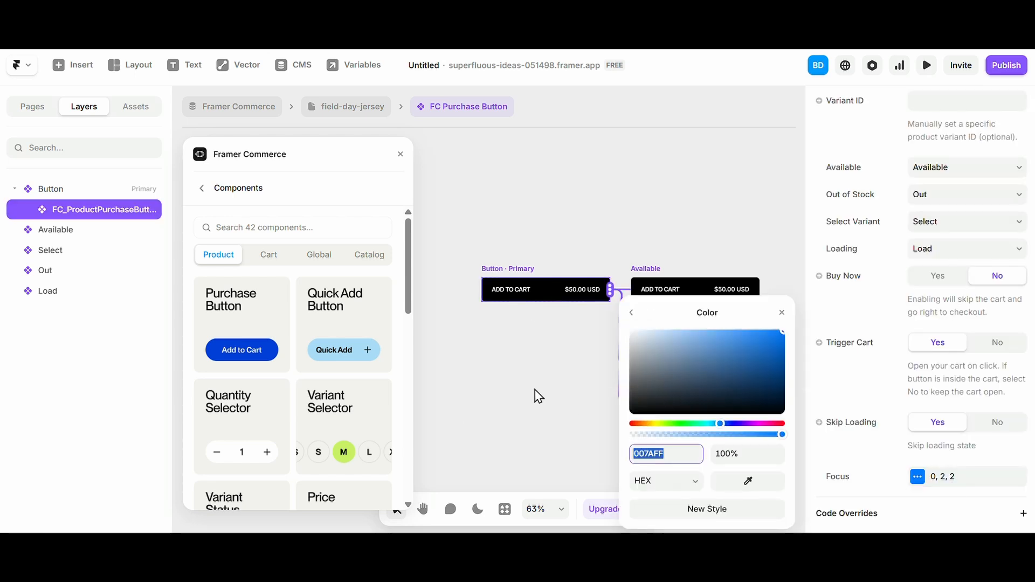
pyautogui.click(632, 313)
pyautogui.click(782, 391)
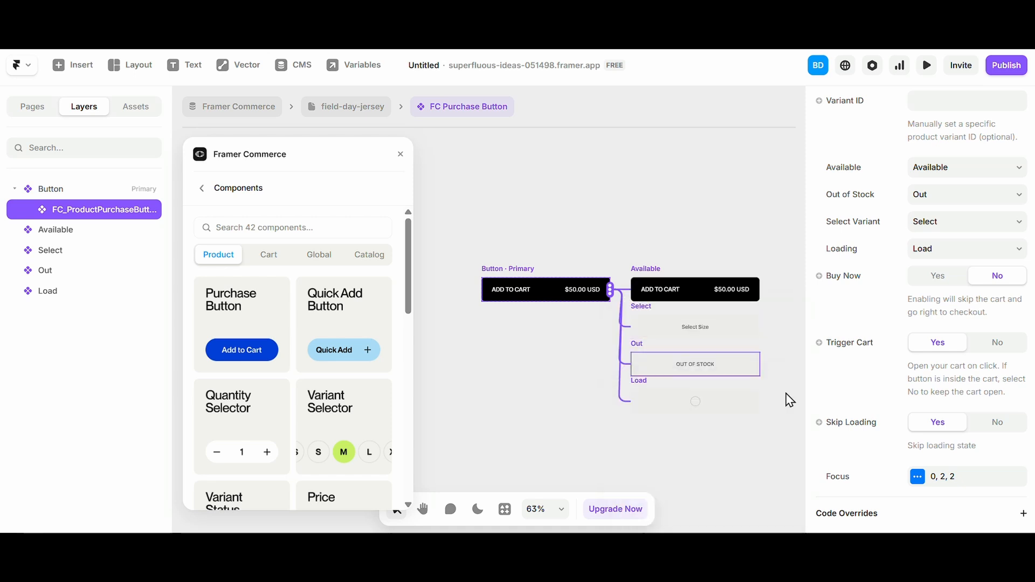
# - Preview the primary Button variant and return to the component canvas
pyautogui.click(521, 411)
pyautogui.click(496, 269)
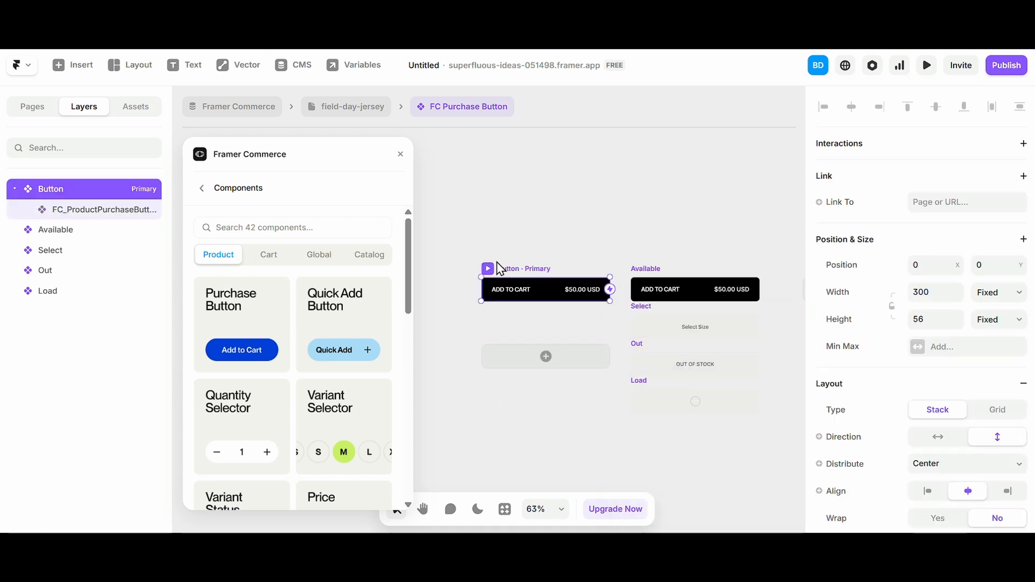
pyautogui.click(490, 267)
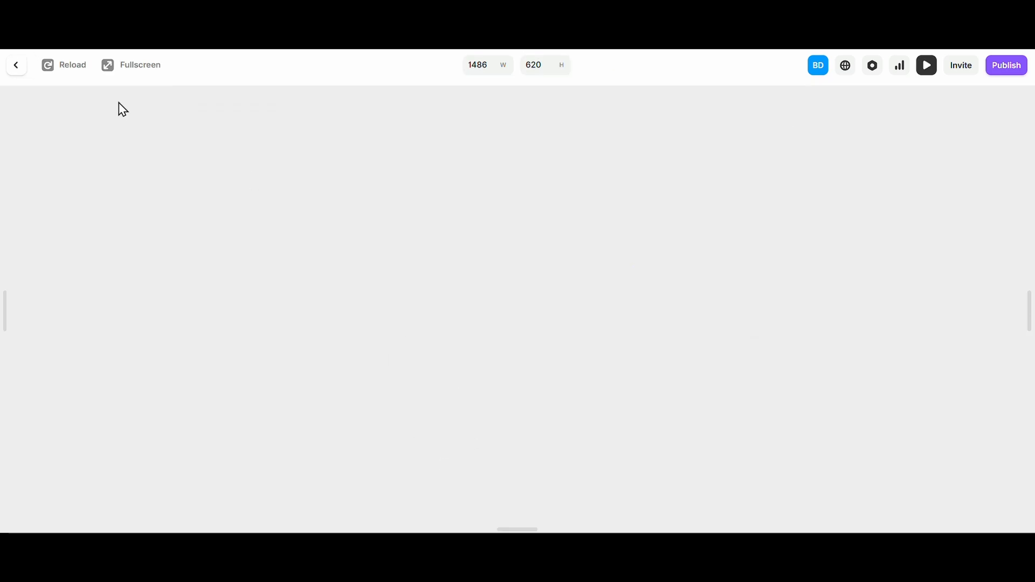
pyautogui.click(20, 67)
pyautogui.click(546, 162)
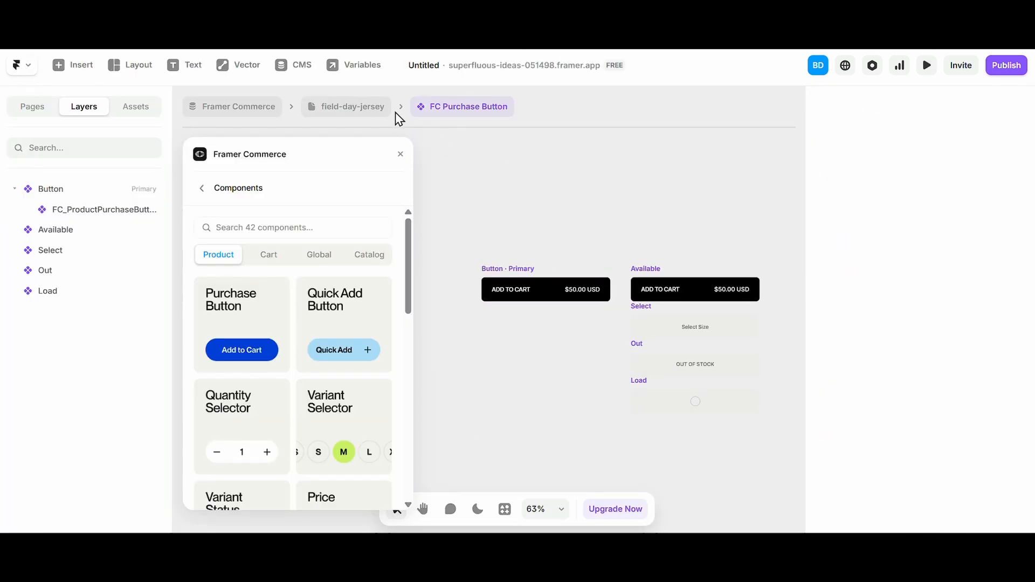
# - Return to the field-day-jersey page and bind the purchase button's Product ID to the Product ID variable
pyautogui.click(353, 106)
pyautogui.scroll(-3, 989, 397)
pyautogui.click(849, 414)
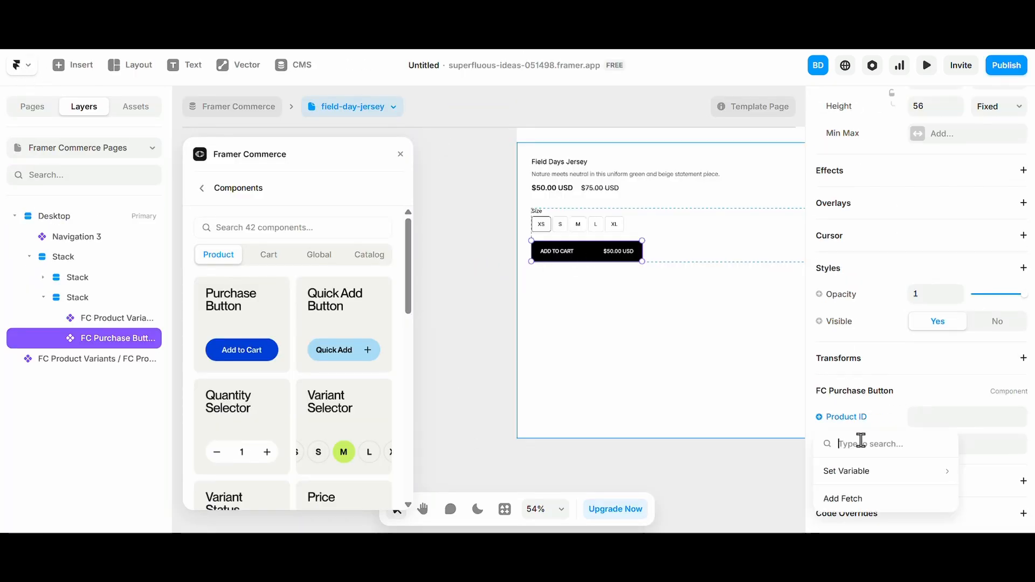
pyautogui.moveTo(857, 470)
pyautogui.click(790, 104)
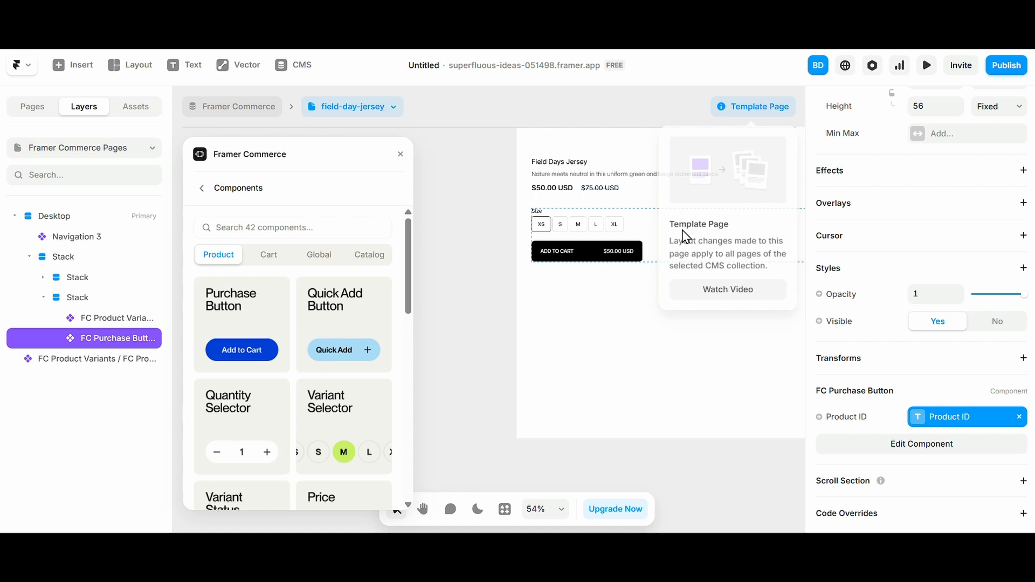
pyautogui.click(651, 252)
pyautogui.doubleClick(574, 258)
pyautogui.click(726, 253)
pyautogui.scroll(-2, 615, 288)
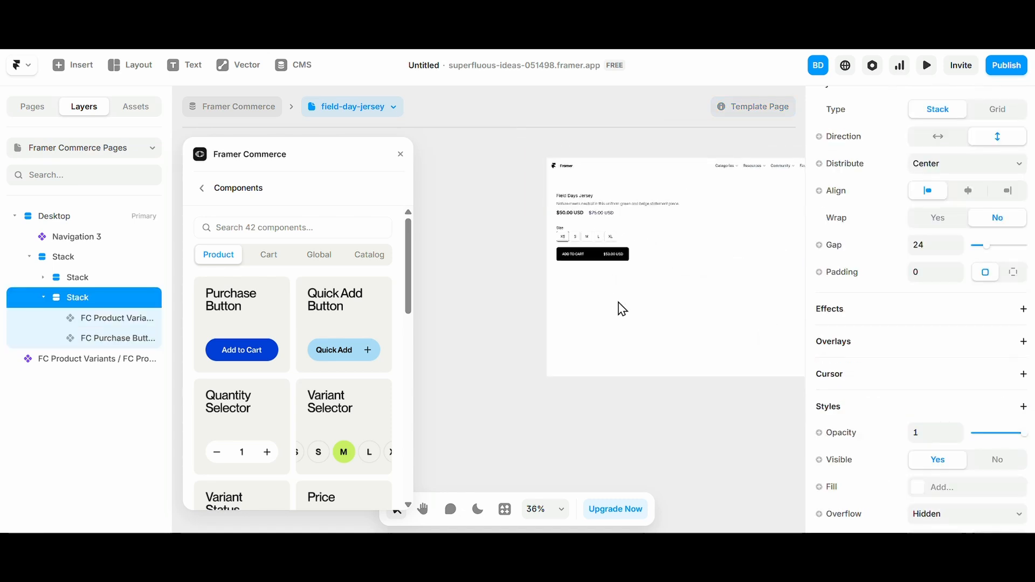
pyautogui.click(620, 304)
pyautogui.scroll(1, 619, 307)
pyautogui.hscroll(3, 593, 321)
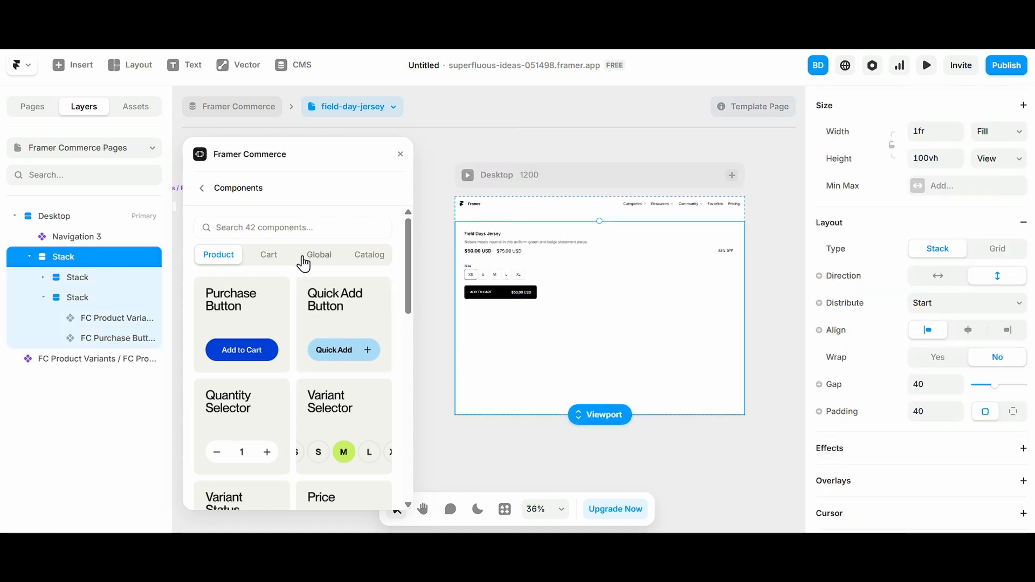
# - Search the Framer Commerce components for "image" and insert the Slideshow w/ Variants component onto the page canvas
pyautogui.click(276, 227)
pyautogui.write('image')
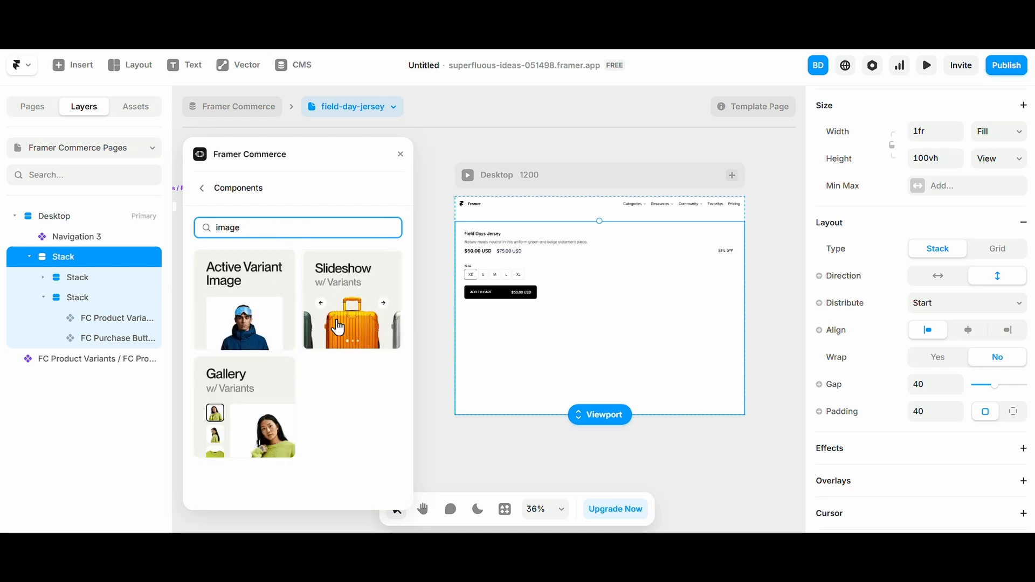
pyautogui.click(312, 347)
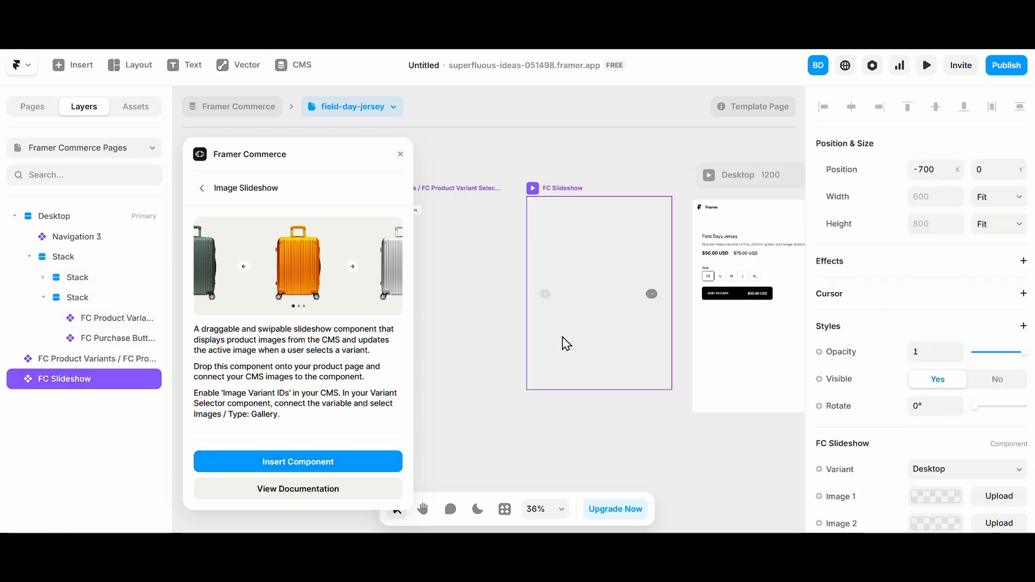
# - Delete the stray FC Product Variants component beside the Desktop frame and reposition the FC Slideshow on the canvas
pyautogui.scroll(-2, 562, 337)
pyautogui.click(510, 315)
pyautogui.click(485, 241)
pyautogui.press('Delete')
pyautogui.moveTo(582, 294); pyautogui.dragTo(515, 264)
pyautogui.scroll(-6, 884, 238)
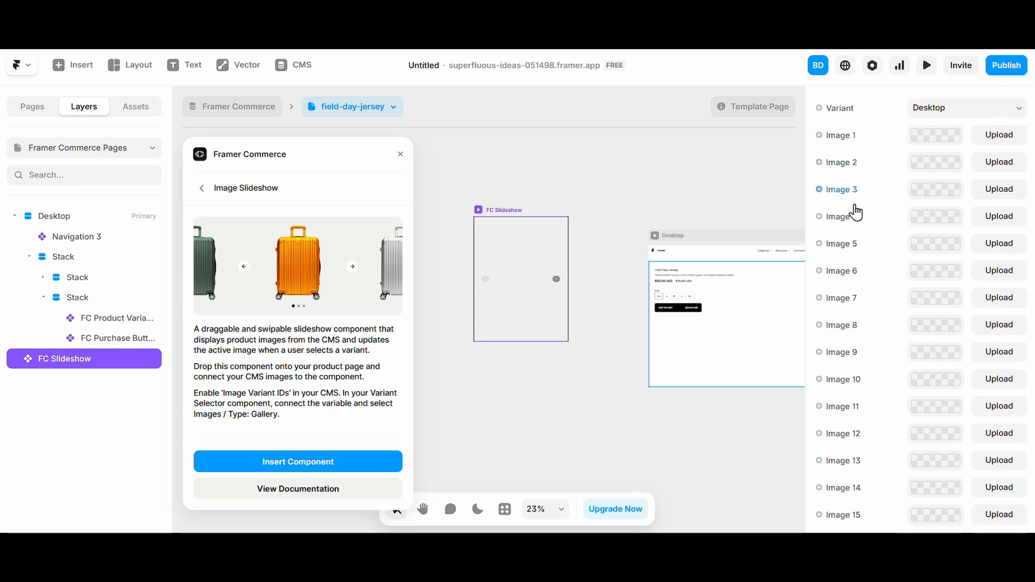
pyautogui.scroll(-5, 857, 221)
pyautogui.scroll(4, 860, 186)
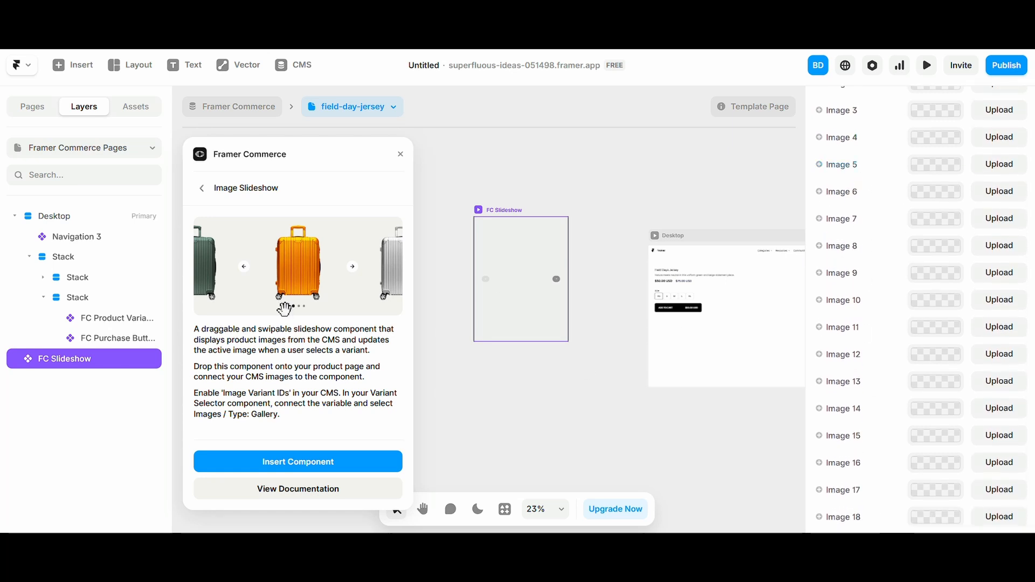
# - Search the commerce components for "image" and insert the Gallery w/ Variants component into the main stack of the Desktop page
pyautogui.click(215, 195)
pyautogui.click(234, 225)
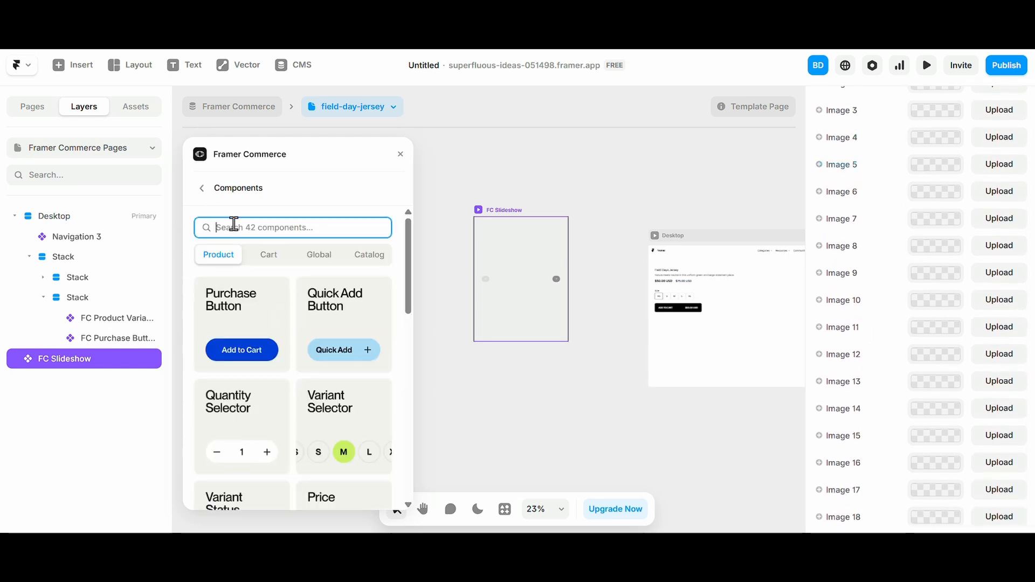
pyautogui.write('image')
pyautogui.click(240, 408)
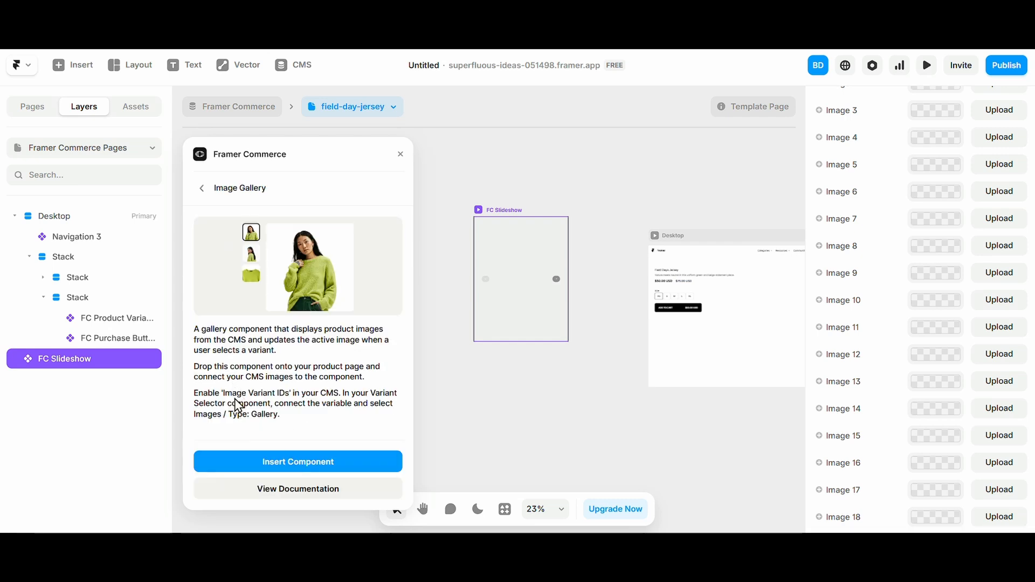
pyautogui.click(261, 462)
pyautogui.moveTo(542, 362); pyautogui.dragTo(561, 300)
pyautogui.click(561, 301)
pyautogui.scroll(3, 562, 301)
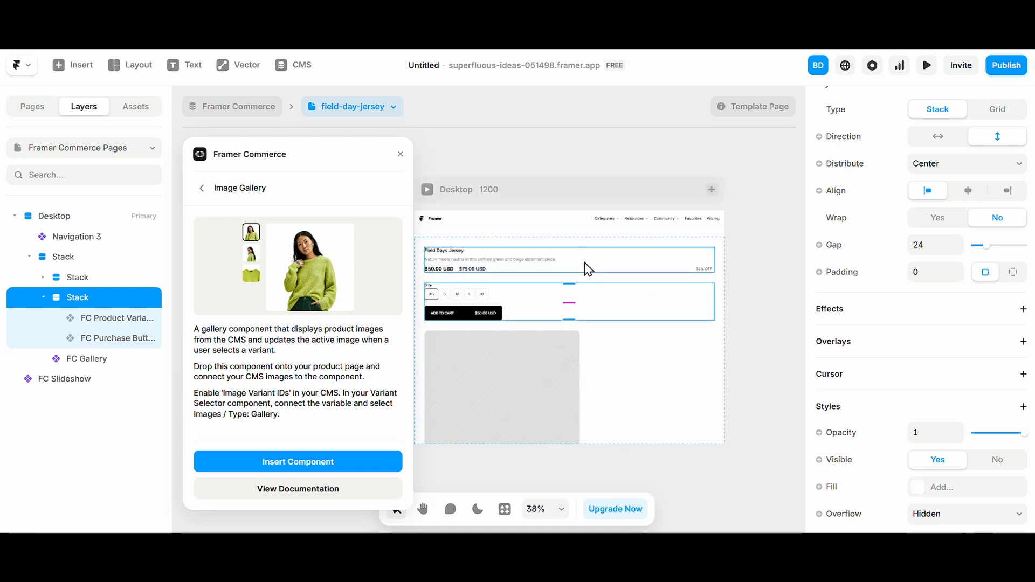
# - Wrap the product info stack and the variant and purchase button stack in one stack, and widen the gap between them
pyautogui.click(585, 275)
pyautogui.click(581, 268)
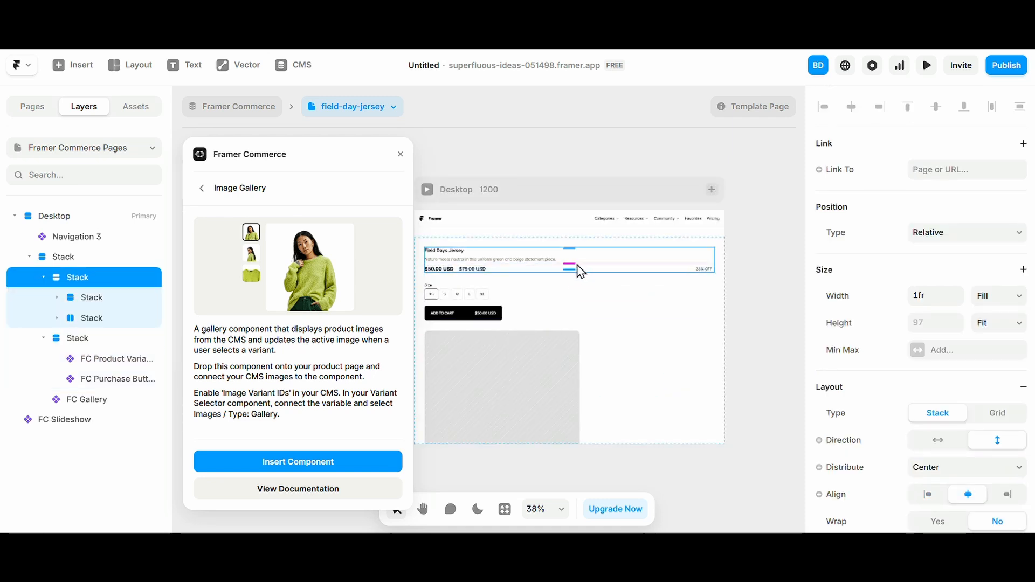
pyautogui.keyDown('shift'); pyautogui.click(576, 304); pyautogui.keyUp('shift')
pyautogui.hotkey('ctrl', 'alt', 'Return')
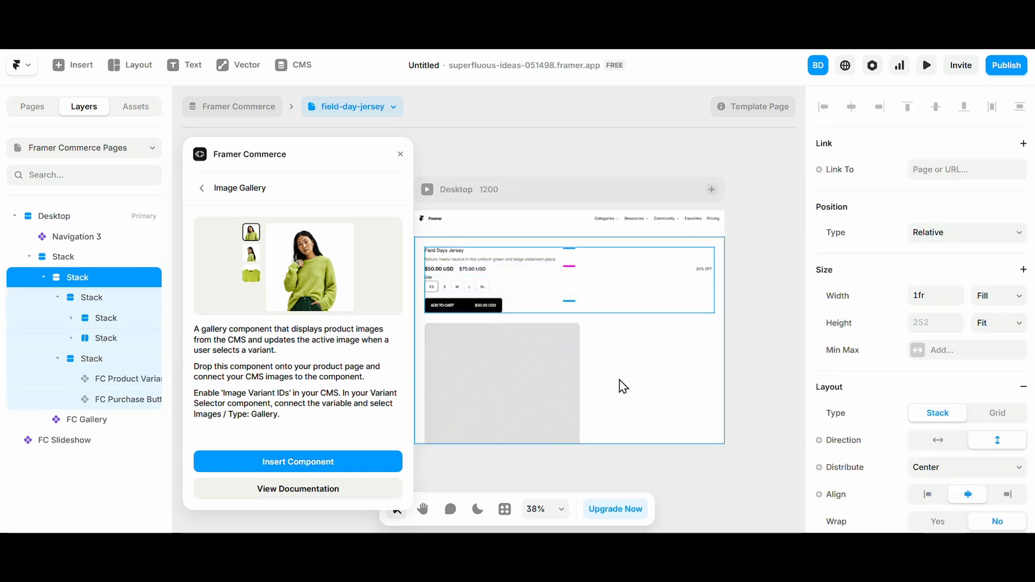
pyautogui.moveTo(575, 276); pyautogui.dragTo(576, 282)
# - Set the main stack's direction to horizontal and move the FC Gallery ahead of the product details stack
pyautogui.click(610, 374)
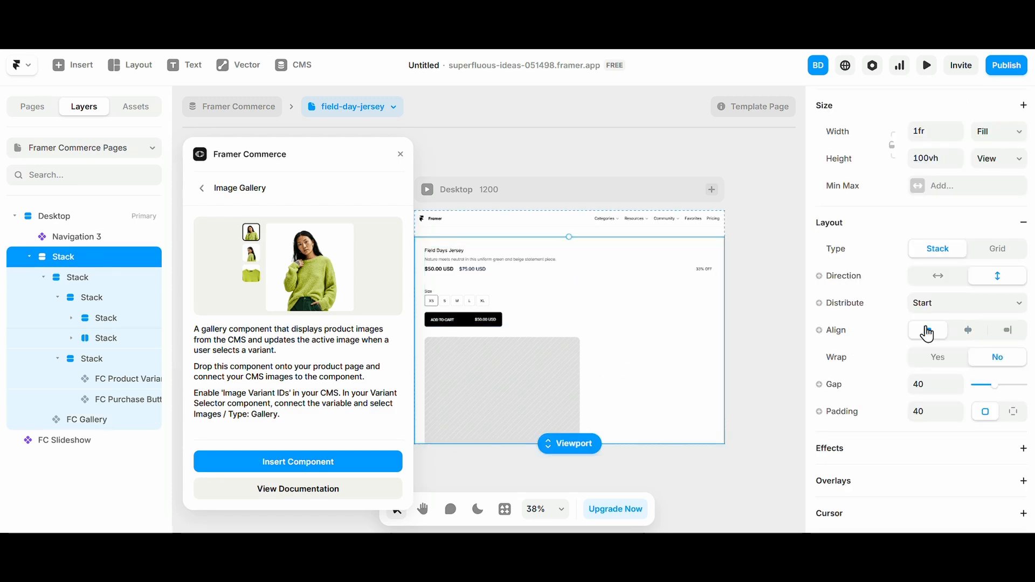
pyautogui.click(937, 276)
pyautogui.click(645, 303)
pyautogui.press('Left')
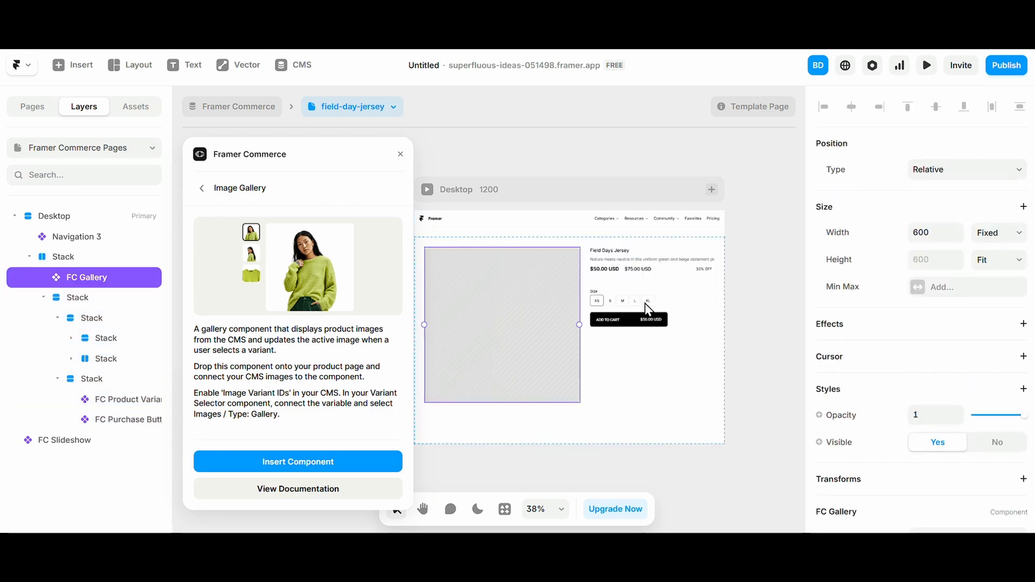
# - Set the FC Gallery's width to Fill and connect its Image 1 slot to the CMS variable Image 1
pyautogui.click(995, 233)
pyautogui.click(995, 290)
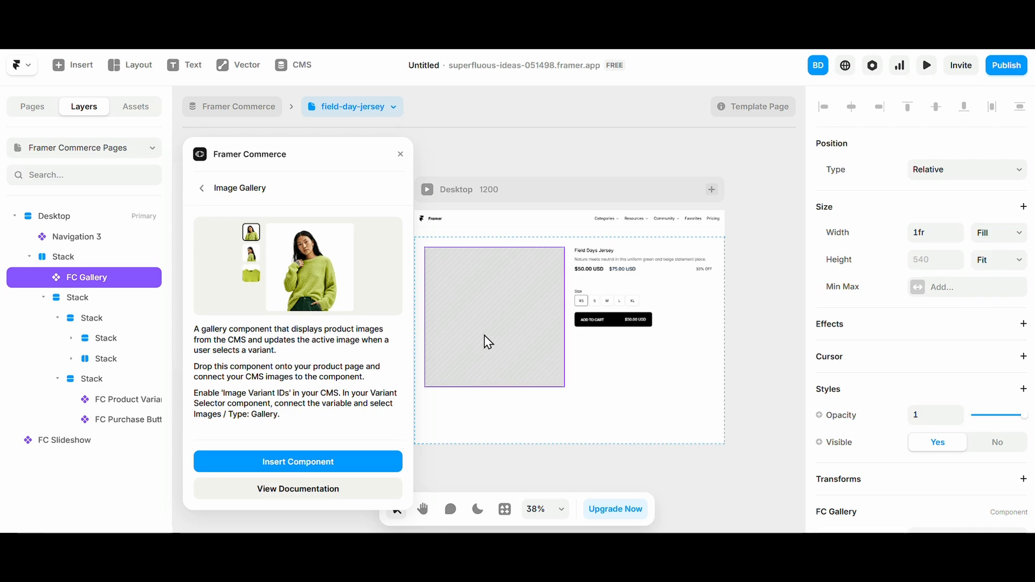
pyautogui.scroll(3, 484, 335)
pyautogui.scroll(-6, 892, 405)
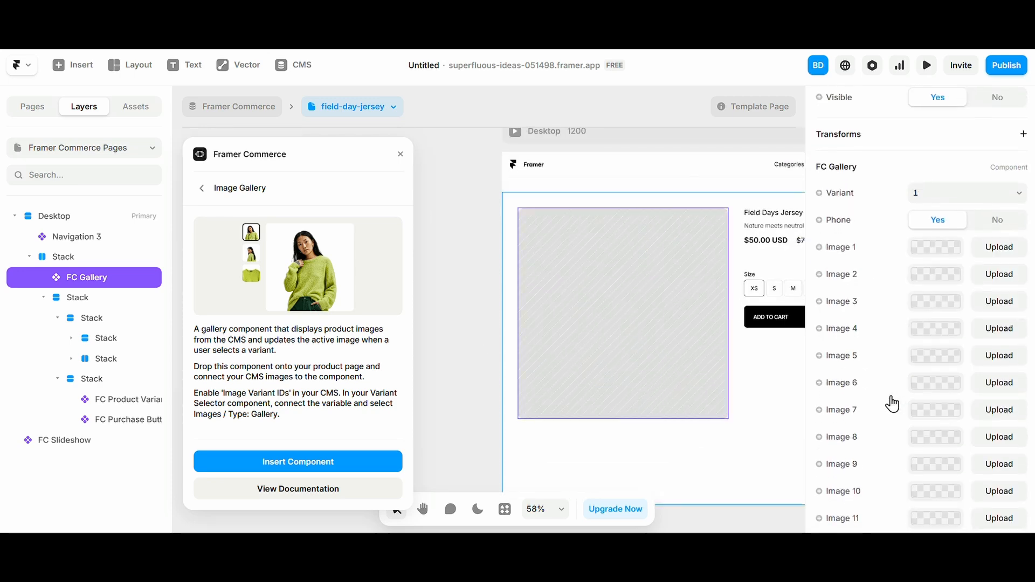
pyautogui.click(841, 245)
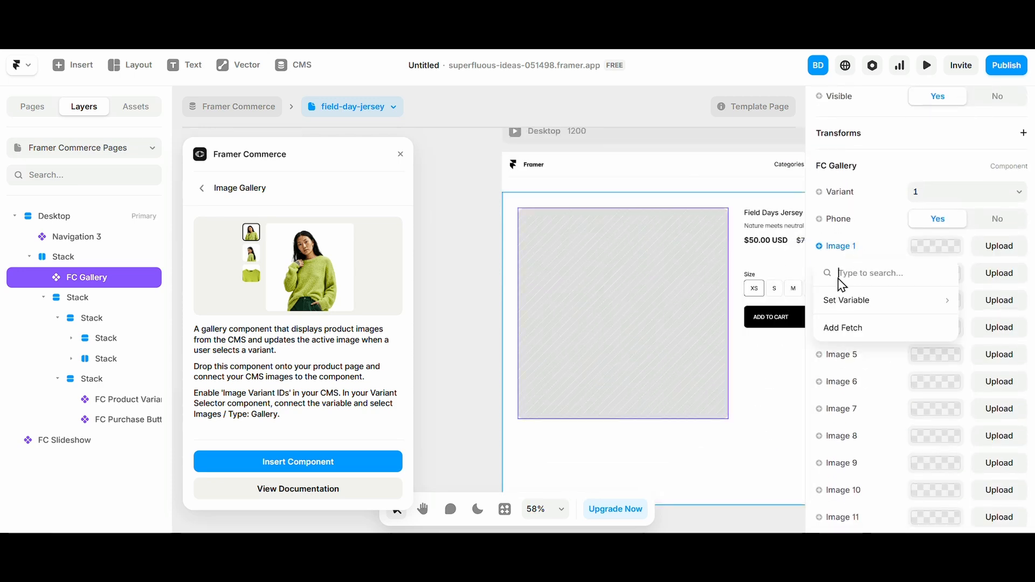
pyautogui.moveTo(847, 301)
pyautogui.click(770, 298)
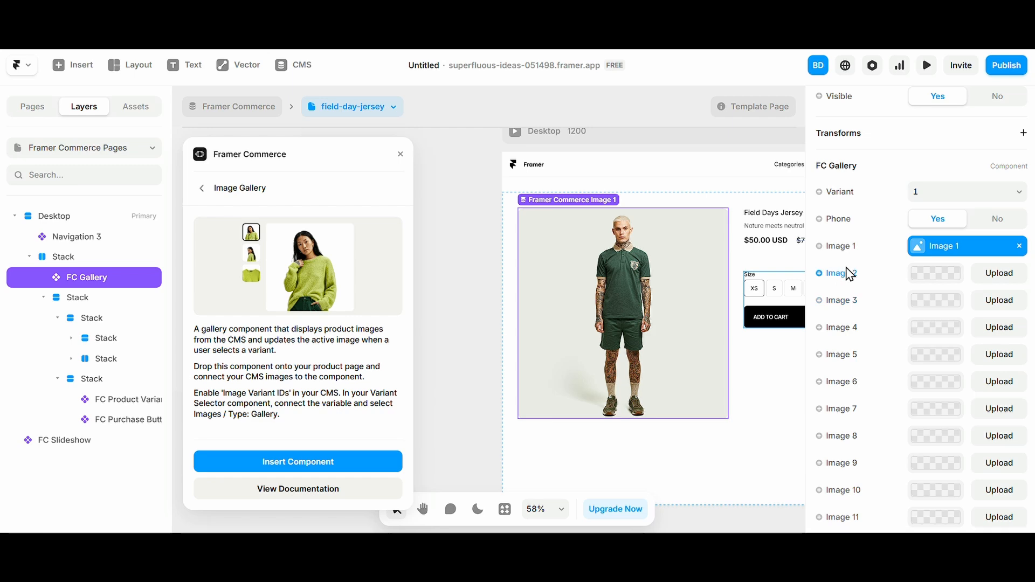
# - Connect the FC Gallery's Image 2, Image 3 and Image 4 slots to the matching CMS image variables
pyautogui.click(841, 273)
pyautogui.moveTo(850, 326)
pyautogui.click(777, 289)
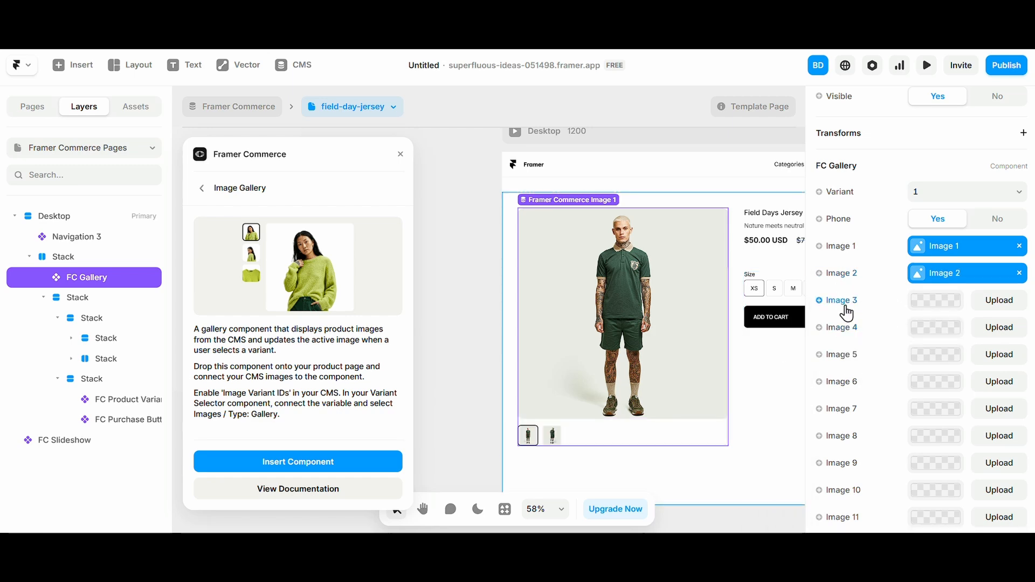
pyautogui.click(841, 299)
pyautogui.moveTo(847, 353)
pyautogui.click(770, 210)
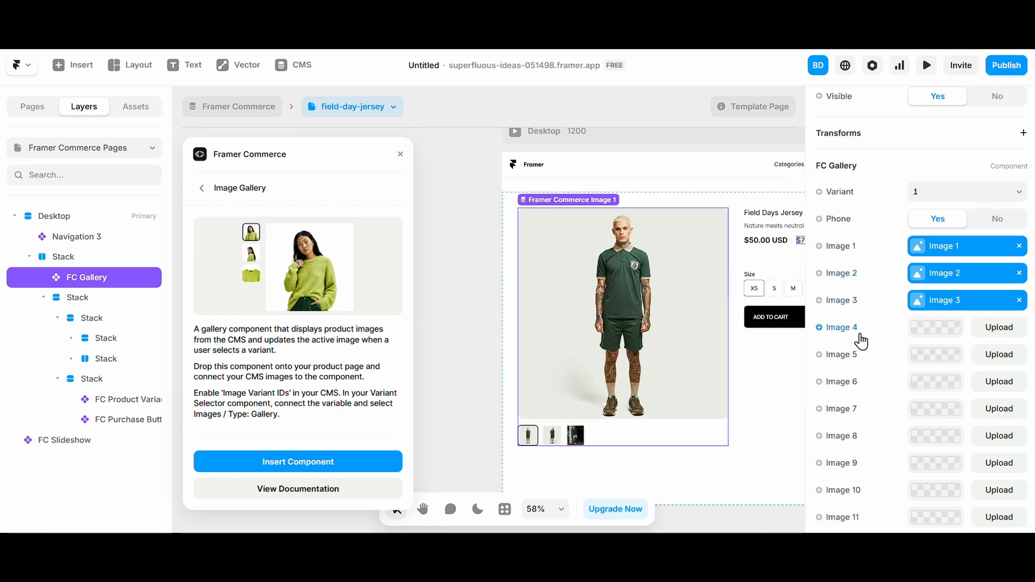
pyautogui.click(854, 332)
pyautogui.moveTo(847, 379)
pyautogui.click(772, 261)
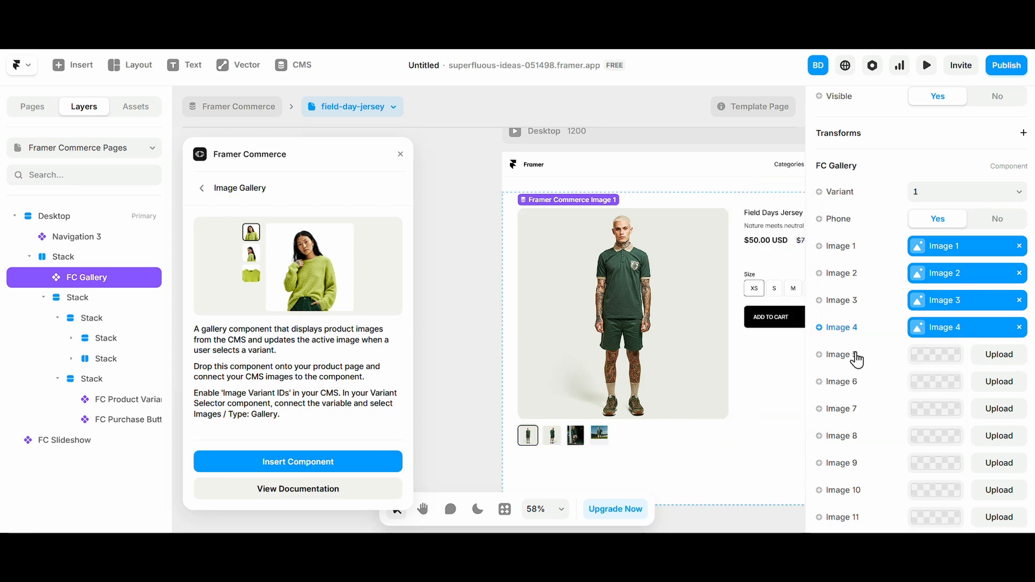
# - Connect the FC Gallery's Image 5 through Image 8 slots to the matching CMS image variables
pyautogui.click(854, 356)
pyautogui.moveTo(854, 410)
pyautogui.click(772, 306)
pyautogui.click(849, 382)
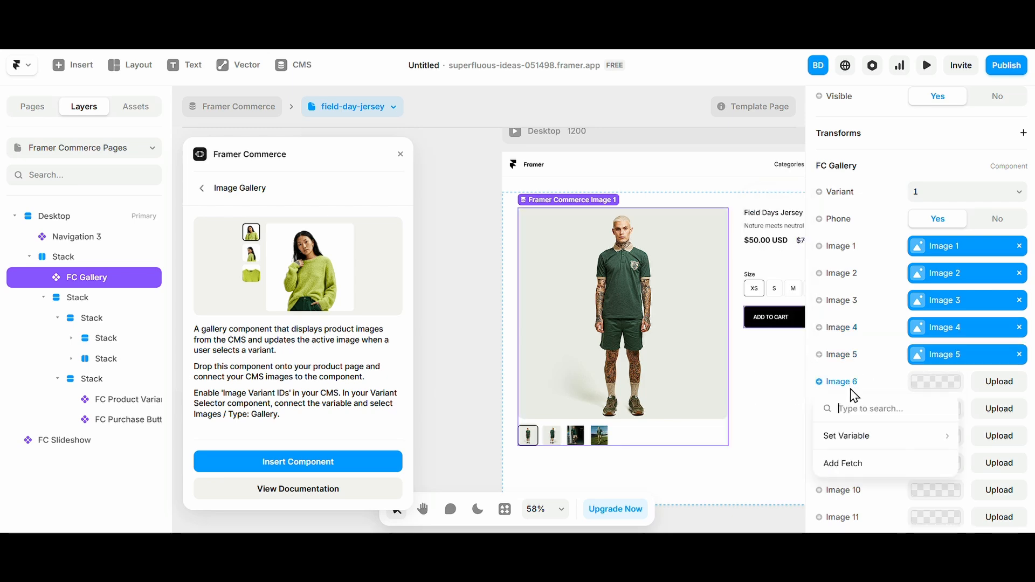
pyautogui.moveTo(853, 440)
pyautogui.click(772, 355)
pyautogui.click(841, 409)
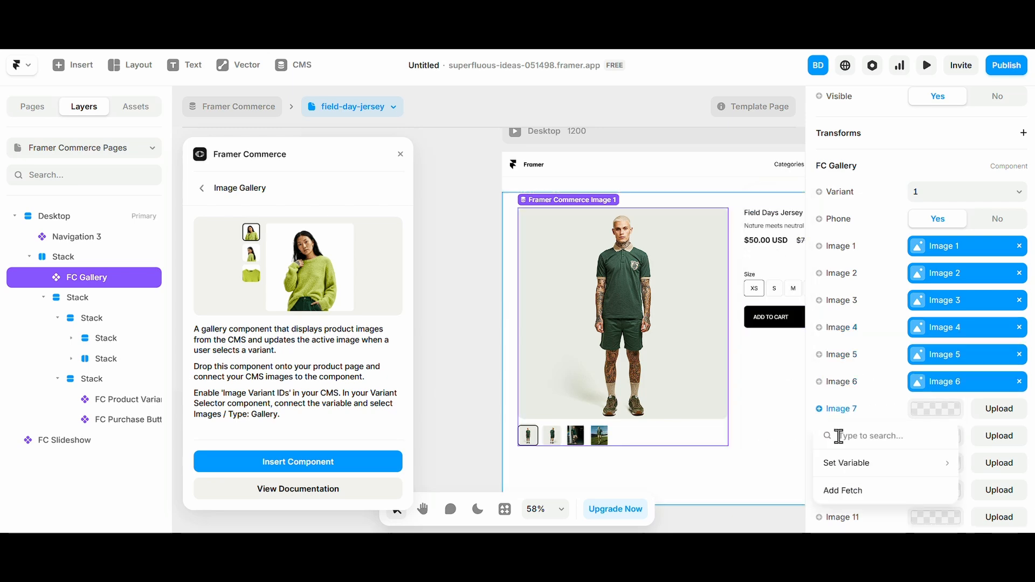
pyautogui.moveTo(847, 463)
pyautogui.click(772, 402)
pyautogui.click(844, 436)
pyautogui.moveTo(911, 491)
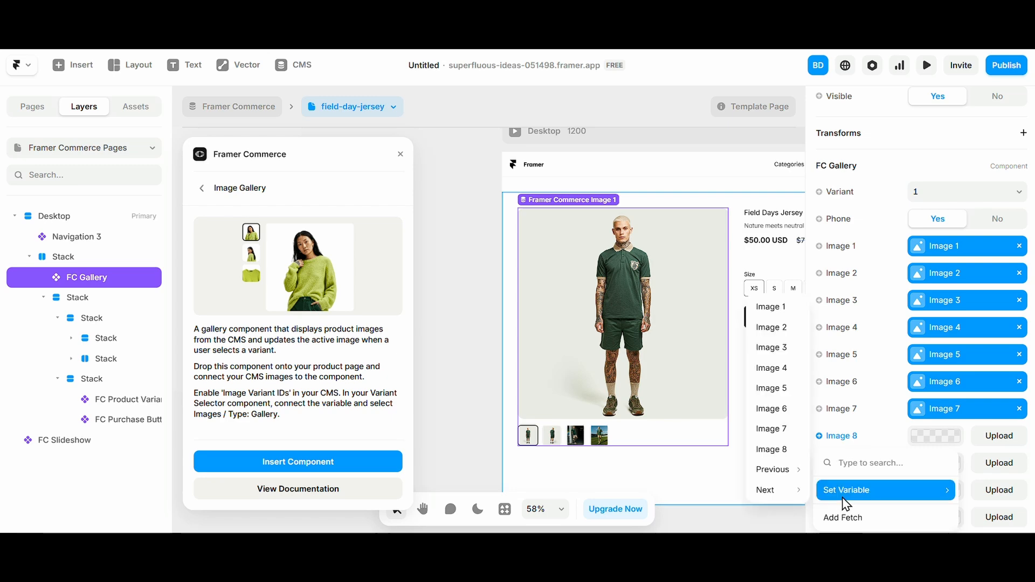
pyautogui.click(781, 455)
# - Open the FC Gallery component for editing and examine the visibility variable on the primary variant's desktop layer
pyautogui.scroll(-4, 902, 443)
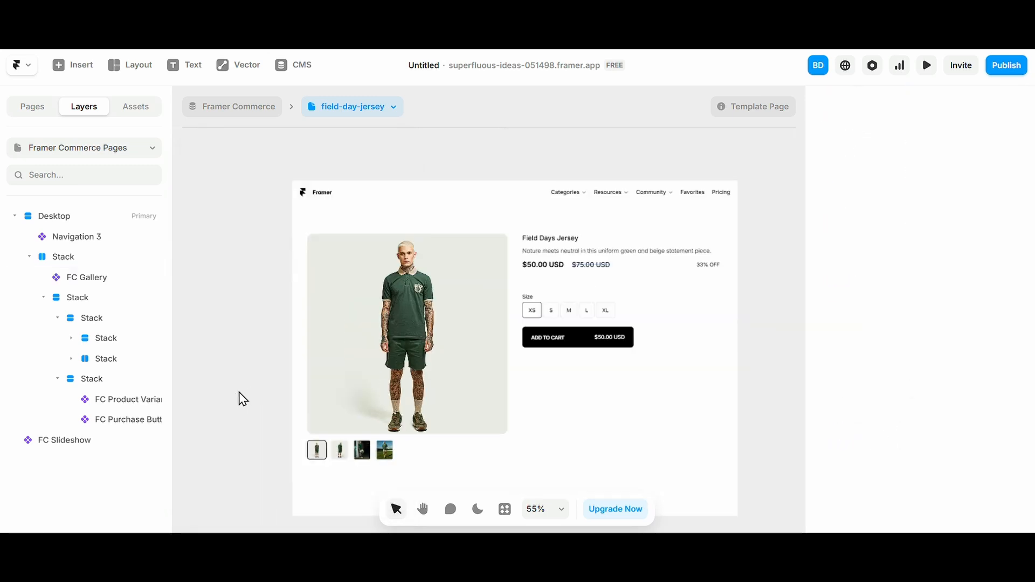
pyautogui.scroll(3, 240, 397)
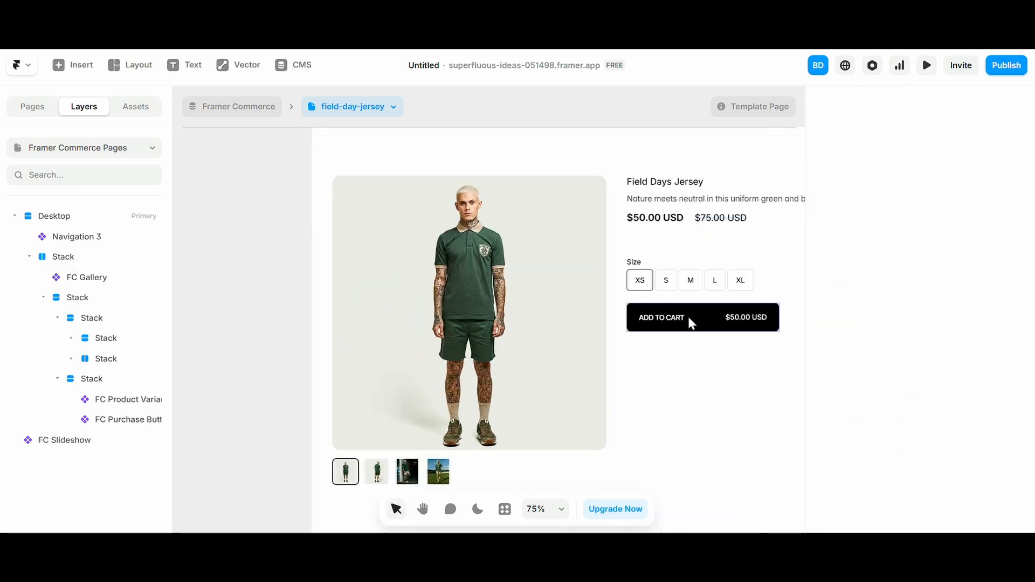
pyautogui.click(474, 328)
pyautogui.doubleClick(474, 329)
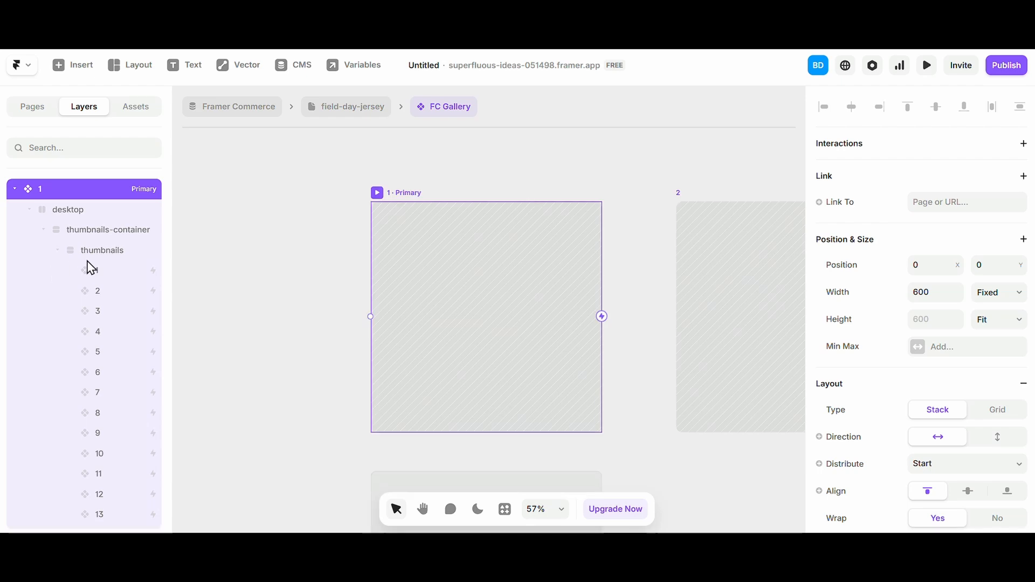
pyautogui.click(69, 211)
pyautogui.click(29, 209)
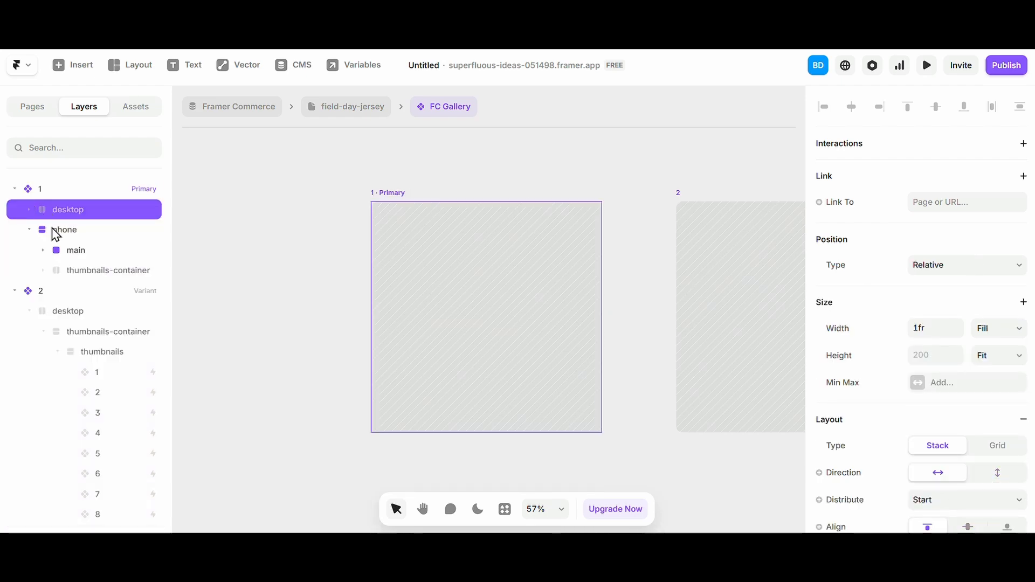
pyautogui.click(30, 230)
pyautogui.scroll(-3, 371, 217)
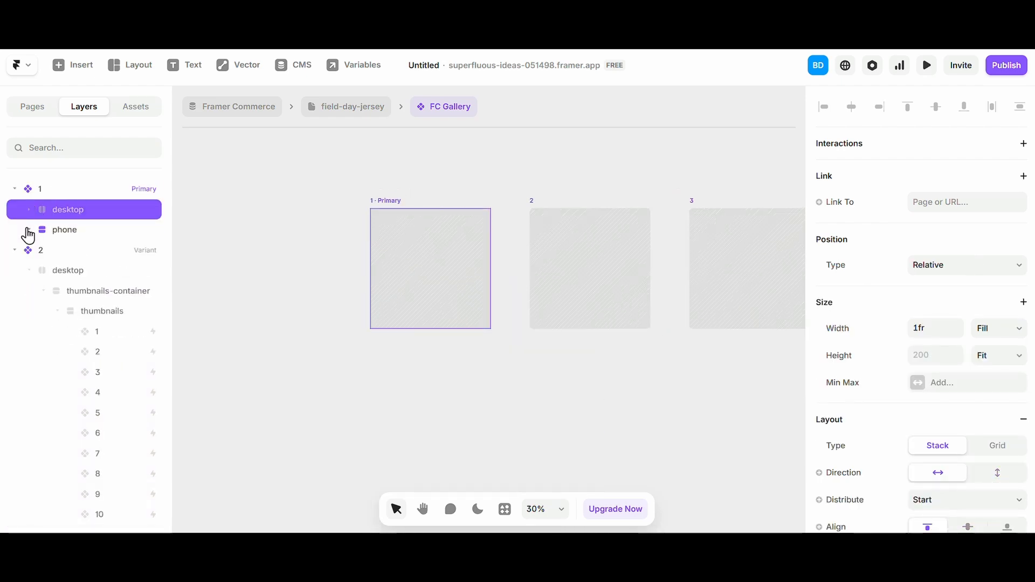
pyautogui.scroll(-8, 911, 367)
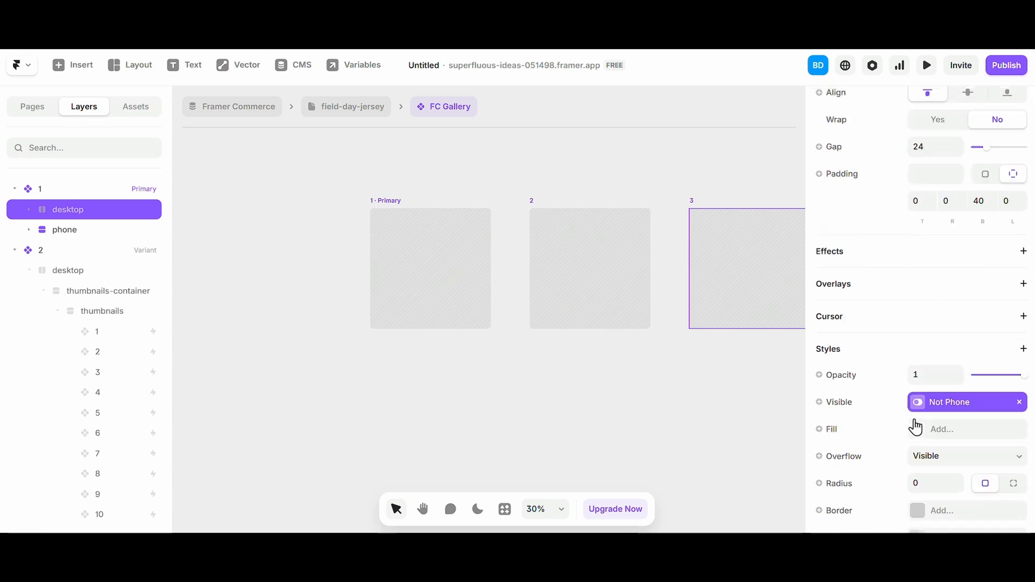
pyautogui.click(936, 404)
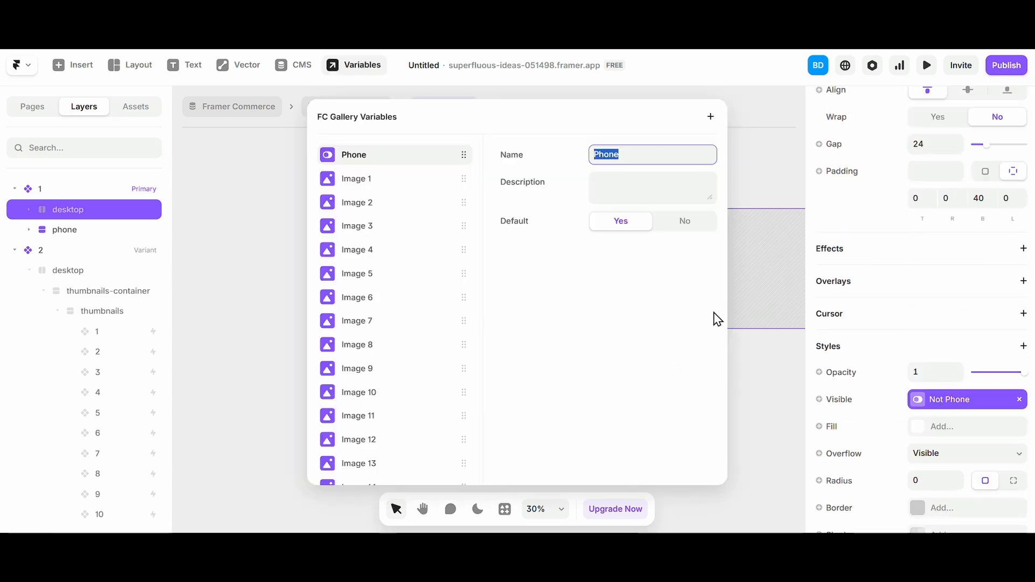
pyautogui.click(233, 281)
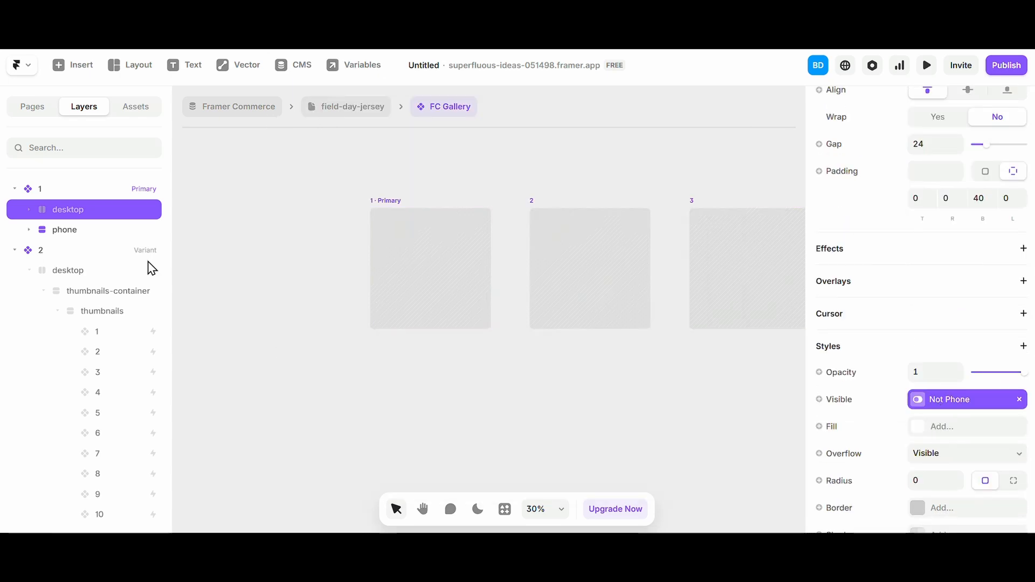
# - Expand the primary variant's desktop layer and examine the fill of the img layer inside main
pyautogui.click(28, 210)
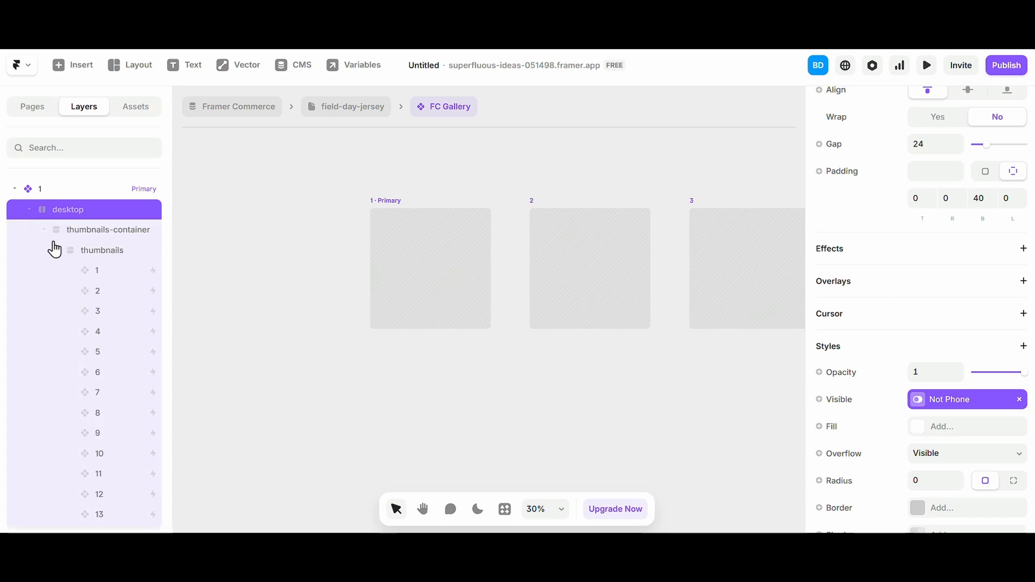
pyautogui.click(56, 250)
pyautogui.click(56, 231)
pyautogui.click(44, 230)
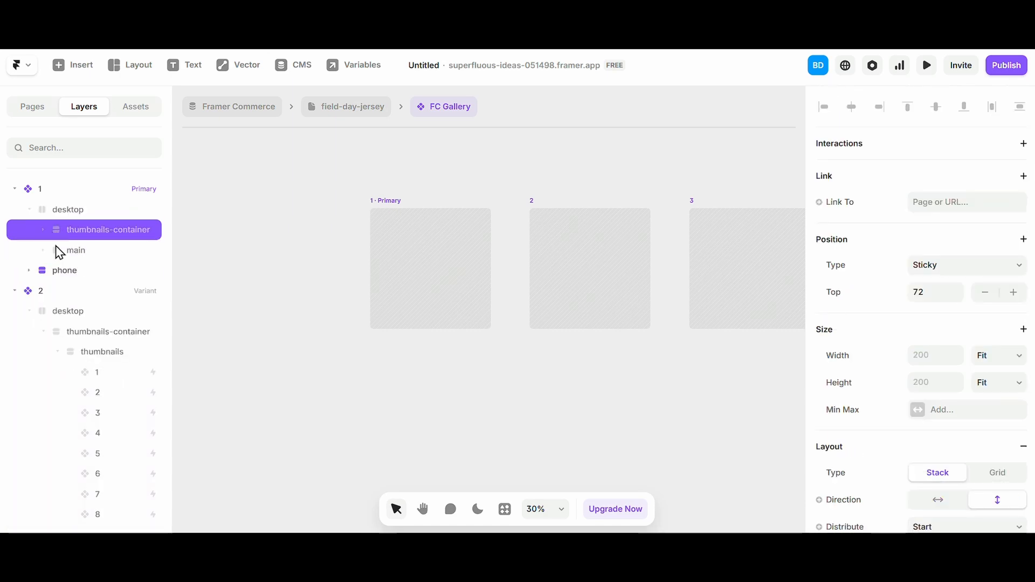
pyautogui.click(56, 251)
pyautogui.click(61, 270)
pyautogui.scroll(-5, 921, 348)
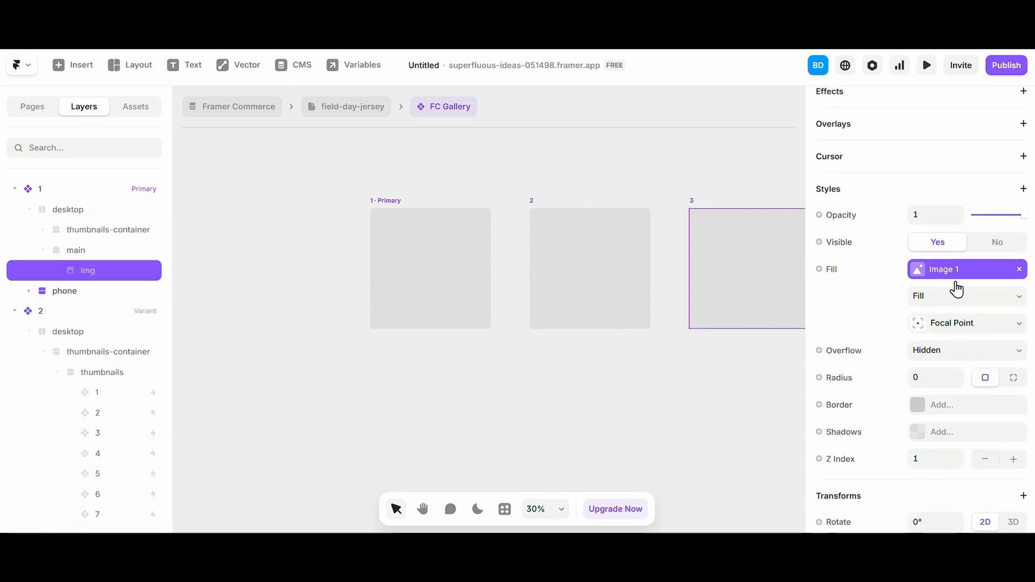
# - Select the image layers of gallery variants 2 and 3 and look over the whole row of variants
pyautogui.click(613, 270)
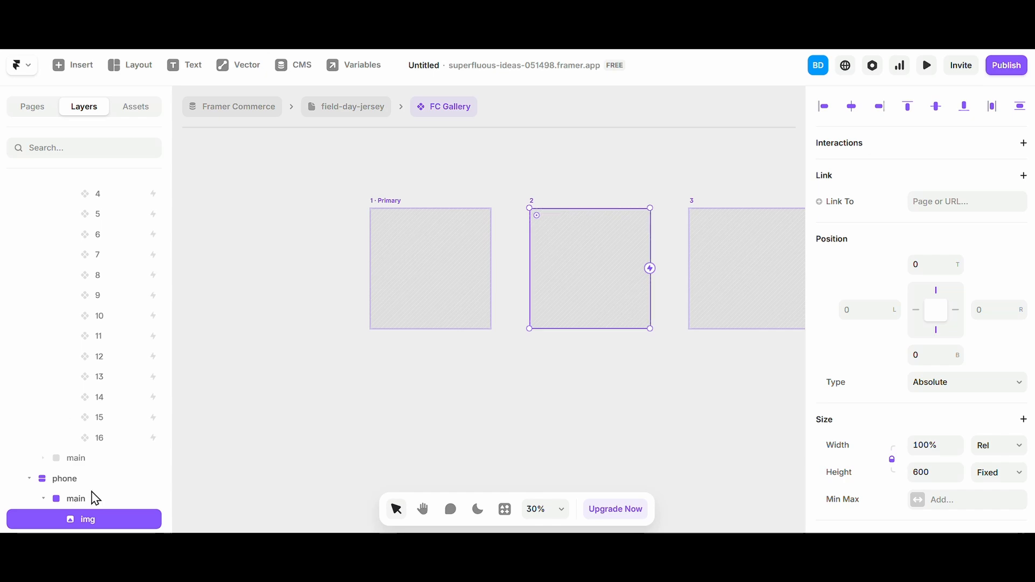
pyautogui.scroll(-10, 964, 324)
pyautogui.hscroll(5, 598, 270)
pyautogui.click(444, 270)
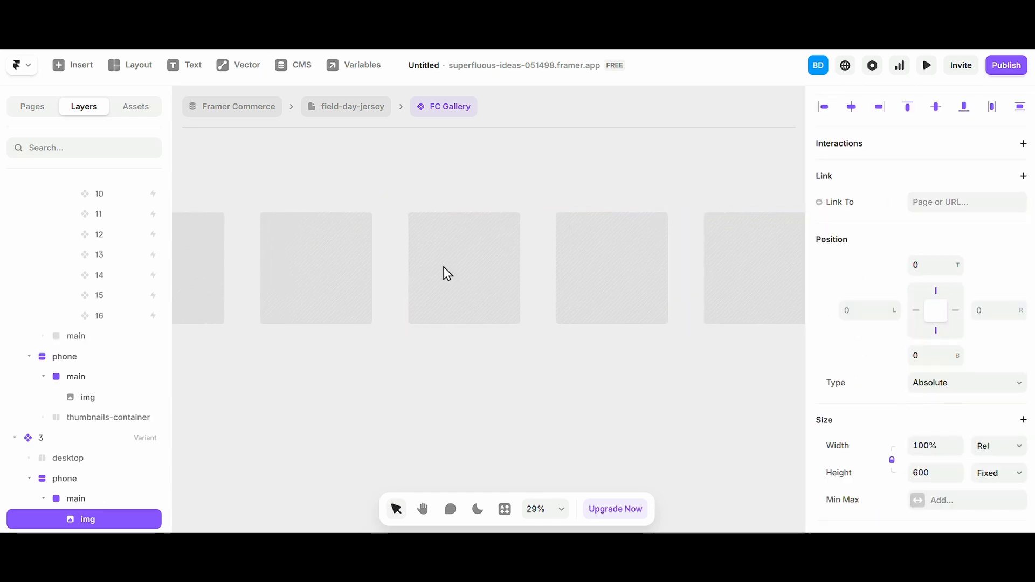
pyautogui.scroll(-5, 444, 271)
pyautogui.hscroll(5, 446, 274)
pyautogui.hscroll(-5, 603, 310)
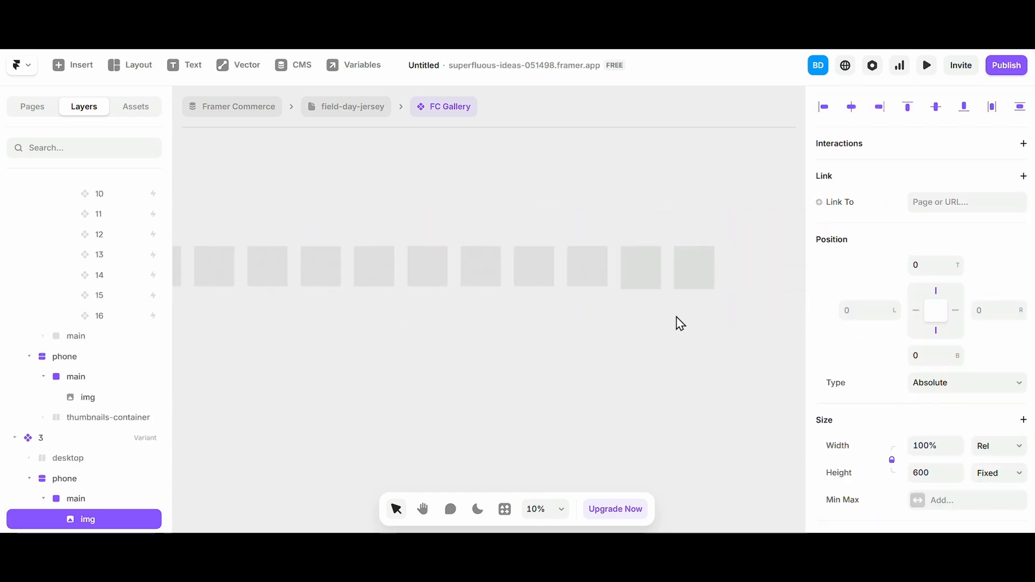
pyautogui.scroll(5, 422, 292)
pyautogui.scroll(2, 422, 293)
pyautogui.scroll(6, 104, 332)
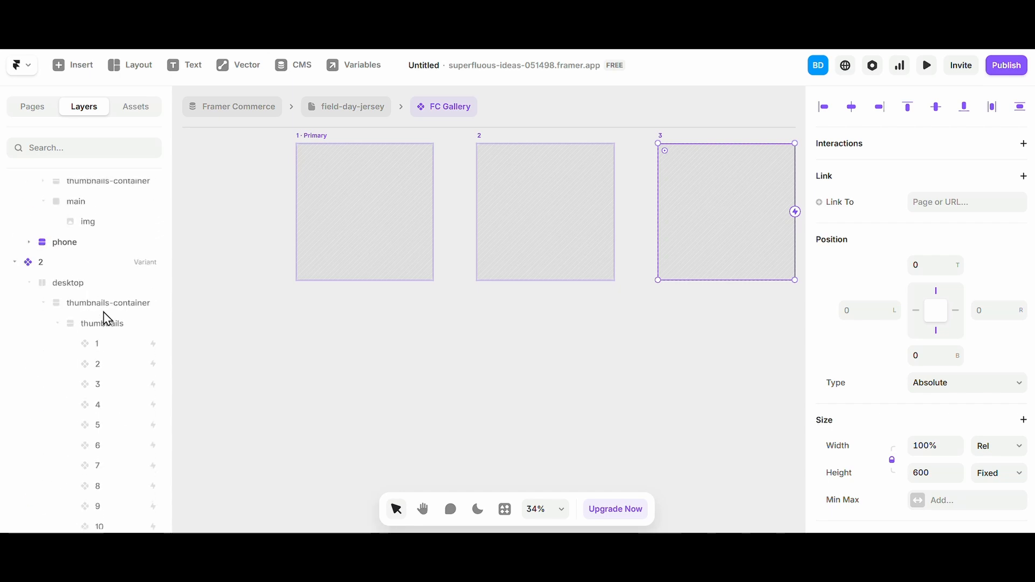
# - Examine the image and size settings of thumbnail 1 in variant 2 and the layout settings of its thumbnails stack
pyautogui.click(115, 343)
pyautogui.scroll(-8, 996, 435)
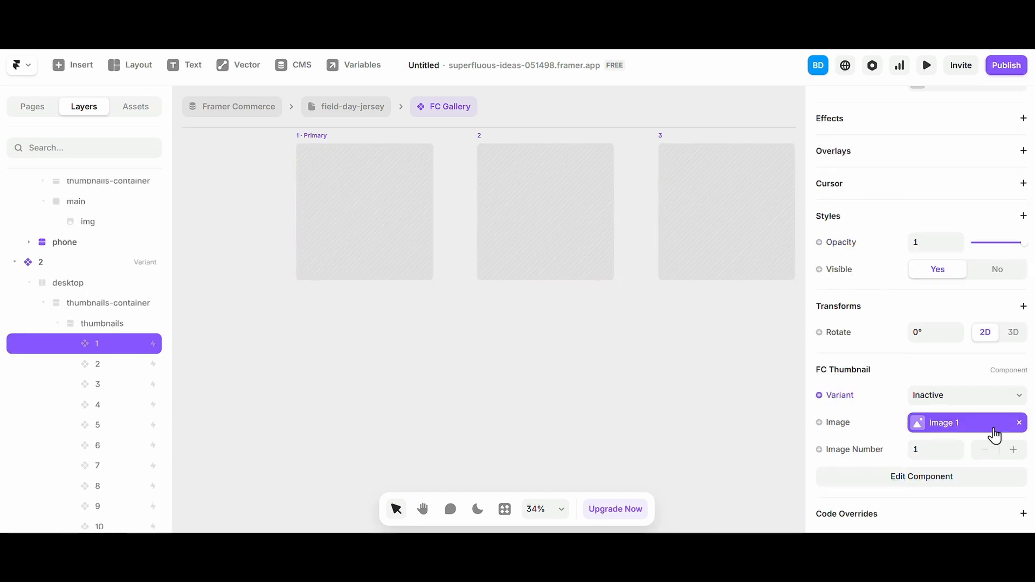
pyautogui.scroll(3, 857, 415)
pyautogui.scroll(3, 917, 189)
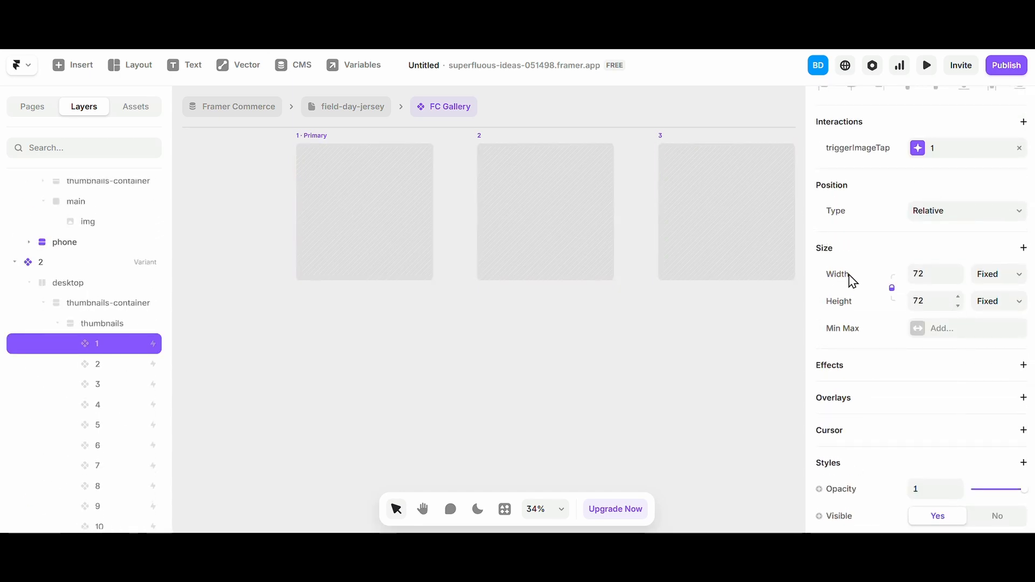
pyautogui.click(111, 324)
pyautogui.scroll(2, 113, 313)
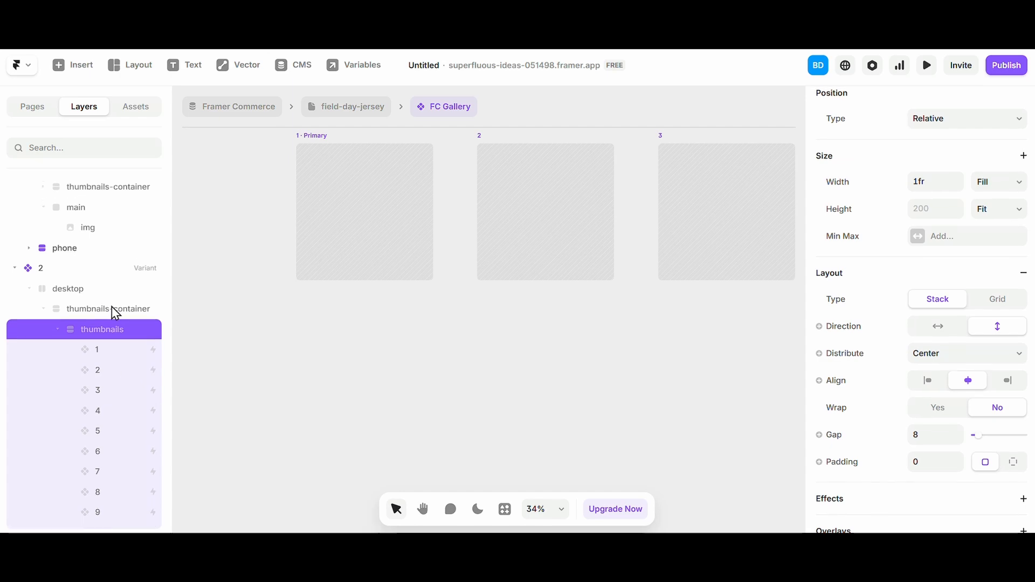
pyautogui.scroll(-6, 979, 381)
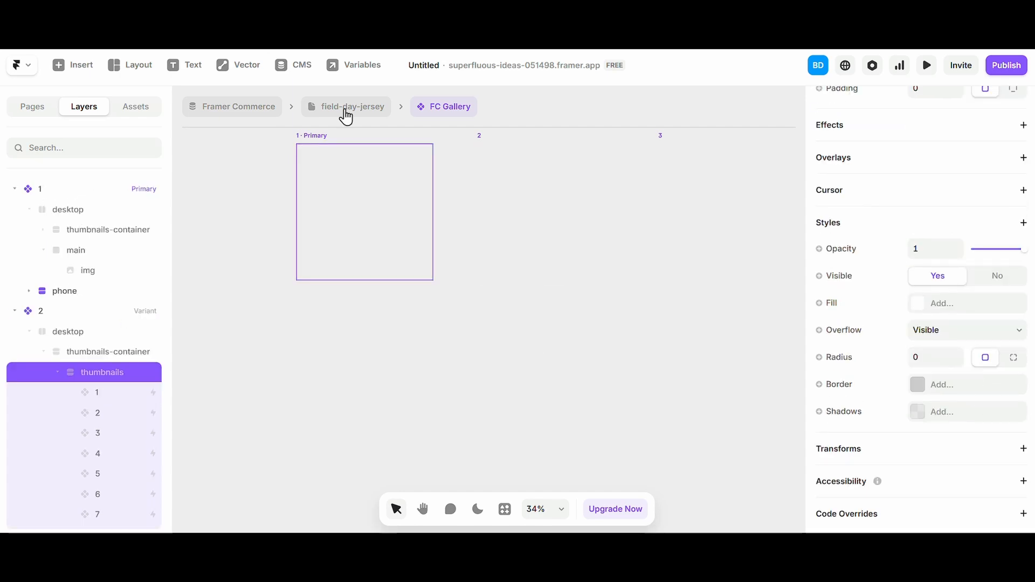
# - Return to the field-day-jersey page and check the gallery's main image, thumbnails and image slots beside the product details
pyautogui.click(345, 108)
pyautogui.scroll(5, 485, 345)
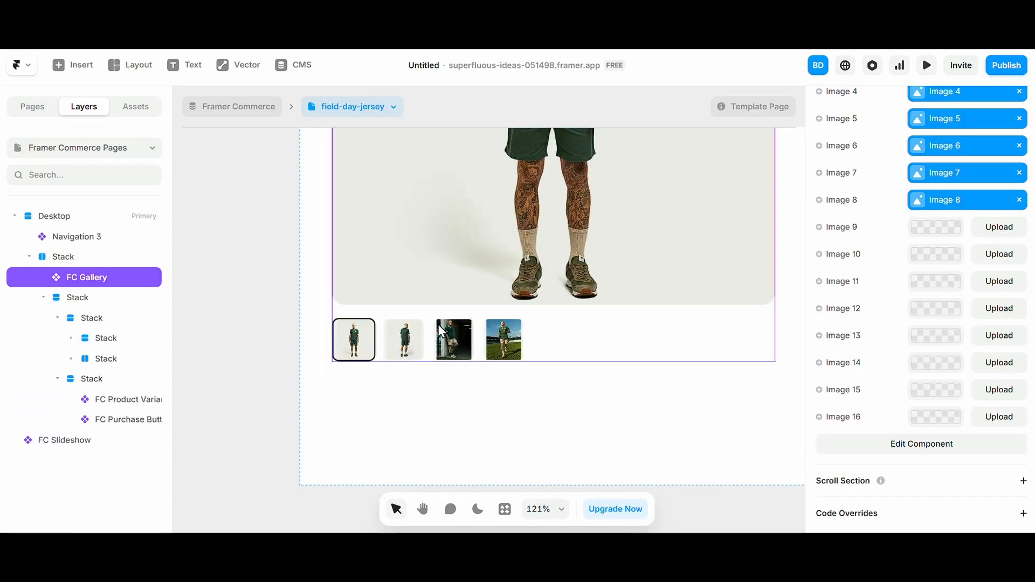
pyautogui.scroll(3, 506, 314)
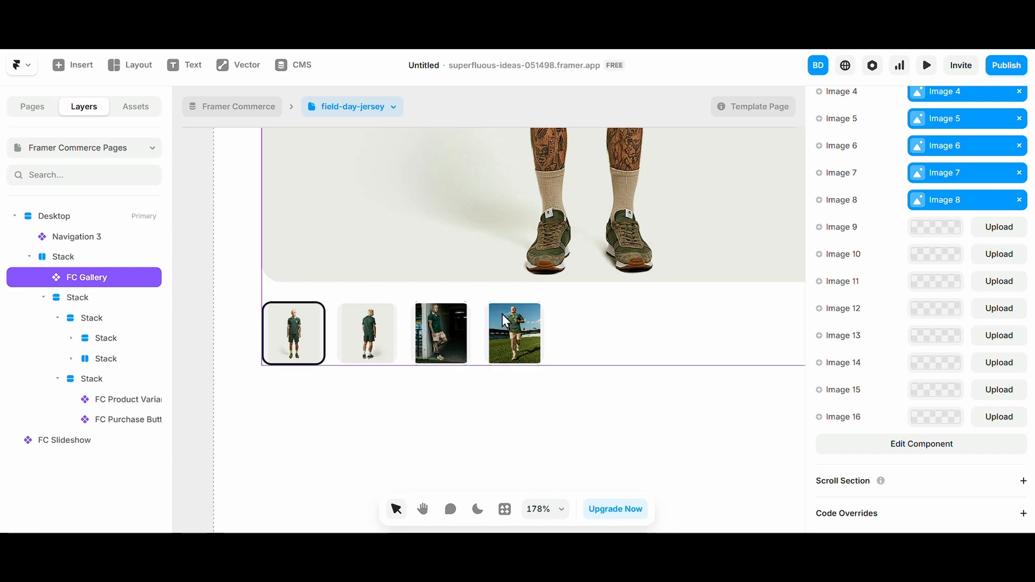
pyautogui.scroll(-10, 500, 338)
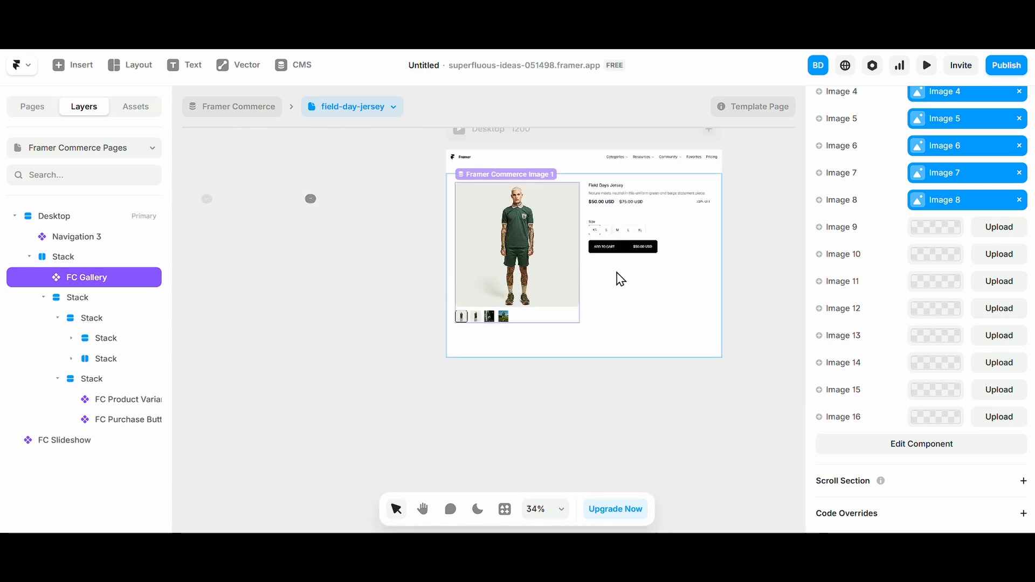
pyautogui.click(630, 245)
pyautogui.hotkey('ctrl', 'z')
pyautogui.scroll(2, 636, 217)
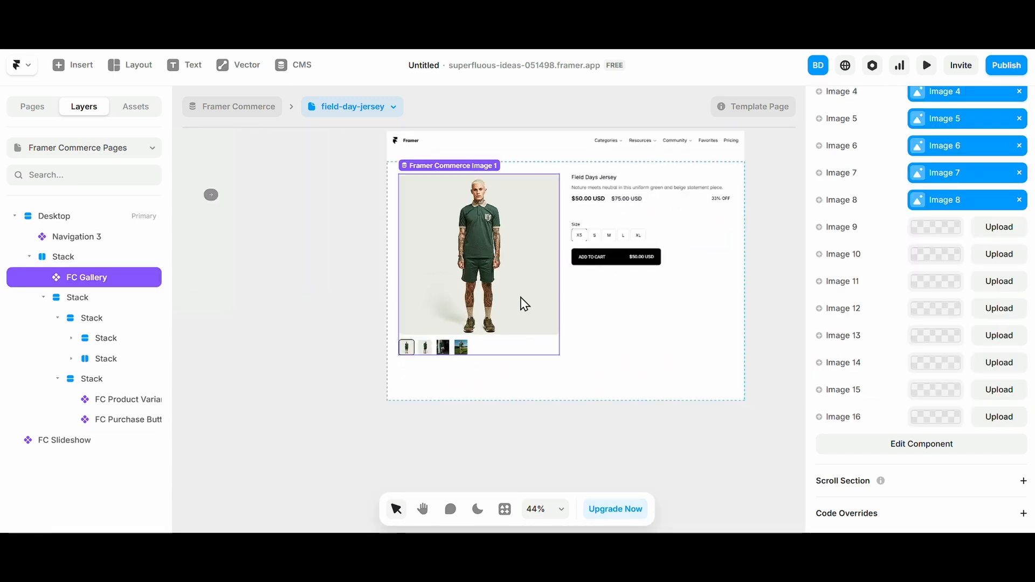
pyautogui.scroll(2, 525, 316)
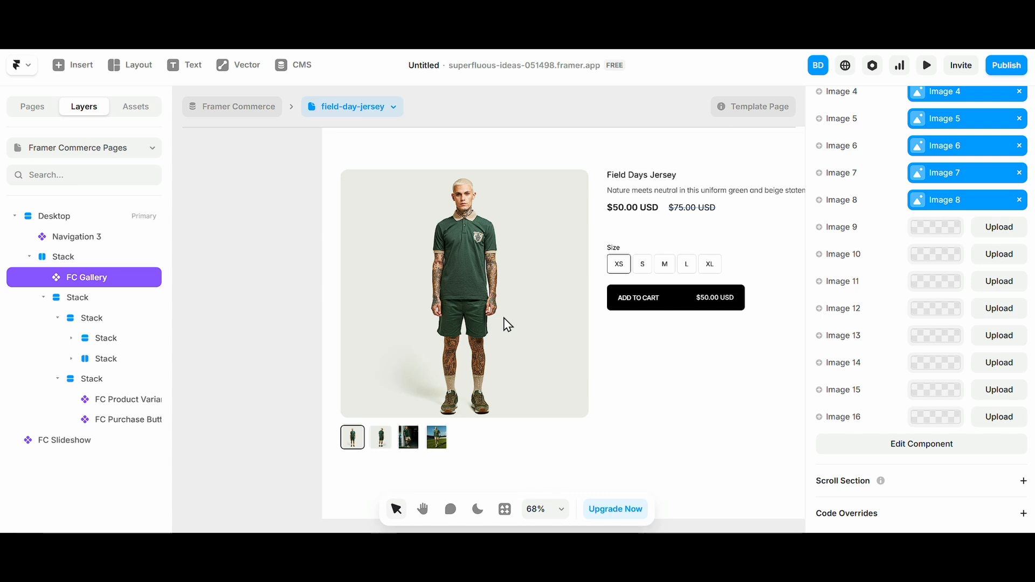
pyautogui.scroll(1, 505, 319)
pyautogui.scroll(-1, 380, 322)
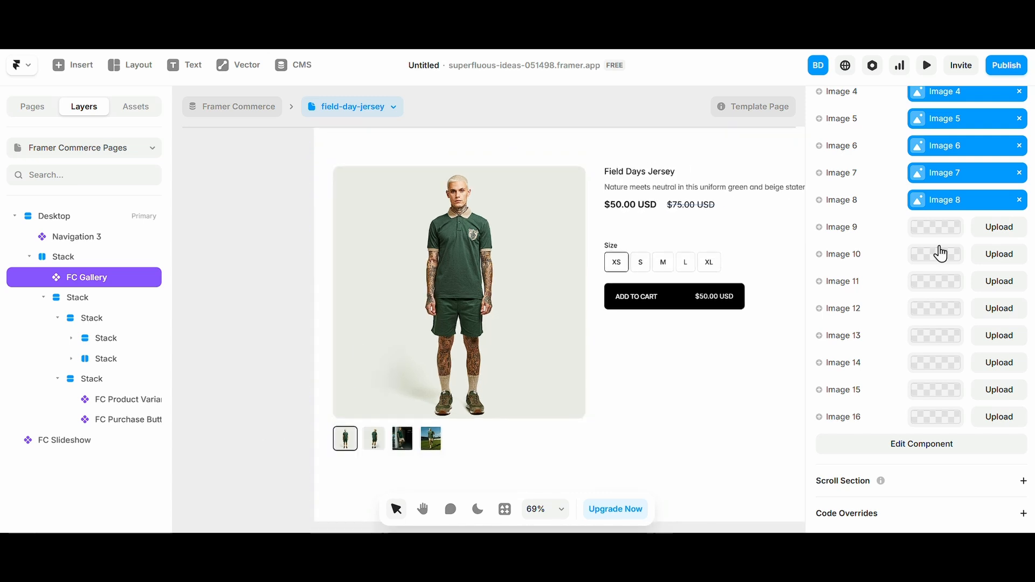
# - Set the height of the stack holding the product details to Fill
pyautogui.scroll(3, 922, 253)
pyautogui.scroll(-3, 948, 353)
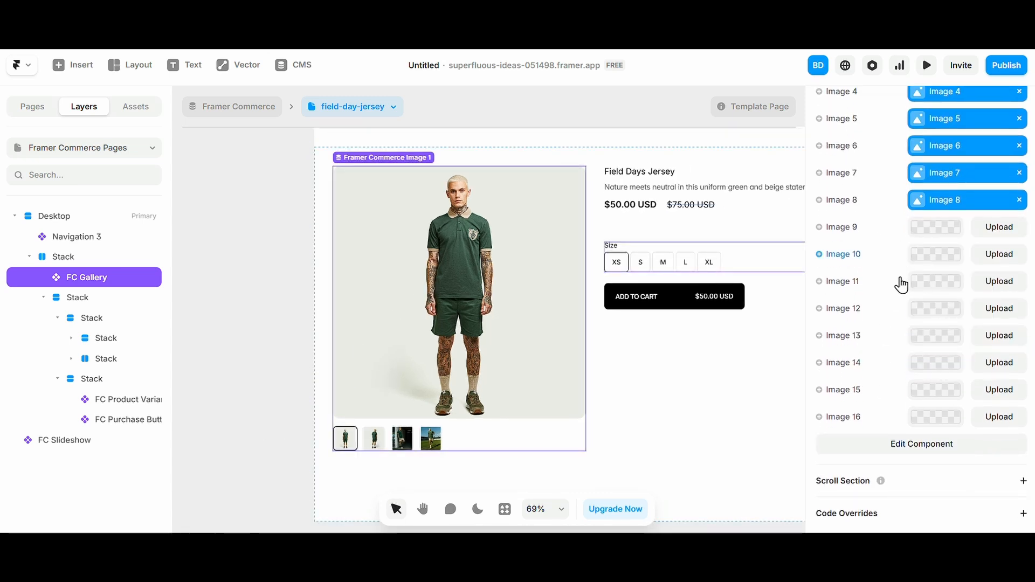
pyautogui.click(707, 293)
pyautogui.click(758, 267)
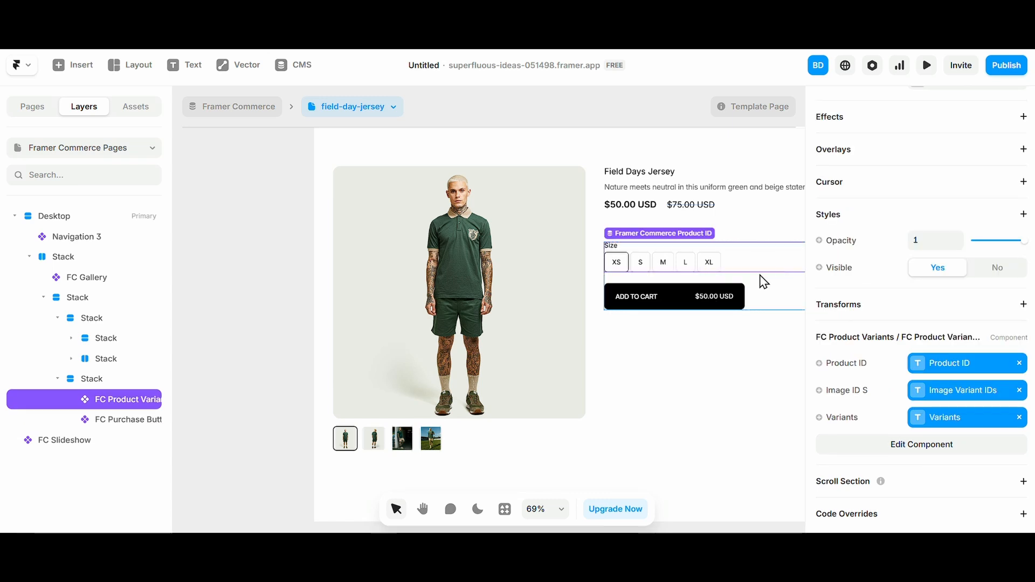
pyautogui.click(769, 289)
pyautogui.click(700, 229)
pyautogui.hscroll(2, 425, 341)
pyautogui.scroll(-2, 420, 343)
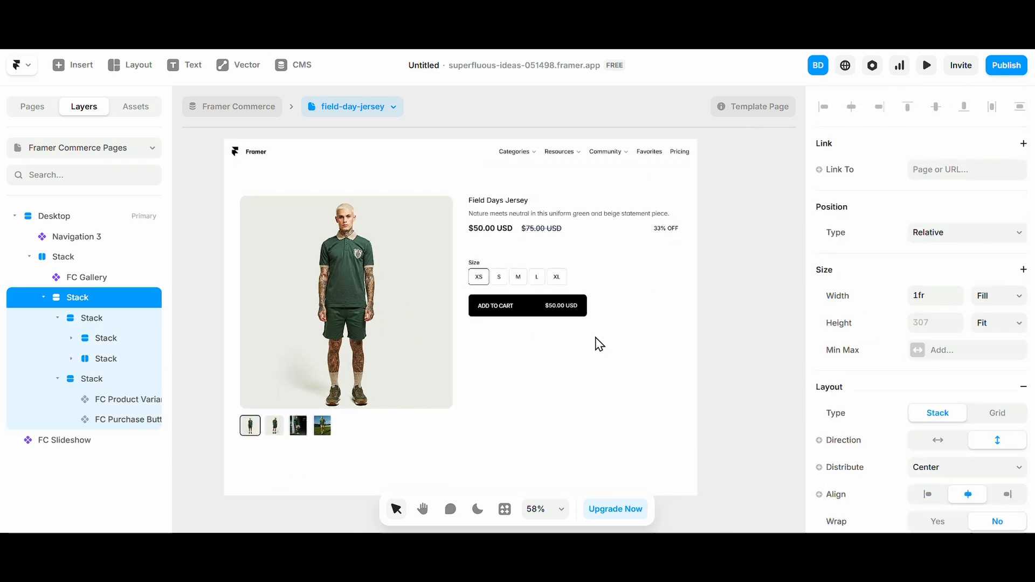
pyautogui.click(1019, 327)
pyautogui.click(997, 372)
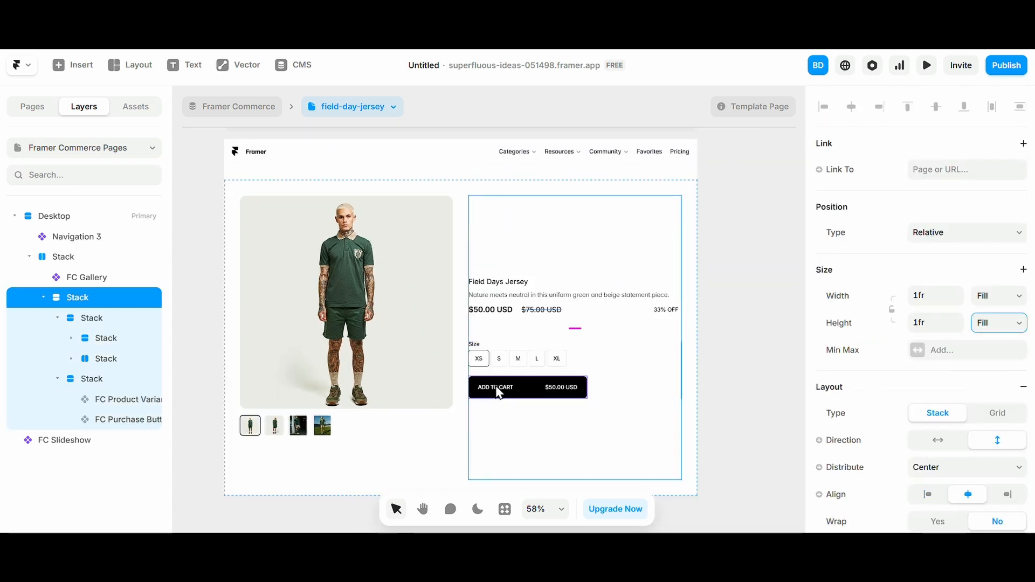
# - Return the product details stack's height to Fit Content after checking it against the gallery
pyautogui.scroll(-3, 873, 441)
pyautogui.click(418, 418)
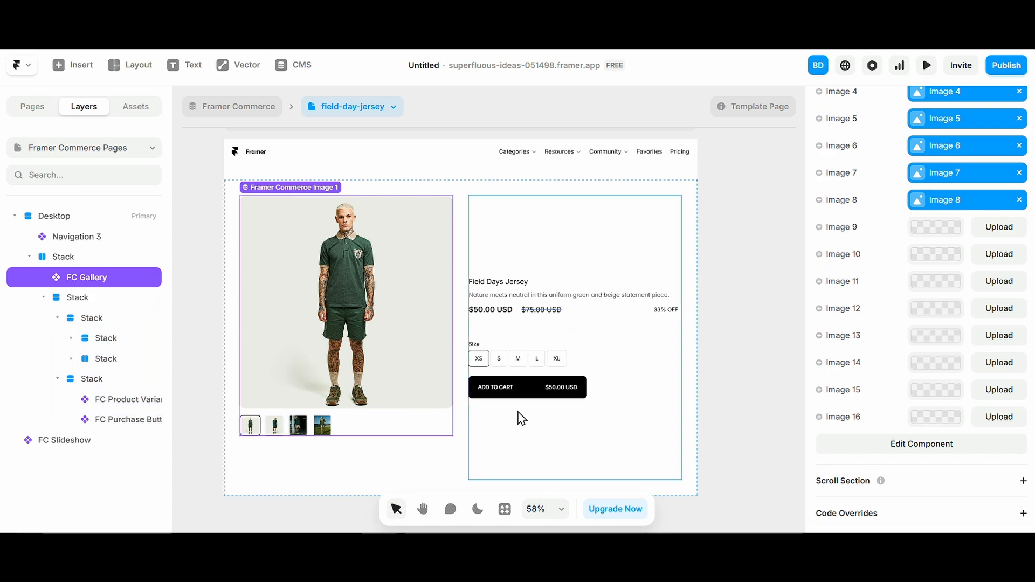
pyautogui.click(316, 455)
pyautogui.click(536, 422)
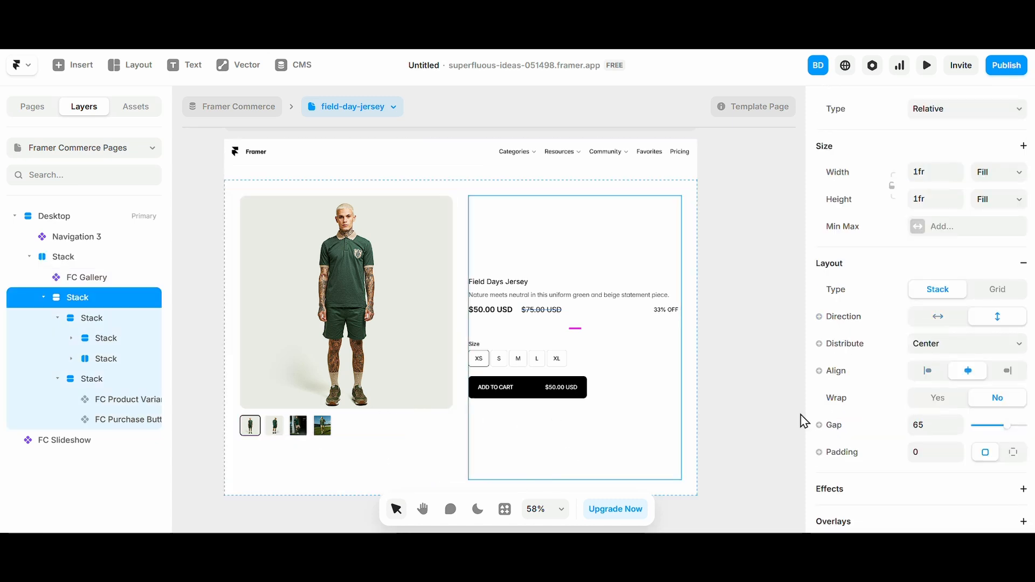
pyautogui.click(1000, 199)
pyautogui.click(996, 267)
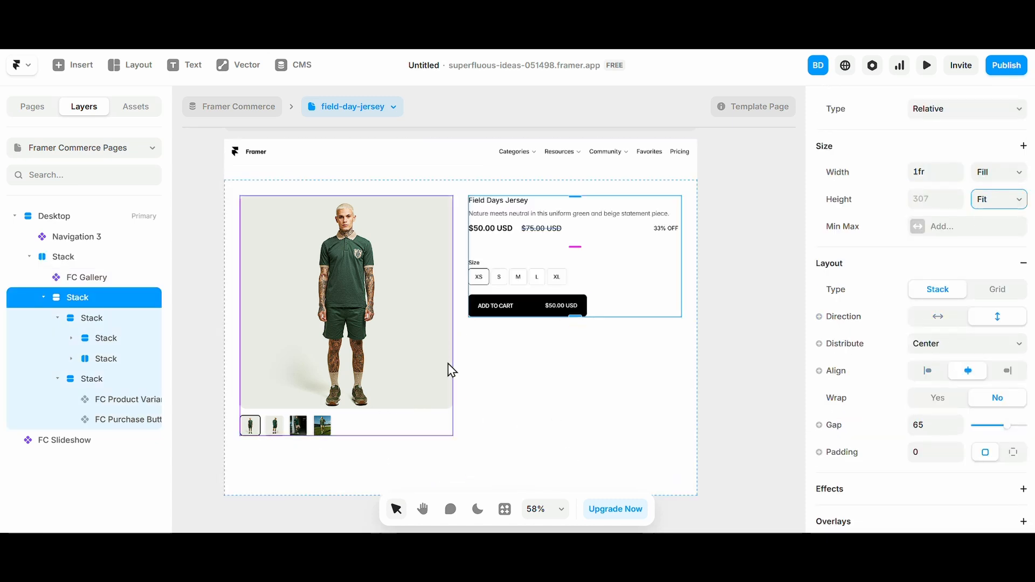
# - Set the height of the outer stack containing the gallery and product details to Fit Content
pyautogui.click(396, 395)
pyautogui.click(1000, 158)
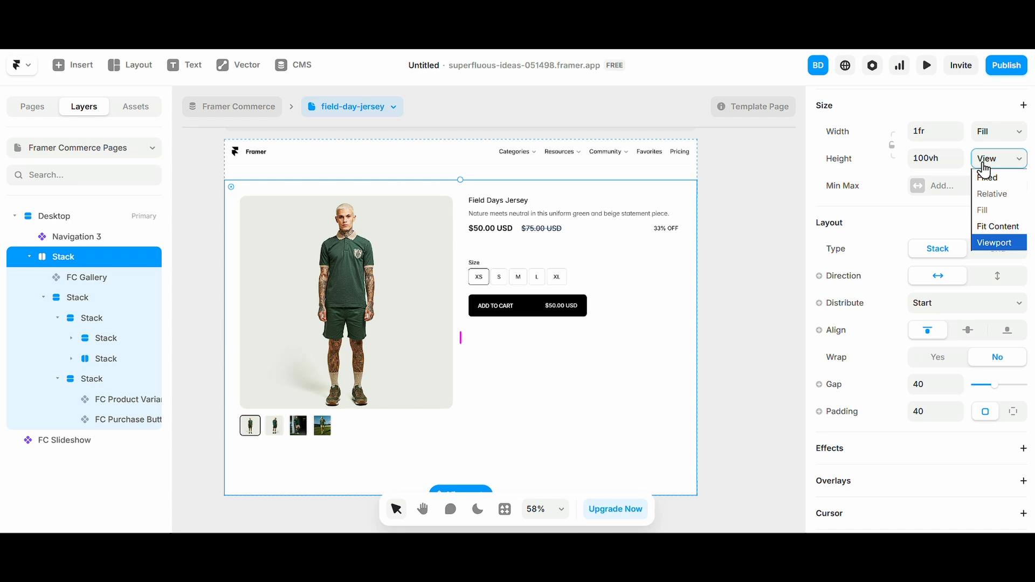
pyautogui.click(982, 225)
pyautogui.click(543, 265)
pyautogui.click(545, 256)
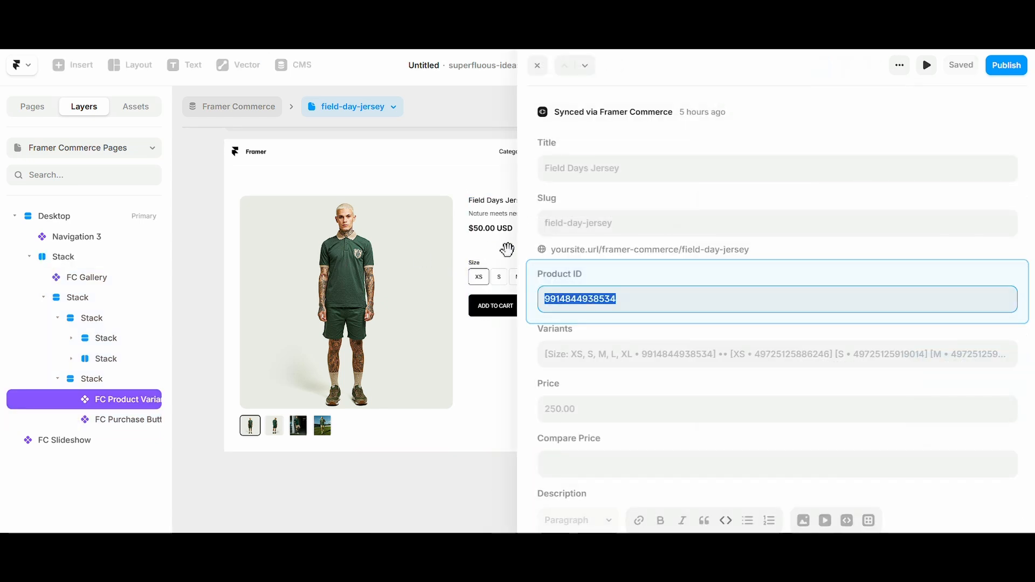
pyautogui.press('Escape')
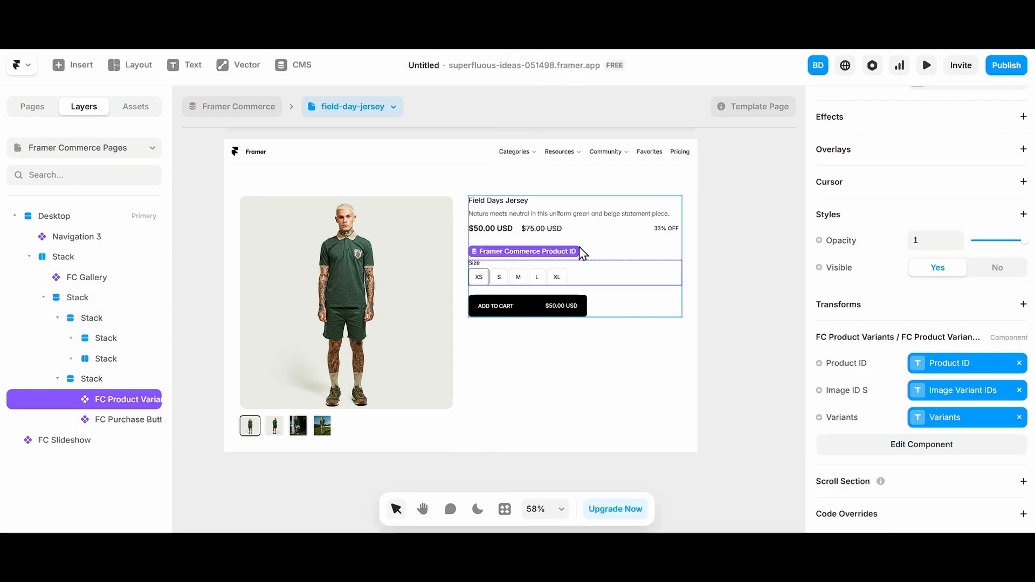
# - Set the product details stack's height to Fill and its distribution to Space Between
pyautogui.click(577, 248)
pyautogui.click(1013, 332)
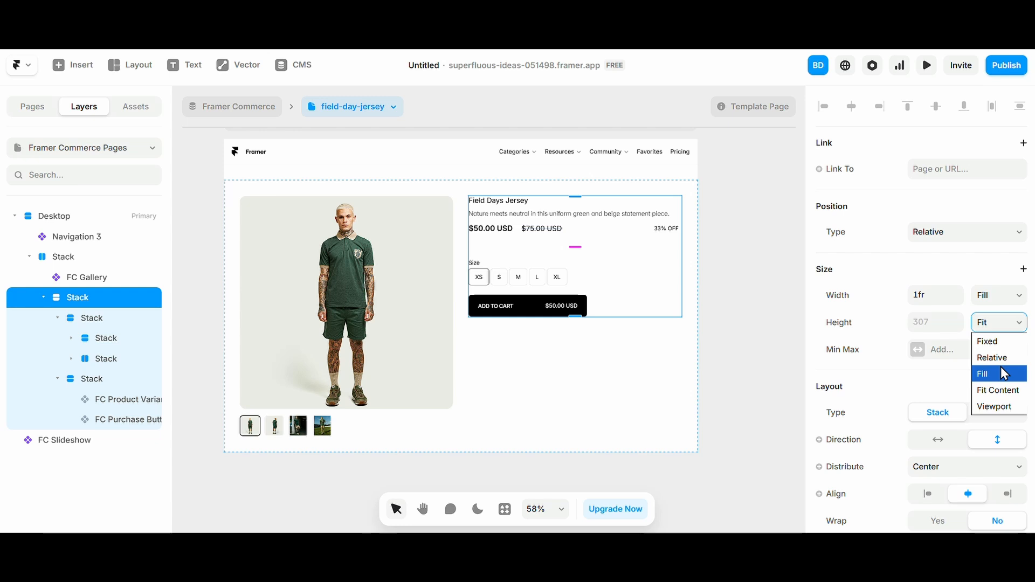
pyautogui.click(1000, 370)
pyautogui.scroll(-4, 957, 299)
pyautogui.scroll(-5, 957, 300)
pyautogui.click(949, 309)
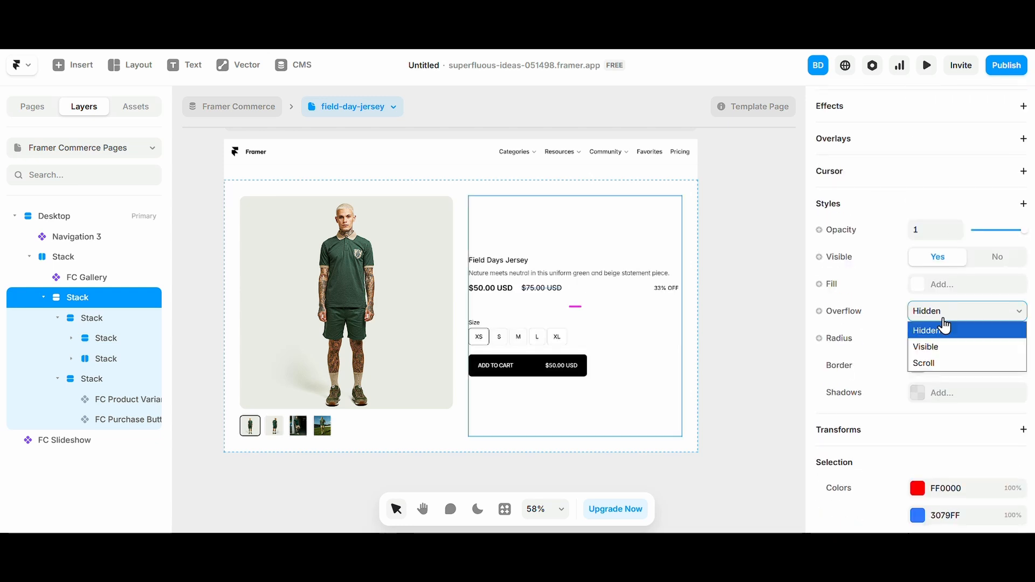
pyautogui.click(941, 313)
pyautogui.scroll(-3, 941, 323)
pyautogui.scroll(8, 940, 337)
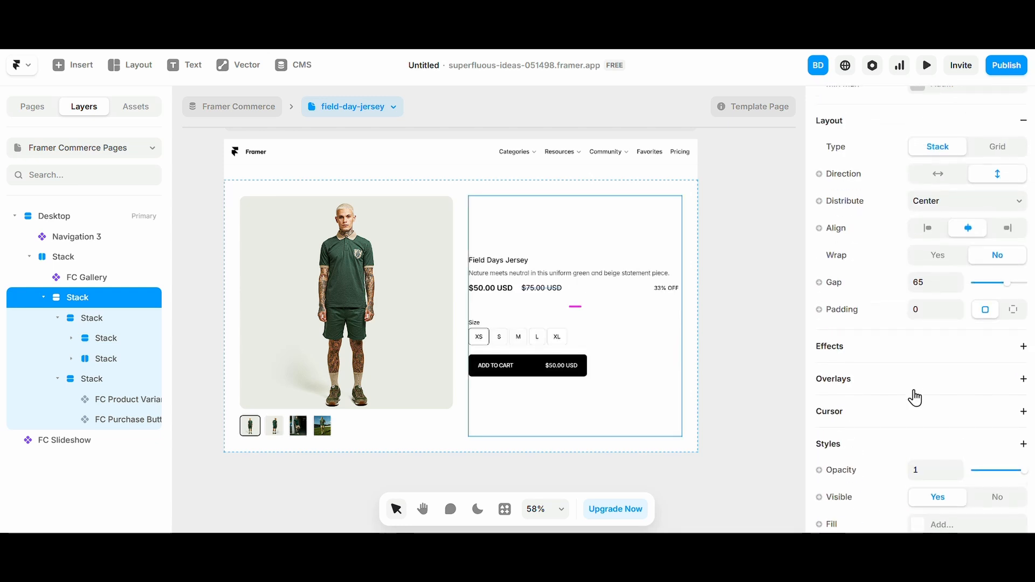
pyautogui.click(945, 239)
pyautogui.click(943, 296)
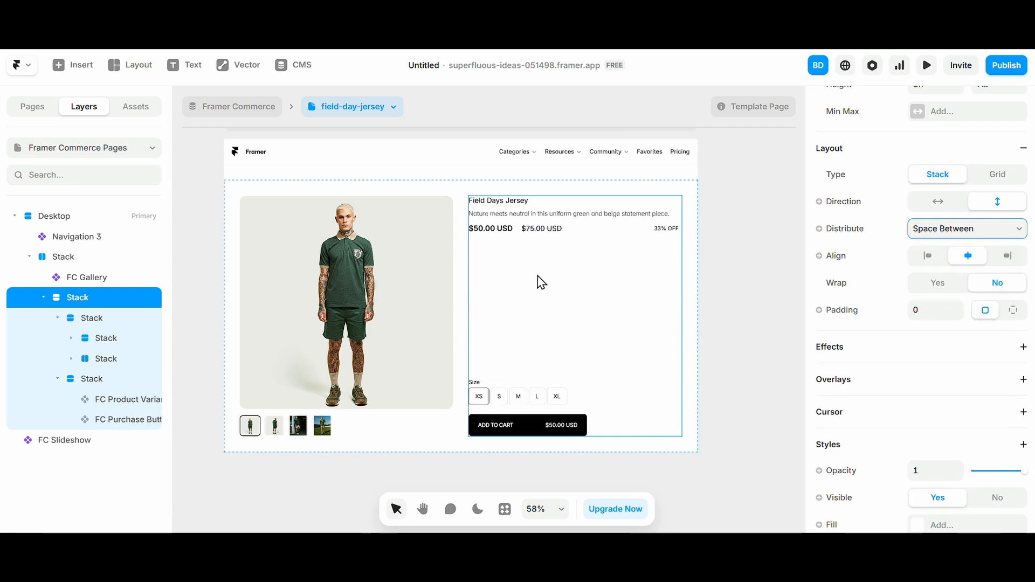
# - Increase the gap between the size selector and the purchase button to 116
pyautogui.click(531, 431)
pyautogui.scroll(3, 599, 430)
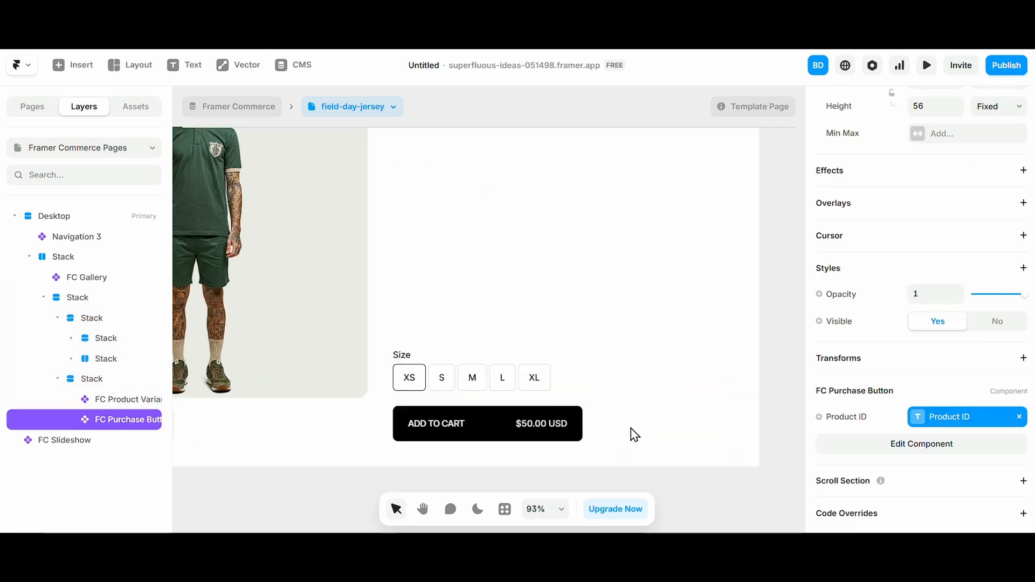
pyautogui.click(624, 434)
pyautogui.click(501, 393)
pyautogui.click(561, 399)
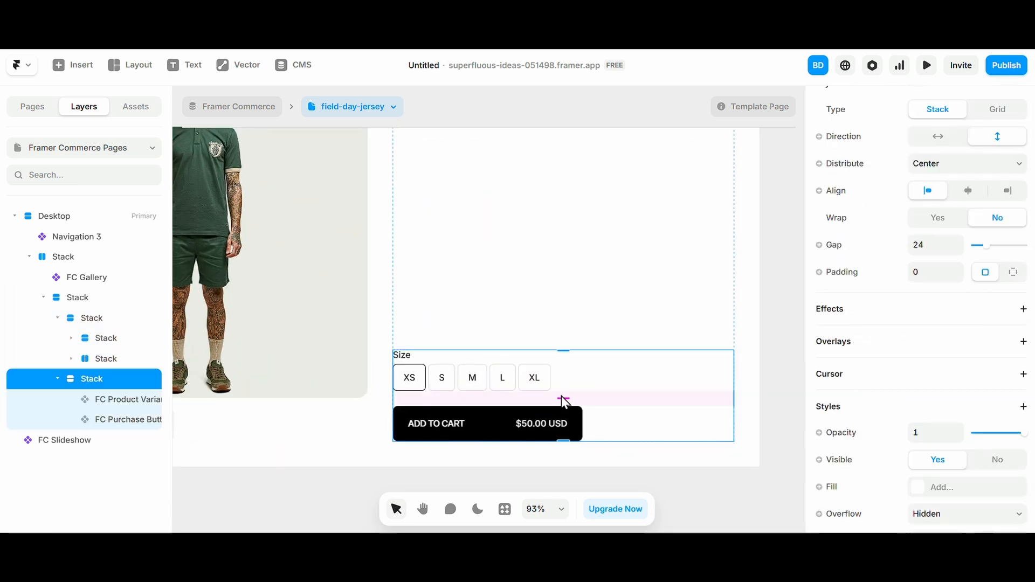
pyautogui.moveTo(561, 399); pyautogui.dragTo(570, 457)
# - Insert the Framer Commerce Inventory Counter component and place it between the size selector and the purchase button
pyautogui.click(505, 512)
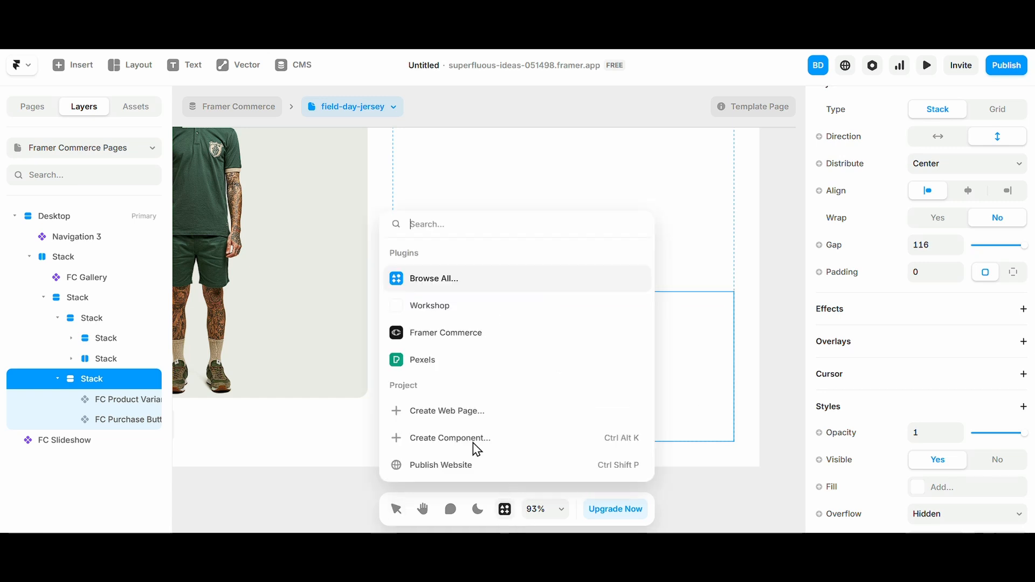
pyautogui.click(452, 342)
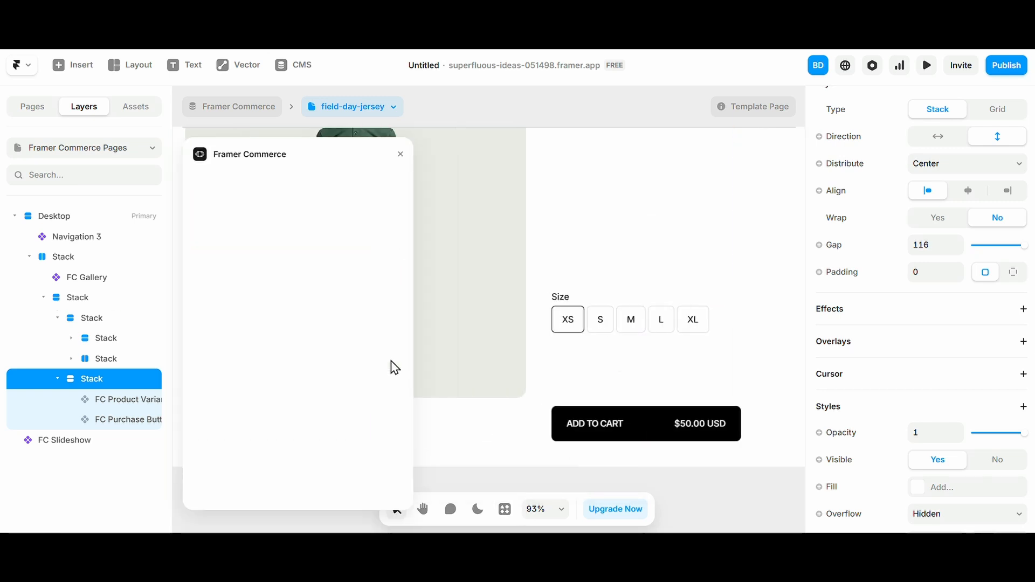
pyautogui.click(279, 358)
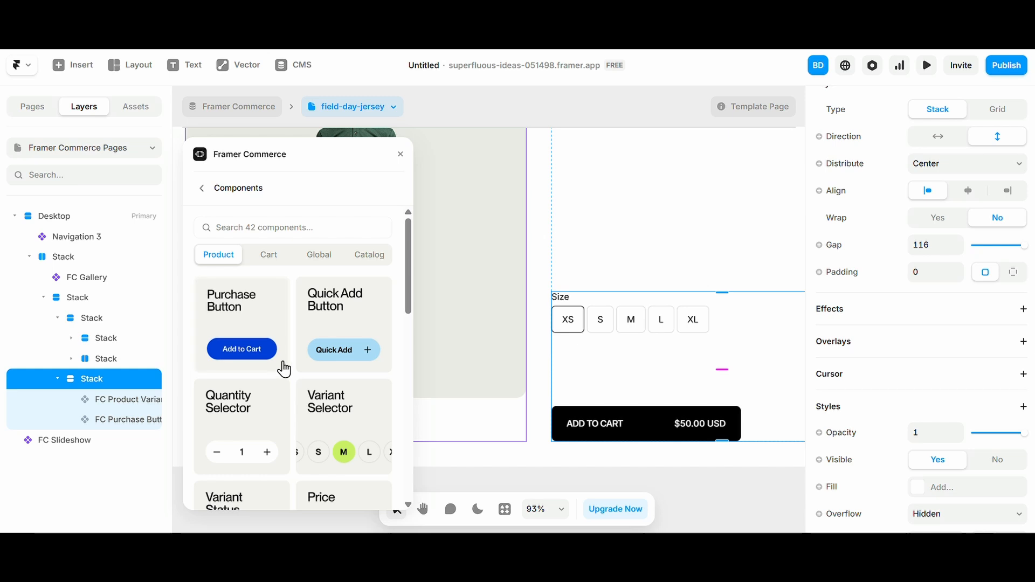
pyautogui.scroll(-7, 313, 354)
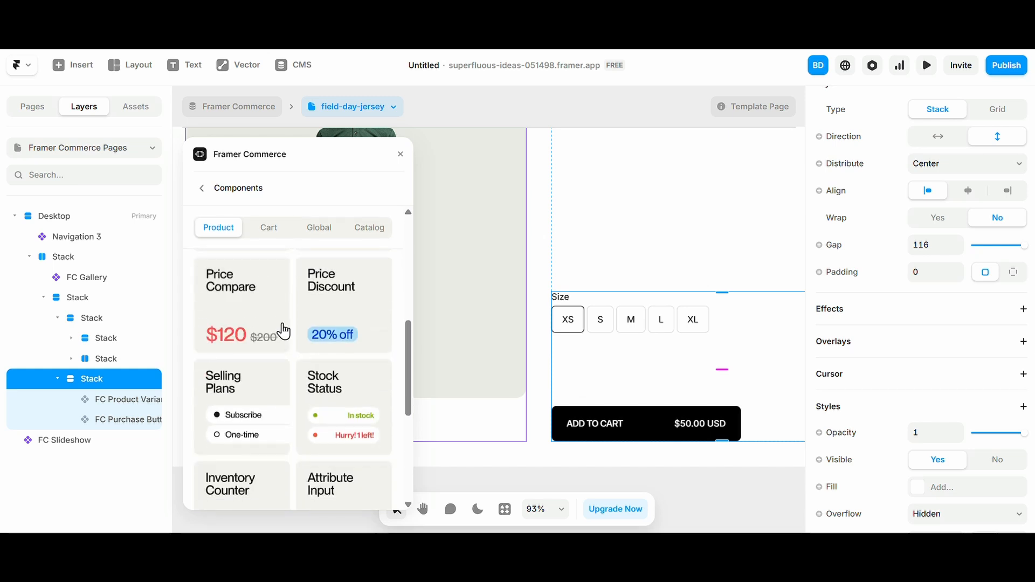
pyautogui.scroll(-2, 284, 334)
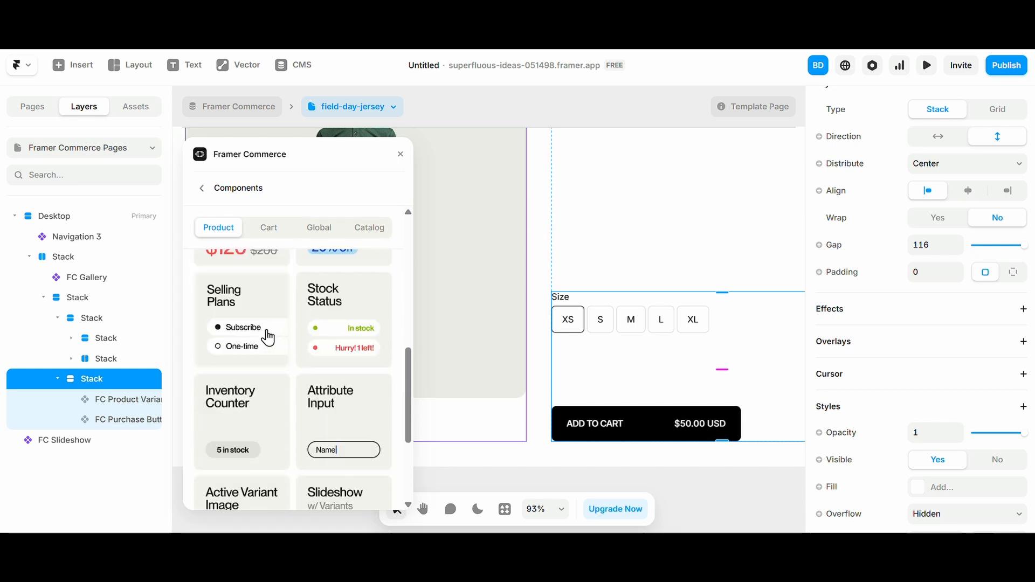
pyautogui.scroll(-6, 266, 305)
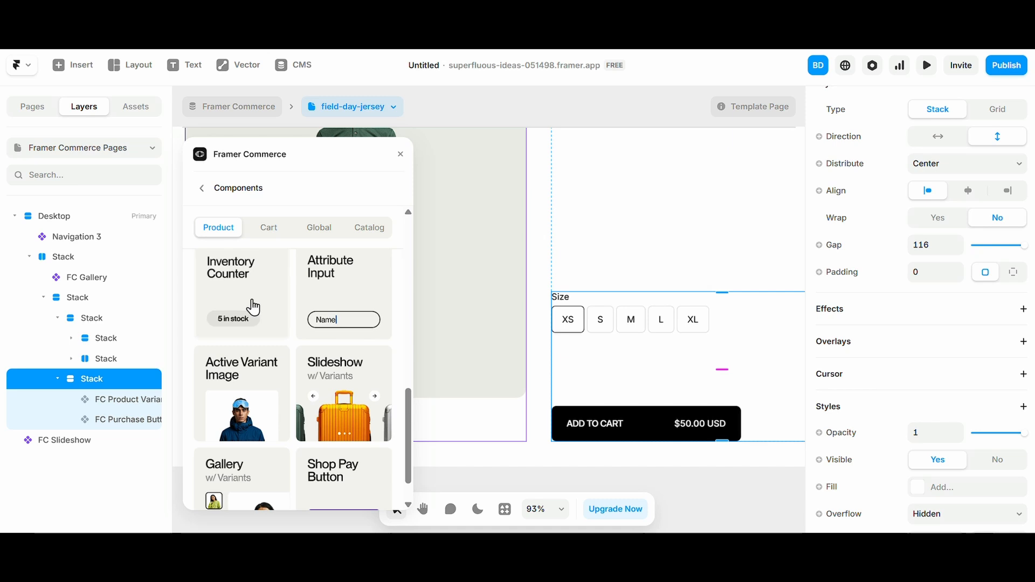
pyautogui.click(256, 306)
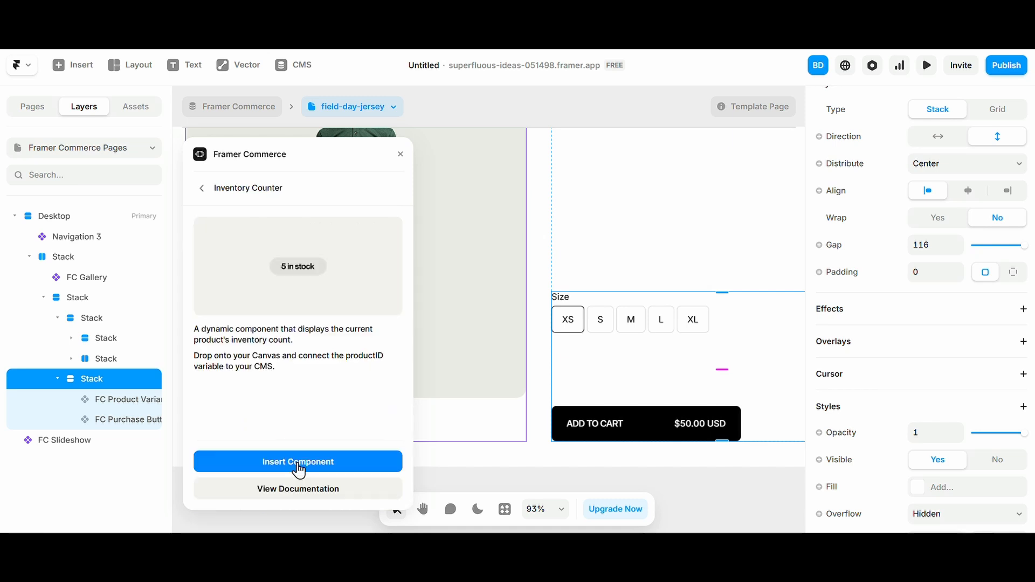
pyautogui.click(296, 462)
pyautogui.scroll(-5, 516, 241)
pyautogui.moveTo(448, 280); pyautogui.dragTo(537, 448)
pyautogui.hscroll(3, 525, 238)
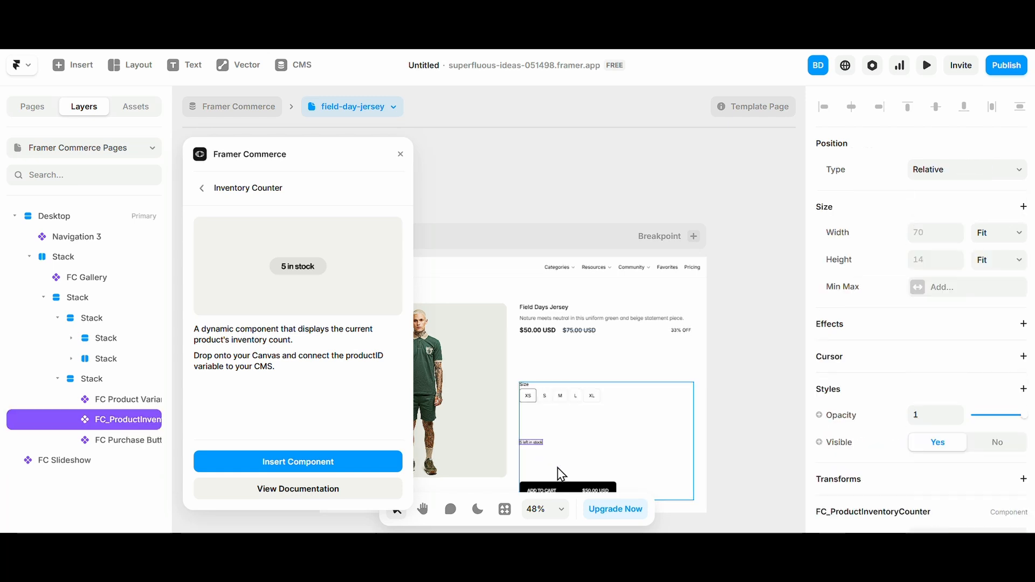
# - Wrap the size selector and inventory counter in their own stack and align its contents left
pyautogui.scroll(3, 557, 467)
pyautogui.keyDown('shift'); pyautogui.click(538, 373); pyautogui.keyUp('shift')
pyautogui.hotkey('ctrl', 'alt', 'Return')
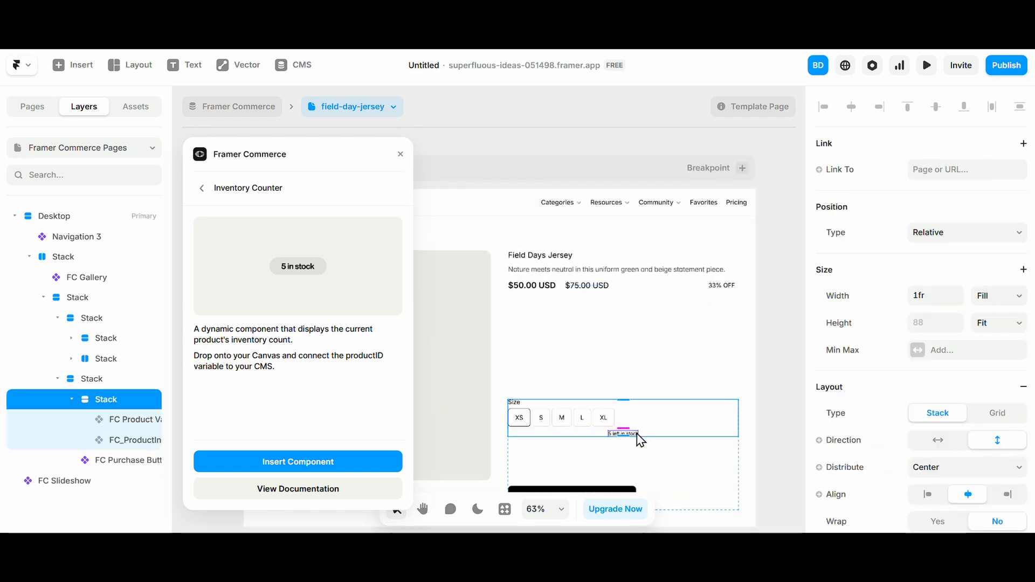
pyautogui.click(927, 494)
# - Review the inventory counter's text settings and connect its Product ID to the CMS Product ID field
pyautogui.scroll(3, 473, 447)
pyautogui.click(555, 431)
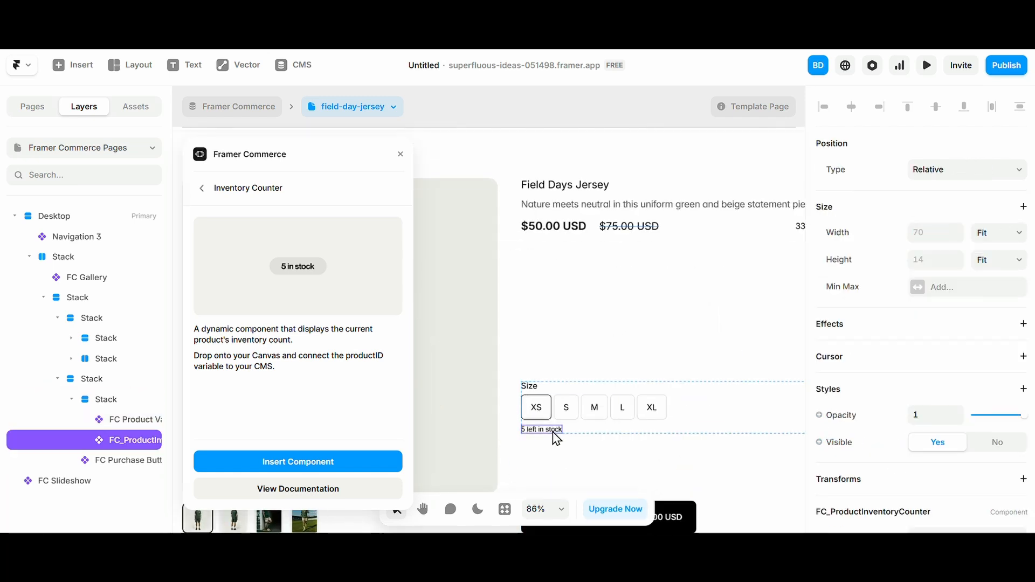
pyautogui.scroll(-5, 937, 445)
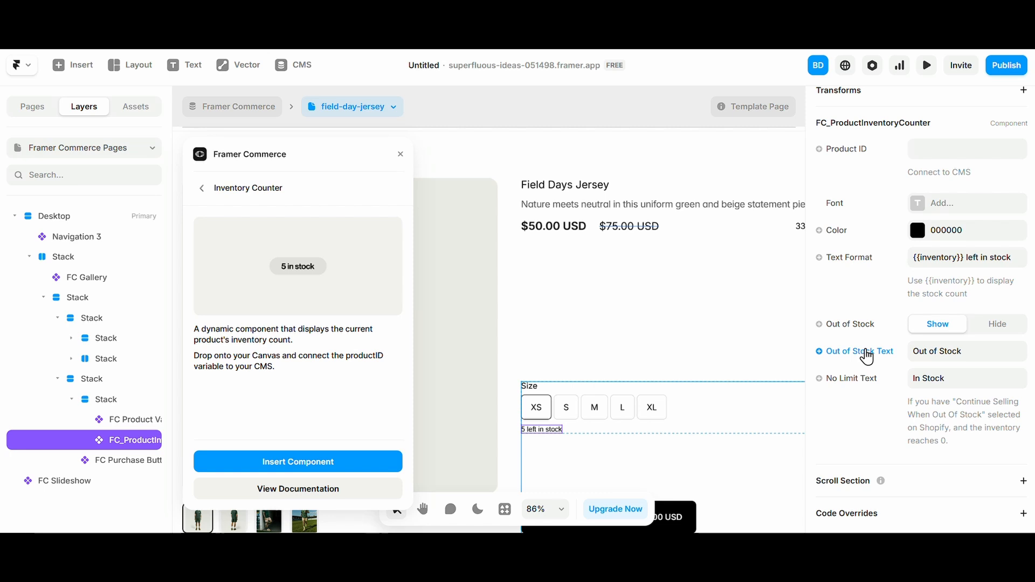
pyautogui.scroll(2, 889, 362)
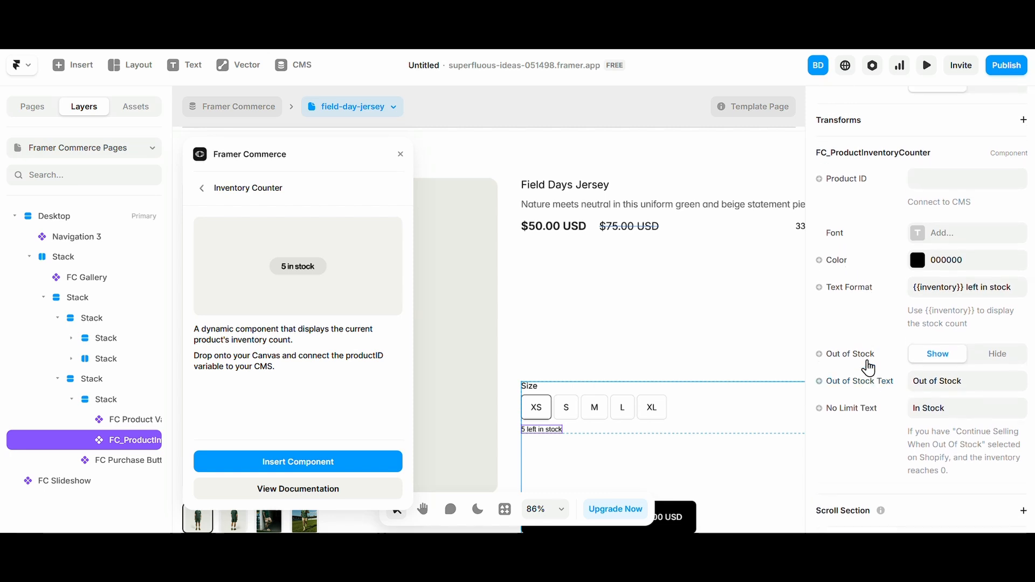
pyautogui.scroll(1, 911, 335)
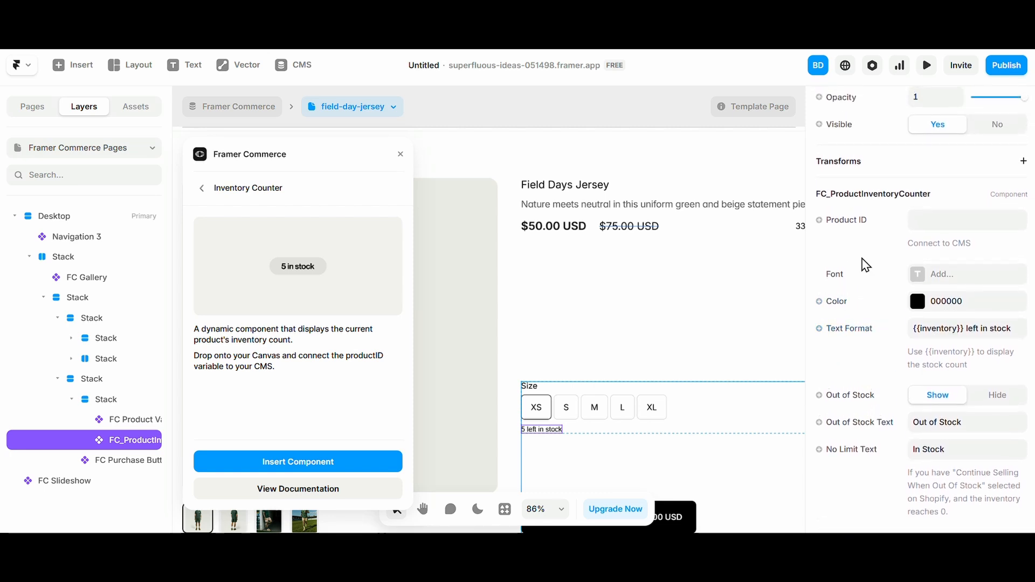
pyautogui.click(845, 220)
pyautogui.moveTo(860, 277)
pyautogui.click(749, 151)
# - Give the inventory counter an Inter font, reduce its size slightly, and widen the gap below the size selector
pyautogui.click(917, 275)
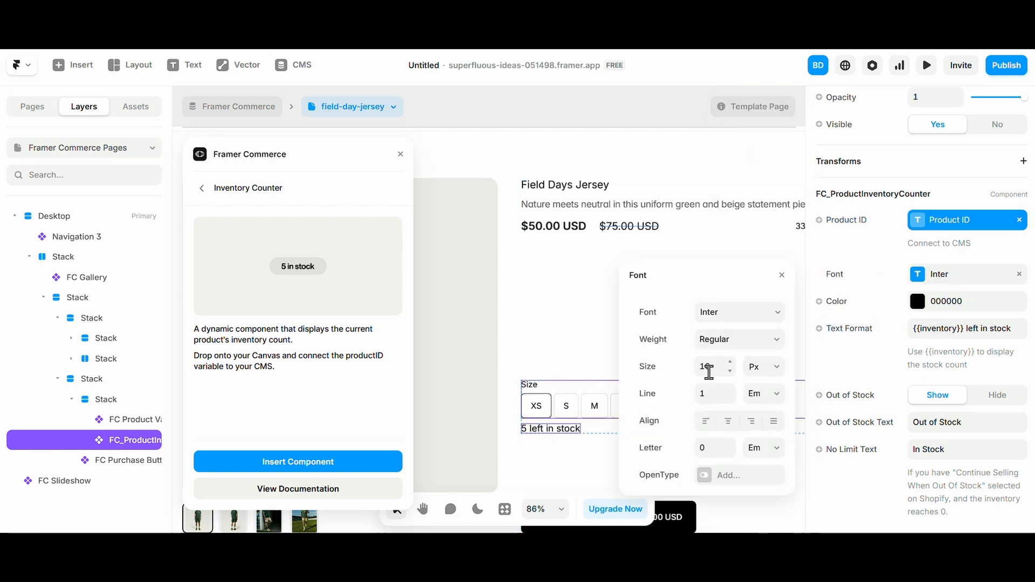
pyautogui.click(731, 373)
pyautogui.click(730, 372)
pyautogui.click(601, 430)
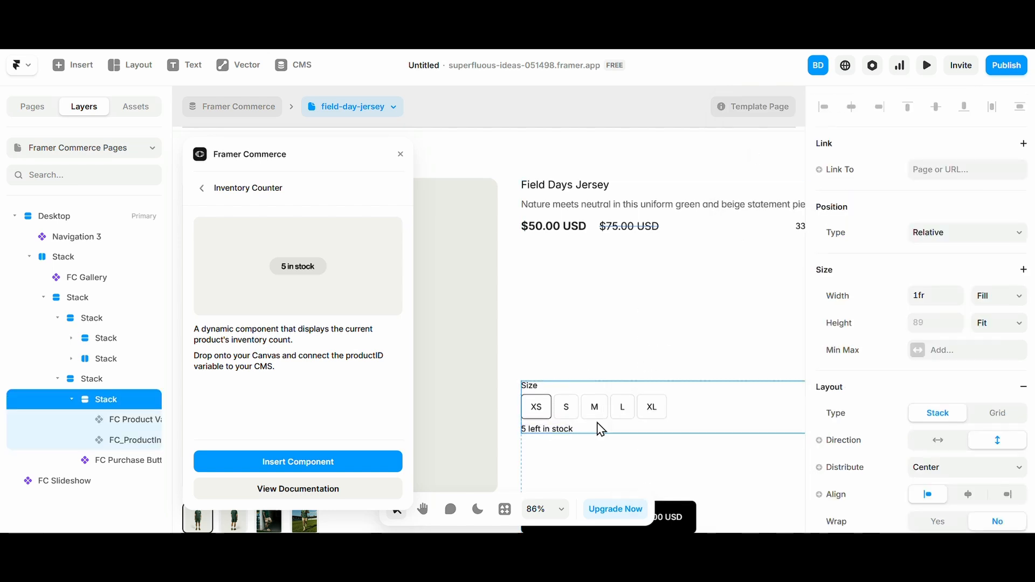
pyautogui.moveTo(678, 421); pyautogui.dragTo(678, 427)
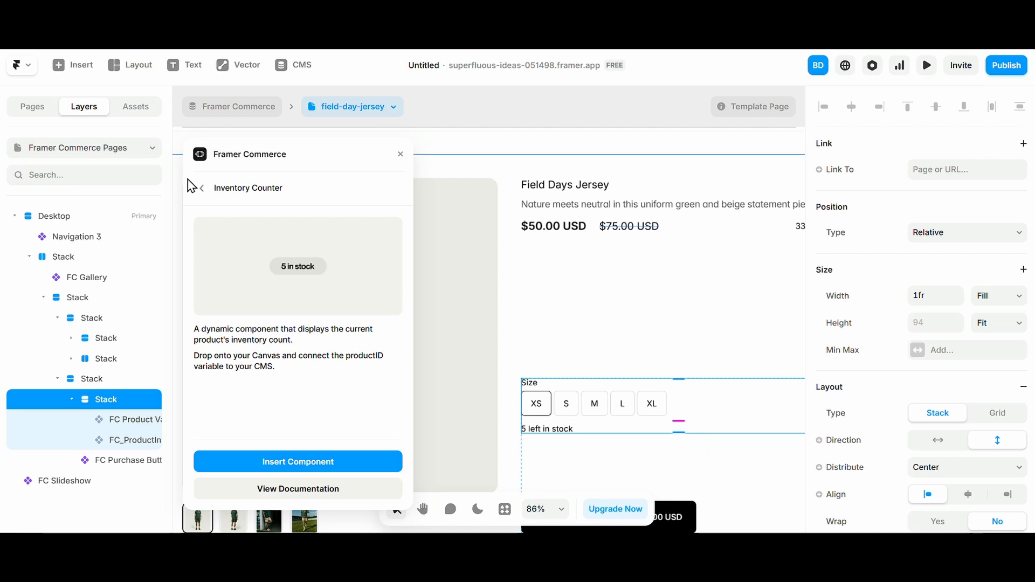
# - Insert the Framer Commerce Shop Pay Button component and place it between the inventory counter and the purchase button
pyautogui.click(202, 187)
pyautogui.scroll(-3, 264, 335)
pyautogui.scroll(-6, 266, 358)
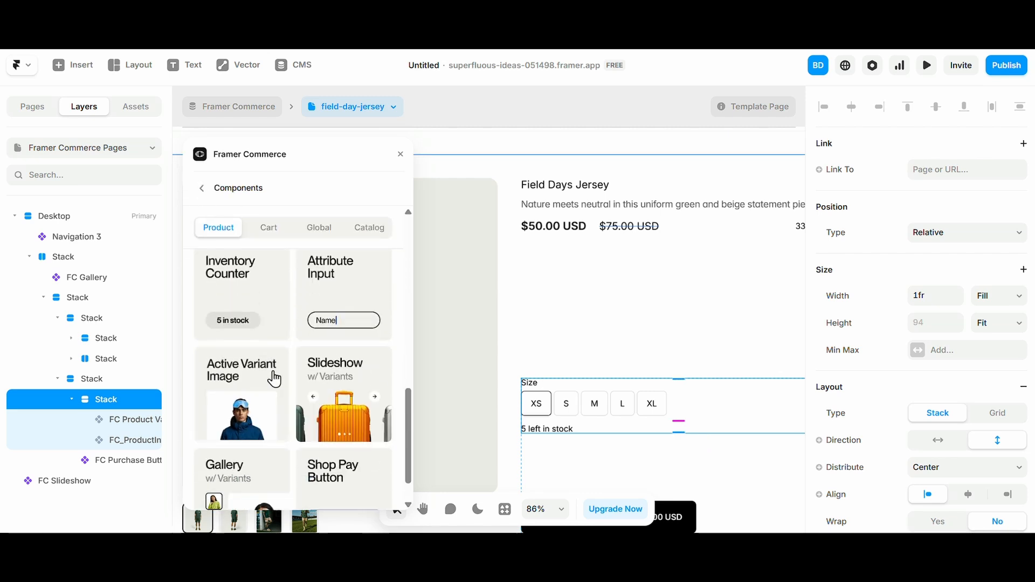
pyautogui.scroll(-2, 296, 366)
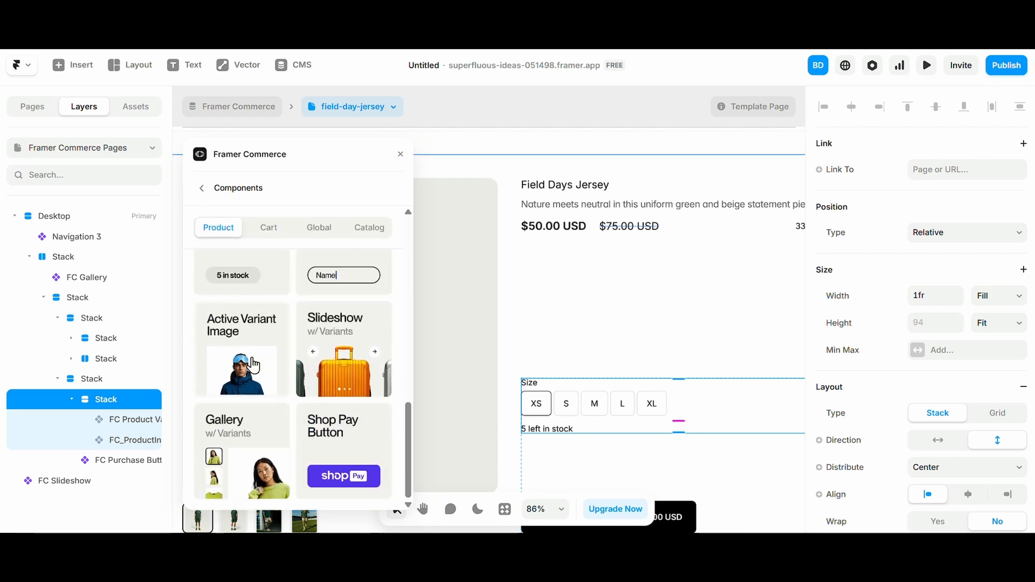
pyautogui.click(343, 463)
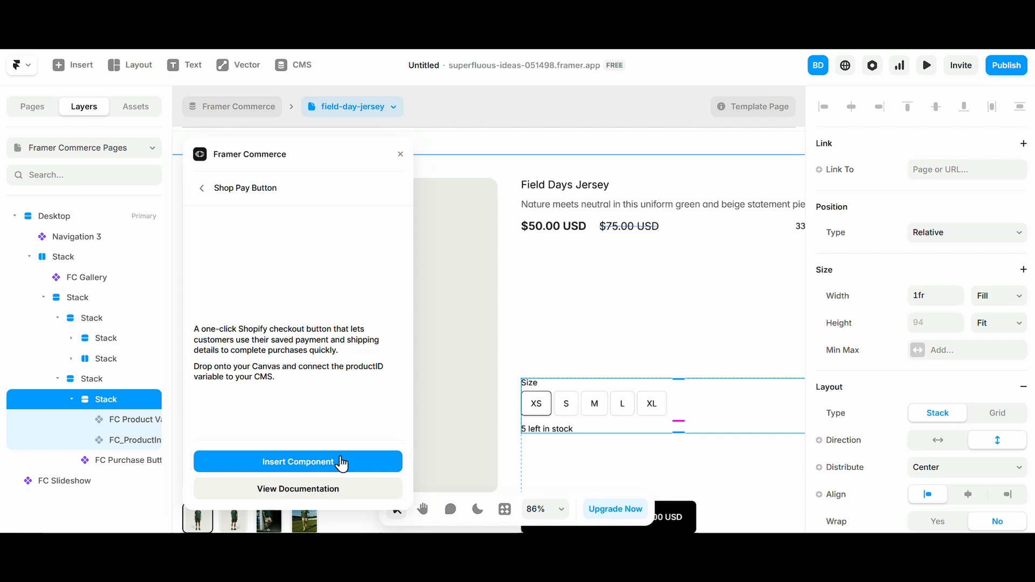
pyautogui.click(342, 464)
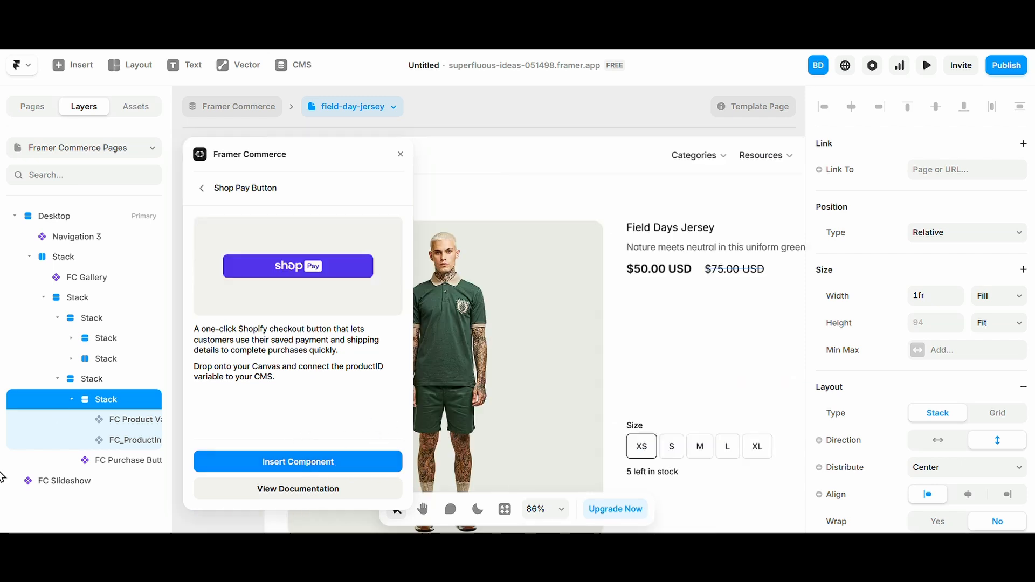
pyautogui.scroll(-5, 508, 225)
pyautogui.moveTo(488, 289); pyautogui.dragTo(689, 350)
# - Wrap the Shop Pay and purchase buttons in their own stack and set its direction to horizontal
pyautogui.scroll(2, 686, 349)
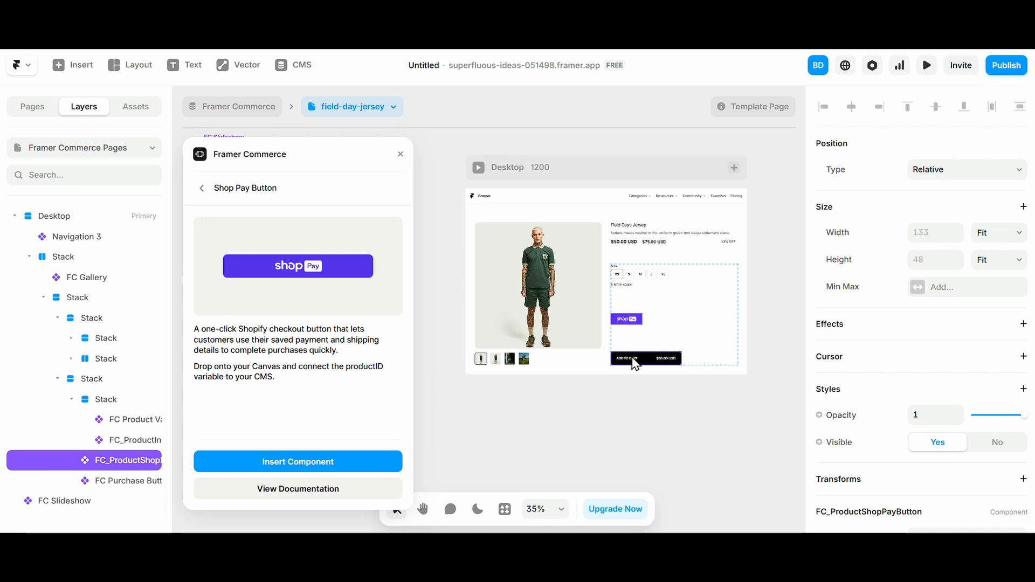
pyautogui.scroll(3, 636, 361)
pyautogui.keyDown('shift'); pyautogui.click(638, 362); pyautogui.keyUp('shift')
pyautogui.hotkey('ctrl', 'alt', 'Return')
pyautogui.click(940, 439)
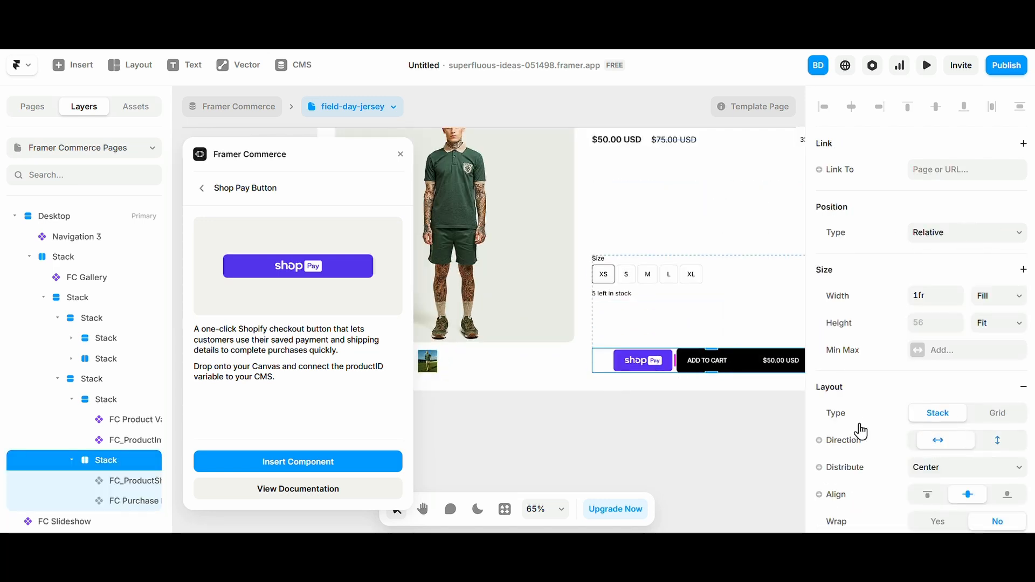
# - Set the width of both checkout buttons to Fill and move the Add to Cart button ahead of the Shop Pay button
pyautogui.click(691, 349)
pyautogui.keyDown('shift'); pyautogui.click(658, 364); pyautogui.keyUp('shift')
pyautogui.click(998, 237)
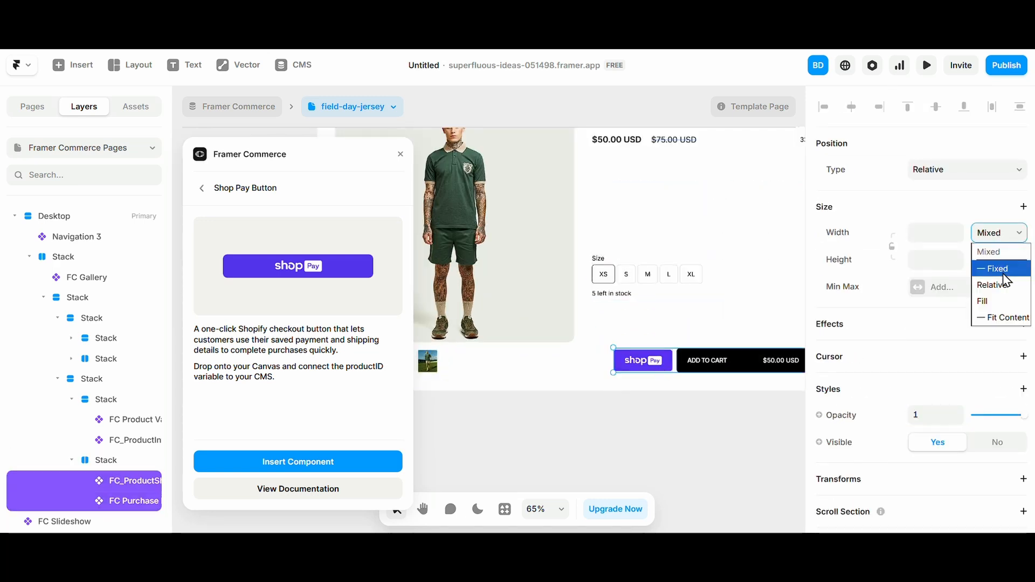
pyautogui.click(996, 301)
pyautogui.click(698, 418)
pyautogui.click(728, 371)
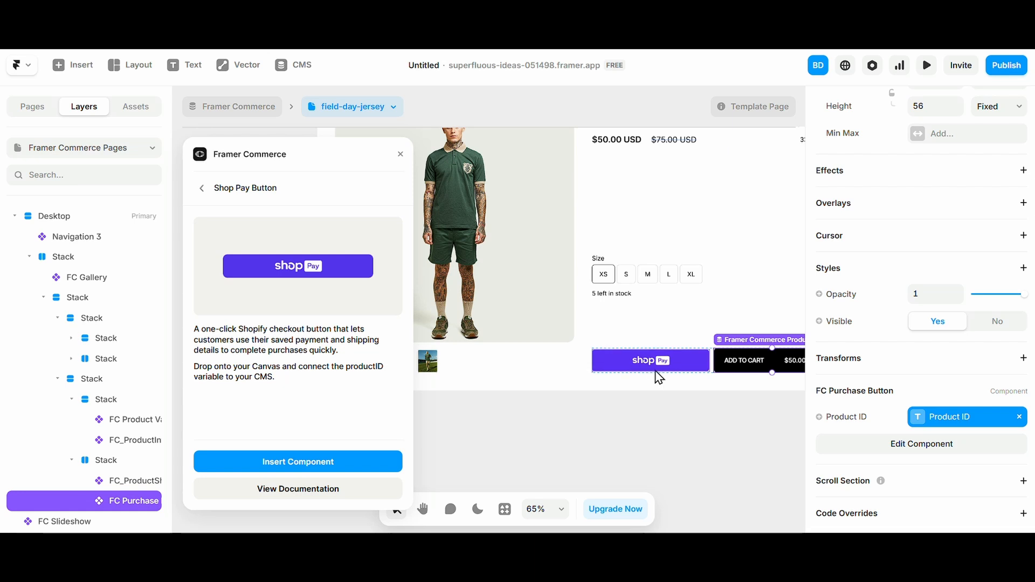
pyautogui.moveTo(655, 370); pyautogui.dragTo(652, 364)
# - Set the Add to Cart button's height to Fill within the button stack
pyautogui.scroll(3, 651, 360)
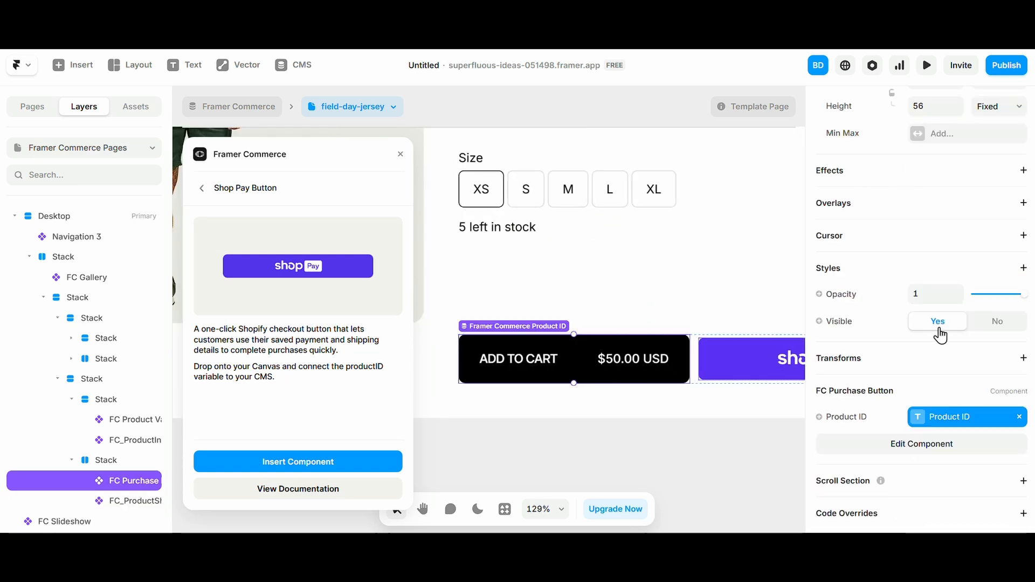
pyautogui.scroll(3, 965, 318)
pyautogui.click(998, 259)
pyautogui.click(989, 325)
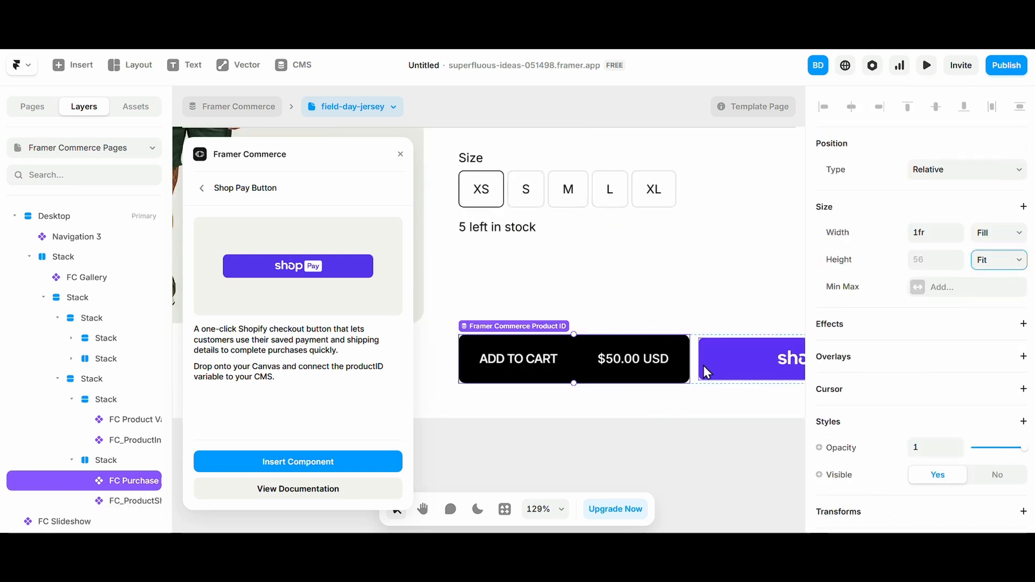
pyautogui.click(729, 372)
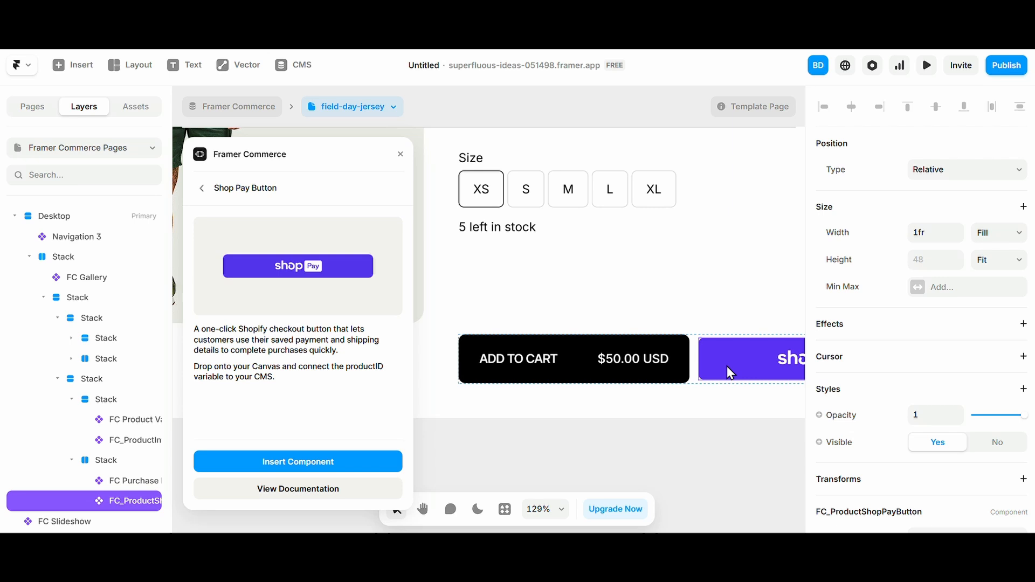
pyautogui.click(624, 381)
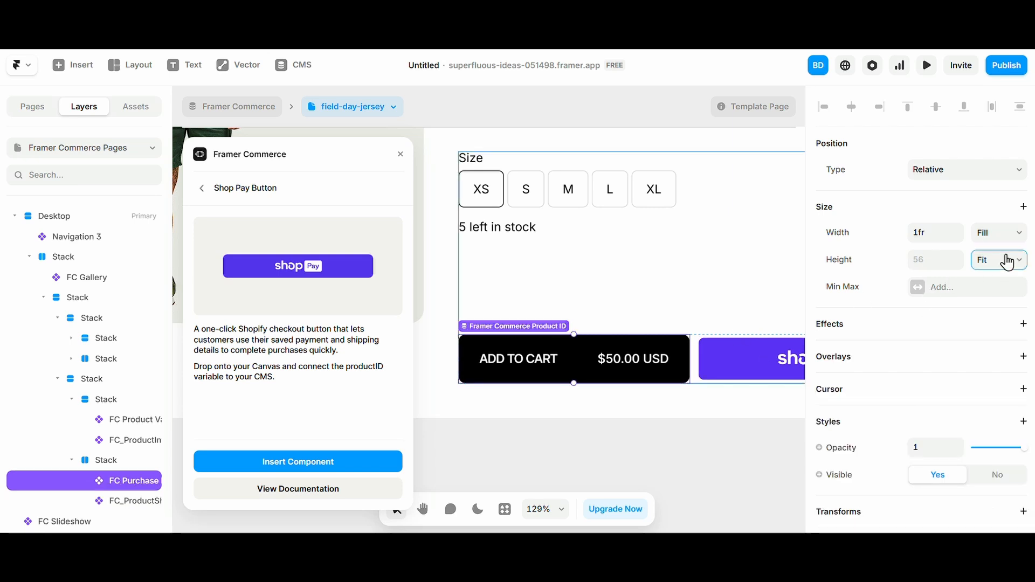
pyautogui.click(1007, 262)
pyautogui.click(997, 311)
# - Try White on Black for the Shop Pay button, and set its color to Purple on White
pyautogui.click(700, 360)
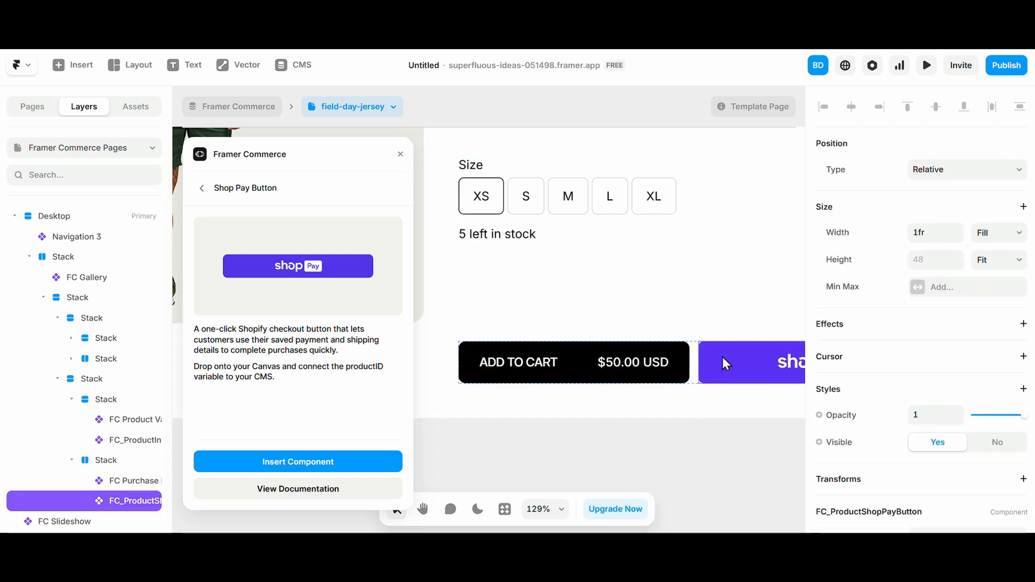
pyautogui.scroll(-5, 947, 410)
pyautogui.click(969, 374)
pyautogui.hscroll(2, 492, 461)
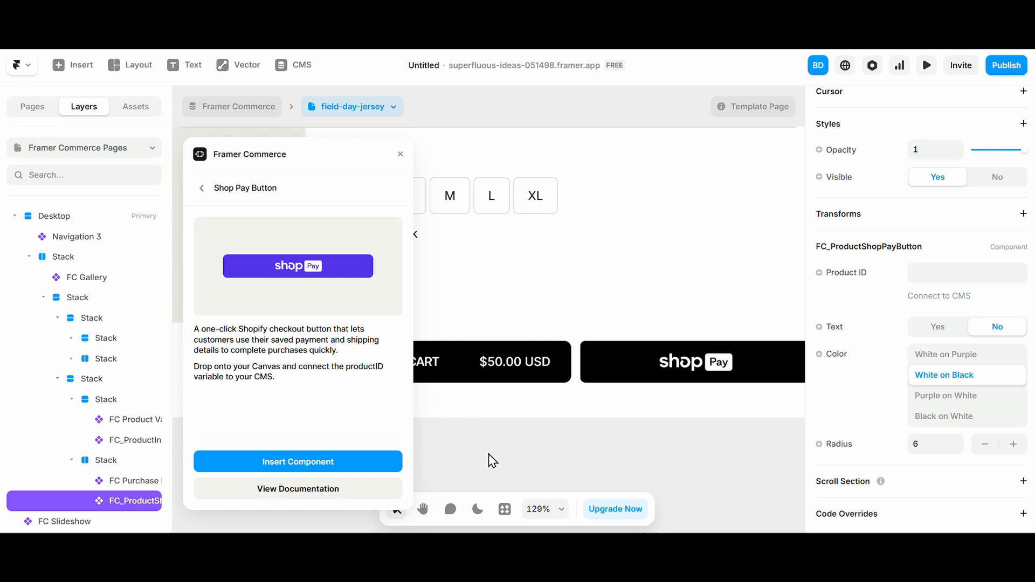
pyautogui.click(965, 396)
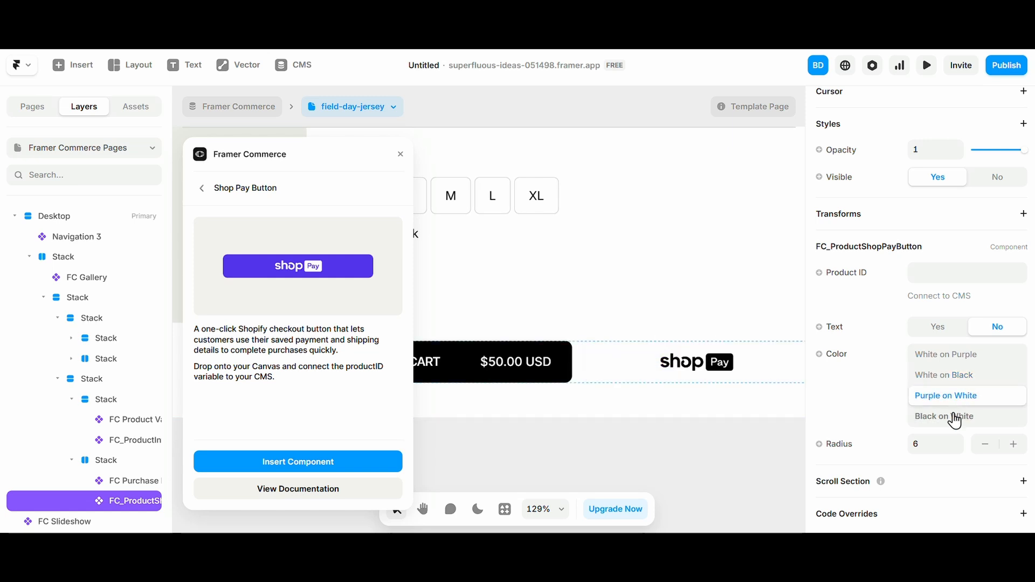
pyautogui.keyDown('ctrl'); pyautogui.scroll(-5, 661, 406); pyautogui.keyUp('ctrl')
pyautogui.click(645, 456)
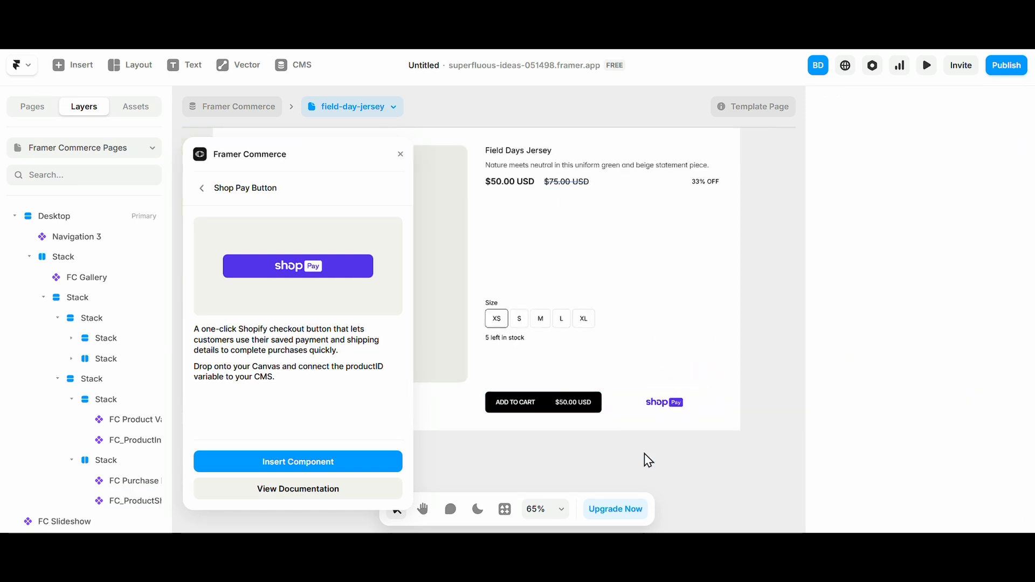
# - Connect the Shop Pay button's Product ID to the CMS Product ID field, like the purchase button's
pyautogui.click(561, 413)
pyautogui.scroll(-3, 987, 431)
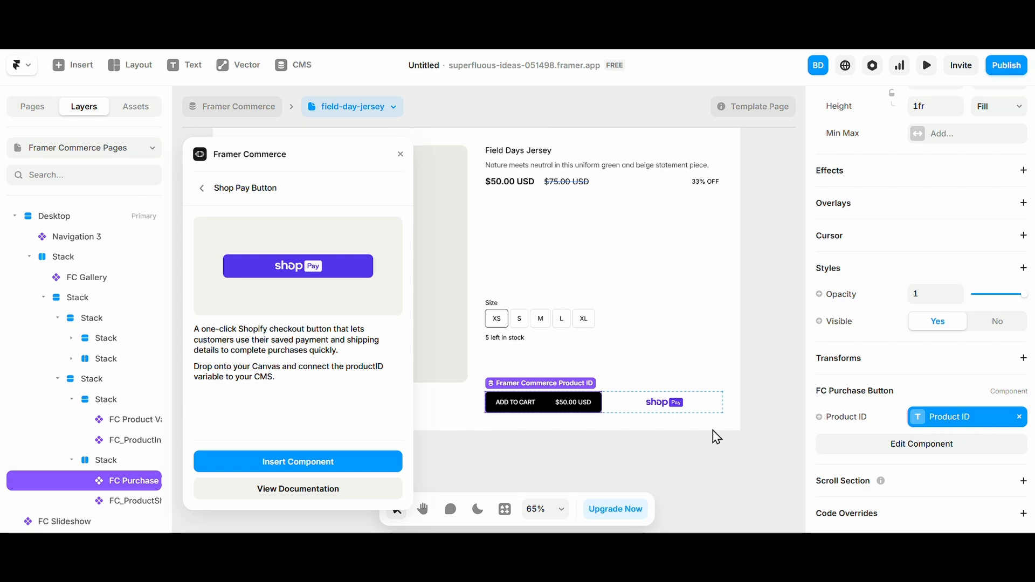
pyautogui.click(627, 409)
pyautogui.click(858, 278)
pyautogui.moveTo(861, 327)
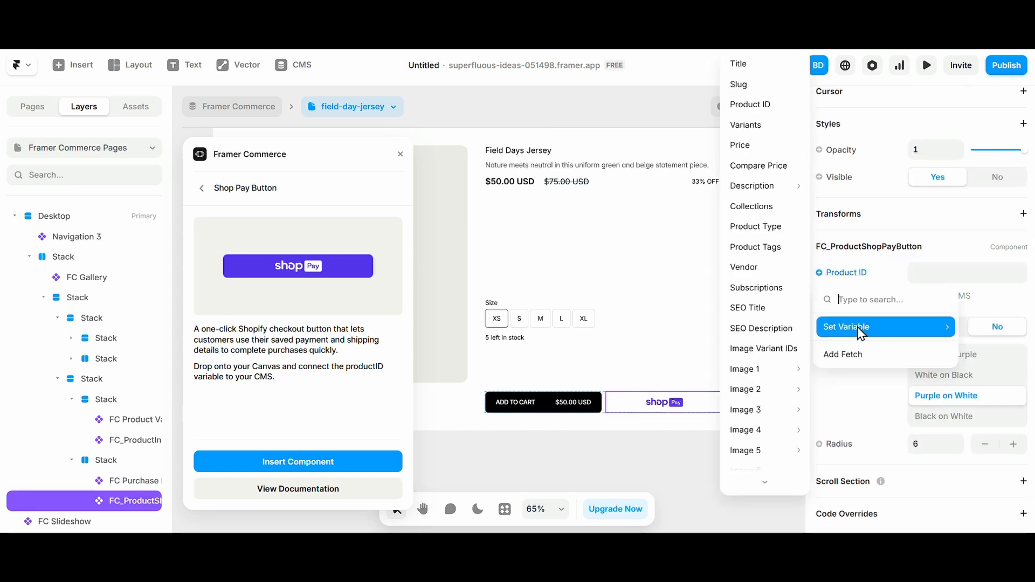
pyautogui.click(747, 104)
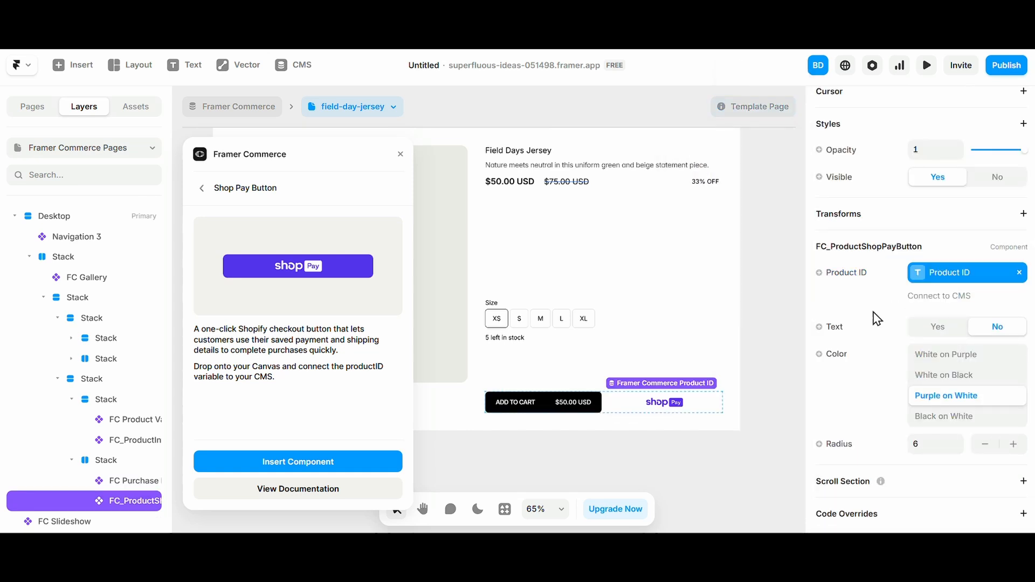
# - Try the Shop Pay button with its "Buy with" text enabled, and turn the text off again
pyautogui.click(924, 333)
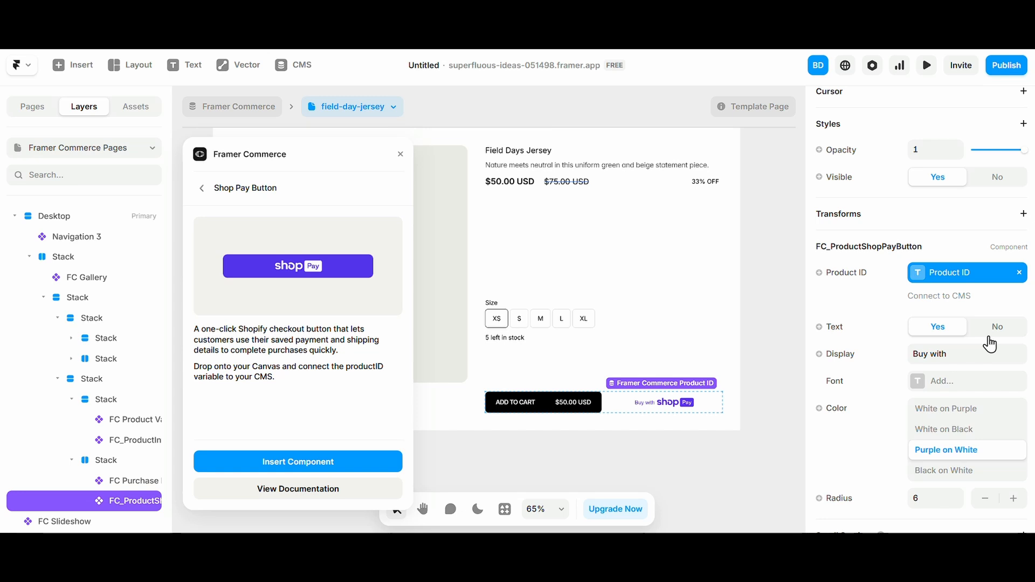
pyautogui.click(1007, 330)
pyautogui.click(937, 332)
pyautogui.click(968, 350)
pyautogui.click(1009, 332)
pyautogui.click(622, 452)
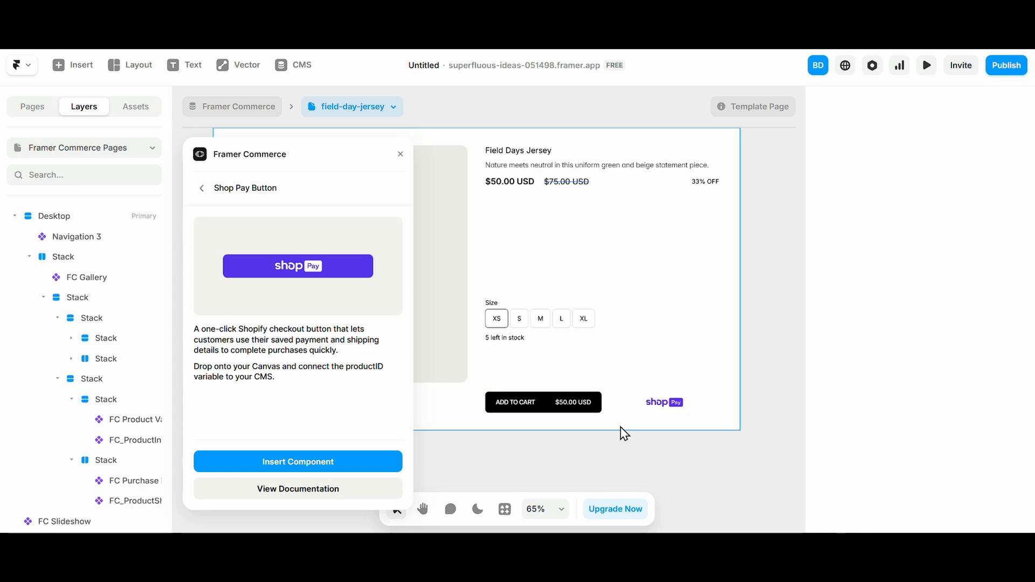
# - Preview the product detail page and check the size selector, stock count and checkout buttons
pyautogui.click(216, 194)
pyautogui.scroll(-3, 527, 321)
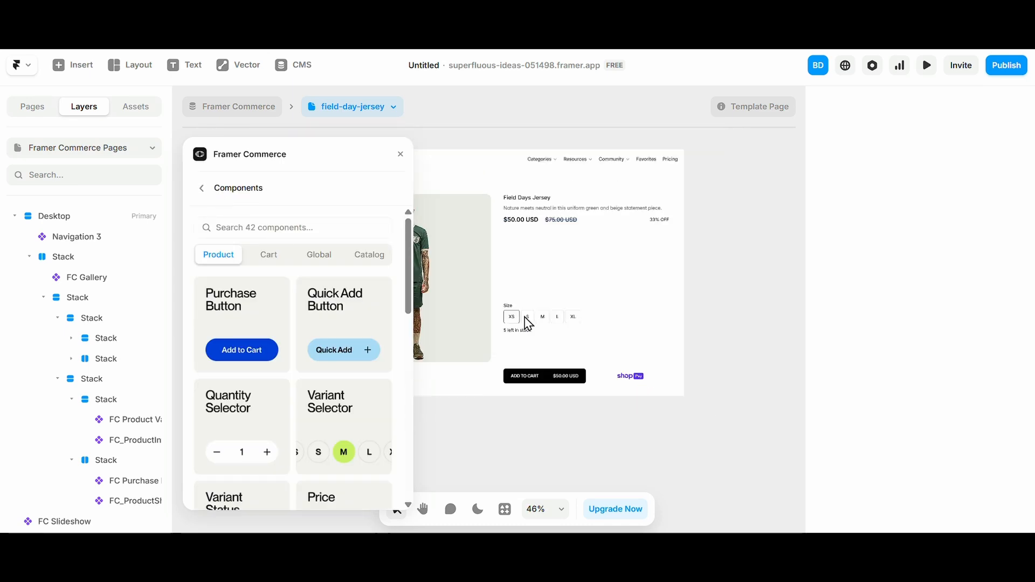
pyautogui.click(522, 318)
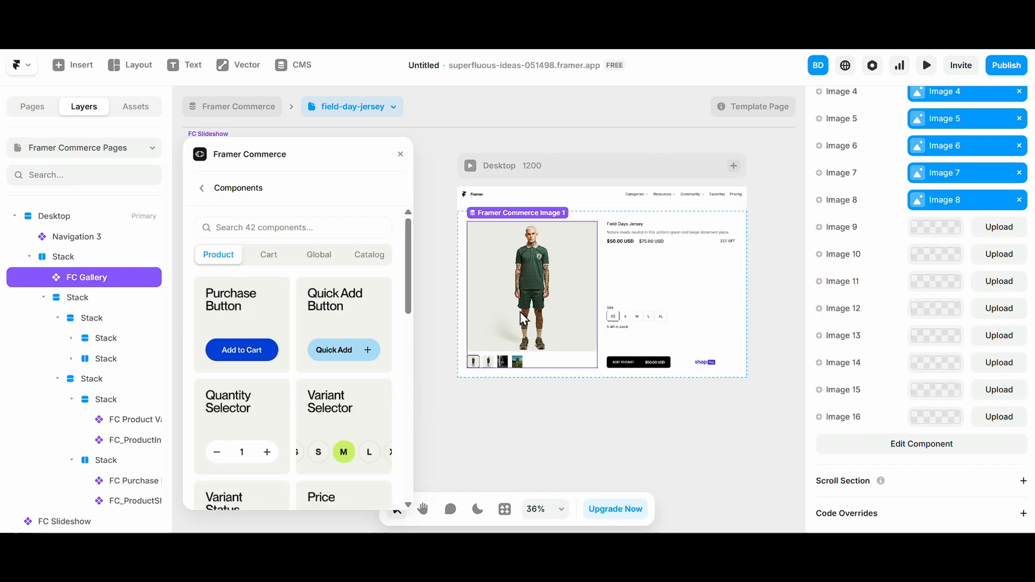
pyautogui.click(470, 166)
pyautogui.scroll(-2, 539, 345)
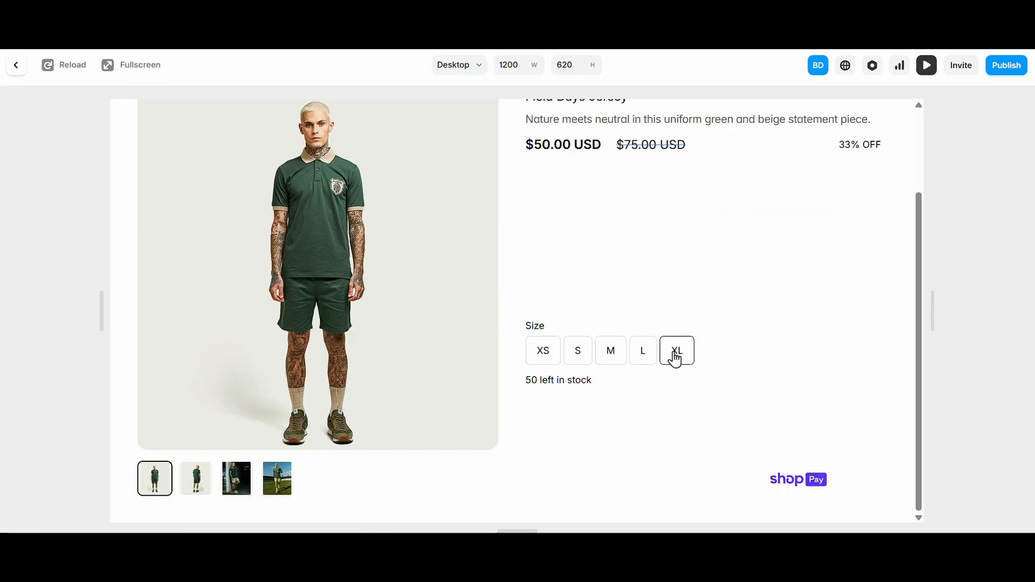
pyautogui.click(13, 69)
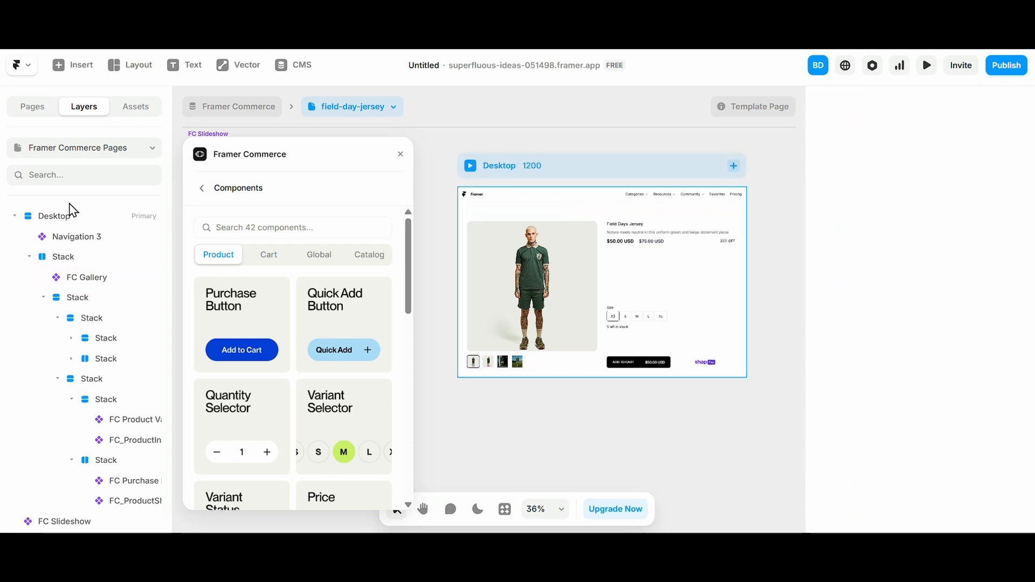
# - On the Categories page, link the Framer Commerce collection item that holds the product card to /framer-commerce/:slug
pyautogui.click(34, 110)
pyautogui.click(51, 275)
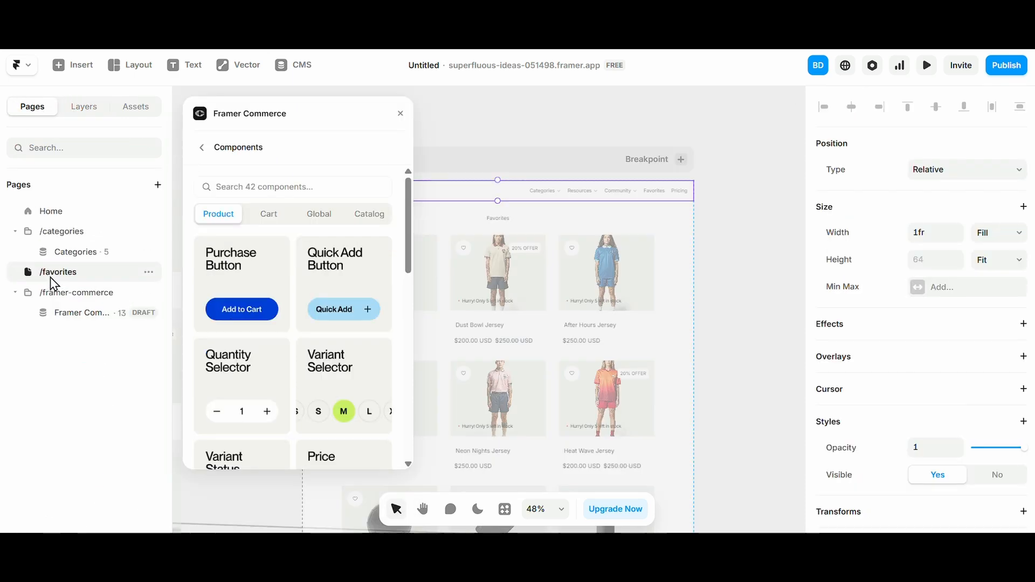
pyautogui.click(75, 251)
pyautogui.scroll(-5, 613, 360)
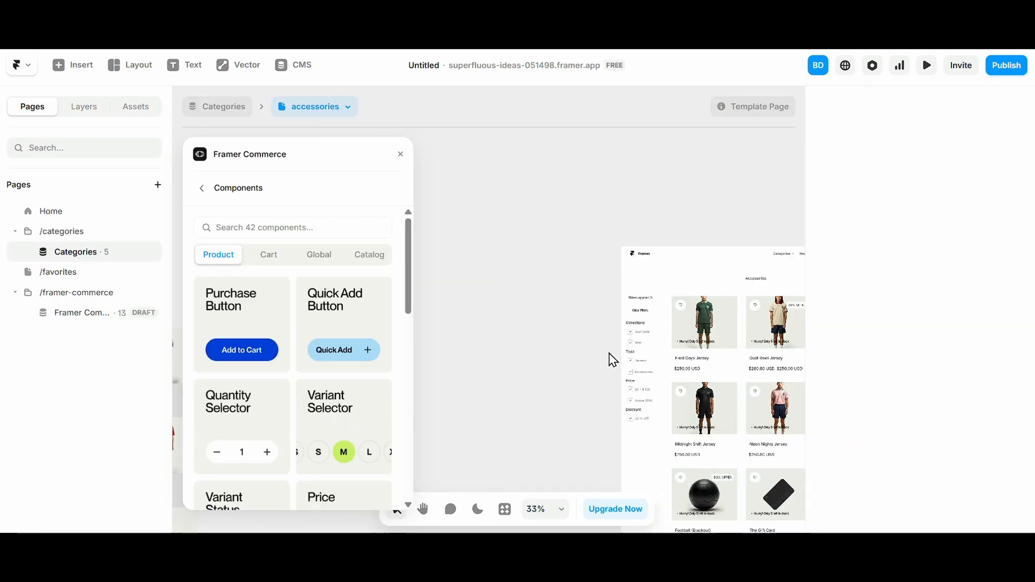
pyautogui.scroll(3, 573, 358)
pyautogui.click(617, 339)
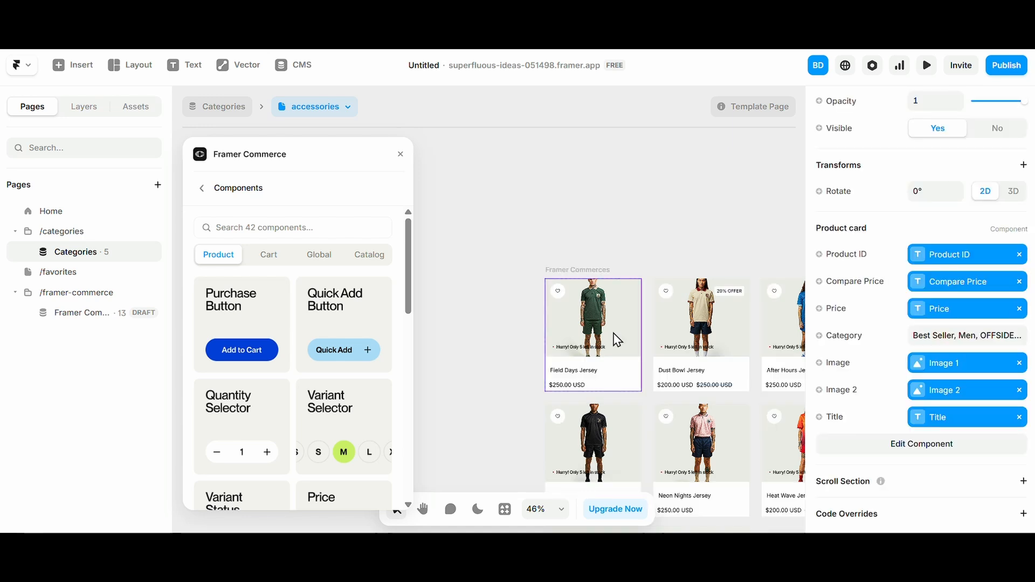
pyautogui.scroll(6, 996, 351)
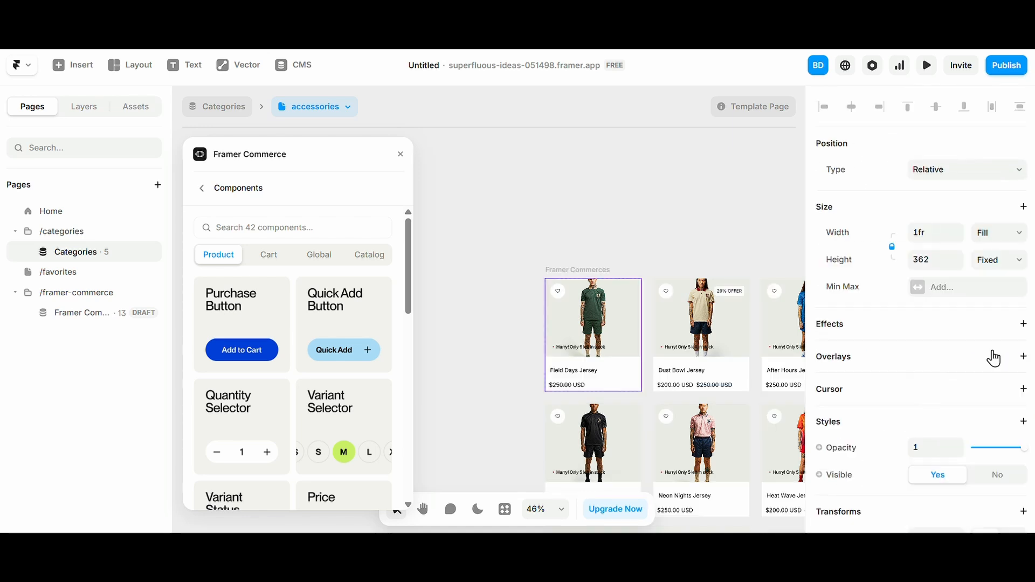
pyautogui.scroll(-6, 994, 358)
pyautogui.click(75, 111)
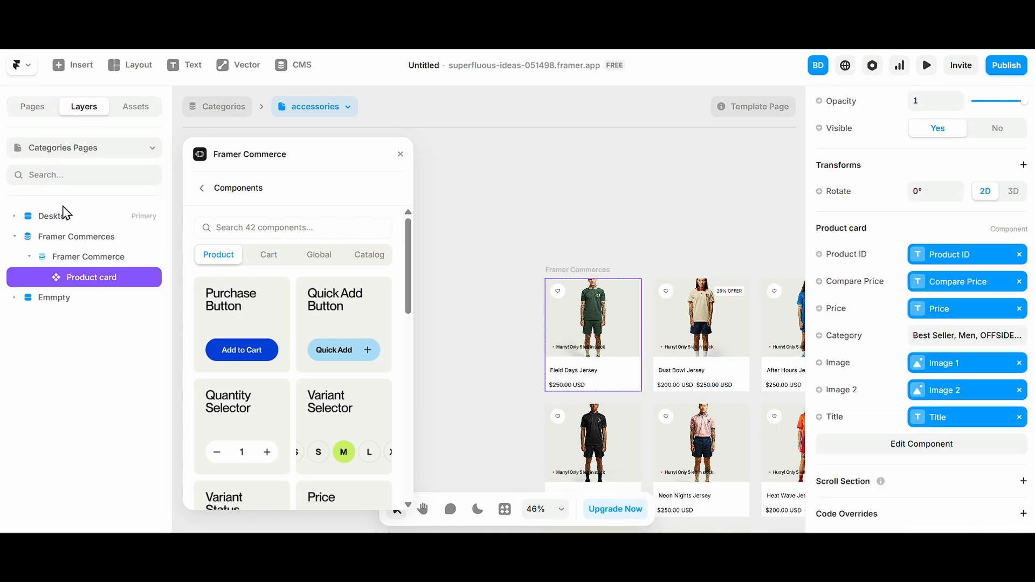
pyautogui.click(79, 260)
pyautogui.click(934, 172)
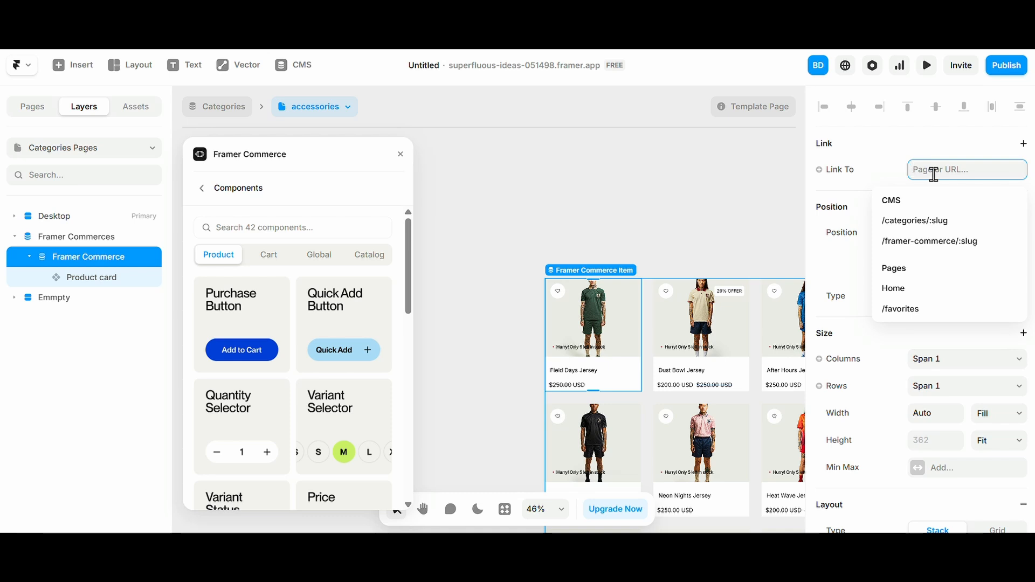
pyautogui.click(939, 241)
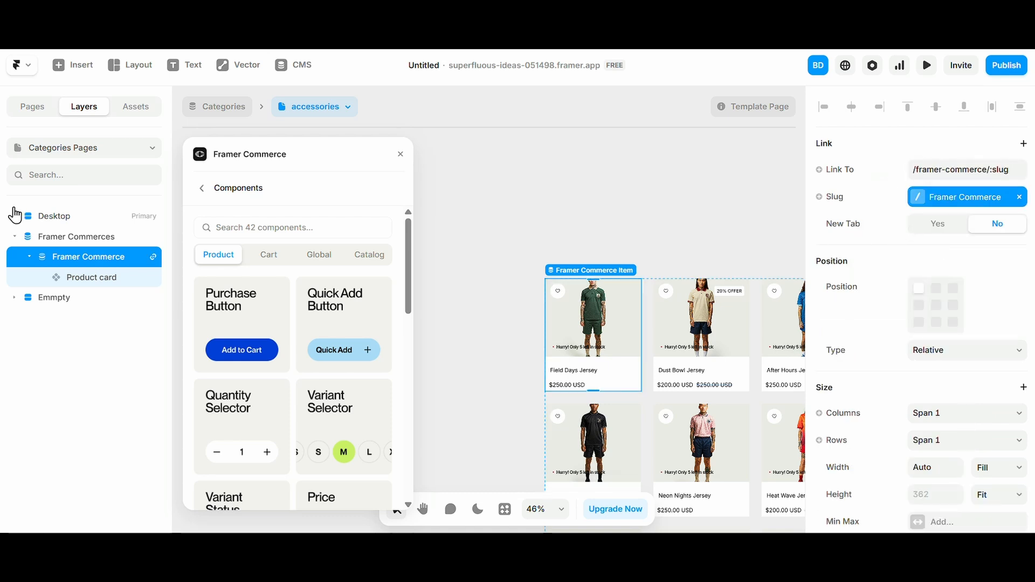
# - On the Home page, link the Framer Commerce collection item that holds the product card to /framer-commerce/:slug
pyautogui.click(34, 108)
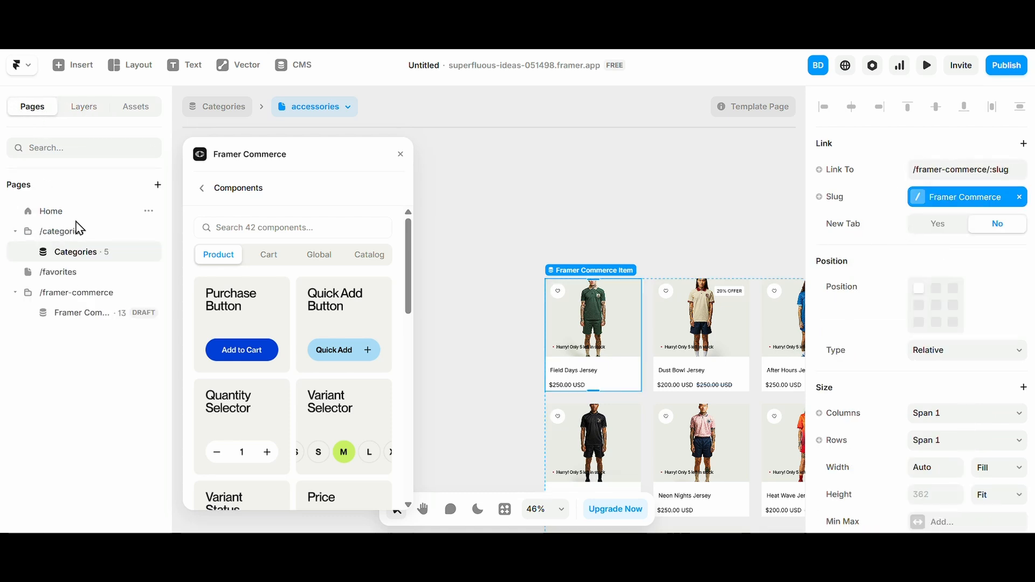
pyautogui.click(75, 217)
pyautogui.click(579, 337)
pyautogui.hscroll(-5, 571, 338)
pyautogui.doubleClick(706, 302)
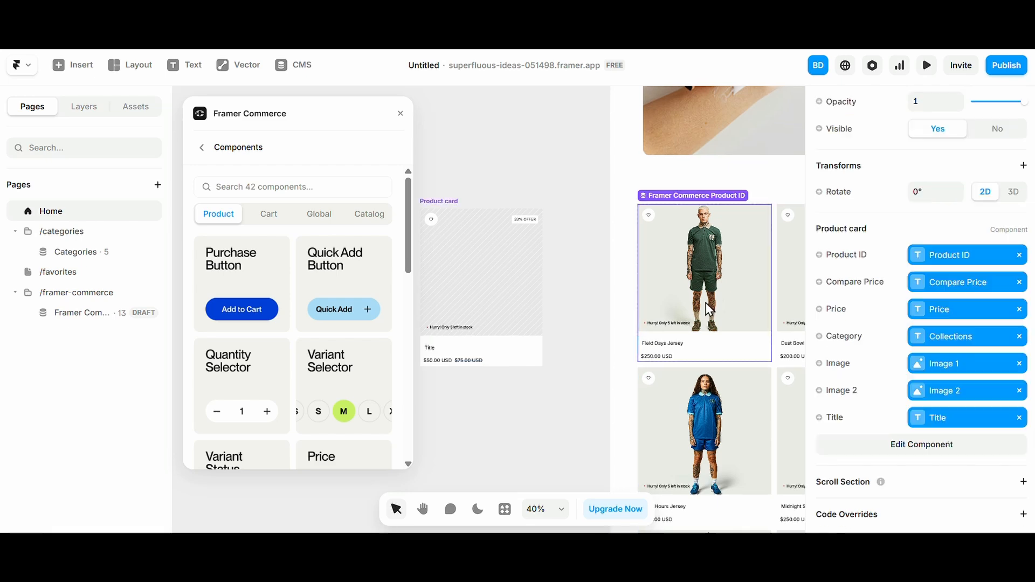
pyautogui.click(83, 108)
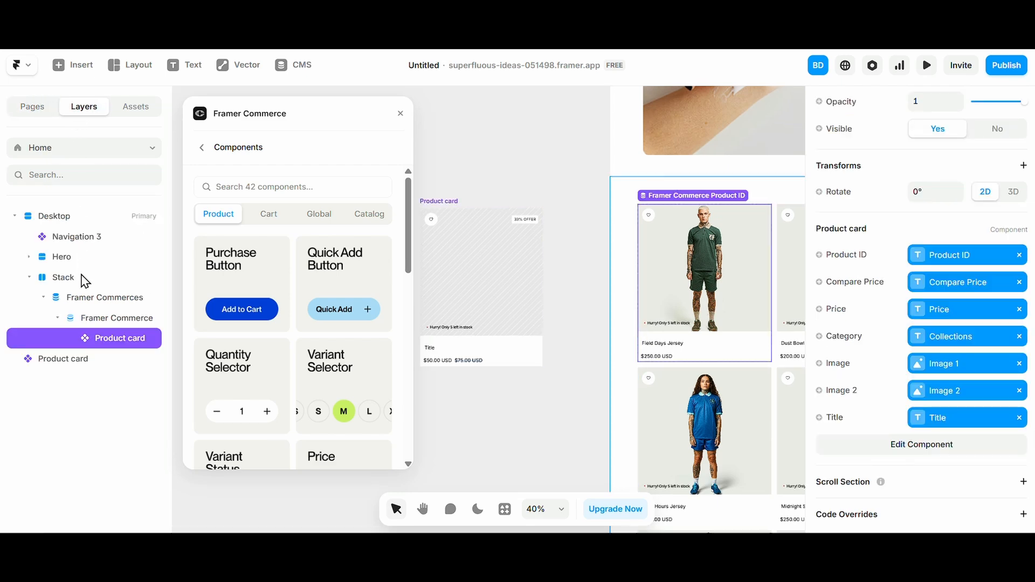
pyautogui.click(89, 317)
pyautogui.click(960, 170)
pyautogui.click(952, 221)
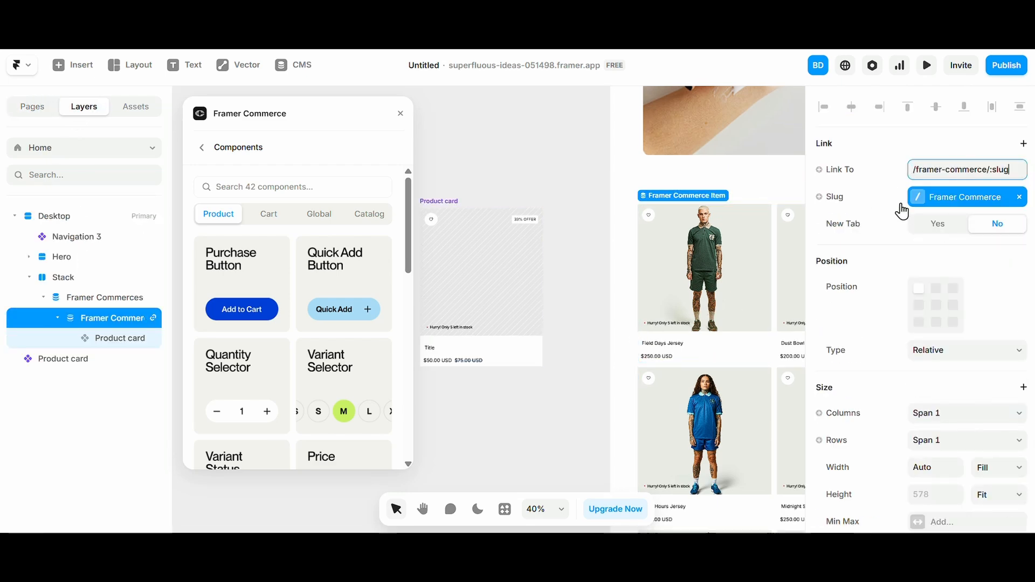
# - Publish the updated site to its framer.app domain
pyautogui.click(515, 170)
pyautogui.click(1005, 65)
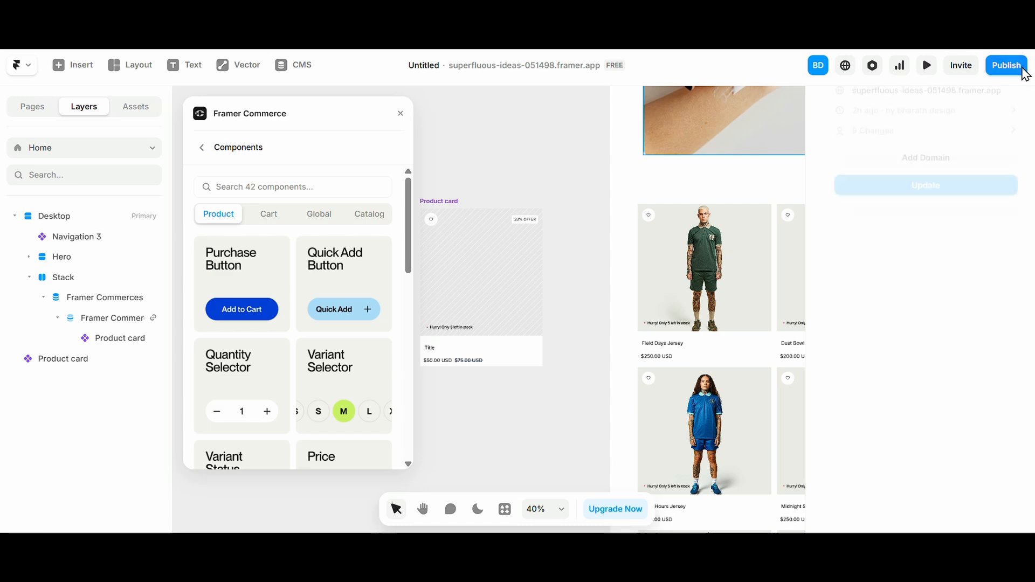
pyautogui.click(968, 193)
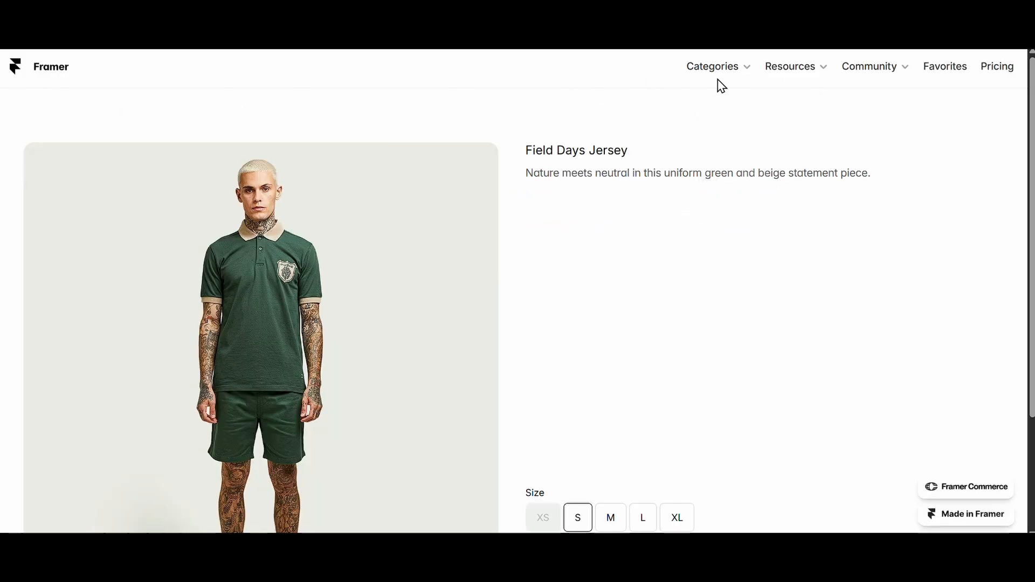
# - On the published site, browse the ALL category and open the Midnight Shift Jersey from its product card
pyautogui.click(733, 71)
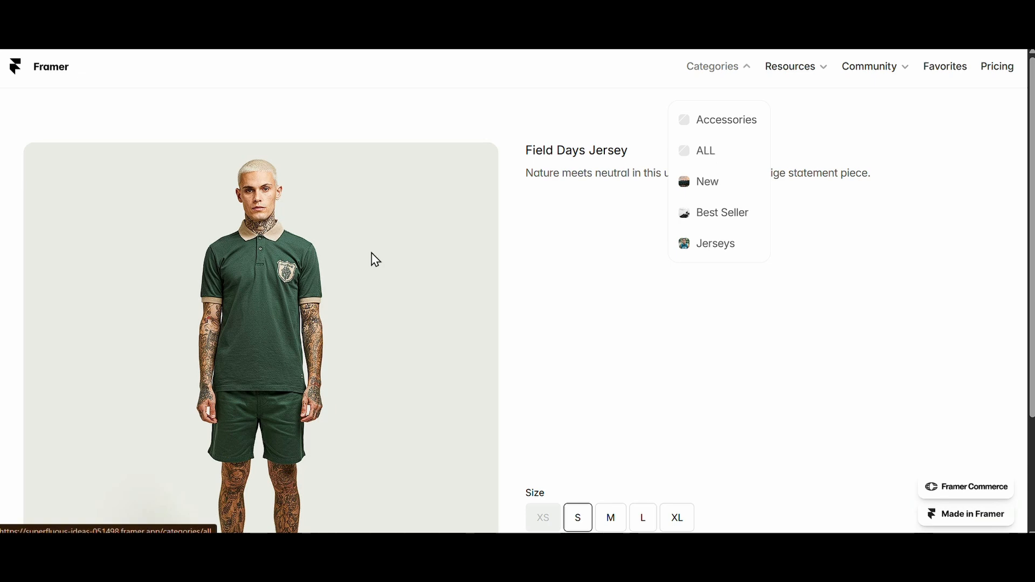
pyautogui.scroll(-2, 224, 282)
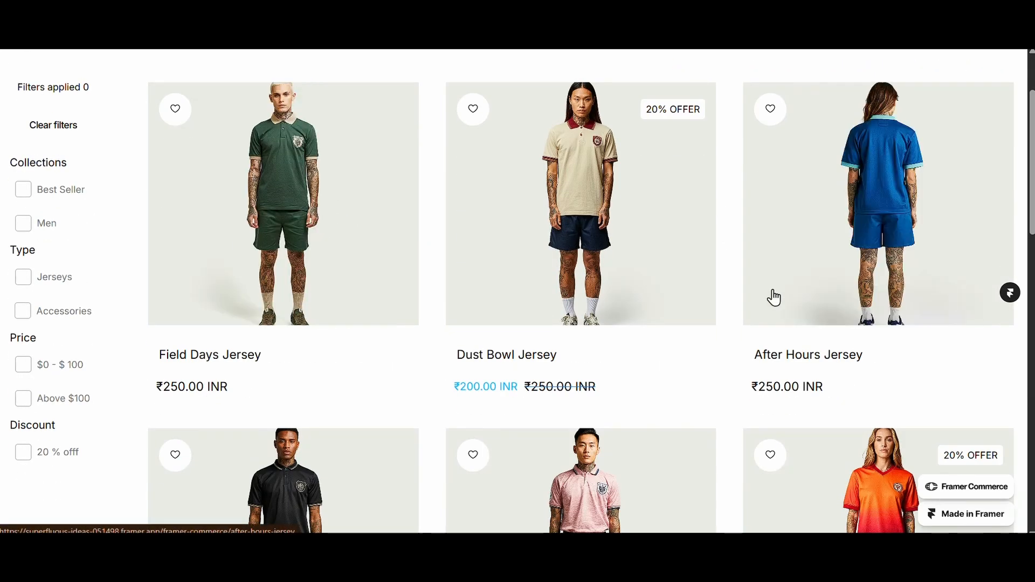
pyautogui.scroll(-5, 434, 283)
pyautogui.click(381, 238)
# - Check the jersey page's size options M and XS, and go through several of its gallery thumbnails
pyautogui.scroll(-3, 381, 238)
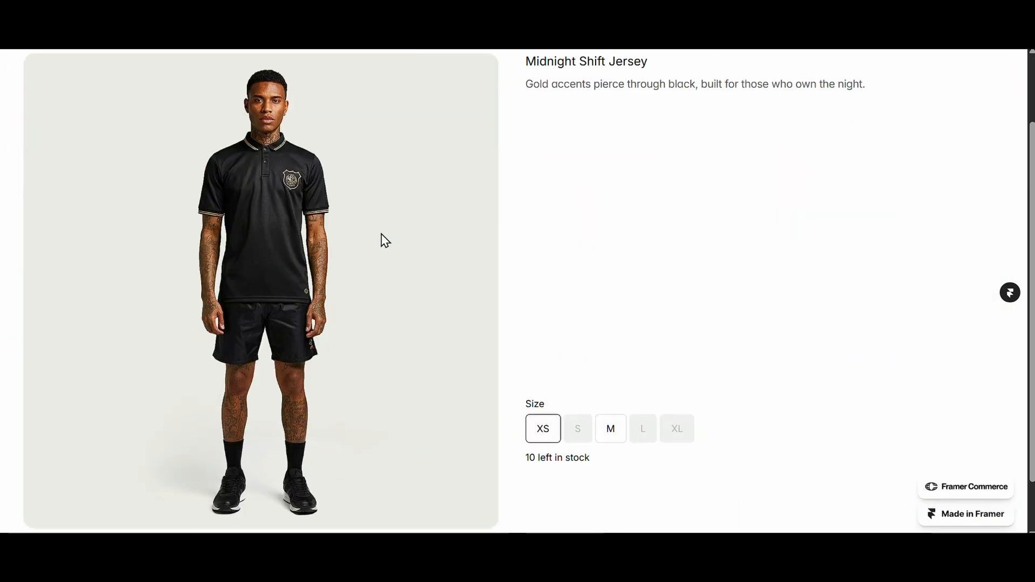
pyautogui.scroll(-1, 382, 237)
pyautogui.click(612, 376)
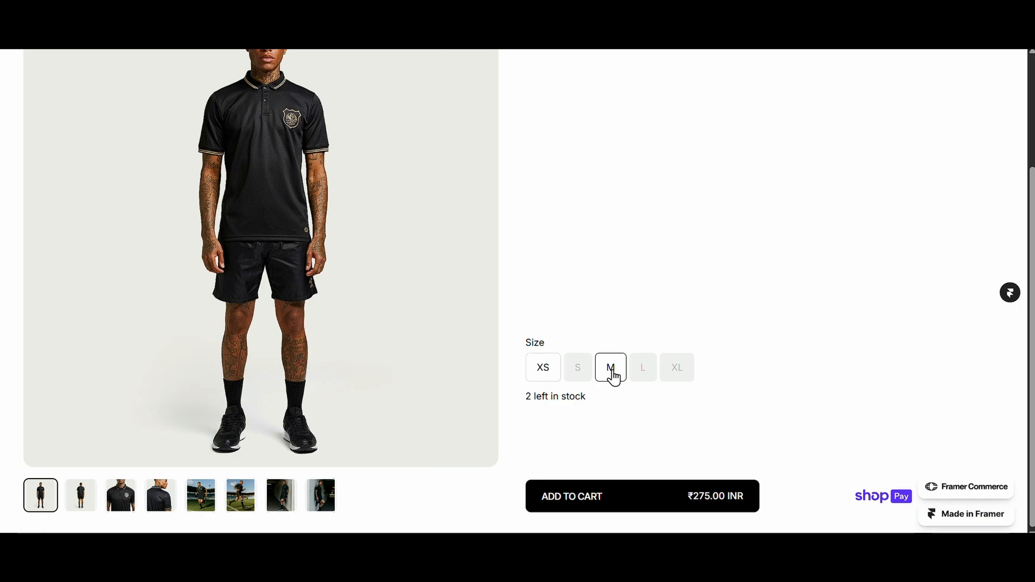
pyautogui.click(553, 378)
pyautogui.click(252, 499)
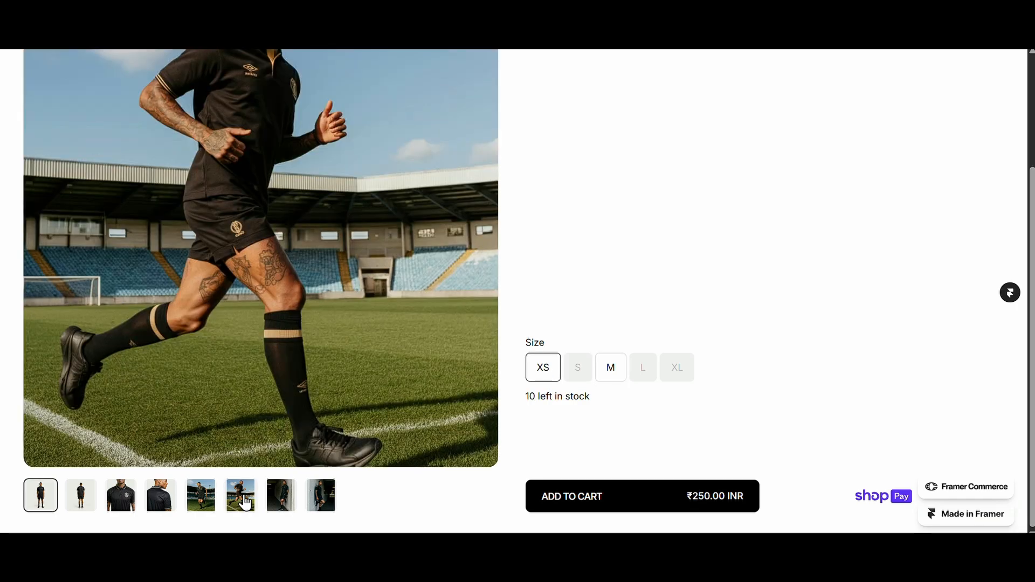
pyautogui.click(280, 496)
pyautogui.scroll(3, 323, 490)
pyautogui.scroll(-3, 333, 483)
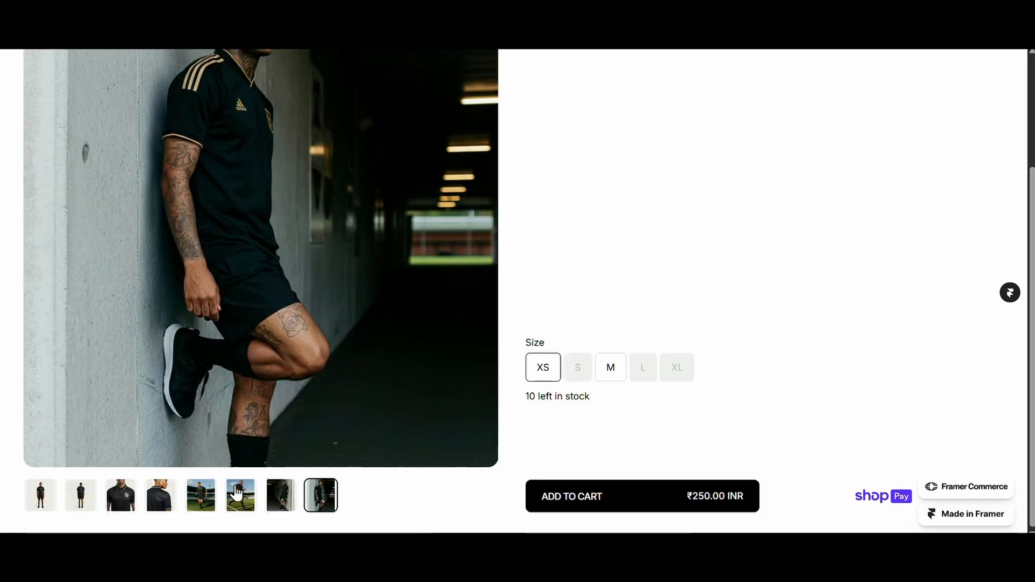
pyautogui.click(241, 495)
pyautogui.click(130, 496)
pyautogui.click(75, 495)
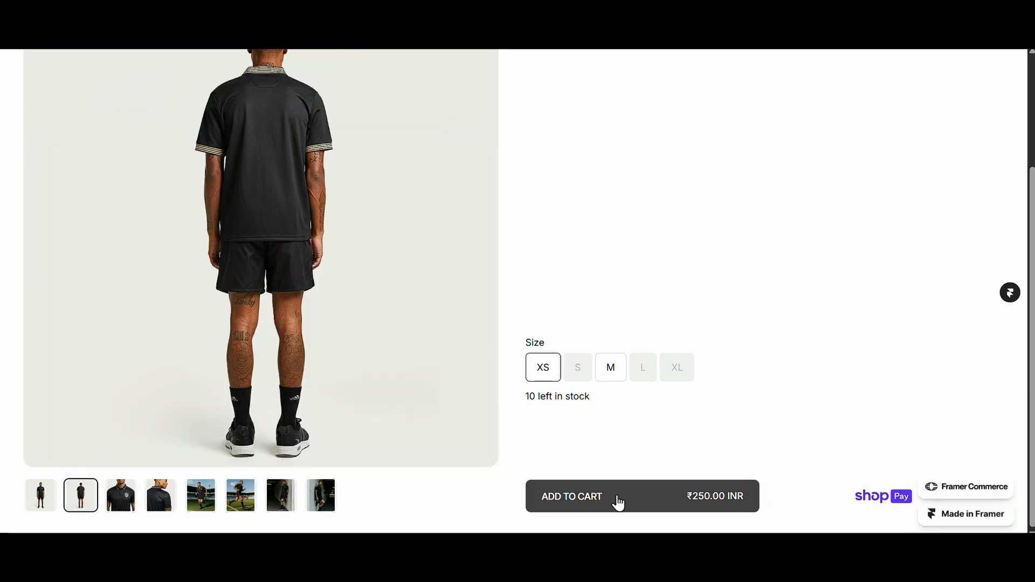
# - Switch repeatedly between sizes XS and M to compare the jersey's stock count, price and gallery image
pyautogui.scroll(3, 636, 469)
pyautogui.scroll(-3, 628, 447)
pyautogui.click(618, 430)
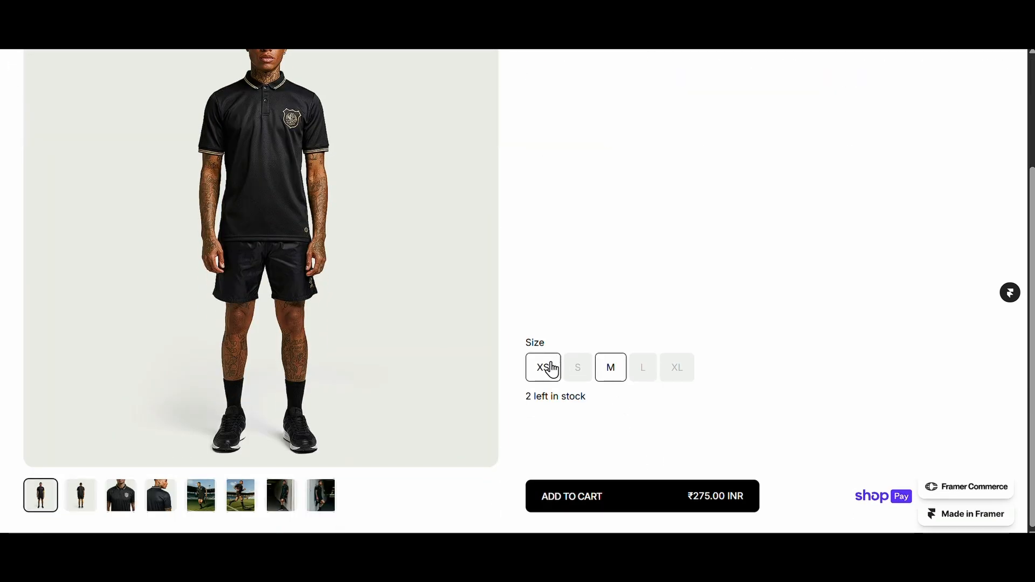
pyautogui.click(552, 369)
pyautogui.click(598, 370)
pyautogui.click(548, 375)
pyautogui.click(608, 375)
pyautogui.click(538, 376)
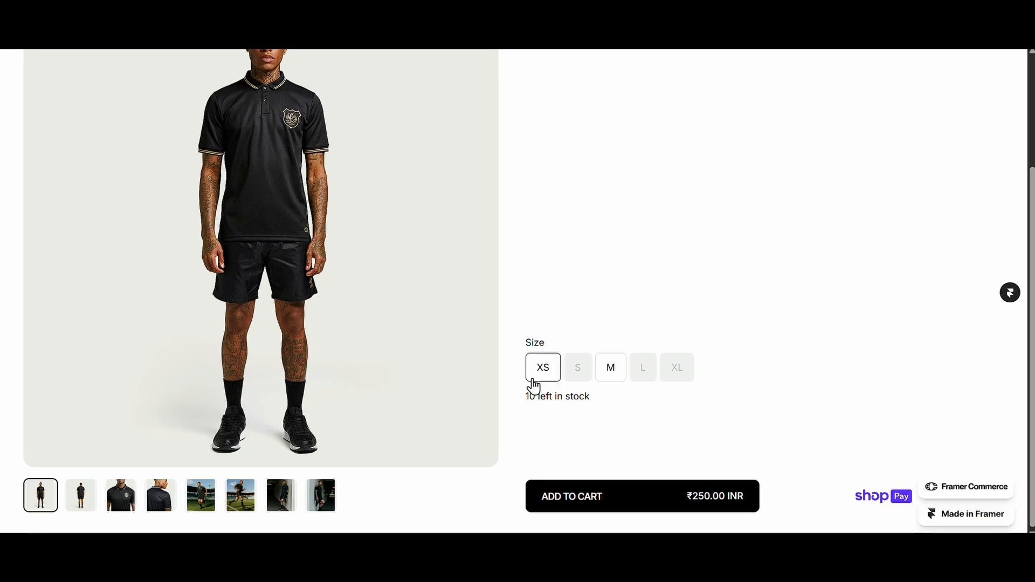
pyautogui.click(610, 375)
pyautogui.scroll(3, 604, 386)
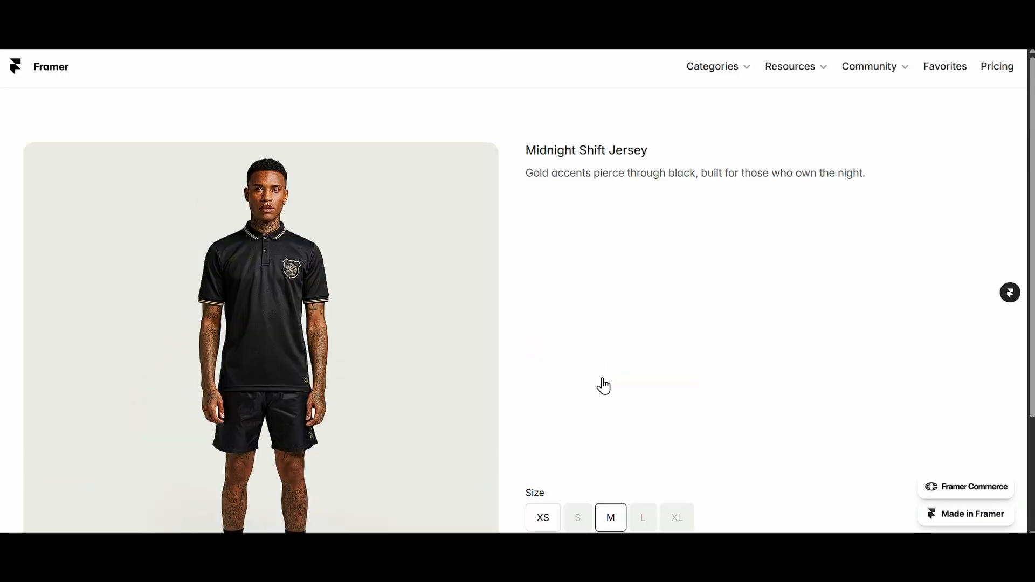
# - Open The Gift Card product page from the Accessories category
pyautogui.click(713, 66)
pyautogui.click(714, 121)
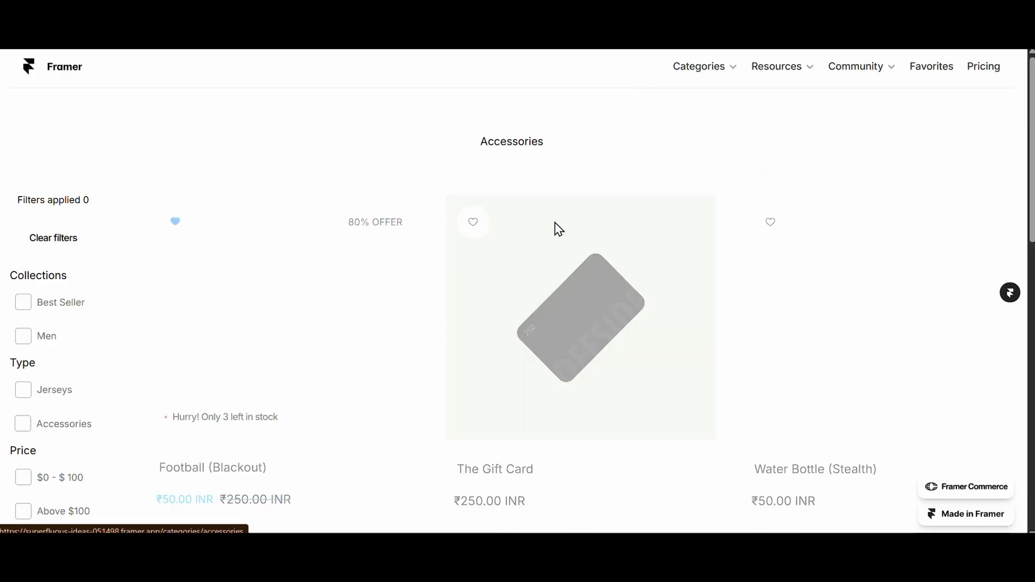
pyautogui.click(553, 348)
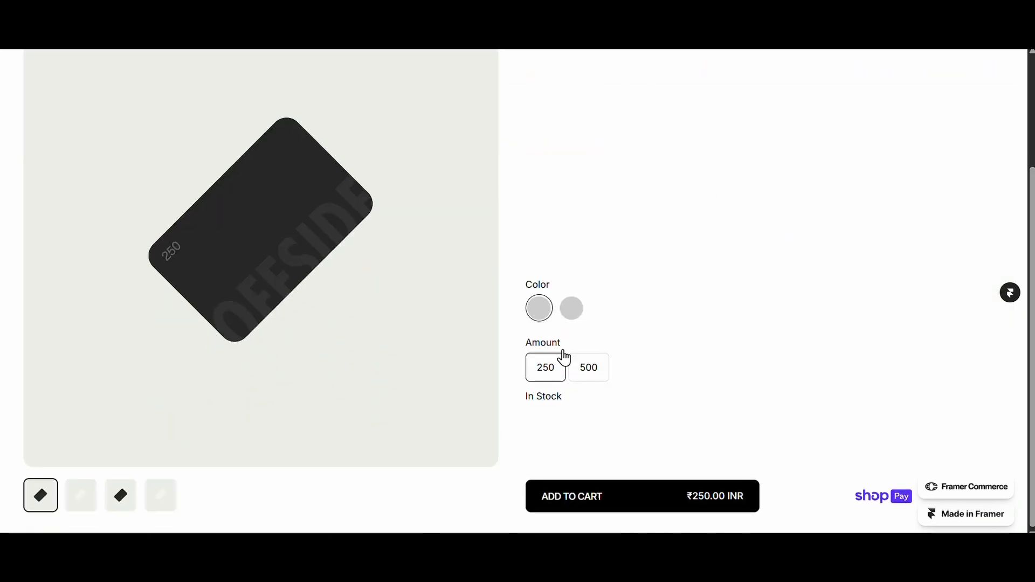
# - Switch between the gift card's two color swatches, and check the amount options, to see how the image and swatches respond
pyautogui.click(571, 316)
pyautogui.click(543, 315)
pyautogui.click(573, 317)
pyautogui.click(537, 321)
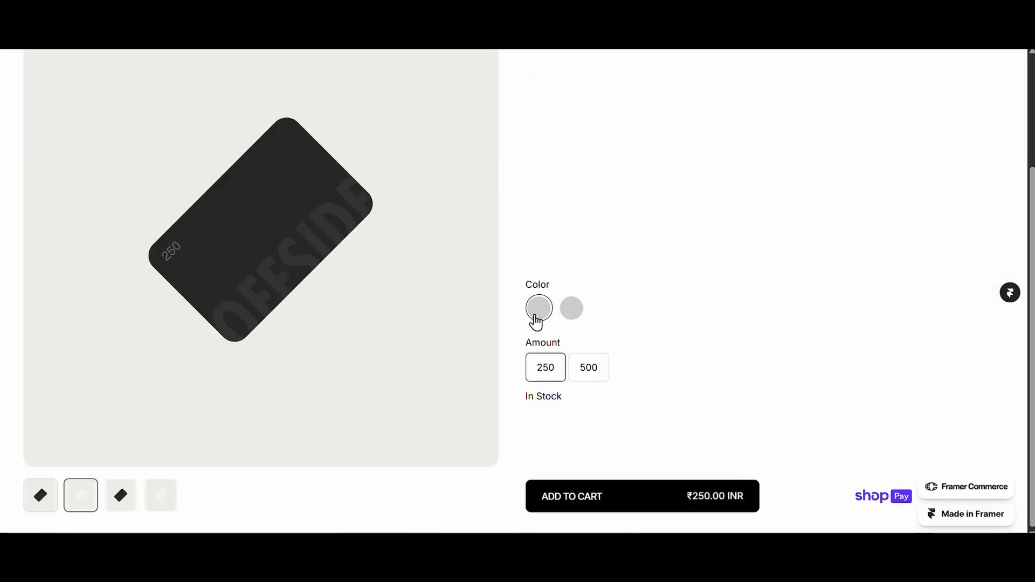
pyautogui.click(580, 320)
pyautogui.click(542, 322)
pyautogui.click(568, 321)
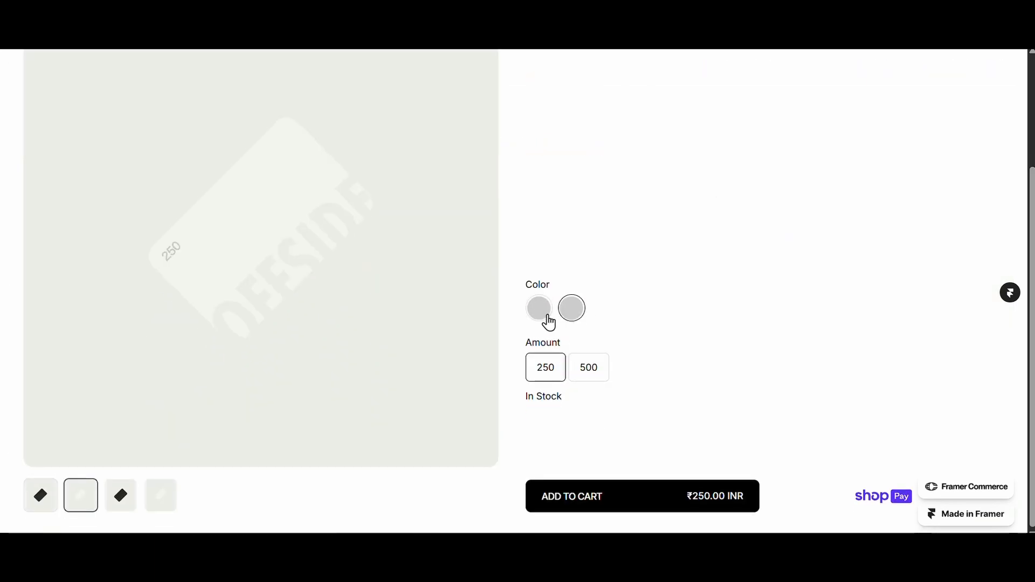
pyautogui.click(542, 320)
pyautogui.click(573, 315)
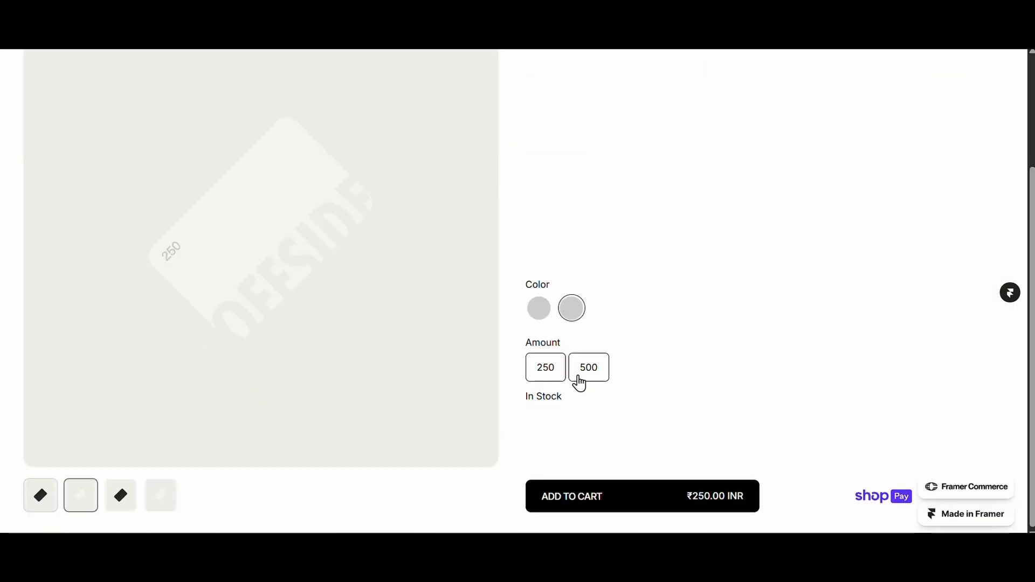
pyautogui.click(545, 369)
pyautogui.click(545, 312)
pyautogui.click(569, 313)
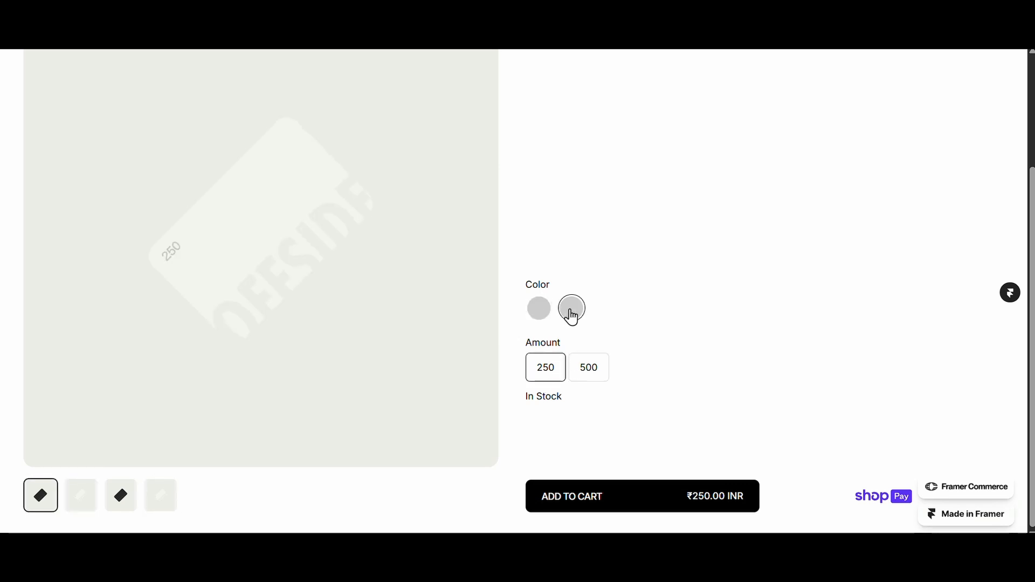
pyautogui.click(549, 317)
pyautogui.click(570, 311)
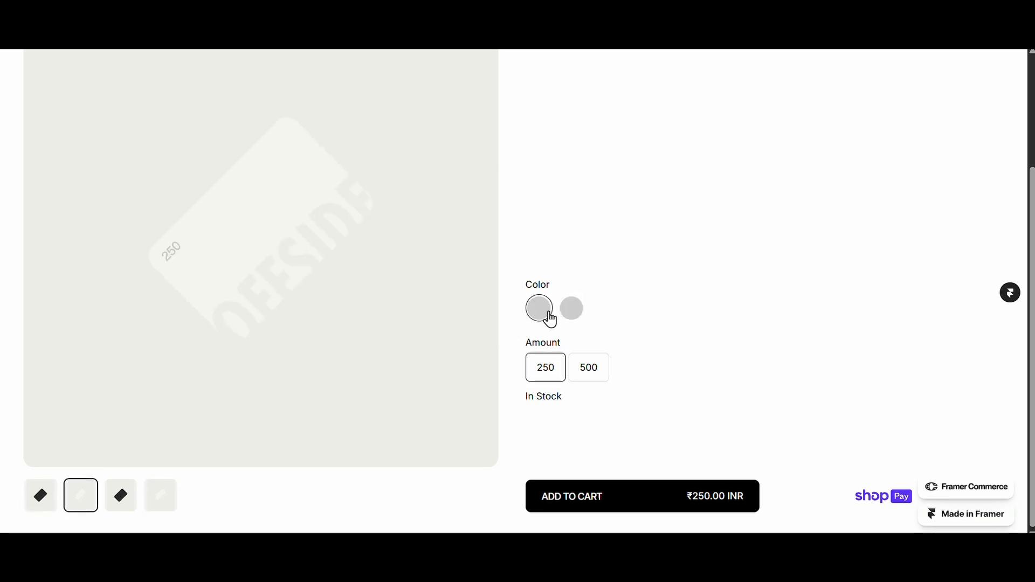
pyautogui.click(571, 312)
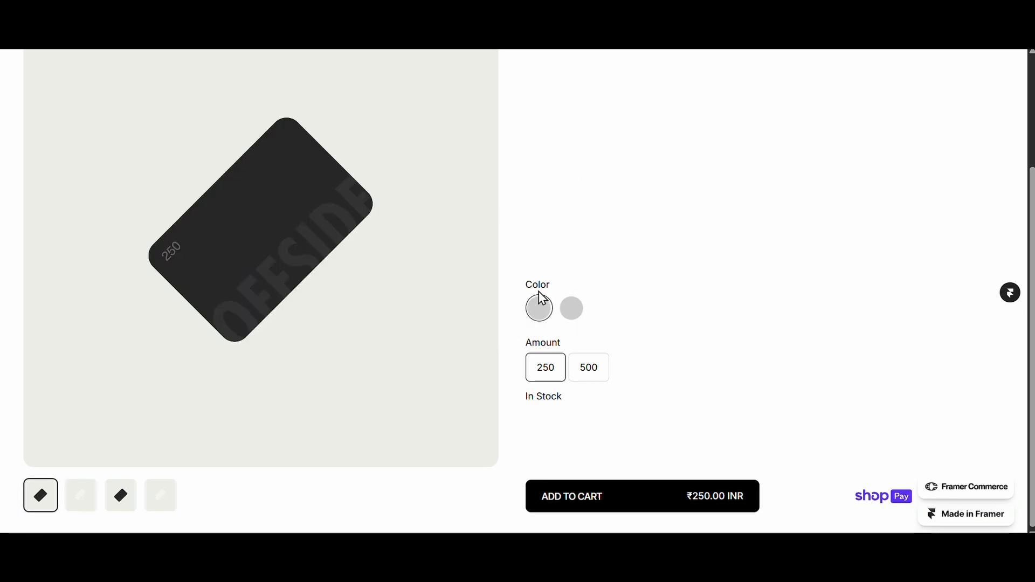
pyautogui.click(571, 309)
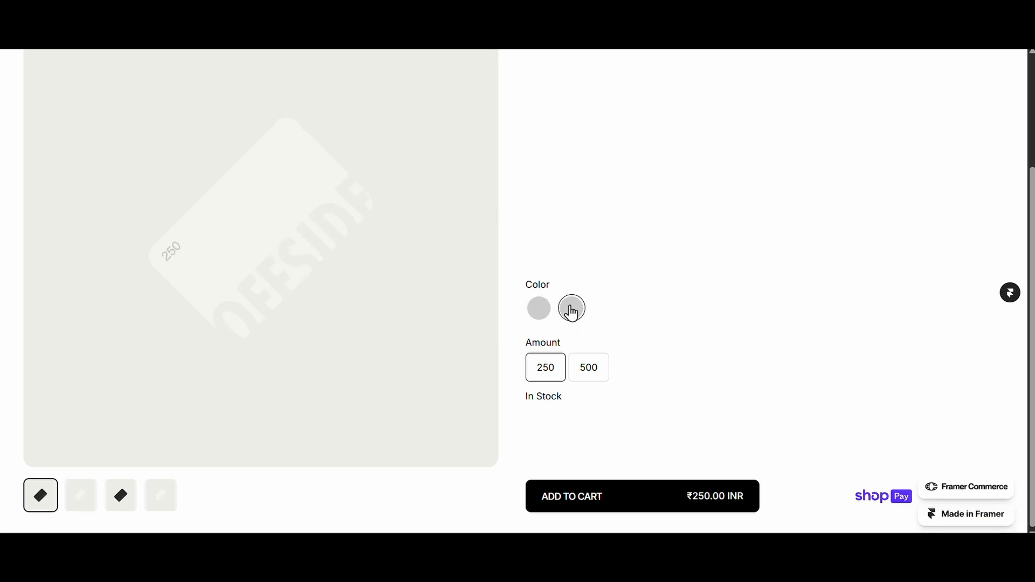
pyautogui.click(541, 310)
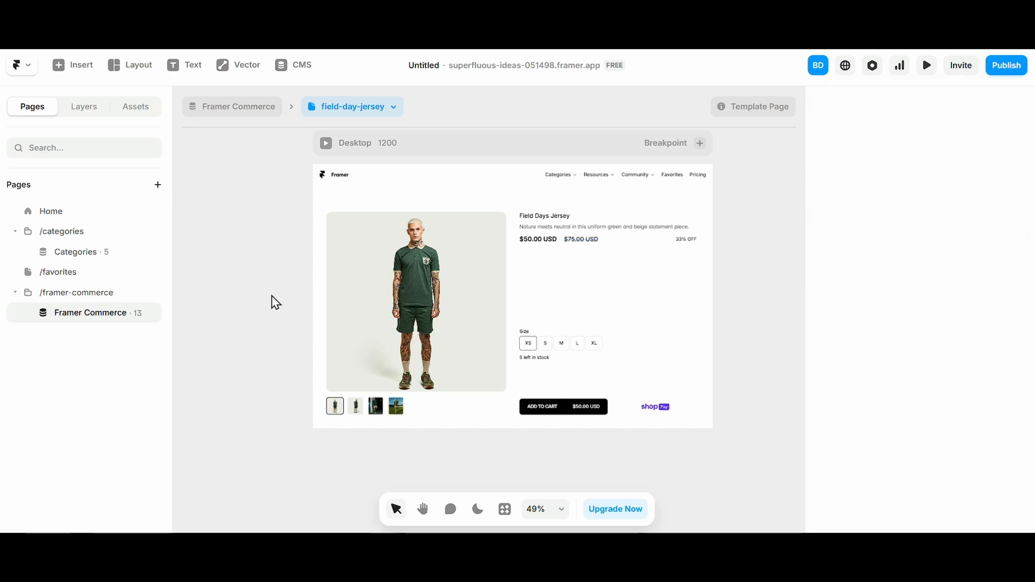
# - Look up the color names in the Variants field of The Gift Card entry in the Framer Commerce CMS collection
pyautogui.click(310, 67)
pyautogui.scroll(-2, 282, 278)
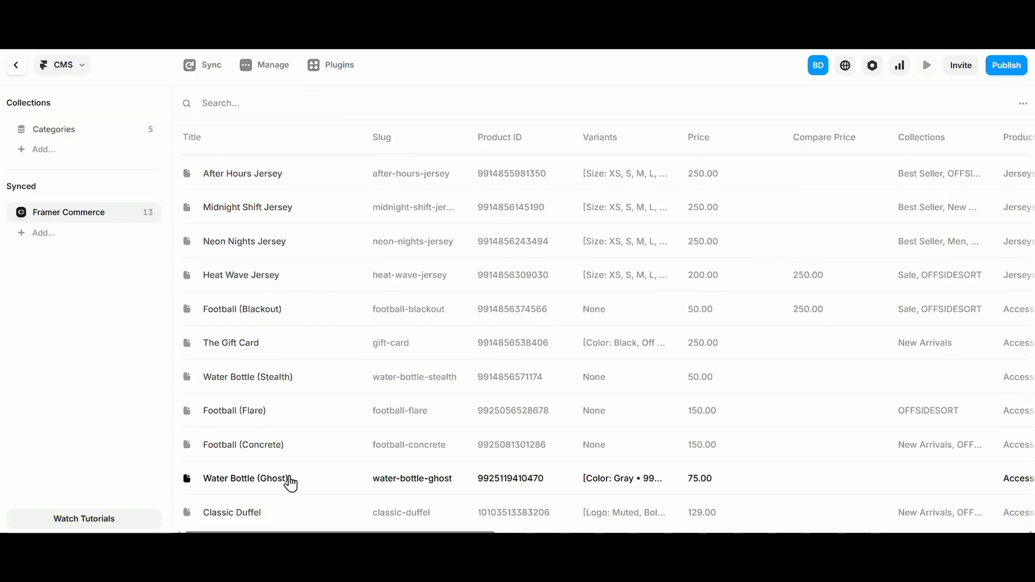
pyautogui.click(280, 349)
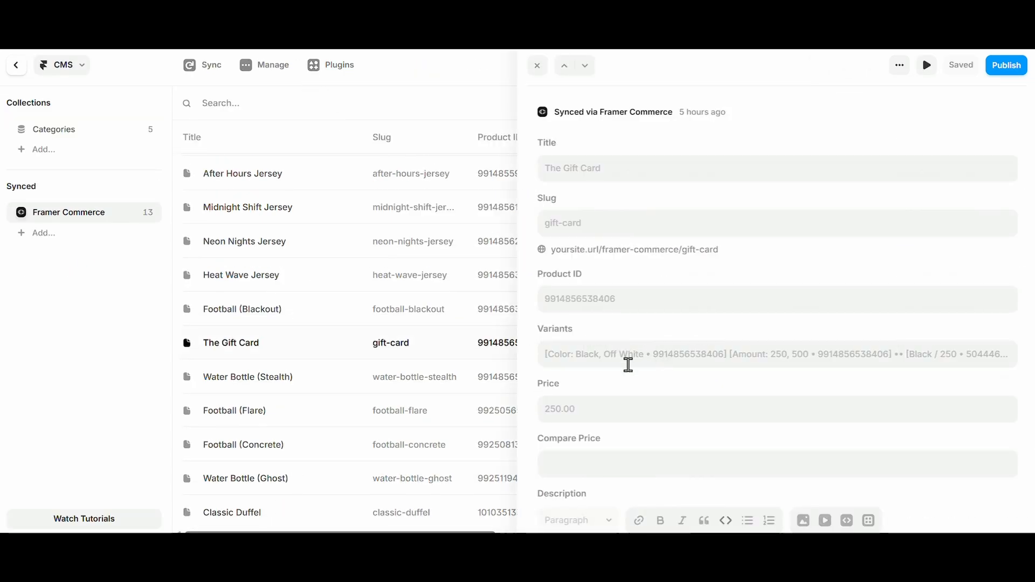
pyautogui.click(585, 354)
pyautogui.click(591, 357)
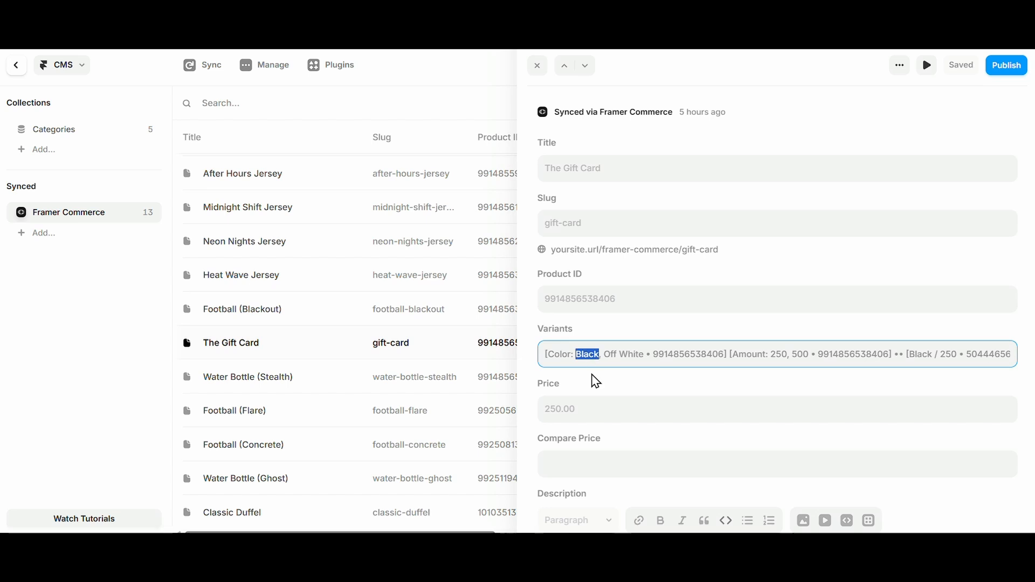
pyautogui.press('Escape')
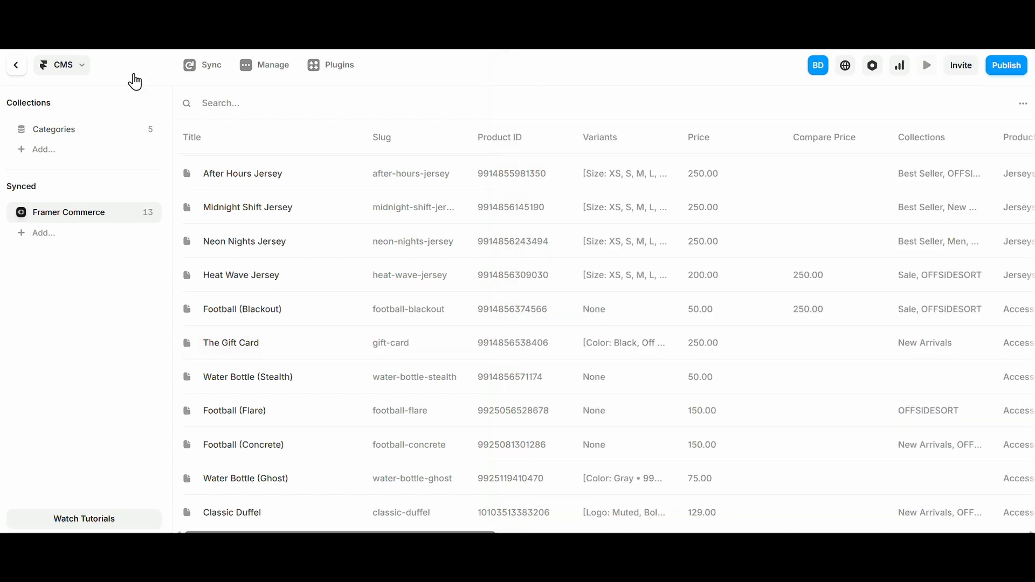
# - On the product detail page, open the variant selector component above the stock count for editing
pyautogui.click(24, 64)
pyautogui.click(589, 361)
pyautogui.scroll(-6, 882, 428)
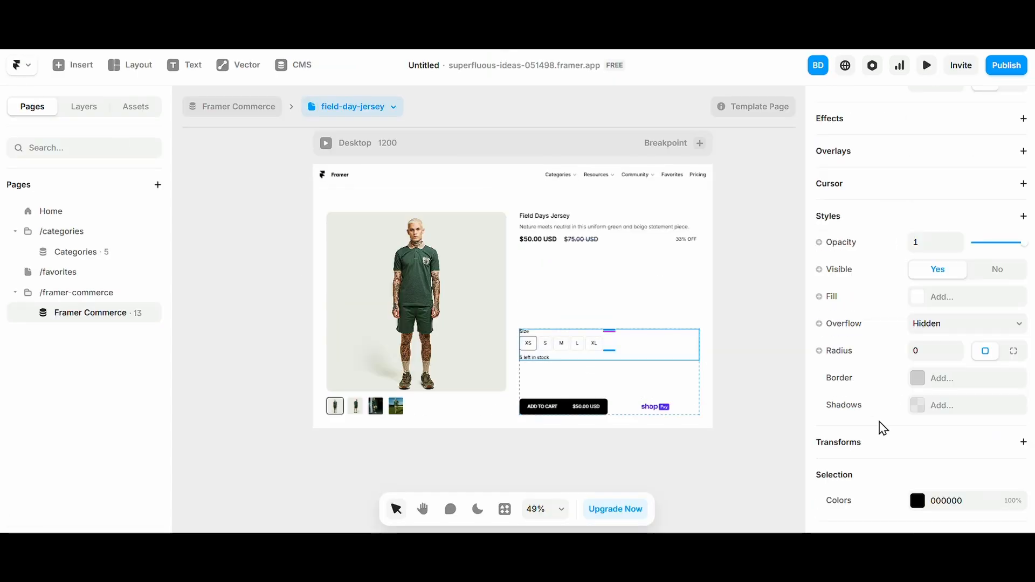
pyautogui.click(566, 350)
pyautogui.scroll(-1, 571, 331)
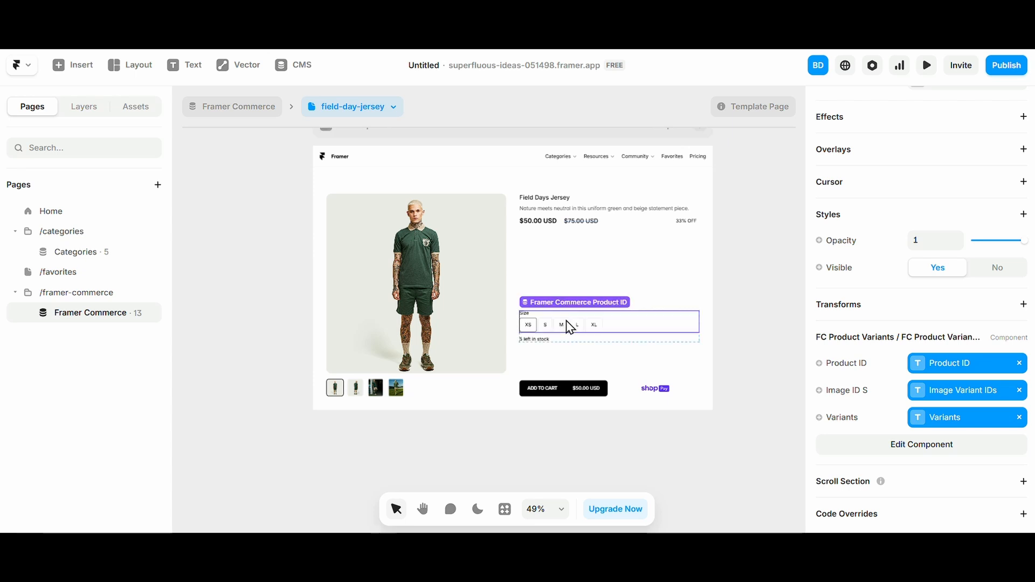
pyautogui.click(953, 447)
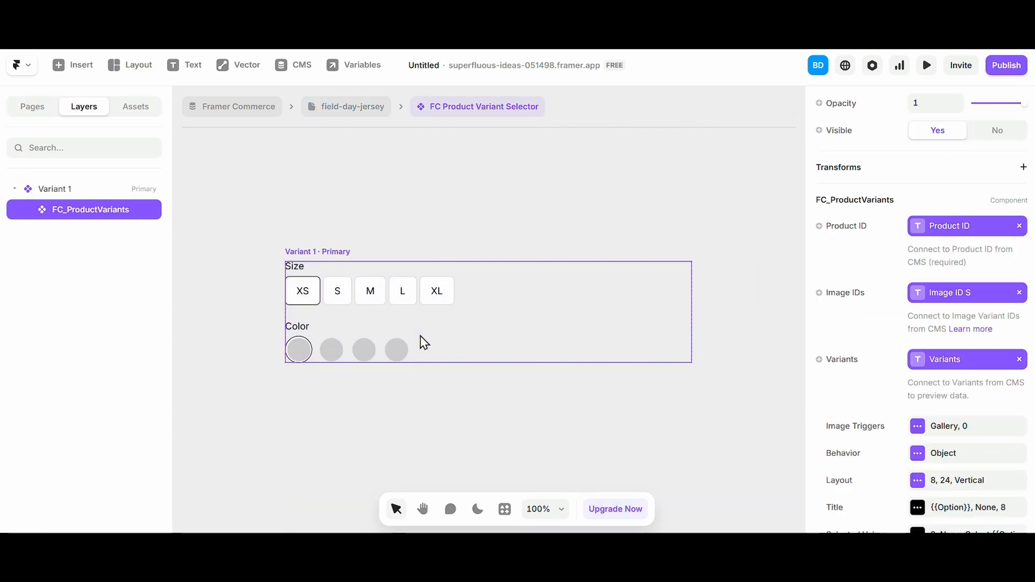
# - Rename the variant selector's existing color value as Black and set its color to 000000
pyautogui.scroll(-5, 952, 428)
pyautogui.click(952, 396)
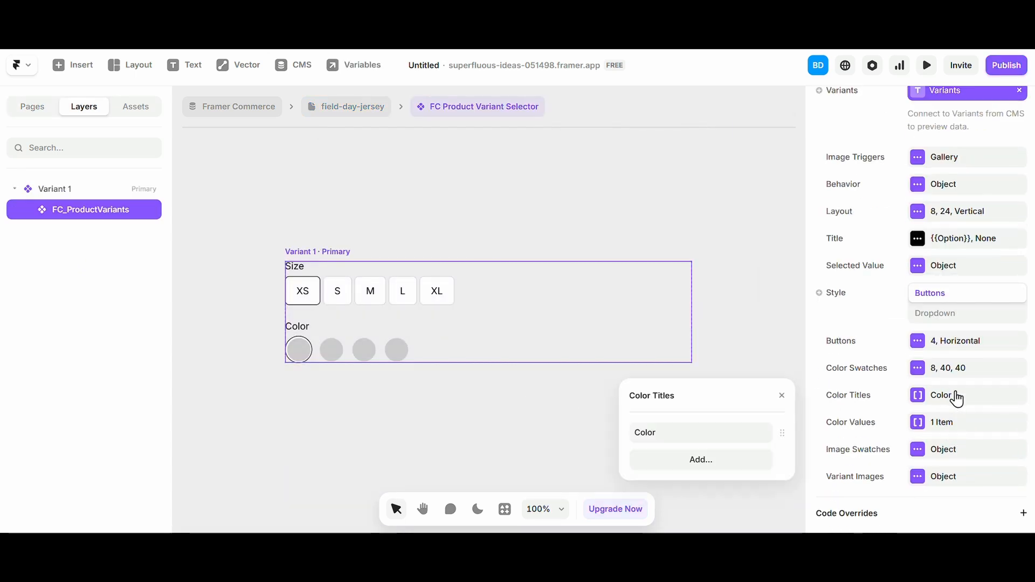
pyautogui.click(697, 432)
pyautogui.click(917, 422)
pyautogui.click(720, 461)
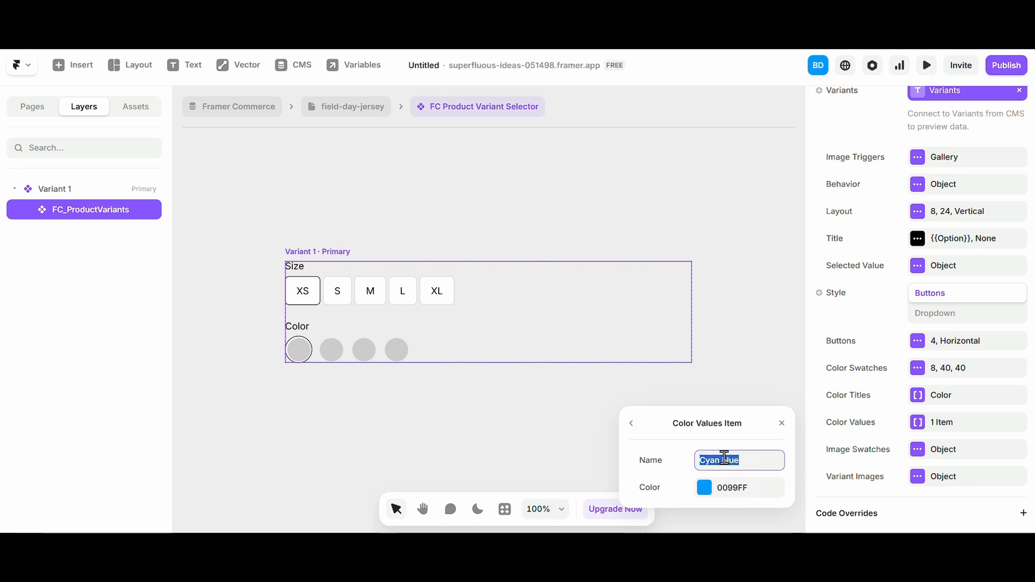
pyautogui.write('black')
pyautogui.click(648, 463)
pyautogui.click(732, 491)
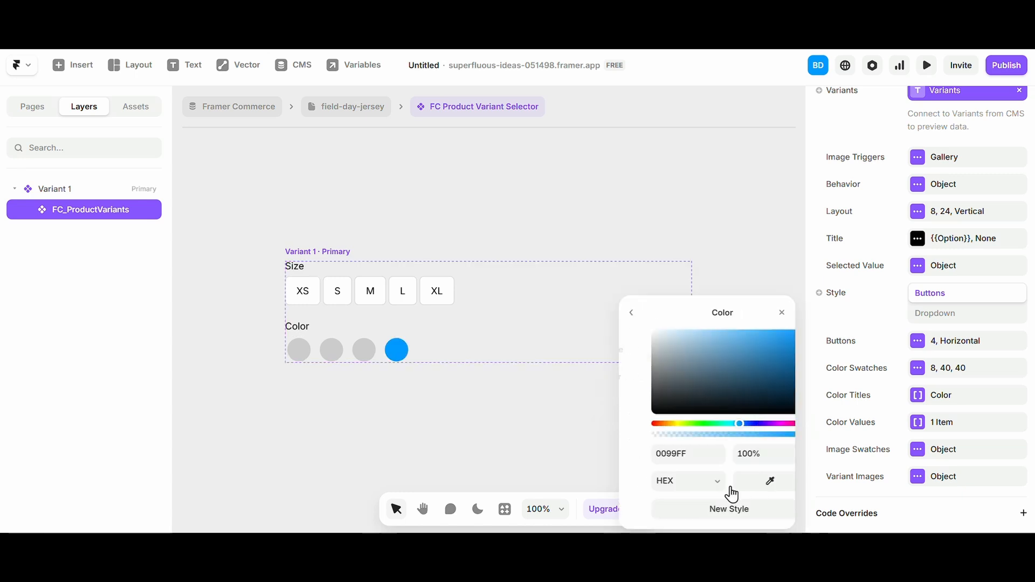
pyautogui.moveTo(695, 377); pyautogui.dragTo(614, 351)
pyautogui.click(631, 313)
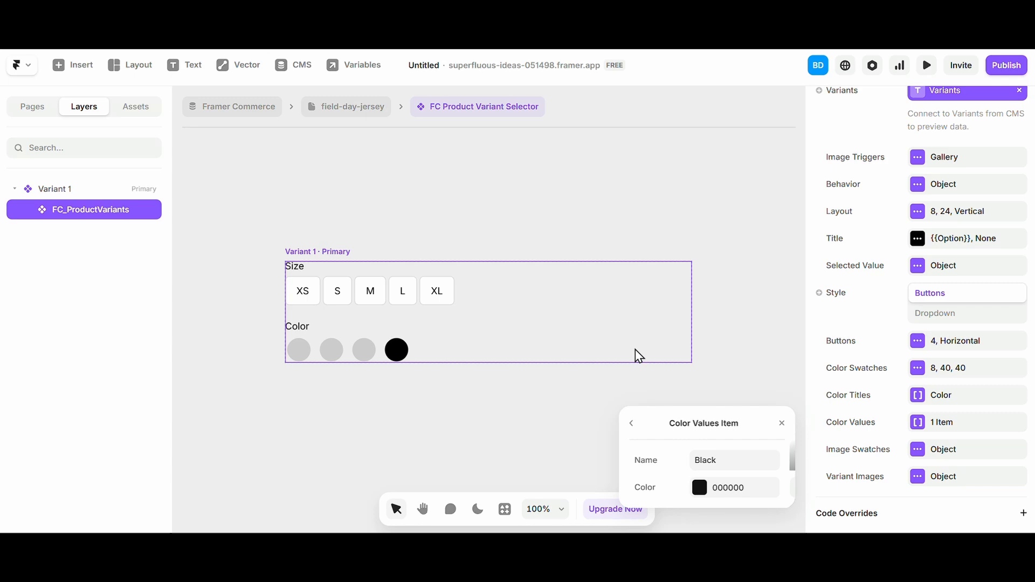
pyautogui.click(636, 424)
# - Add a second color value and copy the name Off White from the Variants field of The Gift Card's CMS entry
pyautogui.click(679, 483)
pyautogui.click(698, 462)
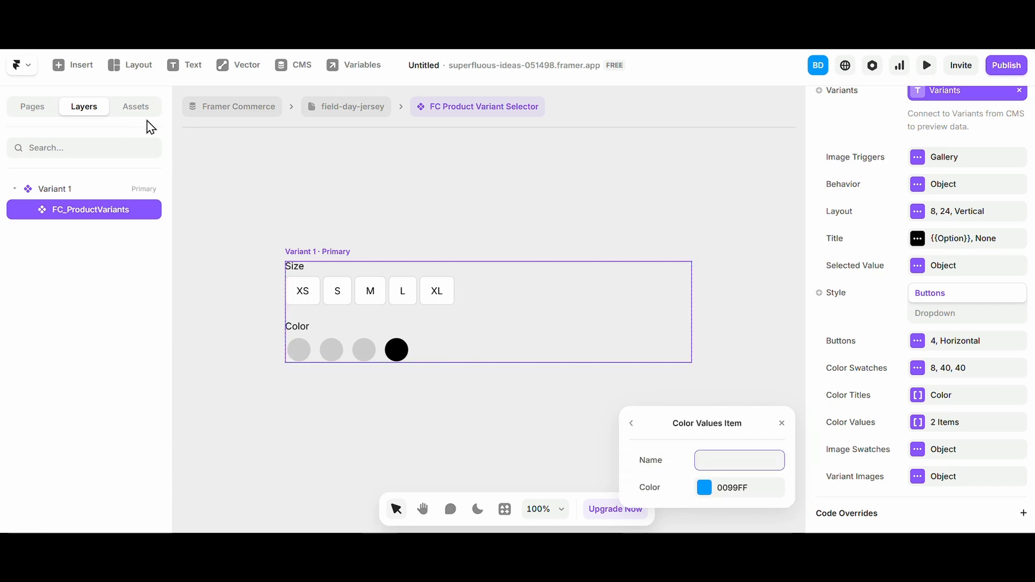
pyautogui.click(290, 69)
pyautogui.scroll(-2, 324, 421)
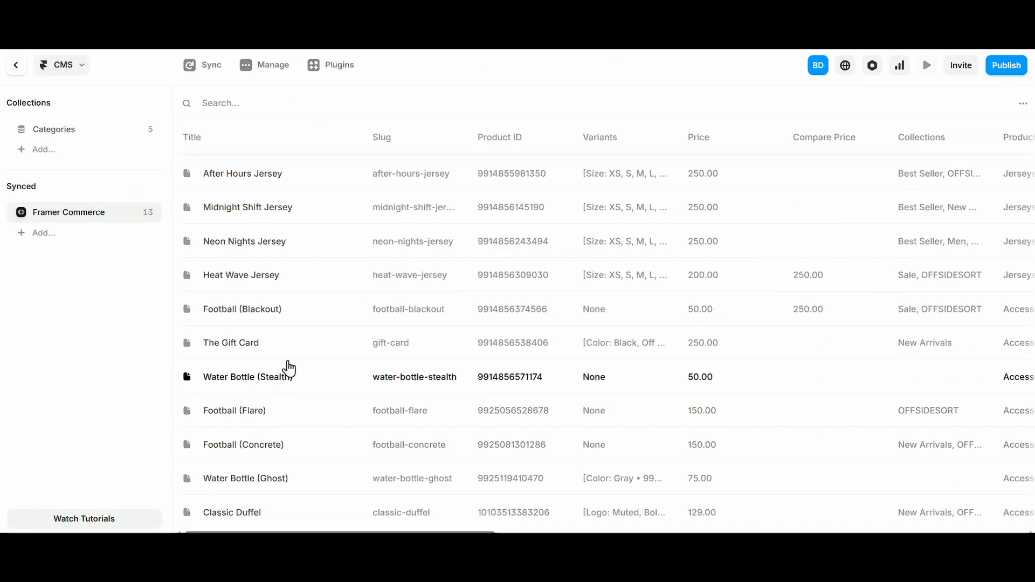
pyautogui.click(290, 348)
pyautogui.scroll(-3, 645, 397)
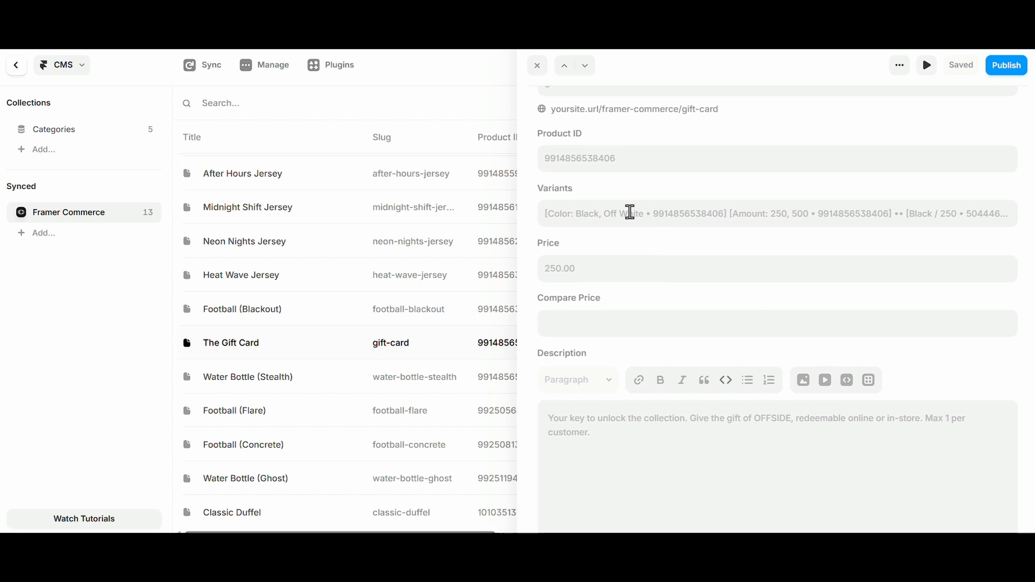
pyautogui.tripleClick(606, 213)
pyautogui.click(637, 216)
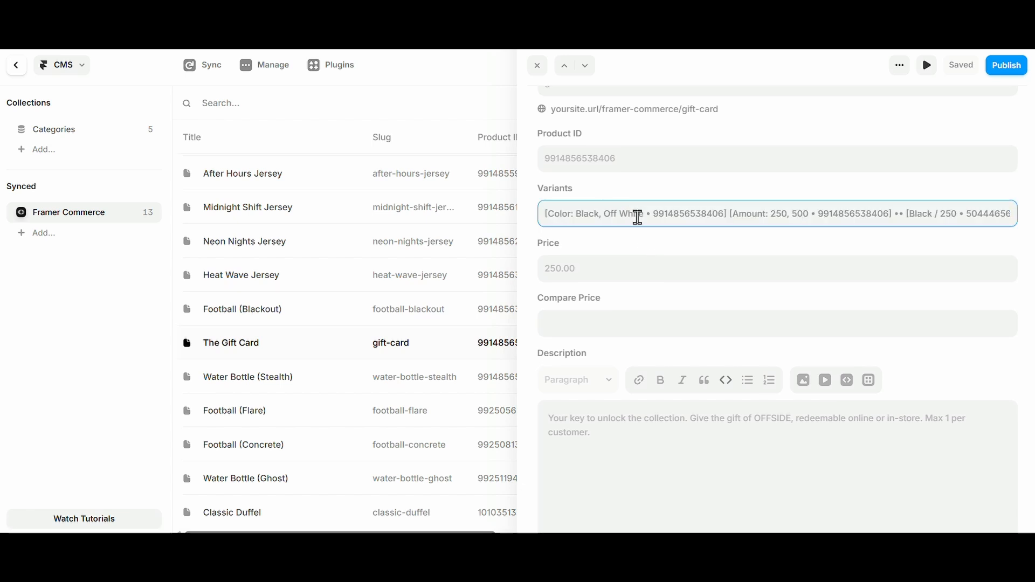
pyautogui.moveTo(643, 215); pyautogui.dragTo(603, 220)
pyautogui.hotkey('ctrl', 'c')
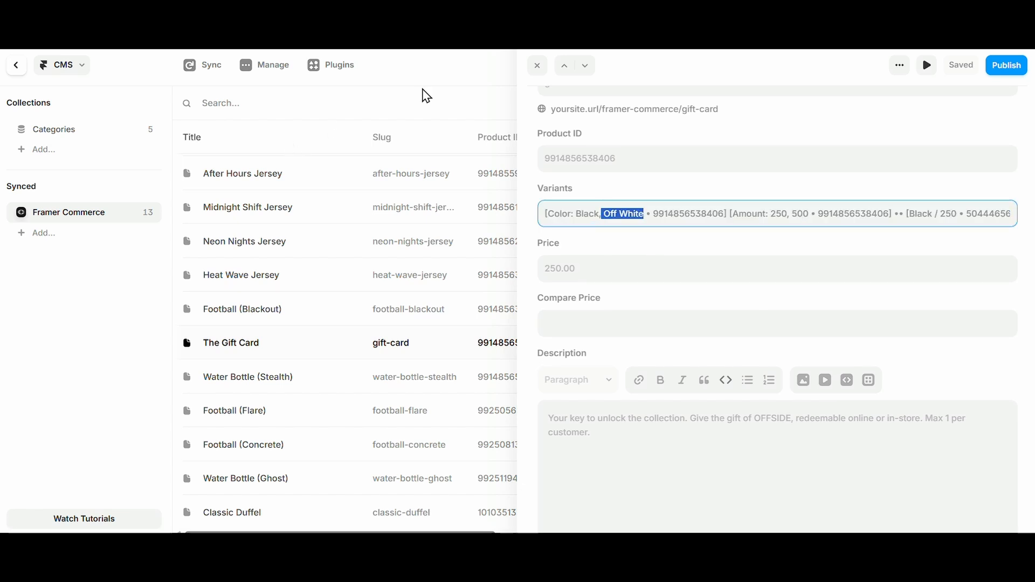
pyautogui.click(537, 65)
pyautogui.click(16, 65)
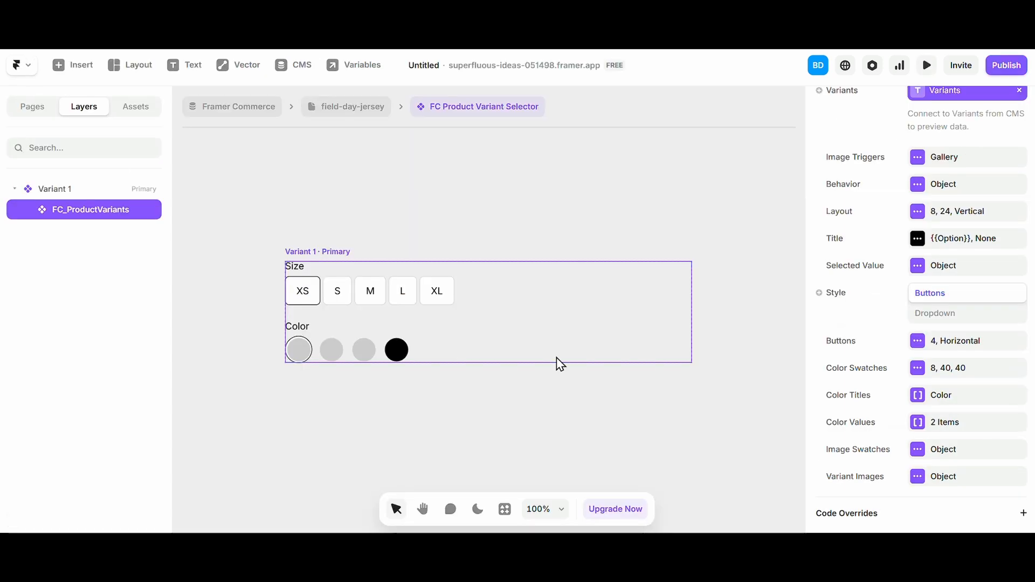
# - Name the second color value Off White and set its color to FFFFFF
pyautogui.click(965, 427)
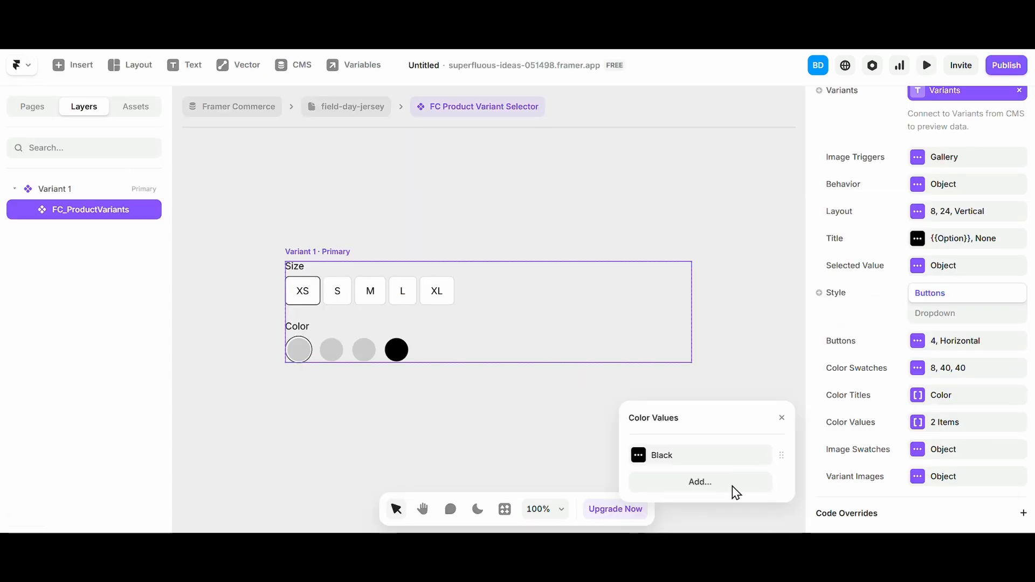
pyautogui.click(732, 486)
pyautogui.hotkey('ctrl', 'v')
pyautogui.click(748, 488)
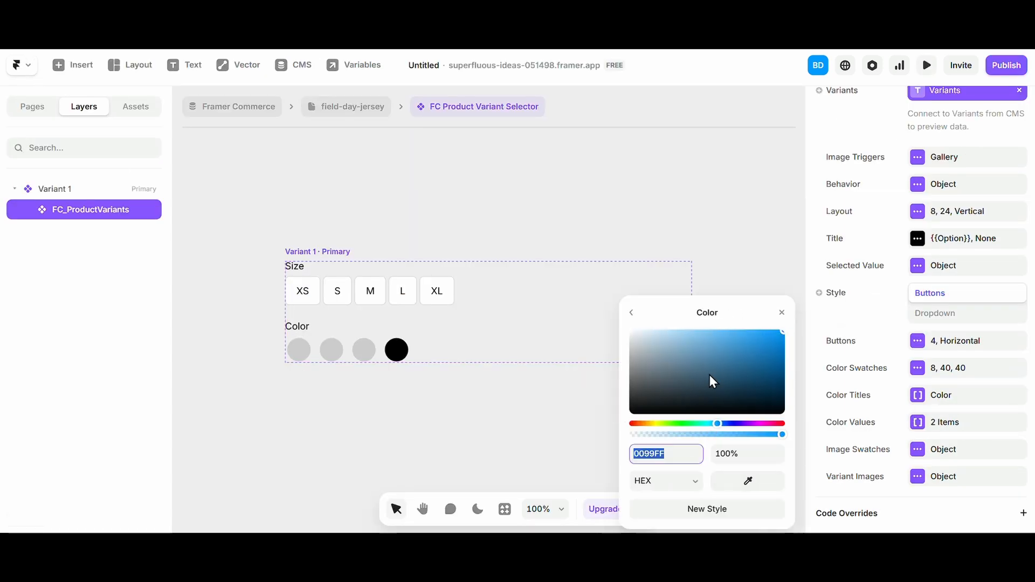
pyautogui.write('FFFFFF')
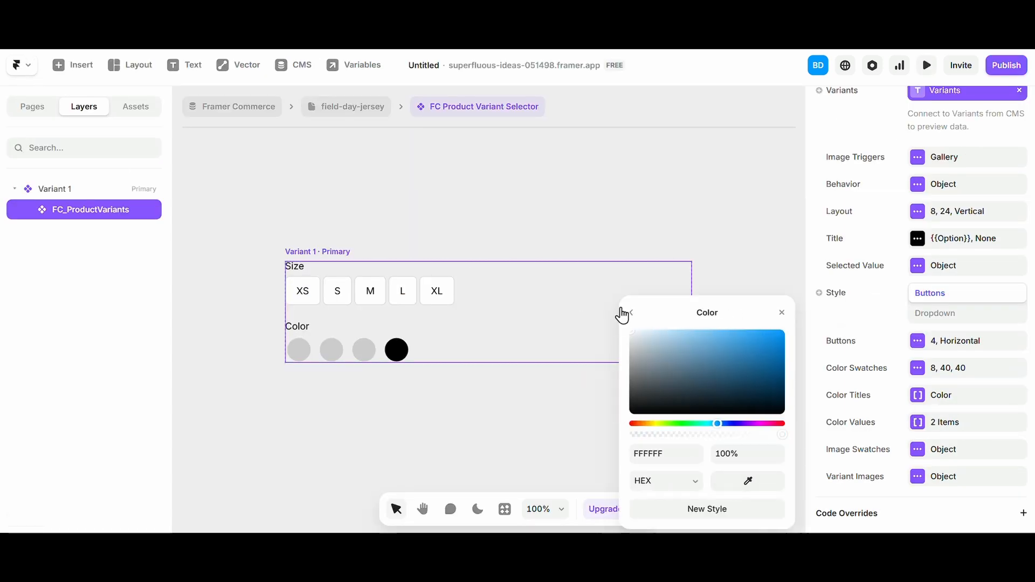
pyautogui.click(631, 313)
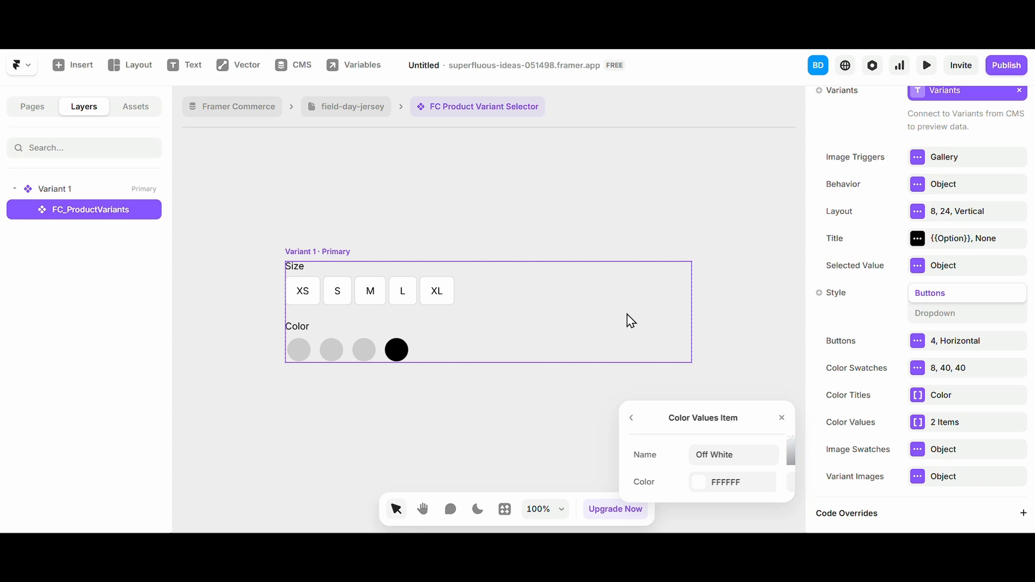
pyautogui.click(633, 420)
pyautogui.click(485, 413)
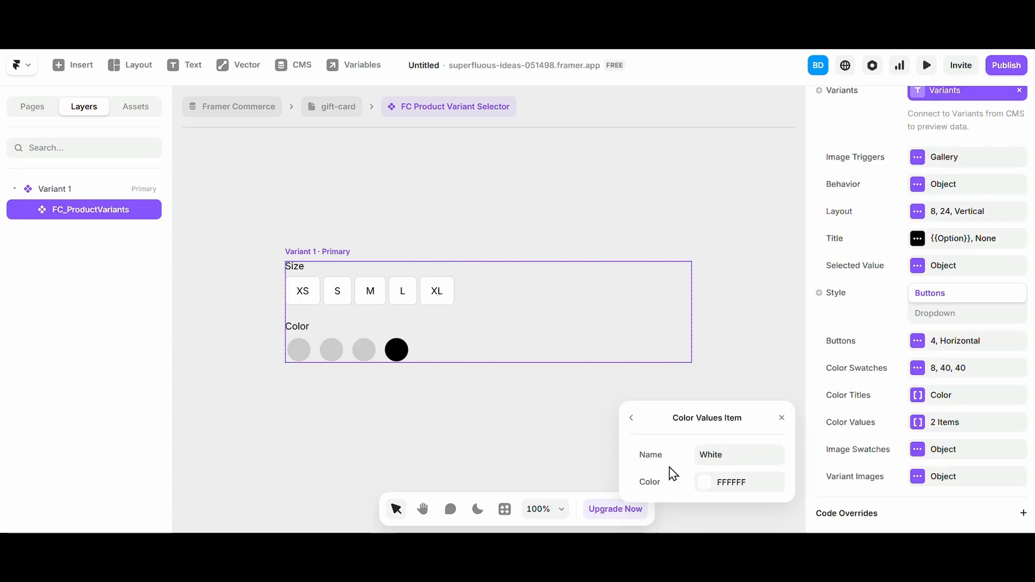
# - Check the exact spelling of the second color in the Variants field of The Gift Card's CMS entry
pyautogui.click(289, 65)
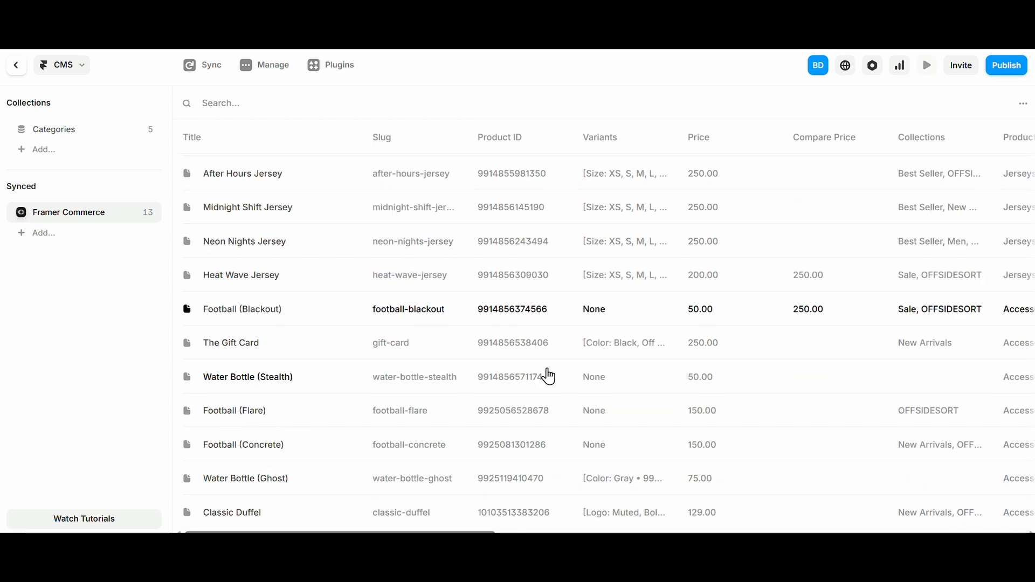
pyautogui.click(575, 345)
pyautogui.click(624, 353)
pyautogui.click(632, 355)
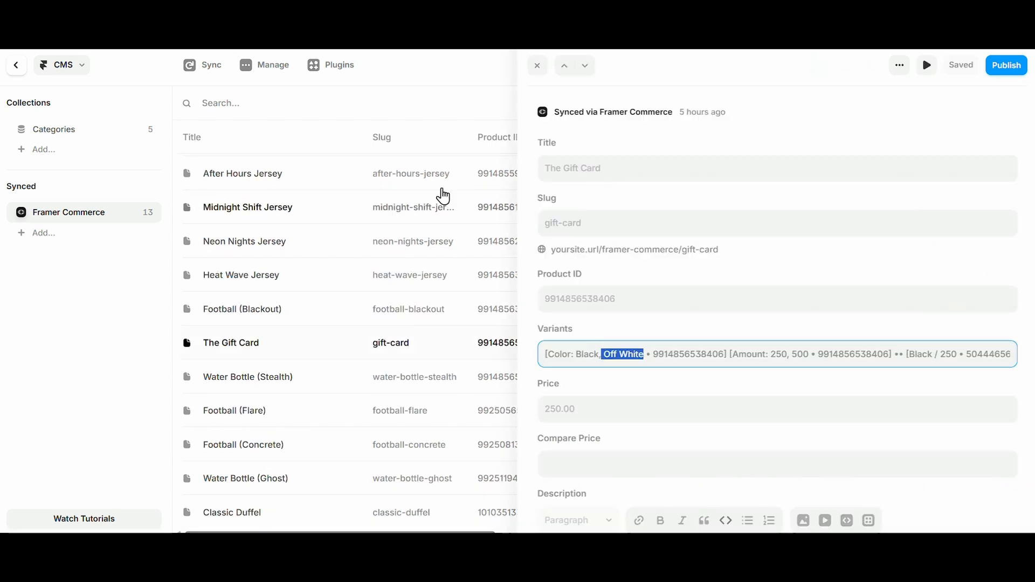
pyautogui.press('Escape')
pyautogui.click(16, 65)
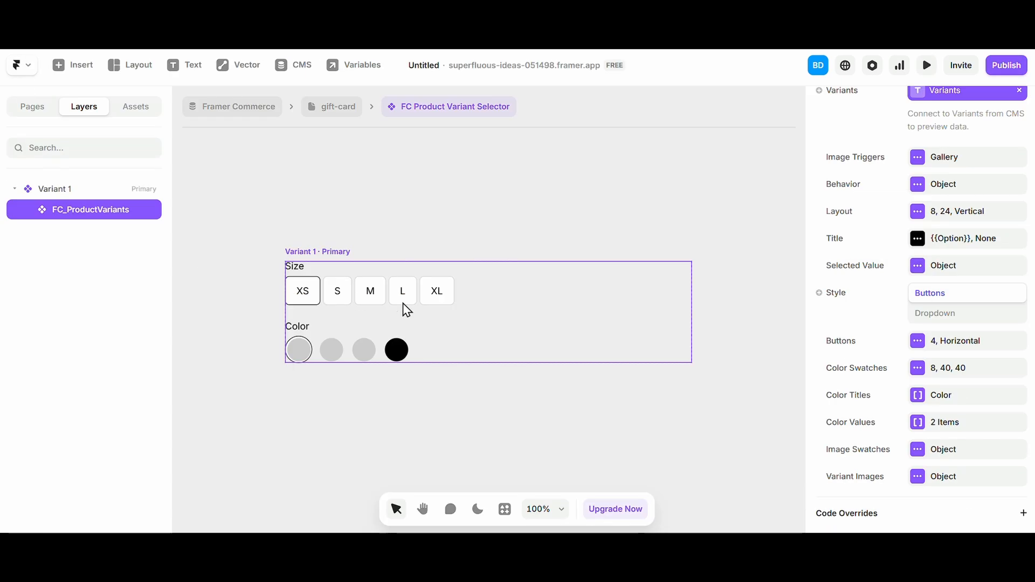
# - Correct the name of the white entry in the variant selector's color values to Off White
pyautogui.click(938, 399)
pyautogui.click(941, 422)
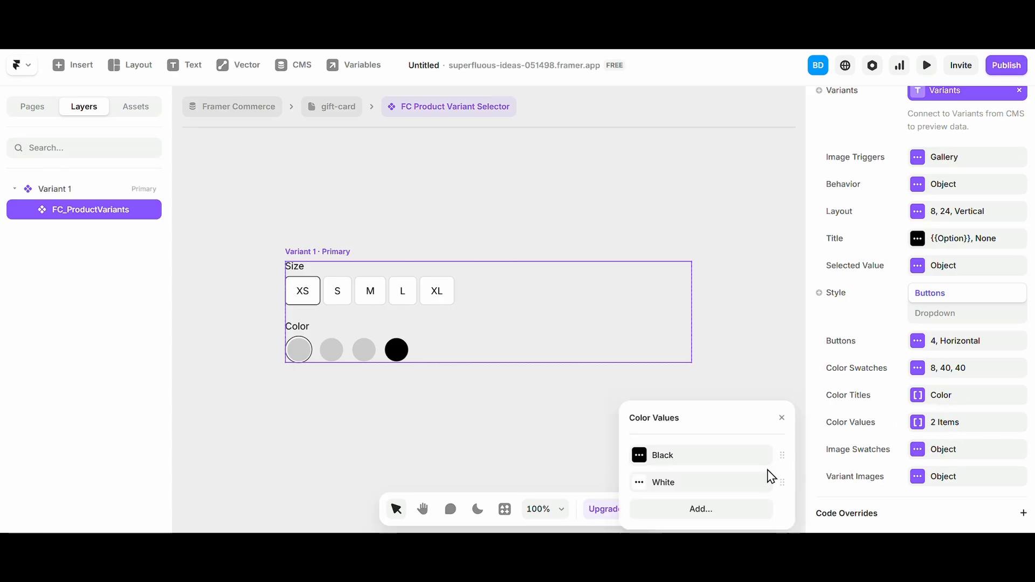
pyautogui.click(761, 479)
pyautogui.click(729, 462)
pyautogui.write('Off White')
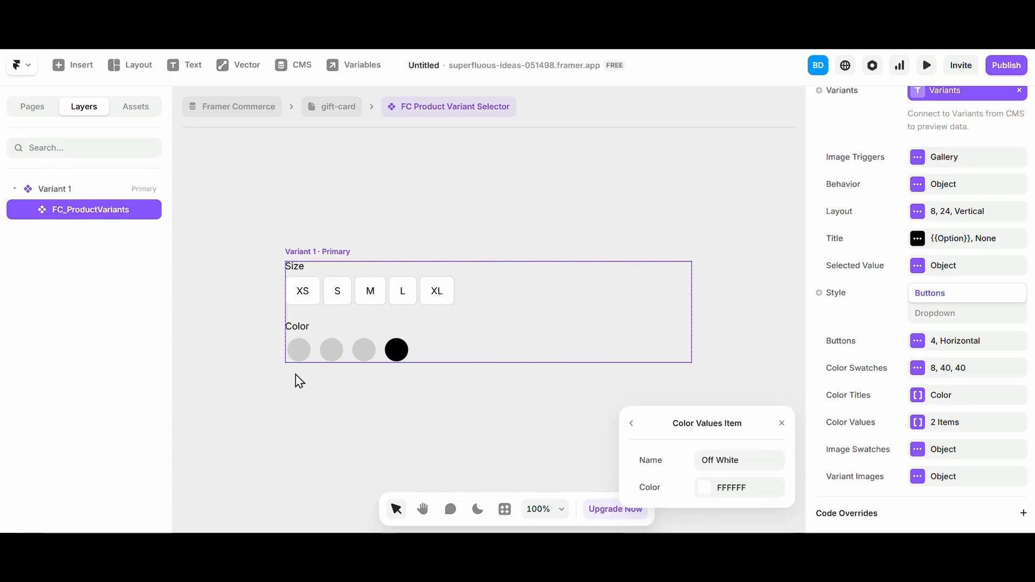
pyautogui.click(796, 428)
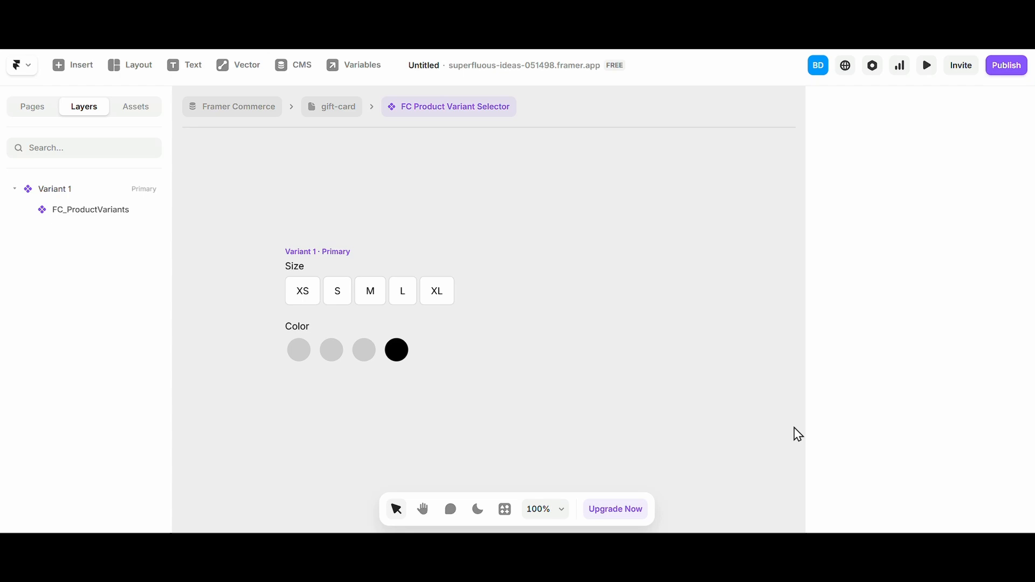
# - Check the color swatches on the gift card's product page, and reopen the variant selector component for editing
pyautogui.click(436, 360)
pyautogui.click(318, 102)
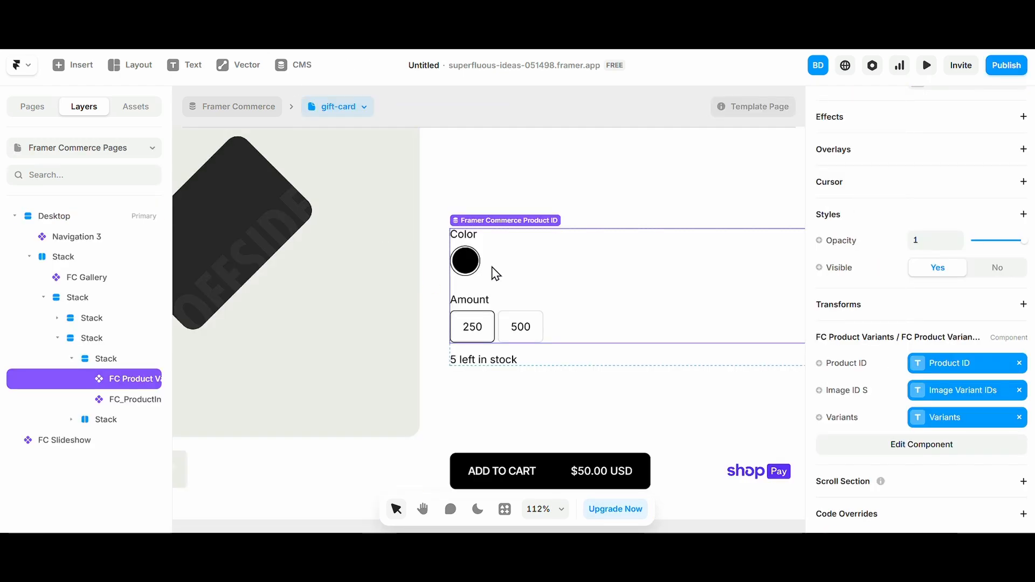
pyautogui.click(881, 446)
pyautogui.click(442, 351)
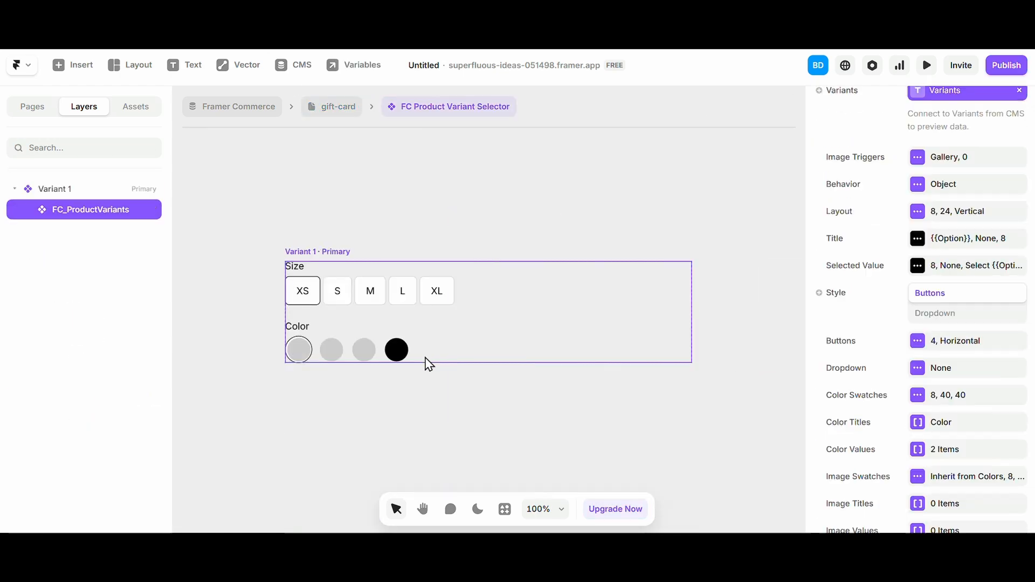
# - Turn on image swatches to view their style, title and value options, and turn them off again
pyautogui.click(959, 450)
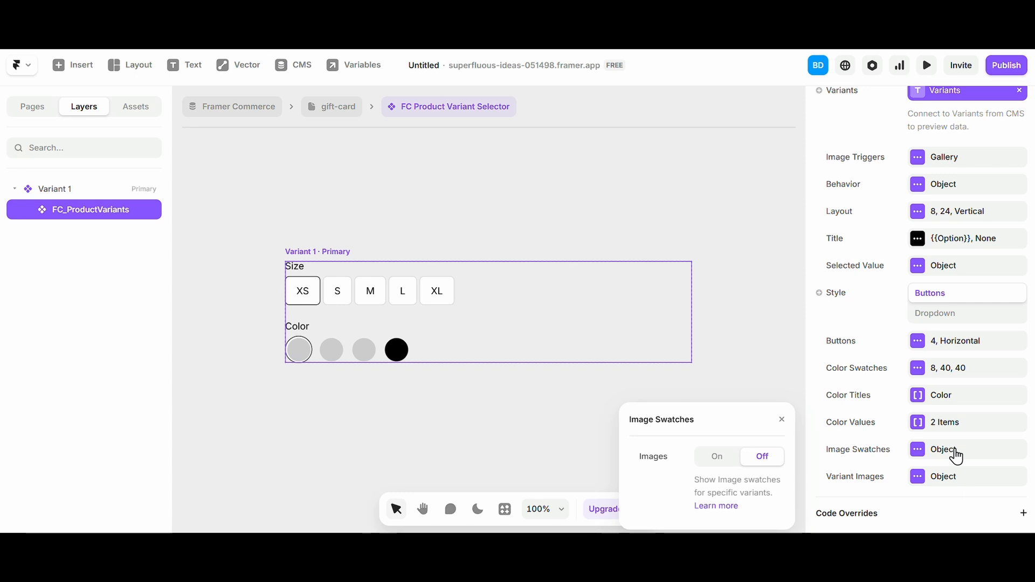
pyautogui.click(706, 457)
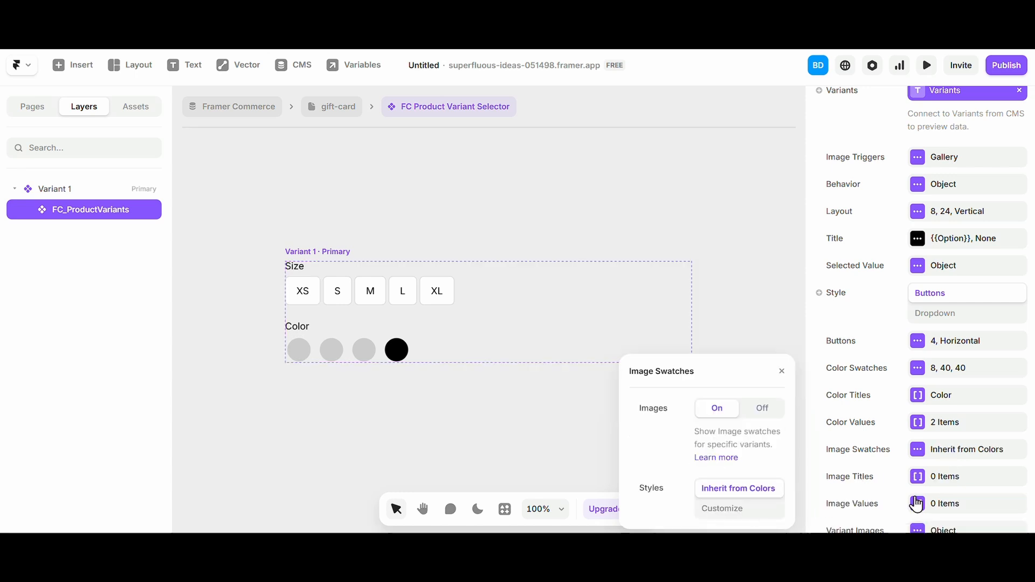
pyautogui.scroll(-2, 914, 499)
pyautogui.click(945, 450)
pyautogui.click(955, 425)
pyautogui.click(956, 397)
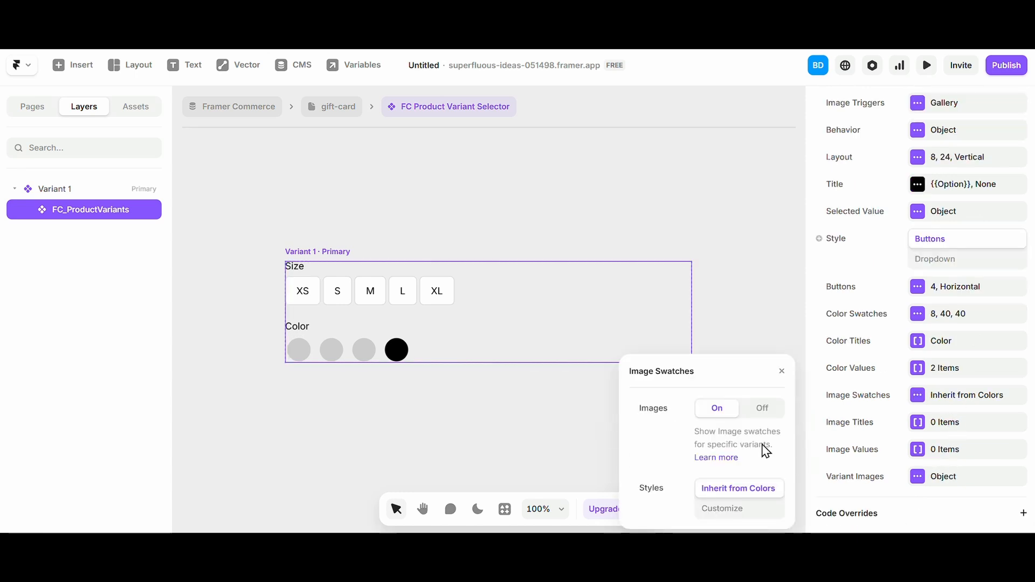
pyautogui.click(764, 407)
# - Add an empty entry to the color titles, compare with the color values list, and remove the empty entry
pyautogui.click(996, 400)
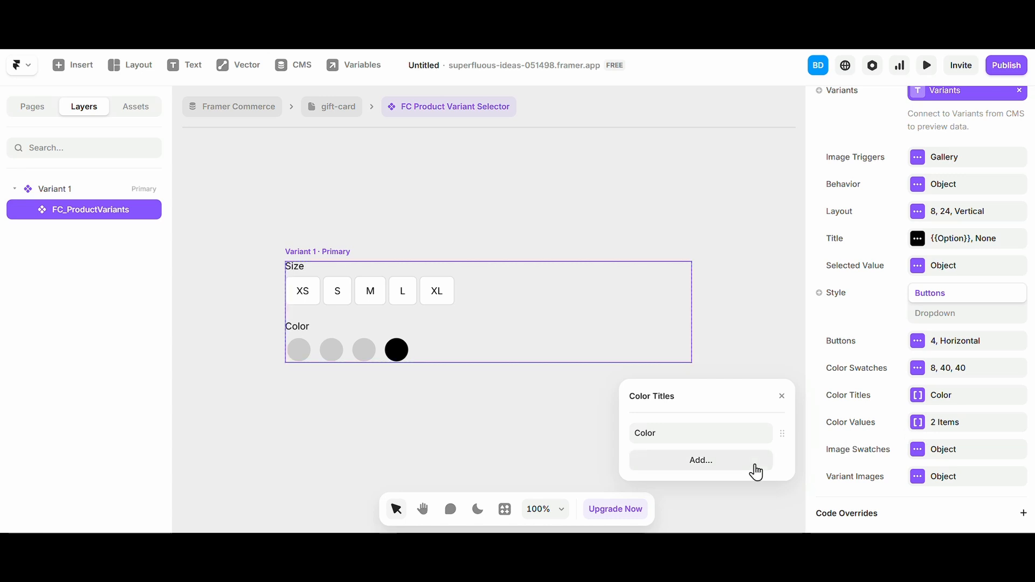
pyautogui.click(756, 434)
pyautogui.click(765, 455)
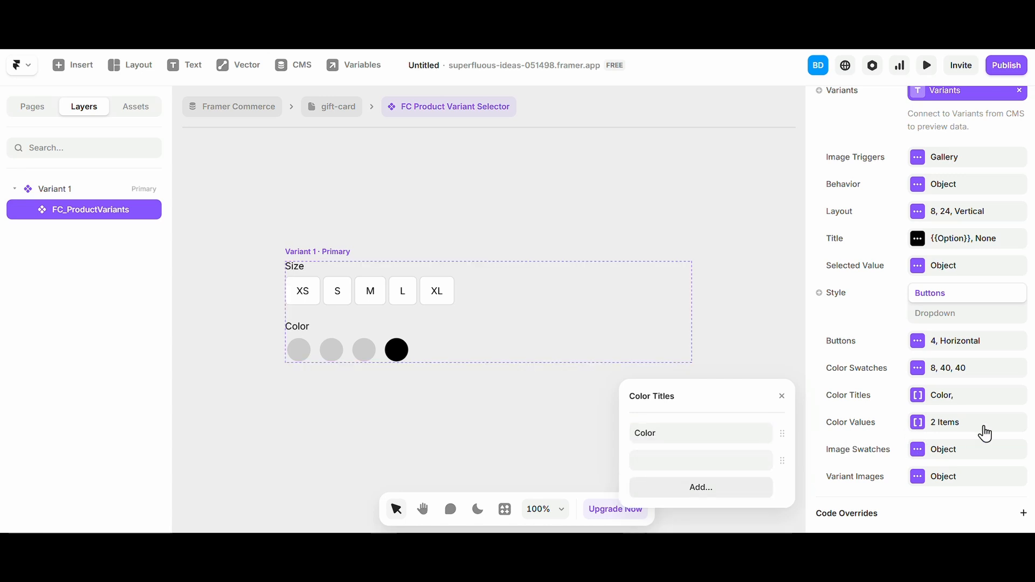
pyautogui.click(781, 397)
pyautogui.click(930, 426)
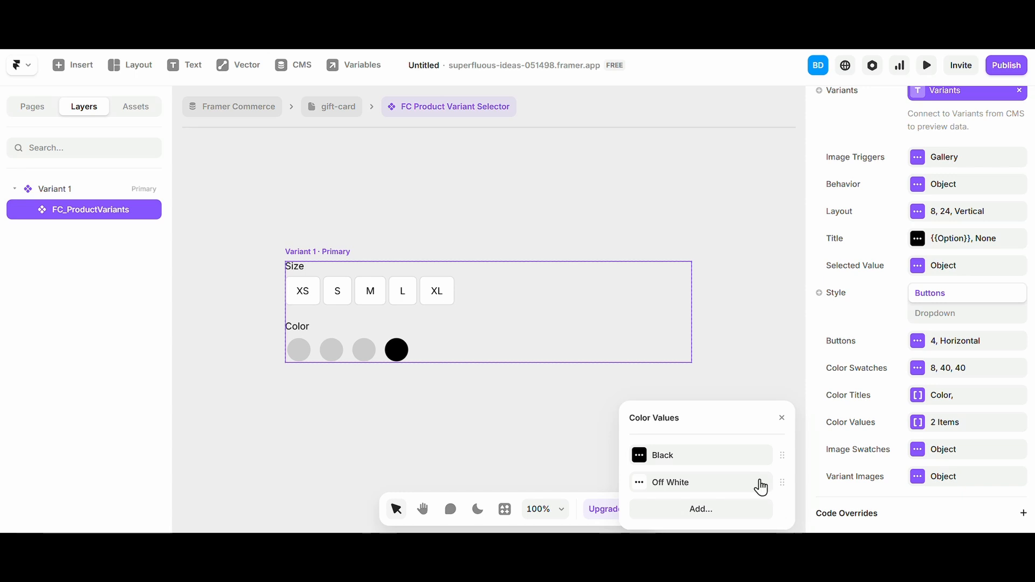
pyautogui.click(945, 400)
pyautogui.rightClick(745, 459)
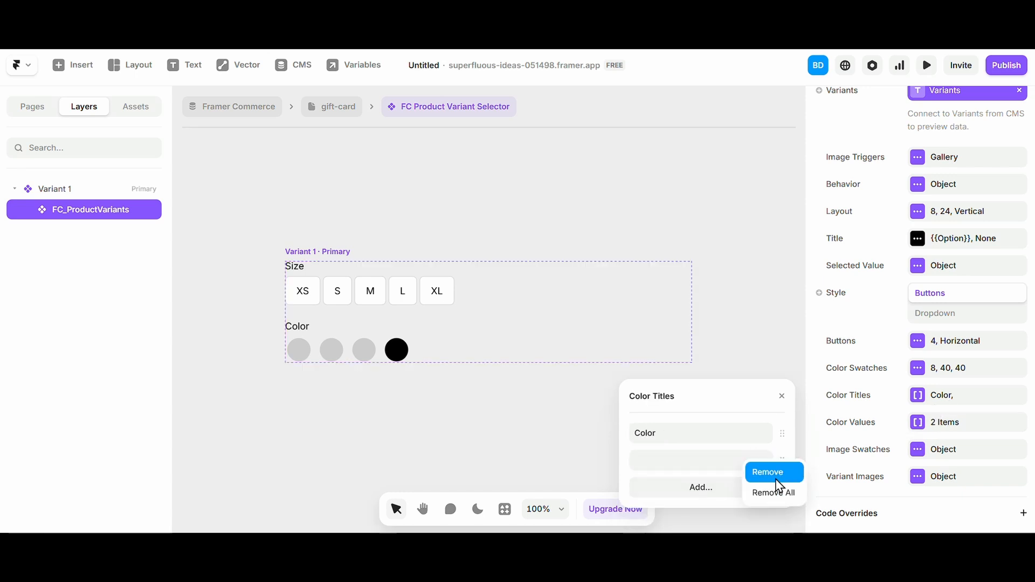
pyautogui.click(770, 469)
# - Open the color swatch settings of the variant selector
pyautogui.click(871, 426)
pyautogui.click(943, 372)
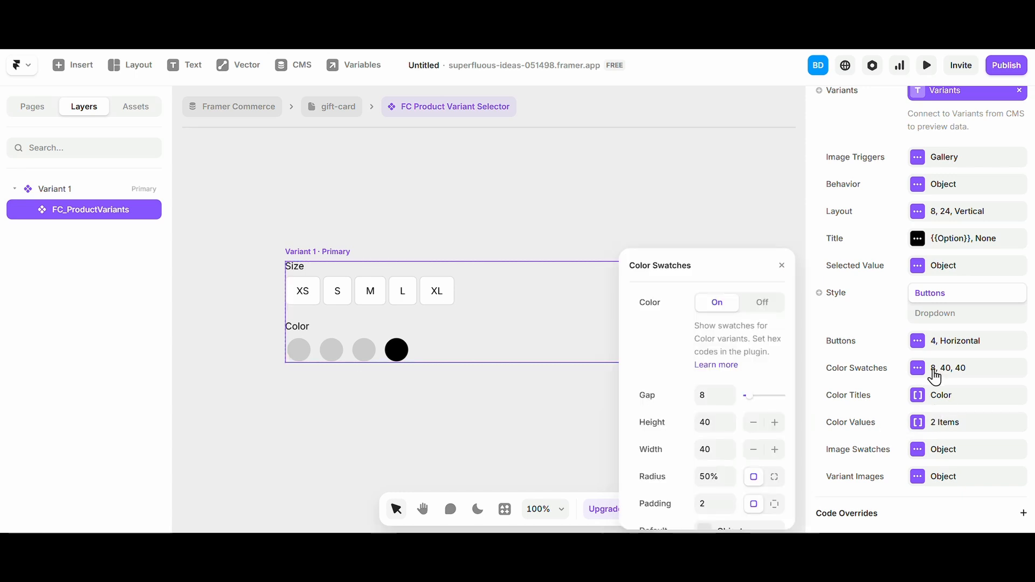
# - Set the default border color of the color swatches to 262626 and return to the gift-card page
pyautogui.scroll(-2, 775, 424)
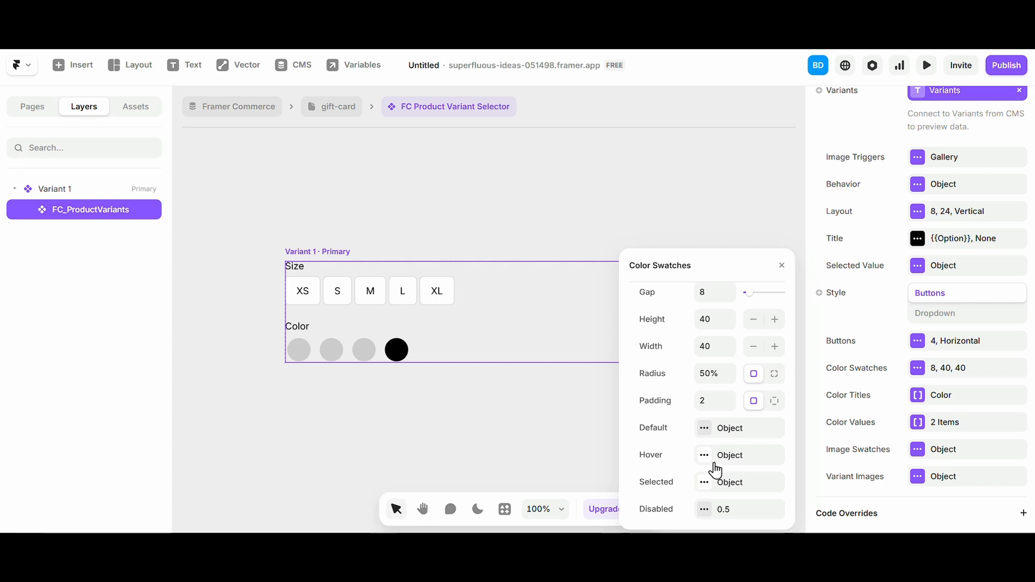
pyautogui.click(731, 431)
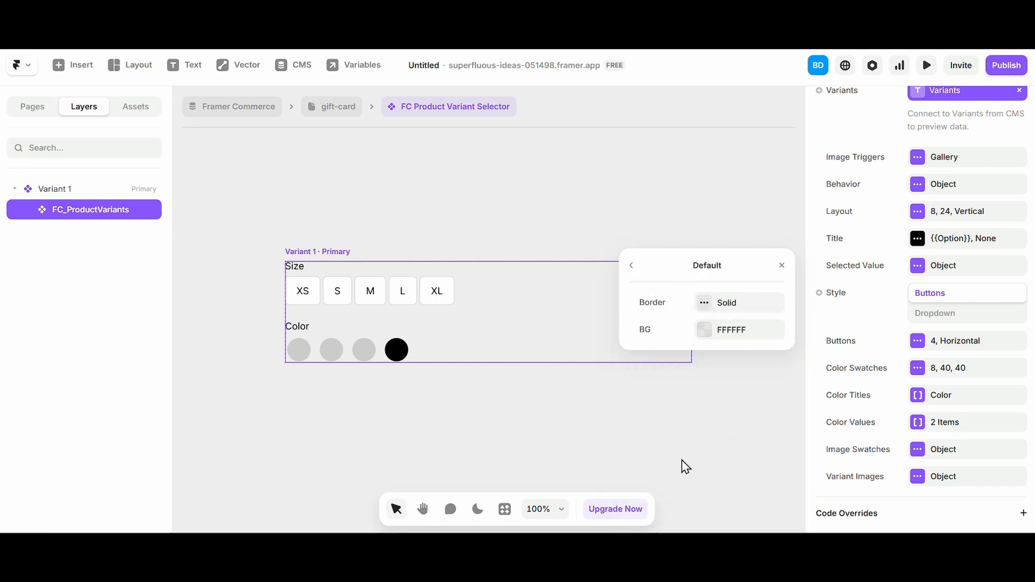
pyautogui.click(708, 331)
pyautogui.click(628, 269)
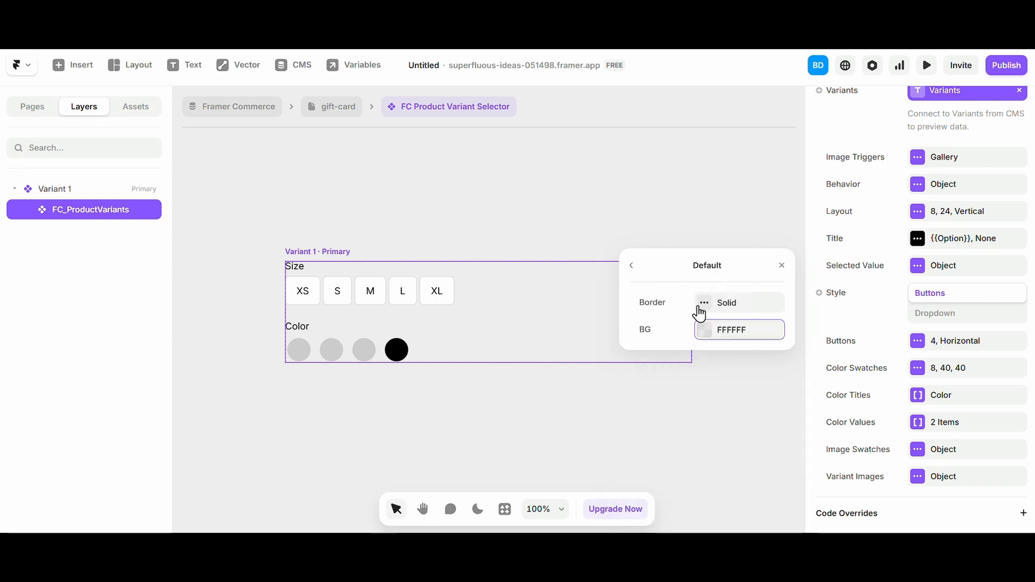
pyautogui.click(697, 305)
pyautogui.click(703, 359)
pyautogui.moveTo(701, 361); pyautogui.dragTo(628, 360)
pyautogui.click(631, 266)
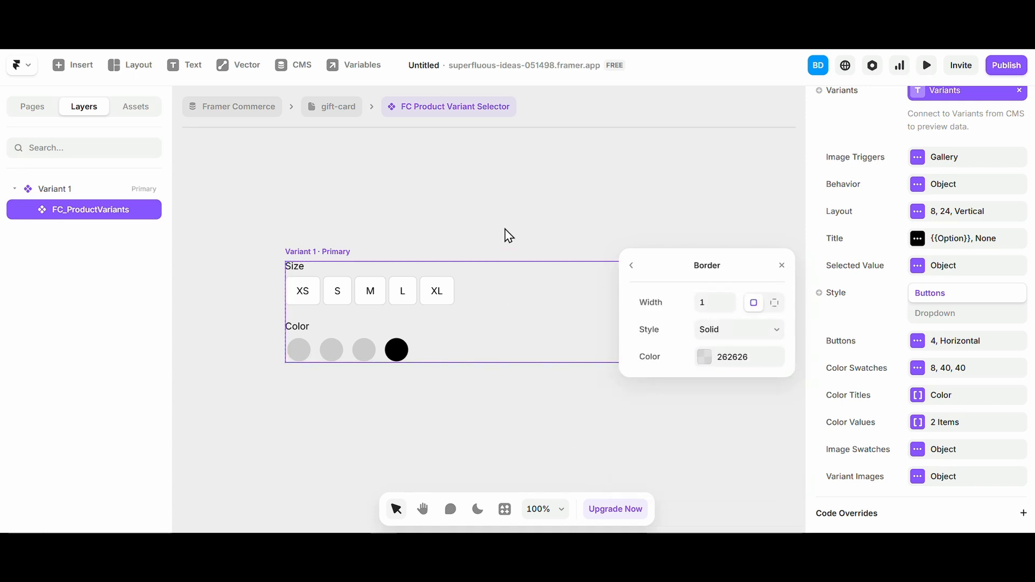
pyautogui.click(508, 235)
pyautogui.click(340, 107)
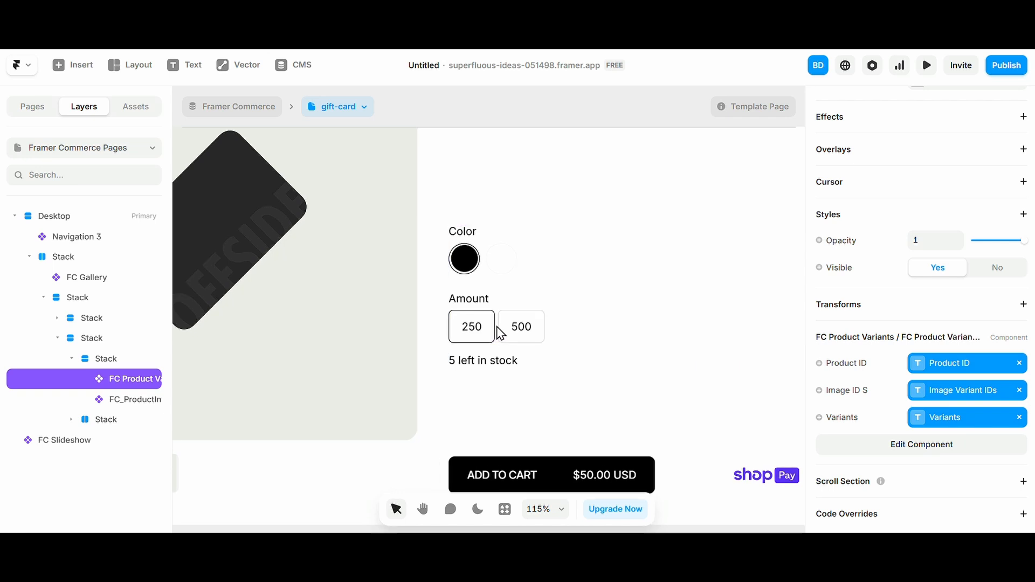
# - Open the product variant selector component for editing and examine its Color Titles and Color Values entries
pyautogui.click(840, 444)
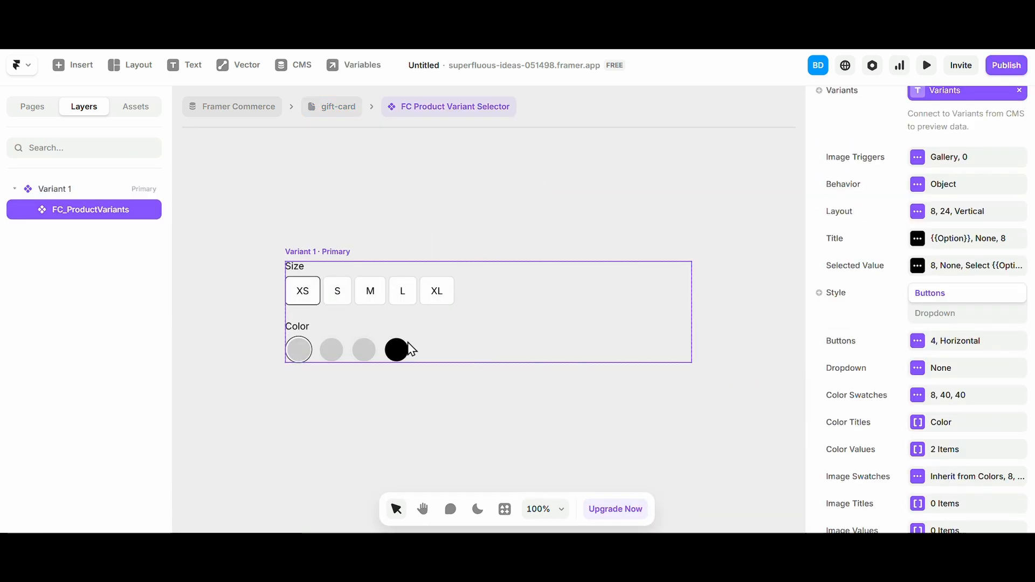
pyautogui.click(952, 393)
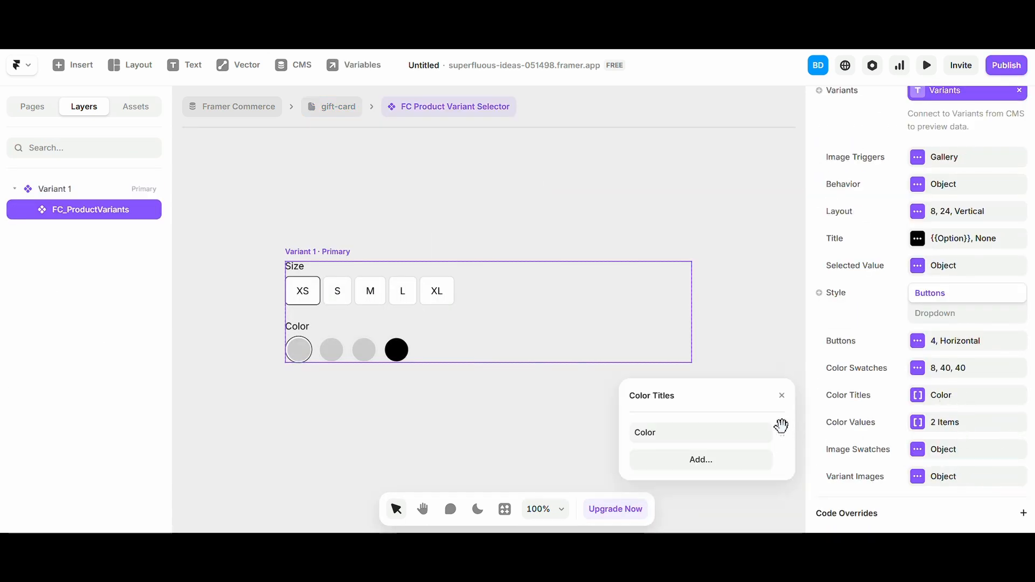
pyautogui.click(872, 456)
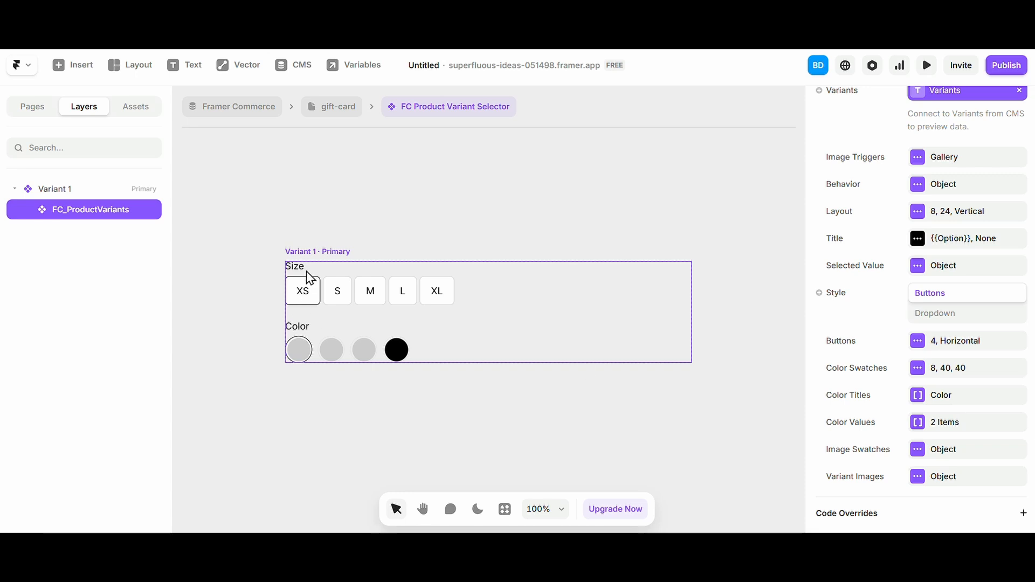
pyautogui.click(960, 404)
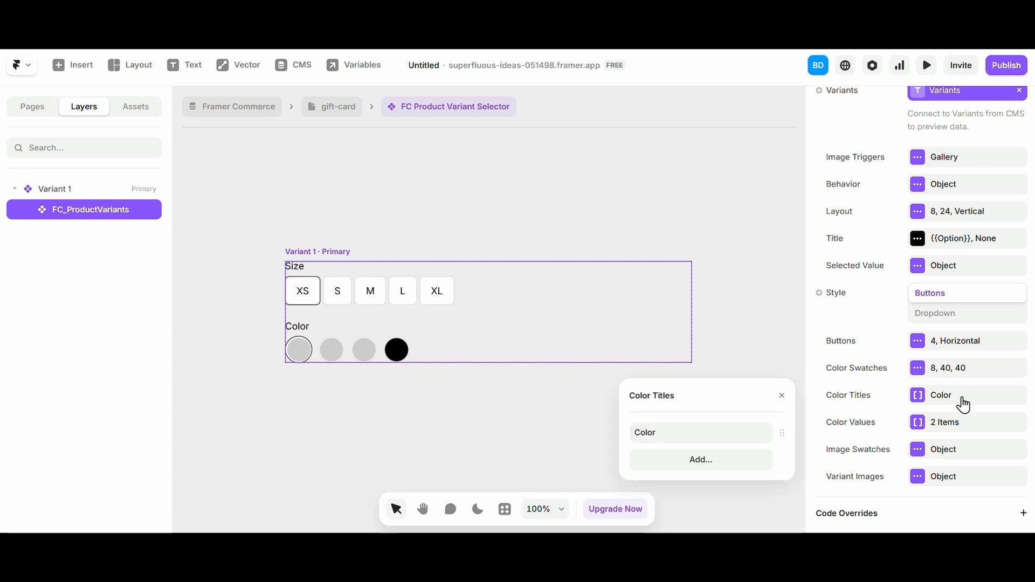
pyautogui.click(695, 437)
pyautogui.click(767, 416)
pyautogui.click(945, 423)
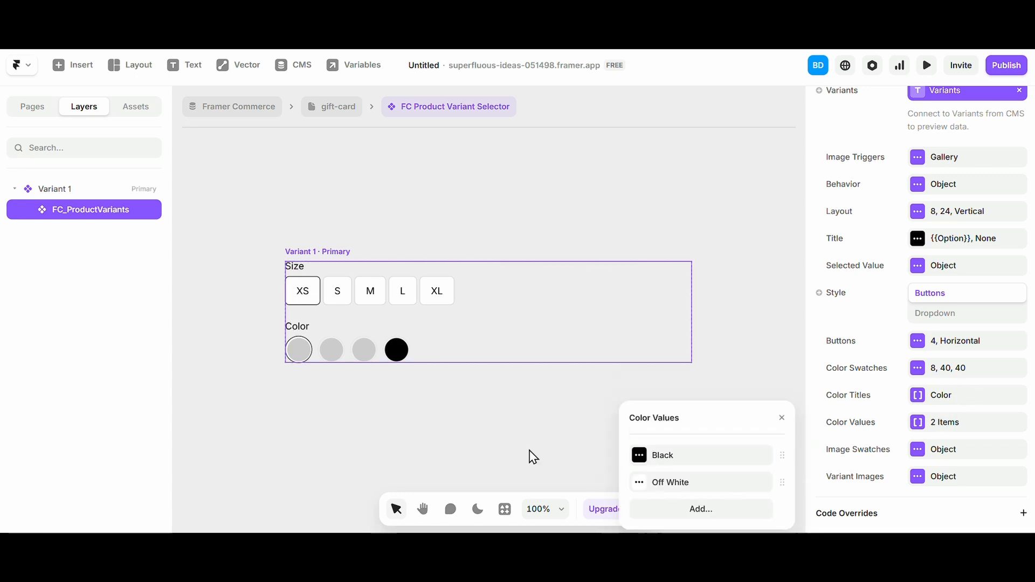
pyautogui.click(679, 487)
pyautogui.click(640, 419)
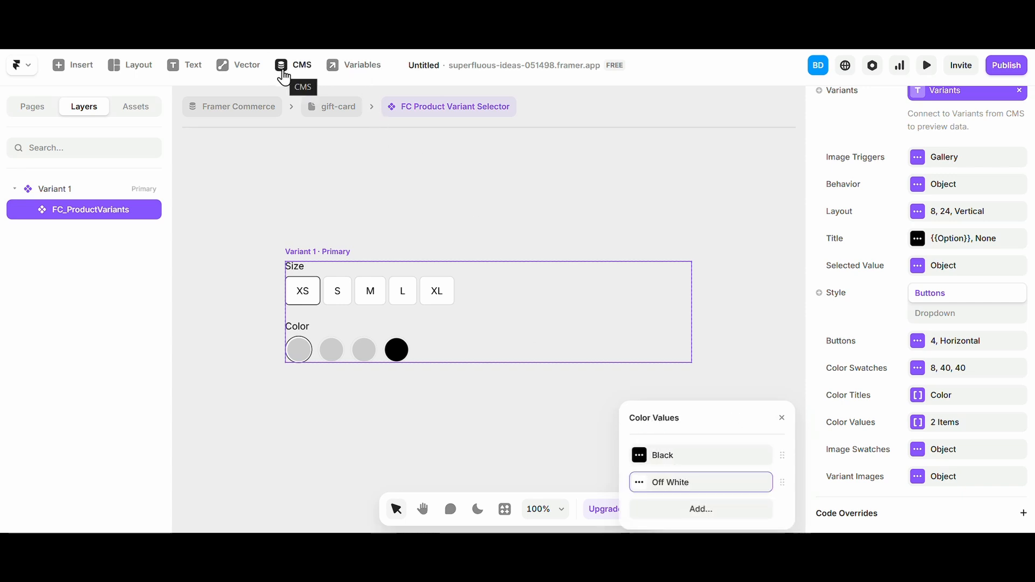
# - Review the Buttons styling settings of the product variant selector, including its default, hover, selected and disabled states
pyautogui.click(965, 377)
pyautogui.click(918, 345)
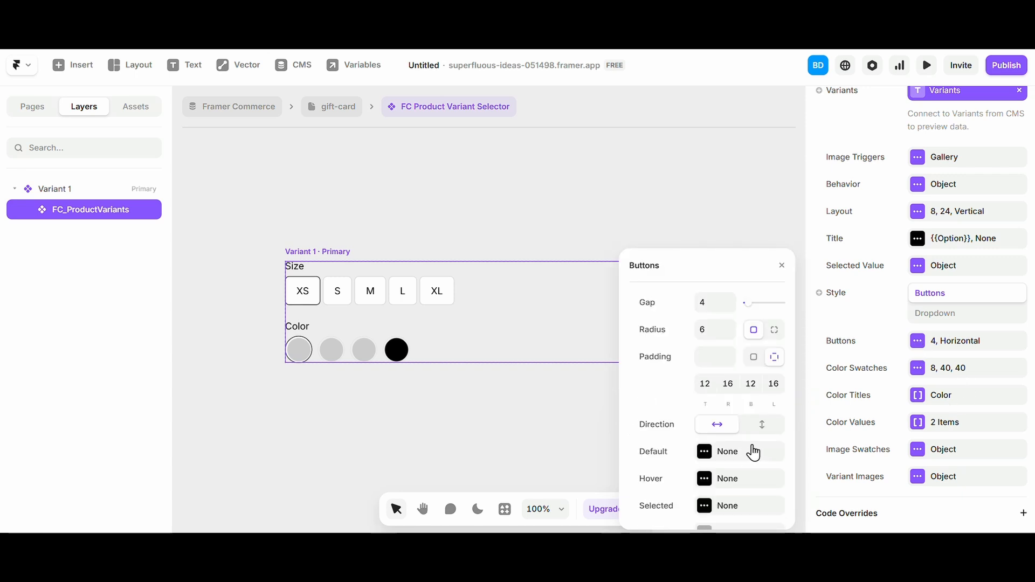
pyautogui.scroll(-1, 751, 478)
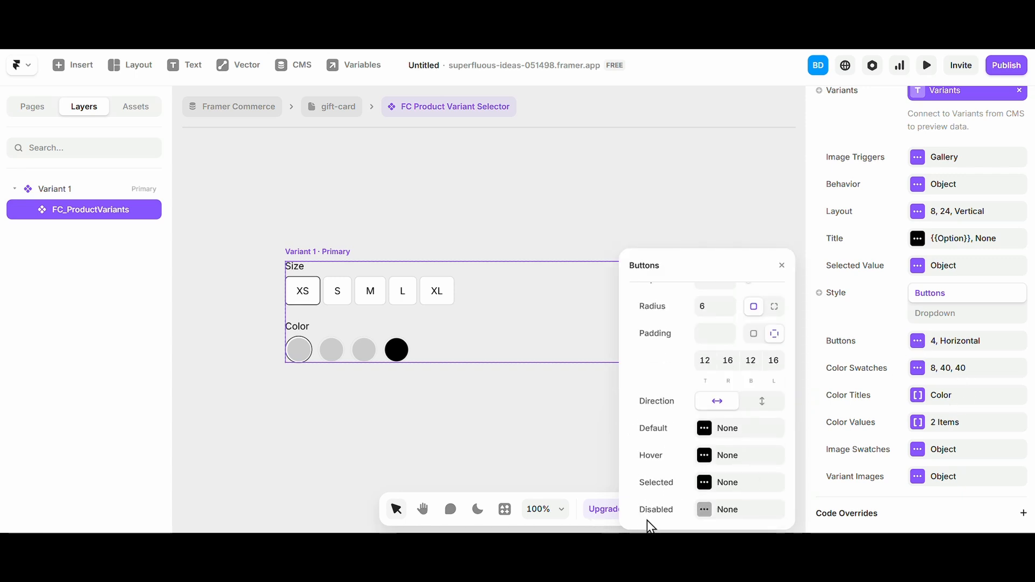
# - Set the opacity of the color swatches' default border color to 17% and return to the gift-card page
pyautogui.click(945, 379)
pyautogui.scroll(-4, 711, 481)
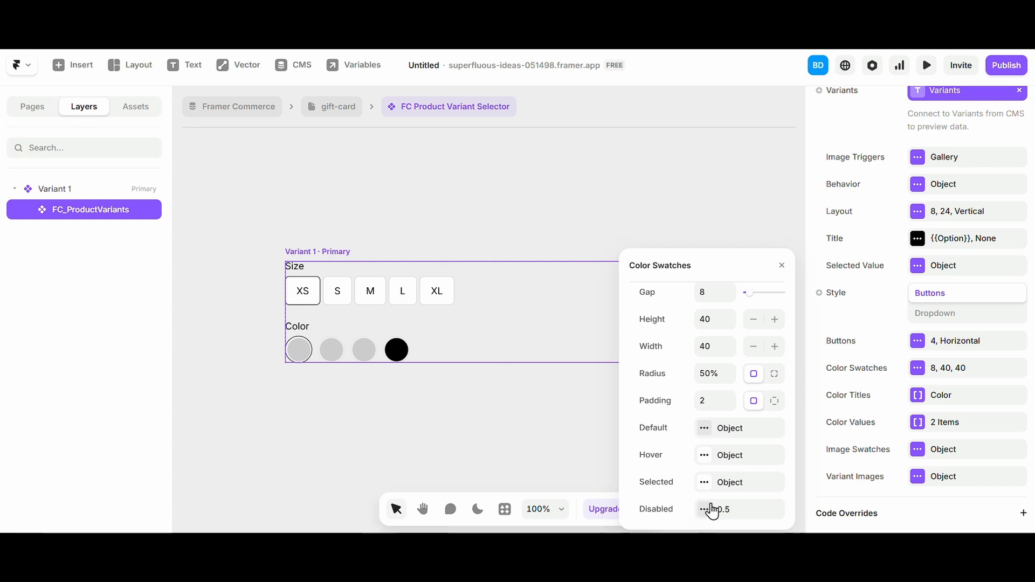
pyautogui.click(727, 431)
pyautogui.click(717, 405)
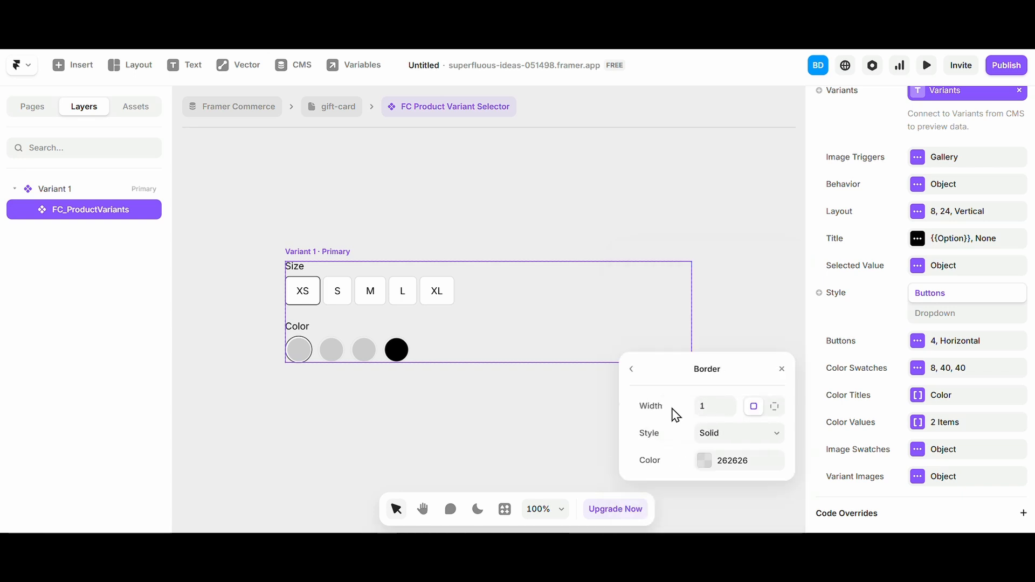
pyautogui.click(717, 458)
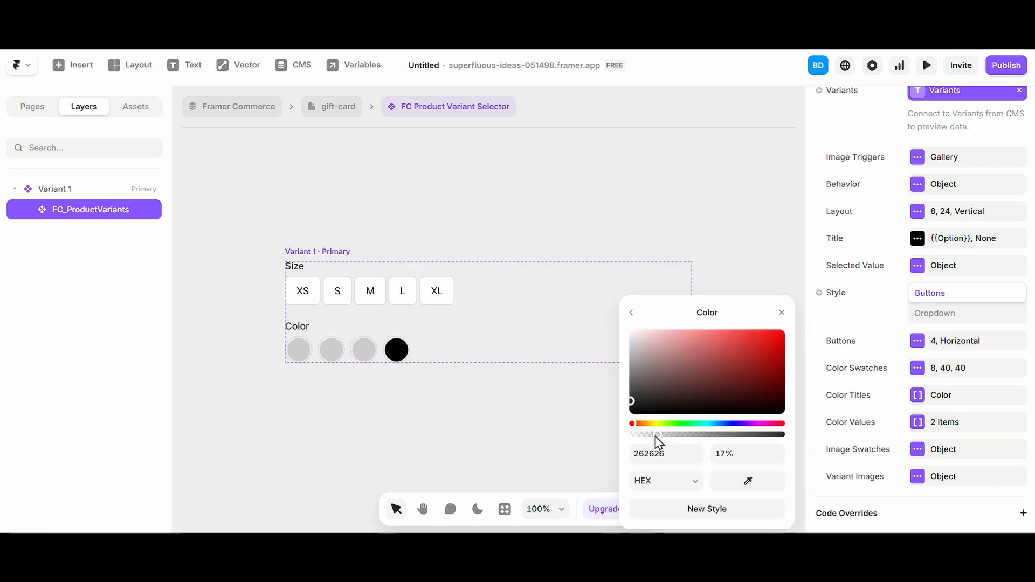
pyautogui.click(331, 153)
pyautogui.click(340, 109)
# - Publish the updated website and open the live gift-card product page
pyautogui.click(574, 288)
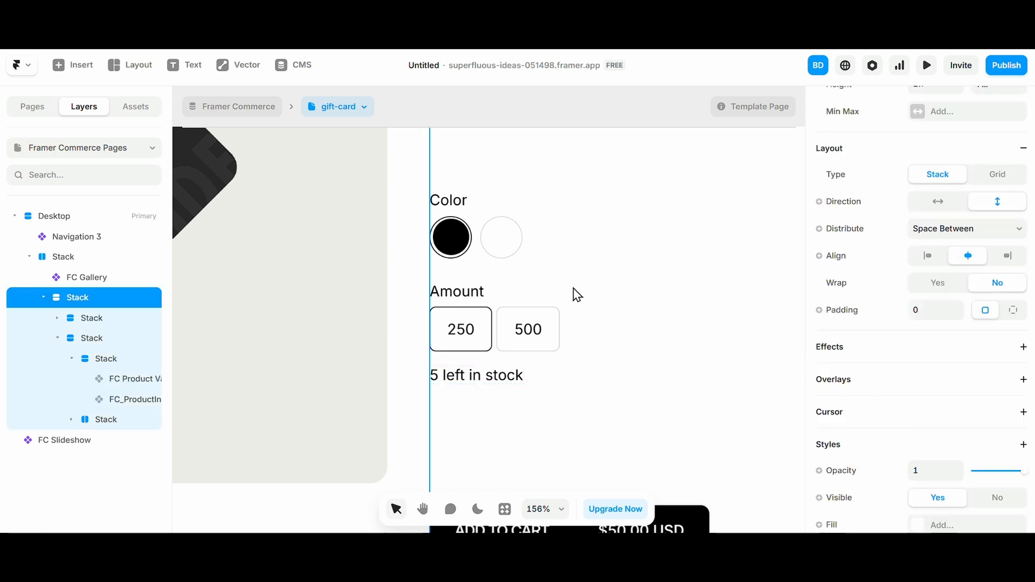
pyautogui.scroll(-10, 562, 282)
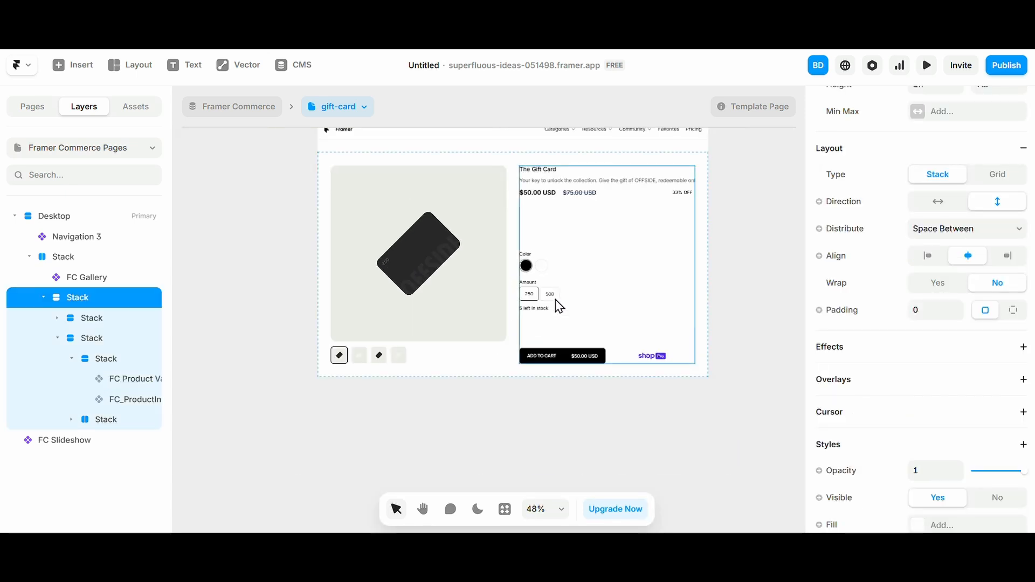
pyautogui.click(270, 296)
pyautogui.scroll(2, 474, 270)
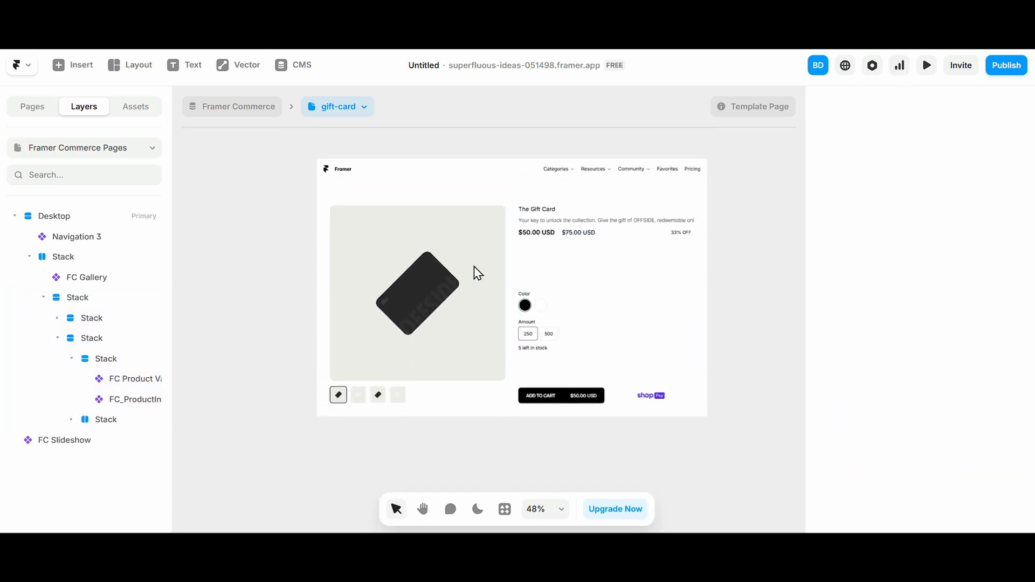
pyautogui.click(1017, 74)
pyautogui.click(888, 190)
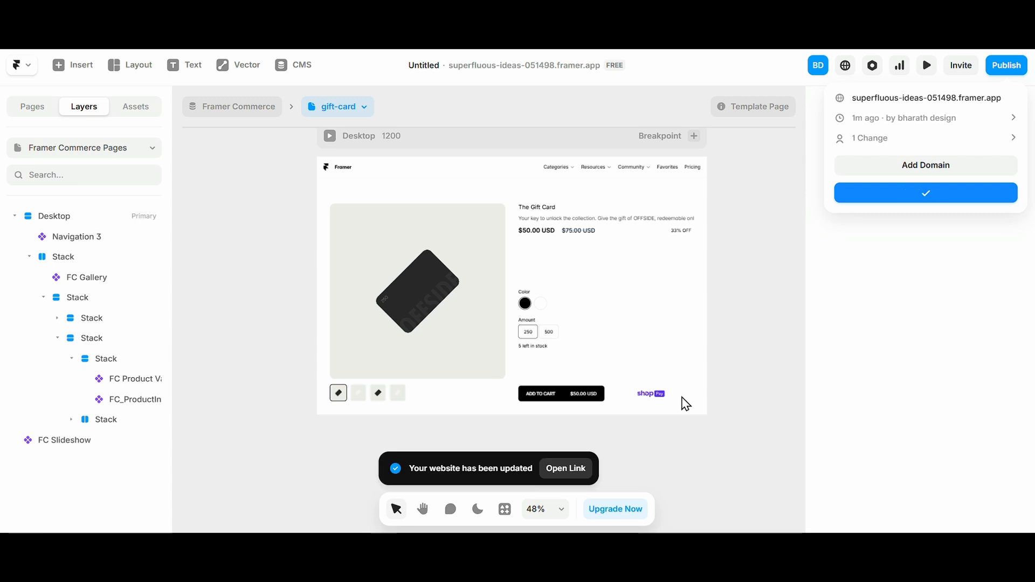
pyautogui.click(566, 468)
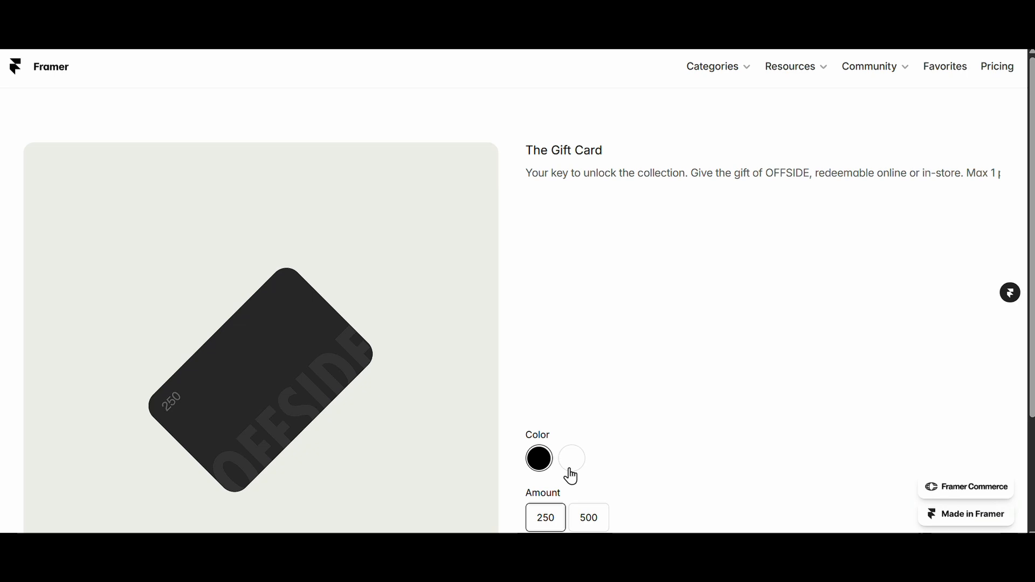
# - Test the live product page by switching between the black and white color swatches and the 500 and 250 amounts
pyautogui.click(570, 463)
pyautogui.click(549, 463)
pyautogui.click(577, 465)
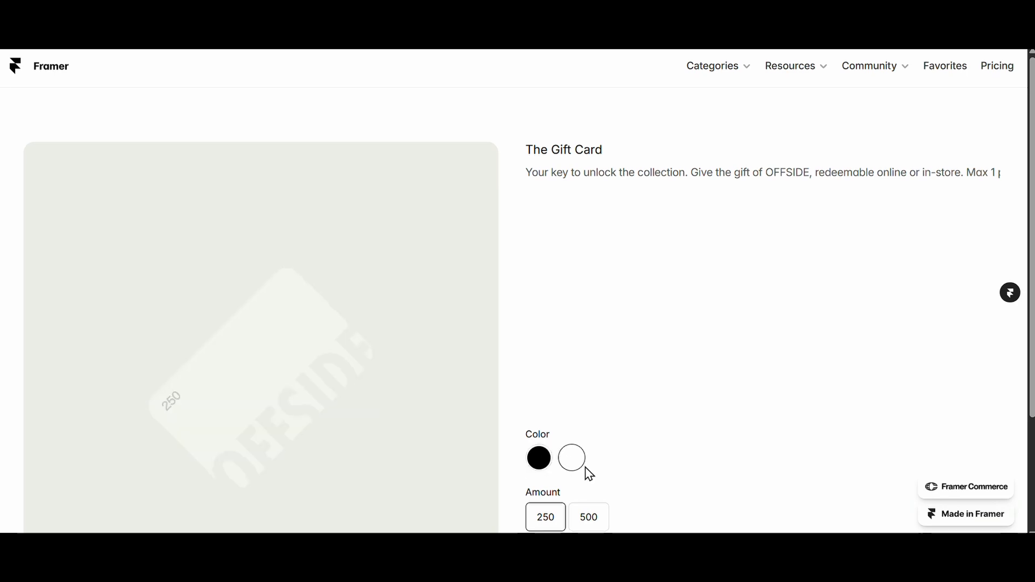
pyautogui.scroll(-2, 584, 469)
pyautogui.click(593, 402)
pyautogui.scroll(-1, 566, 463)
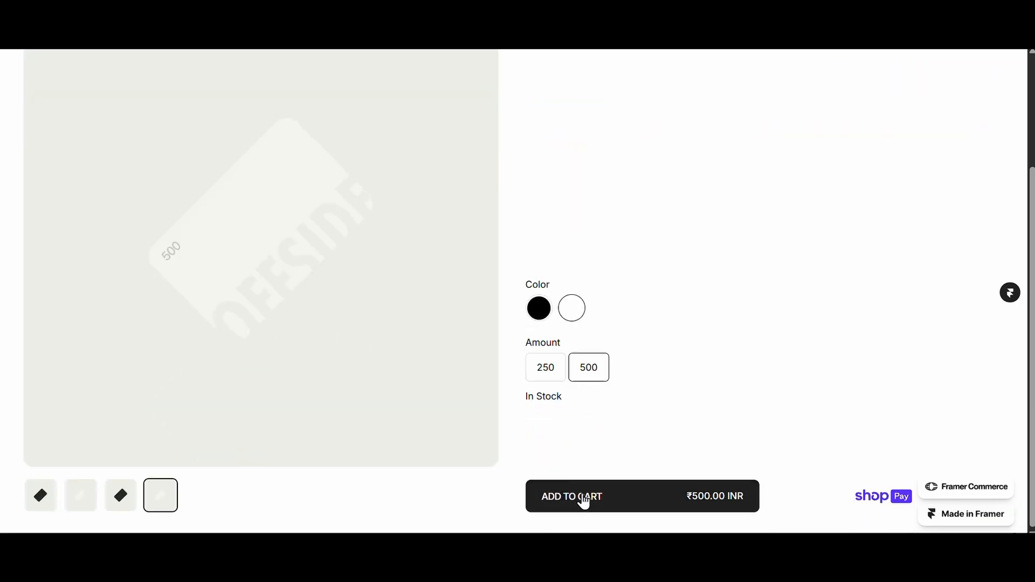
pyautogui.click(559, 372)
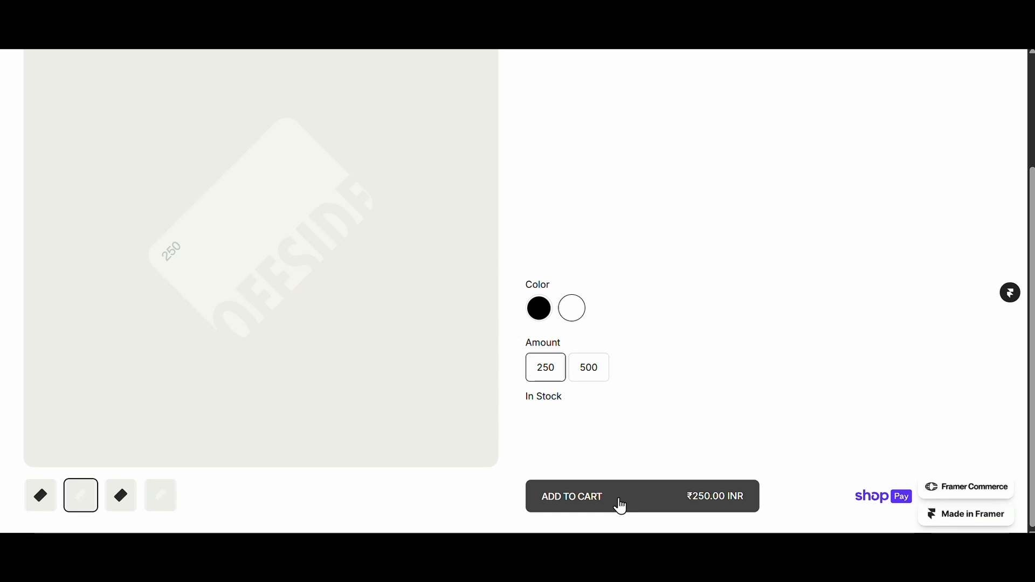
pyautogui.scroll(3, 705, 323)
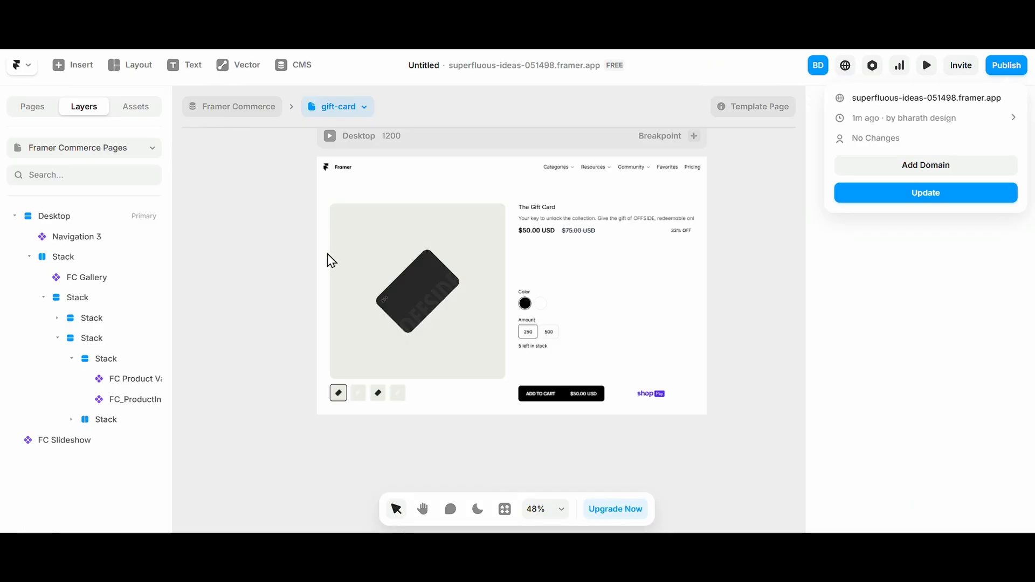
# - Delete the FC Slideshow component placed beside the desktop frame
pyautogui.click(266, 285)
pyautogui.scroll(-2, 375, 313)
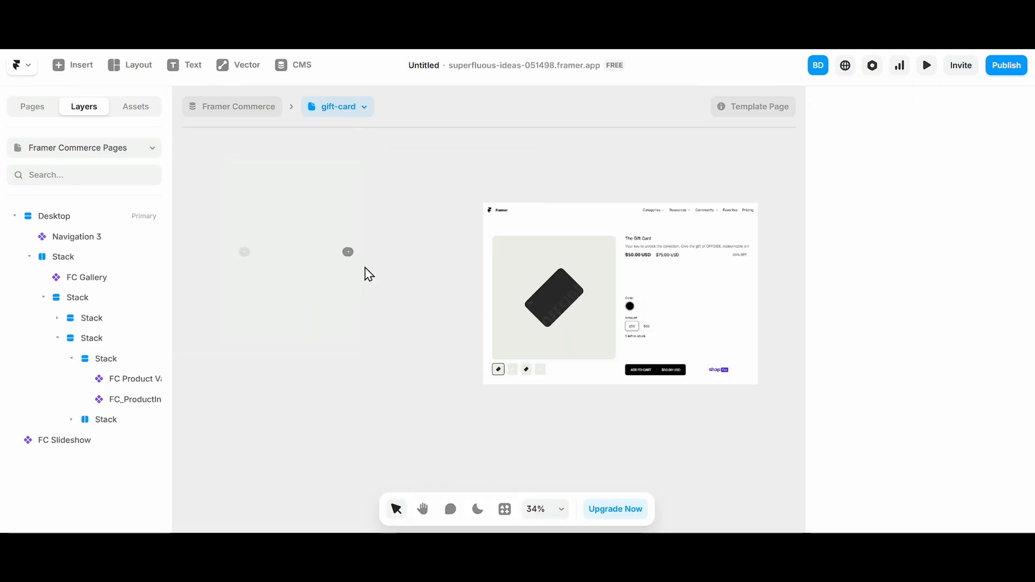
pyautogui.click(361, 257)
pyautogui.press('Delete')
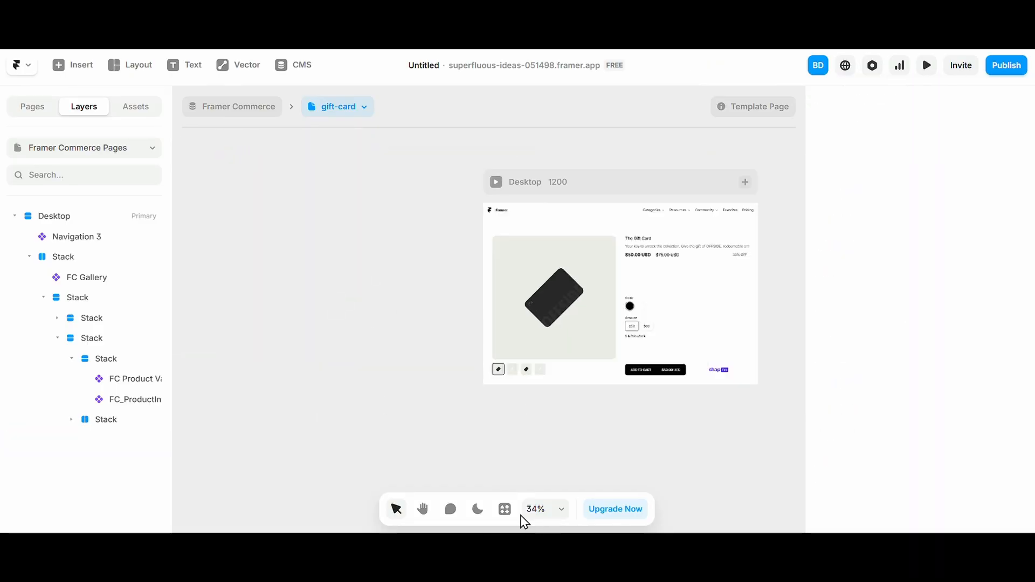
pyautogui.click(504, 511)
pyautogui.click(379, 374)
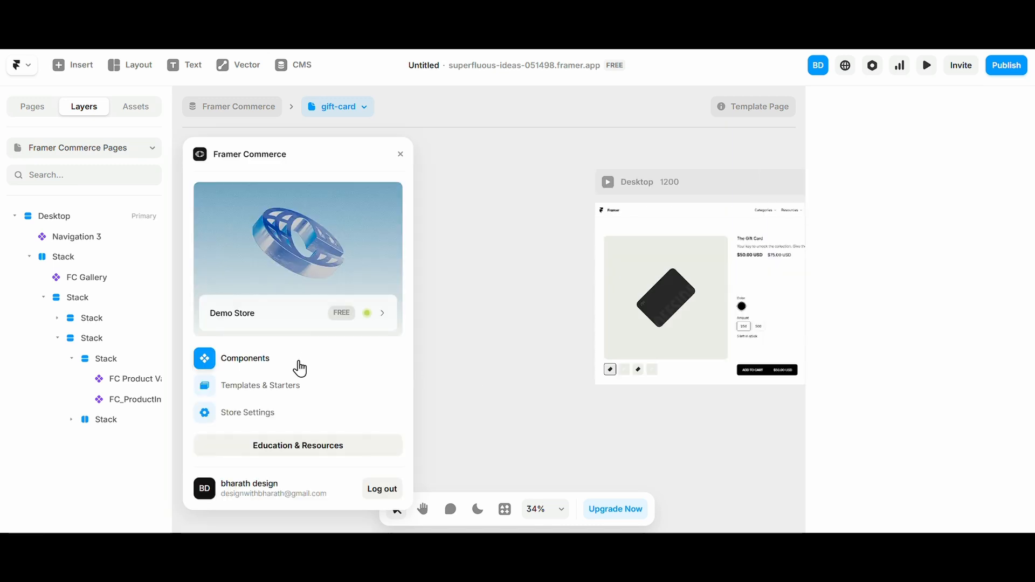
pyautogui.click(296, 365)
pyautogui.click(274, 257)
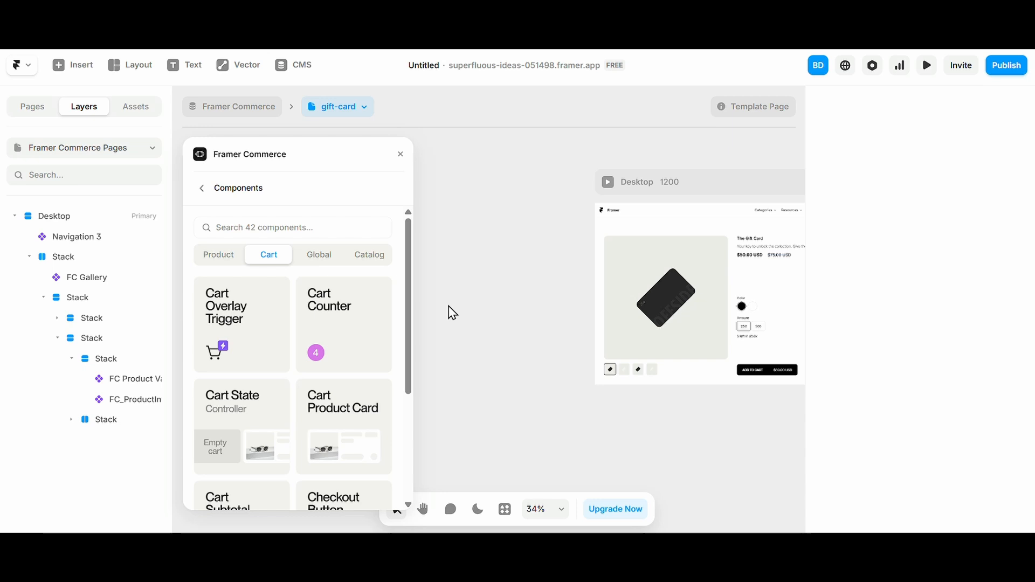
pyautogui.click(401, 154)
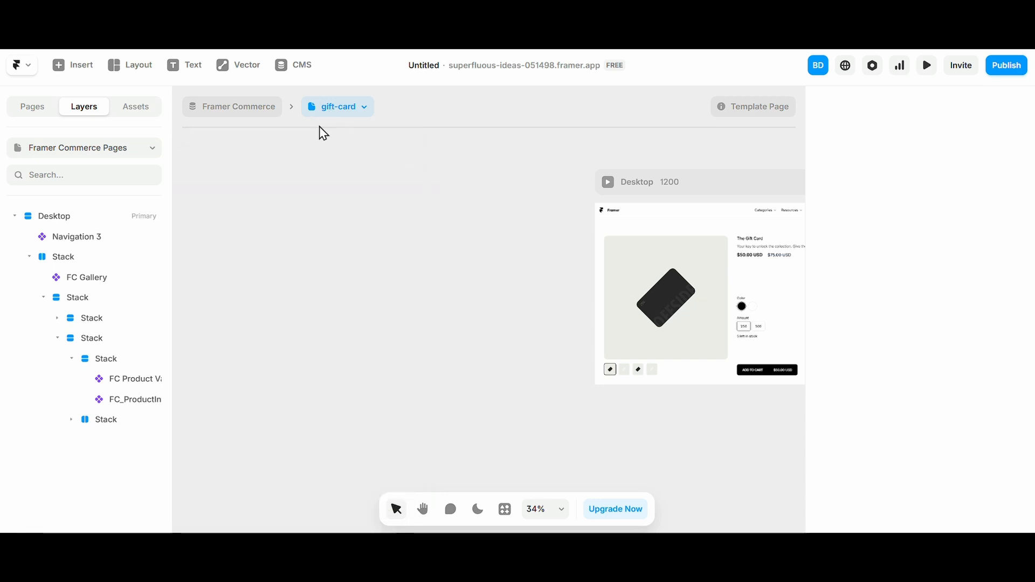
# - Insert the Cart Overlay Trigger from the Framer Commerce plugin's Cart components and place it on the canvas beside the desktop frame
pyautogui.hotkey('ctrl', 'k')
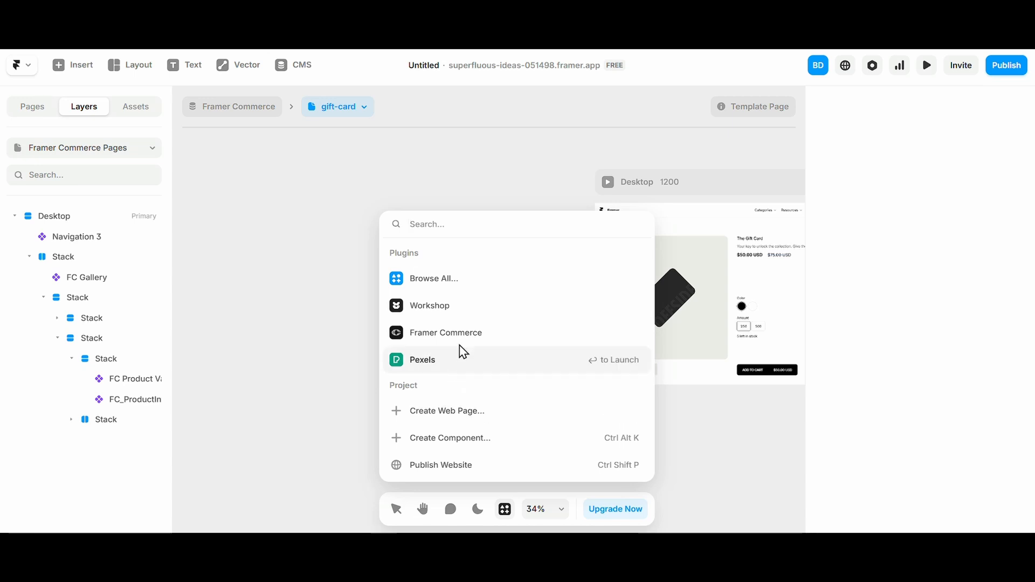
pyautogui.press('Escape')
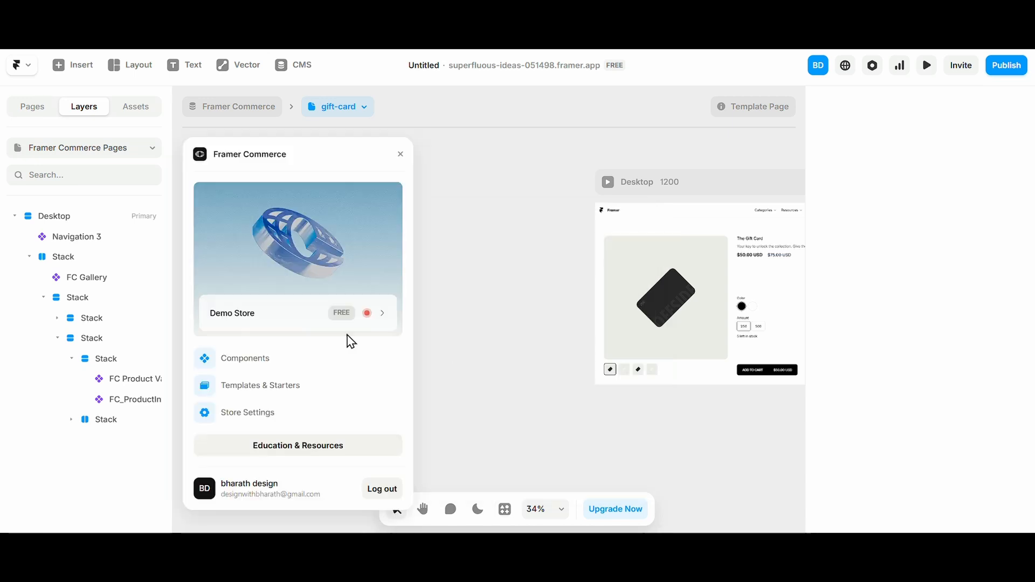
pyautogui.click(254, 358)
pyautogui.click(269, 255)
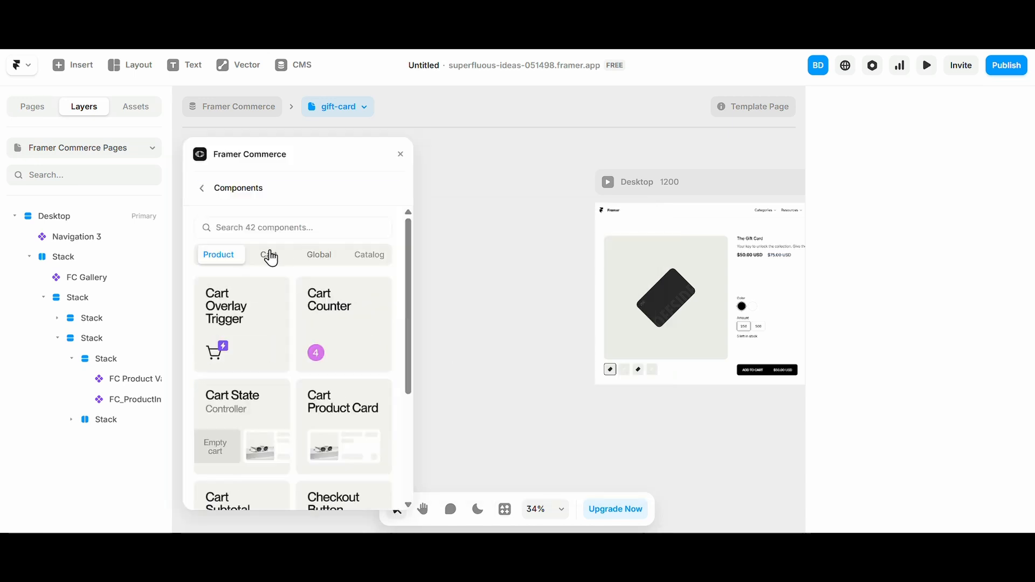
pyautogui.click(270, 351)
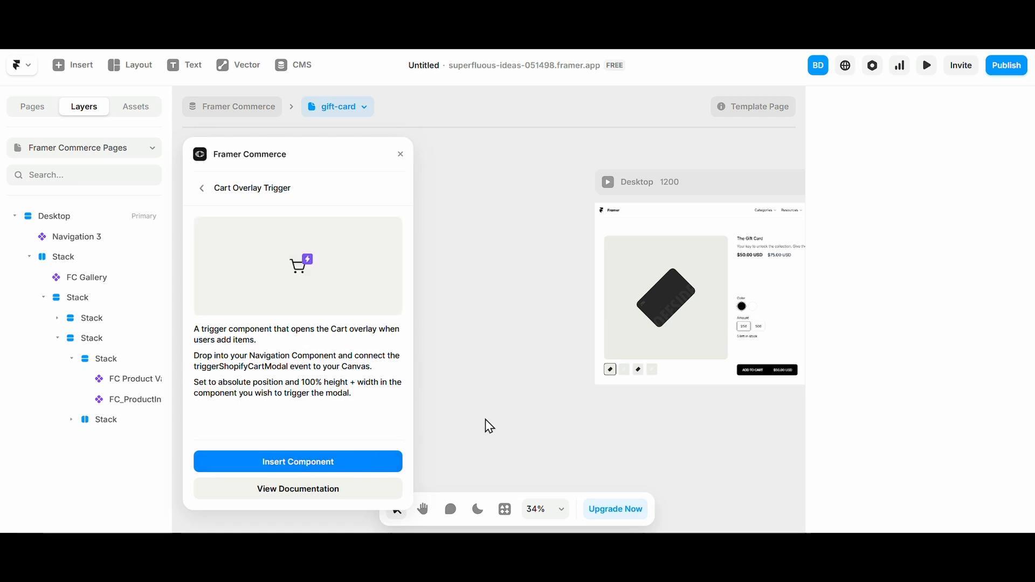
pyautogui.hscroll(-2, 502, 300)
pyautogui.scroll(4, 628, 207)
pyautogui.moveTo(638, 197); pyautogui.dragTo(621, 200)
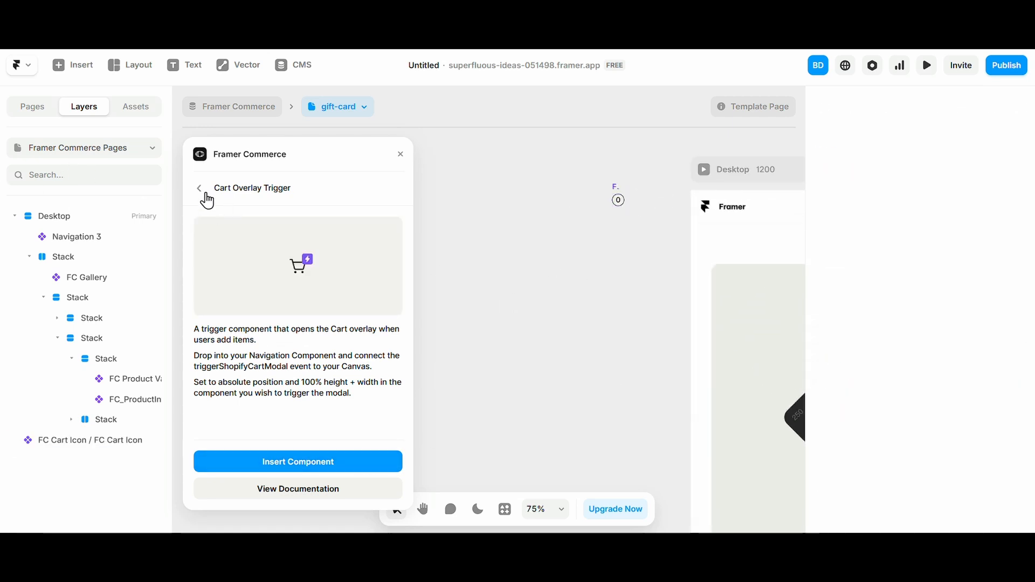
# - Return to the plugin's component list and move the FC Cart Icon beside the desktop frame to about X -197, Y 5
pyautogui.click(205, 195)
pyautogui.click(620, 201)
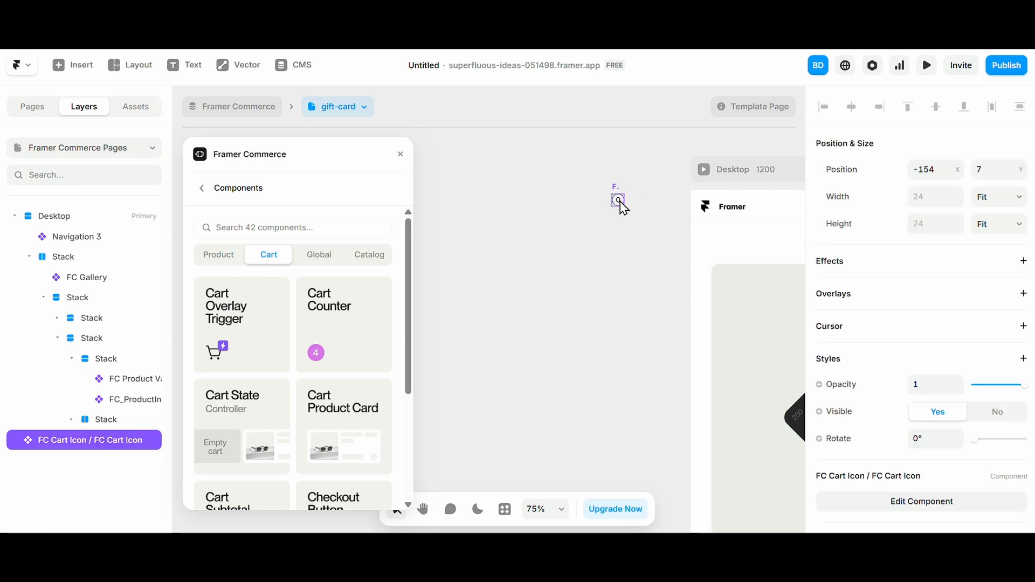
pyautogui.hotkey('shift', '1')
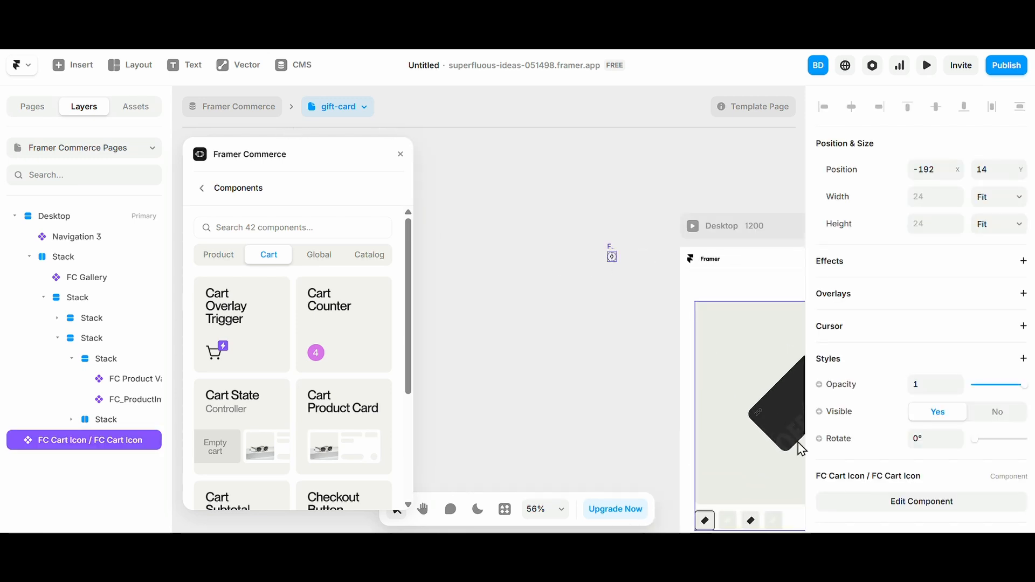
pyautogui.scroll(-3, 802, 451)
pyautogui.scroll(4, 534, 323)
pyautogui.hscroll(2, 545, 325)
pyautogui.scroll(3, 548, 326)
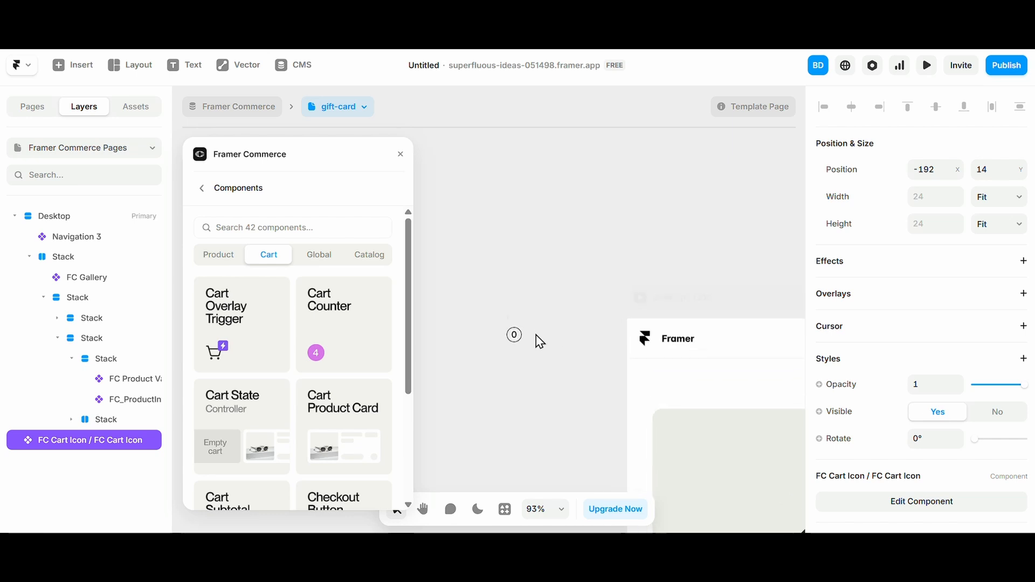
pyautogui.moveTo(512, 335); pyautogui.dragTo(509, 330)
pyautogui.scroll(-1, 531, 356)
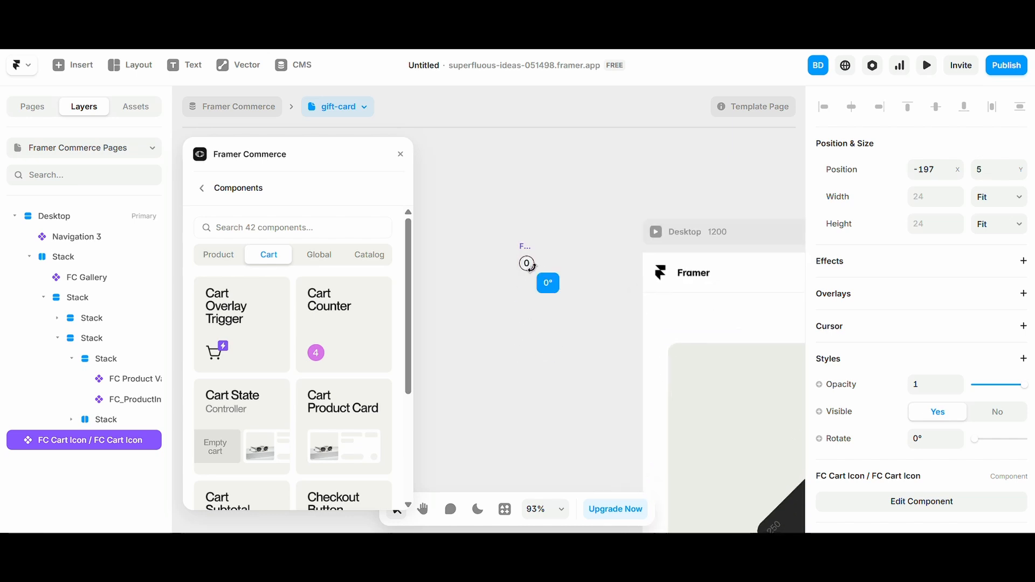
pyautogui.moveTo(510, 274); pyautogui.dragTo(513, 277)
pyautogui.scroll(-2, 328, 316)
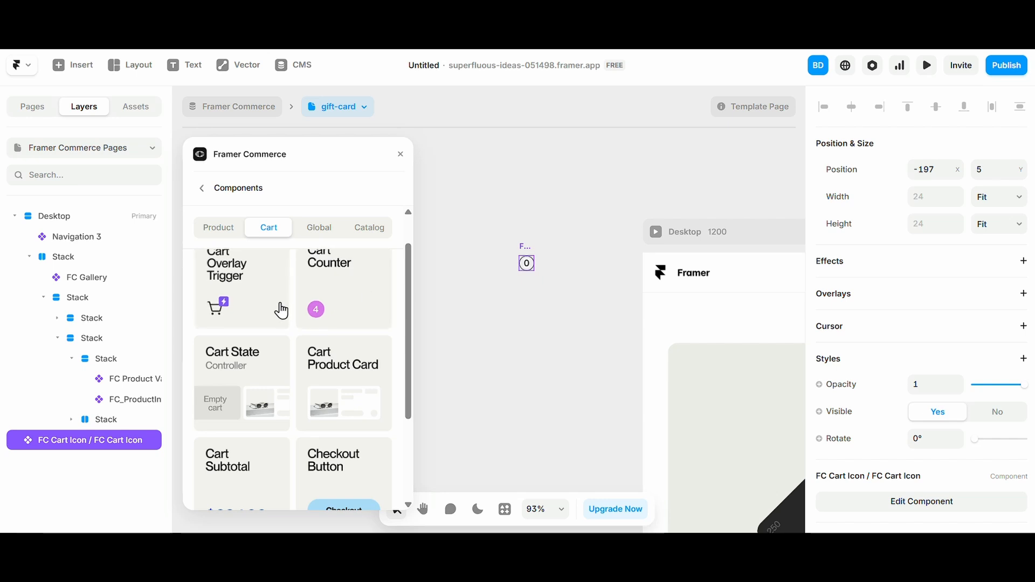
# - Draw a frame about 655 wide and 846 high on the empty canvas to the left of the FC Cart Icon
pyautogui.scroll(3, 528, 264)
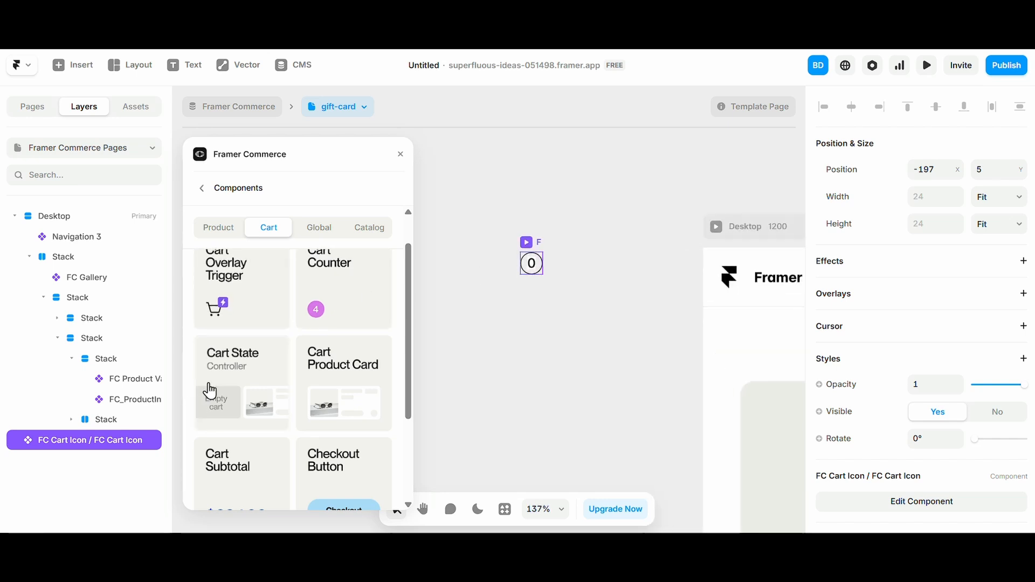
pyautogui.scroll(-1, 213, 388)
pyautogui.scroll(-6, 494, 376)
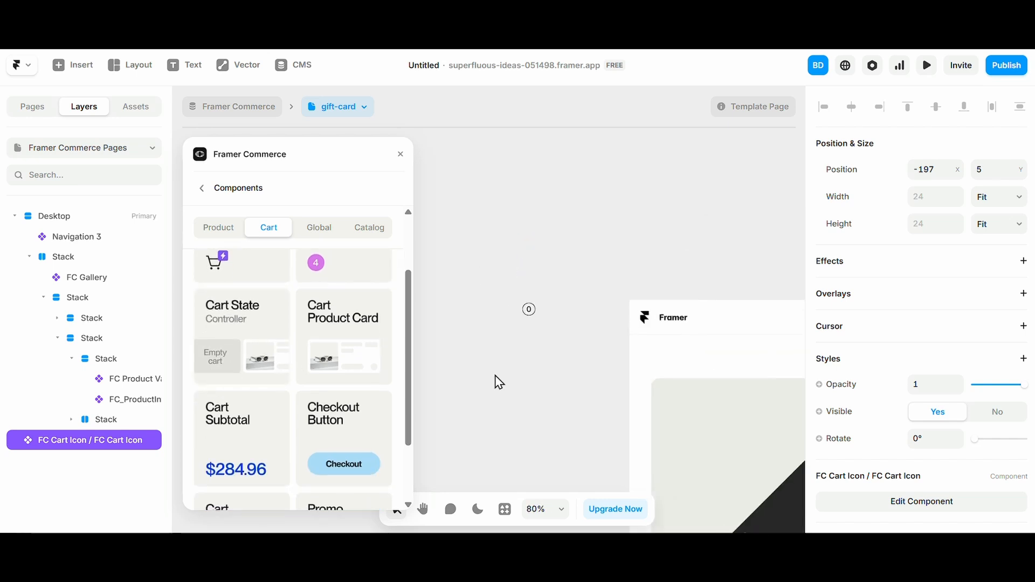
pyautogui.click(490, 294)
pyautogui.hscroll(-2, 491, 294)
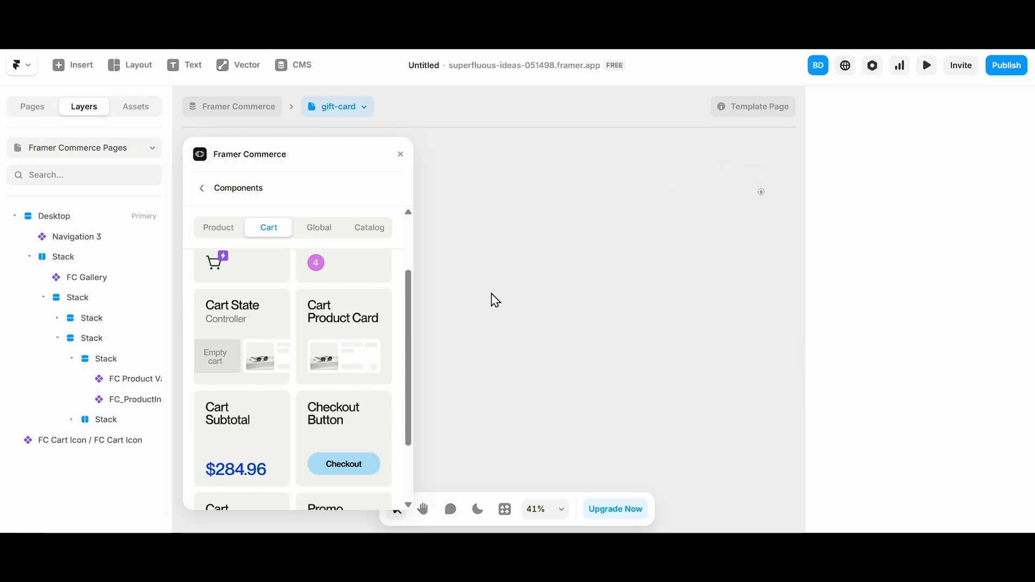
pyautogui.press('f')
pyautogui.moveTo(474, 175)
pyautogui.mouseDown()
pyautogui.moveTo(643, 346)
pyautogui.moveTo(673, 413)
pyautogui.moveTo(655, 409)
pyautogui.mouseUp()
pyautogui.moveTo(586, 340); pyautogui.dragTo(620, 349)
pyautogui.click(476, 408)
pyautogui.click(558, 380)
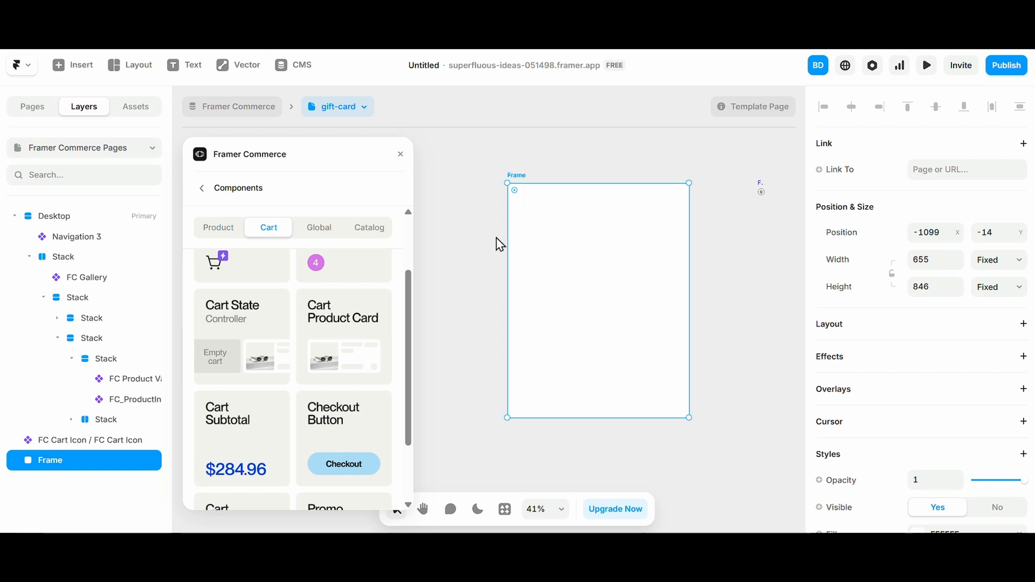
# - Rename the new frame to Cart and turn it into a component named Cart
pyautogui.doubleClick(93, 460)
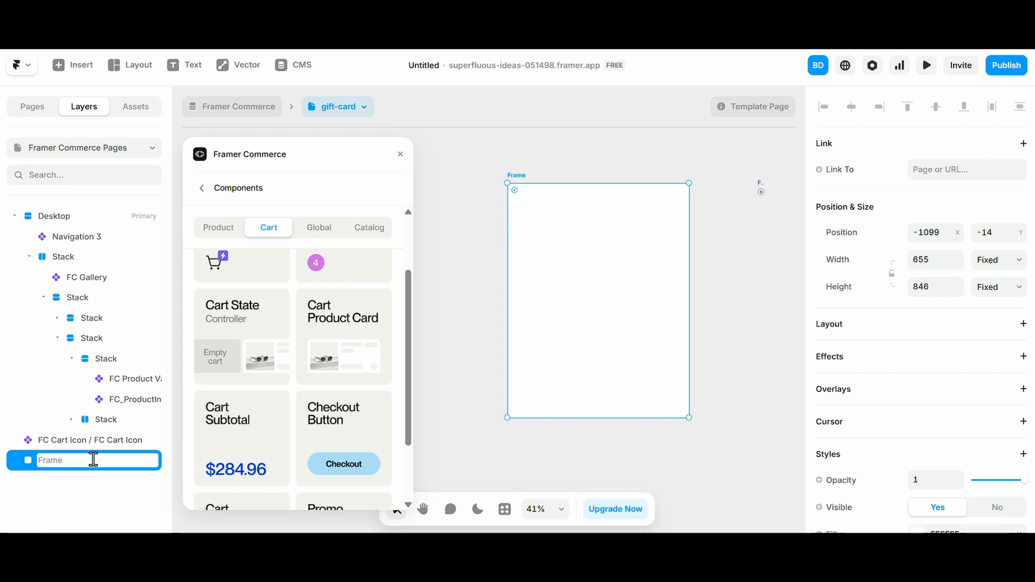
pyautogui.write('Cart')
pyautogui.press('Return')
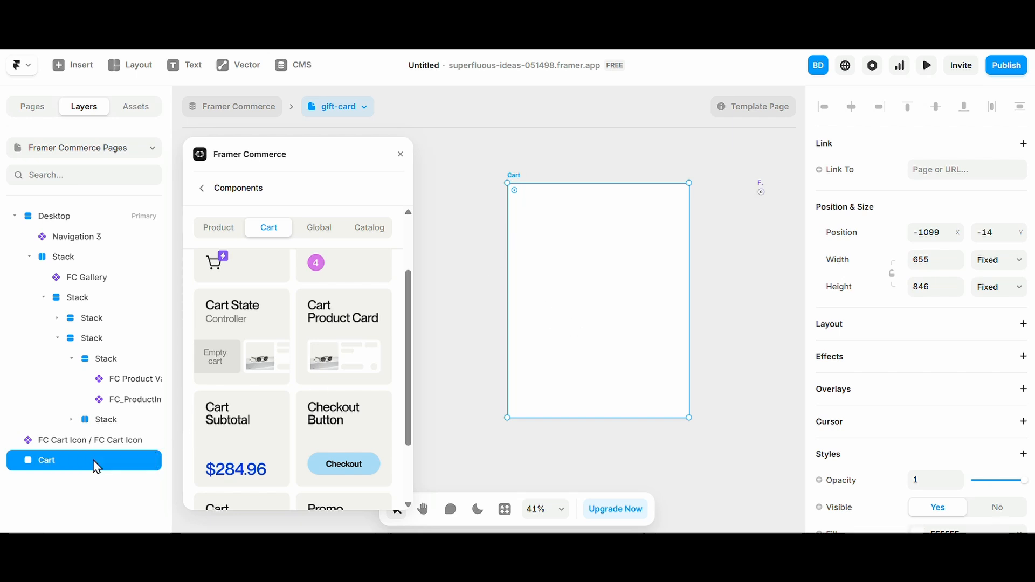
pyautogui.rightClick(628, 359)
pyautogui.click(692, 90)
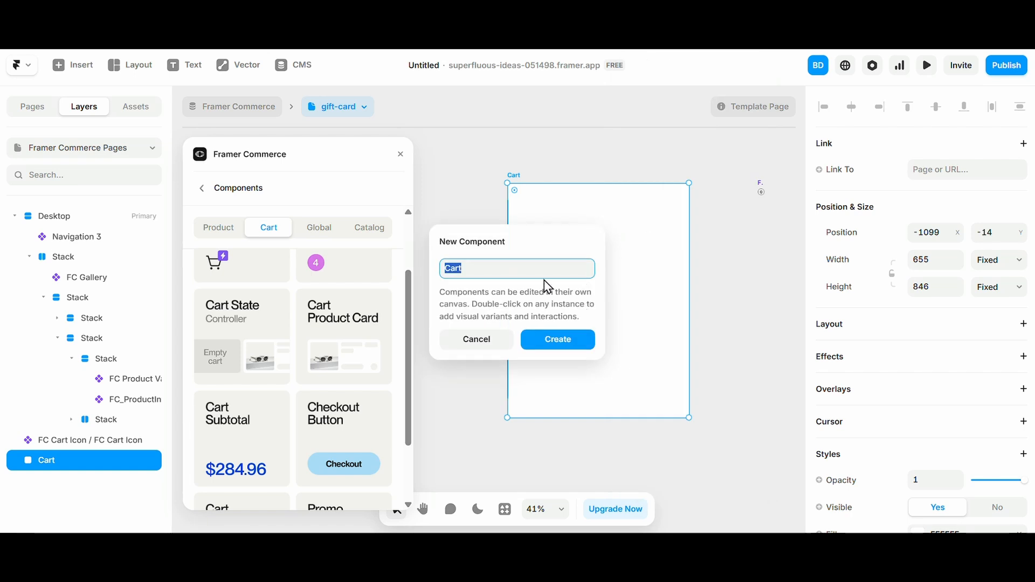
pyautogui.click(557, 340)
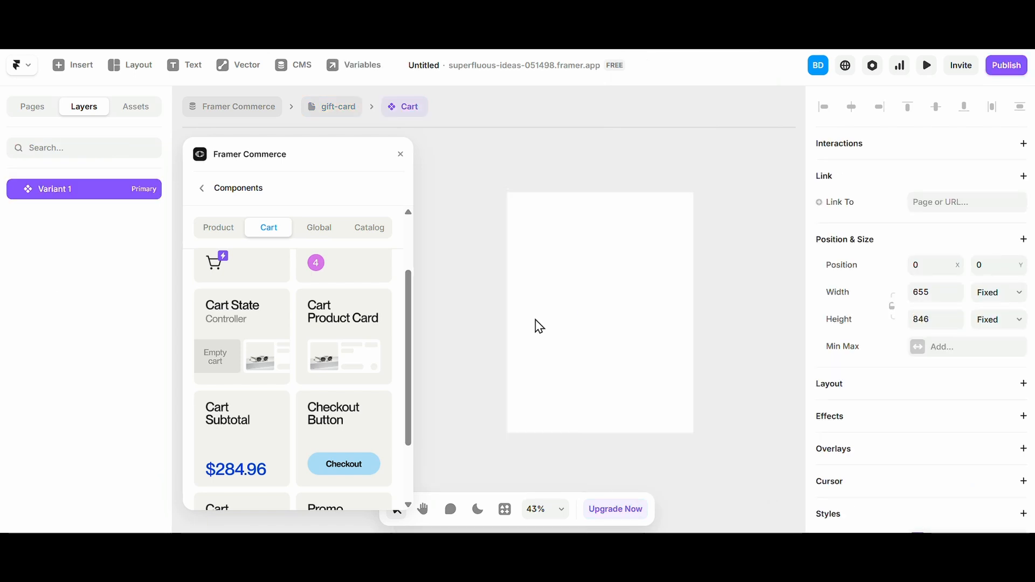
# - Insert the Cart State Controller from the Framer Commerce plugin and center it inside the Cart component's primary variant
pyautogui.scroll(-6, 980, 402)
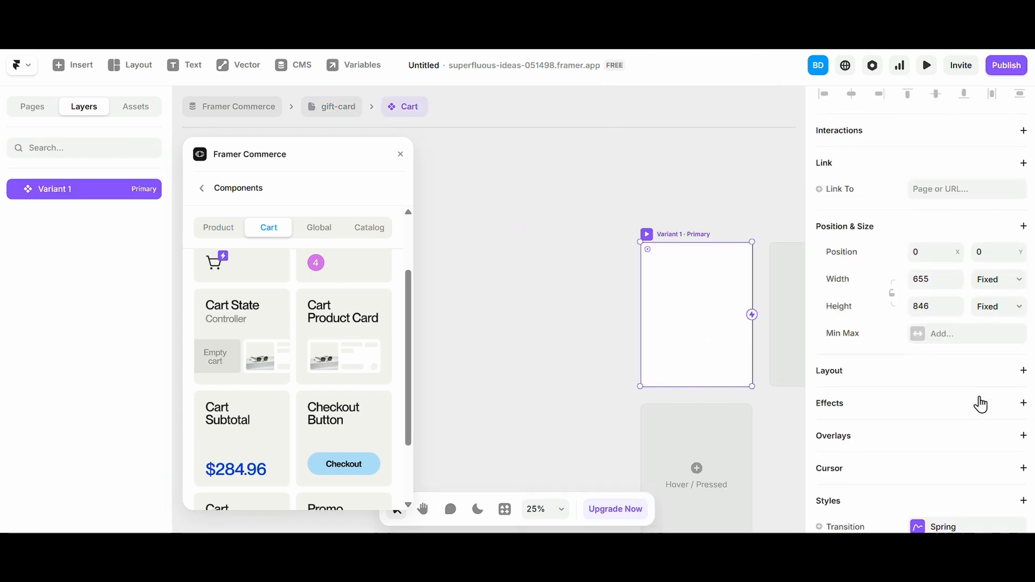
pyautogui.click(240, 340)
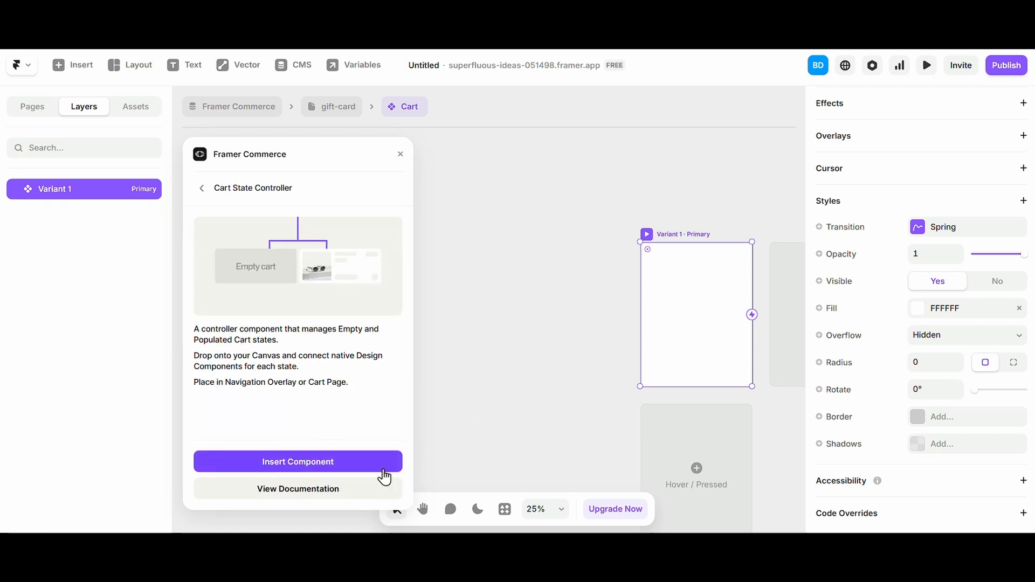
pyautogui.click(362, 462)
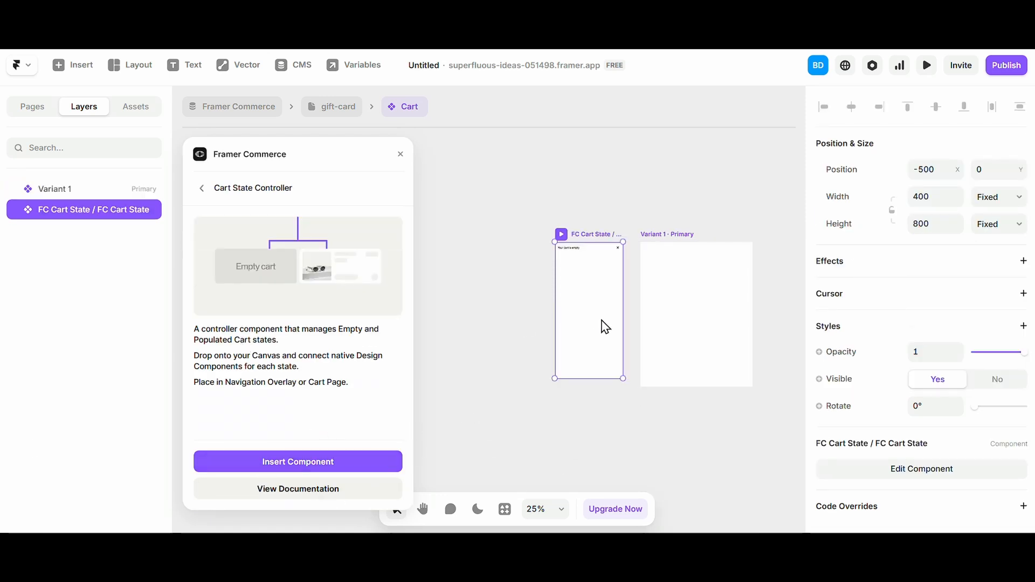
pyautogui.moveTo(604, 326); pyautogui.dragTo(708, 334)
pyautogui.scroll(2, 637, 214)
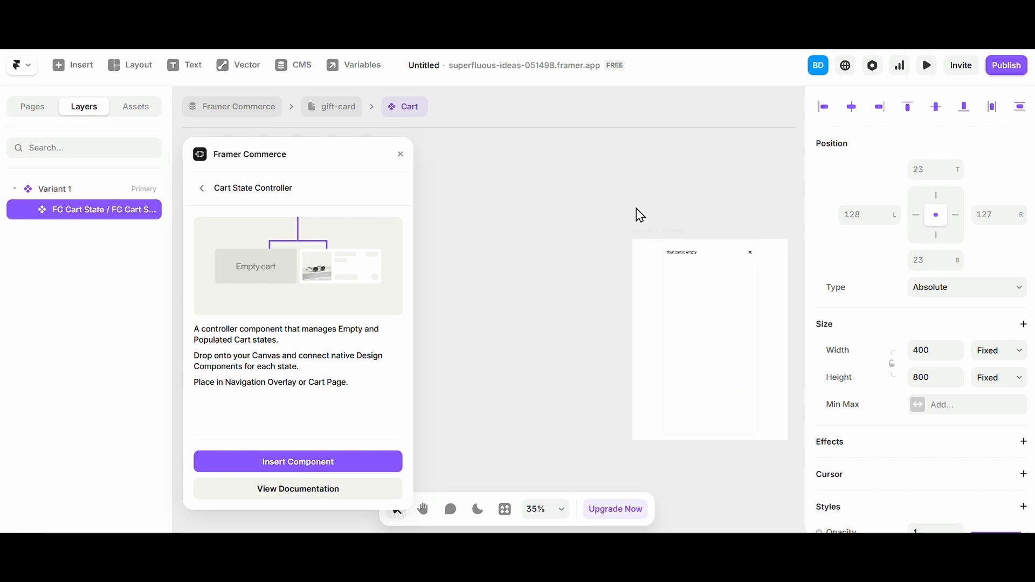
# - Remove the fill from the Cart component's primary variant and widen the FC Cart State instance inside it to 500
pyautogui.click(651, 234)
pyautogui.click(1019, 294)
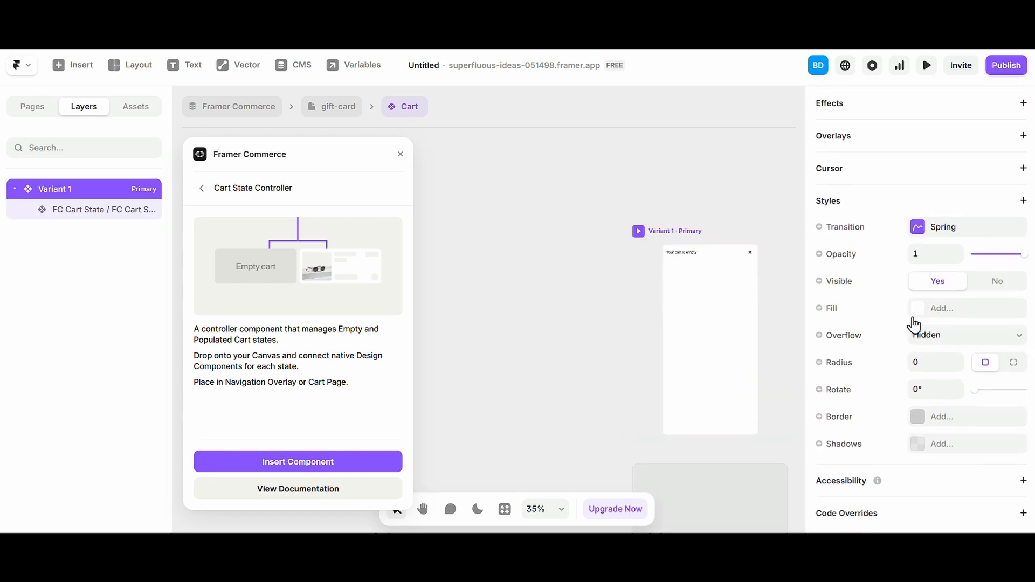
pyautogui.click(737, 329)
pyautogui.moveTo(756, 353); pyautogui.dragTo(739, 369)
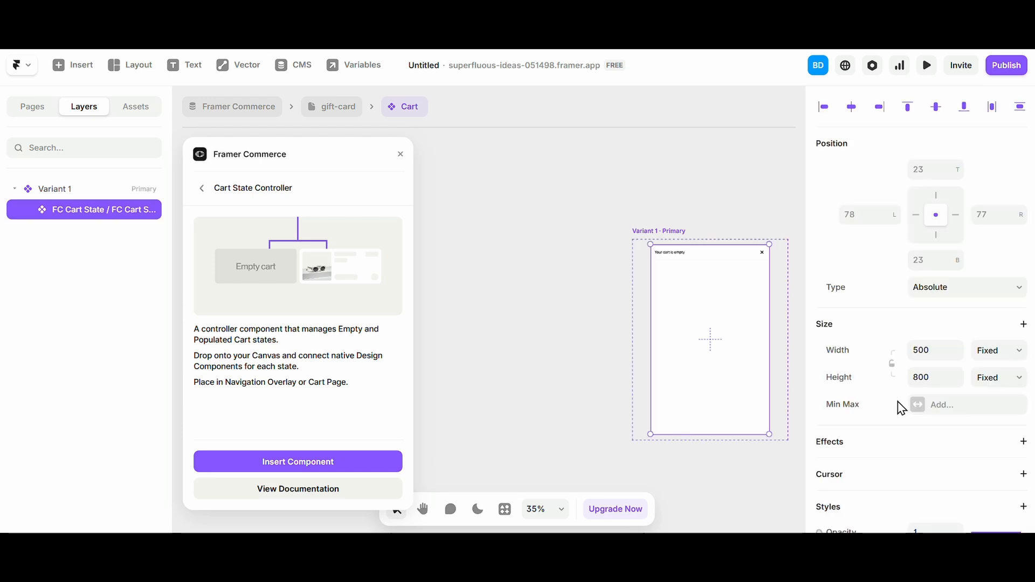
pyautogui.scroll(-3, 900, 388)
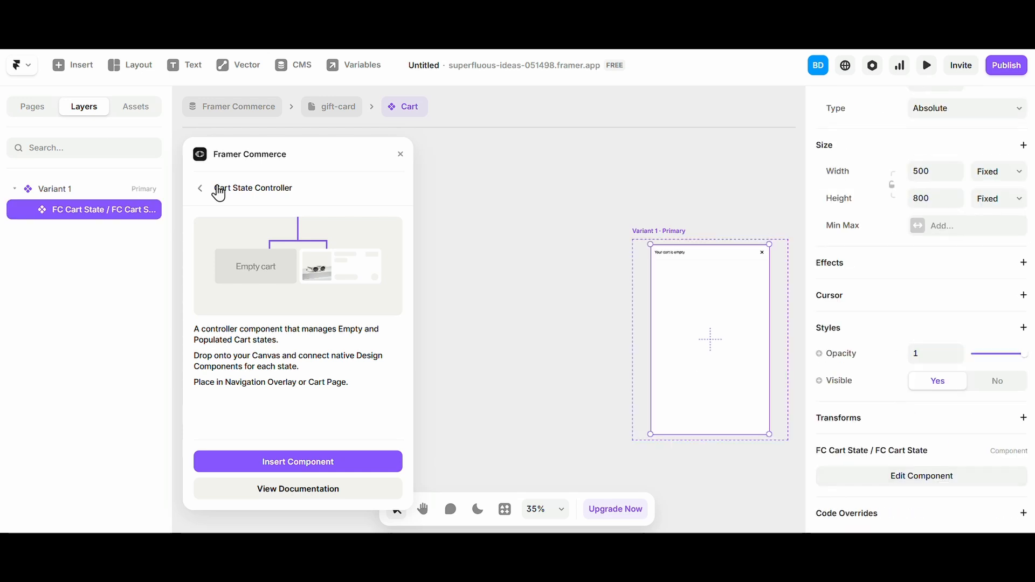
# - Return to the plugin's component list and open the FC Cart State component for editing
pyautogui.click(218, 187)
pyautogui.scroll(-3, 332, 322)
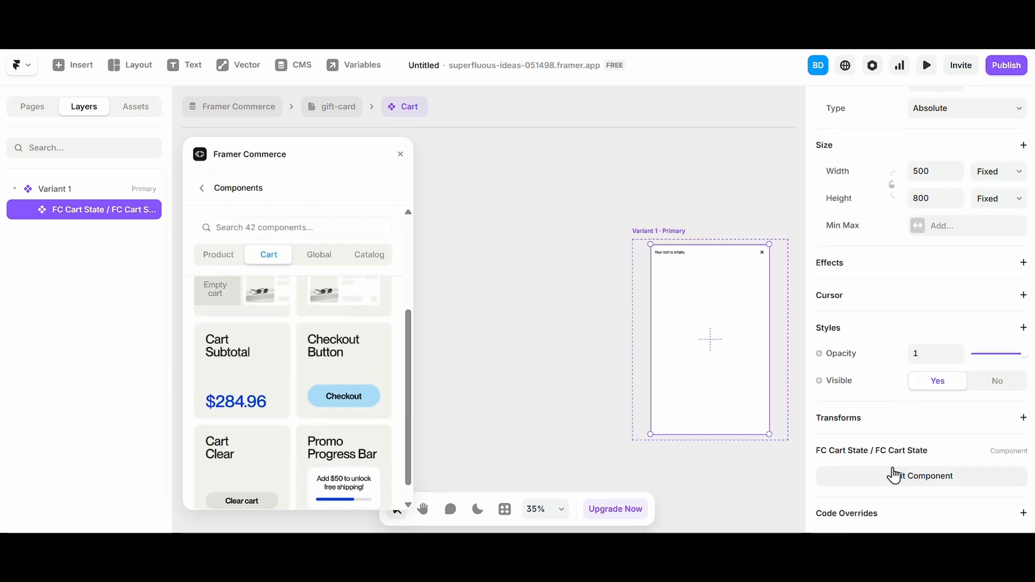
pyautogui.click(893, 475)
pyautogui.click(503, 338)
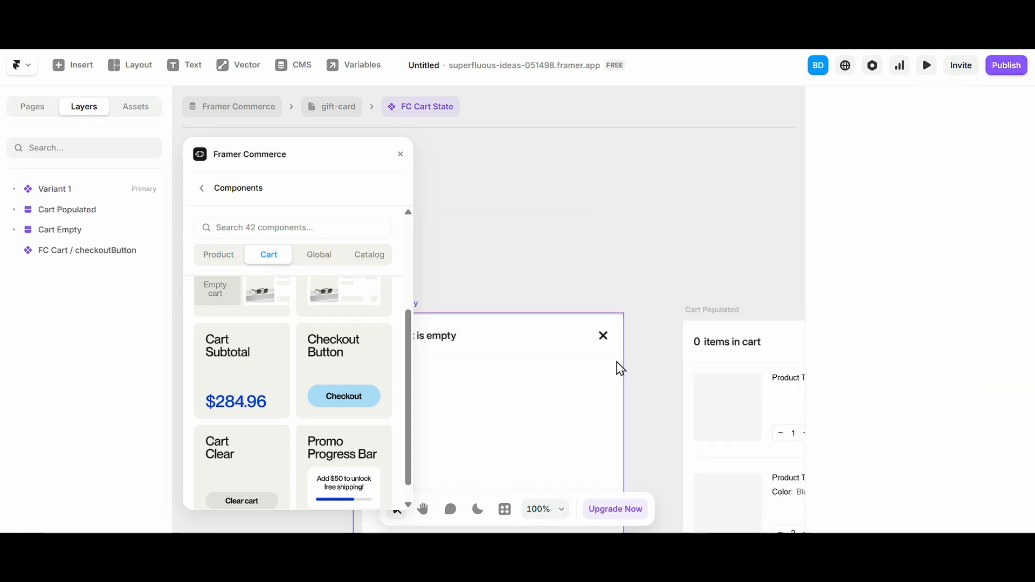
# - Look over the FC Cart State component's layouts, selecting Variant 1 and the Cart Populated frame
pyautogui.scroll(-5, 615, 362)
pyautogui.scroll(-2, 614, 362)
pyautogui.scroll(-1, 609, 361)
pyautogui.hscroll(1, 608, 360)
pyautogui.scroll(1, 606, 360)
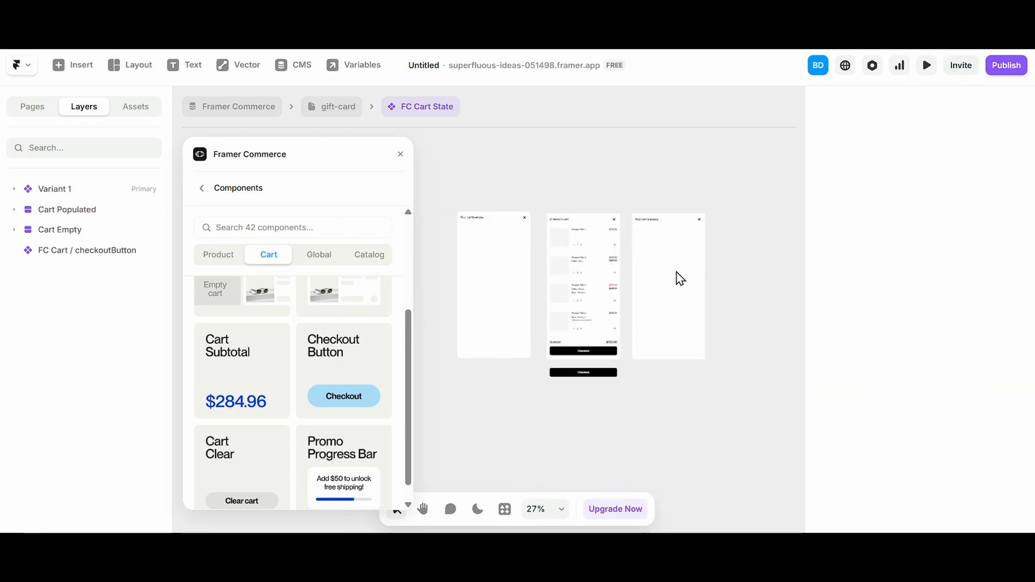
pyautogui.click(486, 208)
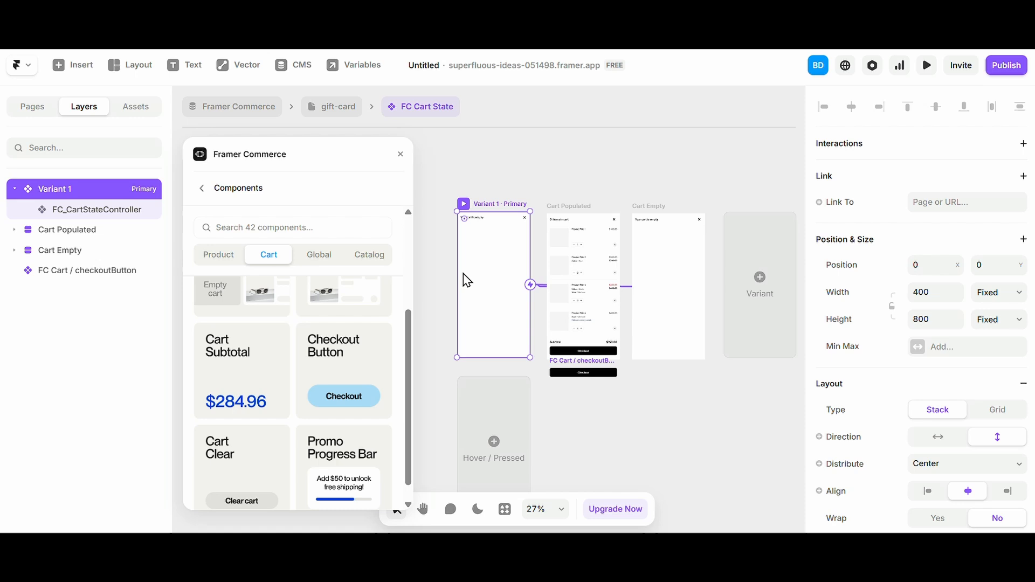
pyautogui.click(35, 213)
pyautogui.scroll(2, 547, 344)
pyautogui.click(592, 175)
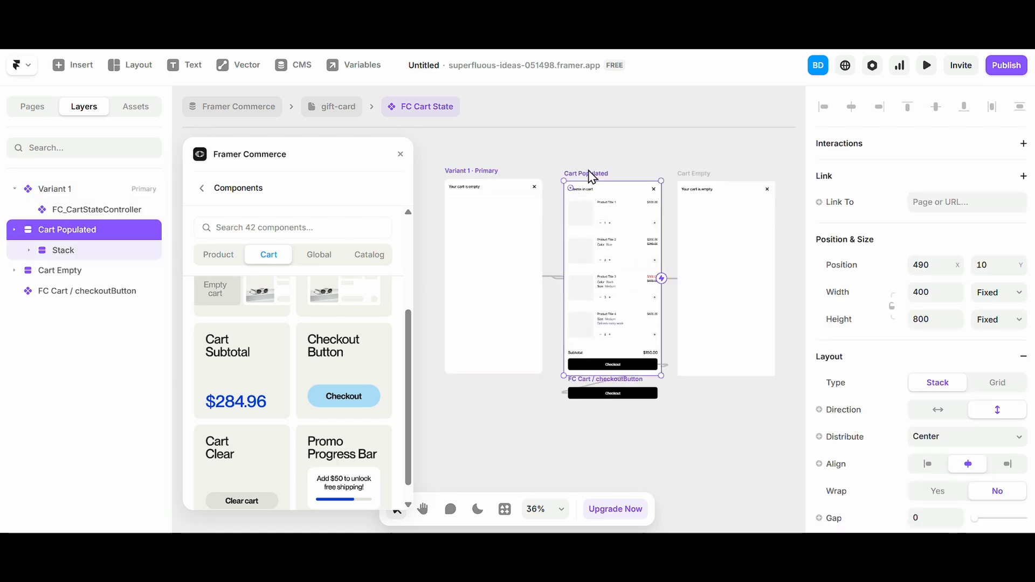
# - Examine the Cart Populated frame's header, product cards, subtotal and checkout button, and the neighbouring Cart Empty frame
pyautogui.scroll(1, 719, 177)
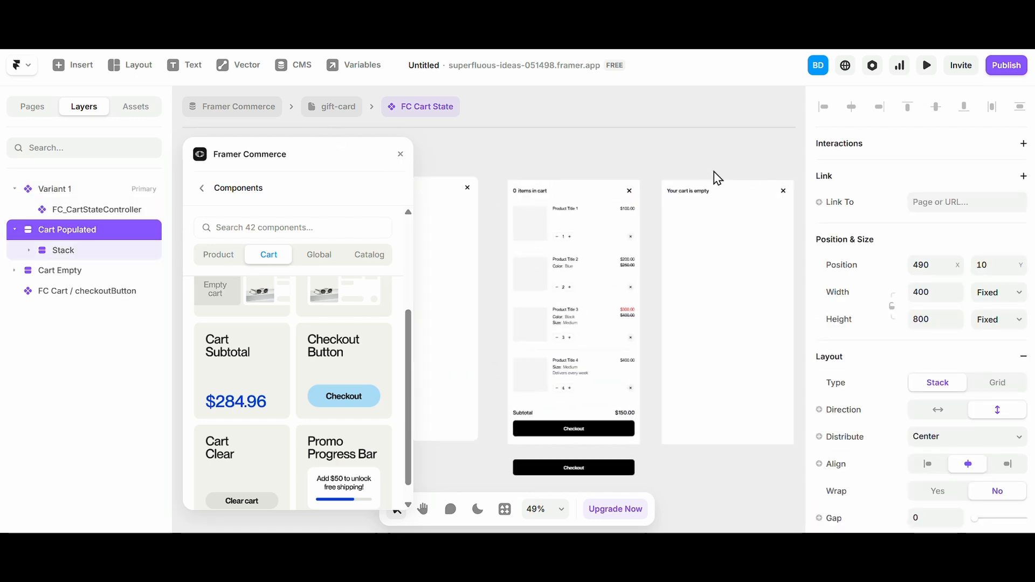
pyautogui.scroll(2, 544, 232)
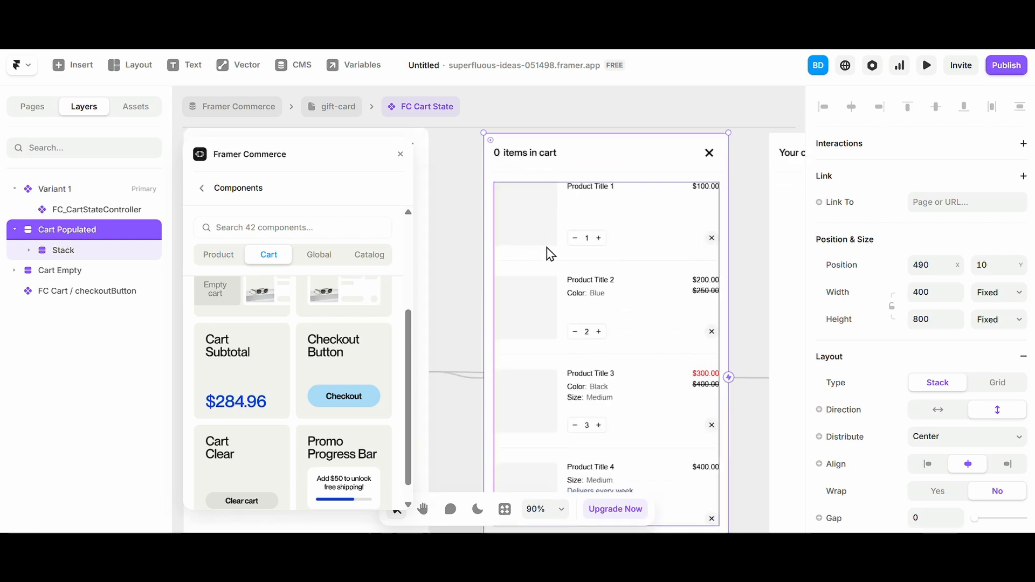
pyautogui.hscroll(3, 556, 262)
pyautogui.scroll(1, 606, 194)
pyautogui.hscroll(-4, 612, 189)
pyautogui.scroll(-2, 581, 311)
pyautogui.scroll(-2, 582, 312)
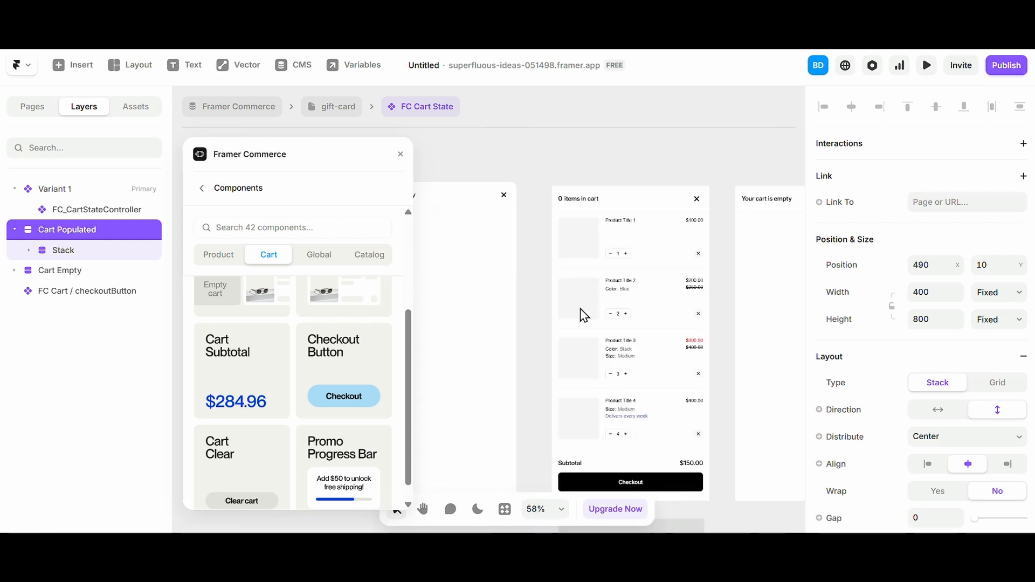
pyautogui.hscroll(-2, 581, 309)
pyautogui.hscroll(3, 519, 266)
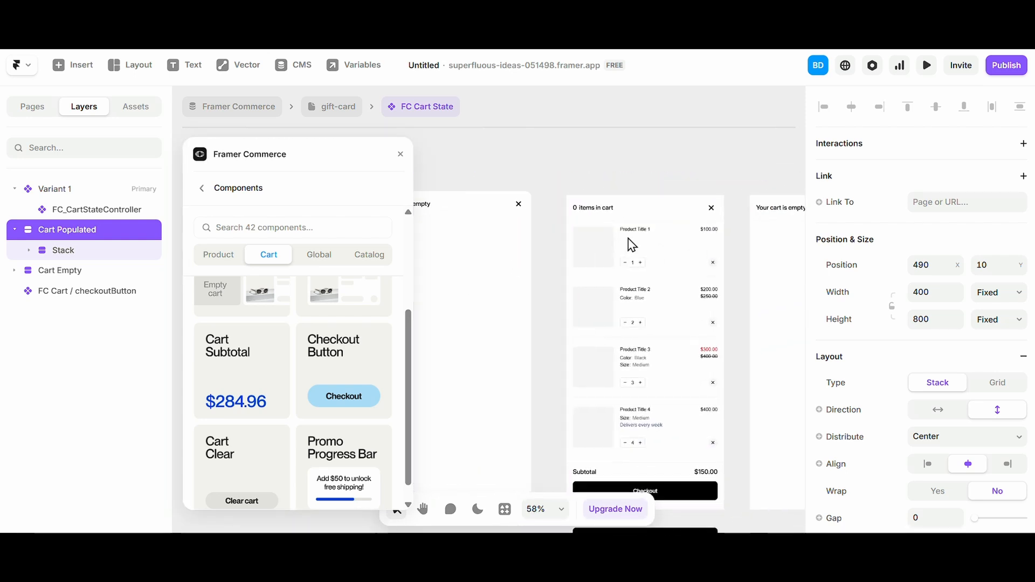
pyautogui.scroll(2, 624, 308)
pyautogui.hscroll(5, 623, 272)
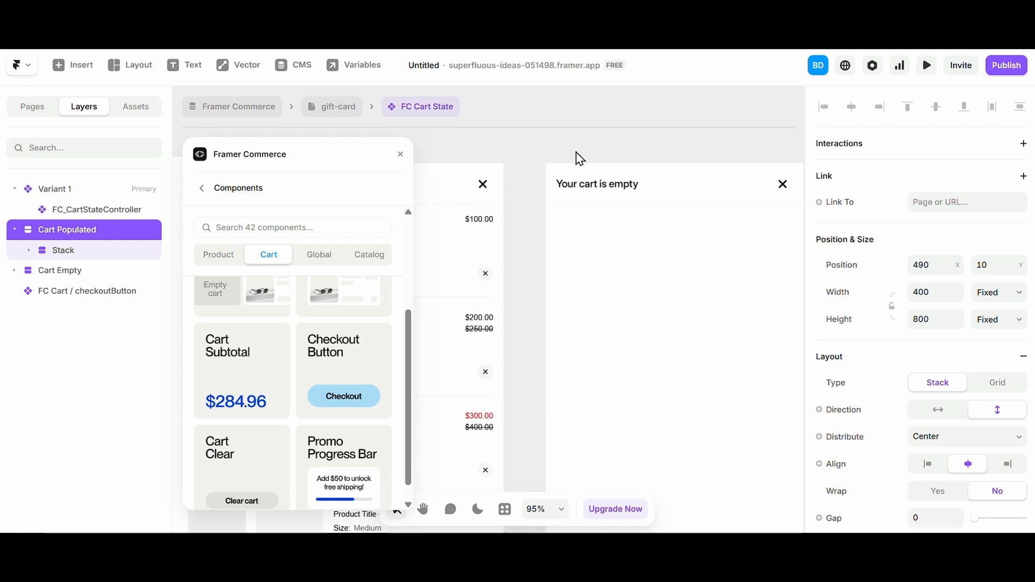
pyautogui.hscroll(3, 578, 157)
pyautogui.hscroll(-3, 497, 204)
pyautogui.scroll(-3, 601, 399)
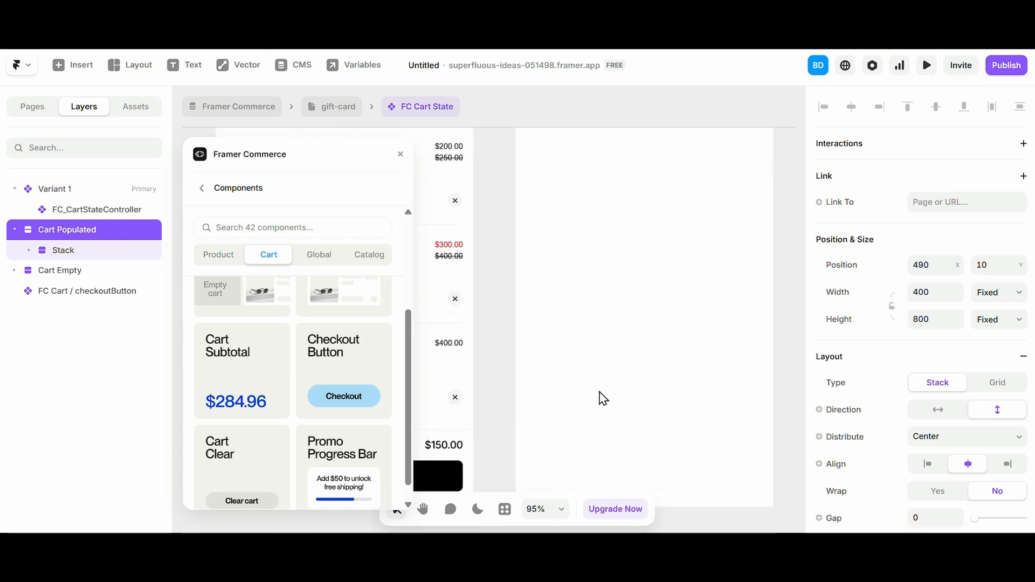
pyautogui.scroll(-3, 600, 399)
pyautogui.hscroll(-3, 601, 399)
pyautogui.scroll(2, 621, 282)
pyautogui.hscroll(5, 621, 277)
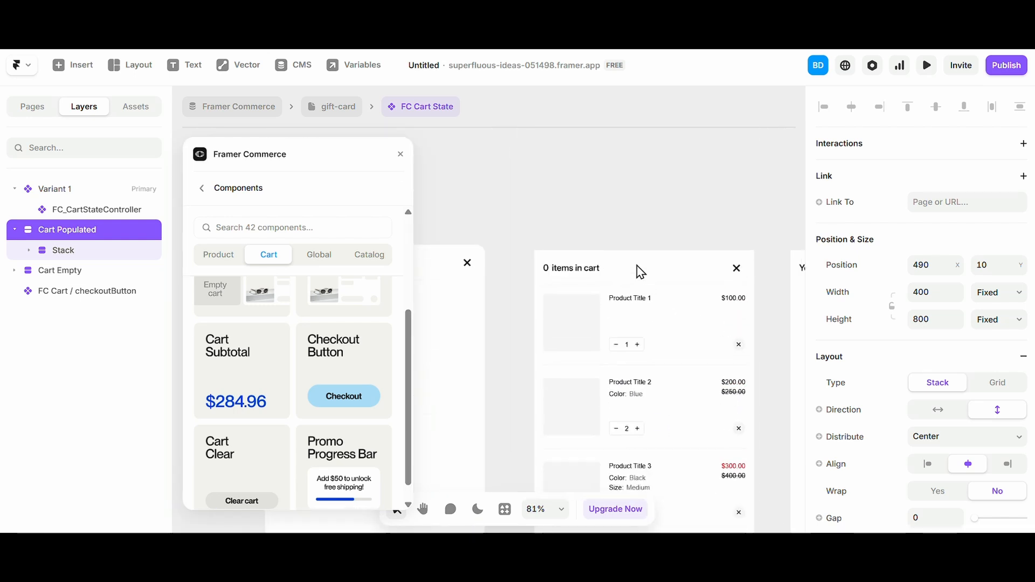
pyautogui.hscroll(-5, 575, 256)
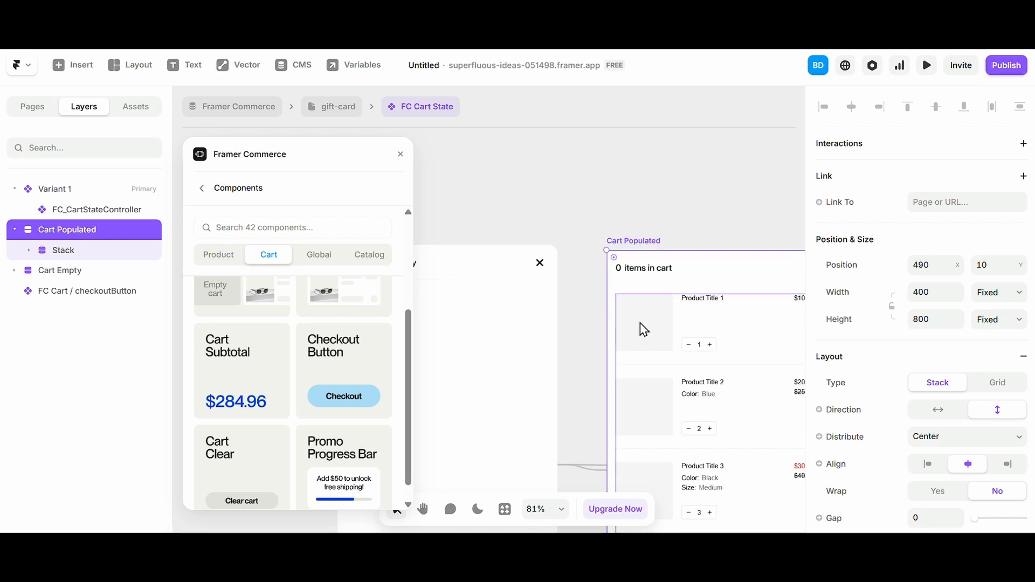
# - Close the Framer Commerce plugin window and select the "items in cart" text in the Cart Populated header
pyautogui.click(401, 154)
pyautogui.hscroll(5, 590, 308)
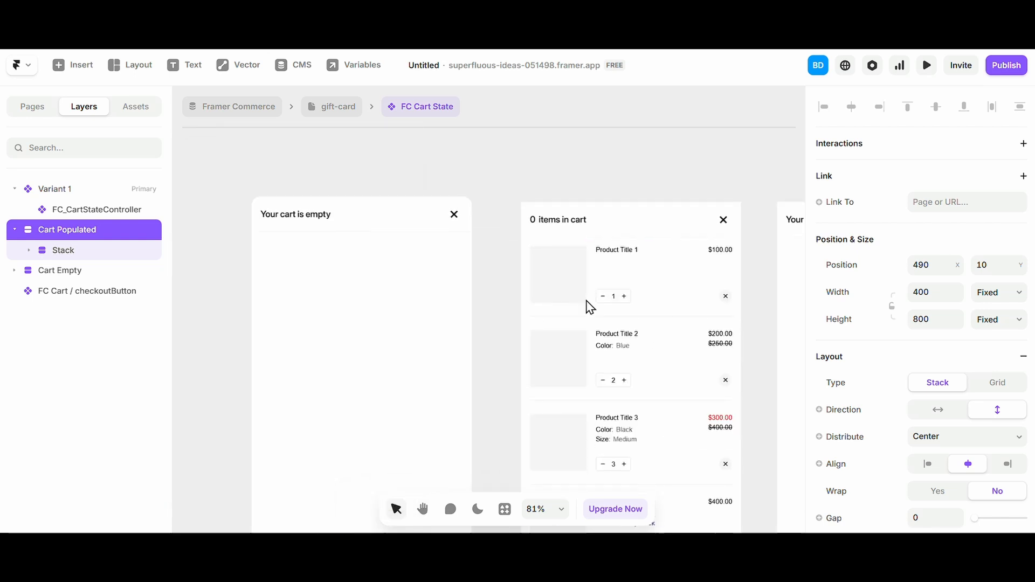
pyautogui.click(567, 303)
pyautogui.scroll(3, 567, 303)
pyautogui.scroll(1, 478, 159)
pyautogui.click(462, 180)
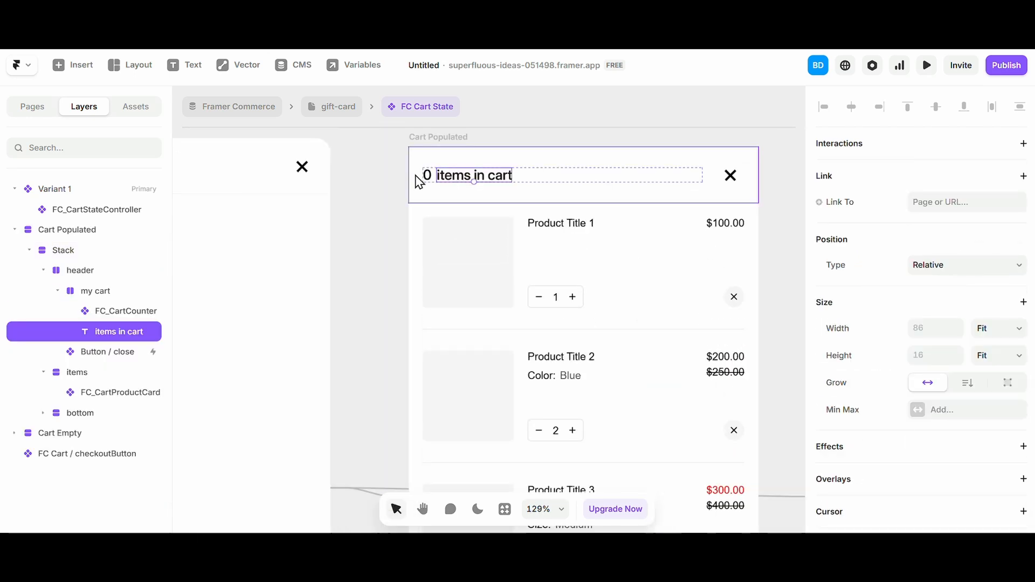
# - Inspect the cart counter's settings, the "items in cart" text and the close button in the Cart Populated header
pyautogui.scroll(3, 426, 181)
pyautogui.click(430, 178)
pyautogui.scroll(-5, 938, 427)
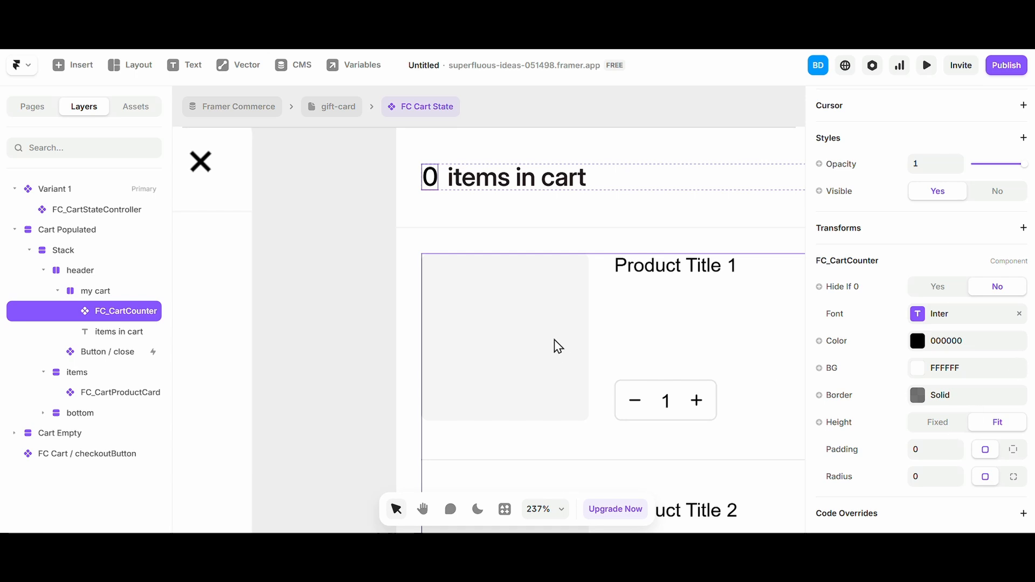
pyautogui.click(504, 180)
pyautogui.scroll(-3, 503, 180)
pyautogui.click(592, 187)
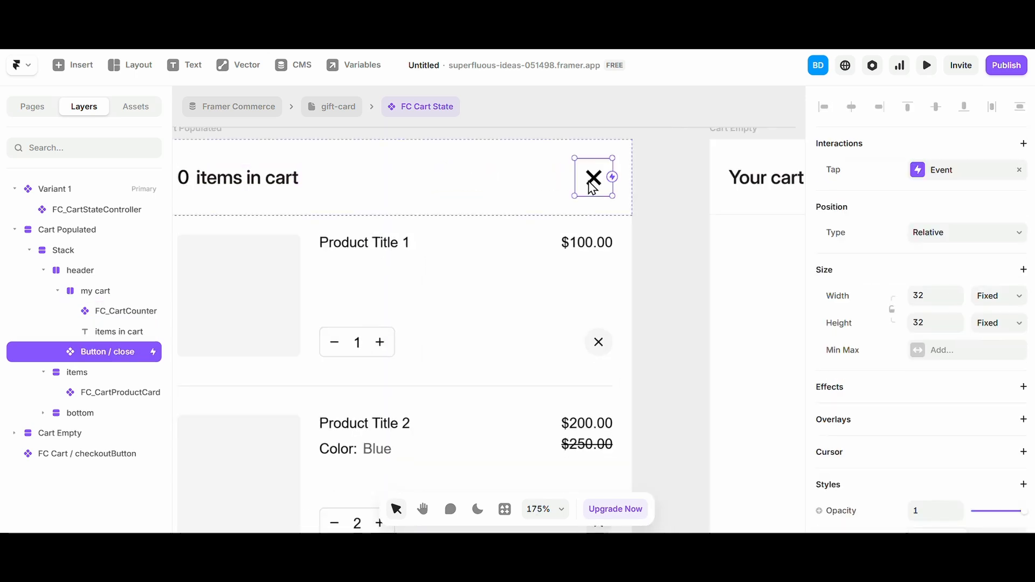
# - Select the FC_CartProductCard component in Cart Populated and widen the layers sidebar to fit its full name
pyautogui.hscroll(-5, 462, 282)
pyautogui.click(472, 273)
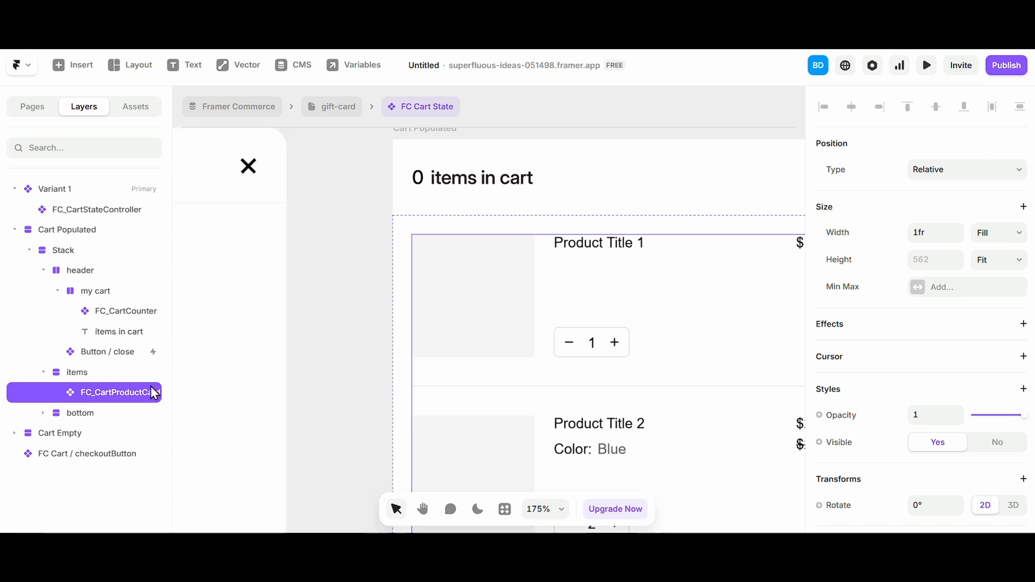
pyautogui.click(175, 412)
pyautogui.click(153, 398)
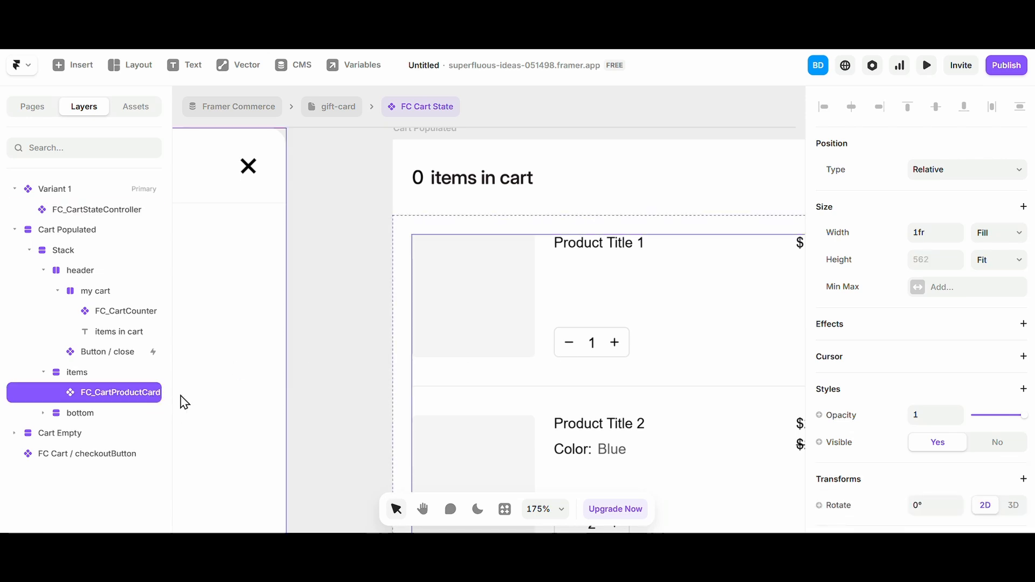
pyautogui.moveTo(173, 395); pyautogui.dragTo(219, 394)
# - Examine the product cards in the Cart Populated frame and the component's own settings, including its Link options
pyautogui.scroll(-5, 613, 331)
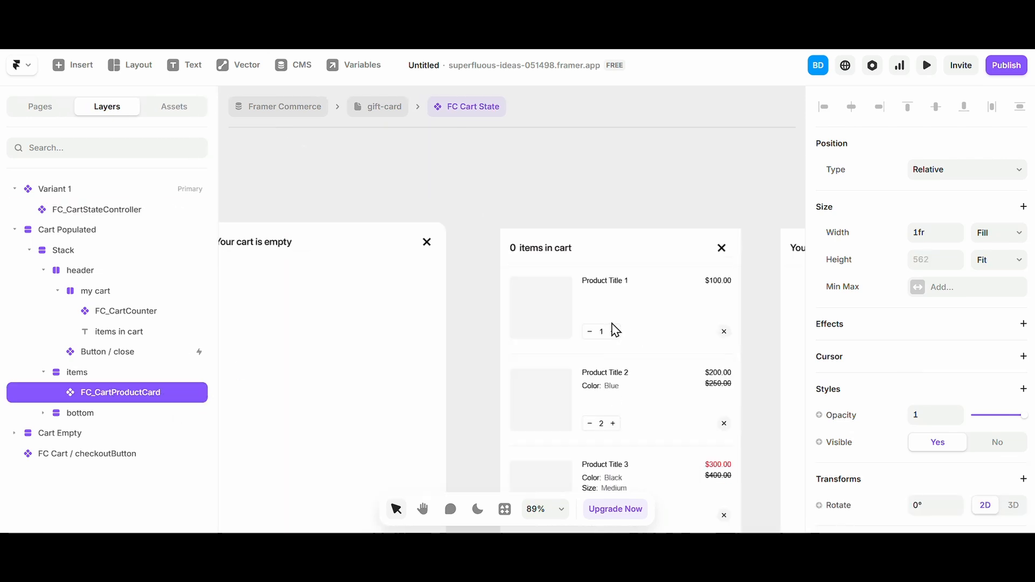
pyautogui.scroll(1, 613, 330)
pyautogui.scroll(-5, 949, 315)
pyautogui.scroll(4, 445, 196)
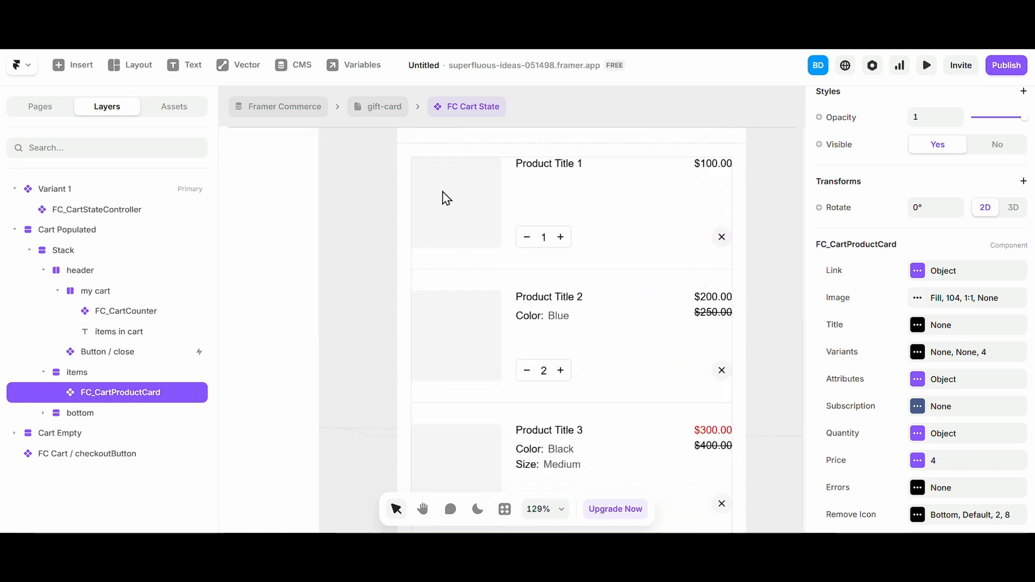
pyautogui.scroll(1, 448, 195)
pyautogui.hscroll(1, 445, 258)
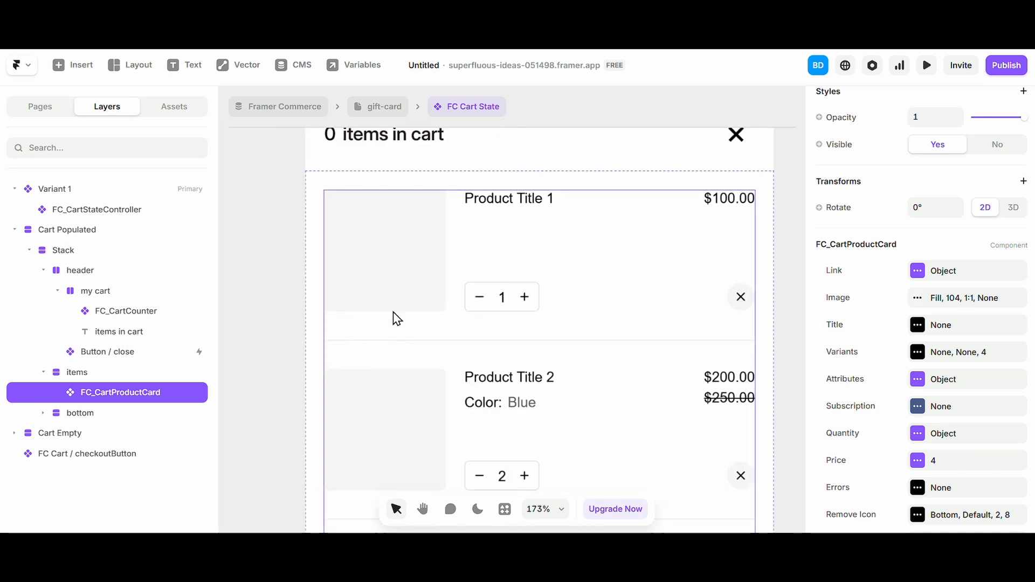
pyautogui.click(949, 272)
# - Toggle the product card image off and back on, and set its width to 96px and radius to 12
pyautogui.click(916, 298)
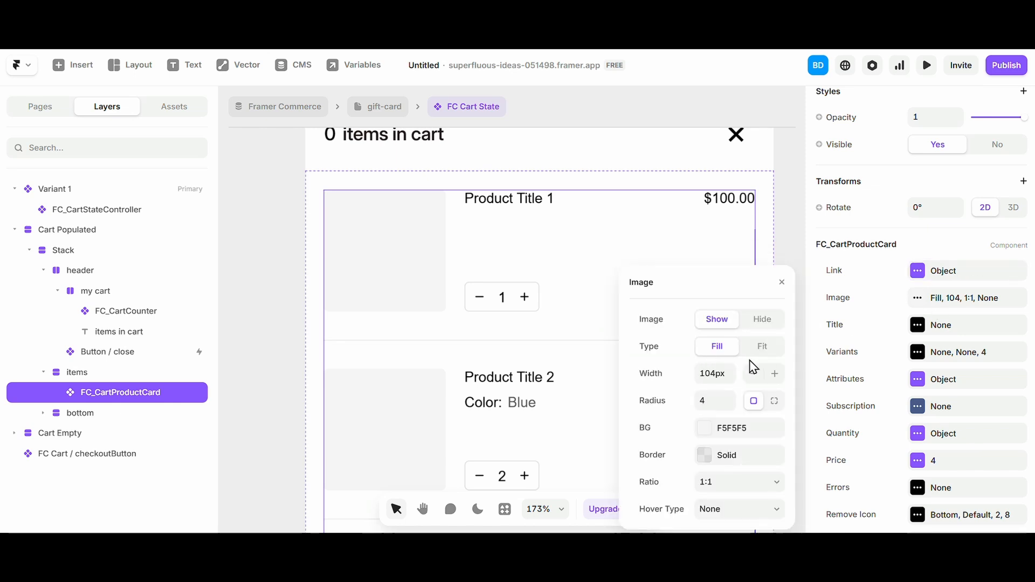
pyautogui.click(763, 320)
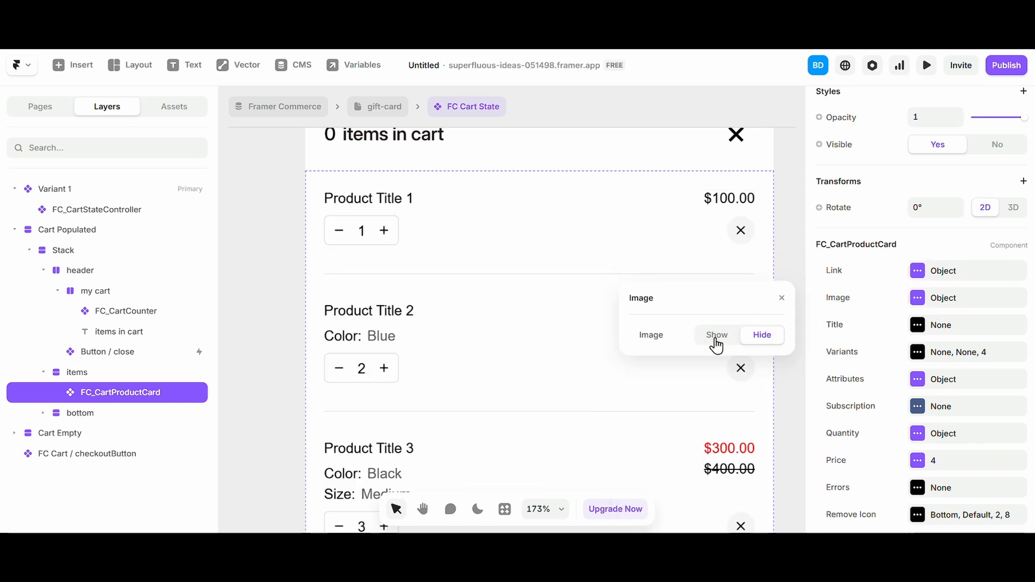
pyautogui.click(716, 337)
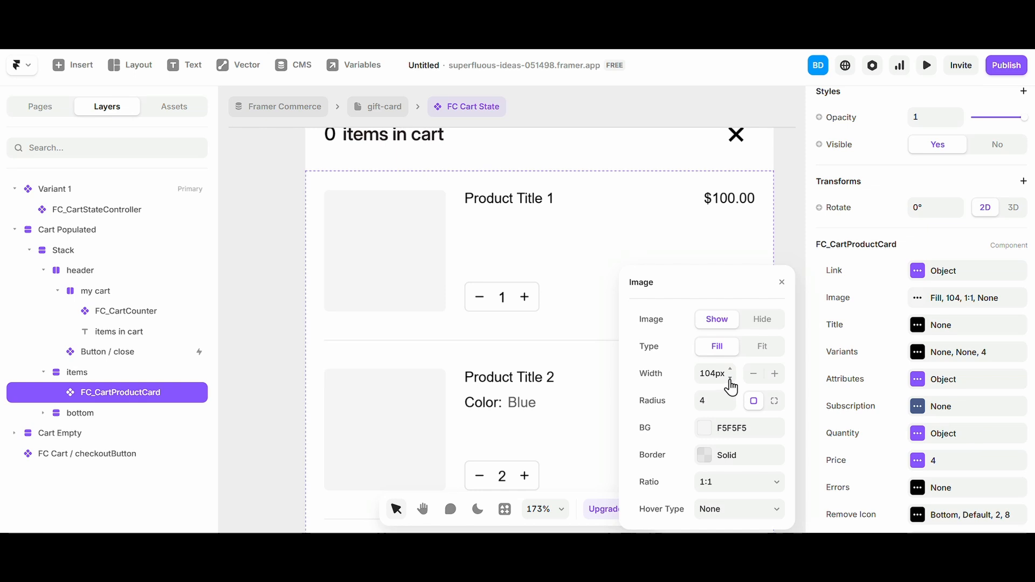
pyautogui.moveTo(731, 387)
pyautogui.mouseDown()
pyautogui.moveTo(730, 370)
pyautogui.moveTo(730, 398)
pyautogui.mouseUp()
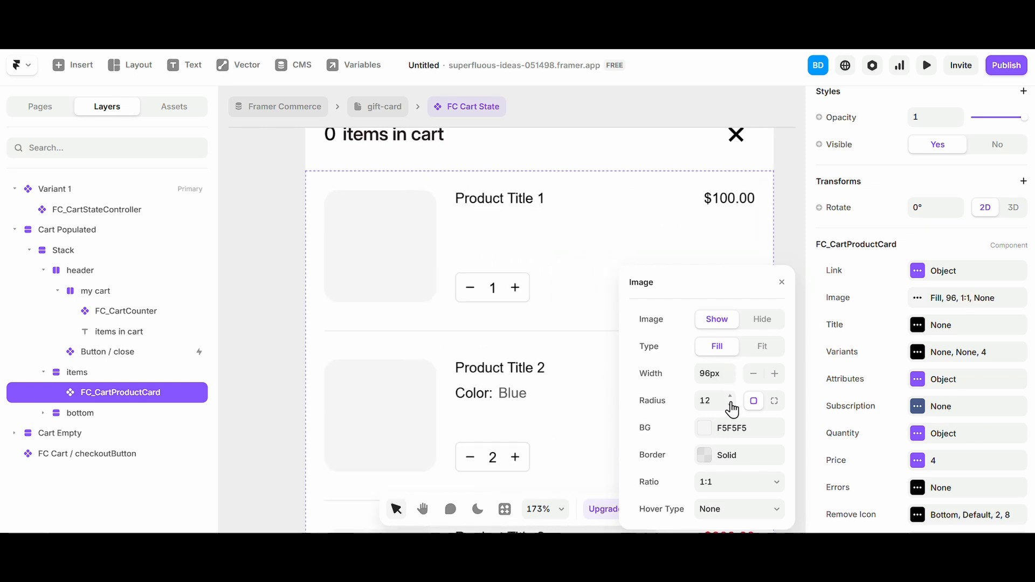
pyautogui.click(726, 431)
pyautogui.press('Escape')
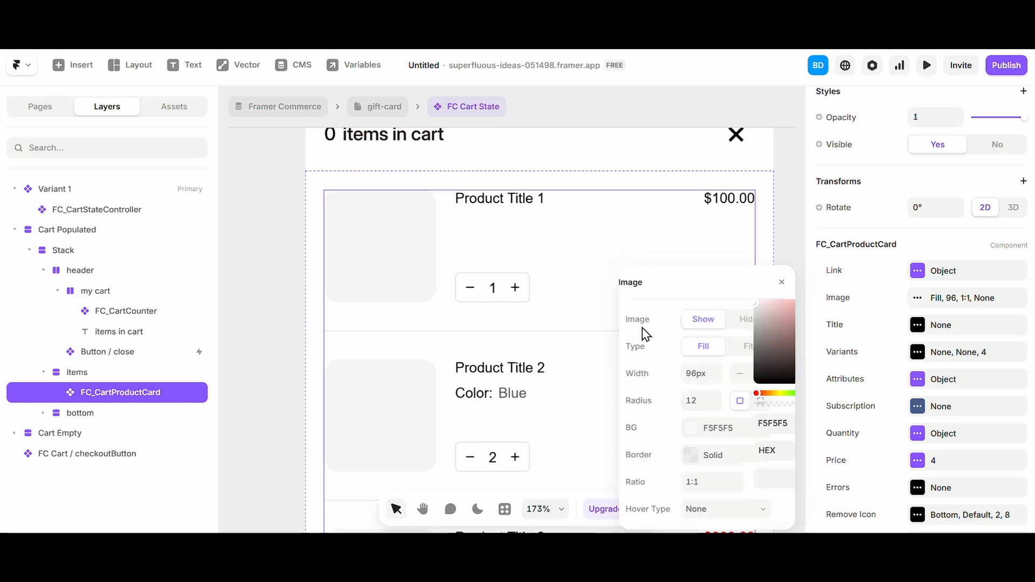
# - Try the 4:5 and 3:2 ratios on the product card image and return it to 1:1
pyautogui.click(728, 484)
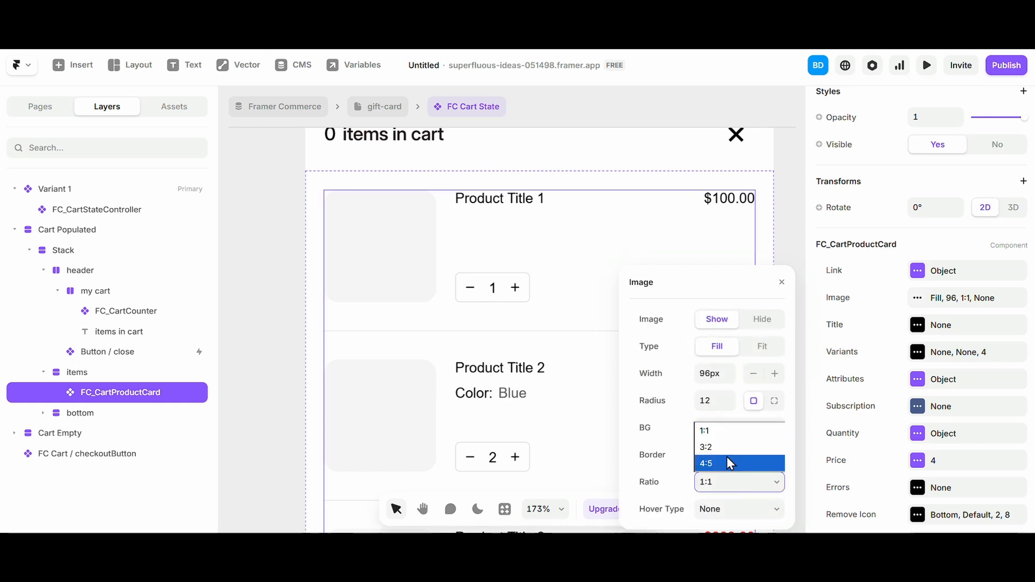
pyautogui.click(727, 462)
pyautogui.click(724, 486)
pyautogui.click(724, 466)
pyautogui.click(724, 482)
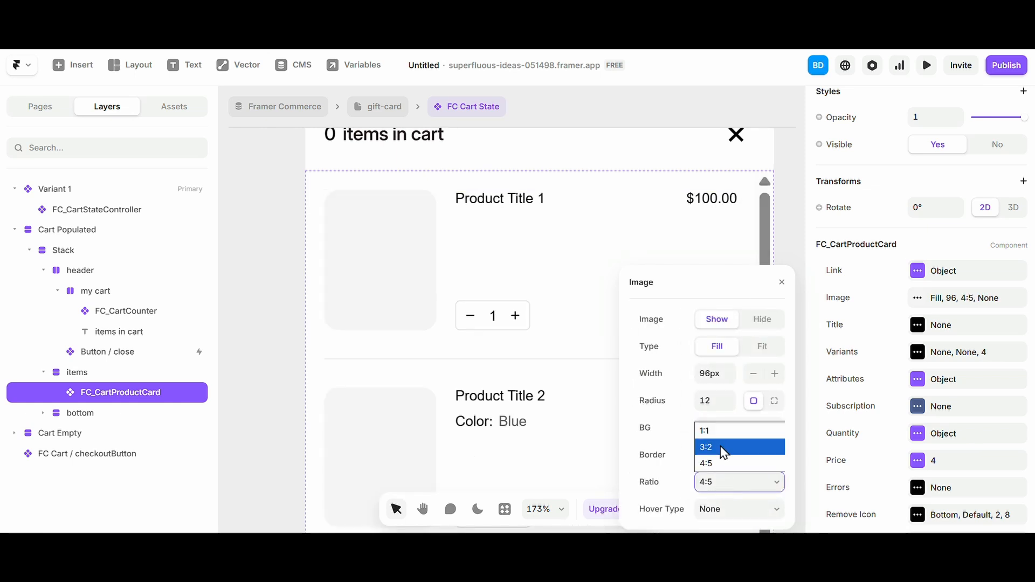
pyautogui.click(723, 447)
pyautogui.click(722, 485)
pyautogui.click(717, 463)
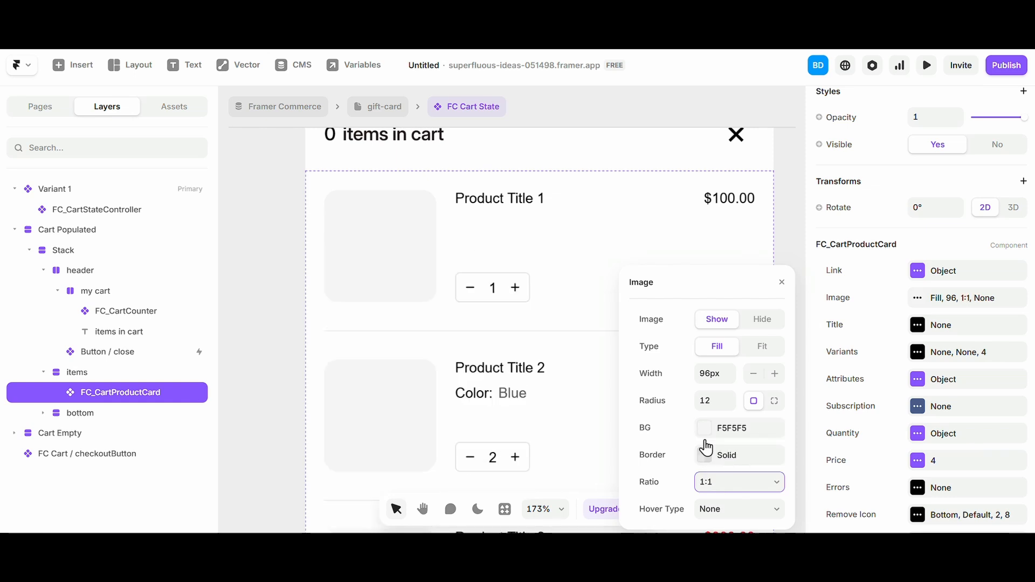
# - Set the product card image's hover type to Zoom
pyautogui.click(722, 512)
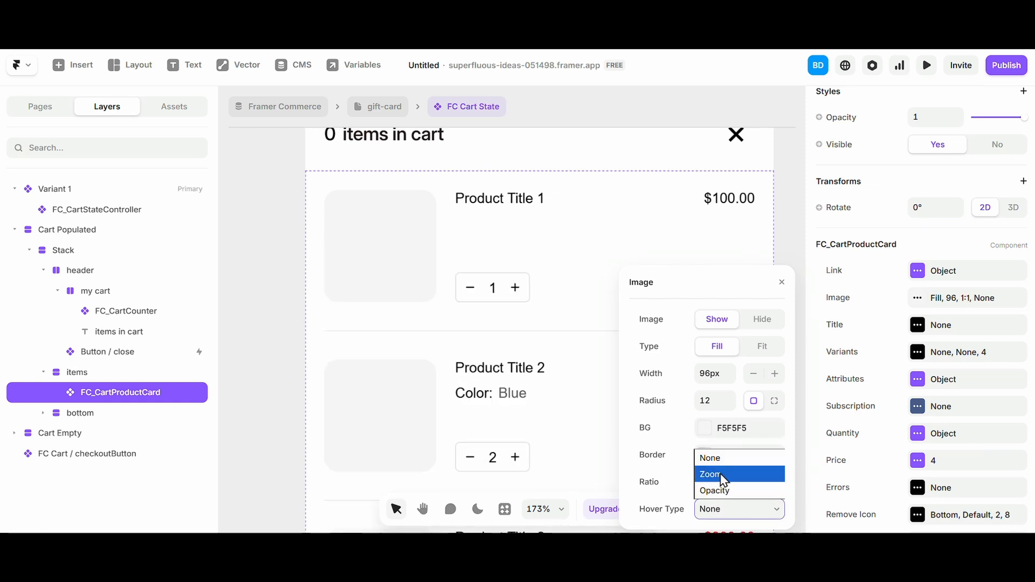
pyautogui.click(720, 474)
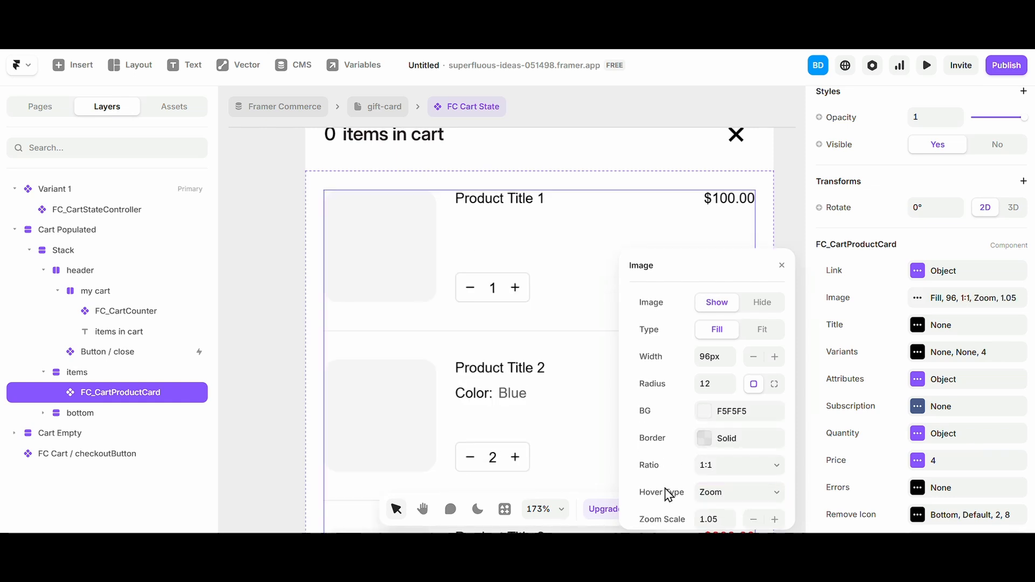
# - Set the product card's title font to Inter at size 12 px with Medium weight
pyautogui.click(942, 334)
pyautogui.click(717, 351)
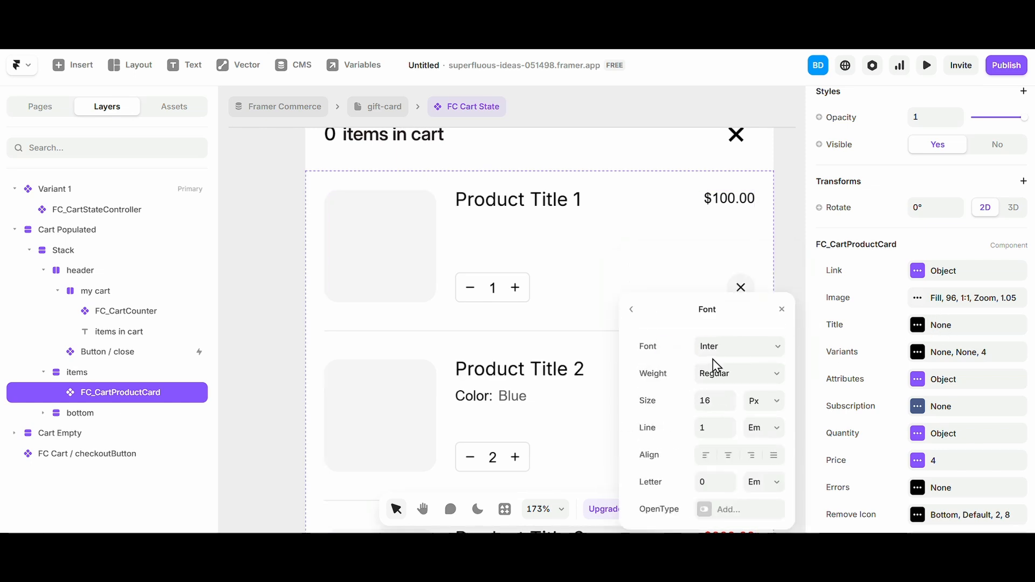
pyautogui.click(730, 405)
pyautogui.click(730, 405)
pyautogui.click(729, 406)
pyautogui.click(730, 406)
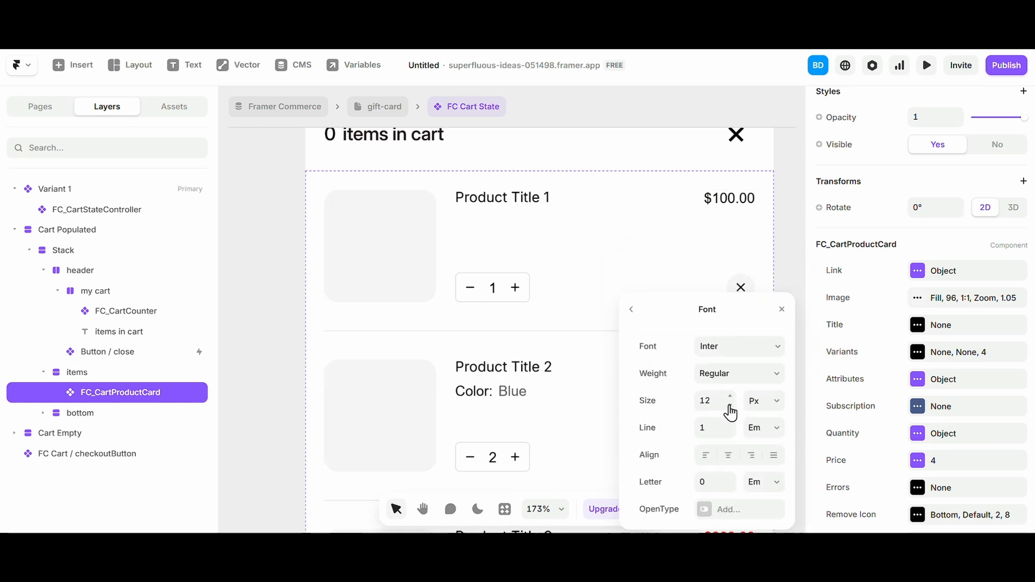
pyautogui.click(716, 374)
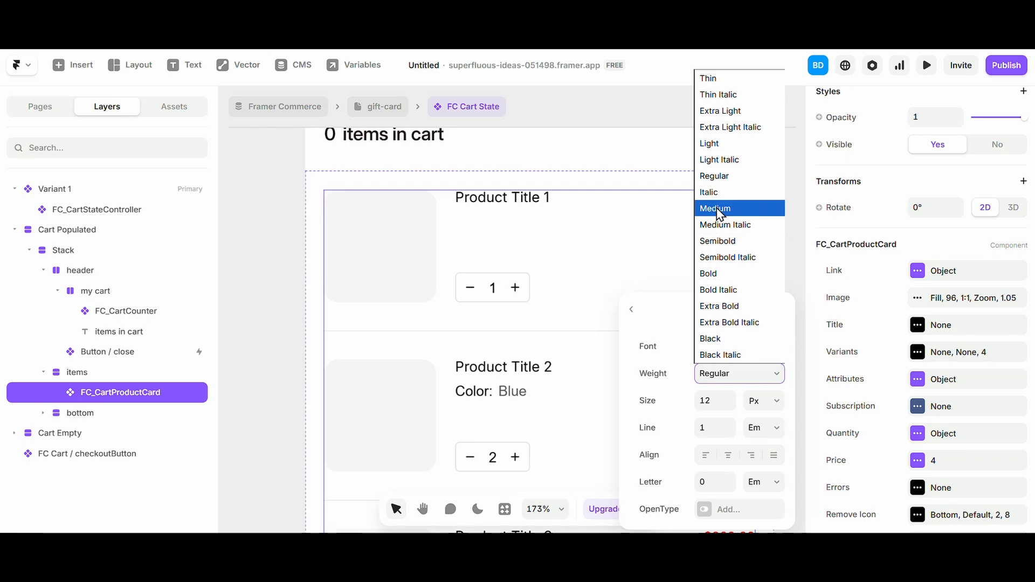
pyautogui.click(719, 208)
pyautogui.click(634, 310)
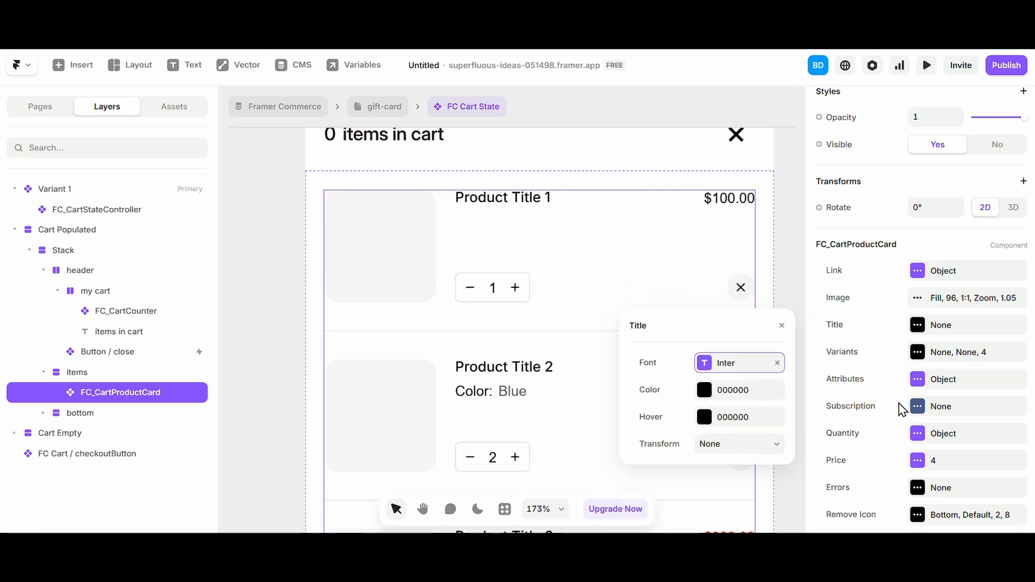
# - Add an Inter title font at size 12 px to the product card's variants
pyautogui.click(948, 357)
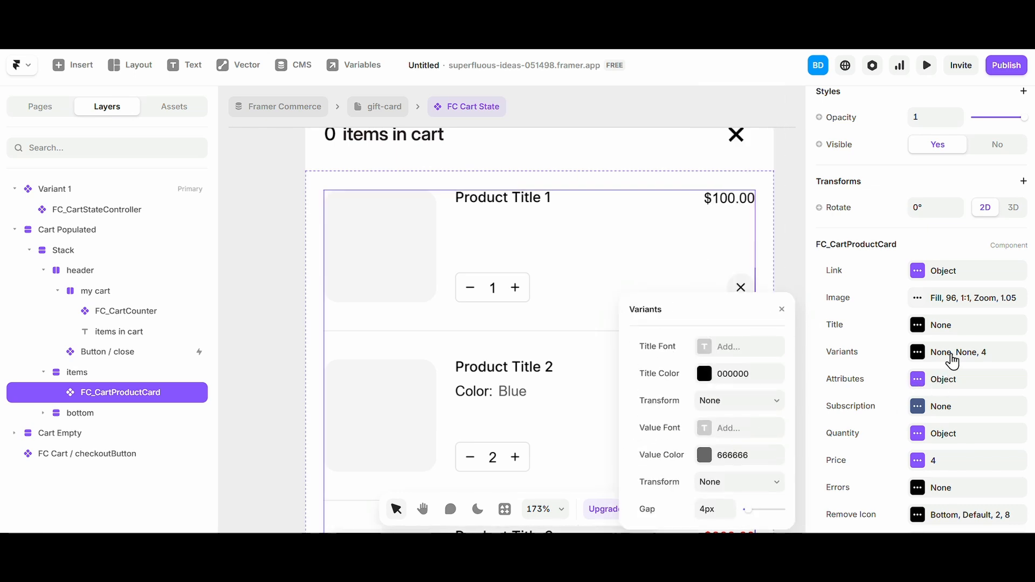
pyautogui.click(722, 348)
pyautogui.scroll(-2, 472, 394)
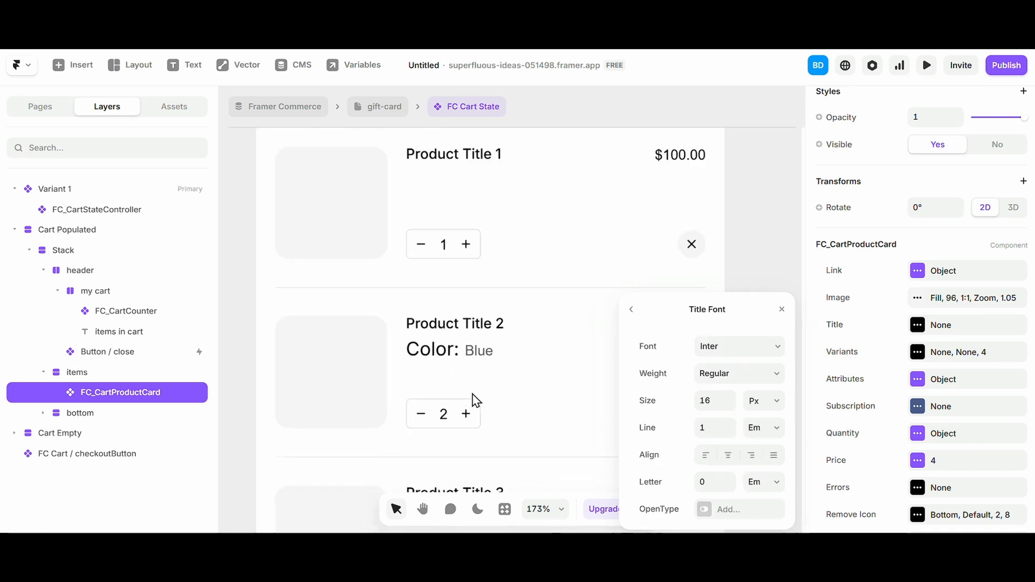
pyautogui.scroll(5, 423, 360)
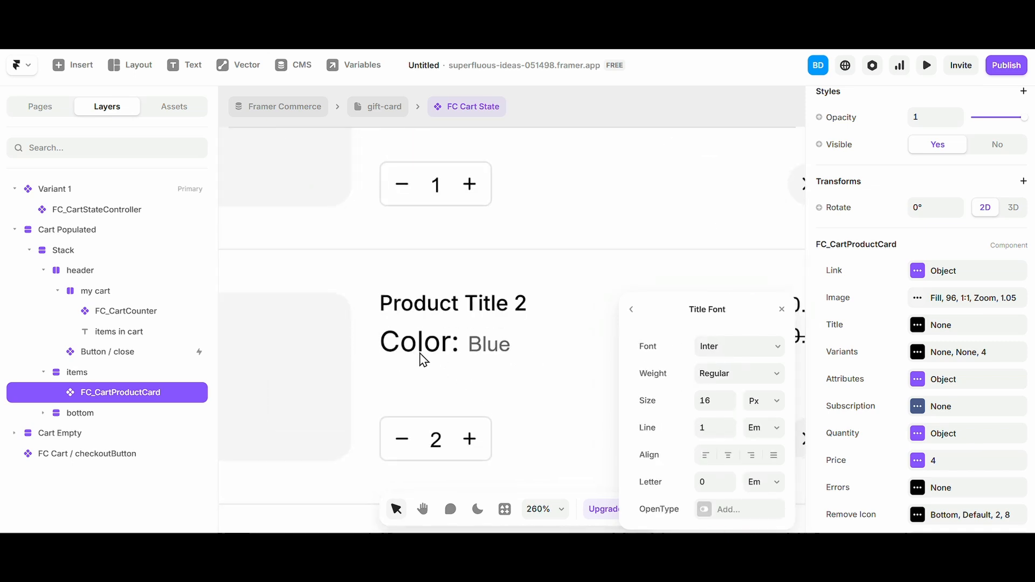
pyautogui.click(731, 406)
pyautogui.click(731, 406)
pyautogui.click(731, 406)
pyautogui.click(731, 406)
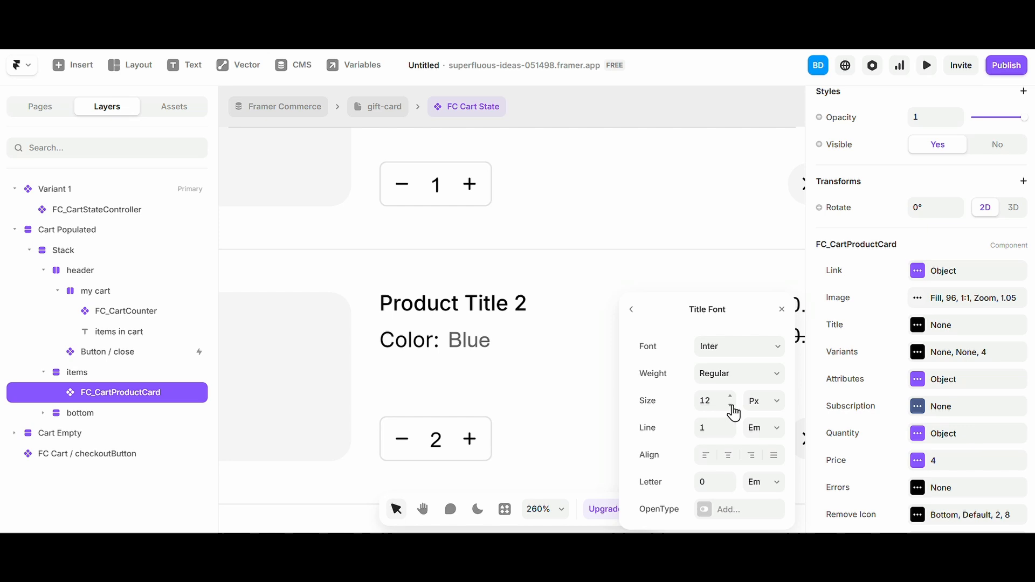
pyautogui.click(632, 310)
# - Change the variants' title color to light gray C4C4C4
pyautogui.click(699, 377)
pyautogui.moveTo(701, 384); pyautogui.dragTo(600, 357)
pyautogui.click(633, 316)
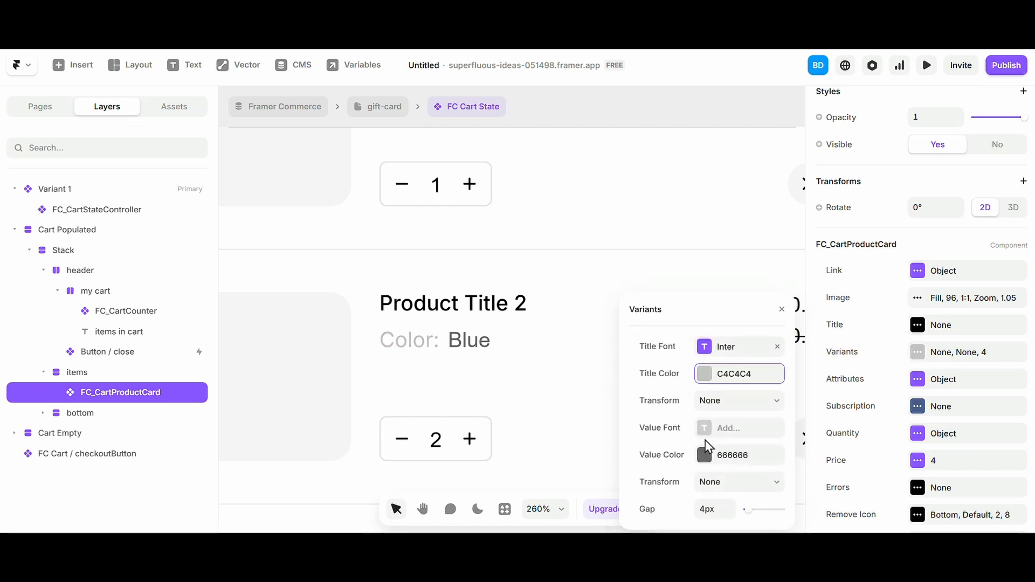
# - Give the variants' value text an Inter font at size 12 px with Light weight
pyautogui.click(721, 430)
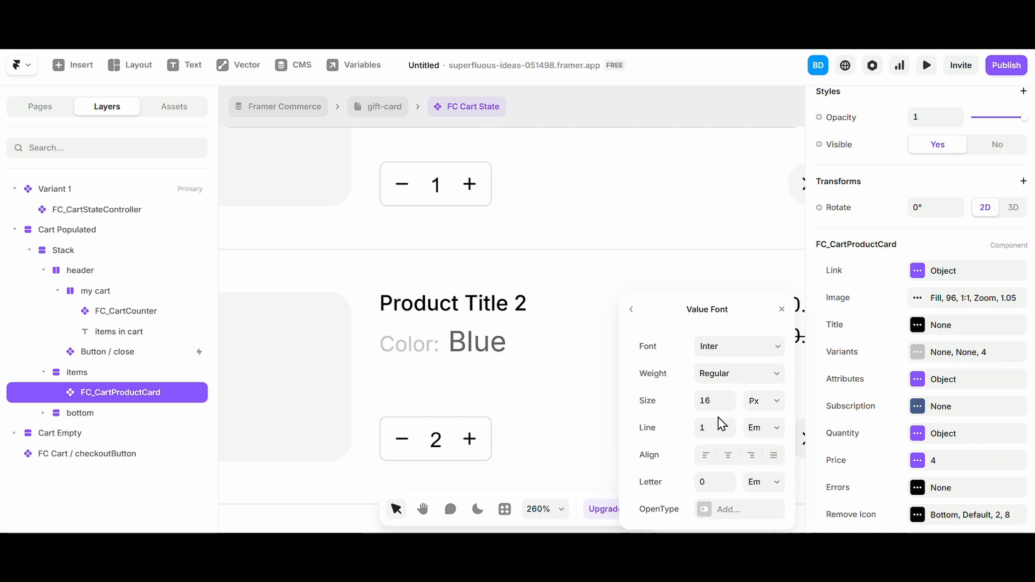
pyautogui.click(731, 405)
pyautogui.click(731, 405)
pyautogui.click(731, 405)
pyautogui.click(731, 405)
pyautogui.click(729, 374)
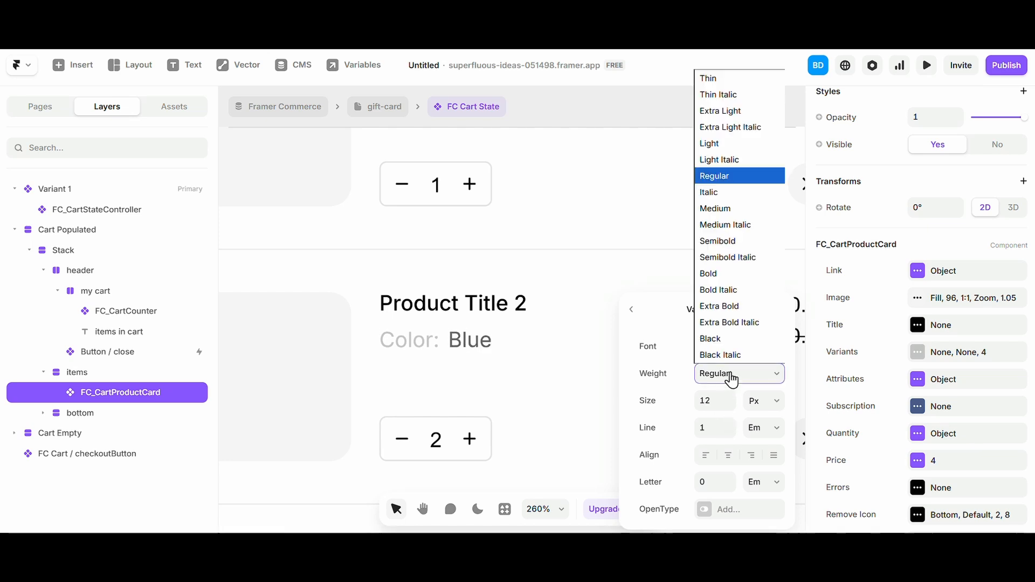
pyautogui.click(722, 144)
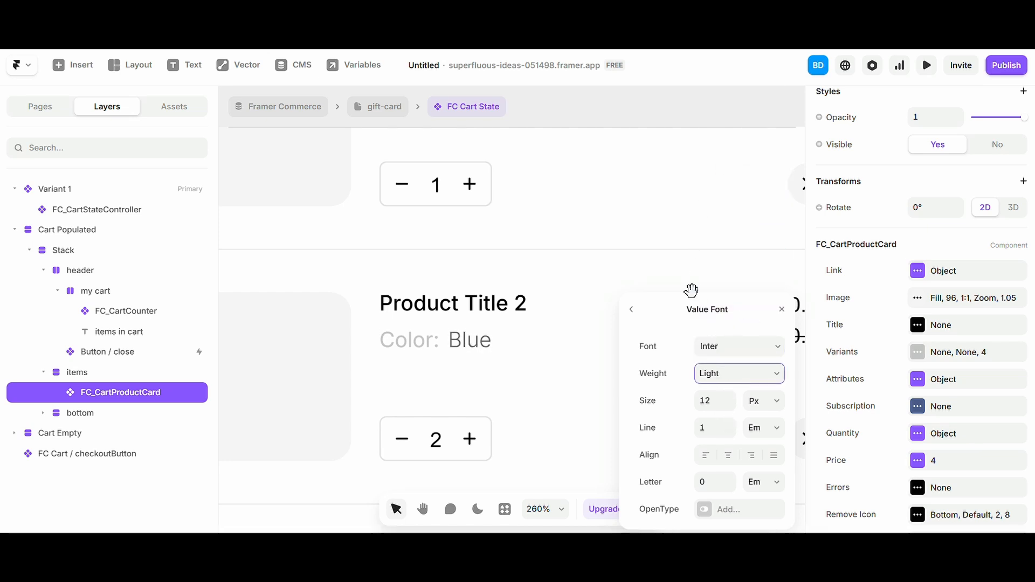
pyautogui.click(631, 309)
# - Set the variants' value color to blue 3042FF and its text transform to Uppercase, and close the variant settings
pyautogui.click(694, 455)
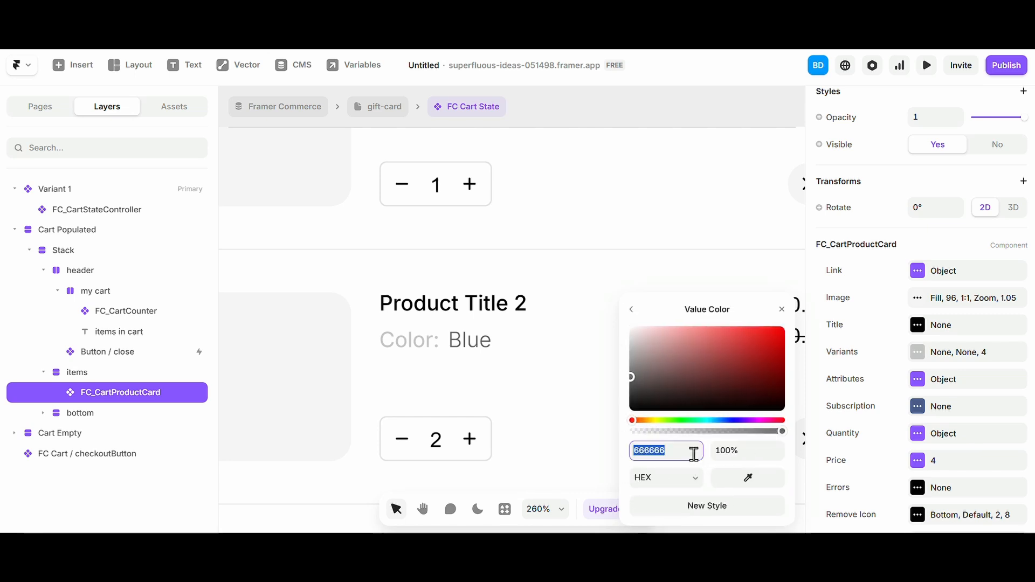
pyautogui.moveTo(721, 420); pyautogui.dragTo(730, 420)
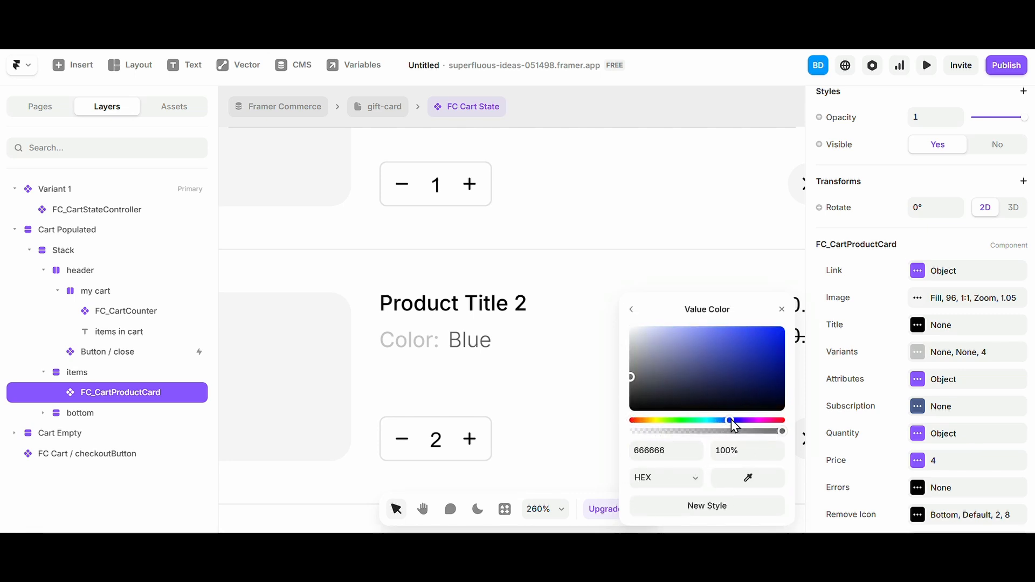
pyautogui.moveTo(745, 353); pyautogui.dragTo(753, 301)
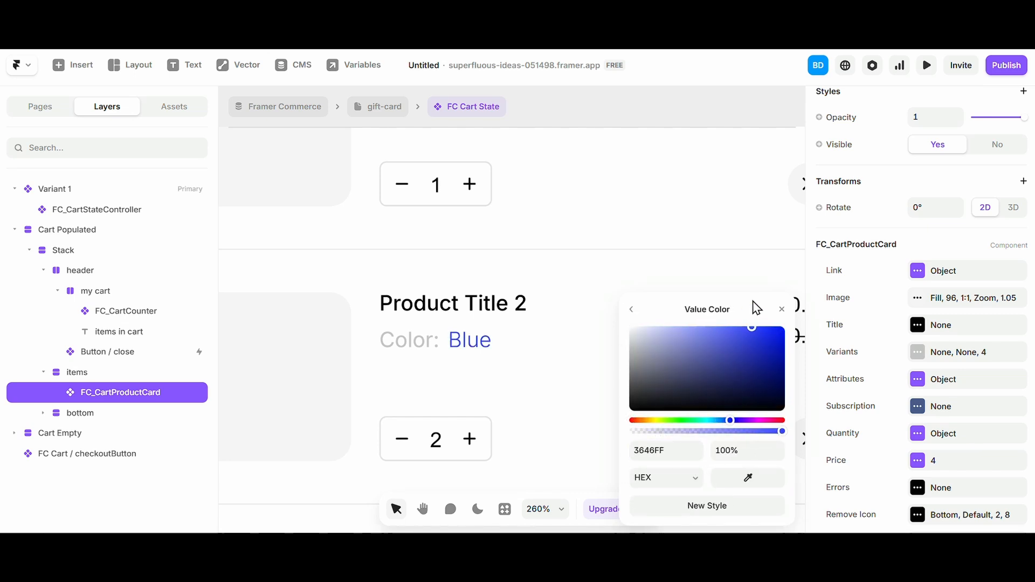
pyautogui.click(634, 311)
pyautogui.click(712, 481)
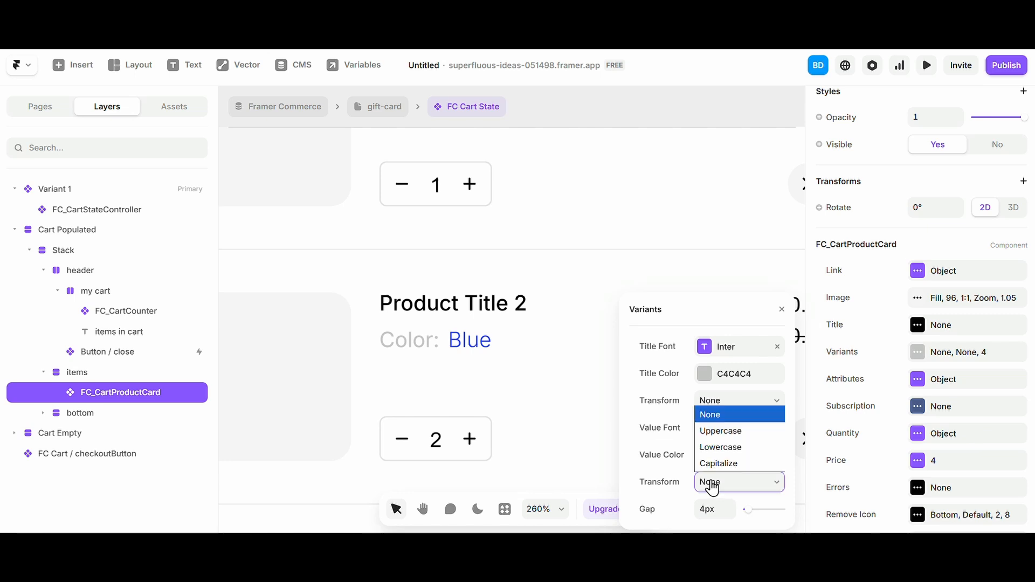
pyautogui.click(723, 431)
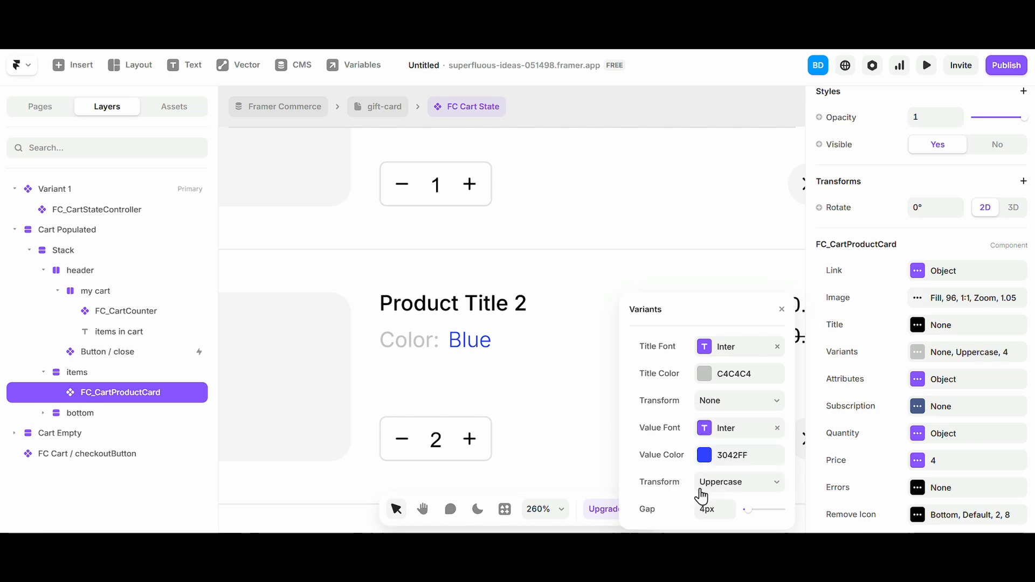
pyautogui.click(782, 309)
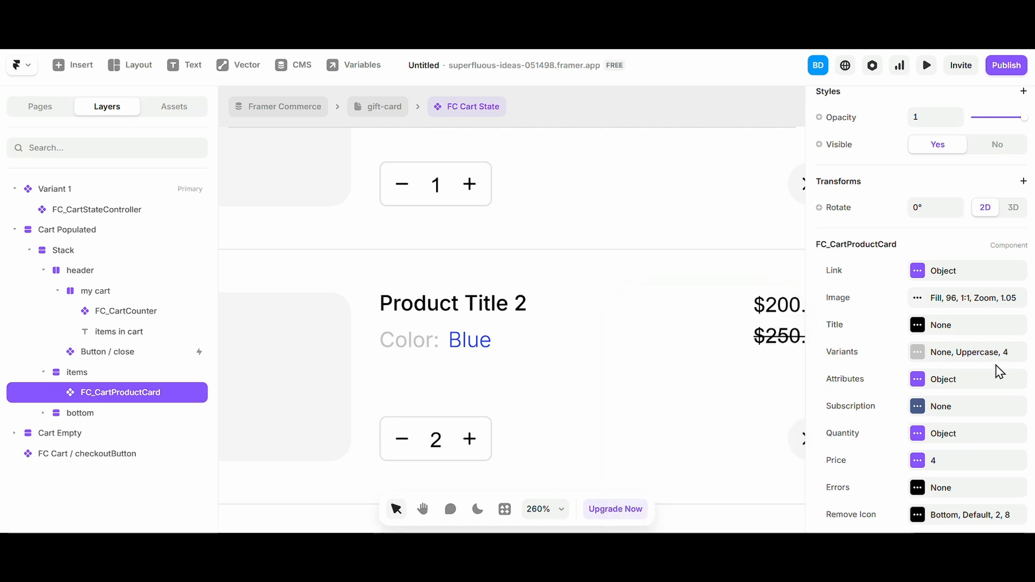
# - Try enabling custom styling for the product card's attributes, switch it back off and close the attribute settings
pyautogui.click(953, 383)
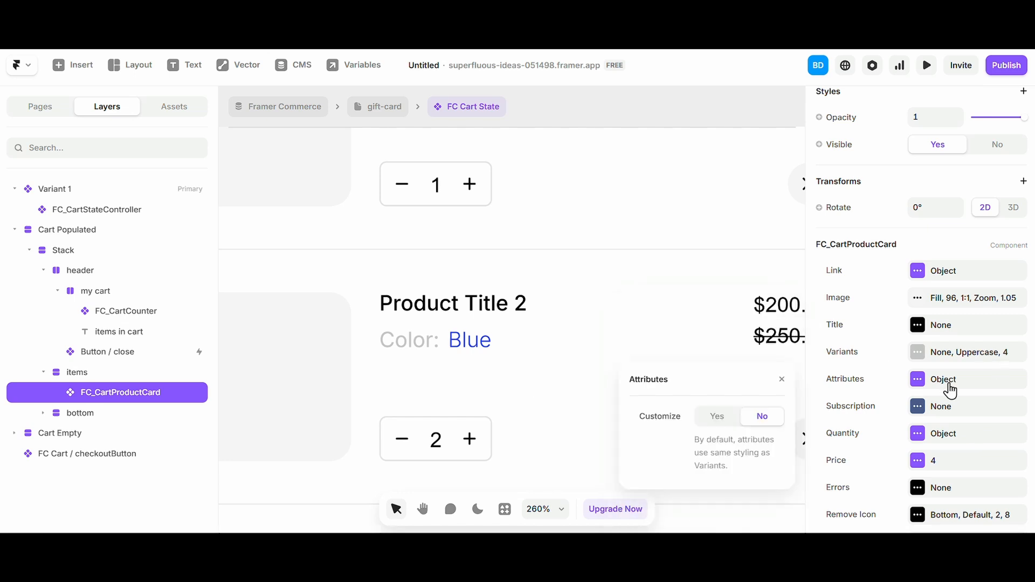
pyautogui.click(731, 423)
pyautogui.click(731, 423)
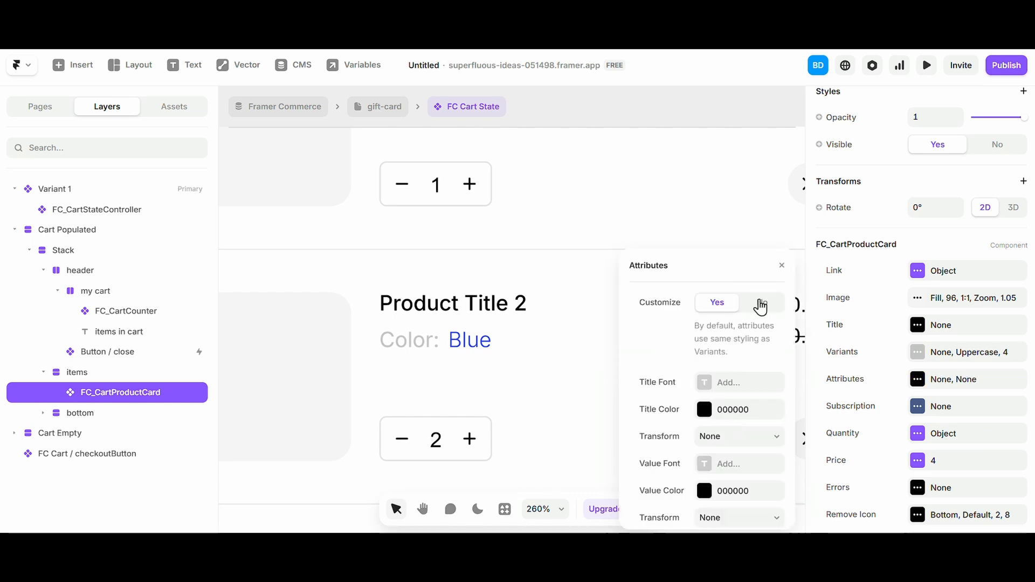
pyautogui.click(760, 306)
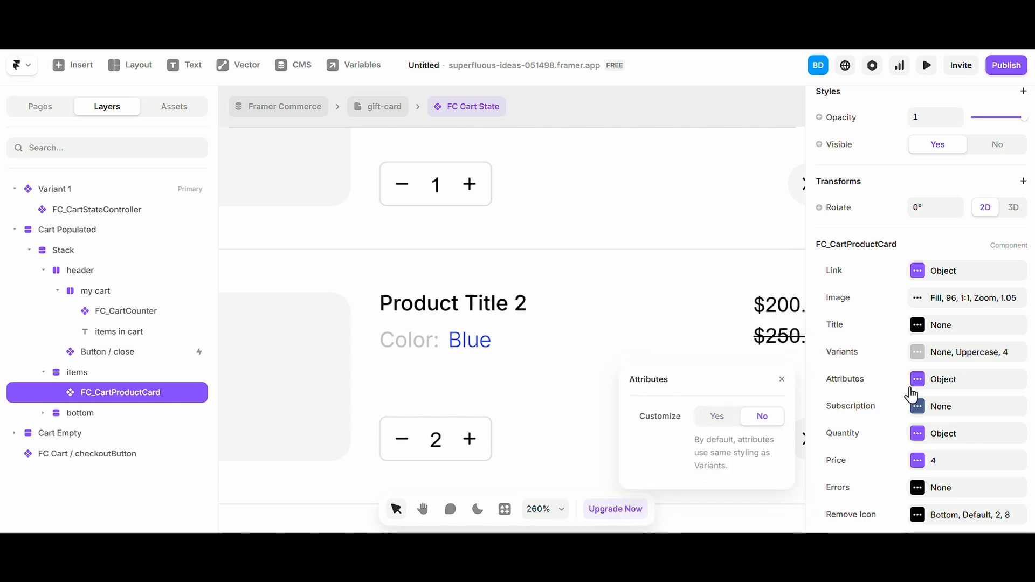
pyautogui.click(782, 380)
# - Examine the product card's subscription text settings and how the styled products look in the populated cart
pyautogui.scroll(-2, 949, 334)
pyautogui.click(950, 314)
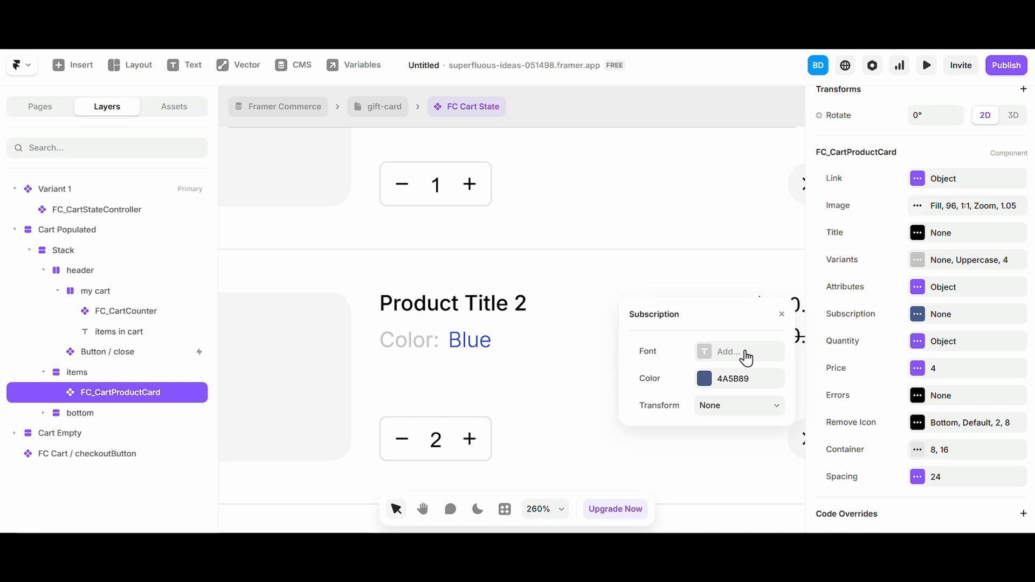
pyautogui.click(783, 313)
pyautogui.scroll(-5, 650, 327)
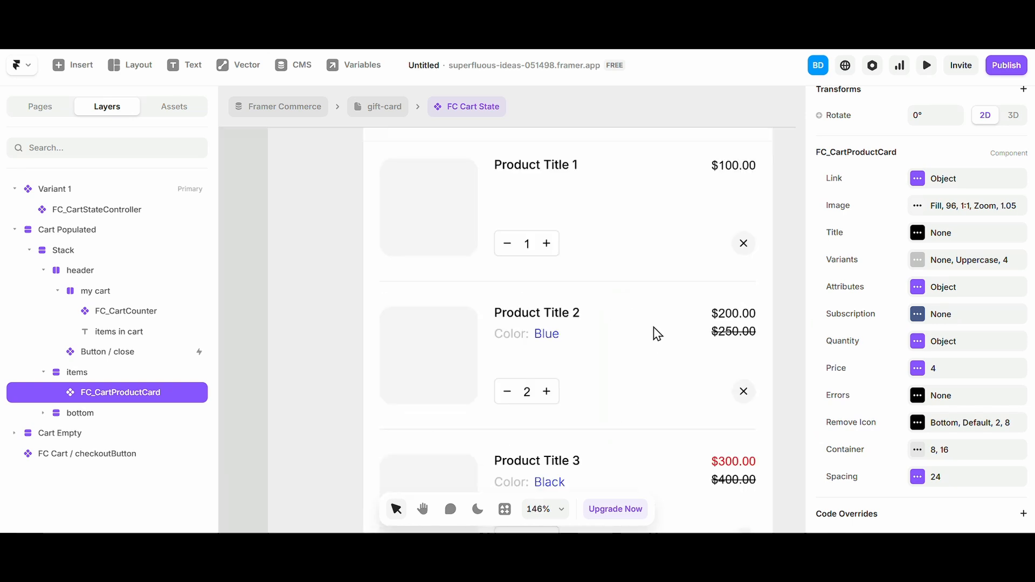
pyautogui.scroll(4, 587, 353)
pyautogui.hscroll(2, 592, 360)
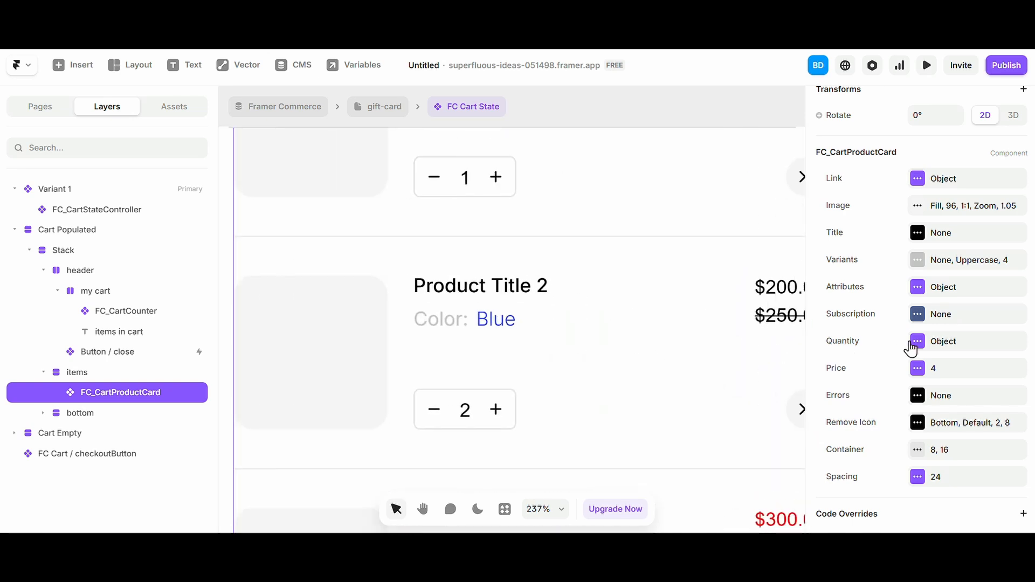
# - Try a padding of 7 on the product card's quantity container and set it back to 4
pyautogui.click(938, 345)
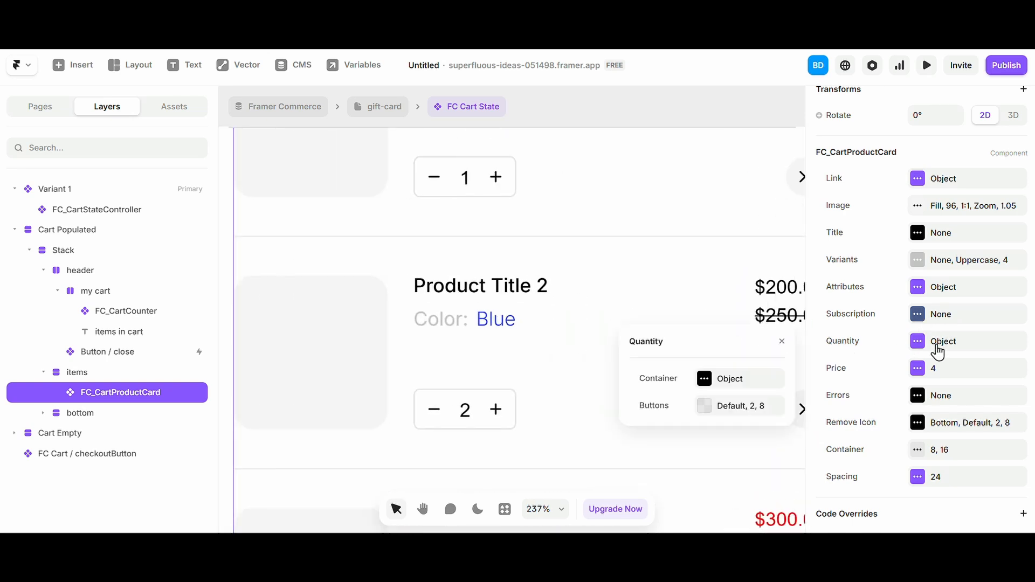
pyautogui.click(708, 384)
pyautogui.click(631, 341)
pyautogui.scroll(-6, 590, 419)
pyautogui.click(733, 380)
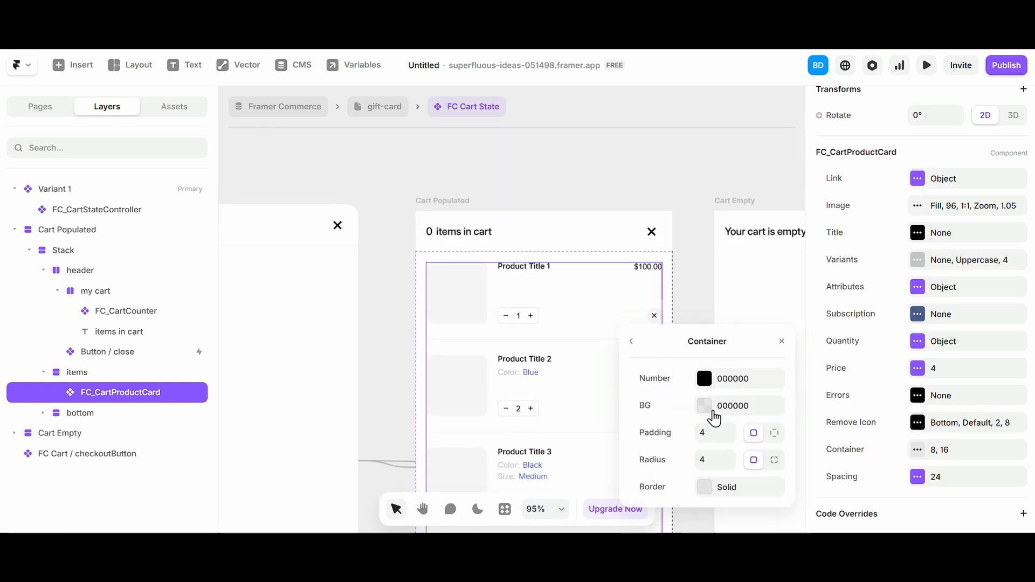
pyautogui.moveTo(730, 435)
pyautogui.mouseDown()
pyautogui.moveTo(730, 420)
pyautogui.moveTo(737, 430)
pyautogui.mouseUp()
pyautogui.scroll(3, 511, 308)
pyautogui.scroll(3, 506, 295)
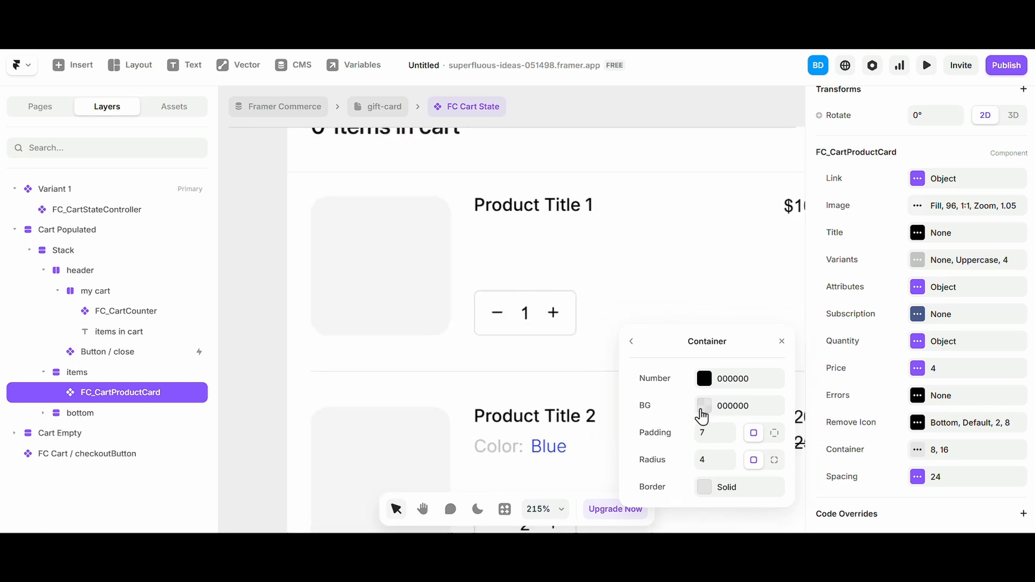
pyautogui.click(730, 439)
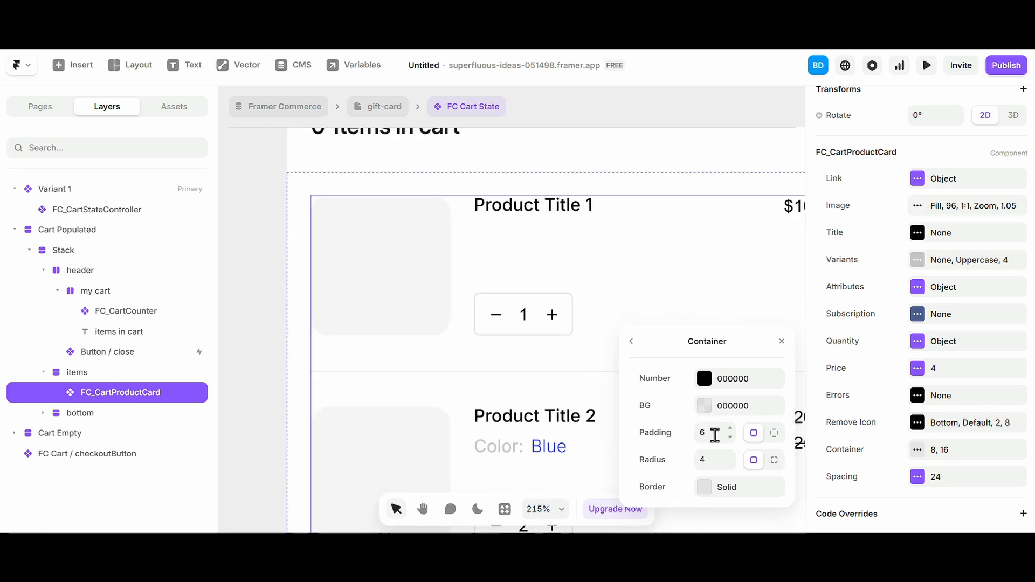
pyautogui.click(730, 438)
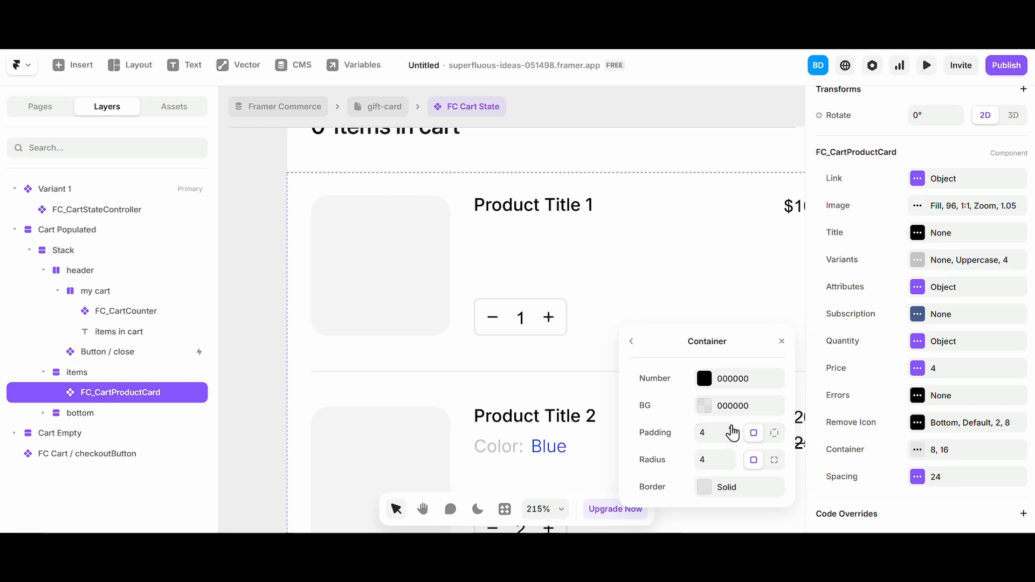
pyautogui.click(630, 341)
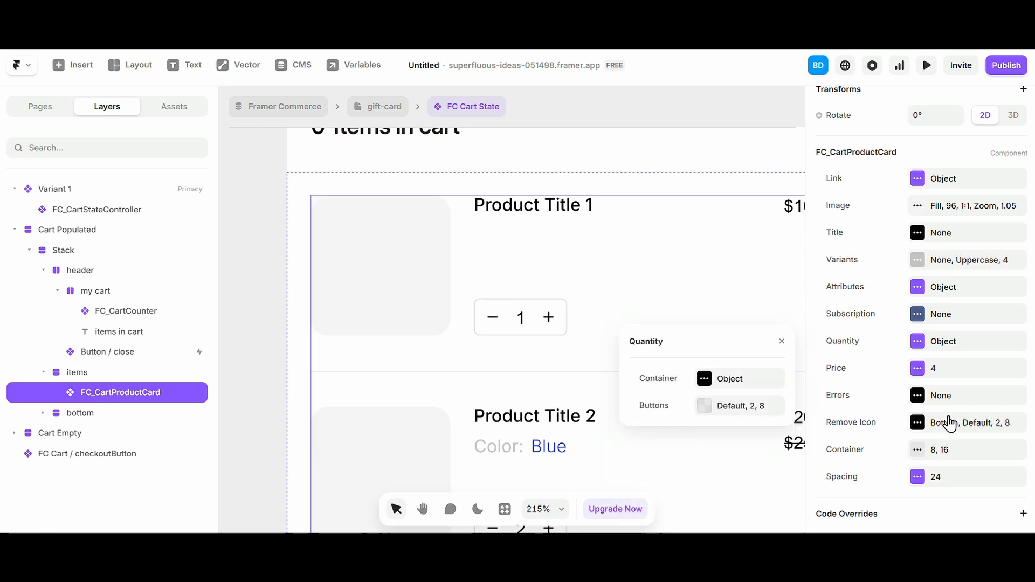
# - Set the gap in the product card's price settings to 5 px
pyautogui.click(947, 369)
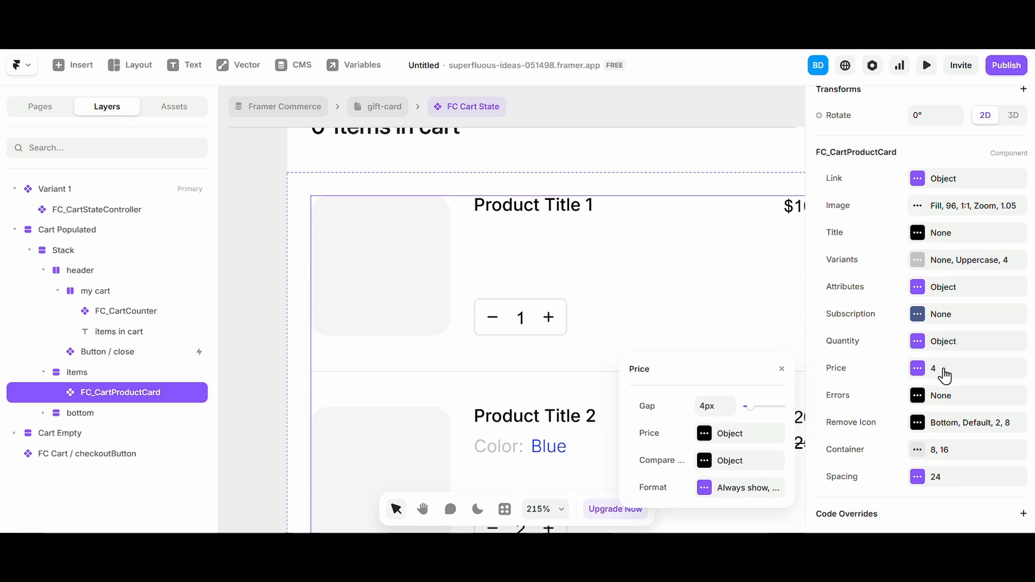
pyautogui.click(730, 403)
pyautogui.hscroll(3, 617, 360)
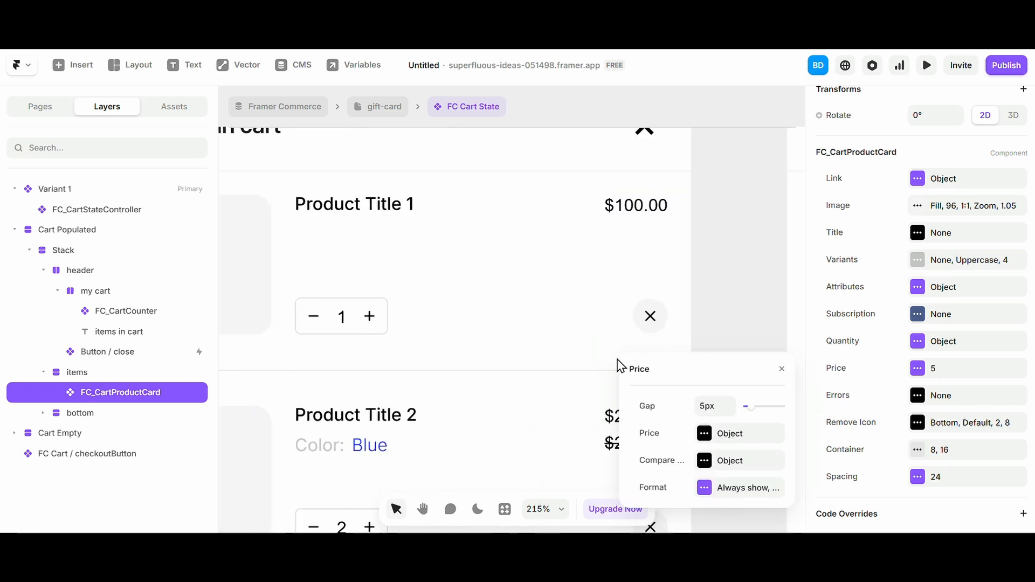
# - Try showing the currency code in the product card's price format and hide it again
pyautogui.click(725, 487)
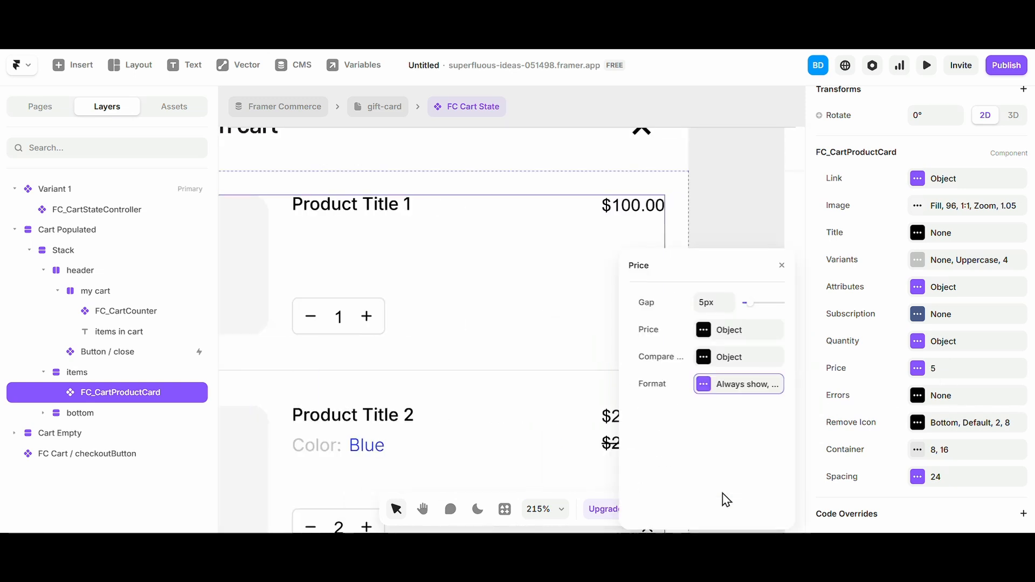
pyautogui.hscroll(3, 539, 377)
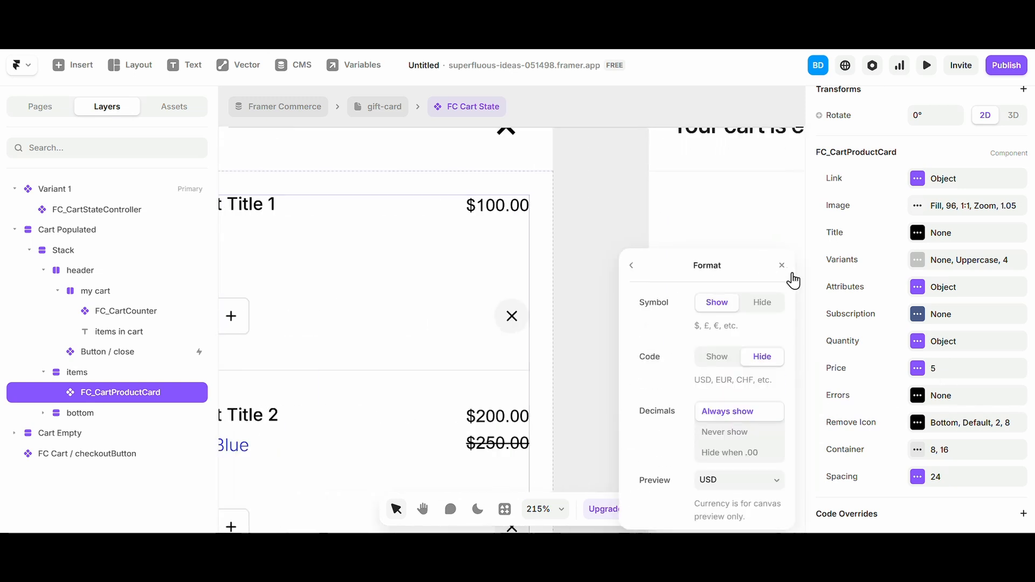
pyautogui.click(703, 307)
pyautogui.click(722, 359)
pyautogui.click(761, 361)
pyautogui.click(728, 360)
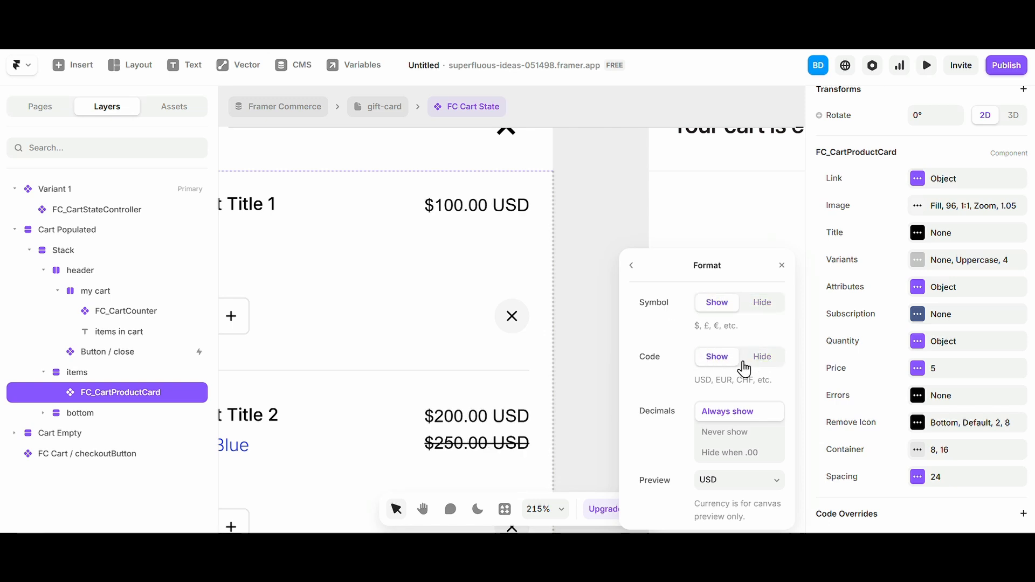
pyautogui.click(744, 364)
pyautogui.click(632, 265)
# - Add an Inter font to the product card's error text and set the error color to red FF0D0D
pyautogui.click(926, 405)
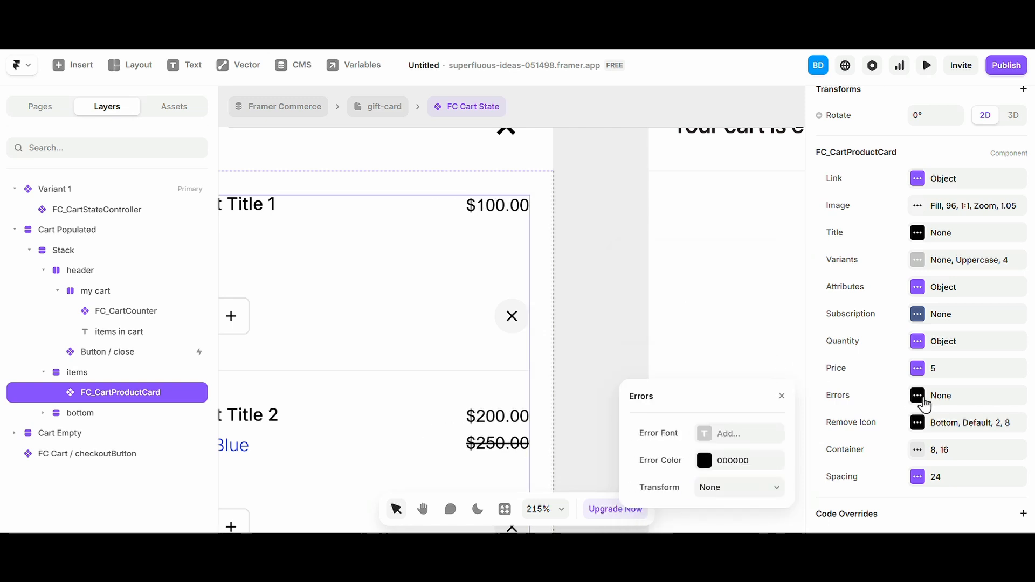
pyautogui.click(717, 440)
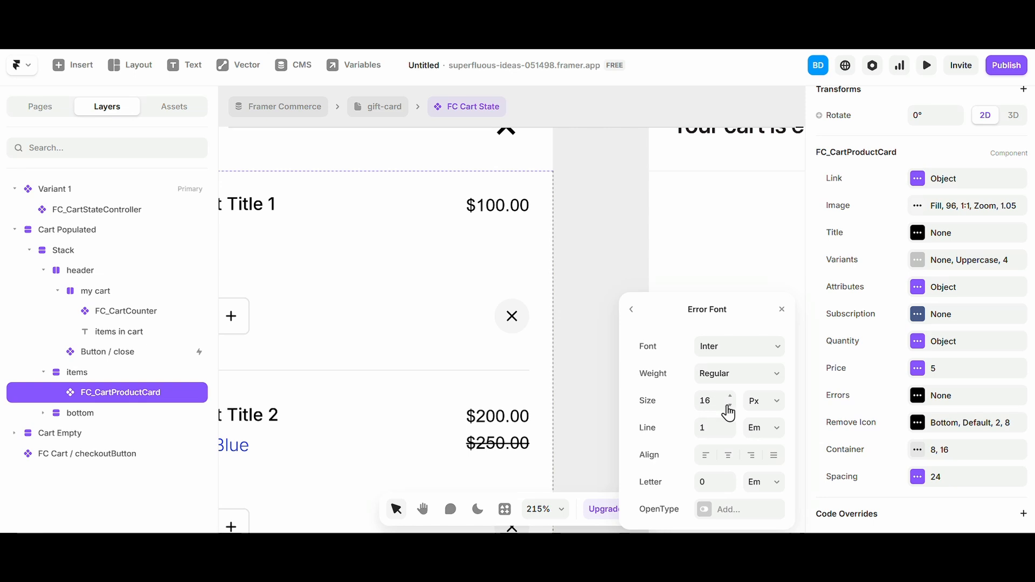
pyautogui.click(631, 310)
pyautogui.click(718, 463)
pyautogui.moveTo(699, 376); pyautogui.dragTo(777, 330)
pyautogui.click(631, 312)
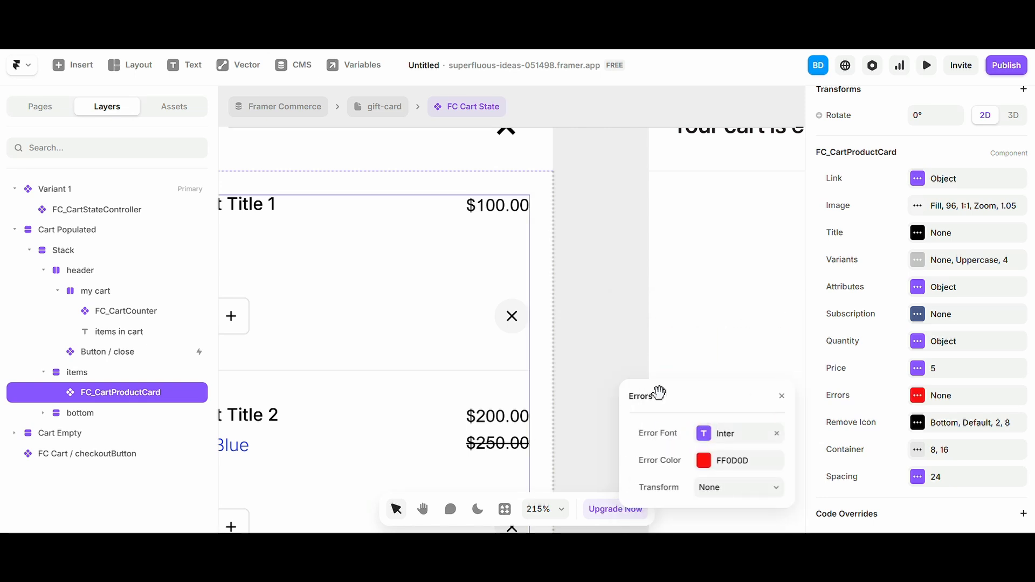
# - Change the product card's remove icon to gray 919191 and reduce its icon size to 6 px
pyautogui.click(927, 423)
pyautogui.scroll(-1, 497, 405)
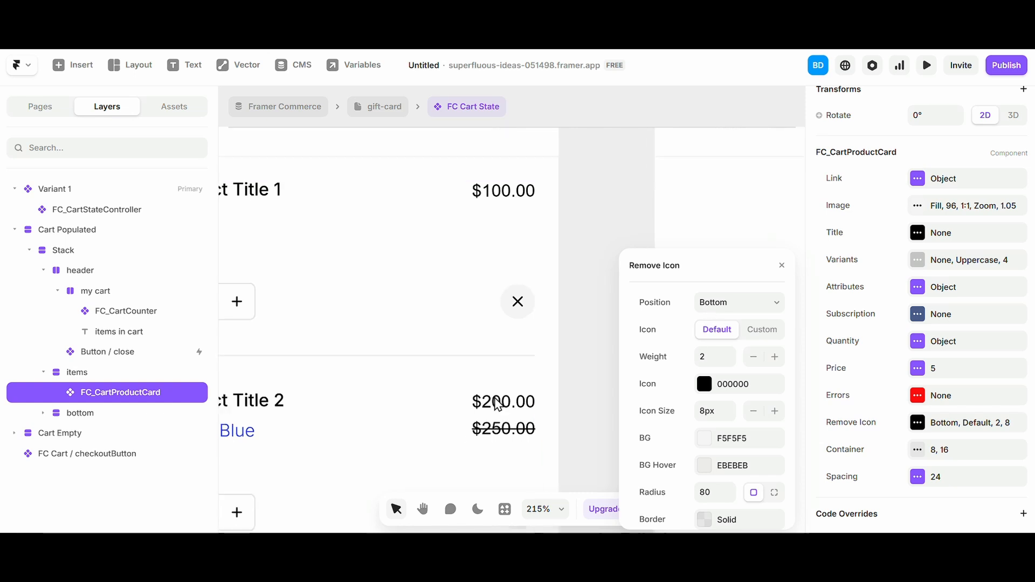
pyautogui.scroll(-3, 497, 405)
pyautogui.scroll(8, 534, 227)
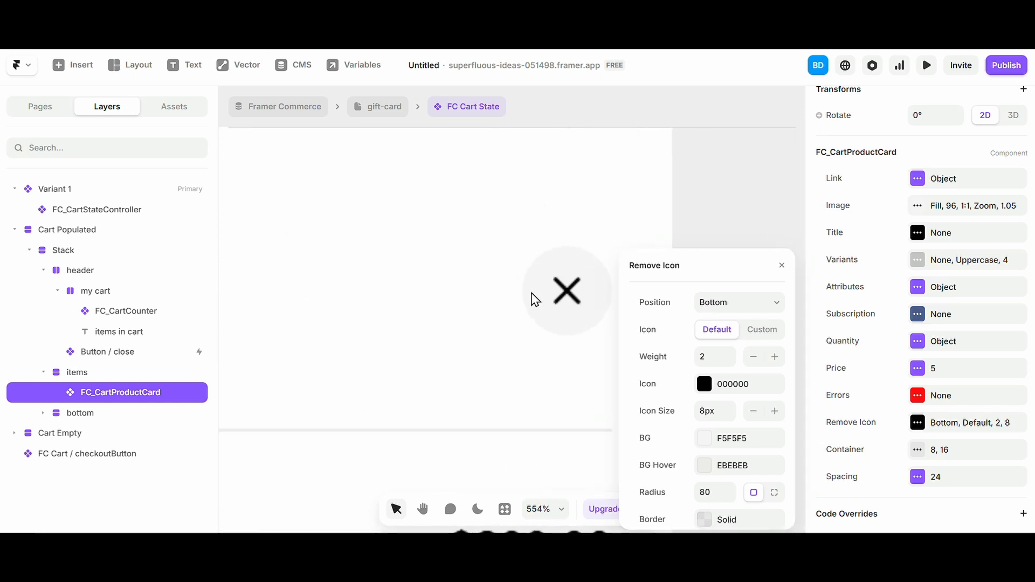
pyautogui.click(717, 385)
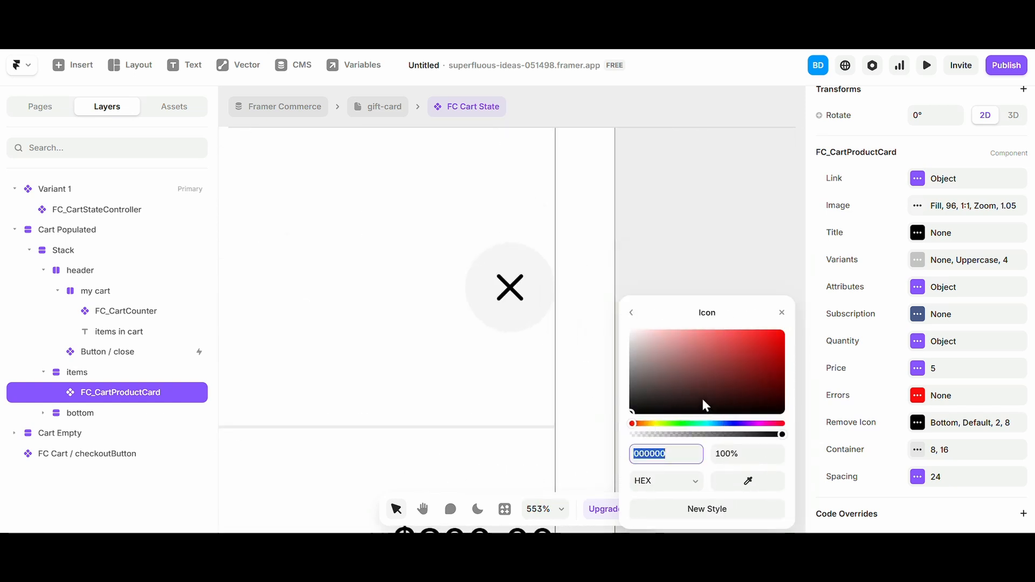
pyautogui.moveTo(705, 405); pyautogui.dragTo(599, 364)
pyautogui.click(631, 313)
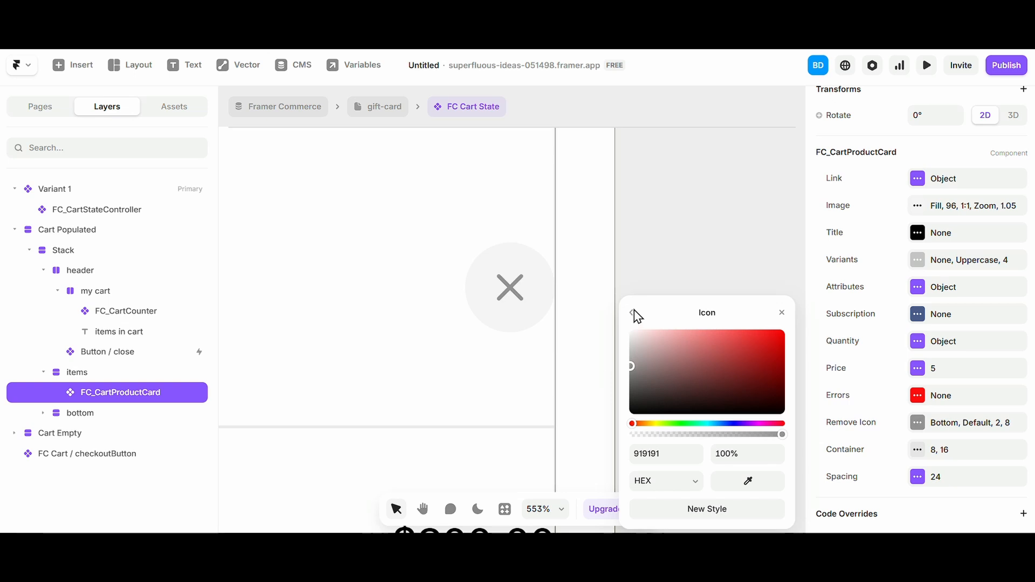
pyautogui.click(729, 417)
pyautogui.click(729, 416)
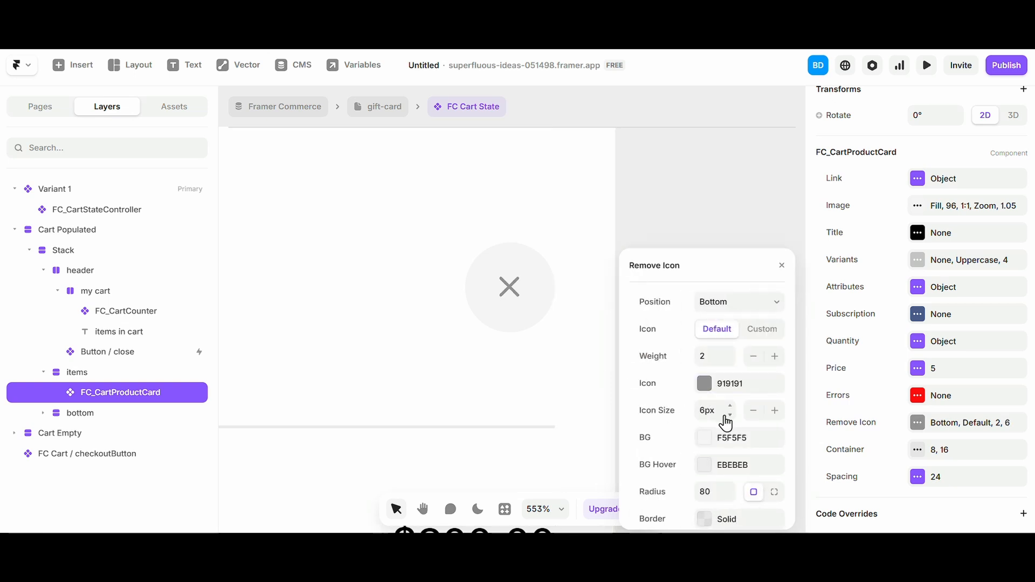
# - Set the remove icon's background to white FFFFFF and its hover background to gray D4D4D4
pyautogui.scroll(-1, 668, 452)
pyautogui.click(708, 431)
pyautogui.moveTo(687, 375); pyautogui.dragTo(596, 306)
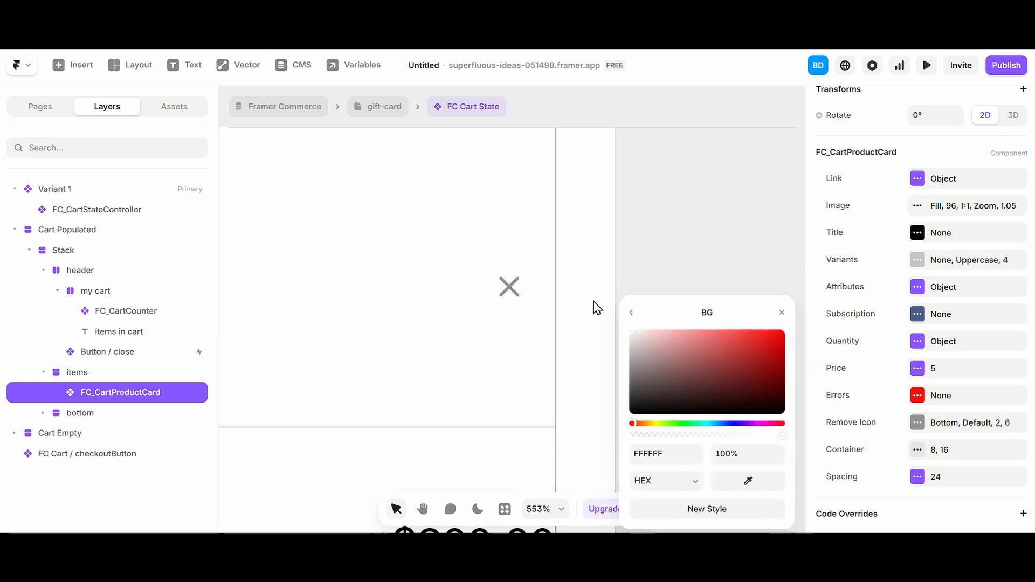
pyautogui.click(632, 314)
pyautogui.click(702, 454)
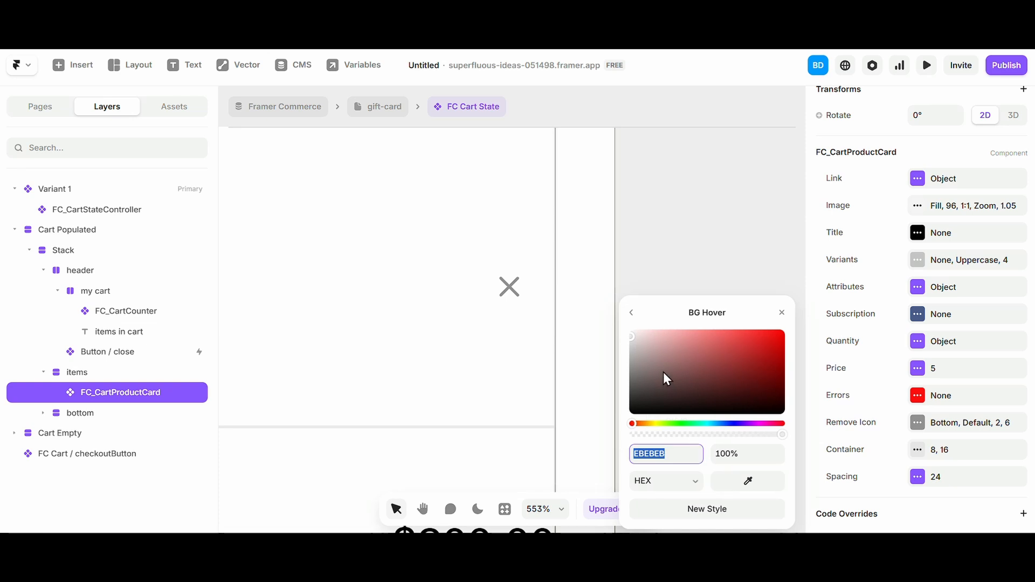
pyautogui.moveTo(663, 372); pyautogui.dragTo(622, 345)
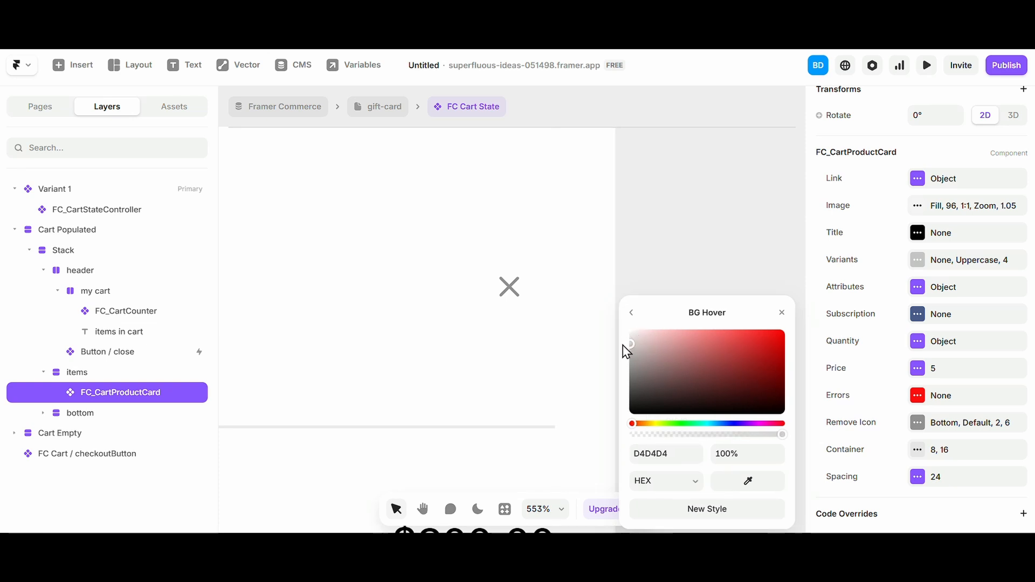
pyautogui.click(631, 313)
# - Give the remove icon a solid border of width 1 in semi-transparent black 000000, and close its settings
pyautogui.click(717, 510)
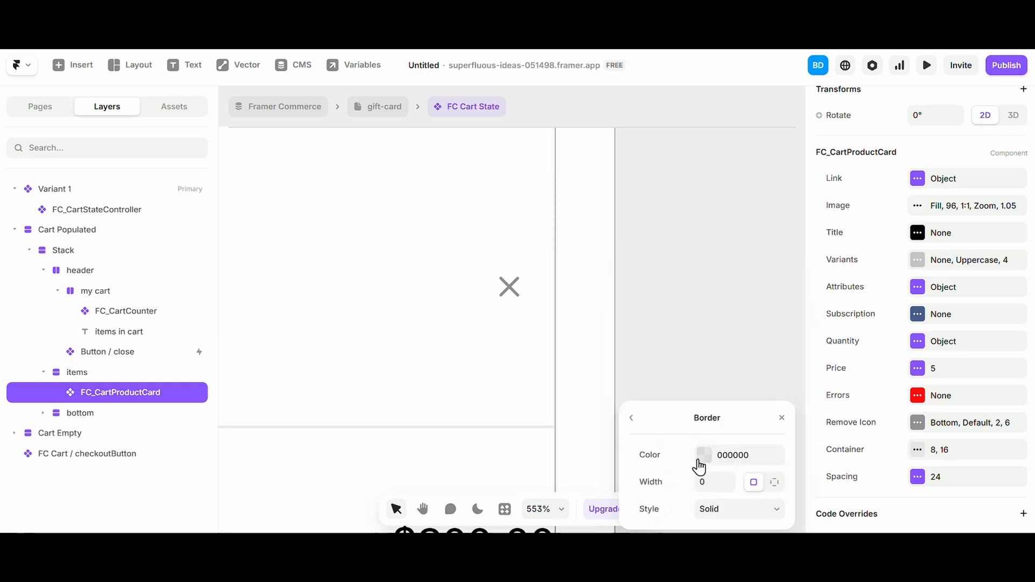
pyautogui.click(700, 455)
pyautogui.moveTo(642, 435); pyautogui.dragTo(700, 441)
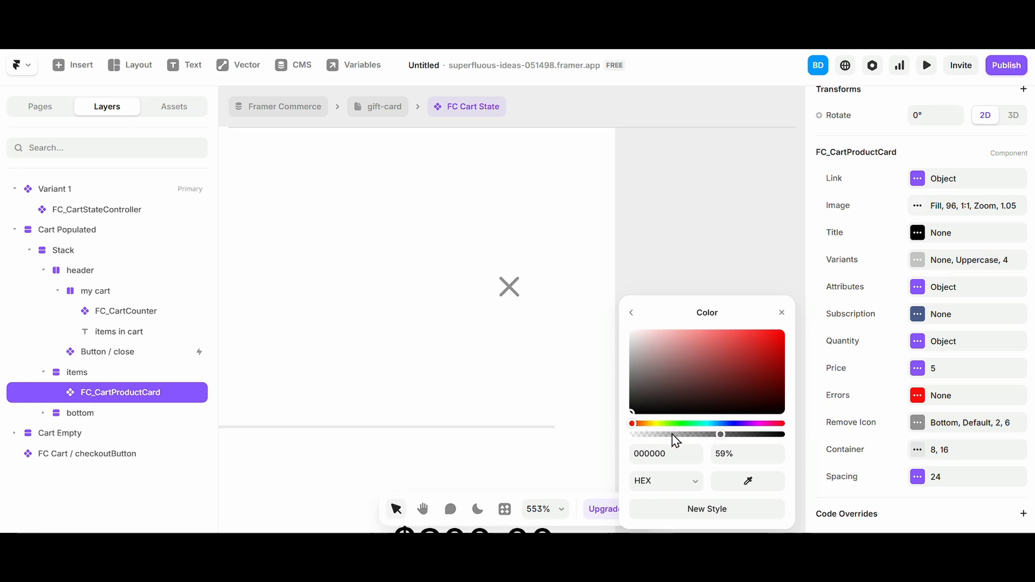
pyautogui.click(631, 313)
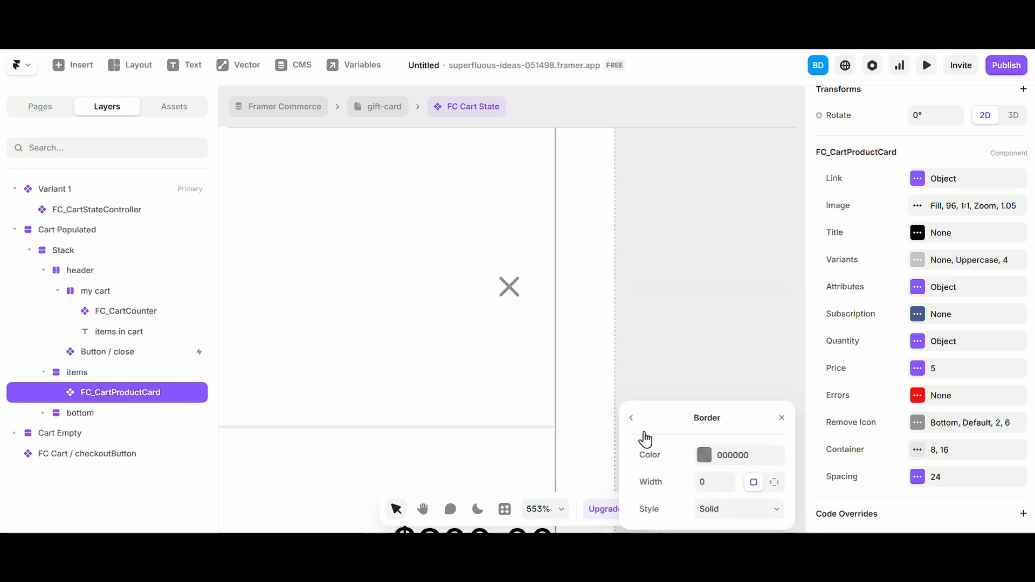
pyautogui.click(729, 478)
pyautogui.click(713, 457)
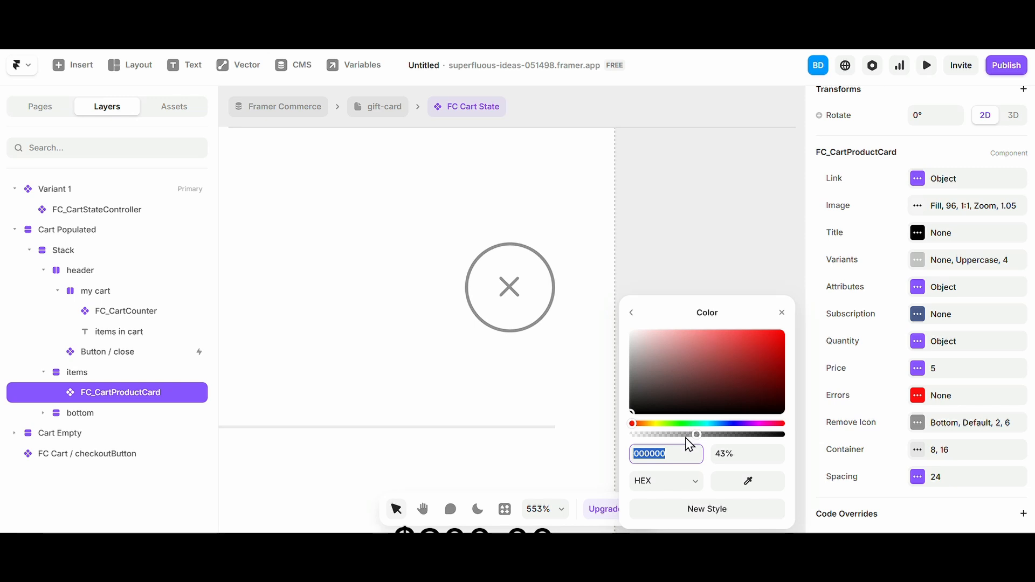
pyautogui.moveTo(686, 437); pyautogui.dragTo(668, 435)
pyautogui.click(631, 314)
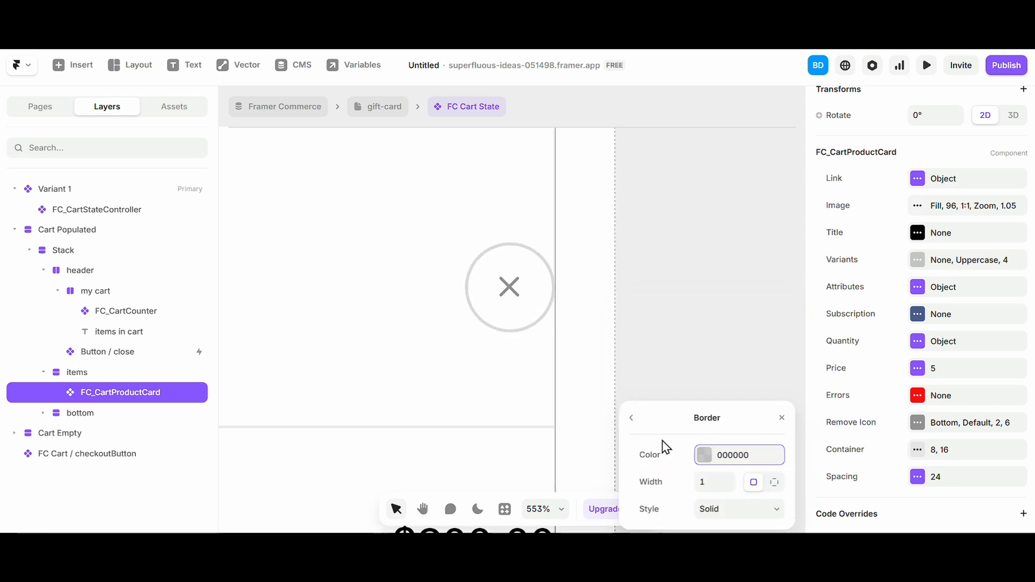
pyautogui.click(632, 418)
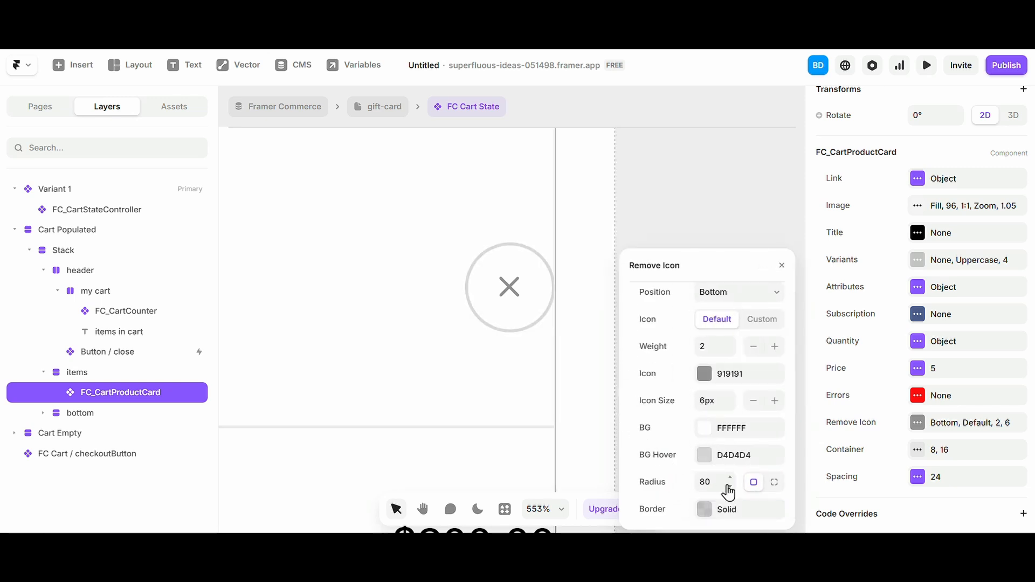
pyautogui.press('Escape')
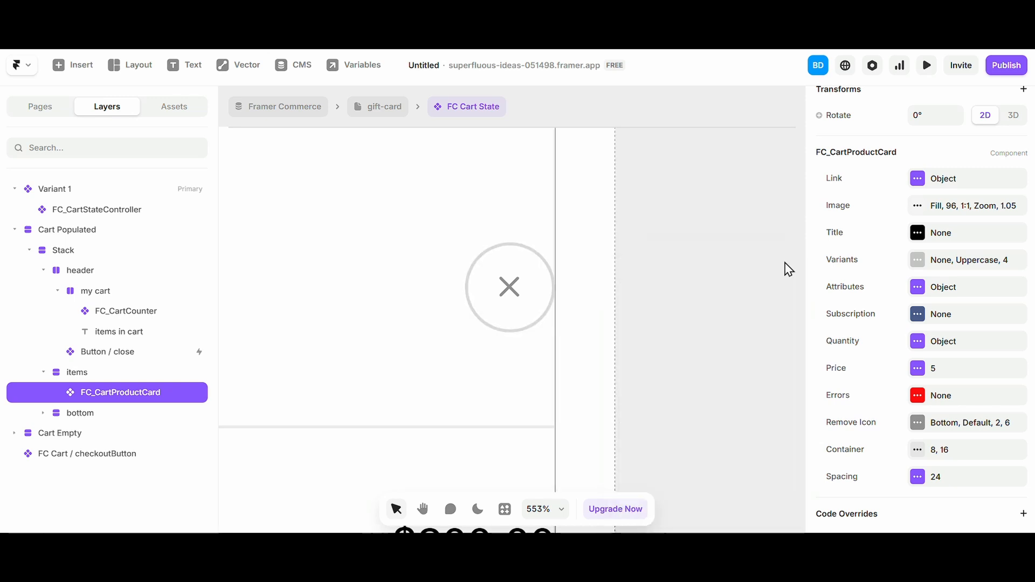
# - Set the inside padding of the product card's container to 4
pyautogui.click(937, 455)
pyautogui.scroll(-10, 484, 383)
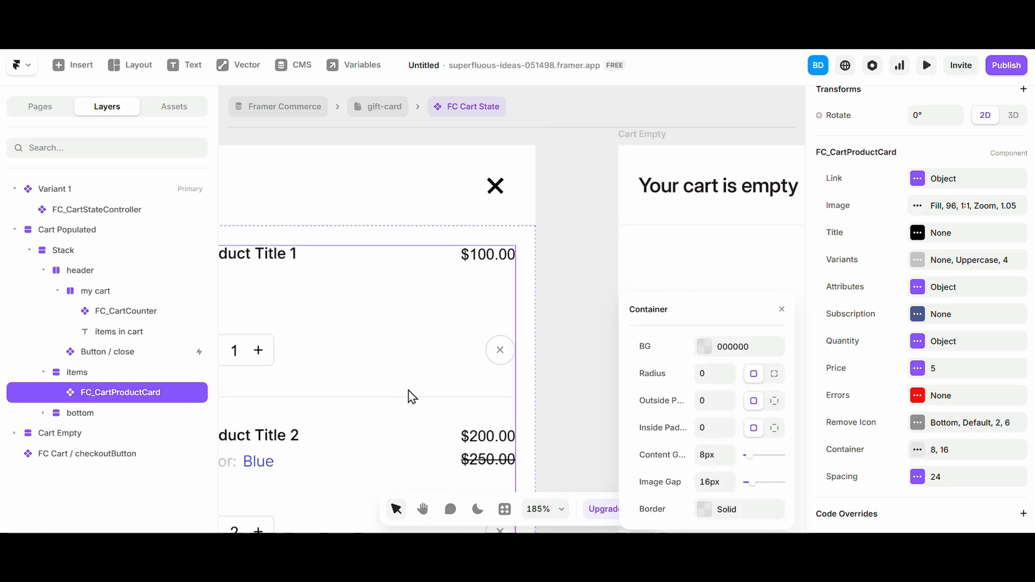
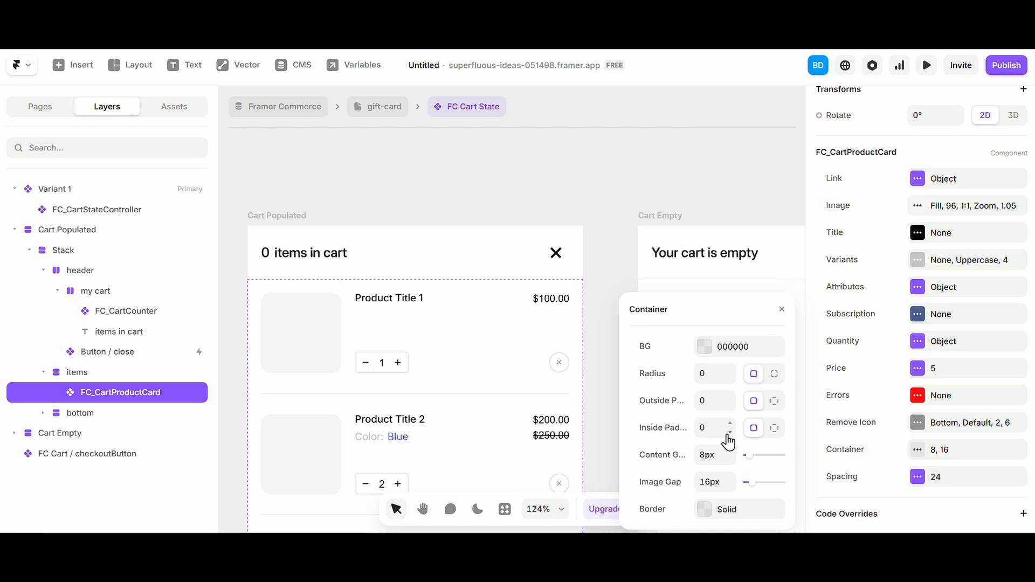
pyautogui.moveTo(729, 442)
pyautogui.mouseDown()
pyautogui.moveTo(731, 427)
pyautogui.moveTo(728, 436)
pyautogui.mouseUp()
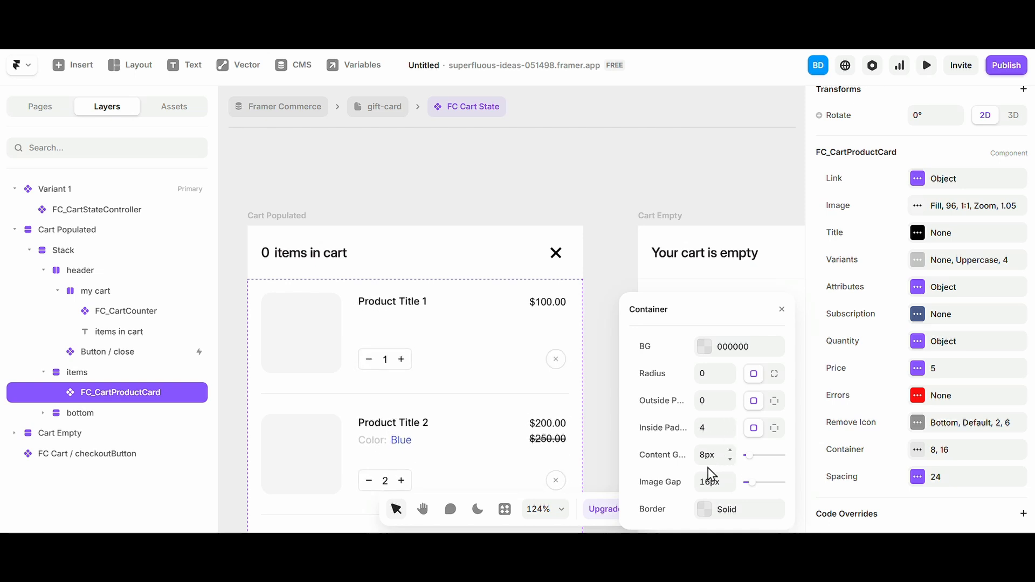
pyautogui.moveTo(726, 489)
pyautogui.mouseDown()
pyautogui.moveTo(729, 479)
pyautogui.moveTo(732, 495)
pyautogui.mouseUp()
# - Give the product card's container a solid border of width 1 in semi-transparent light gray C9C9C9
pyautogui.click(703, 511)
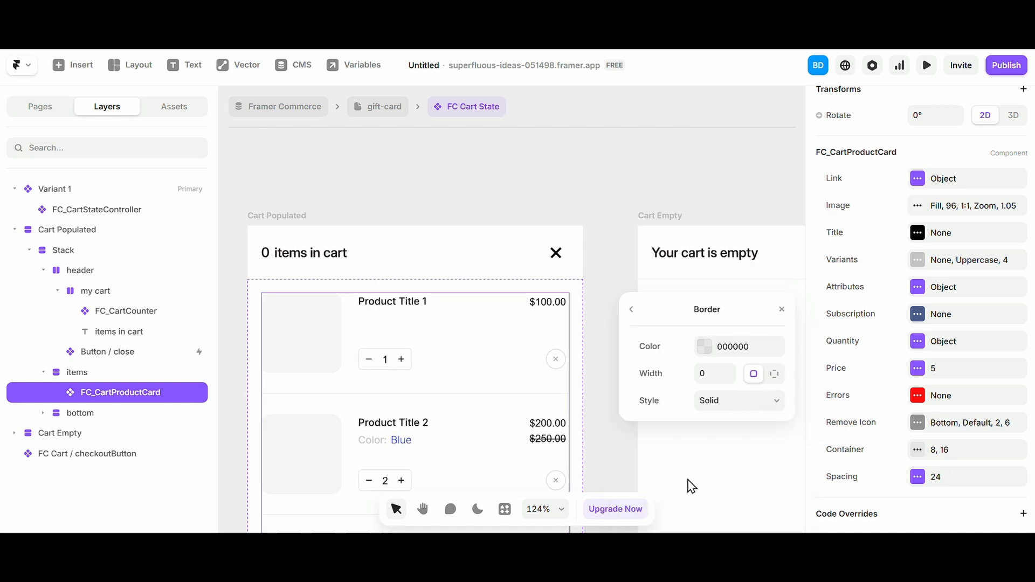
pyautogui.click(713, 360)
pyautogui.moveTo(687, 370); pyautogui.dragTo(605, 351)
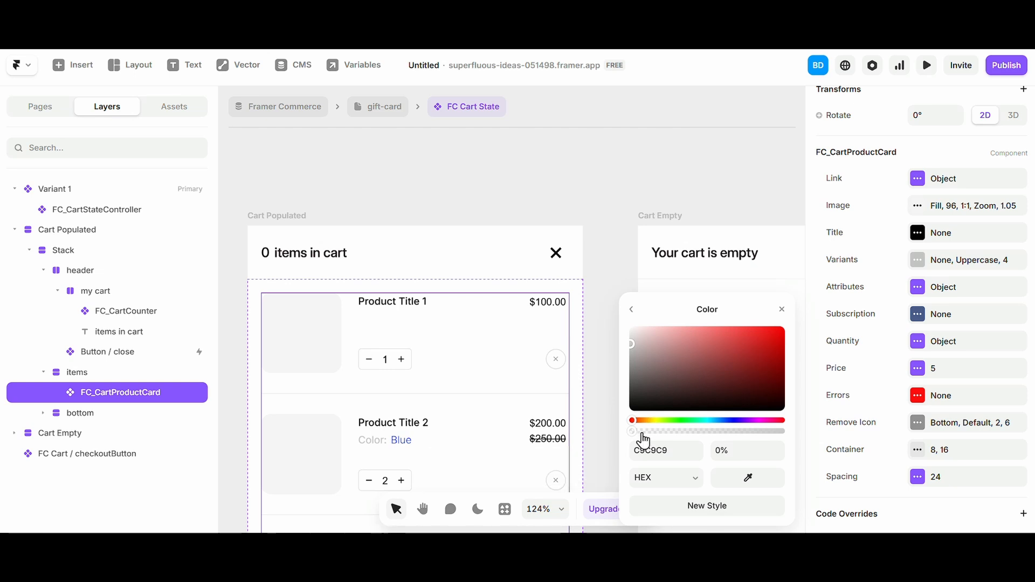
pyautogui.moveTo(642, 434); pyautogui.dragTo(652, 435)
pyautogui.click(629, 311)
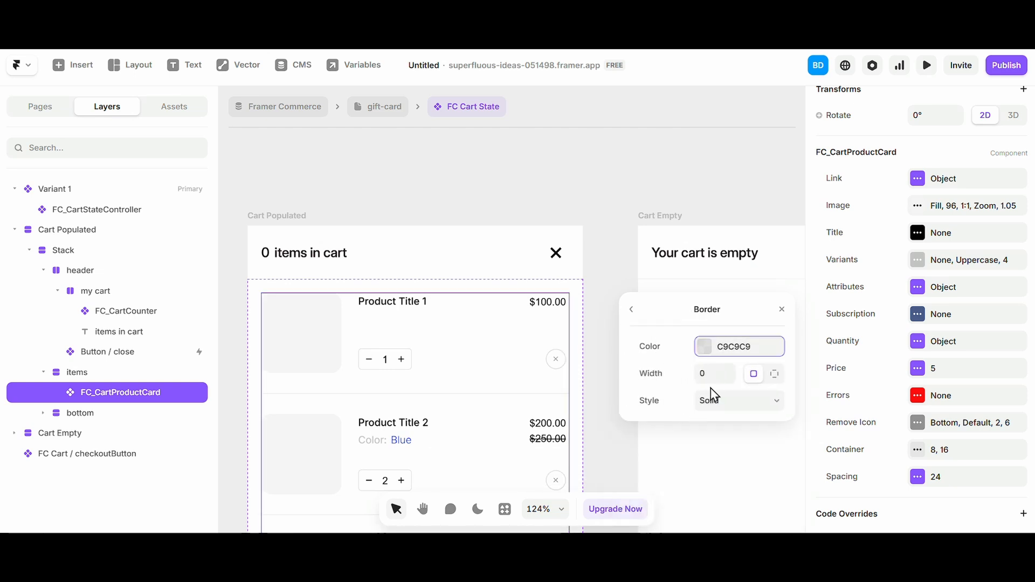
pyautogui.click(729, 371)
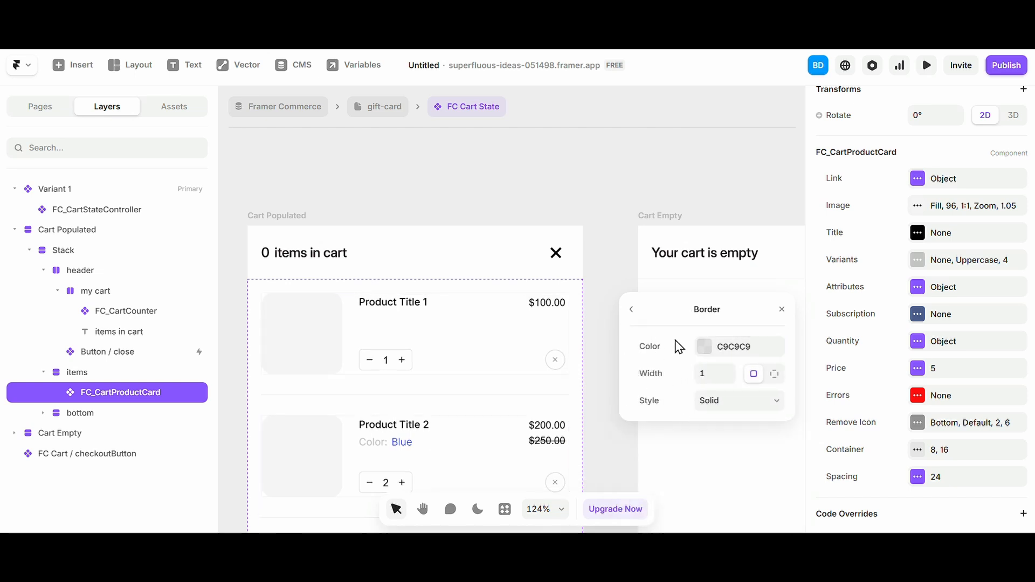
# - Make the container's border color fully transparent and leave the container settings
pyautogui.click(721, 348)
pyautogui.moveTo(667, 431); pyautogui.dragTo(667, 440)
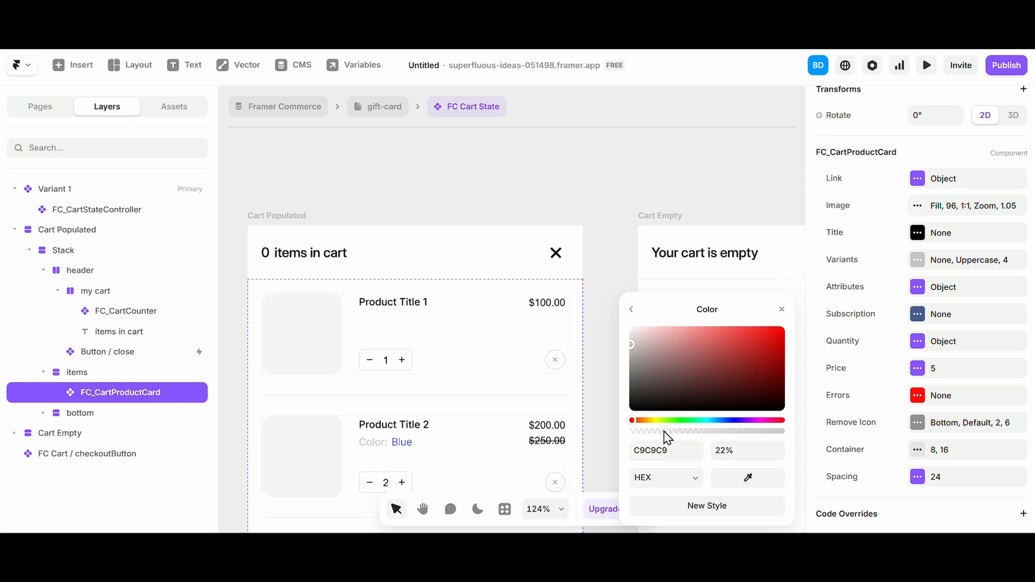
pyautogui.click(631, 310)
pyautogui.click(702, 347)
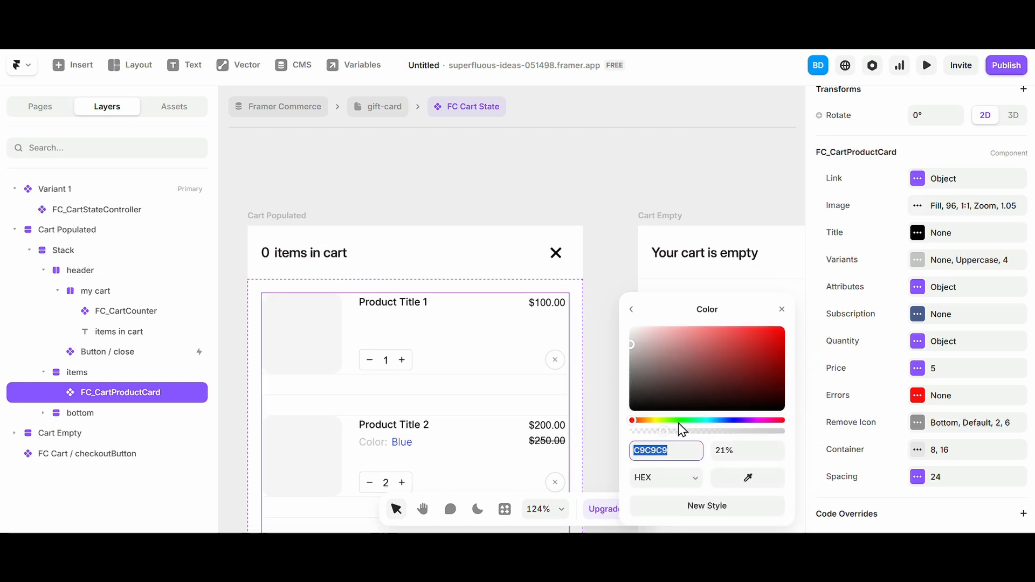
pyautogui.moveTo(665, 431); pyautogui.dragTo(605, 432)
pyautogui.click(631, 310)
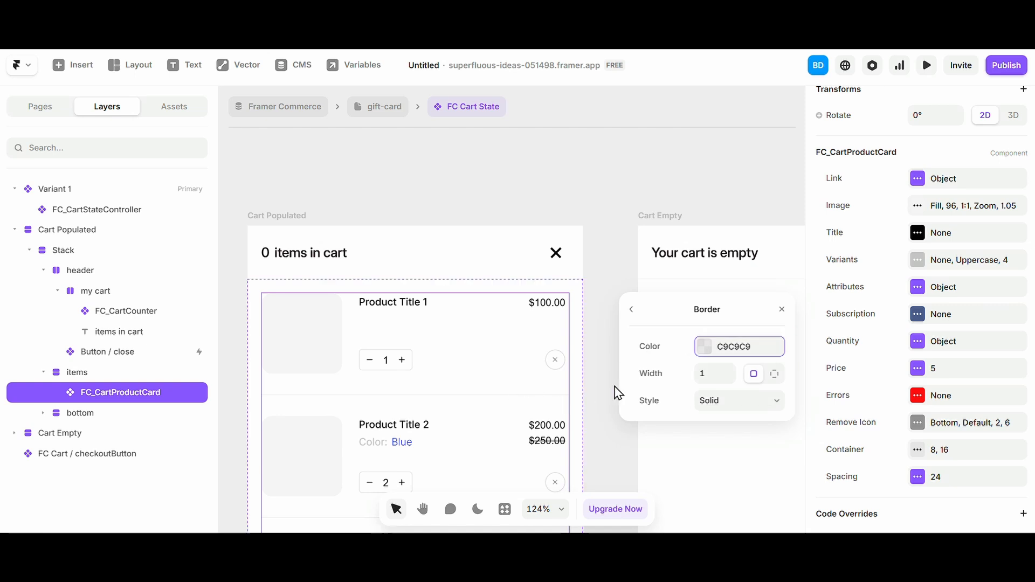
pyautogui.click(631, 310)
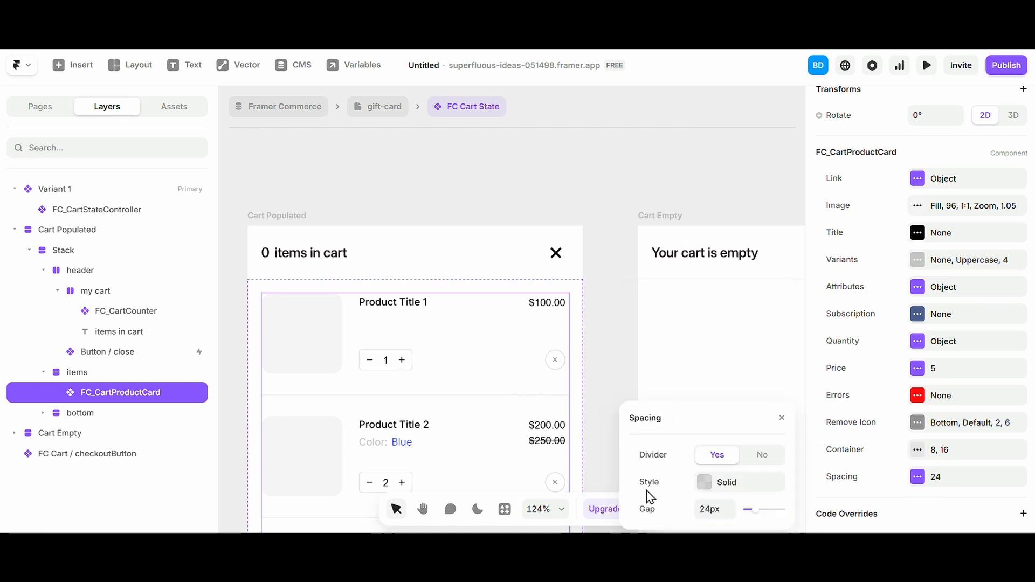
# - Set the spacing gap between the product cards to 18 px
pyautogui.click(731, 516)
pyautogui.click(730, 516)
pyautogui.click(731, 516)
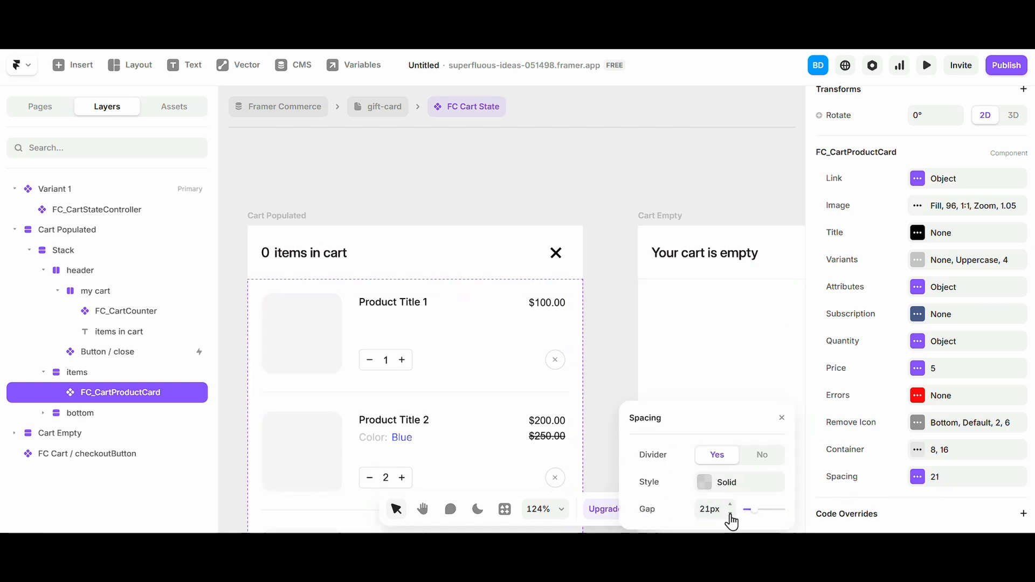
pyautogui.click(730, 516)
pyautogui.click(731, 516)
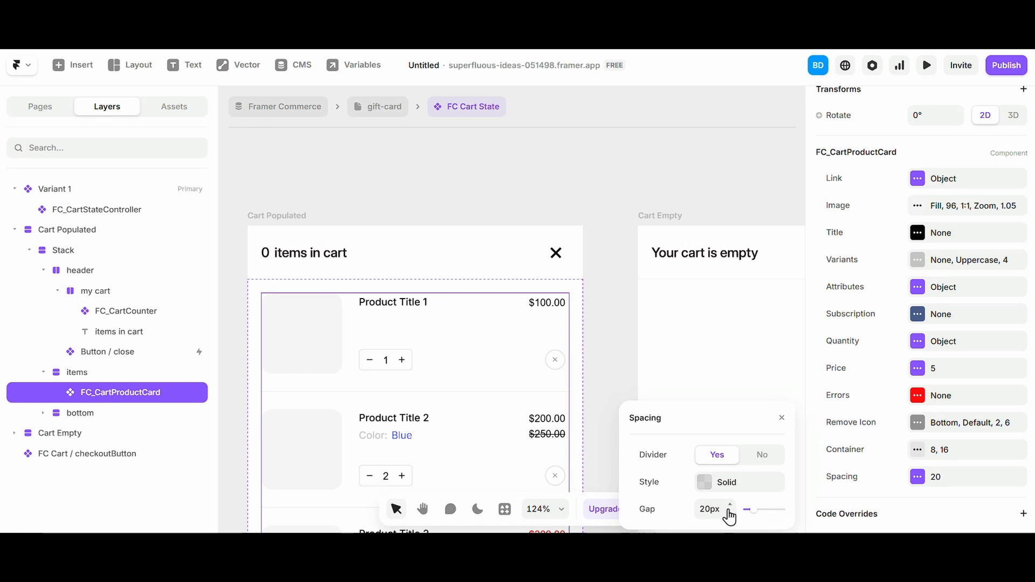
pyautogui.click(730, 516)
pyautogui.click(731, 516)
pyautogui.click(731, 505)
pyautogui.scroll(-5, 436, 374)
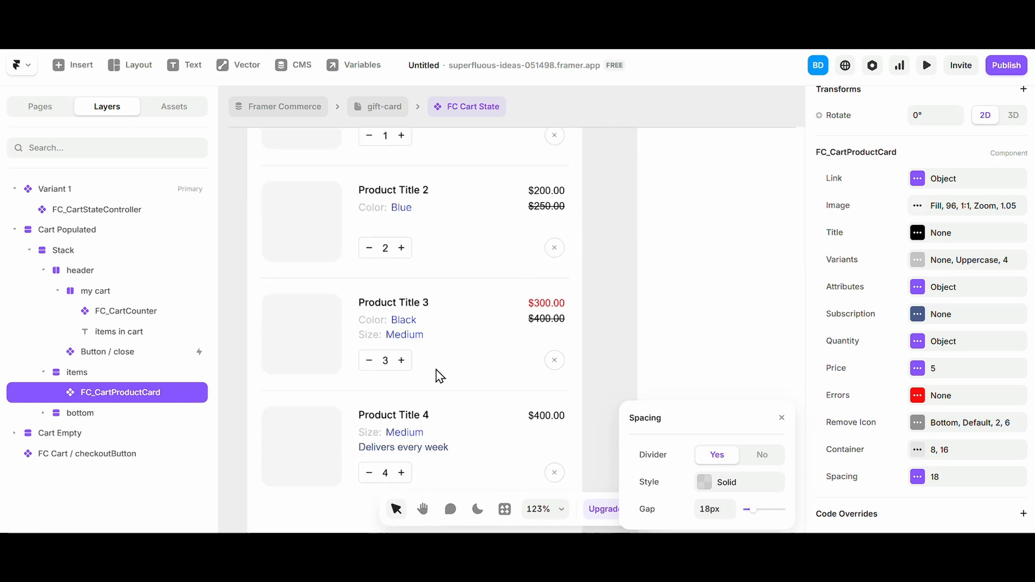
pyautogui.scroll(-3, 410, 338)
pyautogui.scroll(-2, 399, 343)
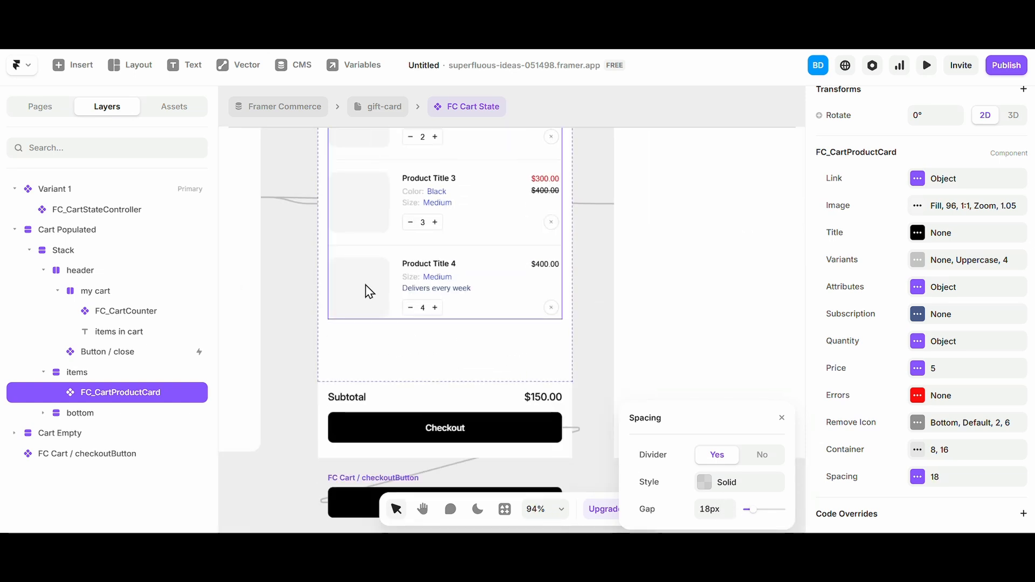
# - Examine the subtotal row, the checkout button and its linked component beneath the Cart Populated layout
pyautogui.scroll(-2, 377, 302)
pyautogui.hscroll(-1, 377, 302)
pyautogui.click(415, 322)
pyautogui.doubleClick(424, 219)
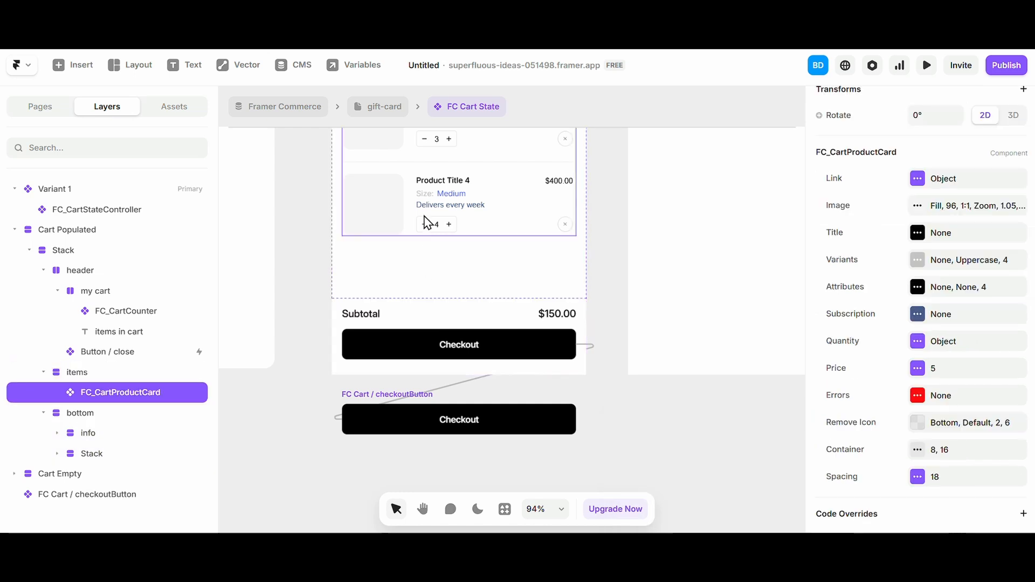
pyautogui.doubleClick(442, 343)
pyautogui.click(376, 430)
pyautogui.click(412, 357)
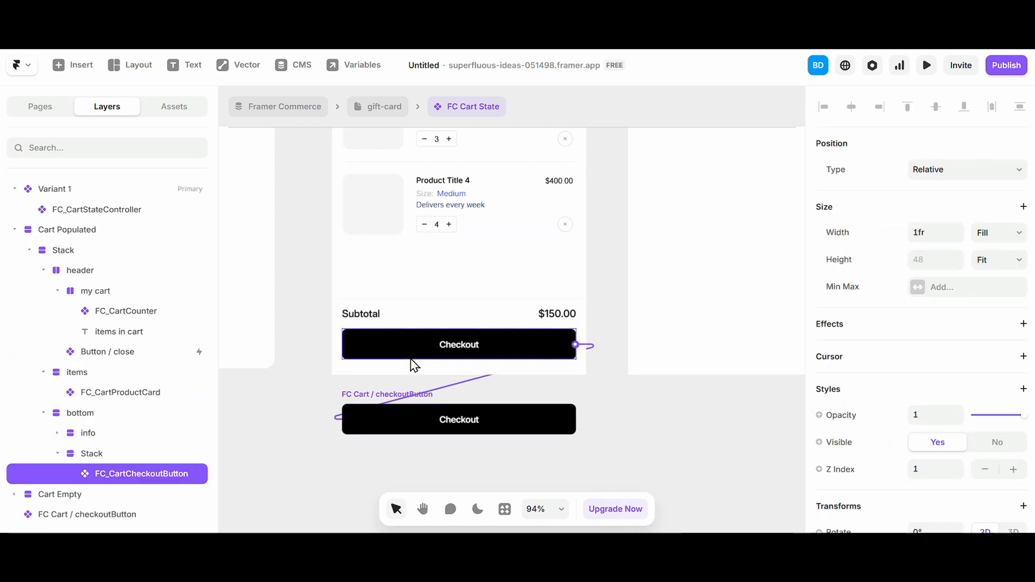
pyautogui.click(429, 436)
pyautogui.click(424, 425)
pyautogui.doubleClick(426, 431)
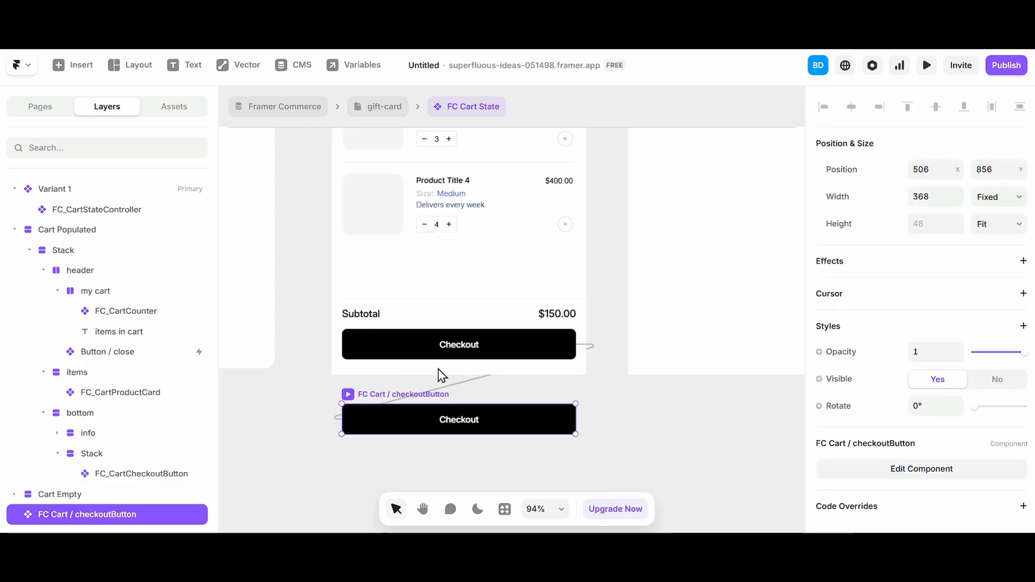
pyautogui.click(384, 354)
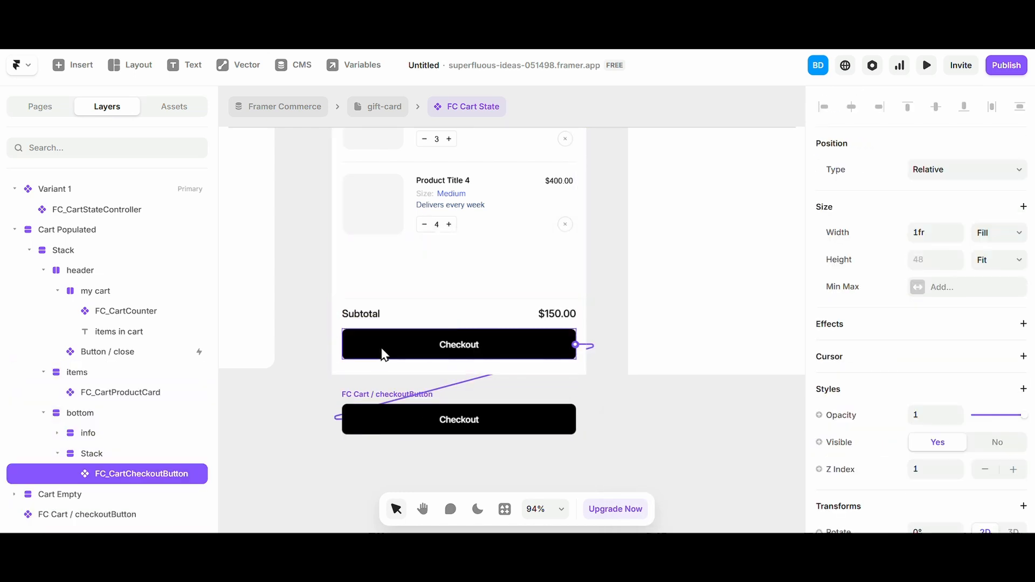
pyautogui.click(371, 318)
pyautogui.click(526, 340)
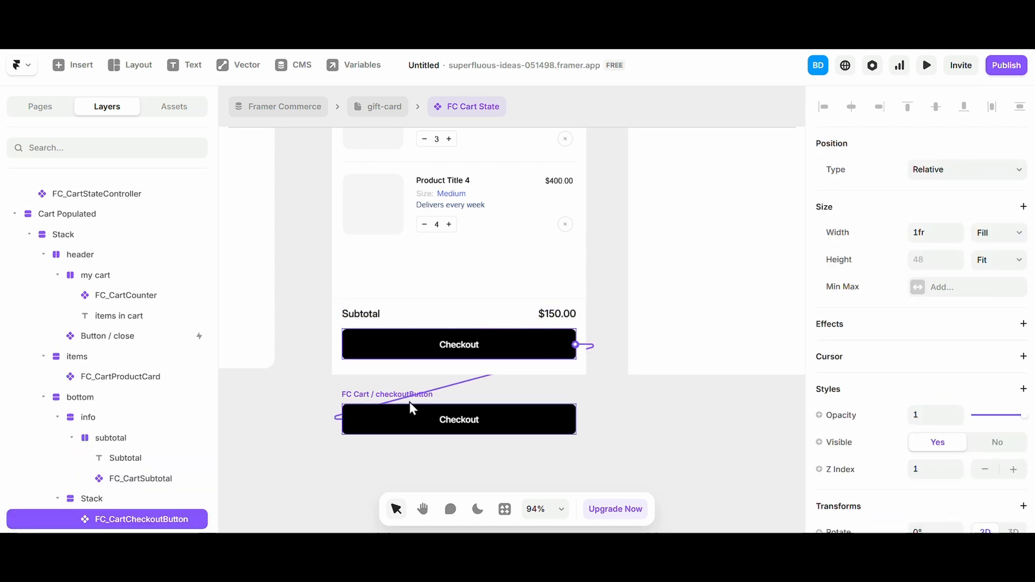
# - Unlink all instances of the FC Cart / checkoutButton component and open the component for editing
pyautogui.scroll(-6, 371, 338)
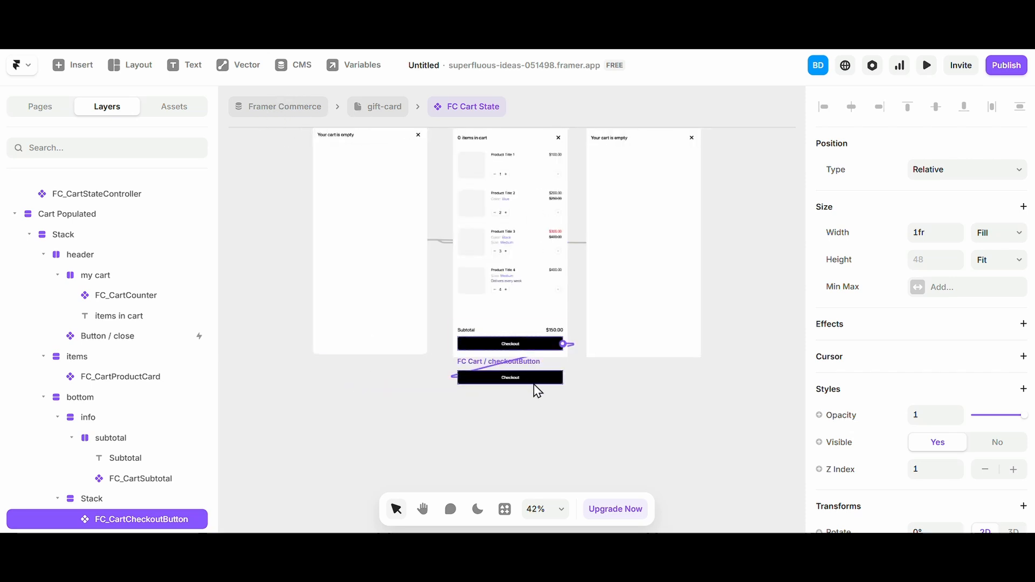
pyautogui.scroll(3, 536, 389)
pyautogui.doubleClick(512, 377)
pyautogui.click(537, 326)
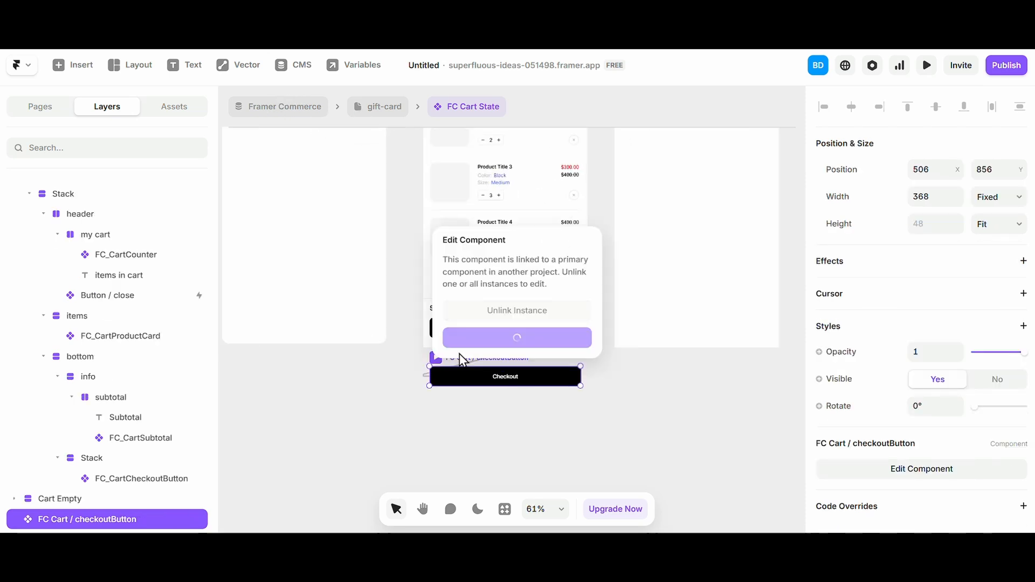
pyautogui.doubleClick(544, 377)
pyautogui.scroll(-5, 464, 291)
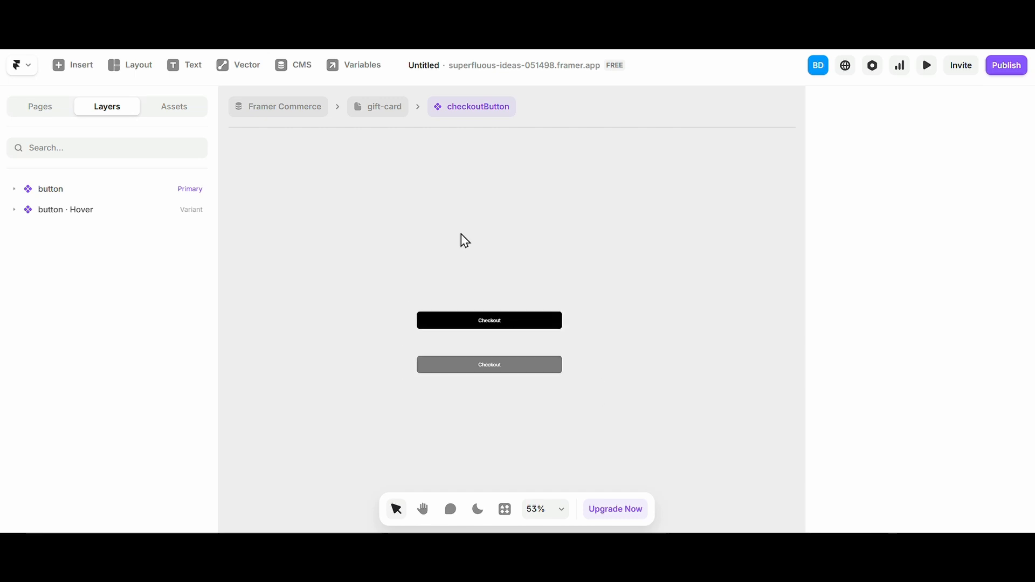
# - Return to the gift-card page, open the Cart component and enter its nested FC Cart State component
pyautogui.click(361, 106)
pyautogui.click(442, 345)
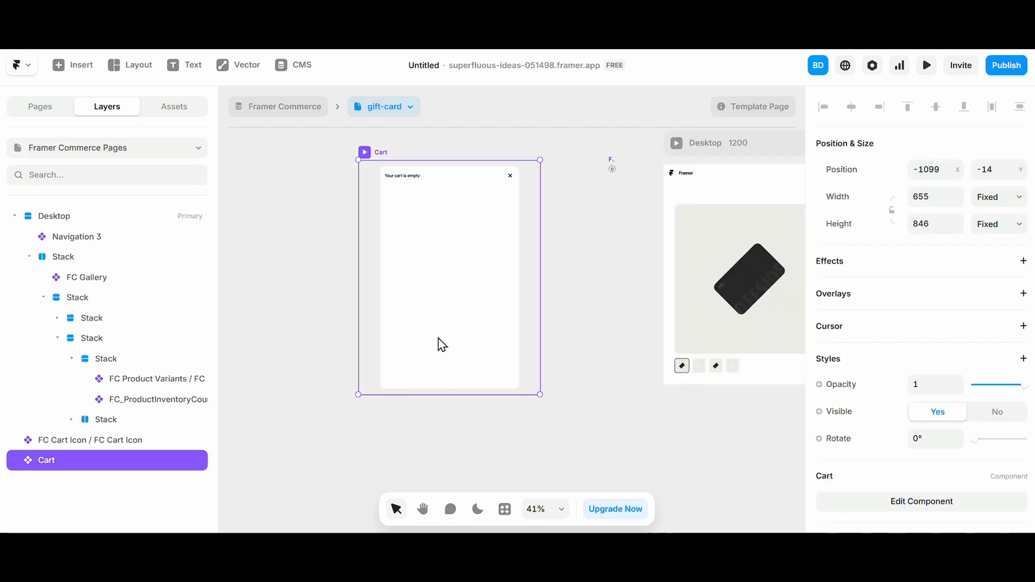
pyautogui.doubleClick(512, 217)
pyautogui.scroll(-5, 421, 310)
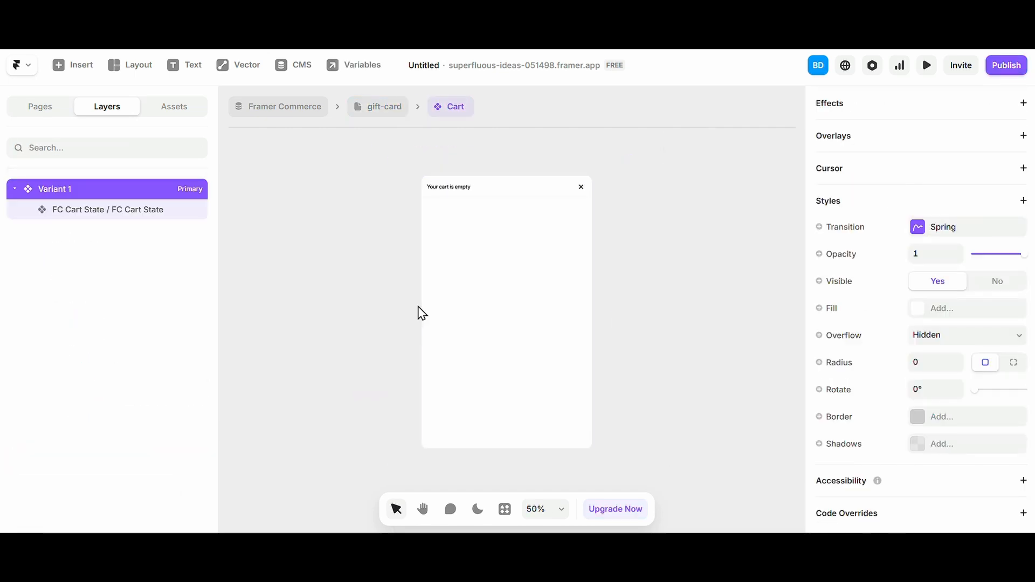
pyautogui.doubleClick(456, 325)
pyautogui.scroll(-3, 501, 426)
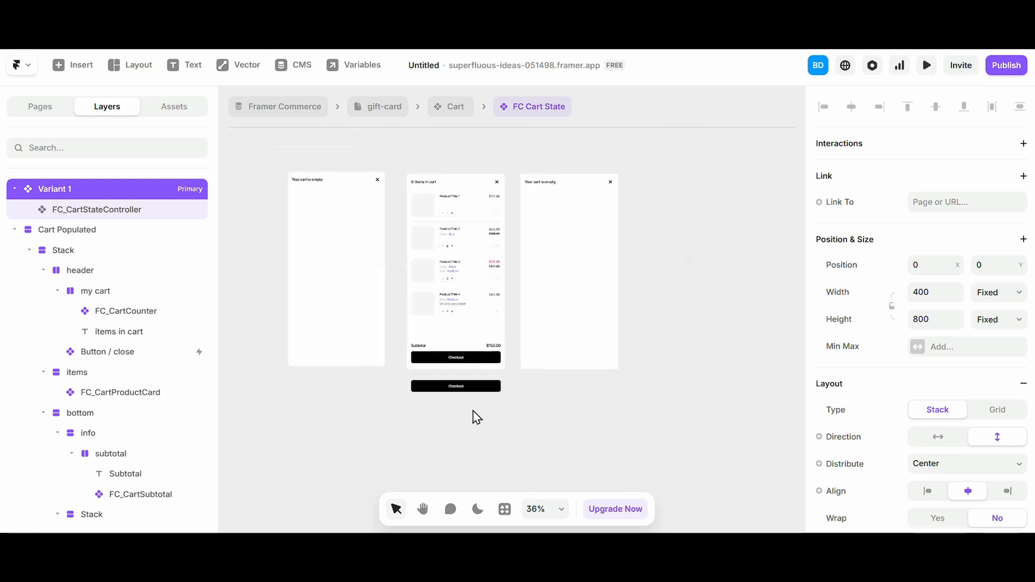
# - Check which variants the FC_CartStateController in Variant 1 uses for its populated and empty states
pyautogui.click(355, 248)
pyautogui.hscroll(-3, 365, 201)
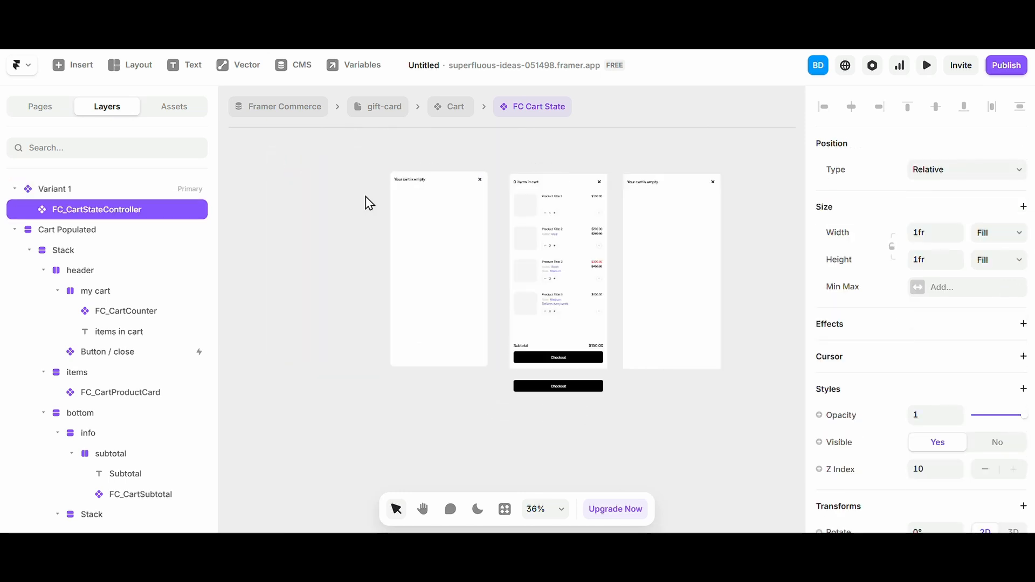
pyautogui.scroll(5, 404, 238)
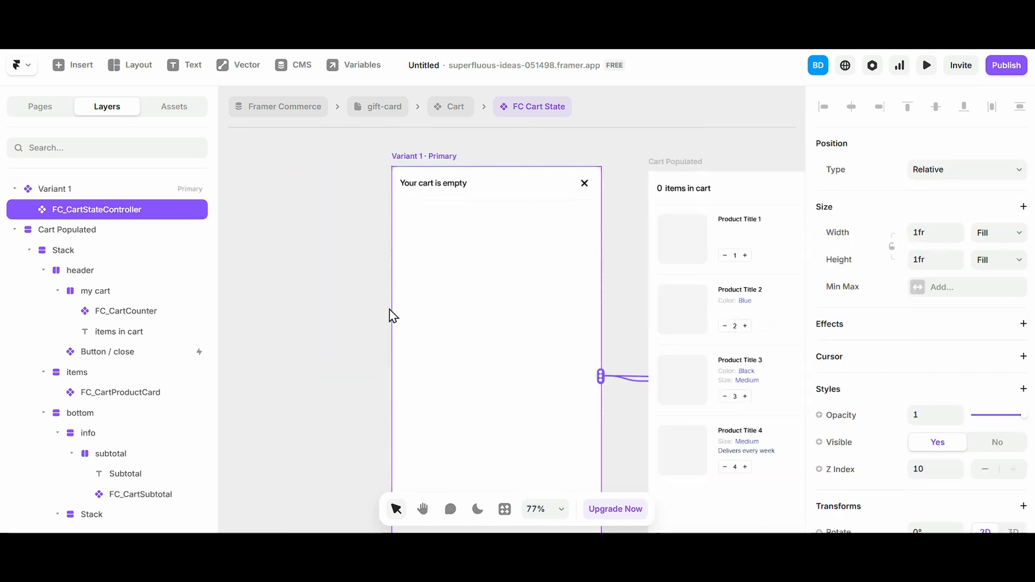
pyautogui.hscroll(3, 390, 317)
pyautogui.scroll(-3, 945, 416)
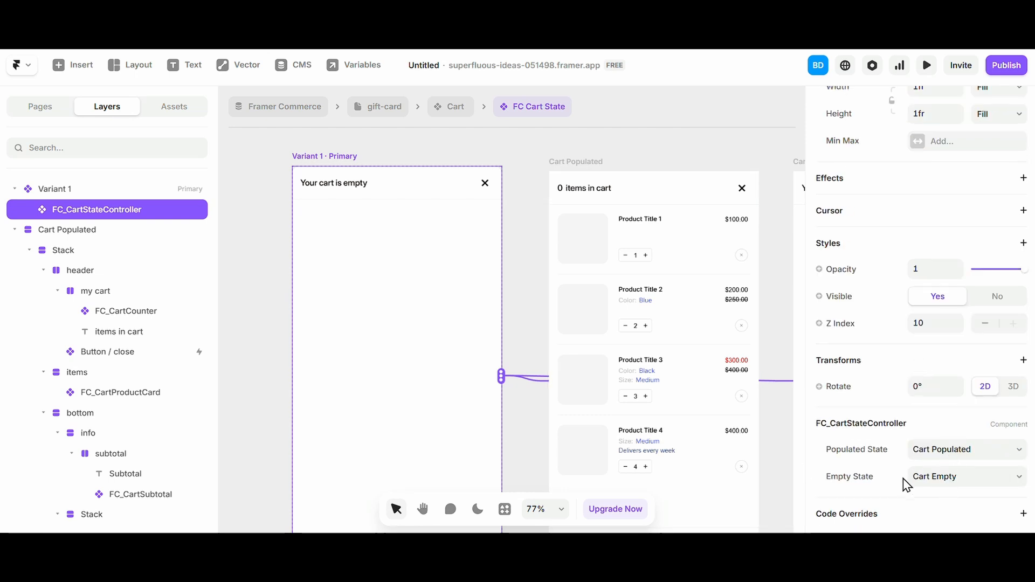
pyautogui.scroll(-5, 413, 263)
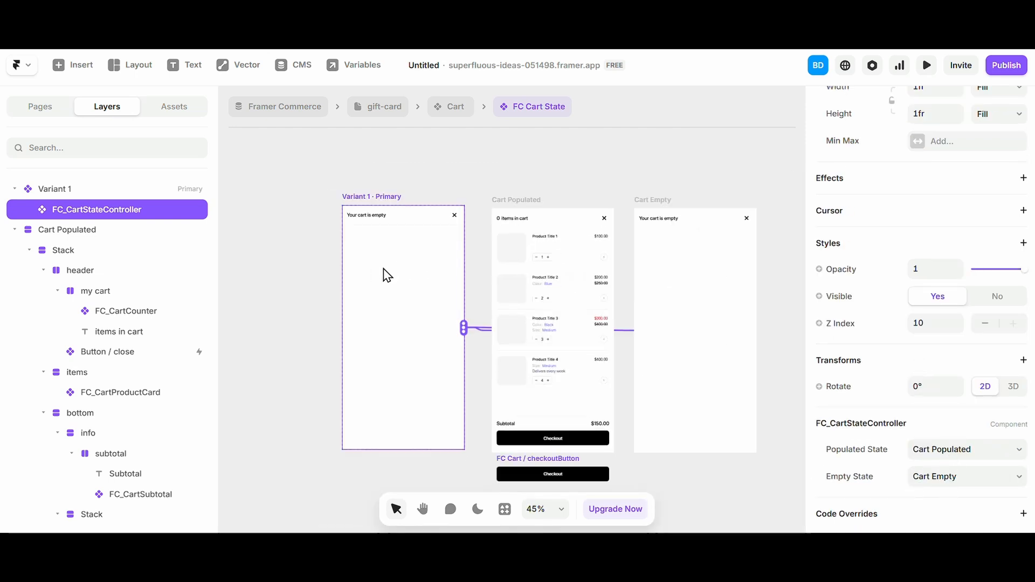
# - Go back to the Cart component and widen its FC Cart State instance to 557 px
pyautogui.click(451, 111)
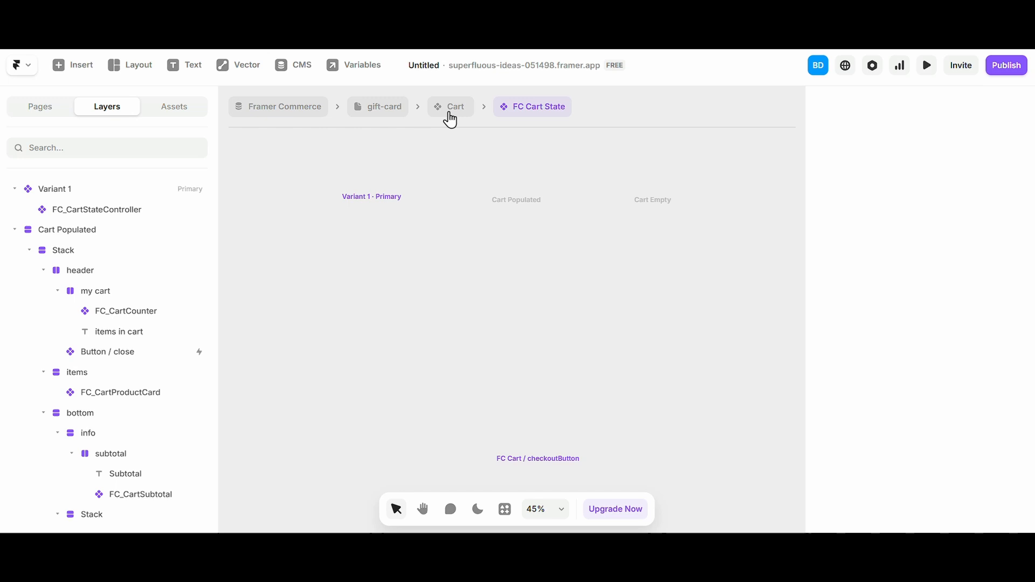
pyautogui.click(350, 299)
pyautogui.click(467, 303)
pyautogui.moveTo(506, 340); pyautogui.dragTo(516, 346)
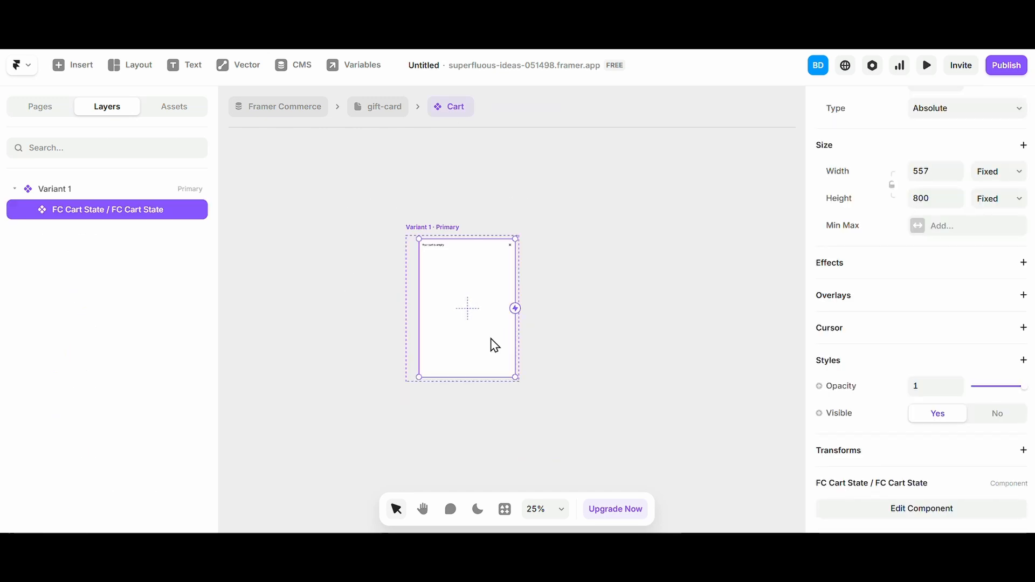
# - Return to the gift-card page, move the Cart component slightly farther from the Desktop frame and deselect it
pyautogui.click(357, 110)
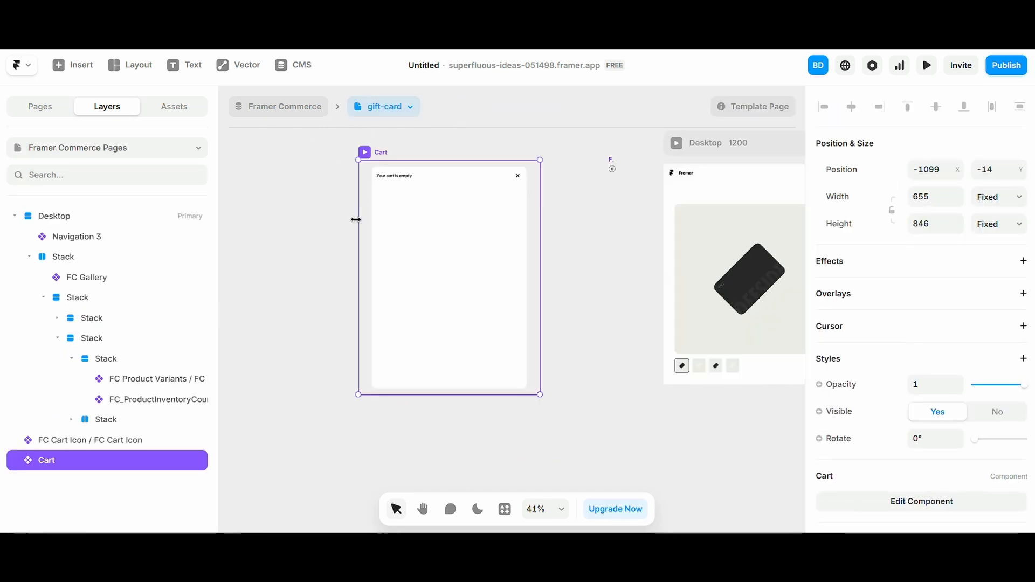
pyautogui.scroll(-5, 390, 294)
pyautogui.moveTo(433, 306)
pyautogui.mouseDown()
pyautogui.moveTo(407, 308)
pyautogui.moveTo(417, 305)
pyautogui.mouseUp()
pyautogui.click(518, 386)
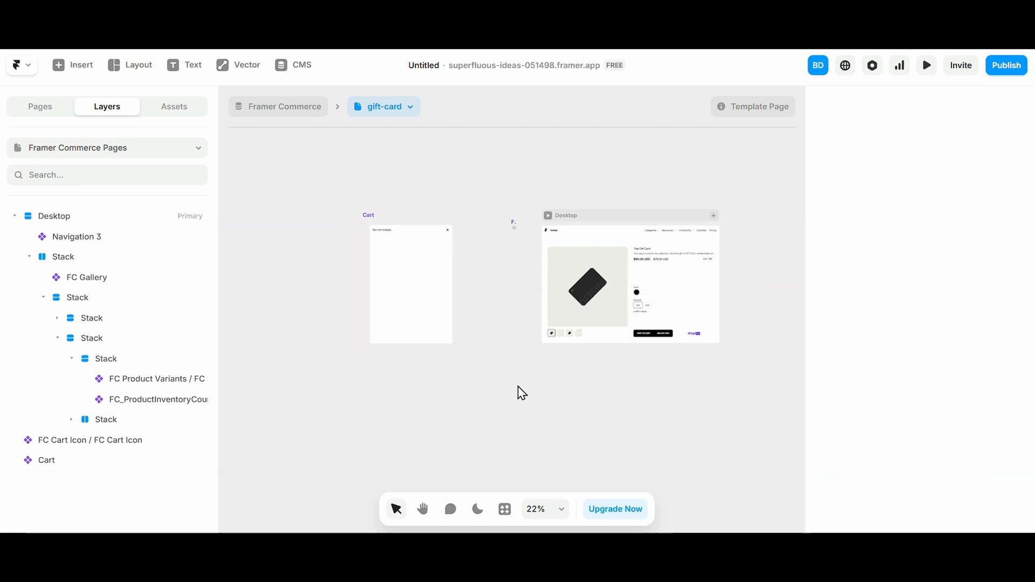
# - Cut the FC Cart Icon between the Cart component and the Desktop frame from the gift-card page
pyautogui.scroll(2, 513, 224)
pyautogui.click(513, 227)
pyautogui.scroll(3, 513, 227)
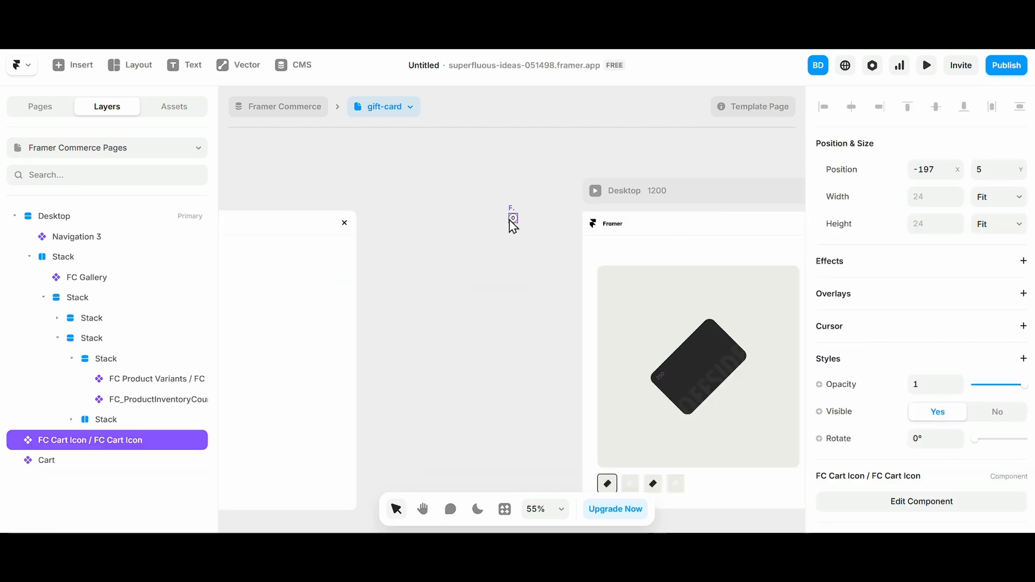
pyautogui.press('Delete')
# - Enter the Navigation 3 component and rename the Pricing link in the Desktop variant to "Cart"
pyautogui.doubleClick(617, 226)
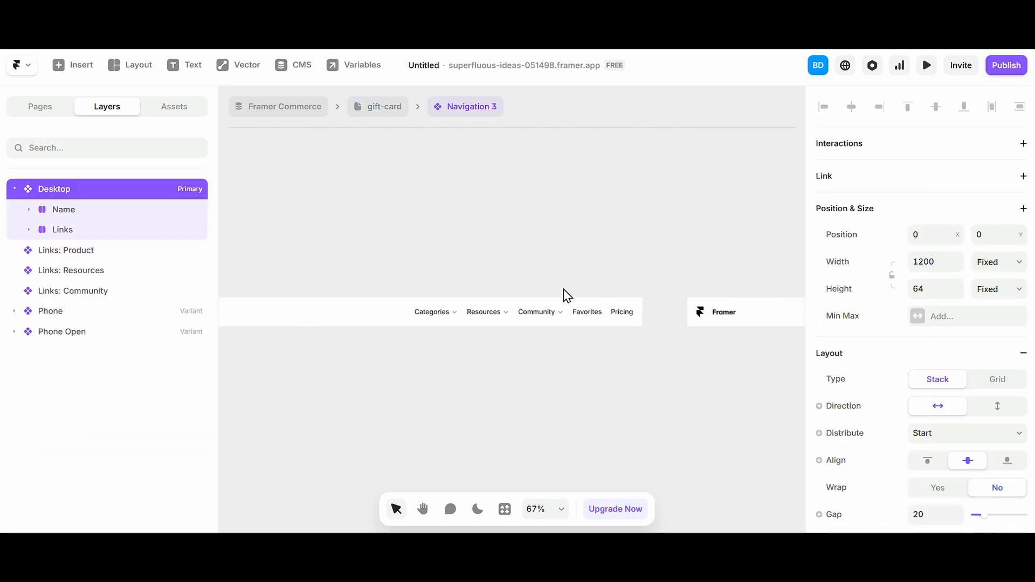
pyautogui.scroll(3, 564, 291)
pyautogui.click(635, 309)
pyautogui.moveTo(636, 309); pyautogui.dragTo(624, 313)
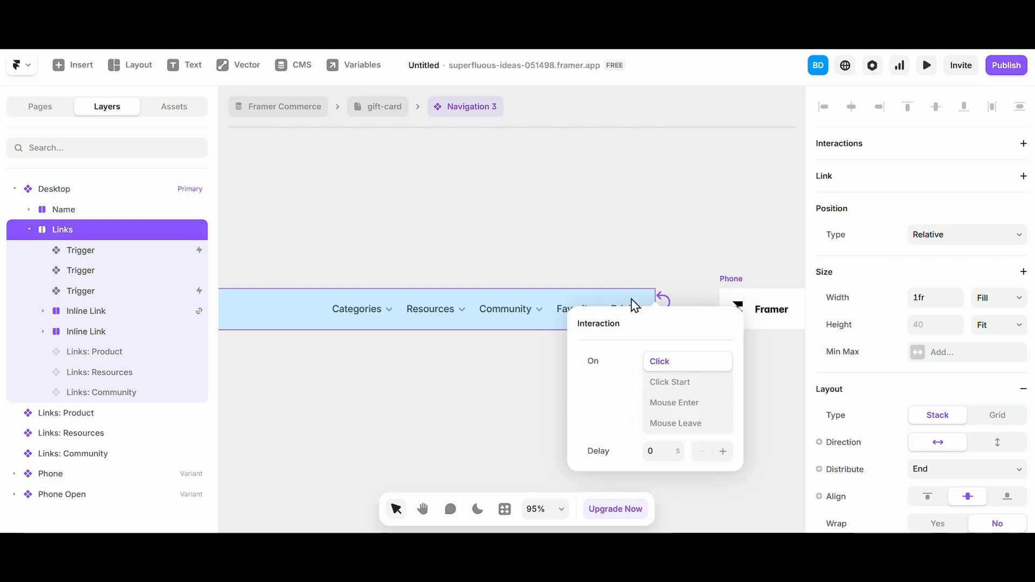
pyautogui.click(634, 272)
pyautogui.scroll(2, 620, 311)
pyautogui.doubleClick(626, 313)
pyautogui.press('BackSpace')
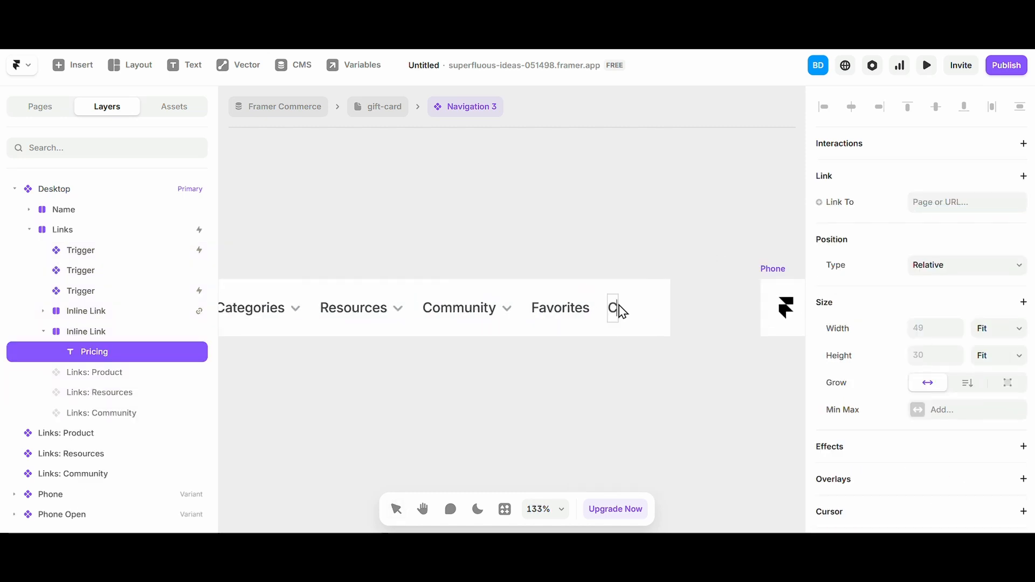
pyautogui.write('Cart')
pyautogui.press('Escape')
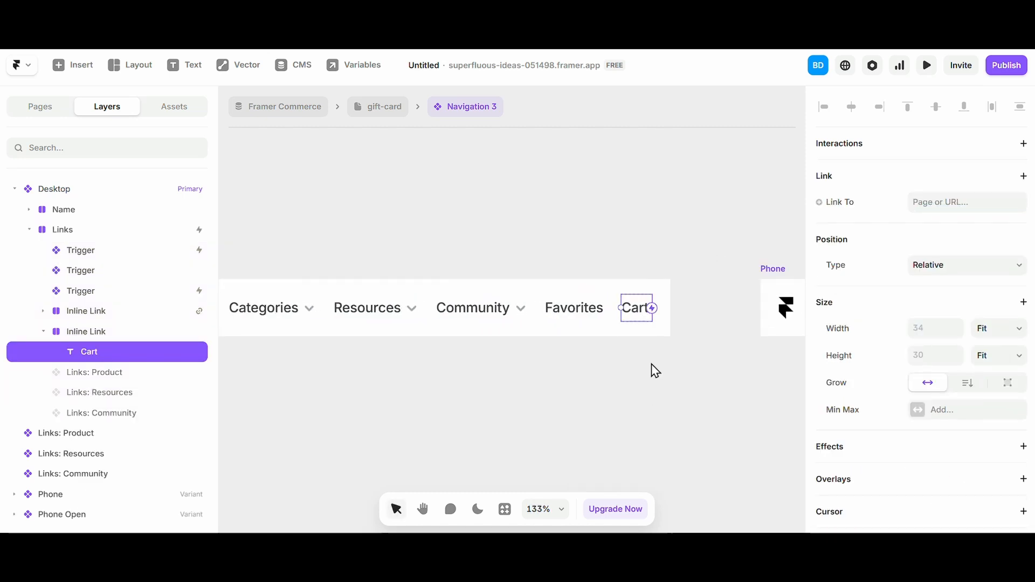
# - Paste the FC Cart Icon into the navigation and nest it in the Inline Link after the Cart text
pyautogui.click(616, 316)
pyautogui.hotkey('ctrl', 'v')
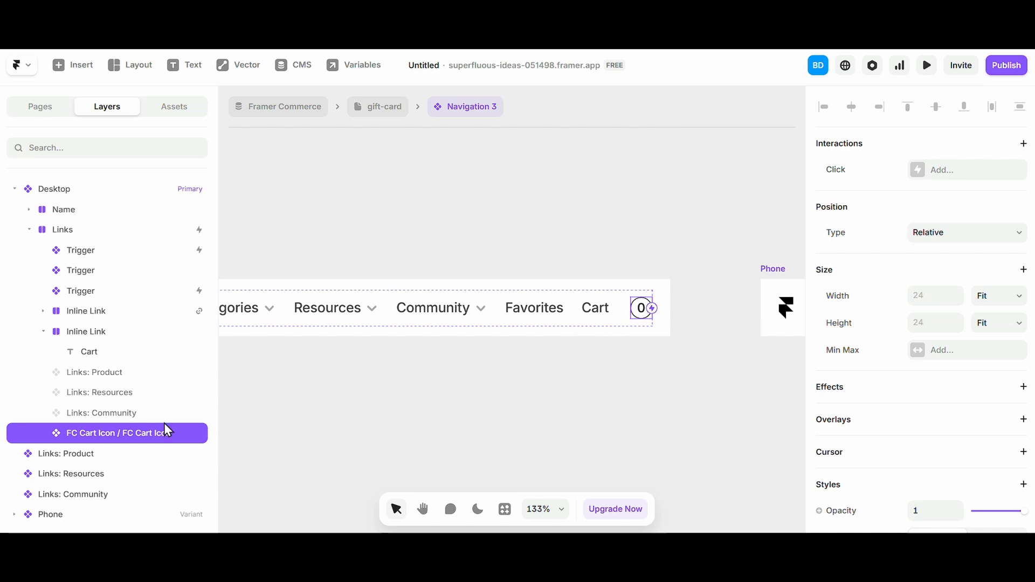
pyautogui.click(114, 332)
pyautogui.click(106, 435)
pyautogui.moveTo(125, 428); pyautogui.dragTo(122, 365)
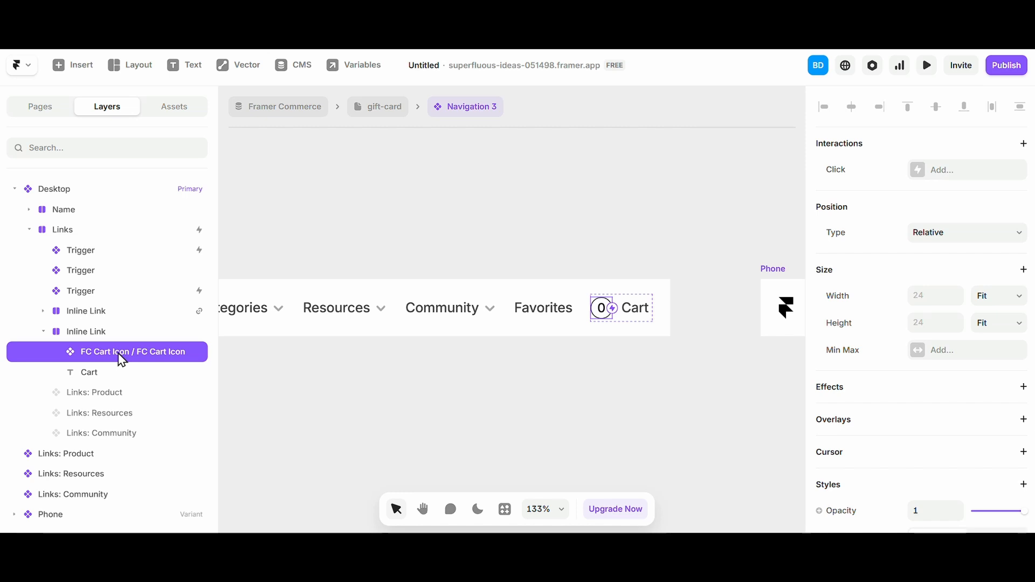
pyautogui.moveTo(123, 365); pyautogui.dragTo(120, 377)
pyautogui.press('Escape')
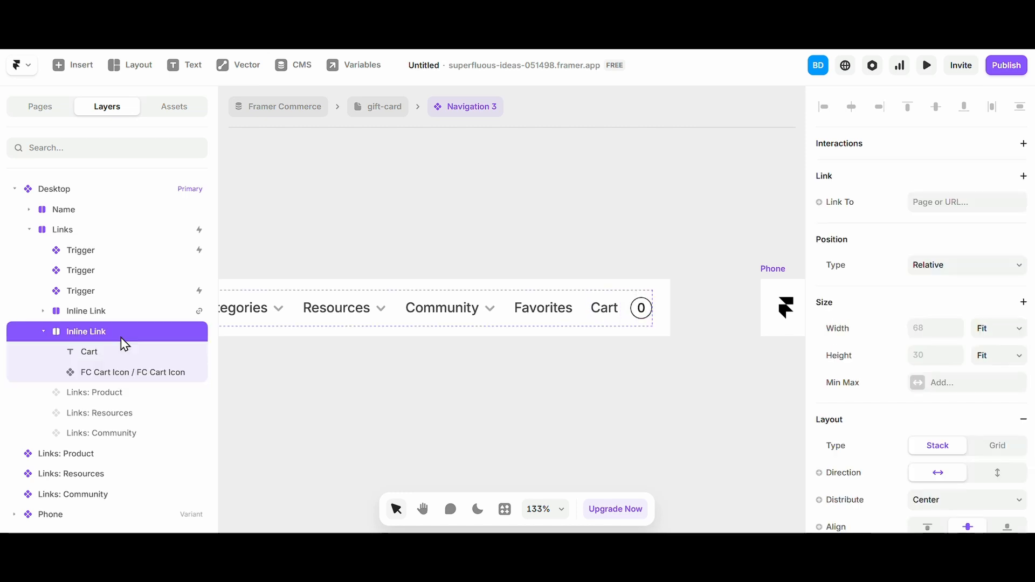
# - Try adding an overlay directly to the Cart Inline Link and undo it
pyautogui.click(841, 155)
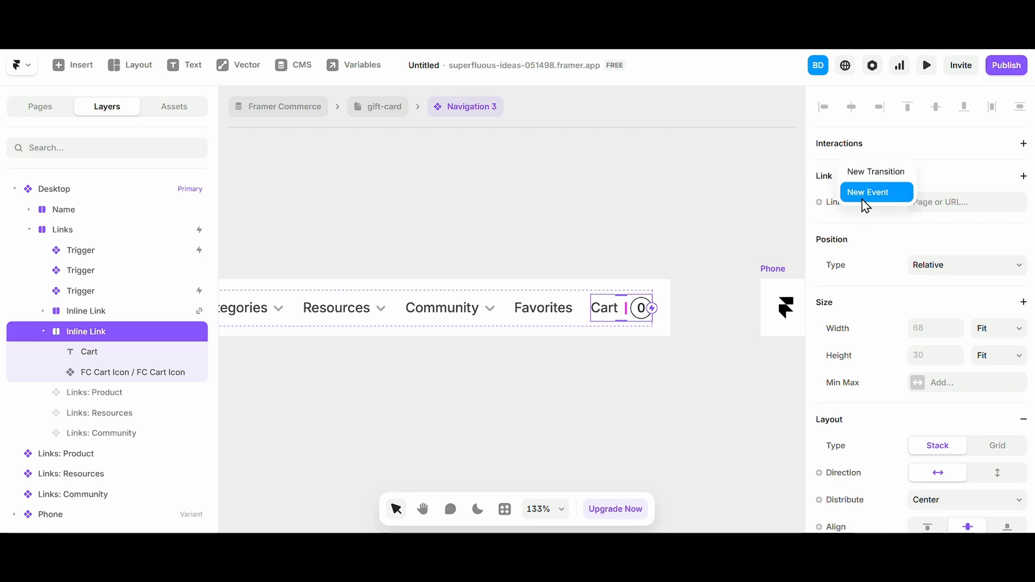
pyautogui.click(658, 257)
pyautogui.scroll(-3, 649, 266)
pyautogui.click(635, 289)
pyautogui.press('Escape')
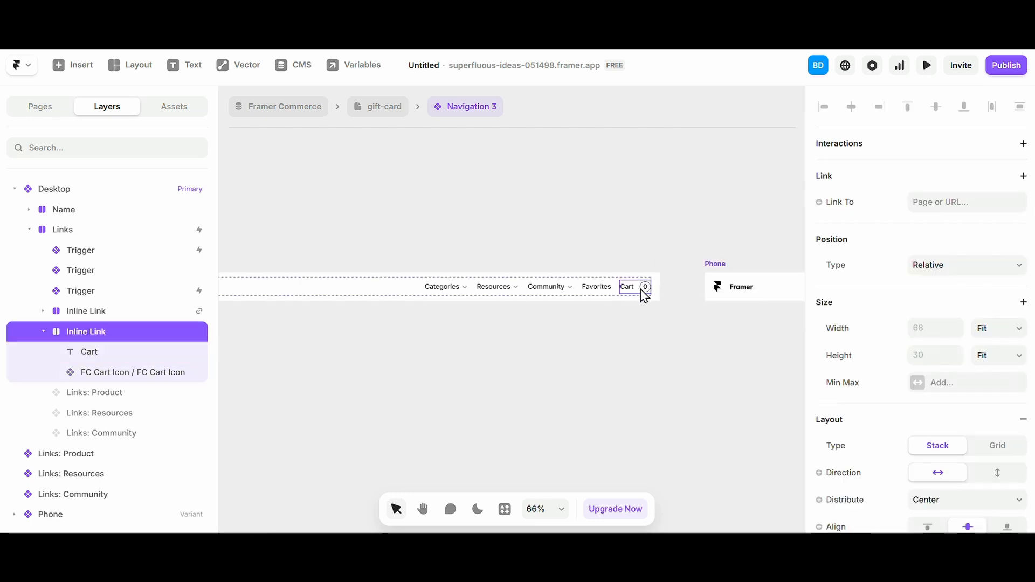
pyautogui.scroll(-3, 640, 289)
pyautogui.scroll(-7, 901, 398)
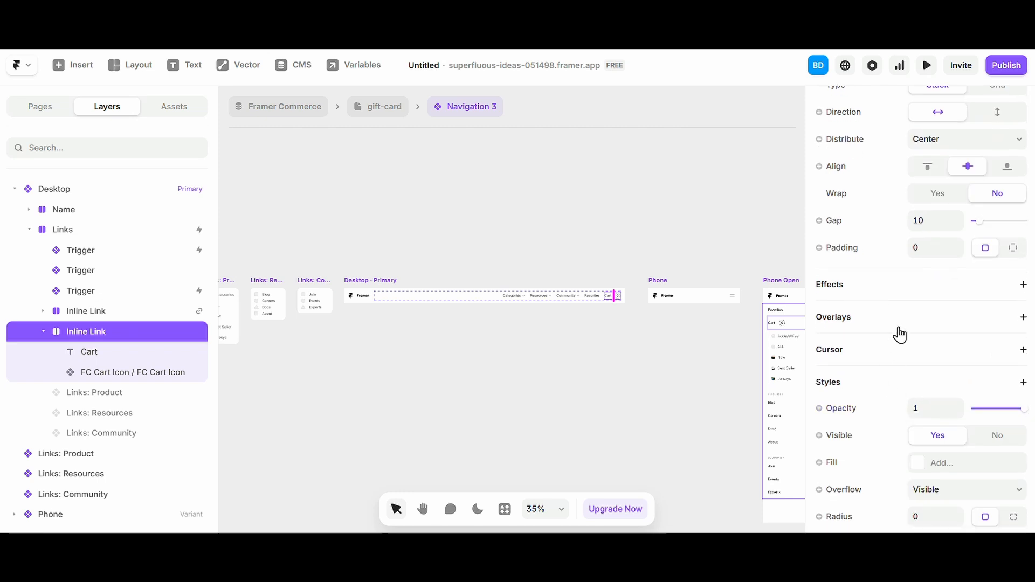
pyautogui.click(898, 323)
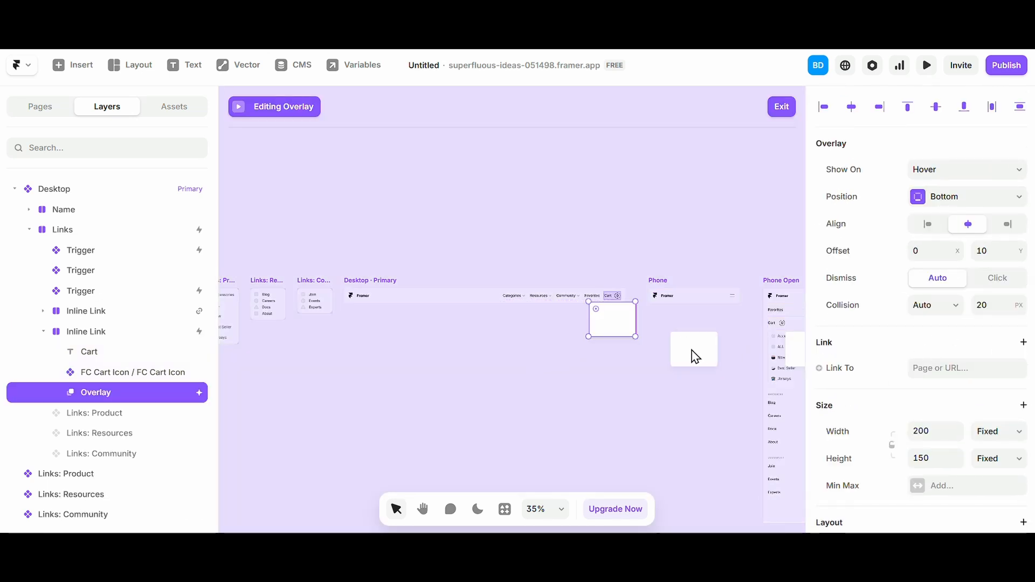
pyautogui.hotkey('ctrl', 'z')
pyautogui.click(887, 324)
pyautogui.hotkey('ctrl', 'z')
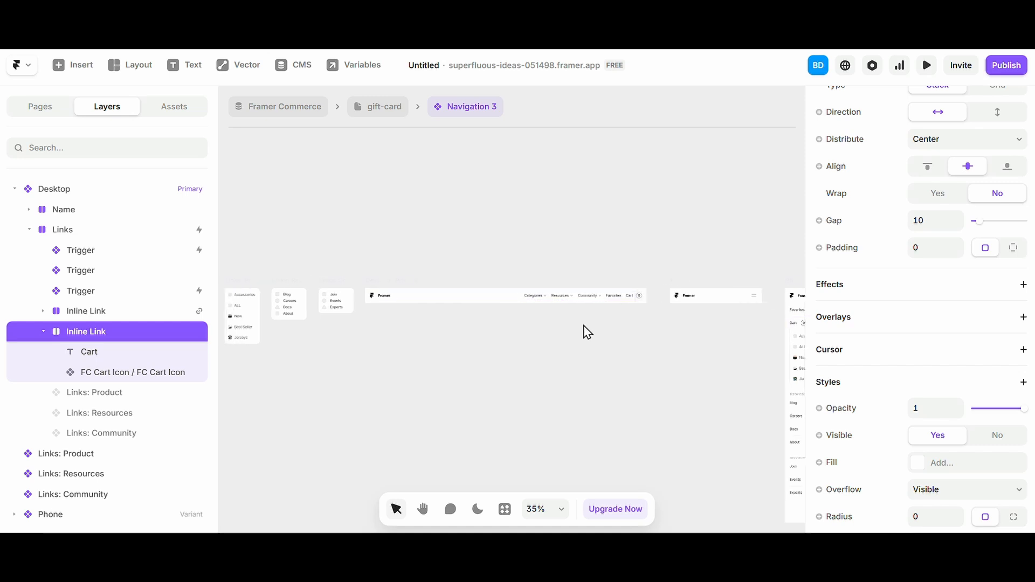
# - Add a click event named "Cart" to the Inline Link containing the Cart text and icon
pyautogui.keyDown('ctrl'); pyautogui.scroll(2, 583, 325); pyautogui.keyUp('ctrl')
pyautogui.scroll(8, 1016, 301)
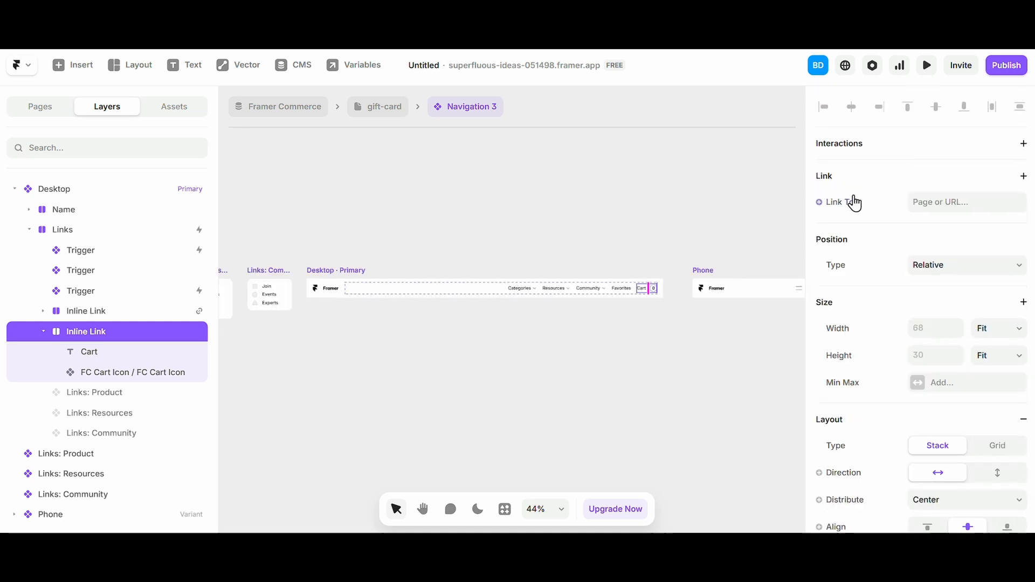
pyautogui.click(1024, 144)
pyautogui.click(987, 185)
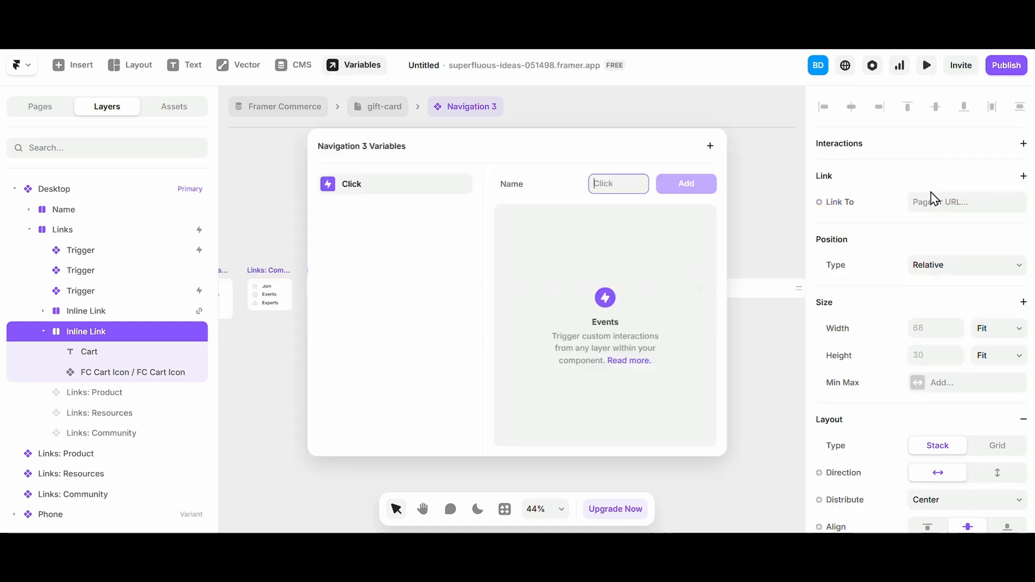
pyautogui.write('cart')
pyautogui.press('Return')
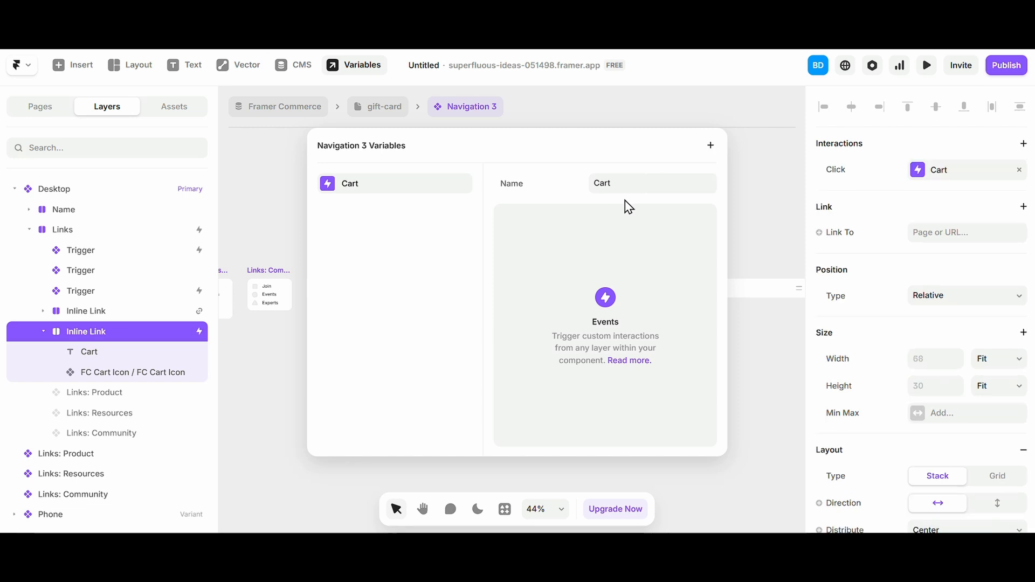
pyautogui.click(270, 203)
pyautogui.click(381, 247)
# - Return to the gift-card page and add an overlay to Navigation 3 that shows on the Cart event
pyautogui.click(393, 107)
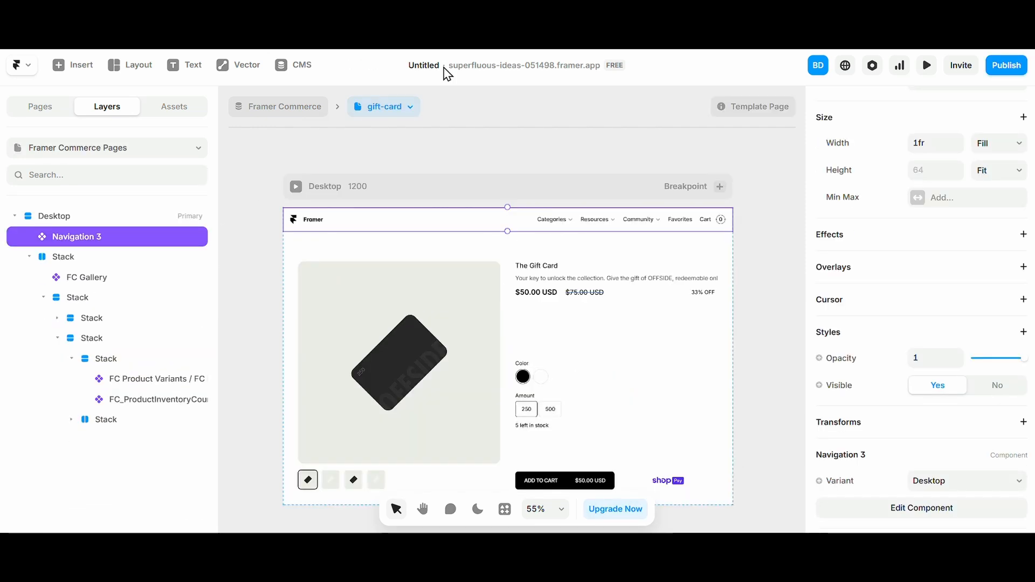
pyautogui.click(478, 168)
pyautogui.scroll(-3, 477, 169)
pyautogui.click(486, 207)
pyautogui.scroll(3, 485, 207)
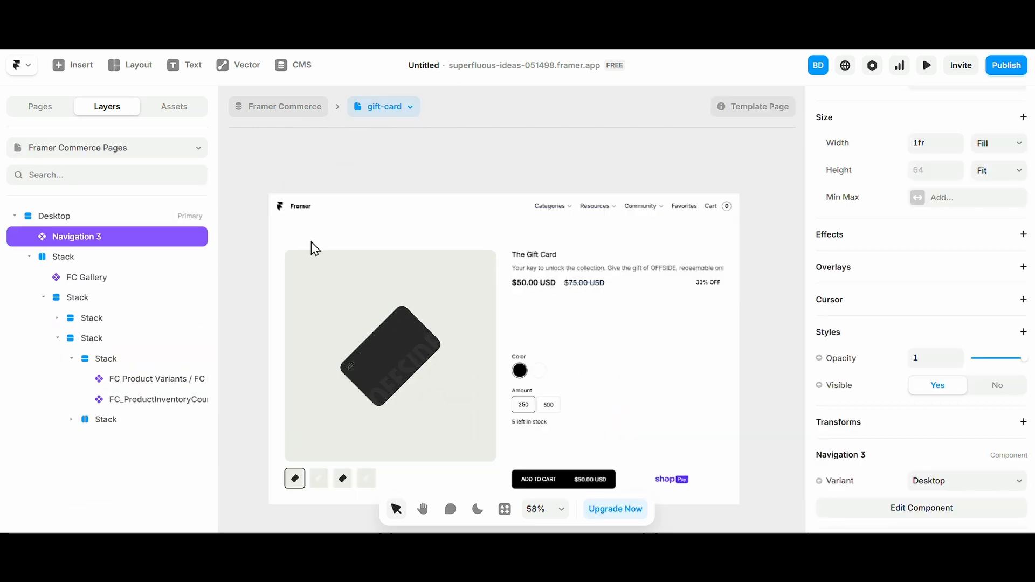
pyautogui.scroll(2, 917, 226)
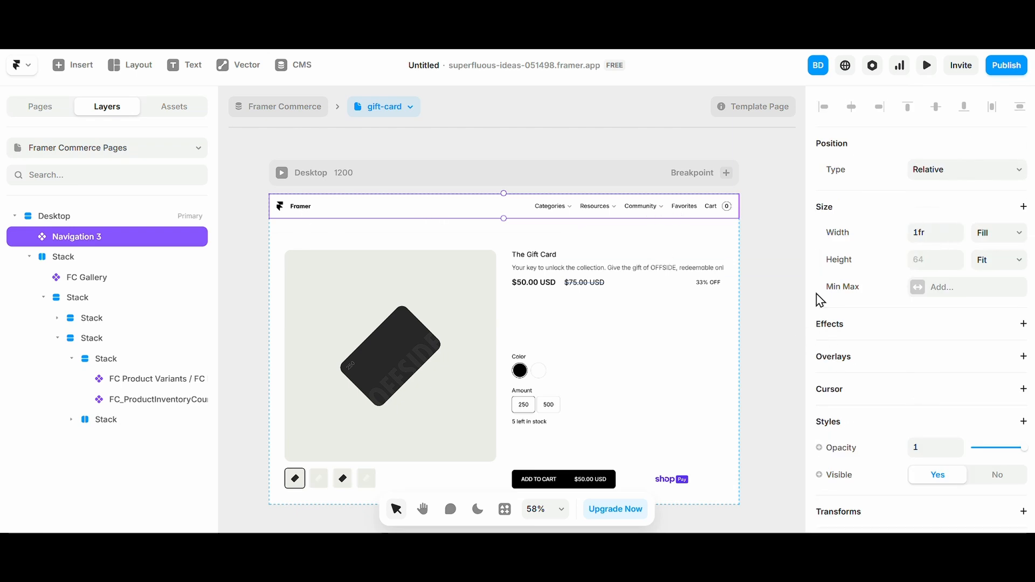
pyautogui.click(867, 357)
pyautogui.click(885, 397)
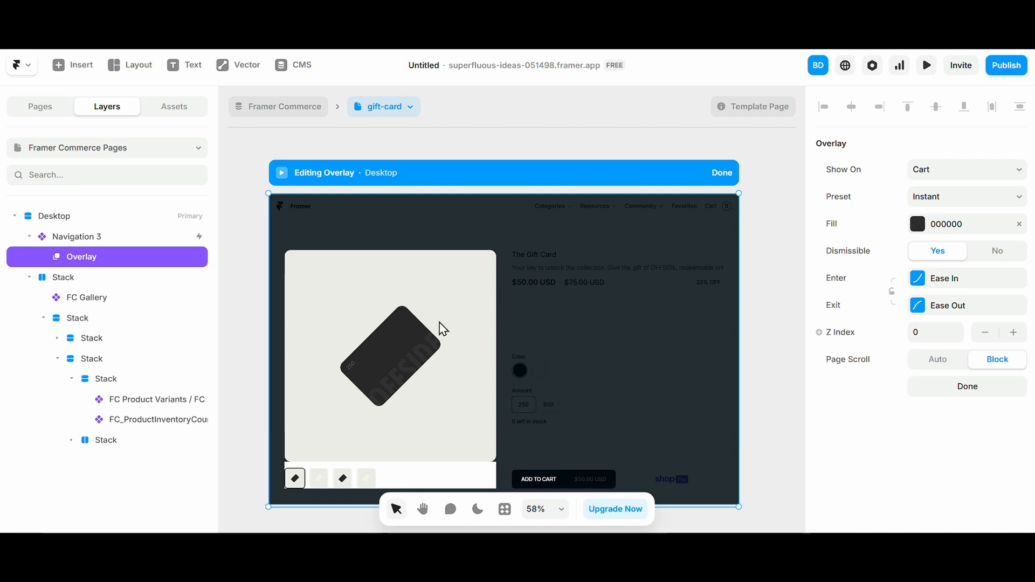
# - Set the overlay's Z Index to 10
pyautogui.click(958, 328)
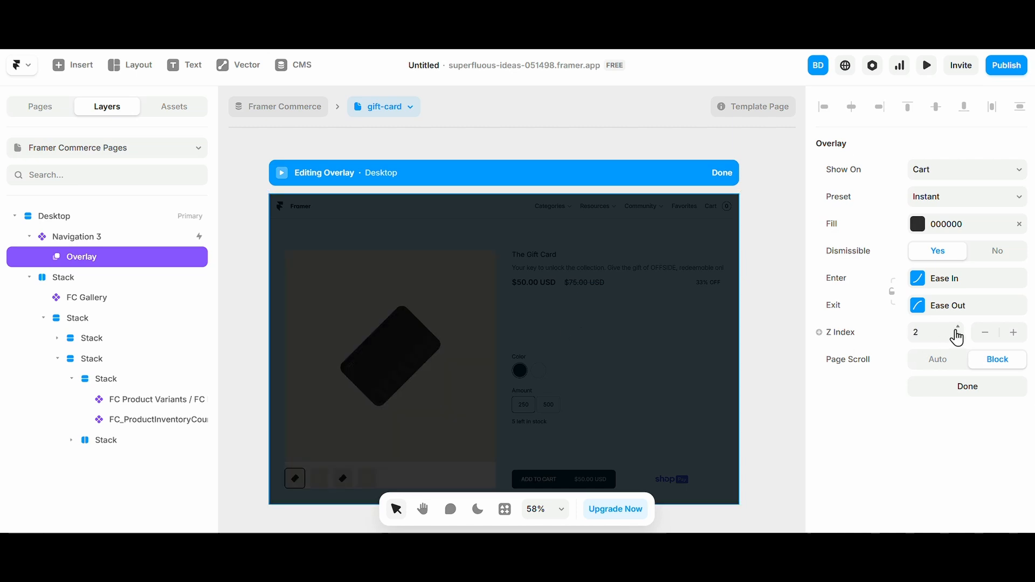
pyautogui.click(917, 332)
pyautogui.click(852, 416)
# - Place the project's Cart component from the assets on the empty canvas beside the Desktop frame
pyautogui.scroll(-2, 462, 351)
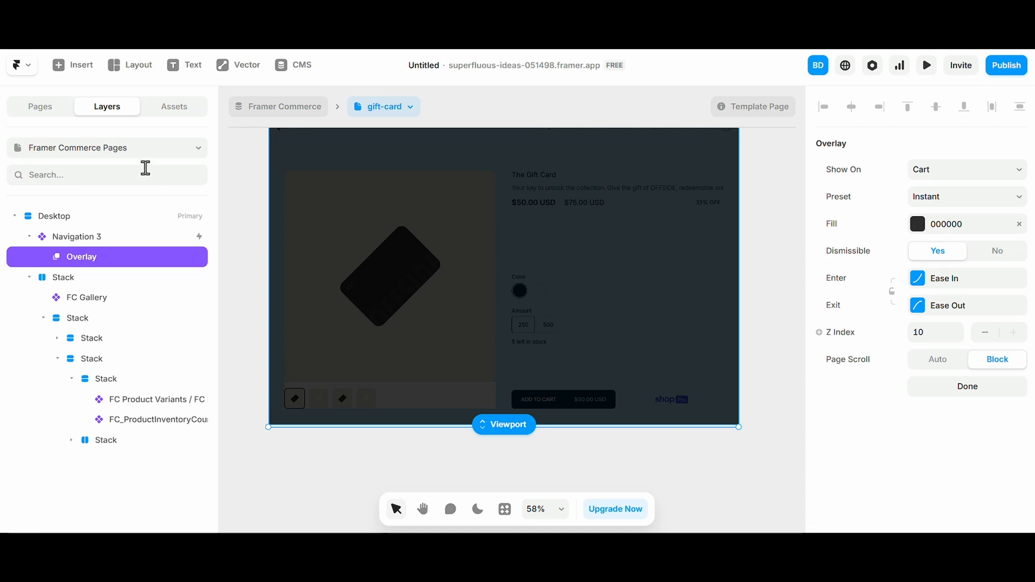
pyautogui.hscroll(-5, 313, 276)
pyautogui.scroll(-3, 377, 314)
pyautogui.click(194, 111)
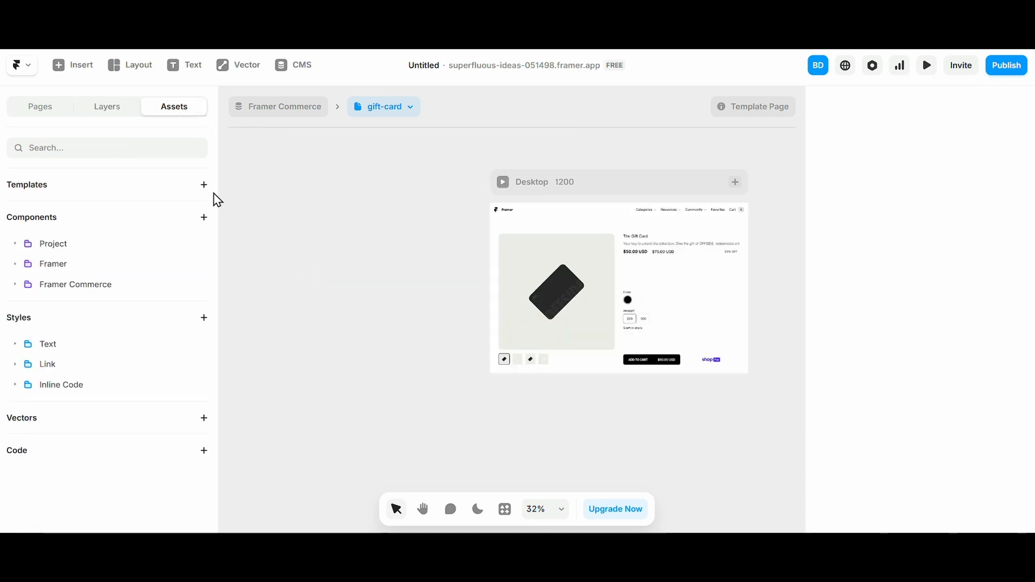
pyautogui.click(93, 281)
pyautogui.click(81, 268)
pyautogui.click(79, 248)
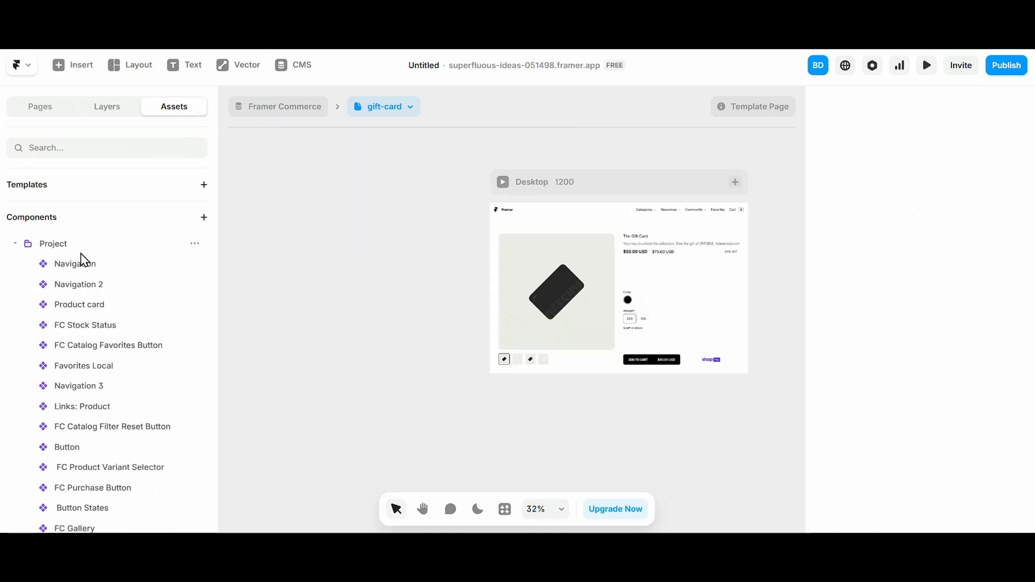
pyautogui.scroll(-2, 111, 437)
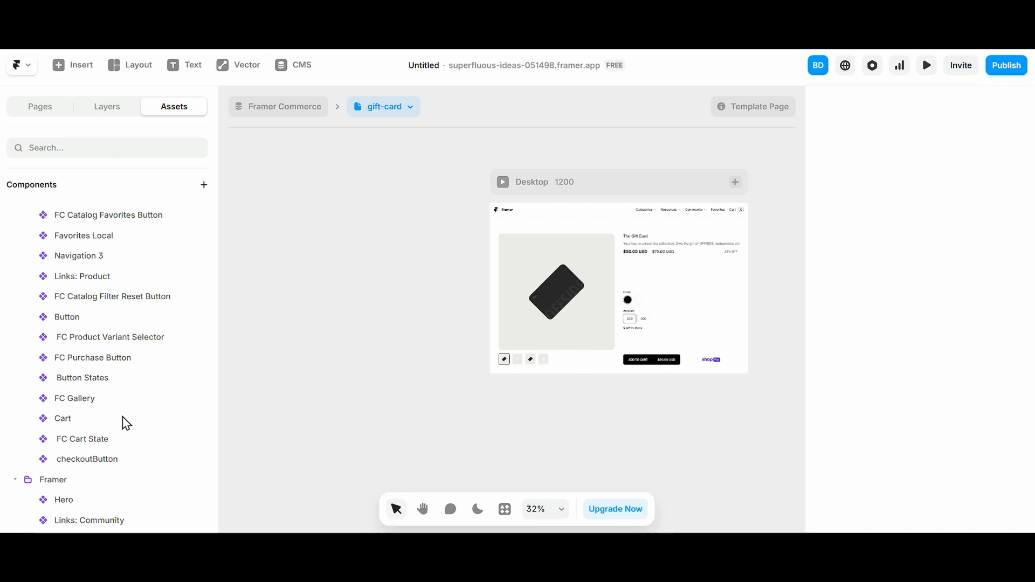
pyautogui.moveTo(123, 417); pyautogui.dragTo(391, 313)
# - Cut the Cart component from the canvas and paste it into Navigation 3's Cart overlay
pyautogui.click(656, 212)
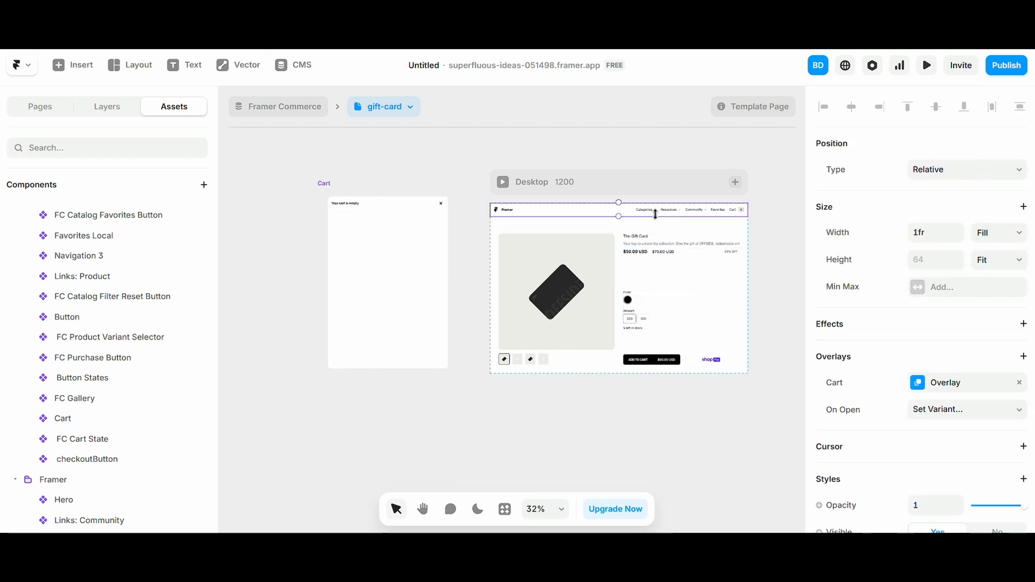
pyautogui.click(427, 270)
pyautogui.press('Delete')
pyautogui.click(571, 214)
pyautogui.click(916, 382)
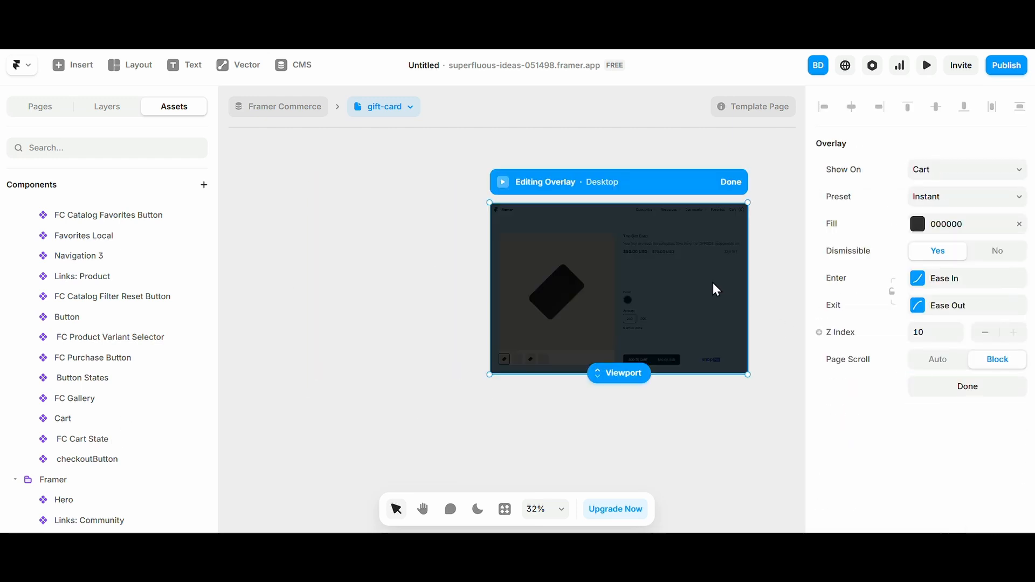
pyautogui.hotkey('ctrl', 'v')
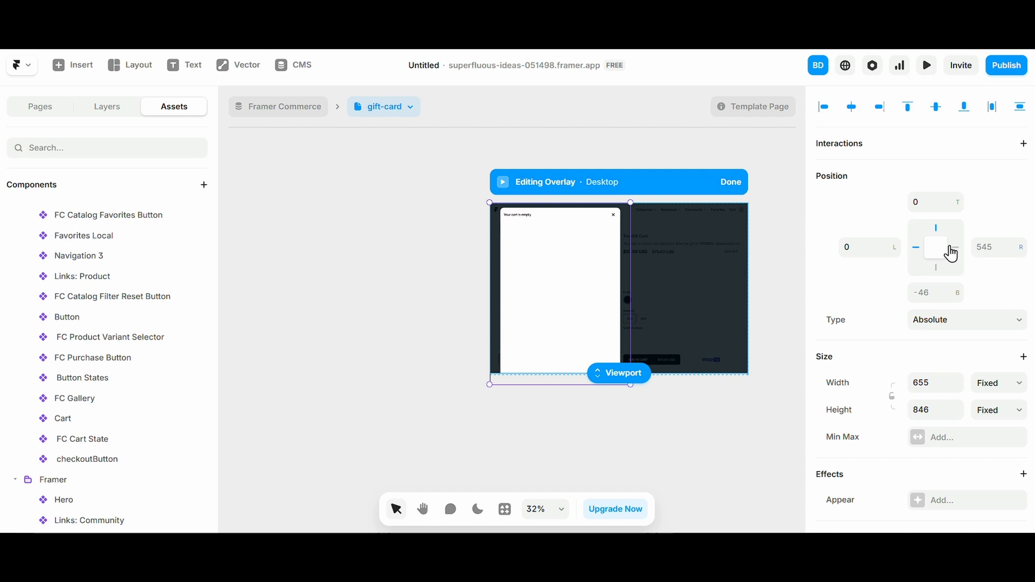
# - Pin the Cart component to the overlay's right edge at 0 and remove its left pin
pyautogui.click(986, 247)
pyautogui.write('0')
pyautogui.press('Return')
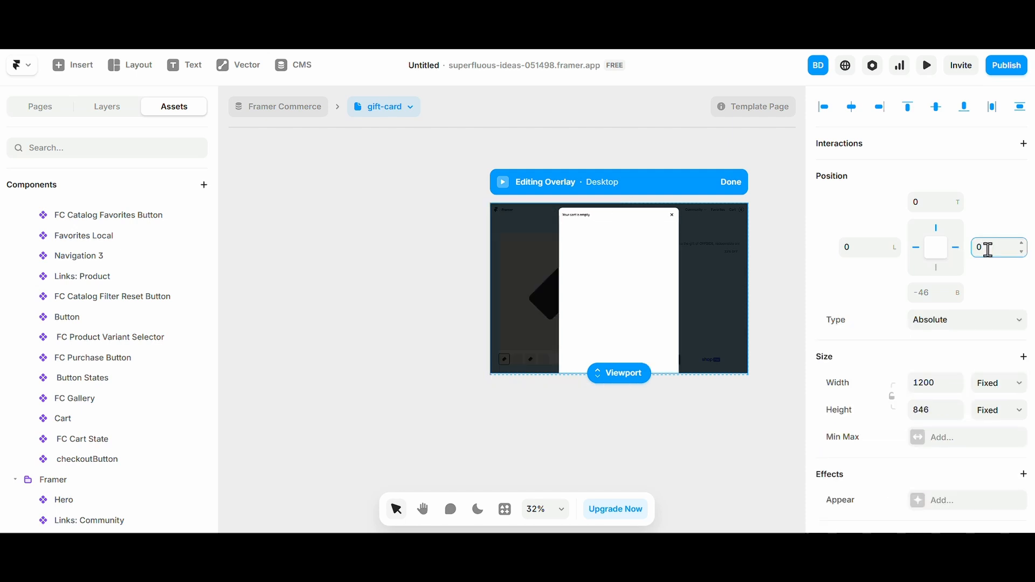
pyautogui.click(918, 249)
# - In the Cart component, set Variant 1's height to 800 and FC Cart State's height to Relative 100%
pyautogui.doubleClick(690, 315)
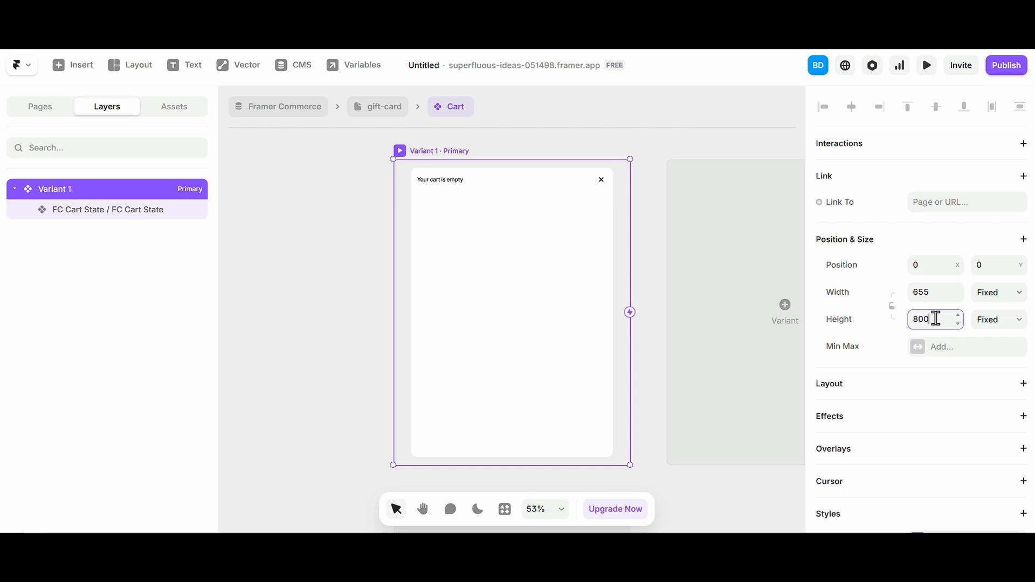
pyautogui.click(458, 392)
pyautogui.click(1006, 199)
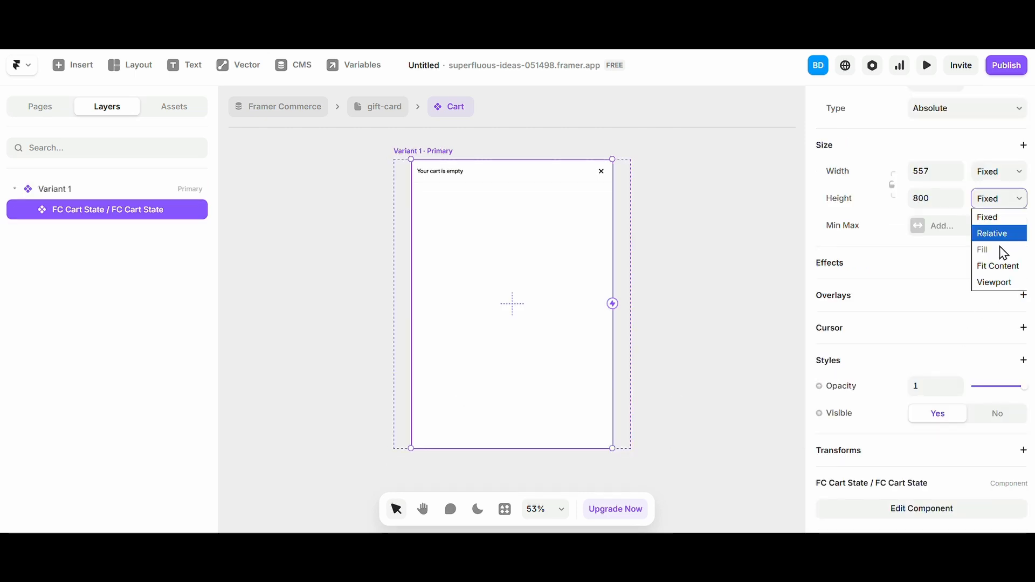
pyautogui.click(998, 249)
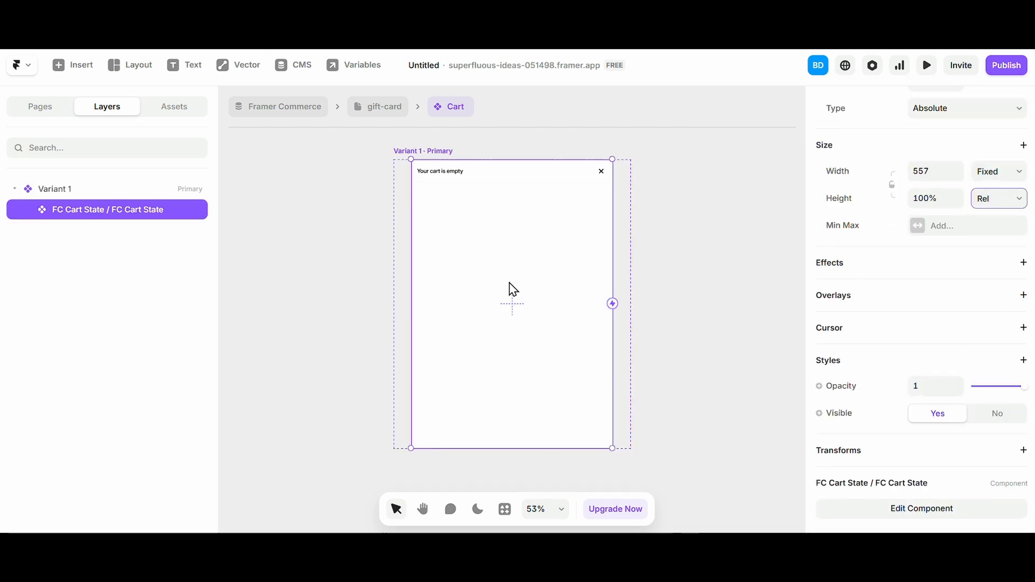
pyautogui.click(345, 382)
pyautogui.click(414, 153)
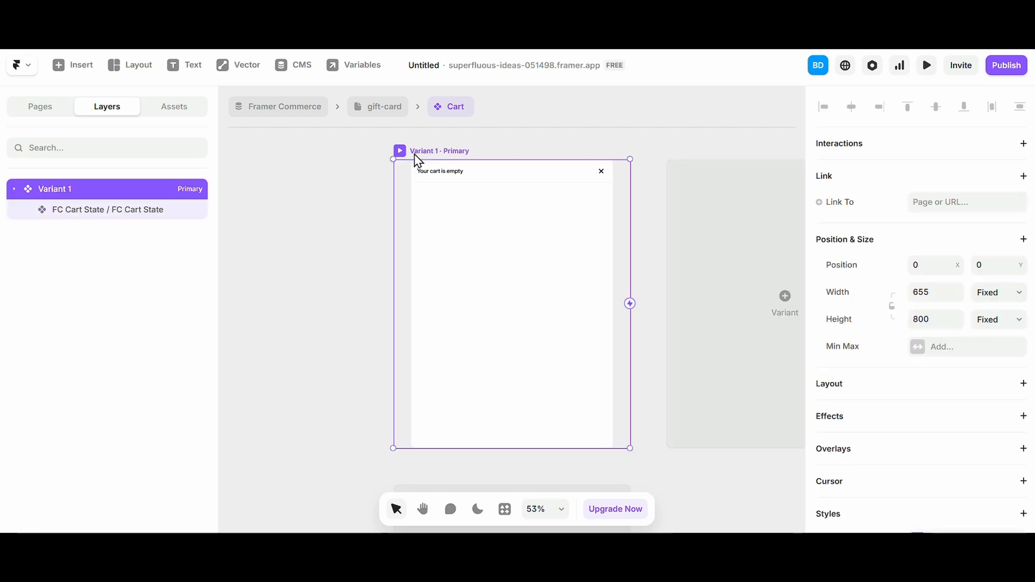
# - Return to the gift-card page and reopen Navigation 3's Cart overlay
pyautogui.click(382, 106)
pyautogui.click(680, 214)
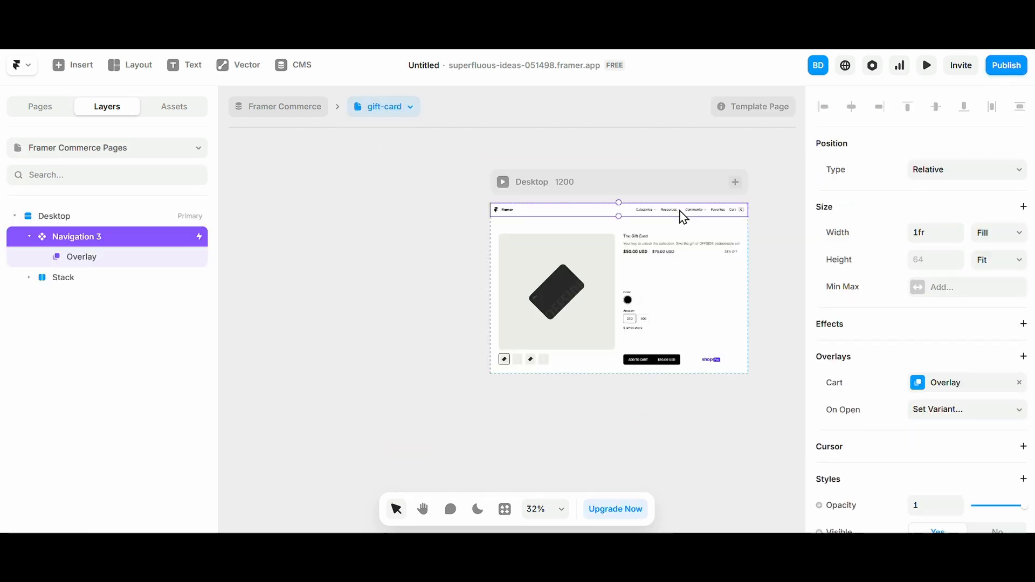
pyautogui.click(946, 382)
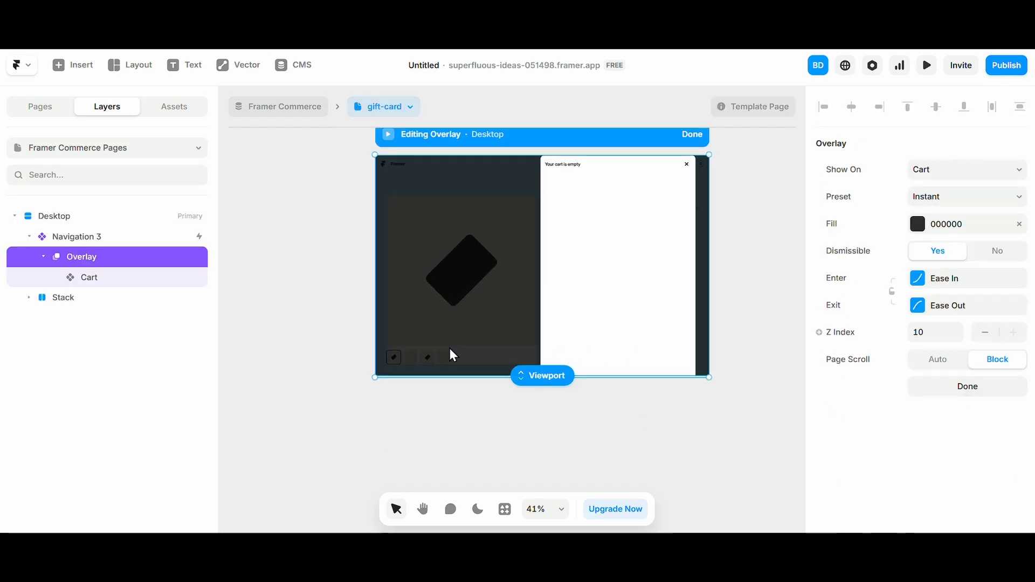
# - Set the overlay's Cart component height to Viewport at 100vh
pyautogui.click(676, 315)
pyautogui.click(1002, 410)
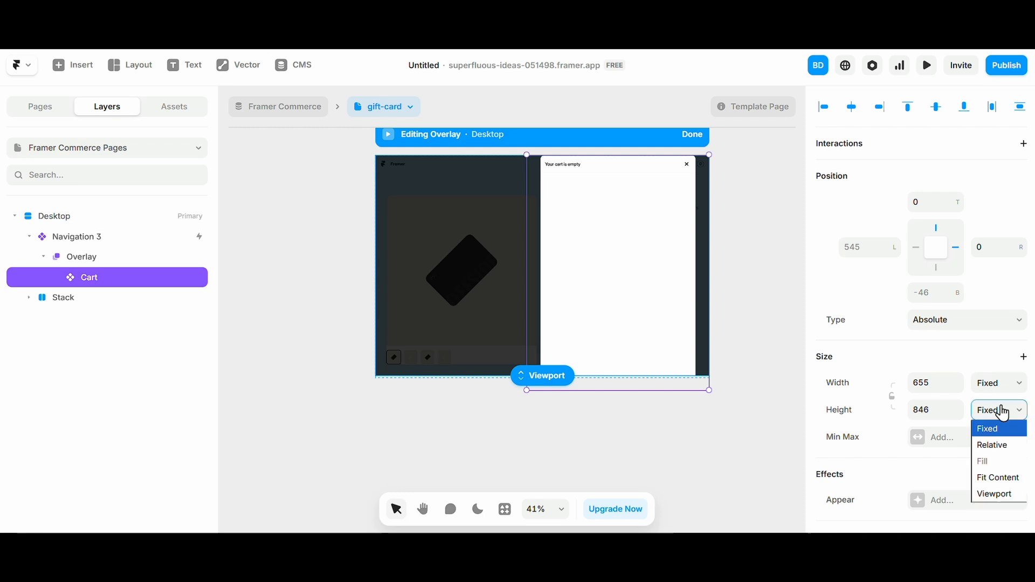
pyautogui.click(1007, 495)
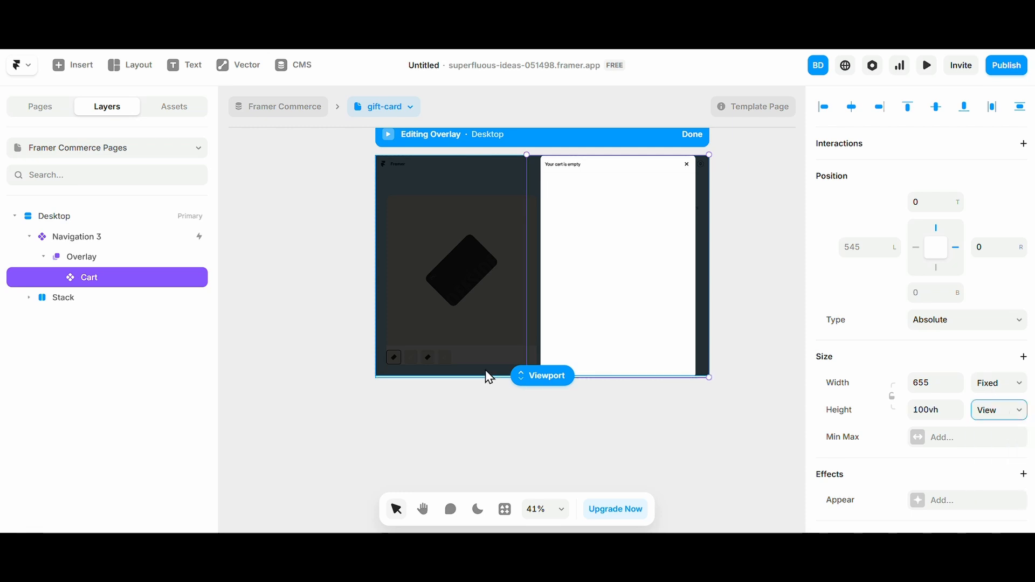
pyautogui.click(483, 319)
pyautogui.scroll(3, 400, 397)
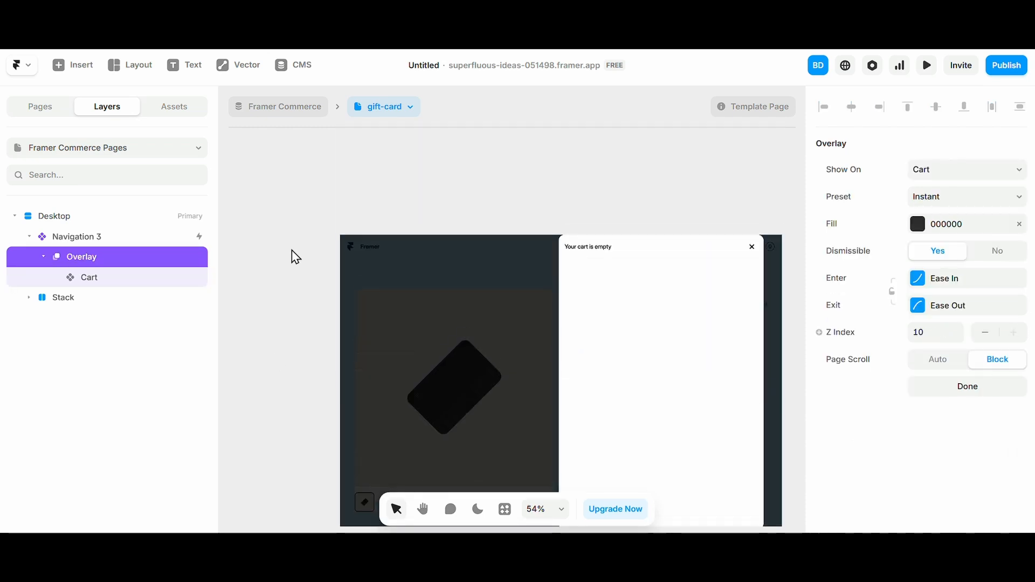
# - Make the Desktop breakpoint's height Fixed and stretch it downward to about 965
pyautogui.click(546, 188)
pyautogui.click(553, 212)
pyautogui.click(996, 256)
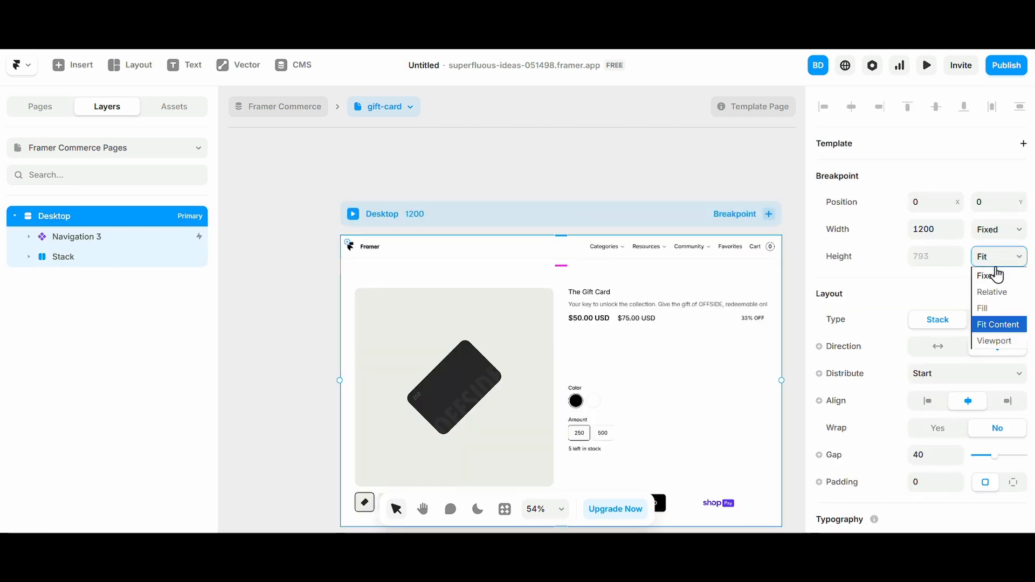
pyautogui.click(997, 272)
pyautogui.scroll(-4, 555, 393)
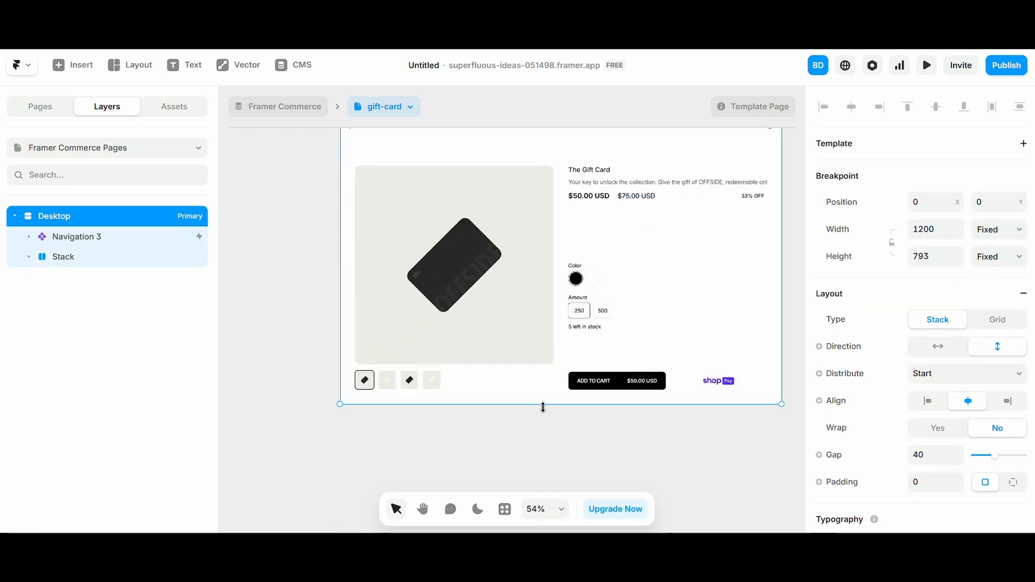
pyautogui.moveTo(543, 407); pyautogui.dragTo(545, 467)
pyautogui.click(529, 395)
pyautogui.scroll(2, 365, 307)
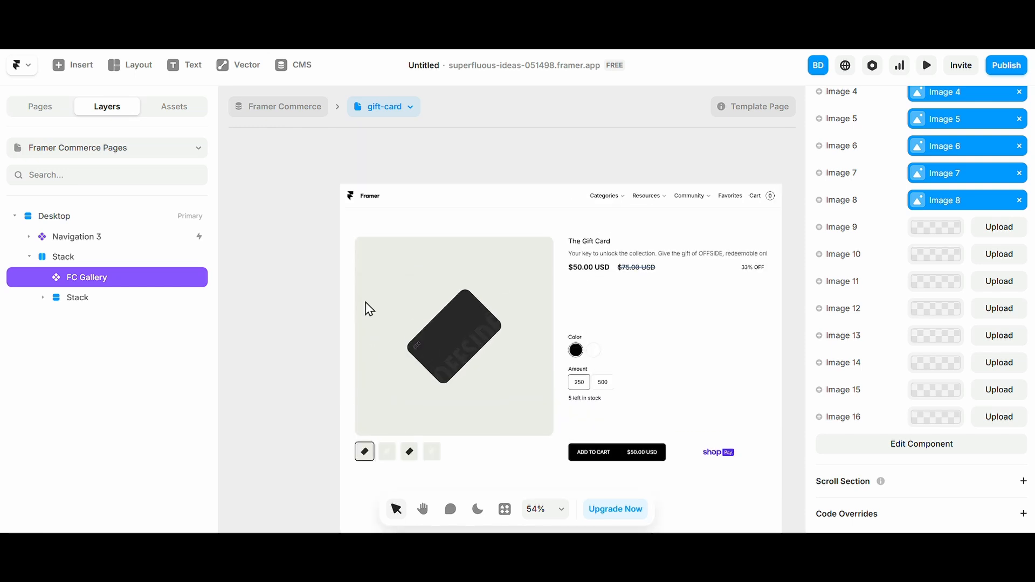
# - Reopen Navigation 3's Cart overlay for editing and set its viewport height to 900
pyautogui.click(326, 278)
pyautogui.click(455, 191)
pyautogui.click(922, 383)
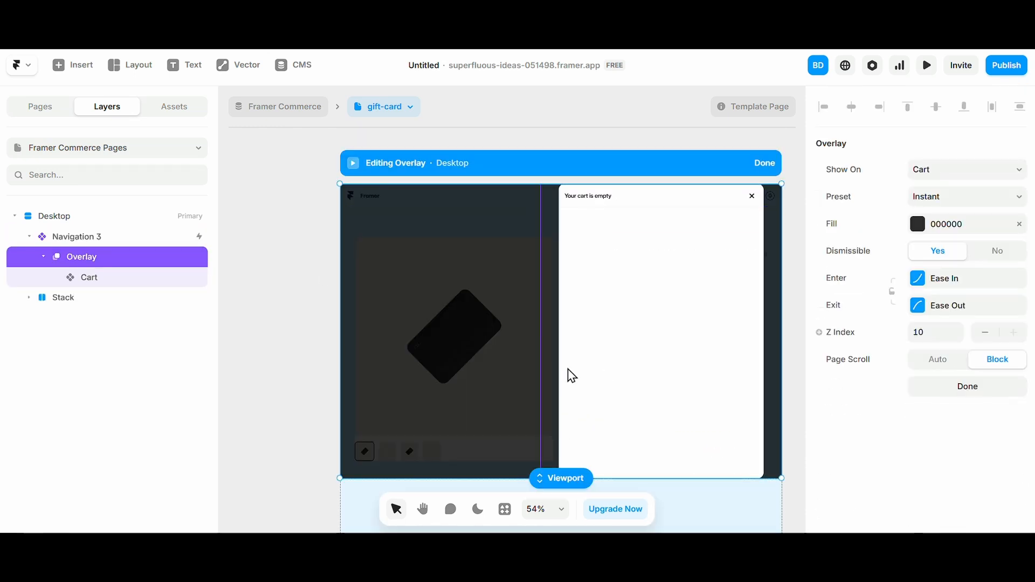
pyautogui.click(418, 385)
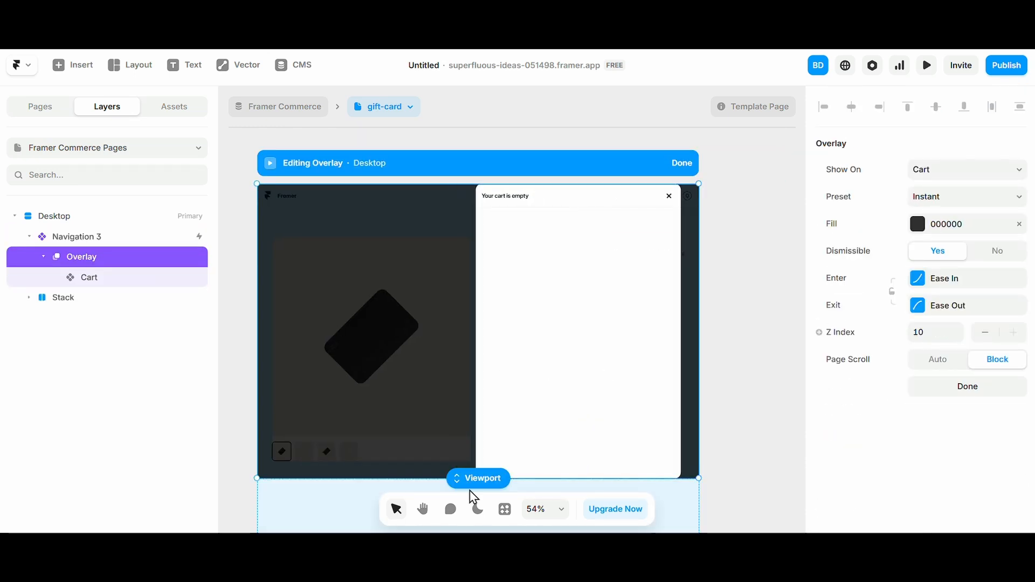
pyautogui.write('900')
pyautogui.press('Return')
pyautogui.click(478, 457)
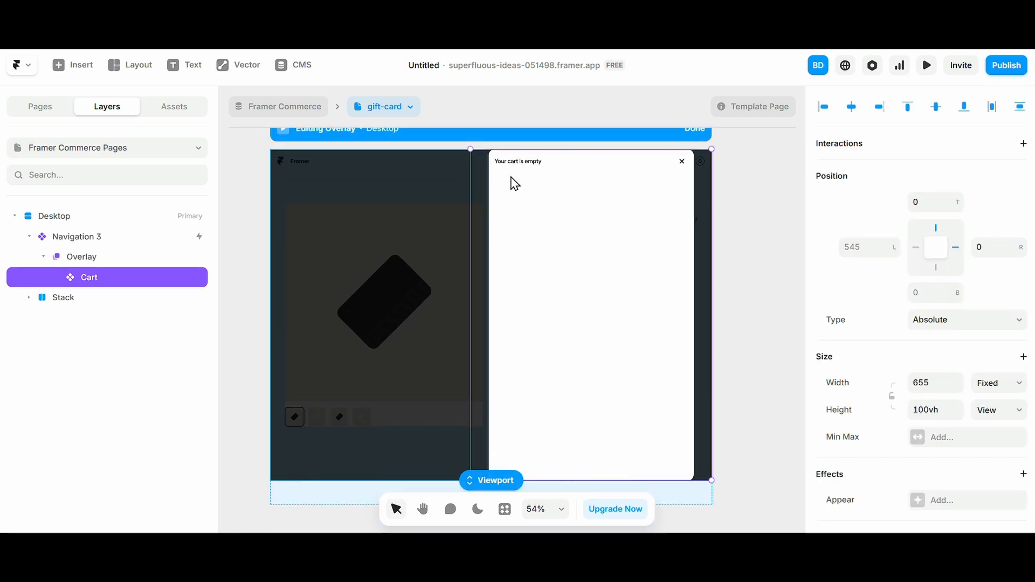
# - In the Cart component, set Variant 1's layout padding to 20
pyautogui.doubleClick(513, 182)
pyautogui.scroll(-6, 899, 341)
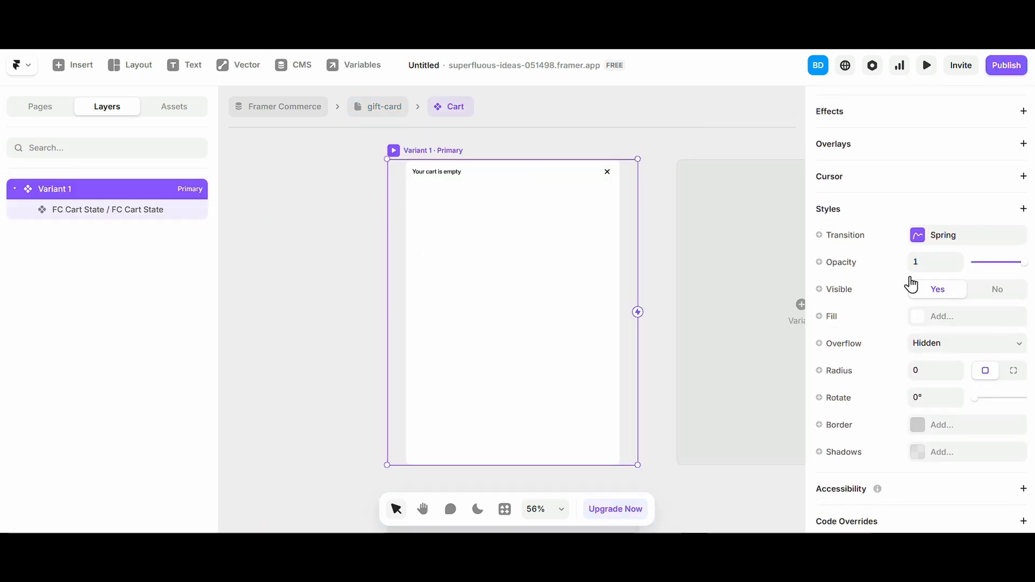
pyautogui.scroll(1, 883, 154)
pyautogui.click(882, 130)
pyautogui.click(922, 318)
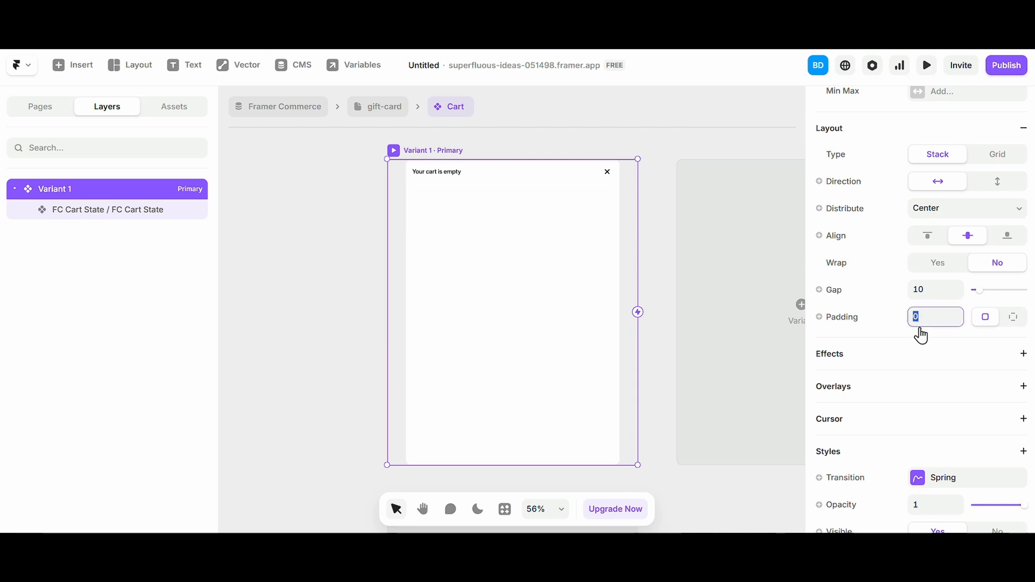
pyautogui.write('20')
pyautogui.click(358, 234)
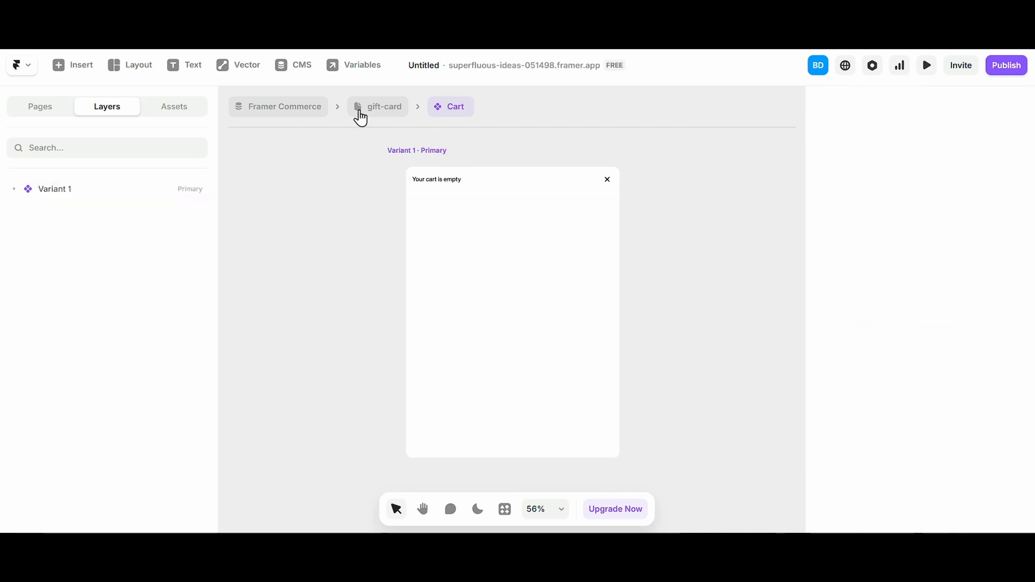
# - Preview the gift-card page, testing how the Cart overlay opens and closes from the navigation's cart icon
pyautogui.click(359, 111)
pyautogui.click(449, 188)
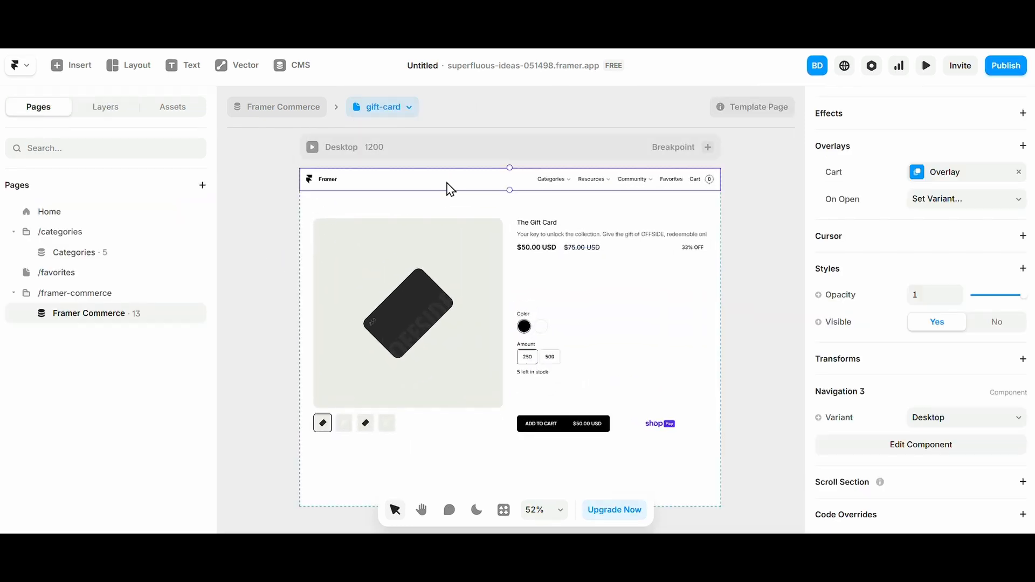
pyautogui.click(314, 147)
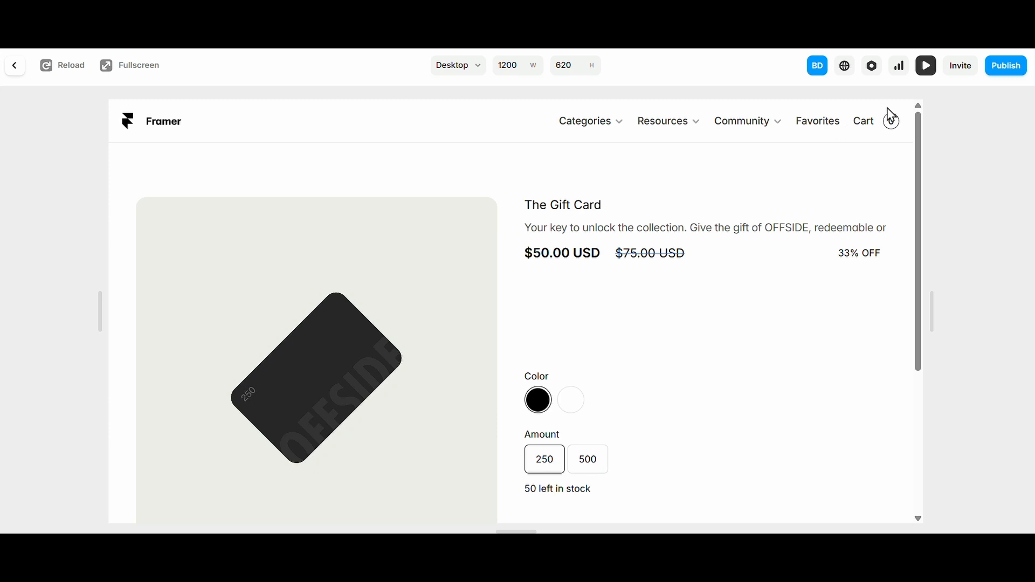
pyautogui.click(887, 128)
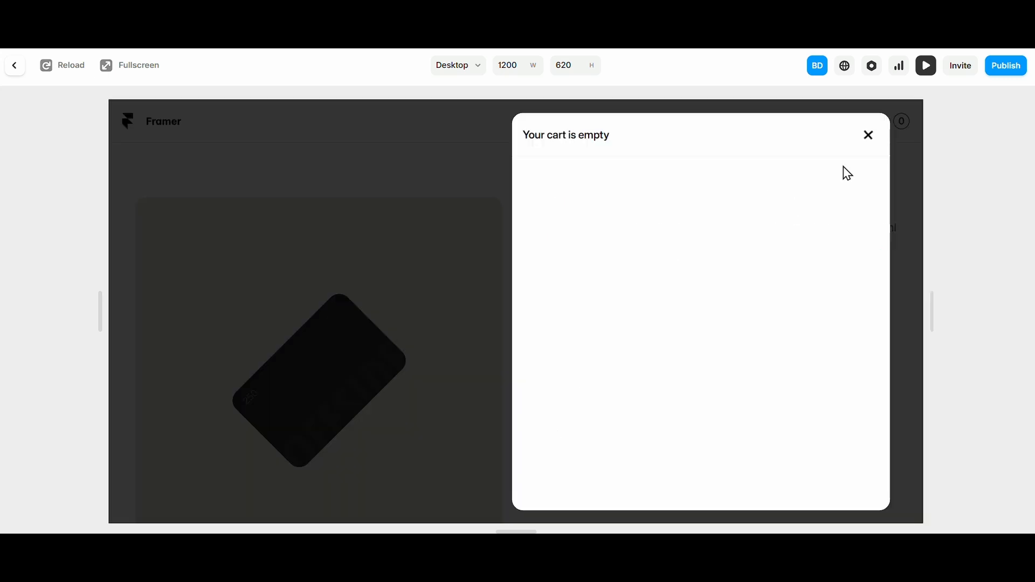
pyautogui.click(266, 280)
pyautogui.click(863, 128)
pyautogui.click(330, 169)
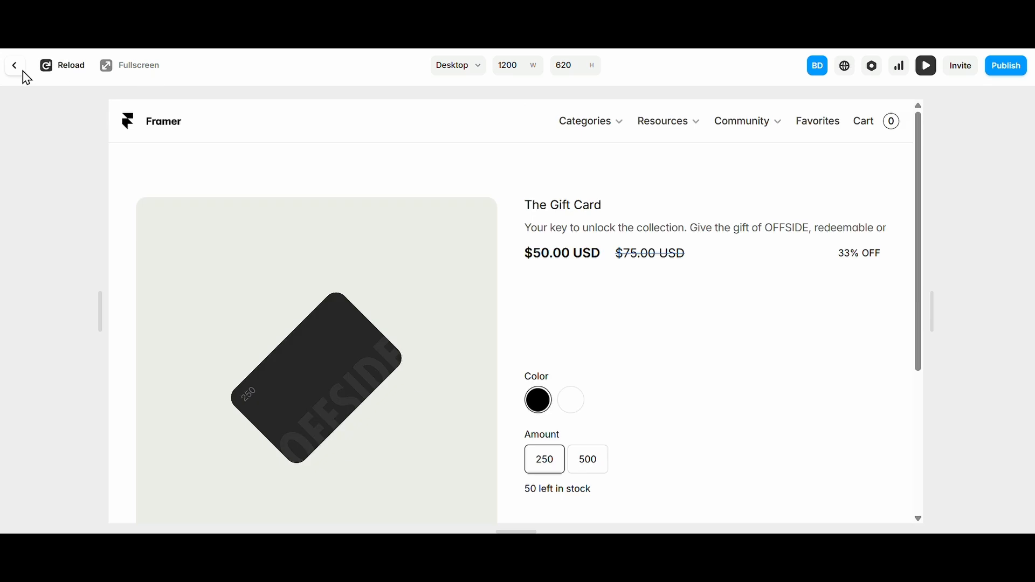
pyautogui.click(16, 67)
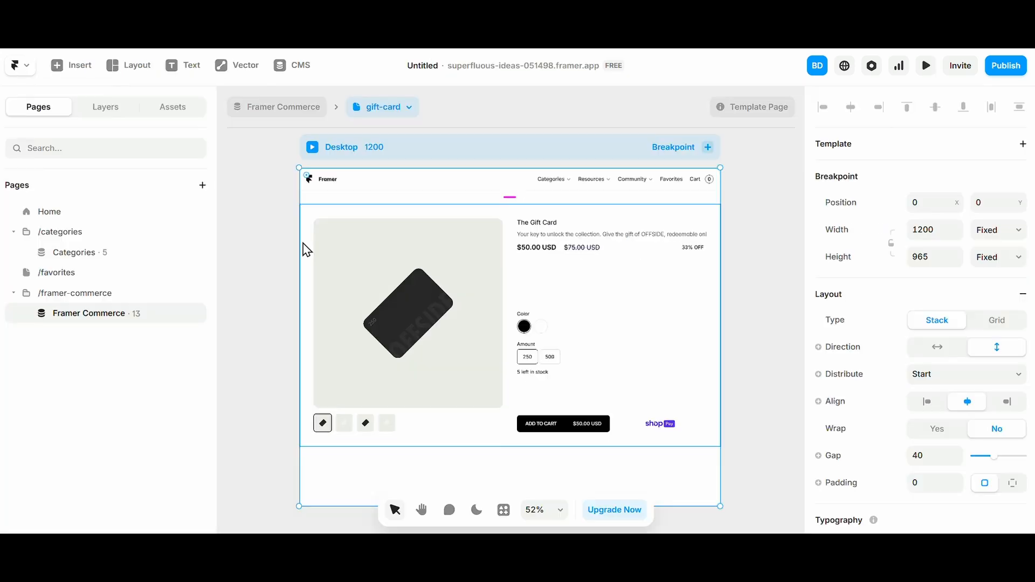
# - Check the click interaction on Navigation 3's Cart inline link, and return to the gift-card page
pyautogui.doubleClick(566, 186)
pyautogui.click(760, 320)
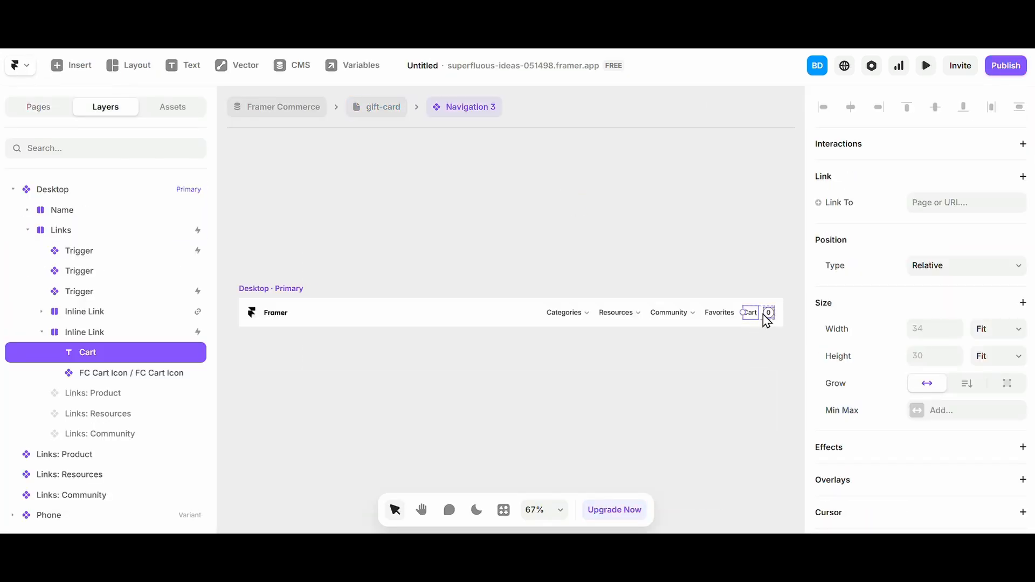
pyautogui.click(337, 189)
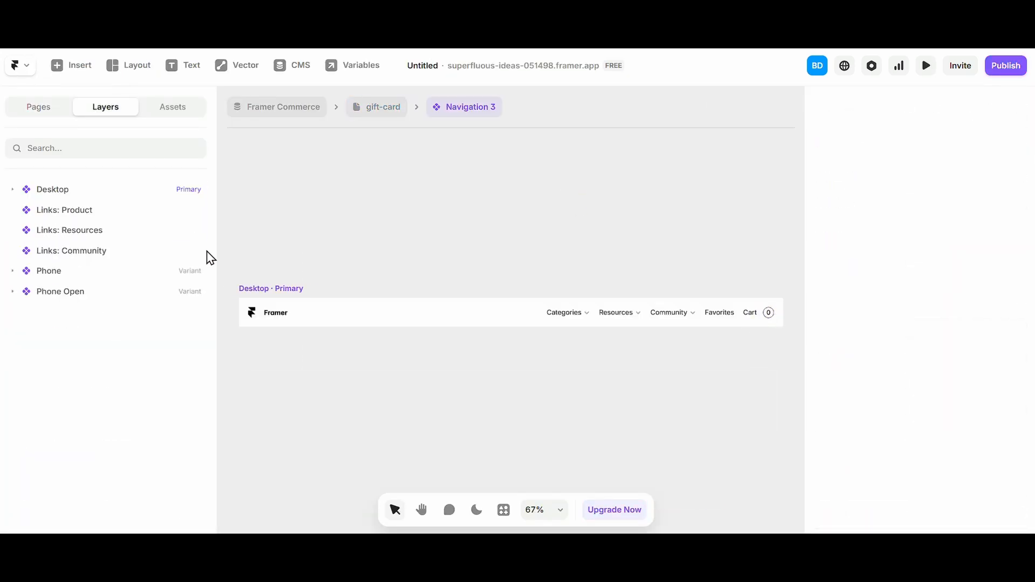
pyautogui.click(768, 317)
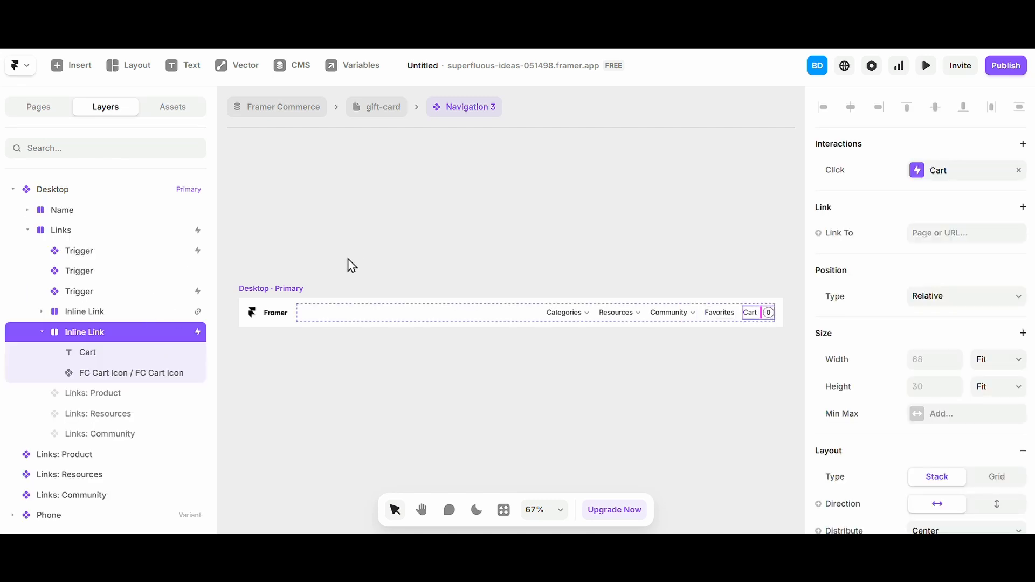
pyautogui.click(308, 288)
pyautogui.click(322, 186)
pyautogui.click(359, 108)
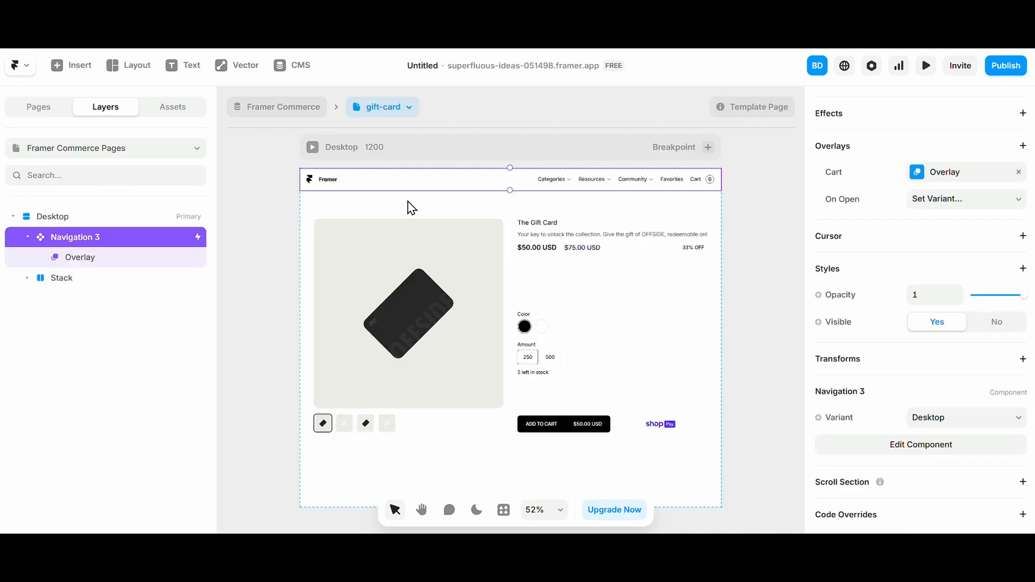
# - Open the overlay's Cart component and its nested FC Cart State component for editing
pyautogui.click(139, 259)
pyautogui.doubleClick(527, 268)
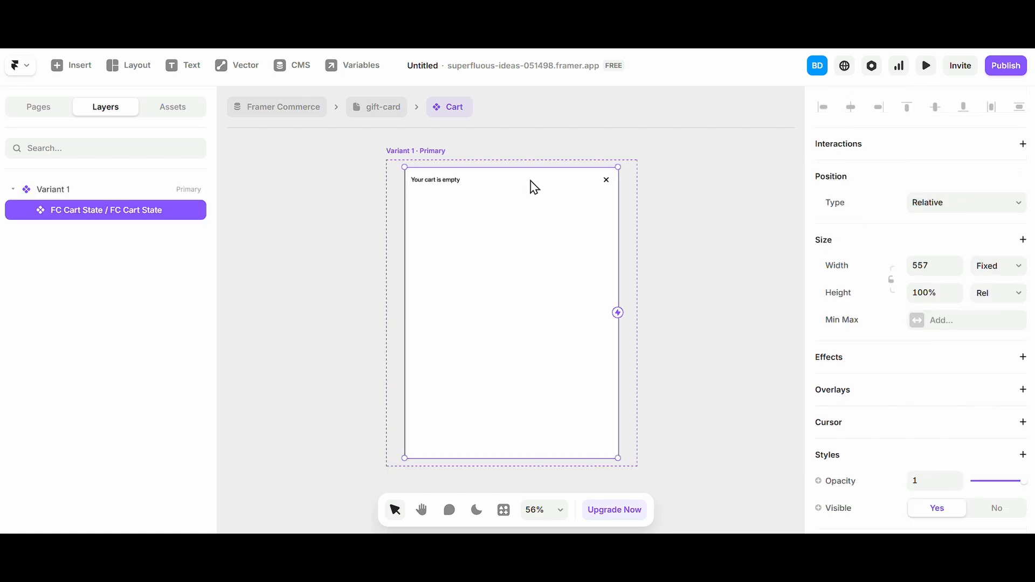
pyautogui.doubleClick(540, 188)
pyautogui.click(576, 175)
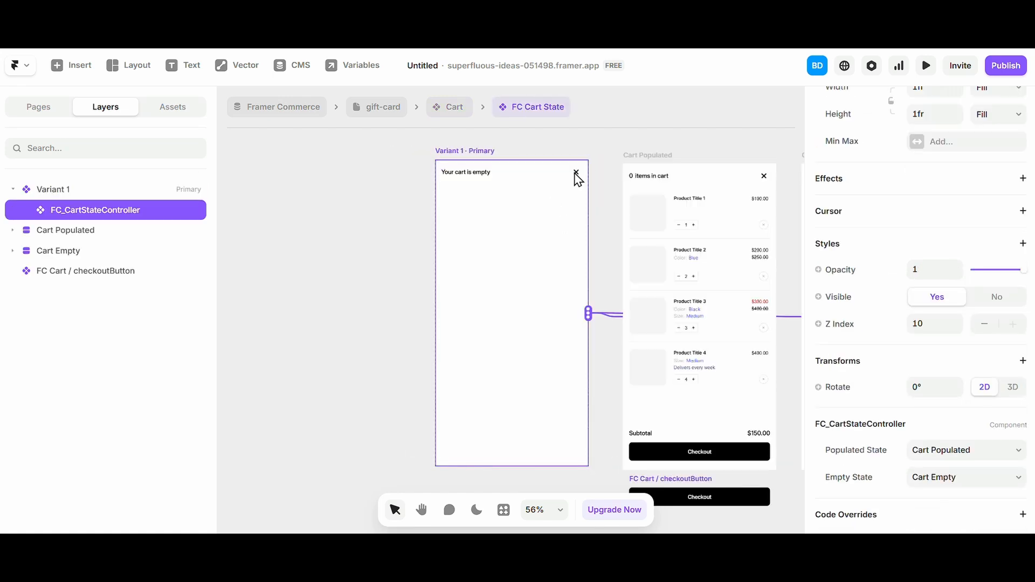
pyautogui.hscroll(5, 507, 194)
pyautogui.scroll(5, 469, 177)
# - Assign a new event variable named "close overlay" to the Tap interaction of Cart Populated's close button
pyautogui.click(550, 176)
pyautogui.click(938, 170)
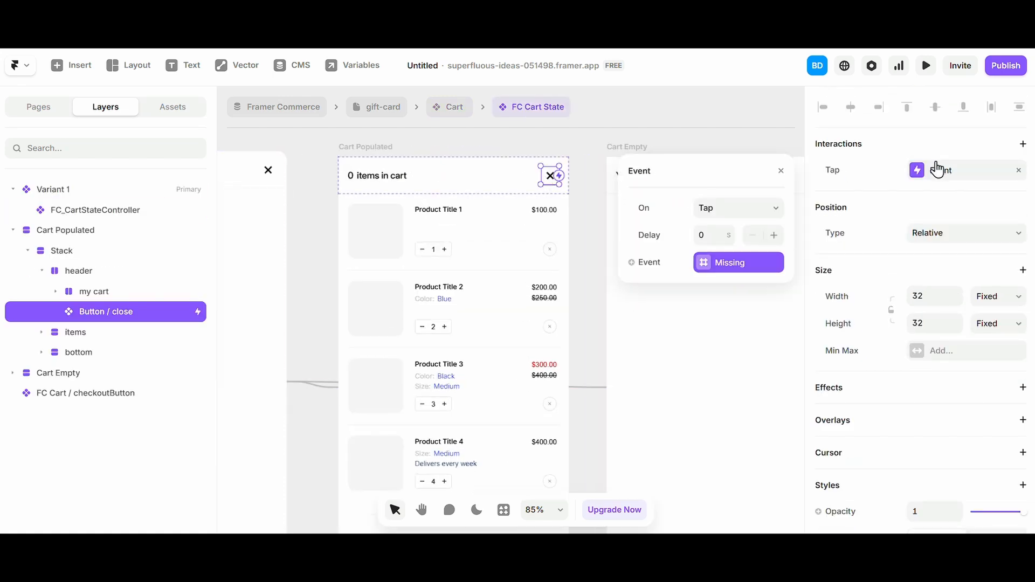
pyautogui.click(719, 264)
pyautogui.click(668, 290)
pyautogui.write('close overlay')
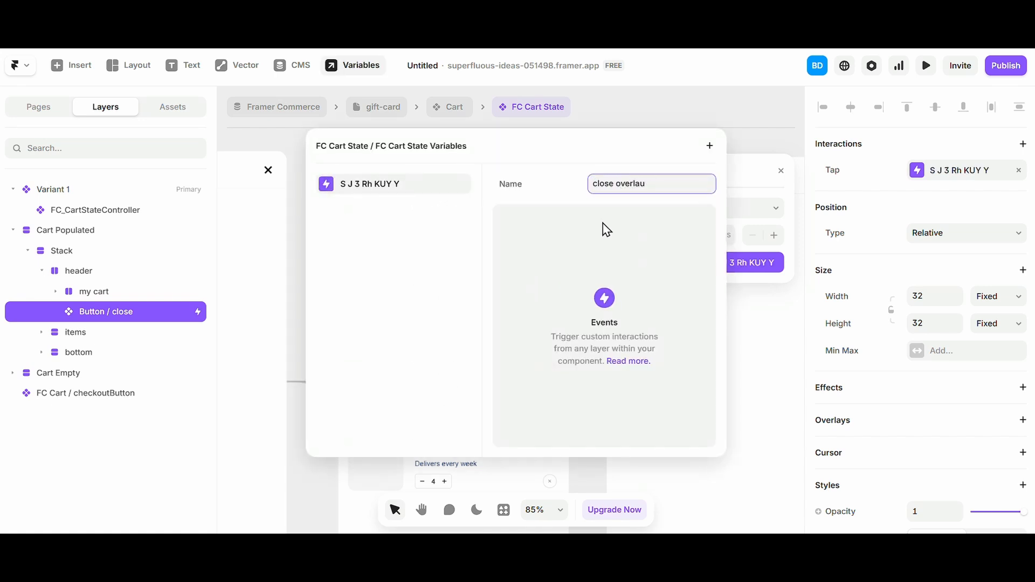
pyautogui.doubleClick(652, 184)
pyautogui.click(550, 188)
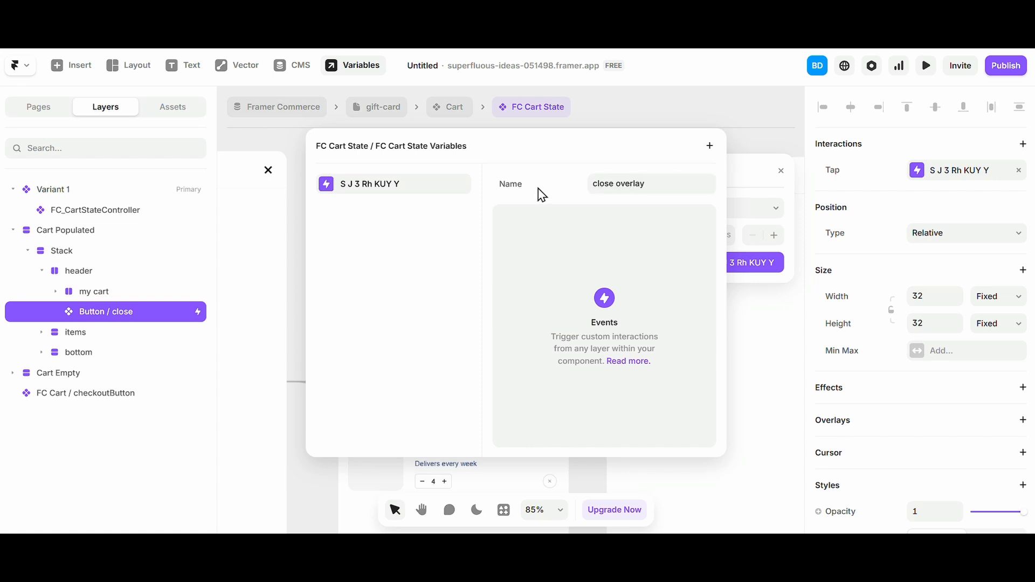
pyautogui.click(738, 169)
pyautogui.click(780, 173)
# - Assign the existing close overlay event to the Tap interaction of Cart Empty's close button
pyautogui.hscroll(5, 577, 248)
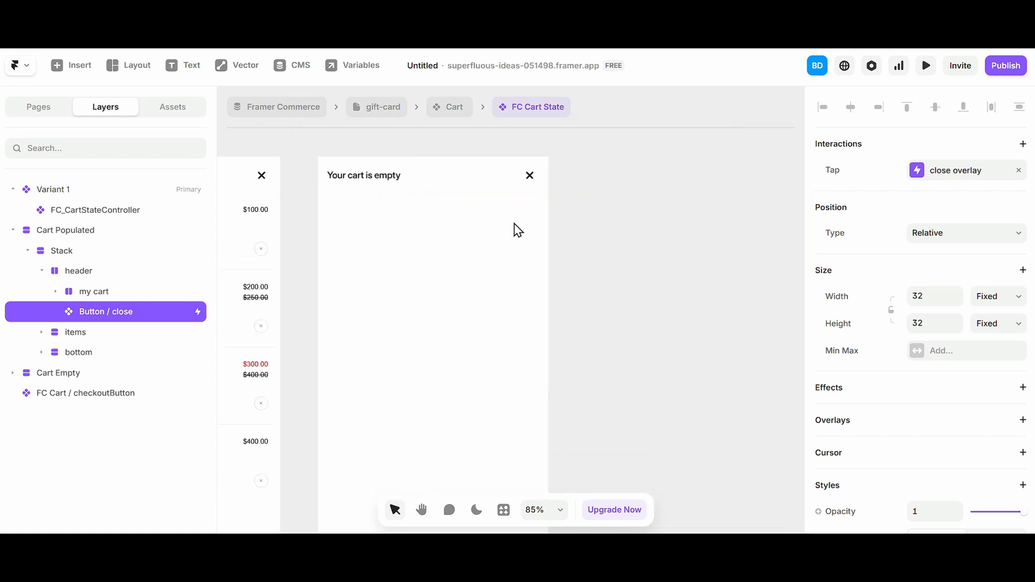
pyautogui.click(533, 175)
pyautogui.click(965, 178)
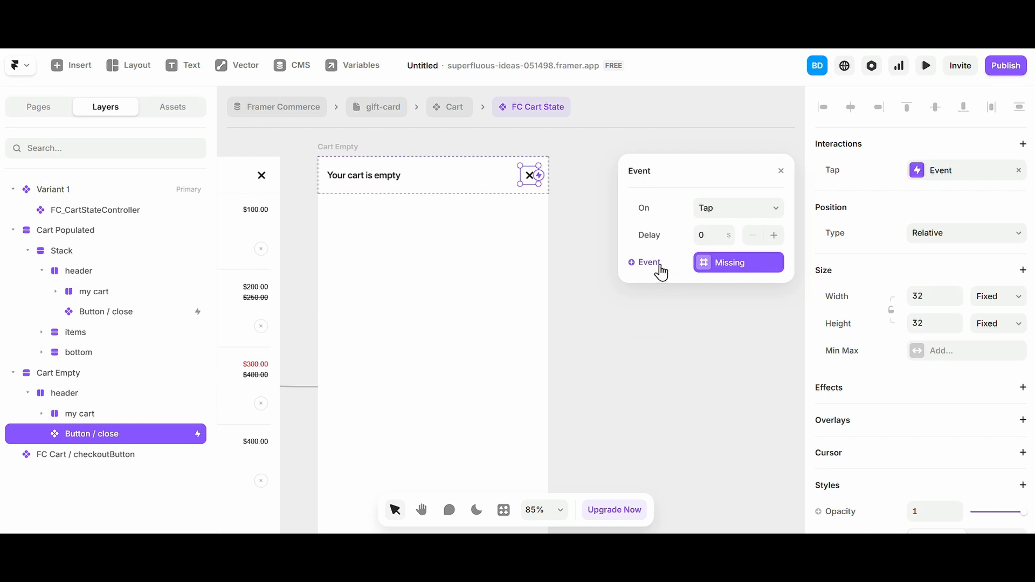
pyautogui.click(660, 264)
pyautogui.moveTo(676, 307)
pyautogui.click(605, 311)
pyautogui.click(605, 340)
# - In the Cart component, link FC Cart State's close overlay interaction to a new event variable named "Close Overlay"
pyautogui.click(463, 111)
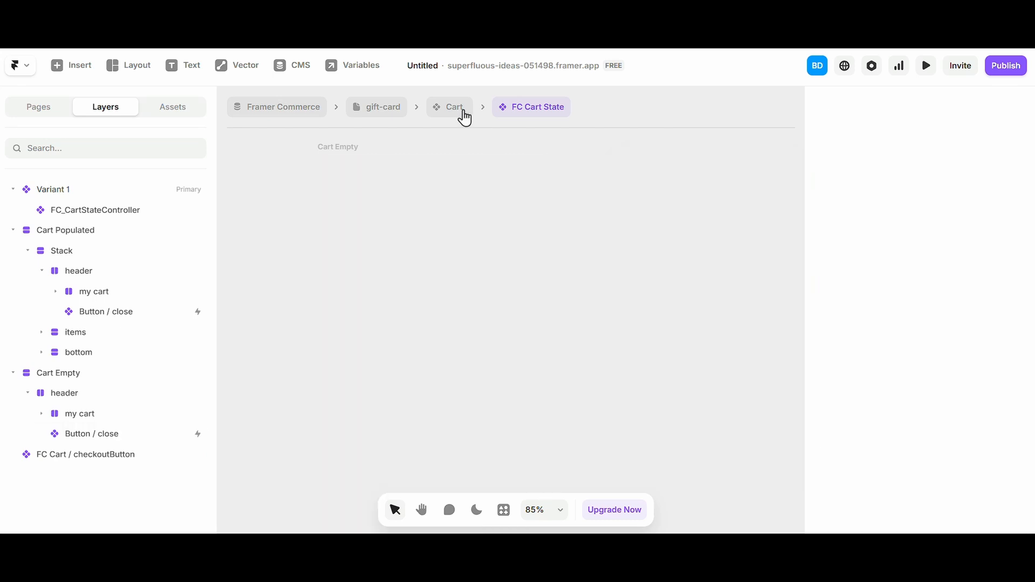
pyautogui.click(941, 170)
pyautogui.click(961, 213)
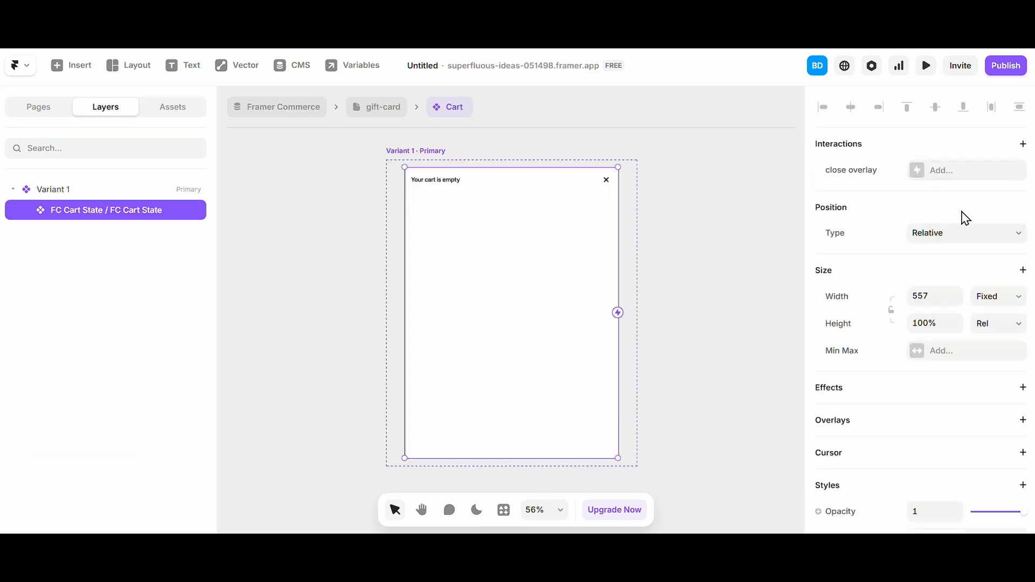
pyautogui.write('close overlay')
pyautogui.click(677, 194)
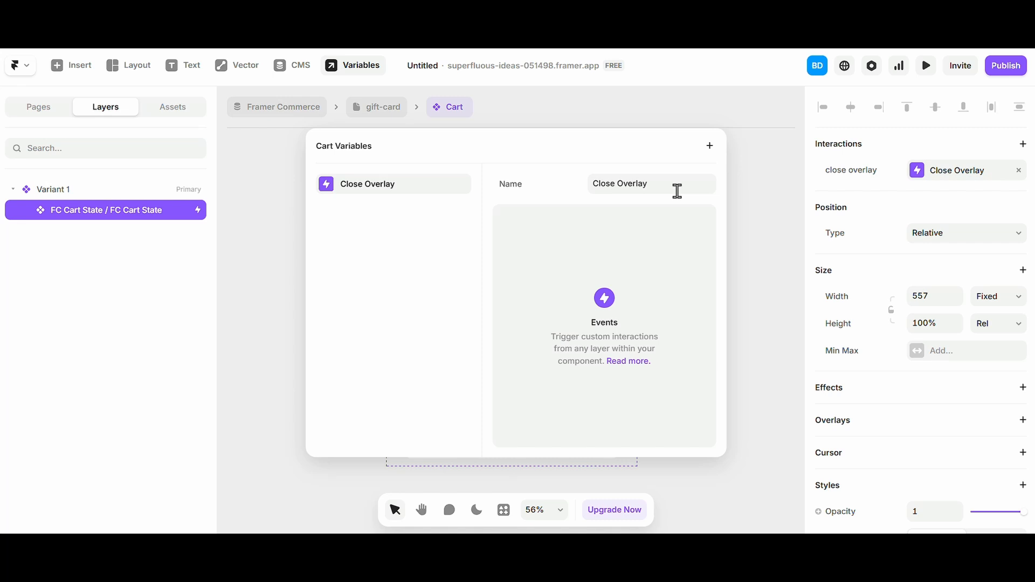
pyautogui.click(769, 225)
# - In the gift-card page's Cart overlay, set the Cart component's Close Overlay interaction to the Close Overlay action
pyautogui.click(371, 110)
pyautogui.click(543, 270)
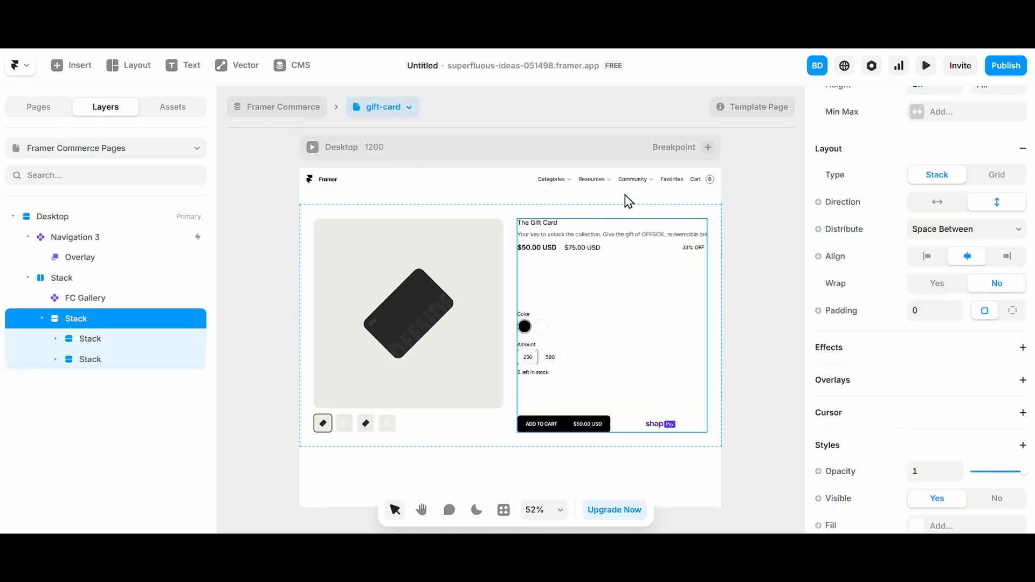
pyautogui.click(629, 202)
pyautogui.click(156, 258)
pyautogui.click(712, 252)
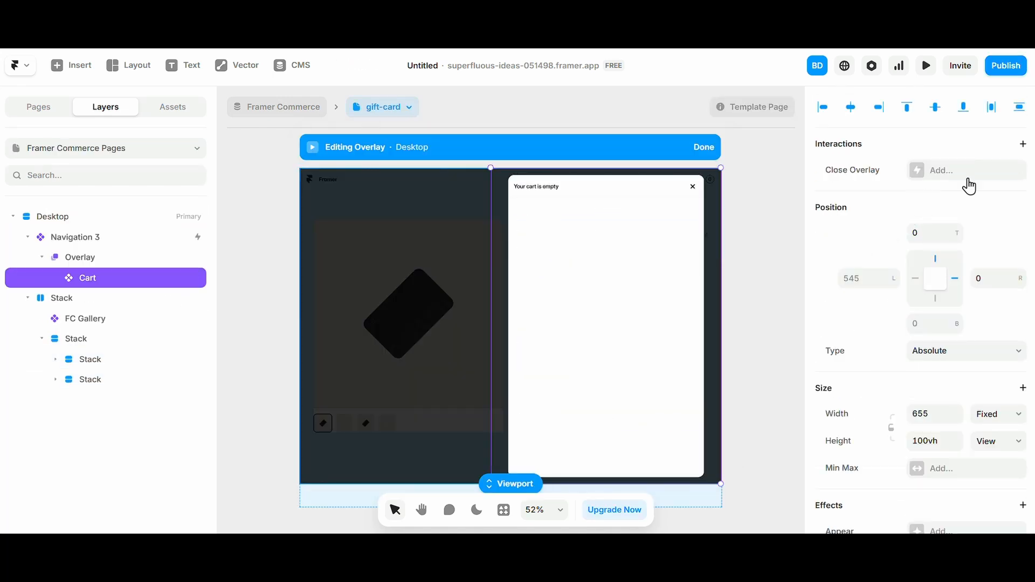
pyautogui.click(962, 186)
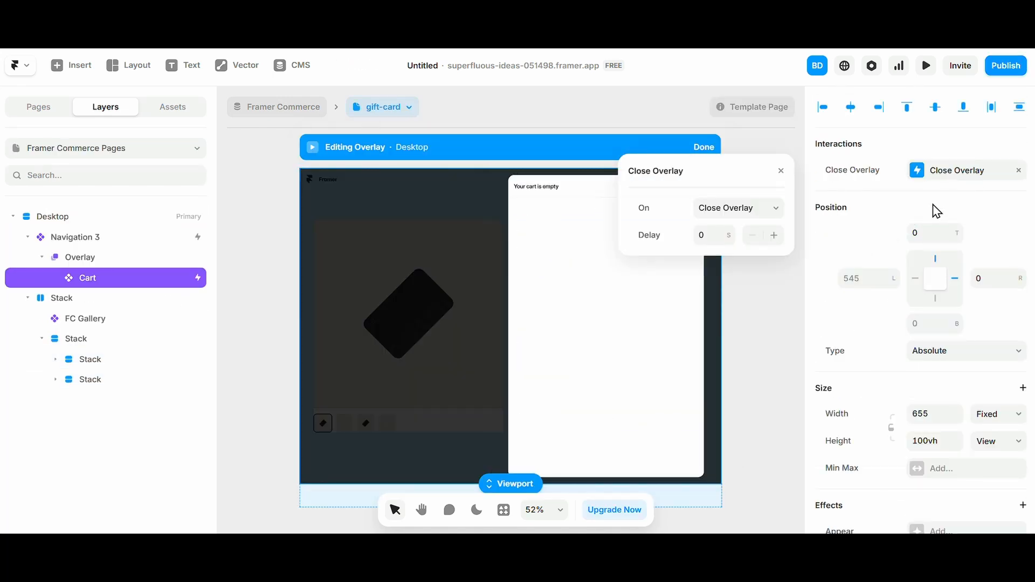
pyautogui.click(792, 170)
pyautogui.click(775, 220)
# - Leave the overlay editor, preview the gift-card page at desktop size and return to the canvas
pyautogui.click(308, 143)
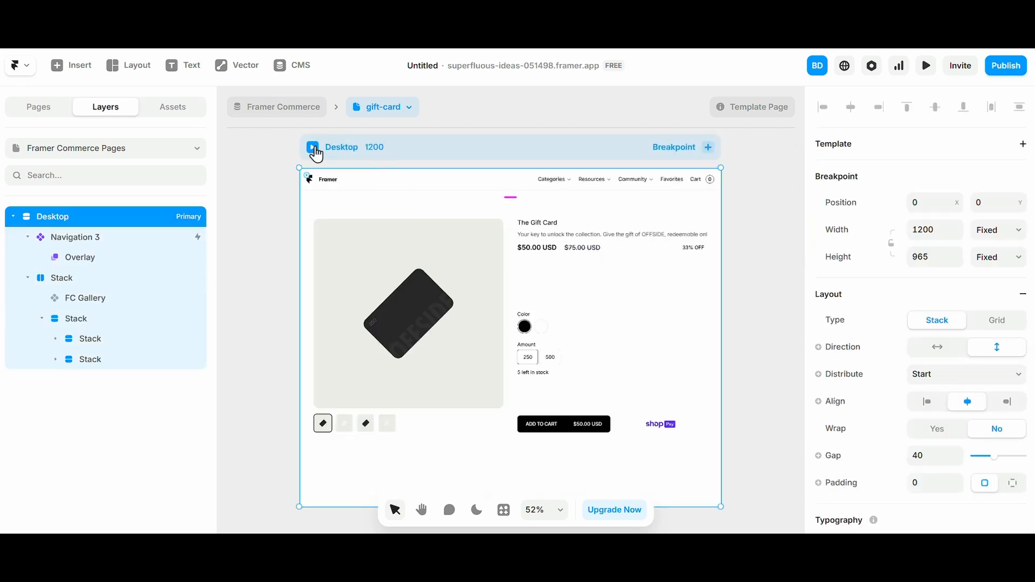
pyautogui.hotkey('ctrl', 'p')
pyautogui.click(880, 127)
pyautogui.click(861, 145)
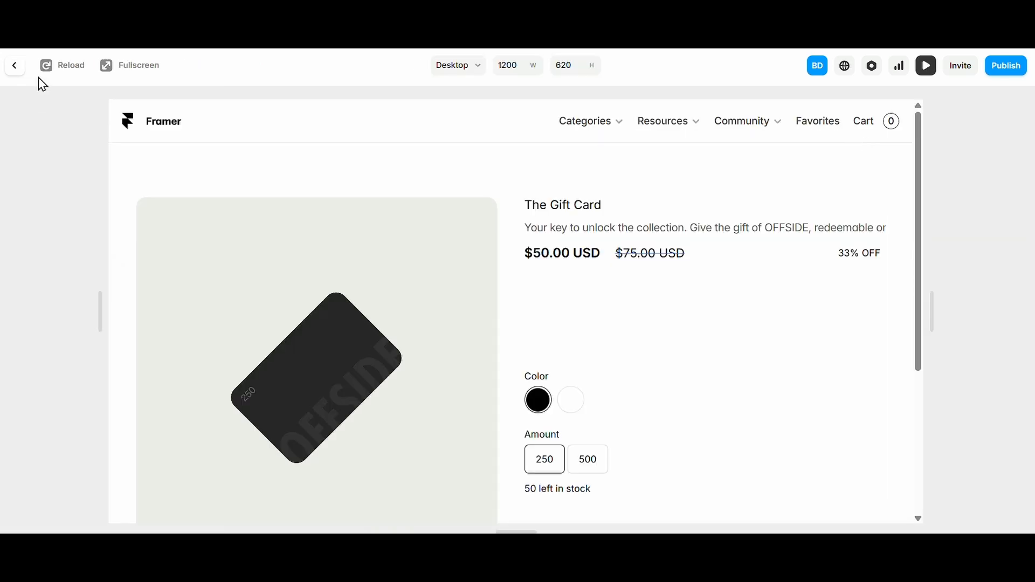
pyautogui.click(13, 67)
pyautogui.click(278, 246)
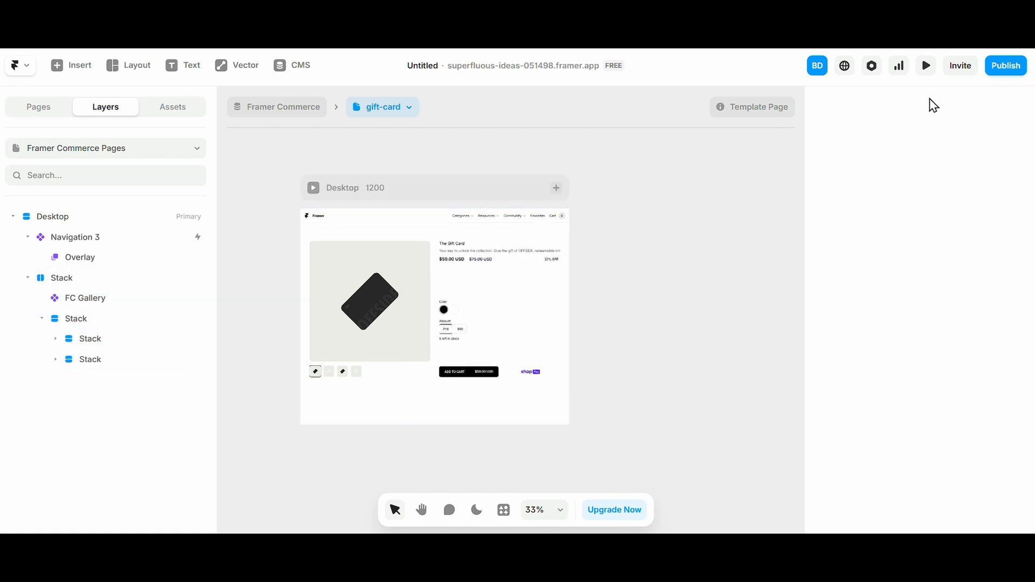
# - Publish the pending site changes and open the live website
pyautogui.click(1006, 66)
pyautogui.click(1013, 193)
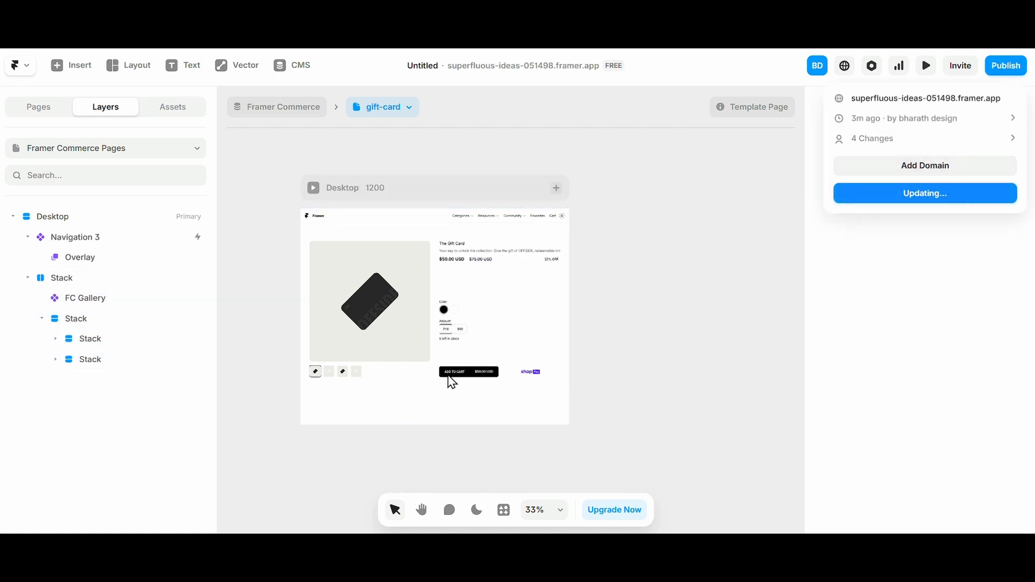
pyautogui.click(581, 470)
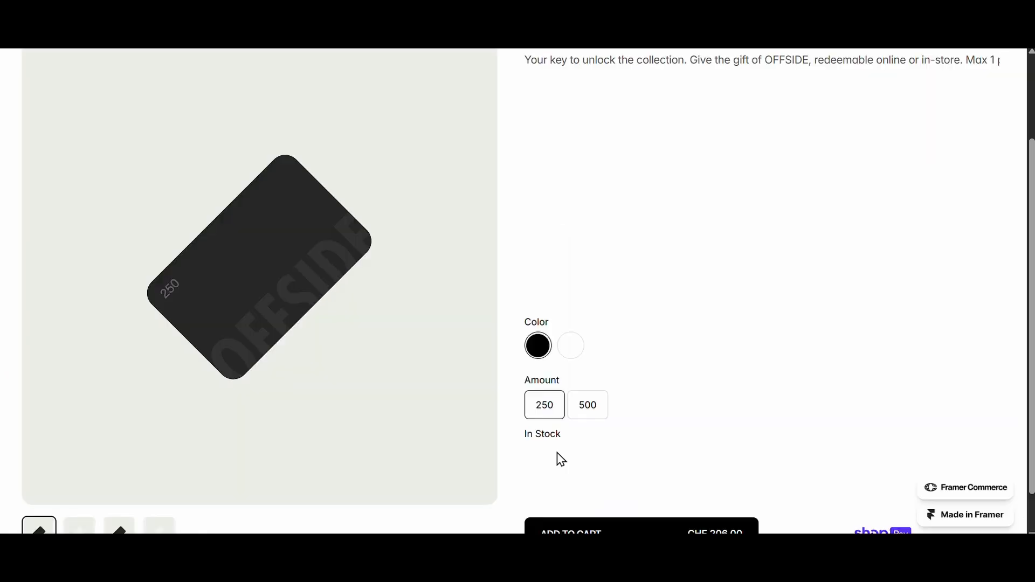
# - On the live gift-card page, try the 500 amount, switch back to 250 and add the black gift card to the cart
pyautogui.click(570, 408)
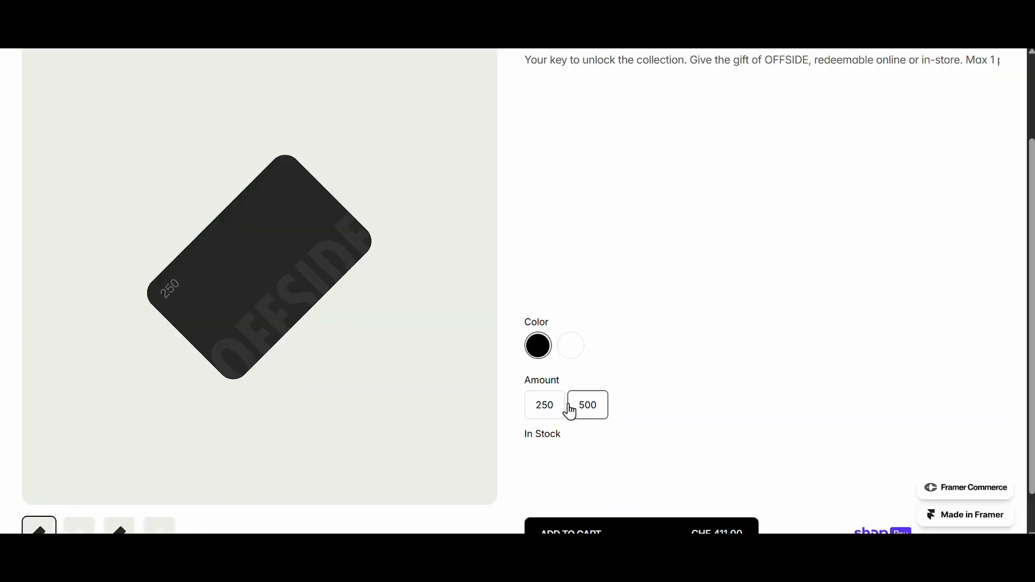
pyautogui.scroll(-1, 629, 479)
pyautogui.click(540, 359)
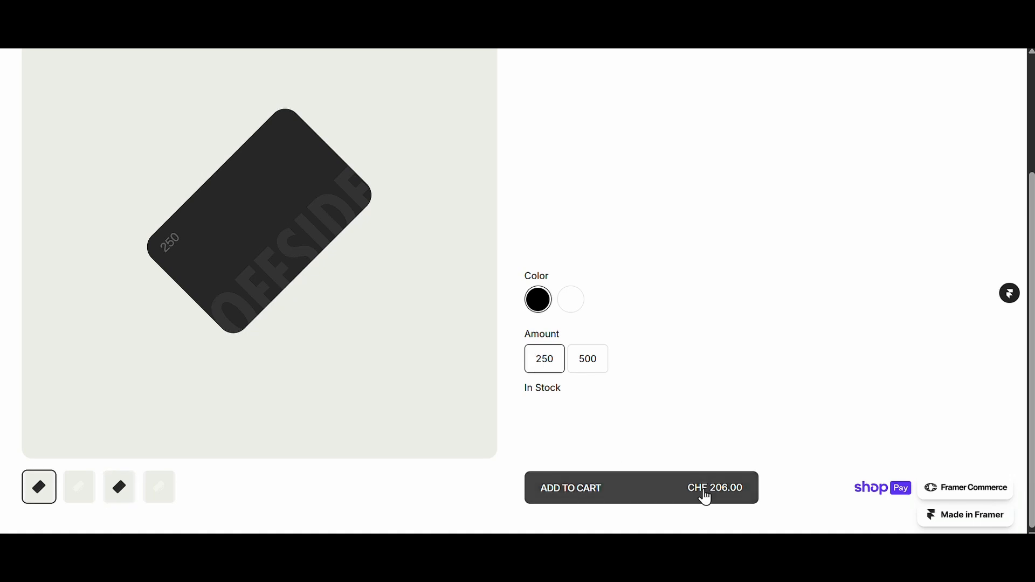
pyautogui.scroll(3, 687, 467)
pyautogui.scroll(-3, 686, 467)
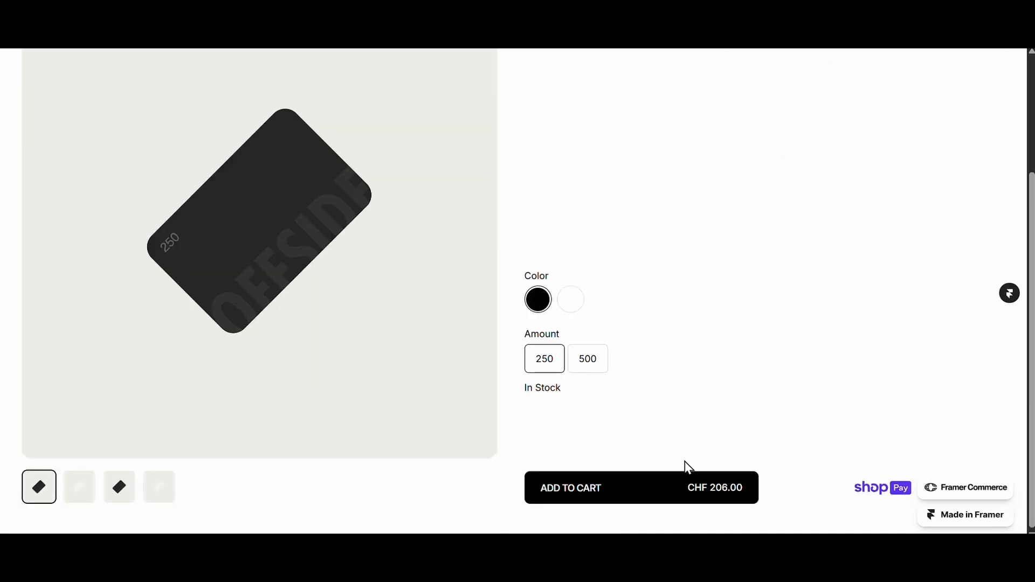
pyautogui.click(686, 493)
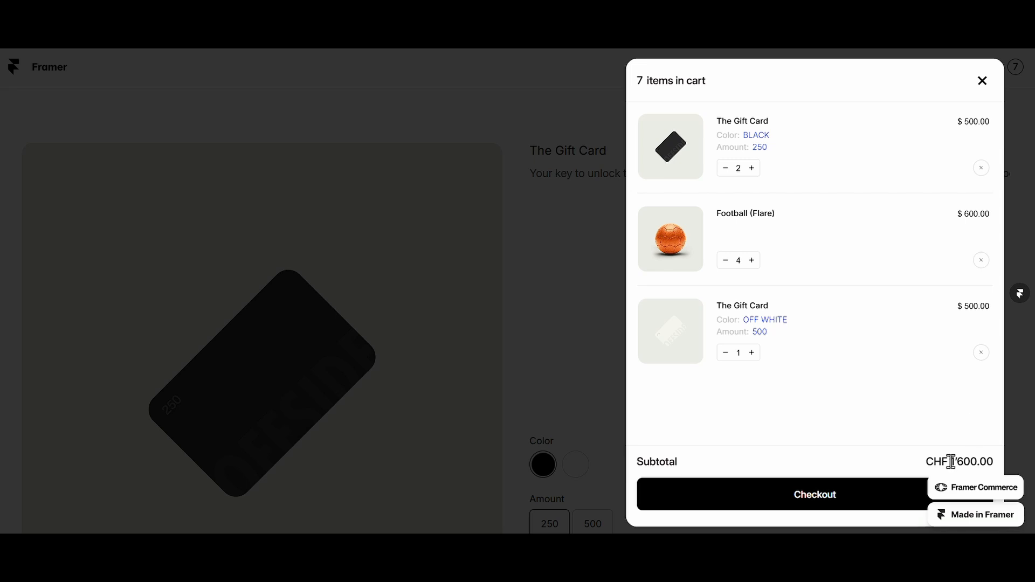
# - Compare the currency of the cart's subtotal and item prices with the Add to Cart price on the product page
pyautogui.tripleClick(930, 457)
pyautogui.click(878, 465)
pyautogui.doubleClick(931, 459)
pyautogui.doubleClick(966, 308)
pyautogui.moveTo(930, 460); pyautogui.dragTo(994, 462)
pyautogui.click(560, 462)
pyautogui.scroll(-3, 561, 461)
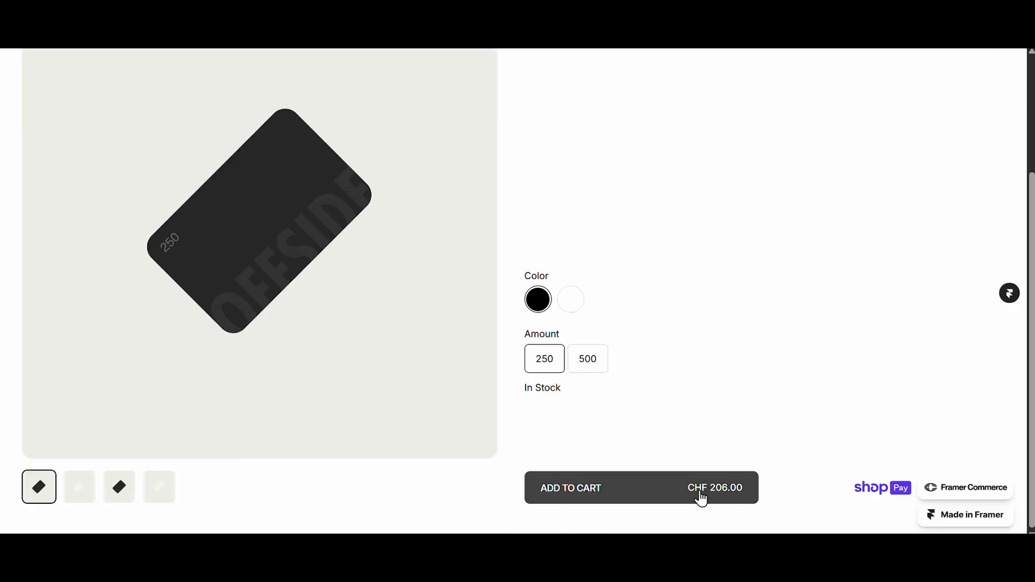
pyautogui.scroll(3, 531, 427)
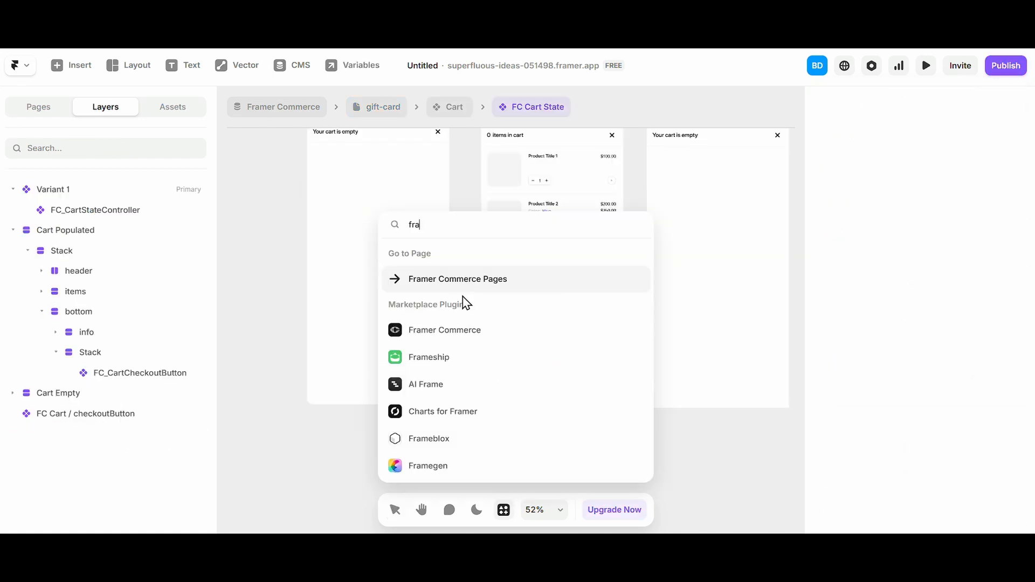
# - Insert the Market Dropdown from the Framer Commerce plugin's Global components into the FC Cart State canvas
pyautogui.click(470, 333)
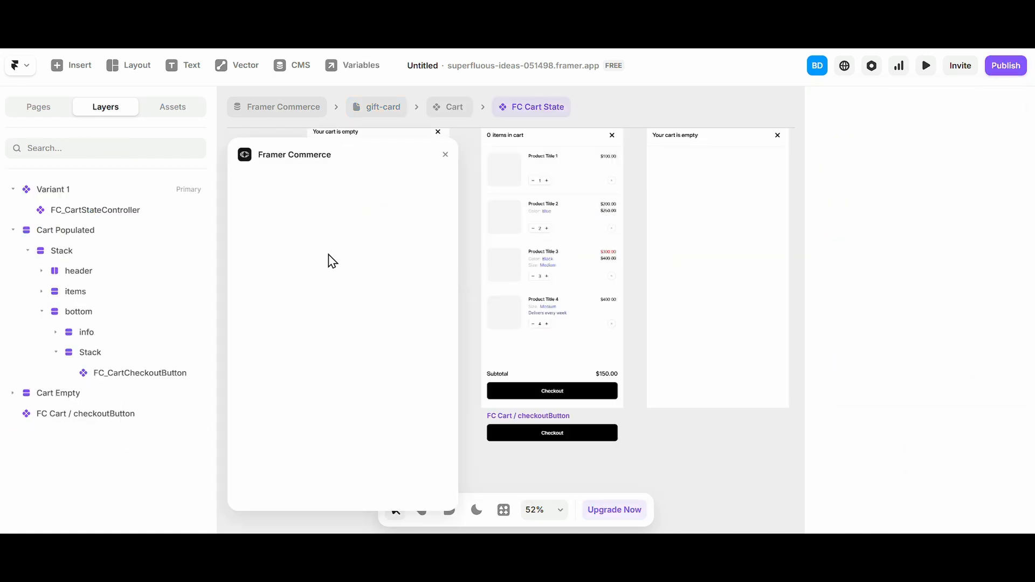
pyautogui.click(324, 360)
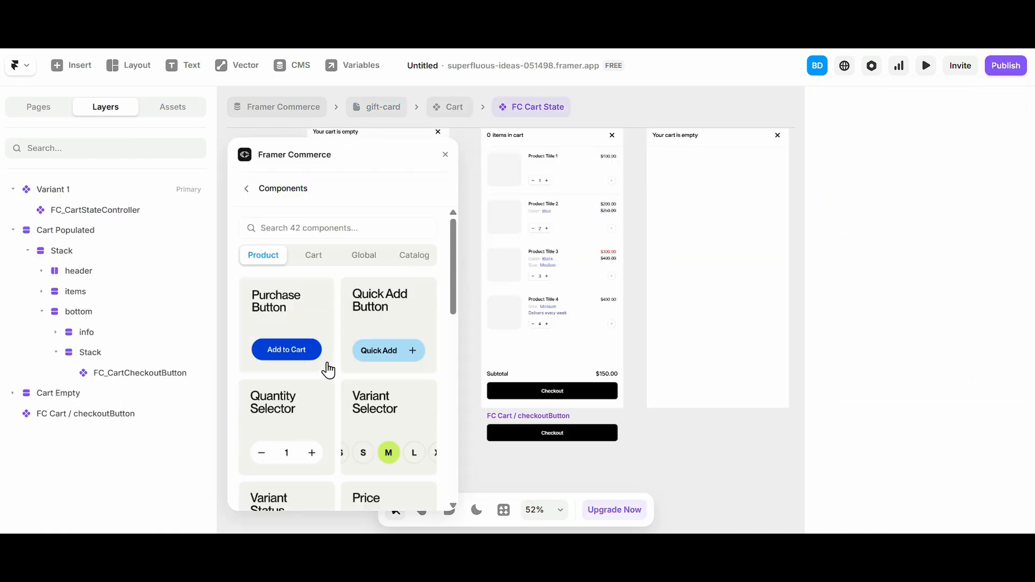
pyautogui.click(347, 264)
pyautogui.scroll(-2, 323, 393)
pyautogui.scroll(2, 289, 319)
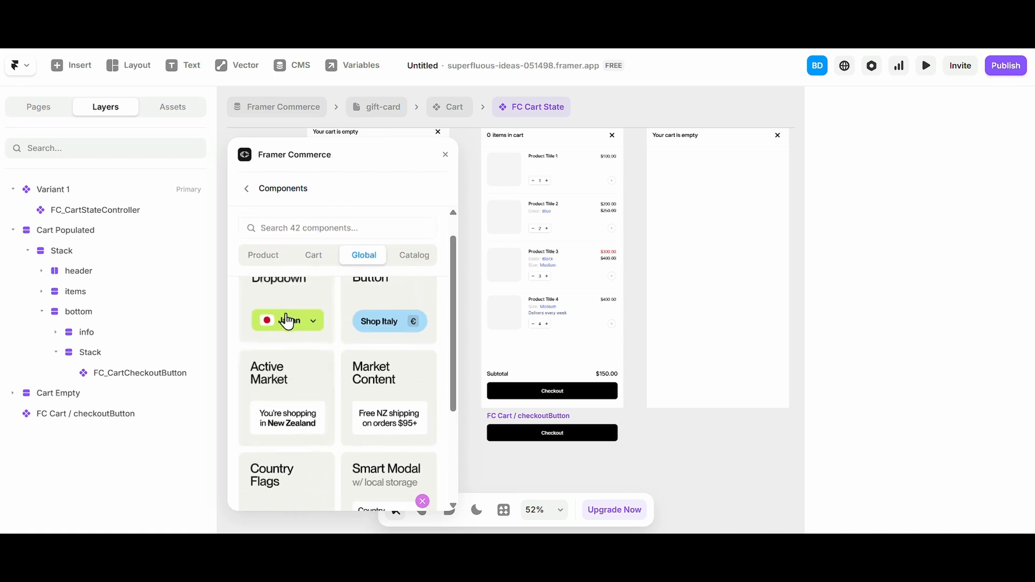
pyautogui.click(283, 320)
pyautogui.click(350, 463)
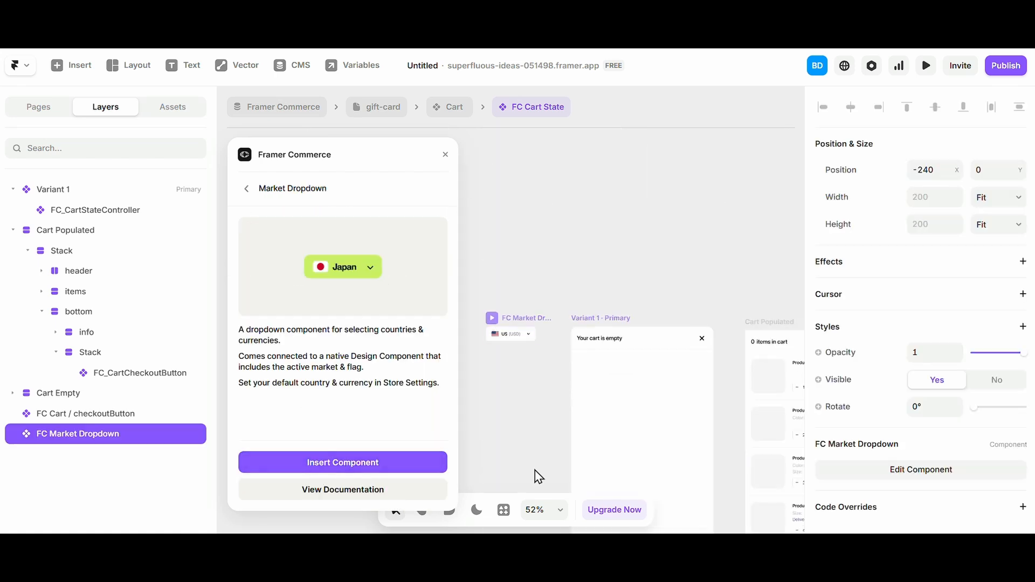
# - Move the FC Market Dropdown clear of the cart variants, close the plugin and cut the dropdown from the canvas
pyautogui.scroll(-3, 557, 238)
pyautogui.moveTo(557, 237); pyautogui.dragTo(703, 424)
pyautogui.click(486, 222)
pyautogui.moveTo(537, 275); pyautogui.dragTo(548, 201)
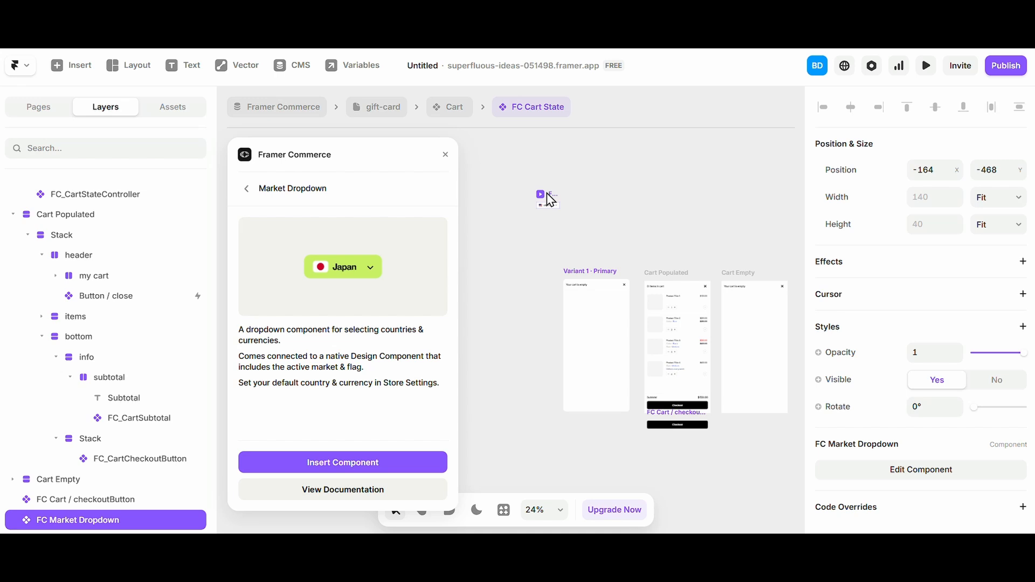
pyautogui.click(445, 154)
pyautogui.press('Delete')
# - Open the gift-card page's Navigation 3 component and paste the FC Market Dropdown into its desktop Links stack
pyautogui.click(454, 110)
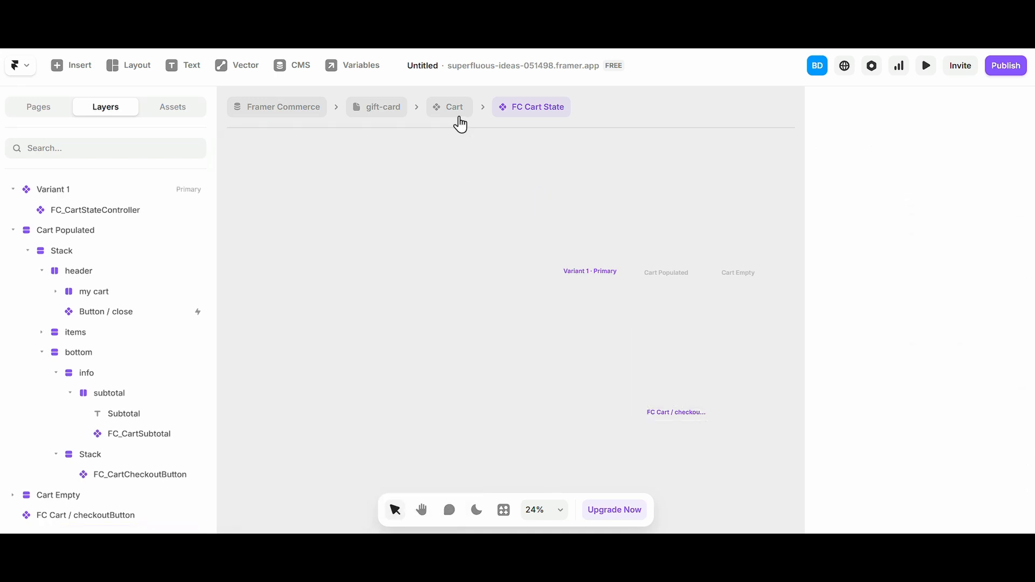
pyautogui.click(382, 112)
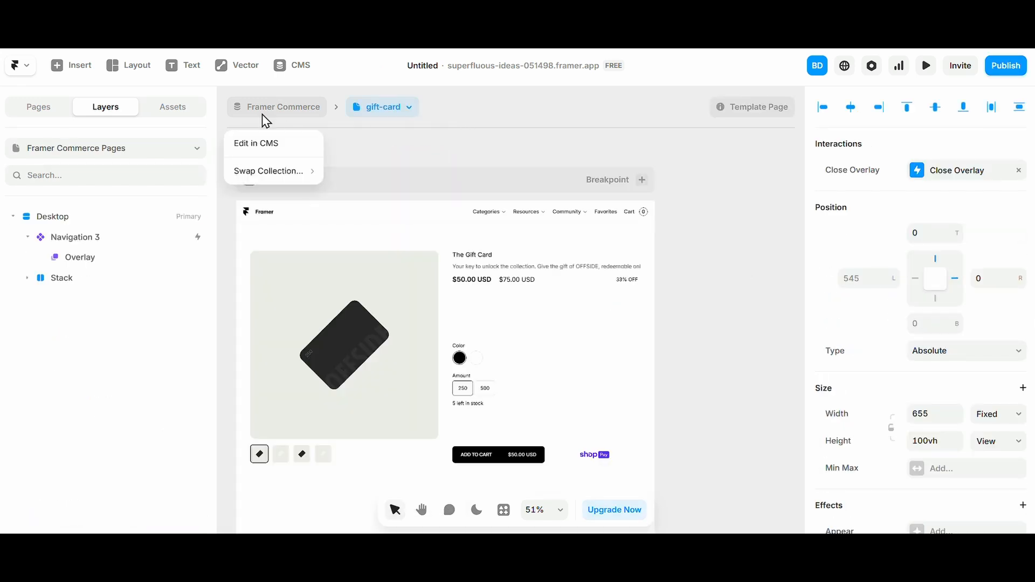
pyautogui.doubleClick(433, 214)
pyautogui.moveTo(567, 308); pyautogui.dragTo(580, 321)
pyautogui.click(608, 329)
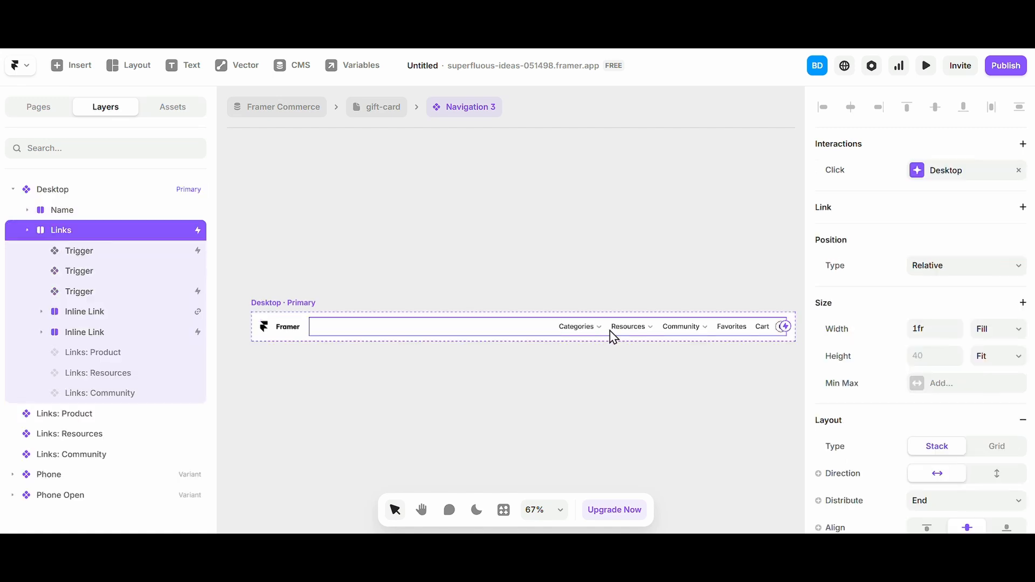
pyautogui.hotkey('ctrl', 'v')
# - Reorder the FC Market Dropdown within the Links stack so it sits between Favorites and Cart
pyautogui.scroll(5, 711, 376)
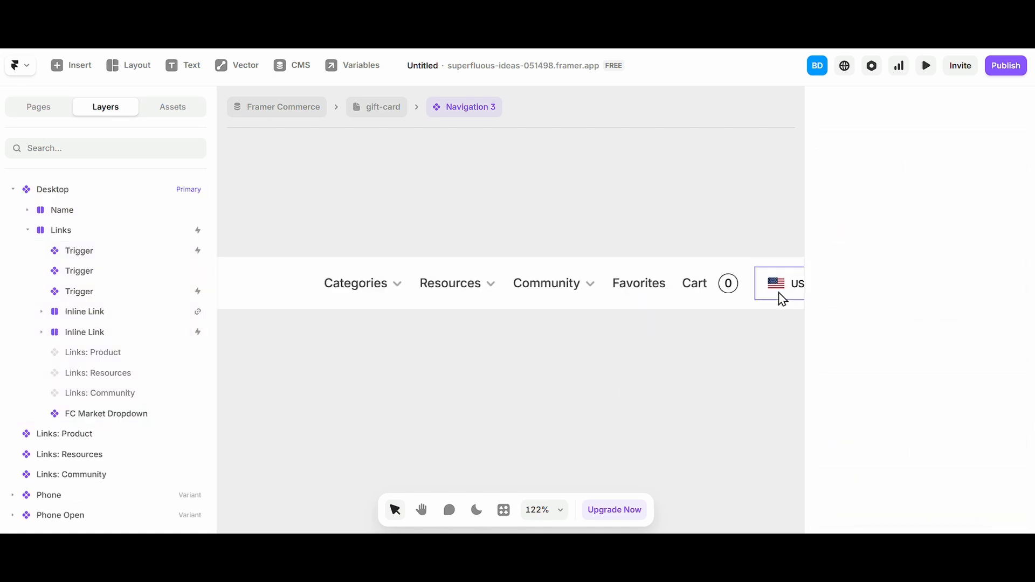
pyautogui.press('Left')
pyautogui.press('Left')
pyautogui.press('Left')
pyautogui.press('Left')
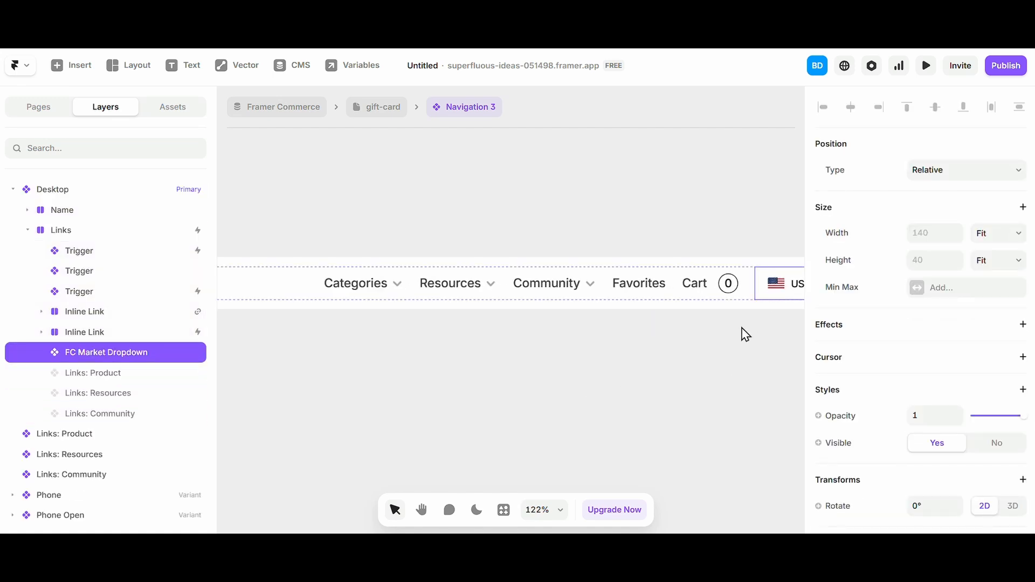
pyautogui.click(743, 338)
pyautogui.scroll(-5, 716, 365)
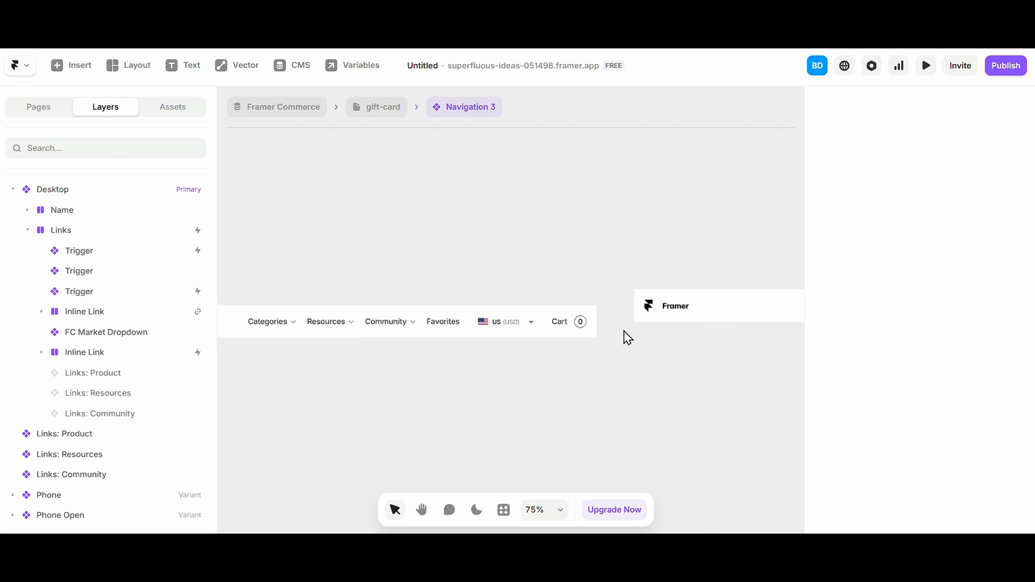
# - Delete the Resources and Community triggers from the desktop navigation's Links stack
pyautogui.click(401, 322)
pyautogui.keyDown('shift'); pyautogui.click(322, 326); pyautogui.keyUp('shift')
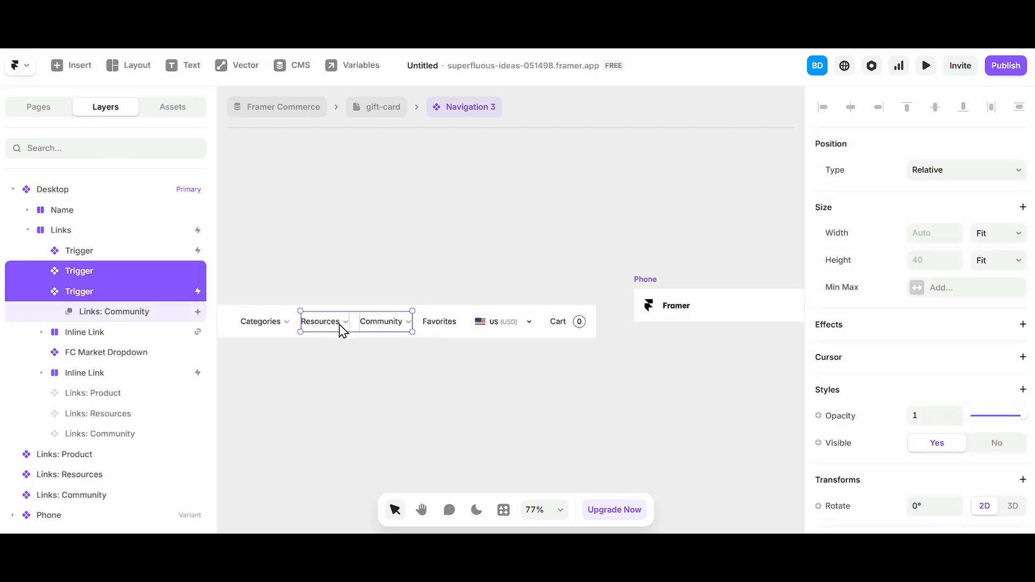
pyautogui.press('Delete')
pyautogui.click(510, 322)
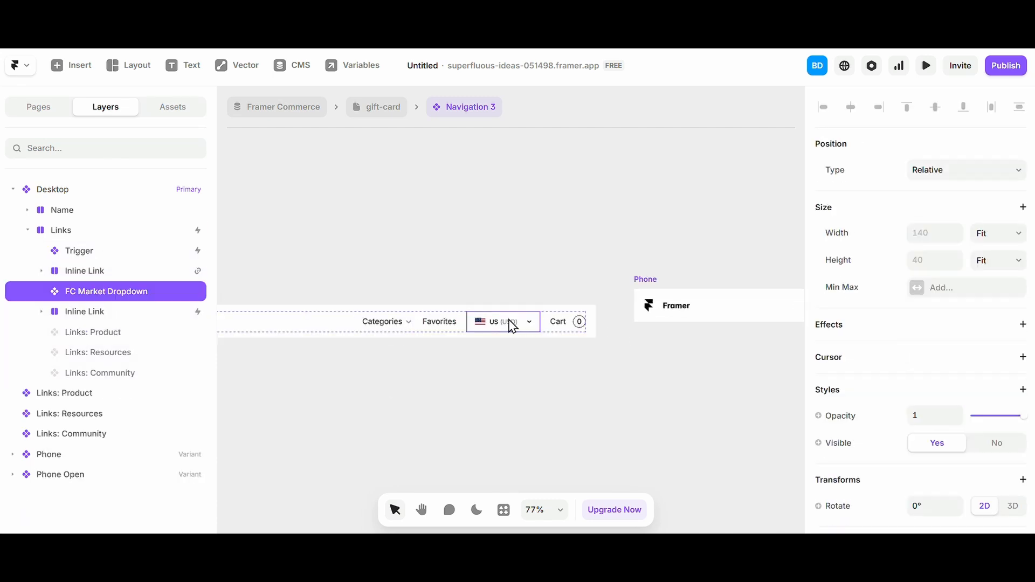
pyautogui.click(513, 416)
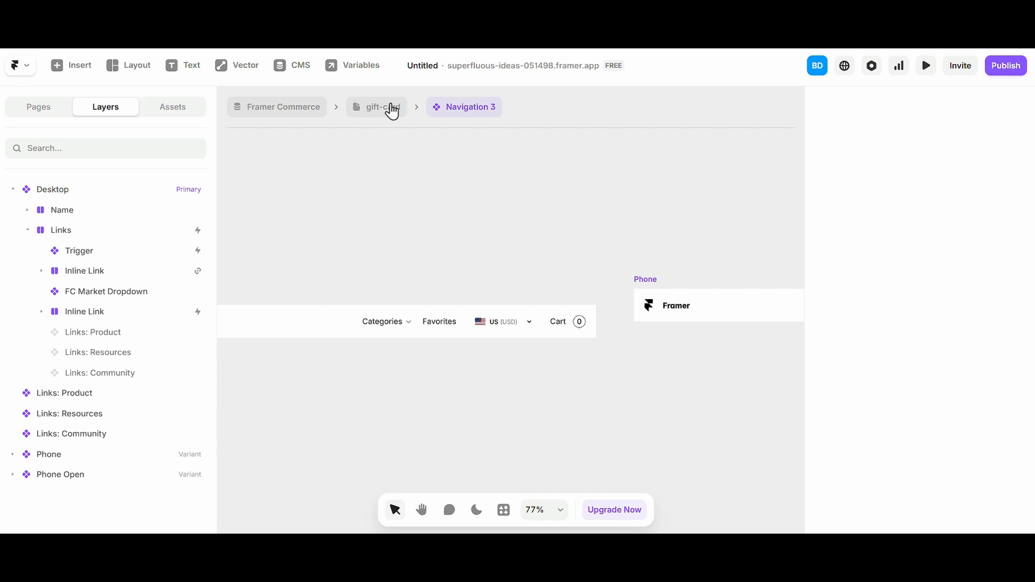
# - Return to the gift-card page, publish the navigation update and open the live website
pyautogui.click(392, 110)
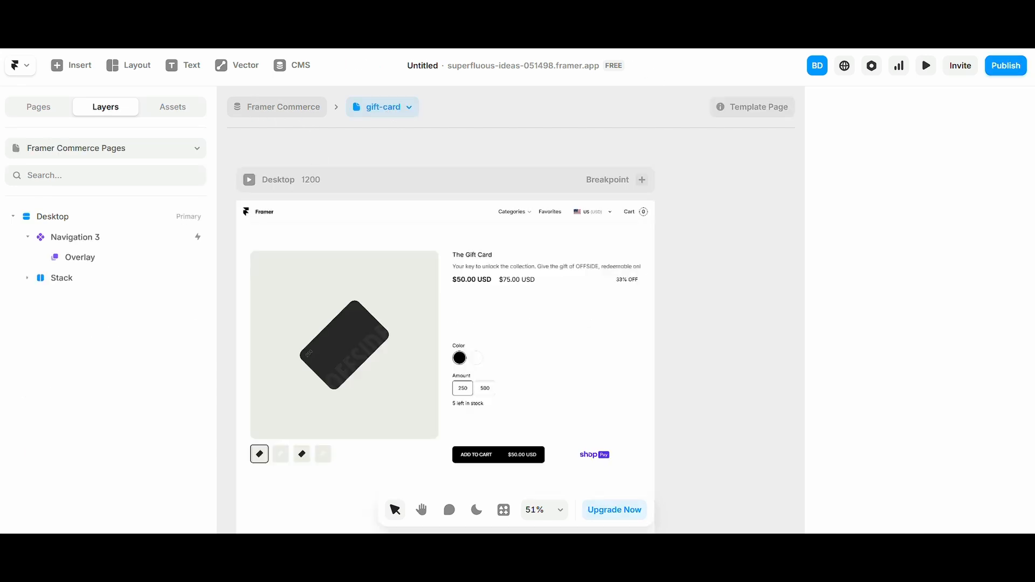
pyautogui.click(1002, 67)
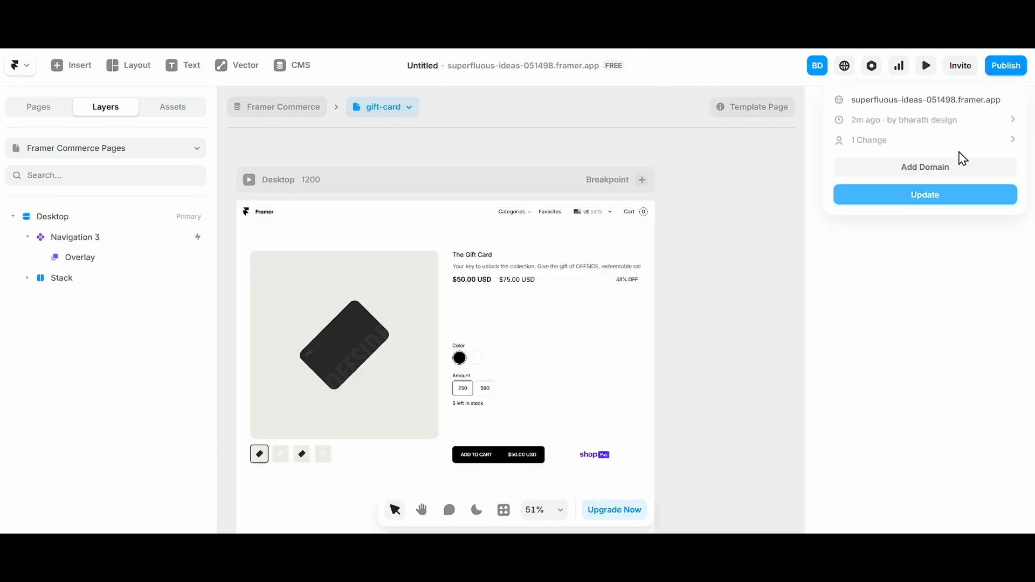
pyautogui.click(942, 199)
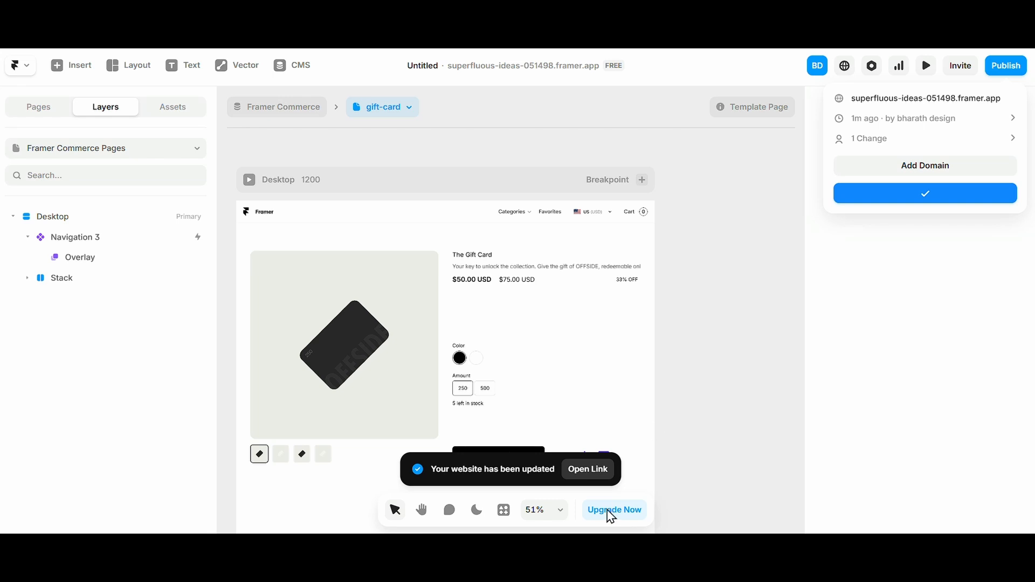
pyautogui.click(597, 469)
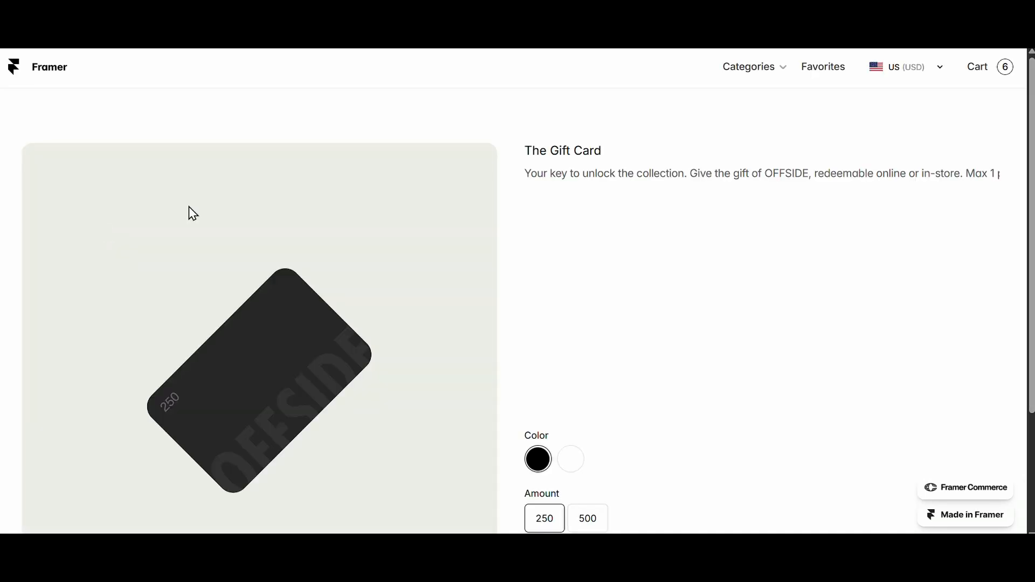
# - On the live page, switch the market to Germany (EUR) and compare the Add to Cart price before and after
pyautogui.scroll(-3, 646, 334)
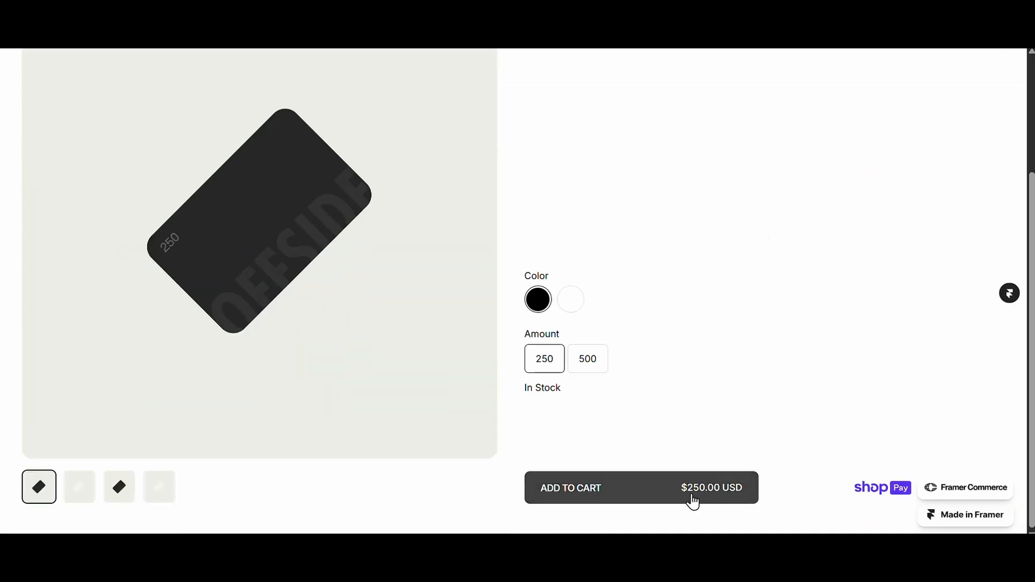
pyautogui.scroll(3, 693, 501)
pyautogui.click(934, 67)
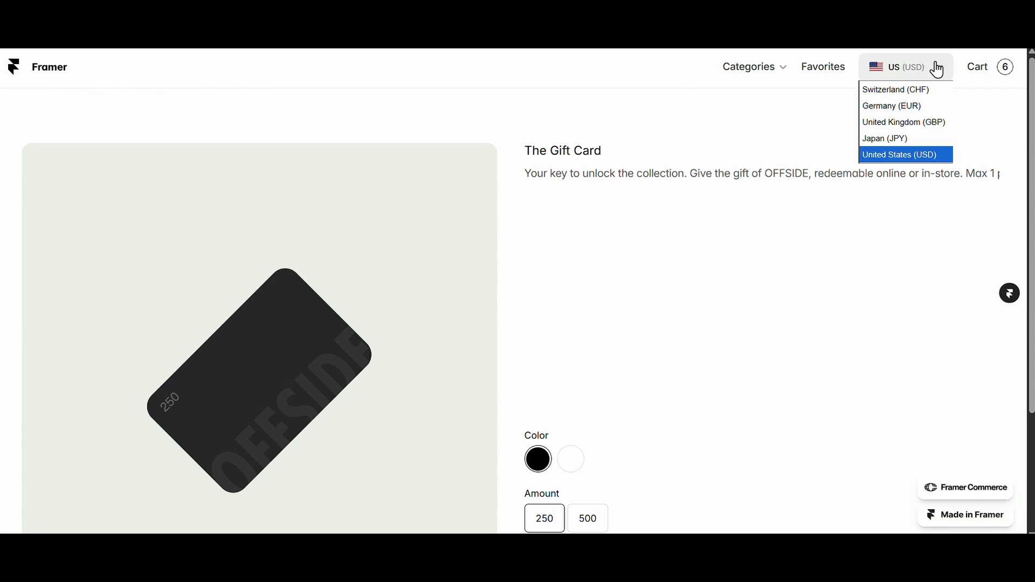
pyautogui.click(920, 107)
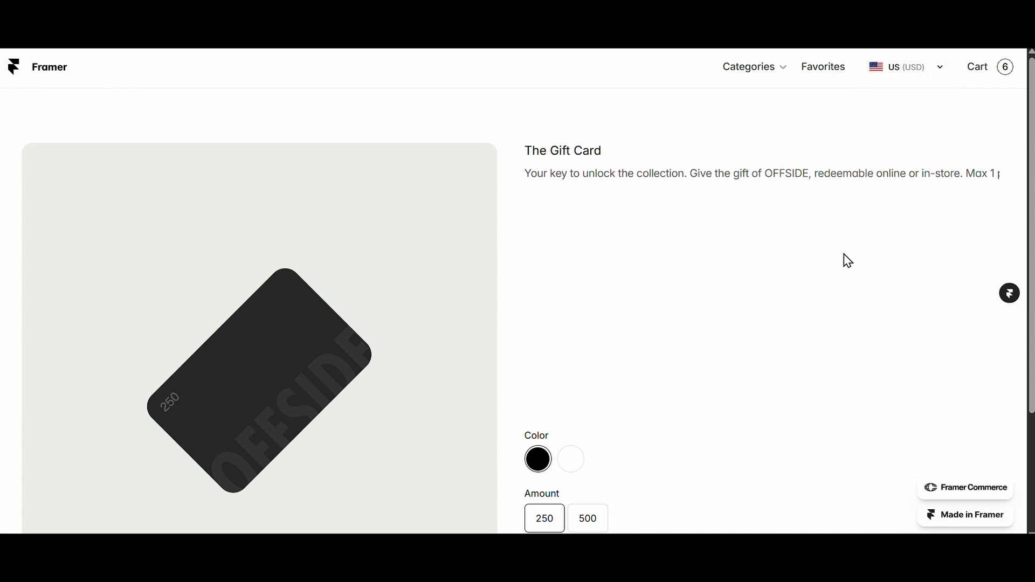
pyautogui.scroll(-3, 695, 455)
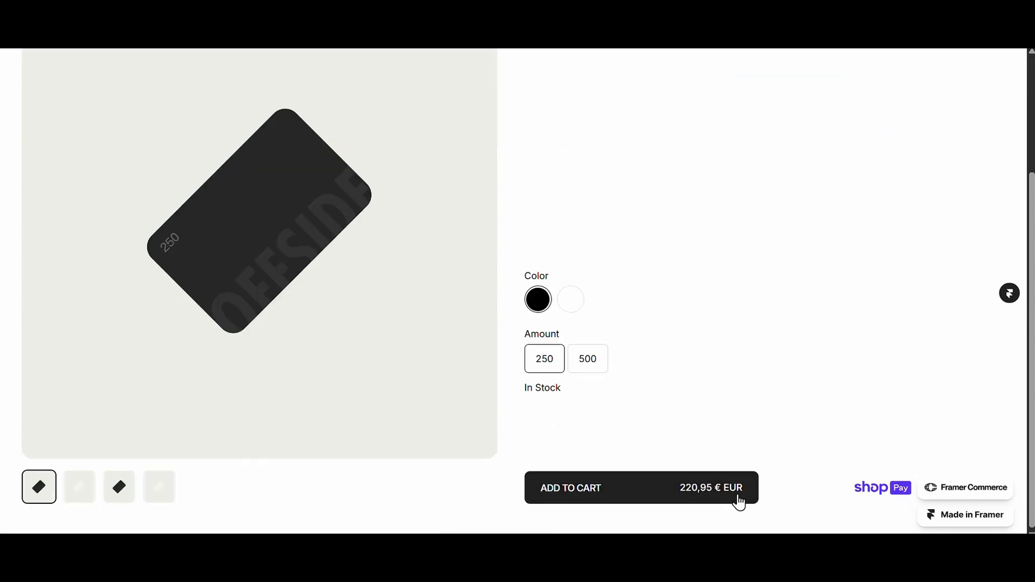
pyautogui.scroll(3, 727, 485)
# - Open the cart on the live page to check its item prices and subtotal in euros, and close it
pyautogui.click(1001, 66)
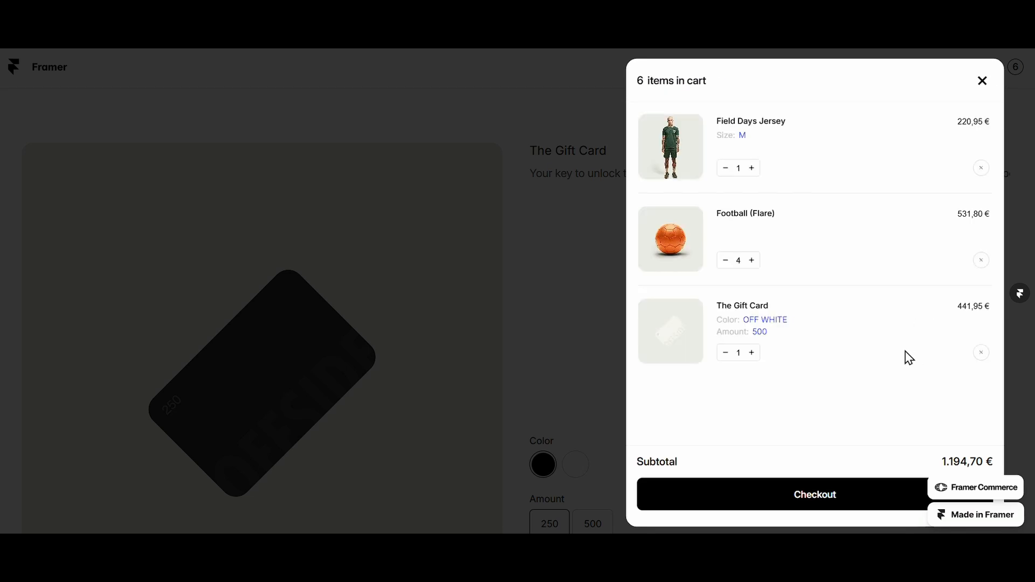
pyautogui.click(982, 82)
# - Switch the live page's market to Switzerland (CHF), check the 250 gift card's price, and set the market back to Germany (EUR)
pyautogui.click(941, 68)
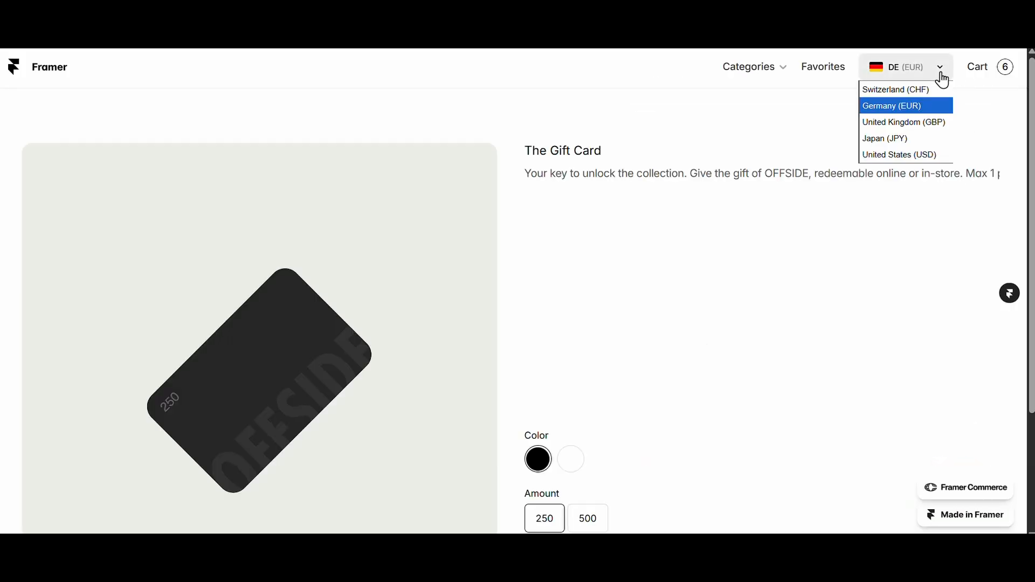
pyautogui.click(911, 90)
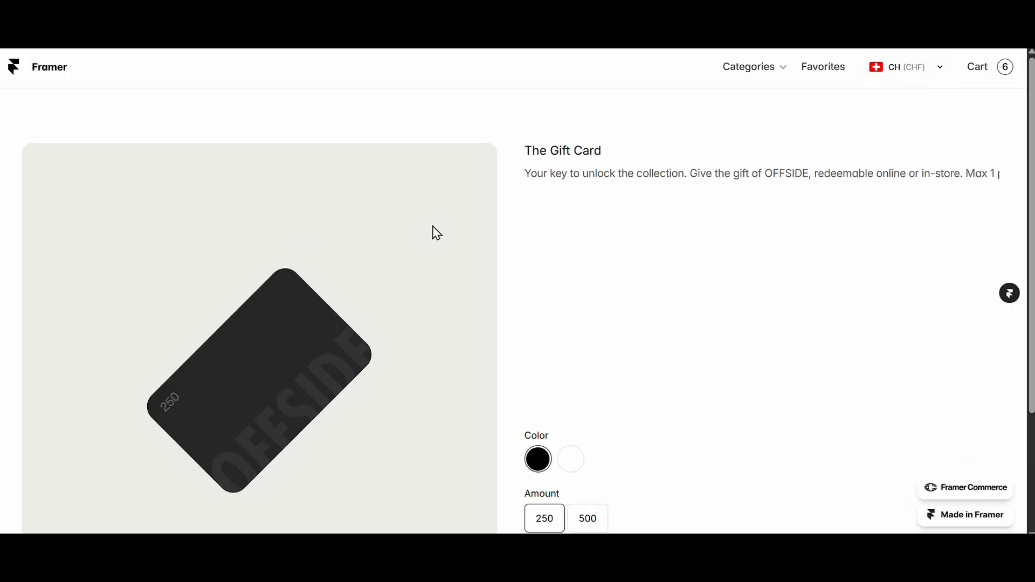
pyautogui.scroll(-3, 603, 462)
pyautogui.click(606, 365)
pyautogui.click(555, 362)
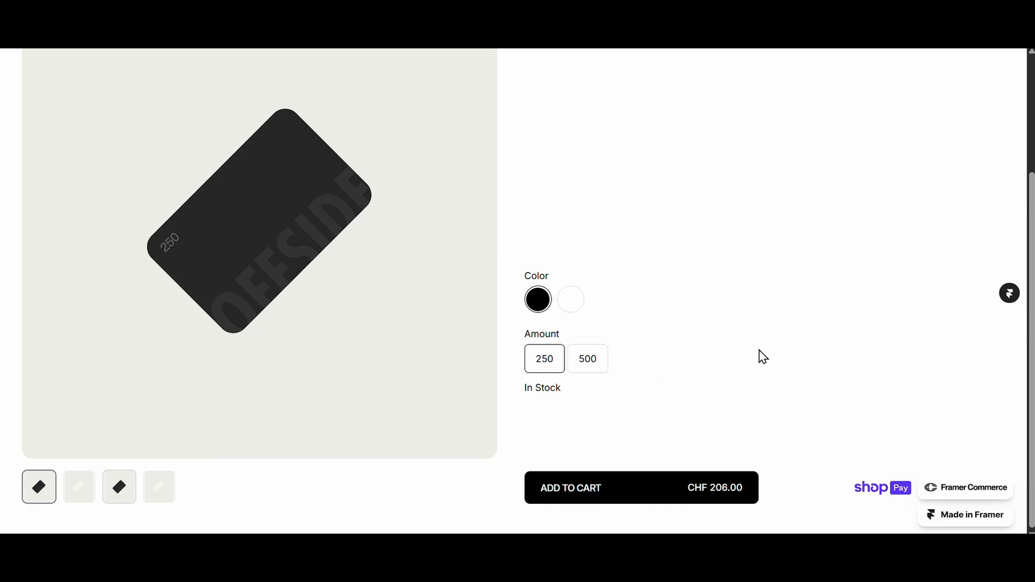
pyautogui.scroll(3, 771, 345)
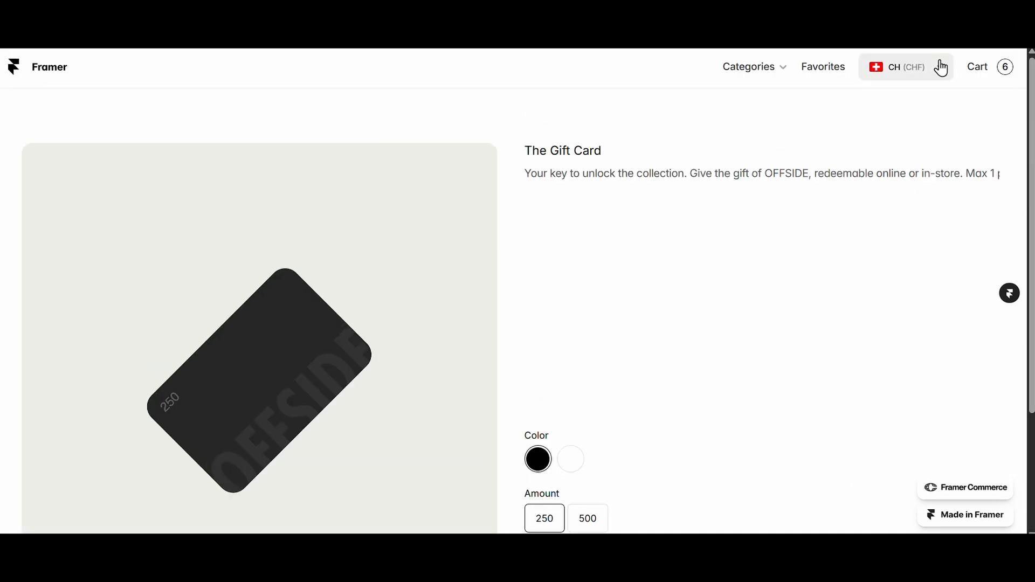
pyautogui.click(941, 68)
pyautogui.click(939, 84)
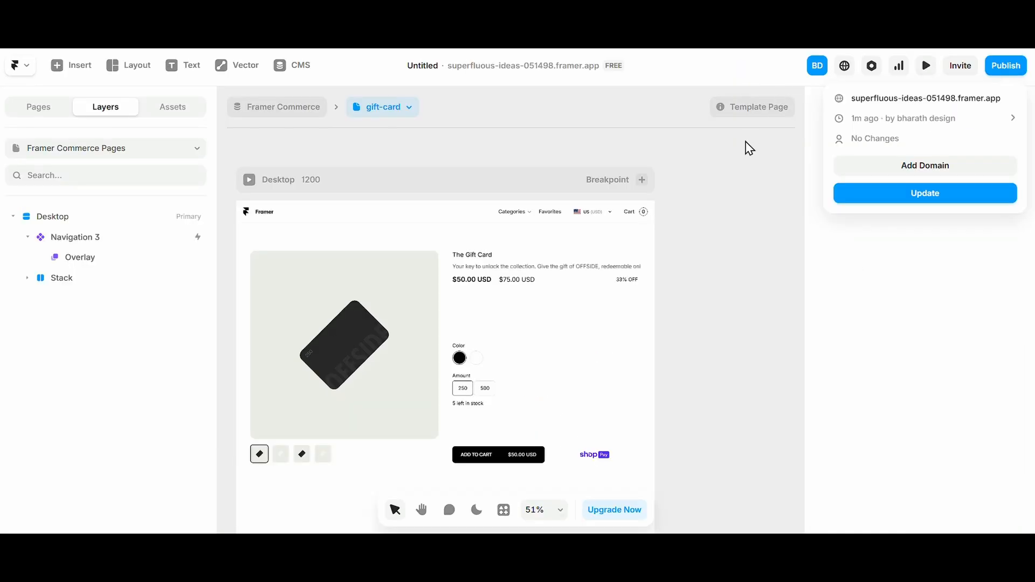
# - Return to the Framer editor and inspect the Navigation 3 component on the gift-card page
pyautogui.click(747, 149)
pyautogui.click(483, 238)
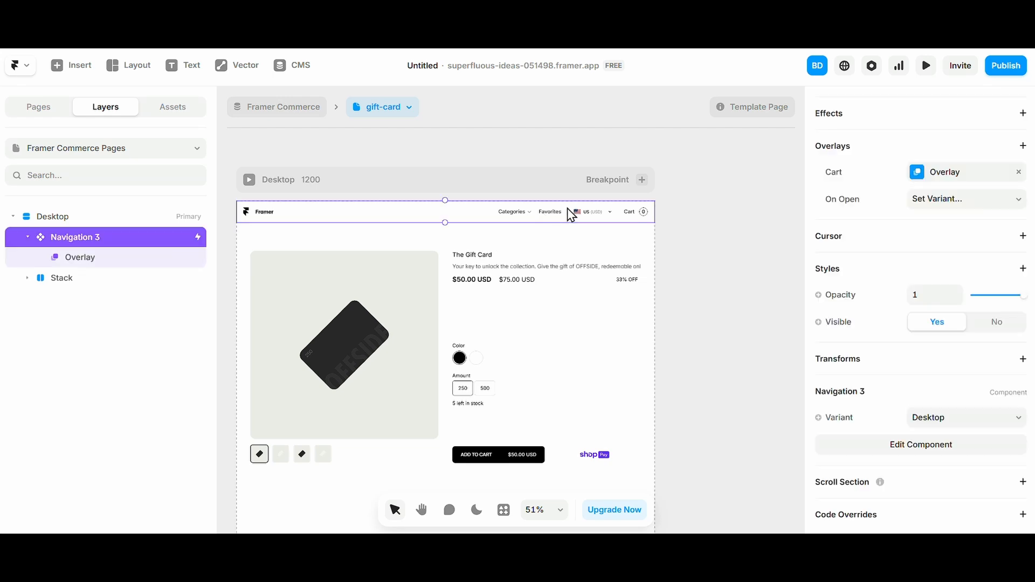
pyautogui.scroll(3, 572, 215)
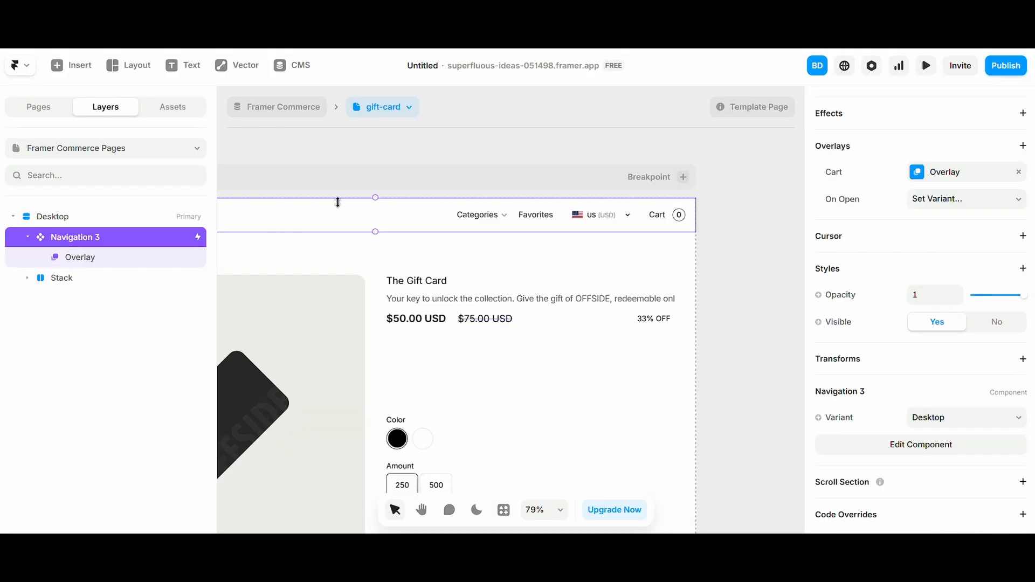
pyautogui.click(433, 148)
pyautogui.scroll(-5, 433, 148)
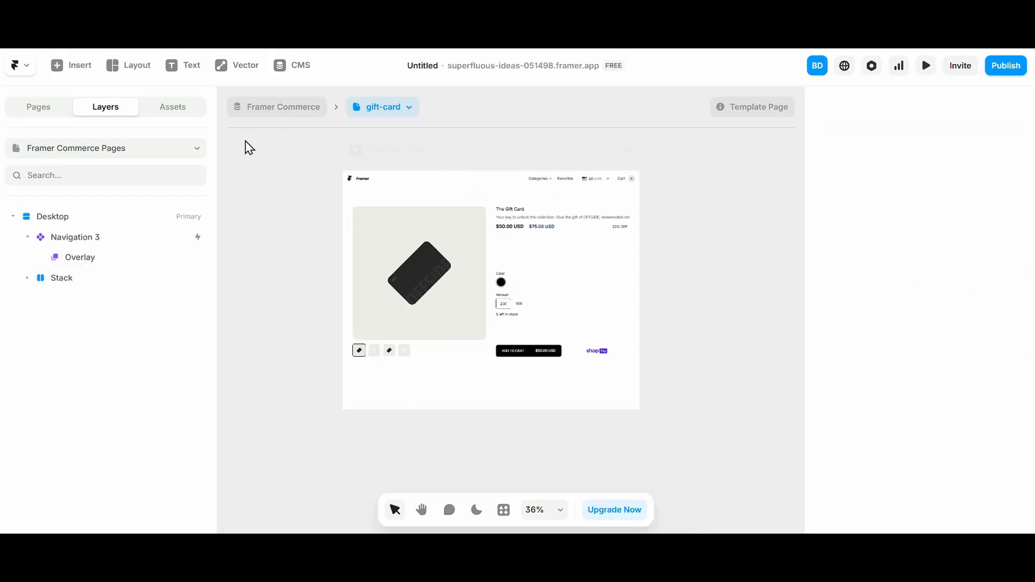
# - Return to the live page, add the black 250 gift card to the cart and close the cart overlay
pyautogui.click(23, 110)
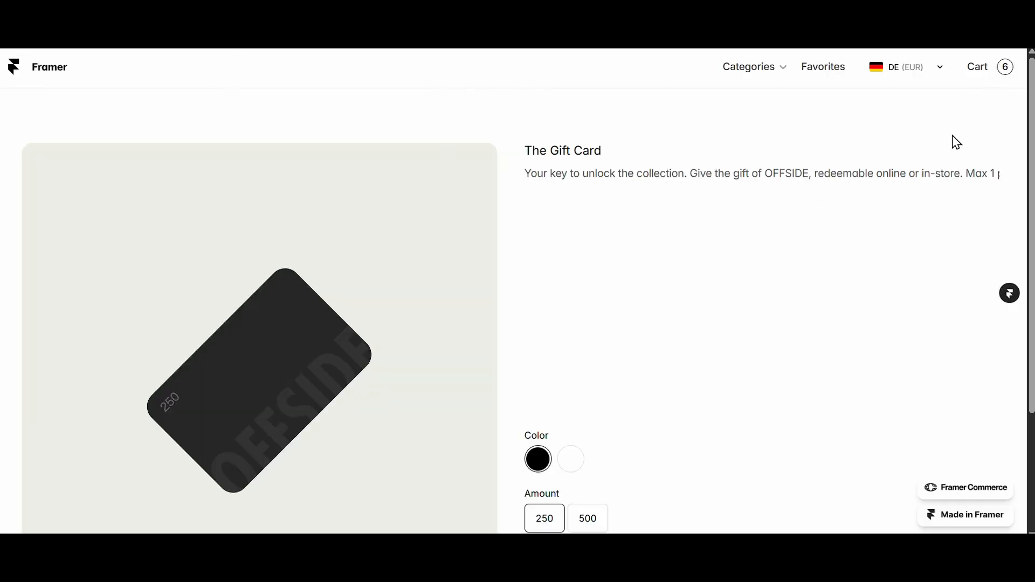
pyautogui.scroll(-3, 639, 488)
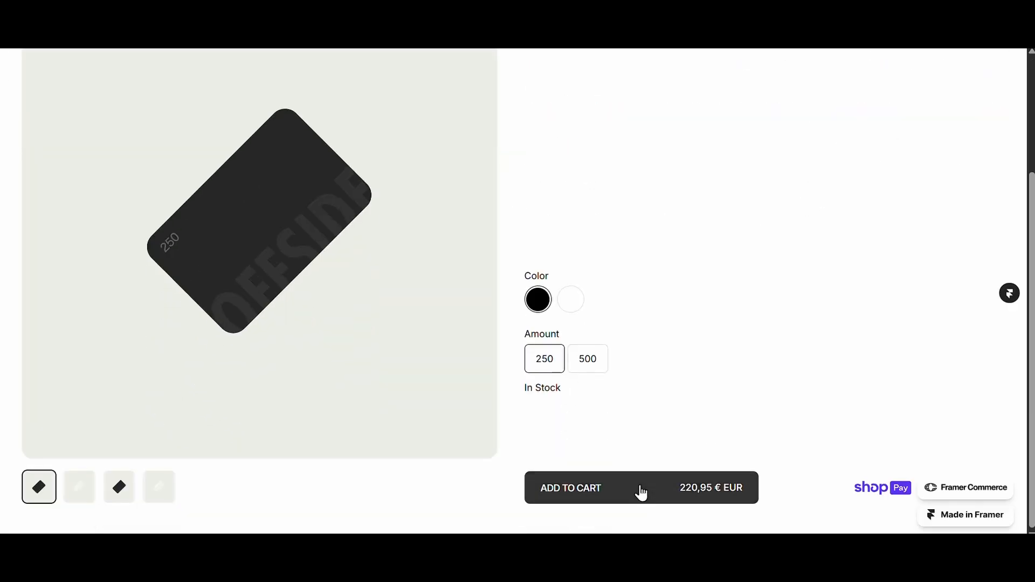
pyautogui.click(649, 484)
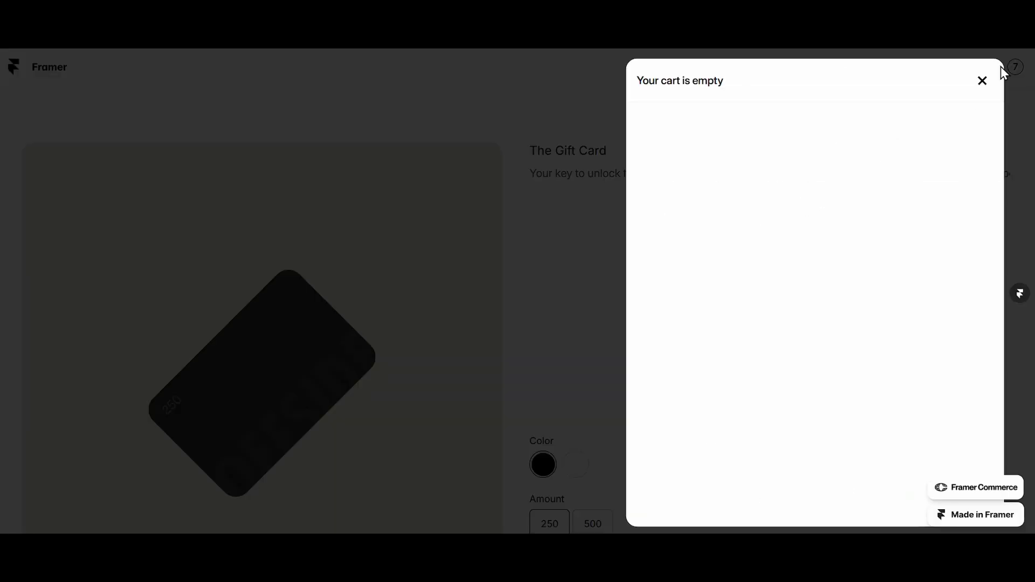
pyautogui.click(983, 81)
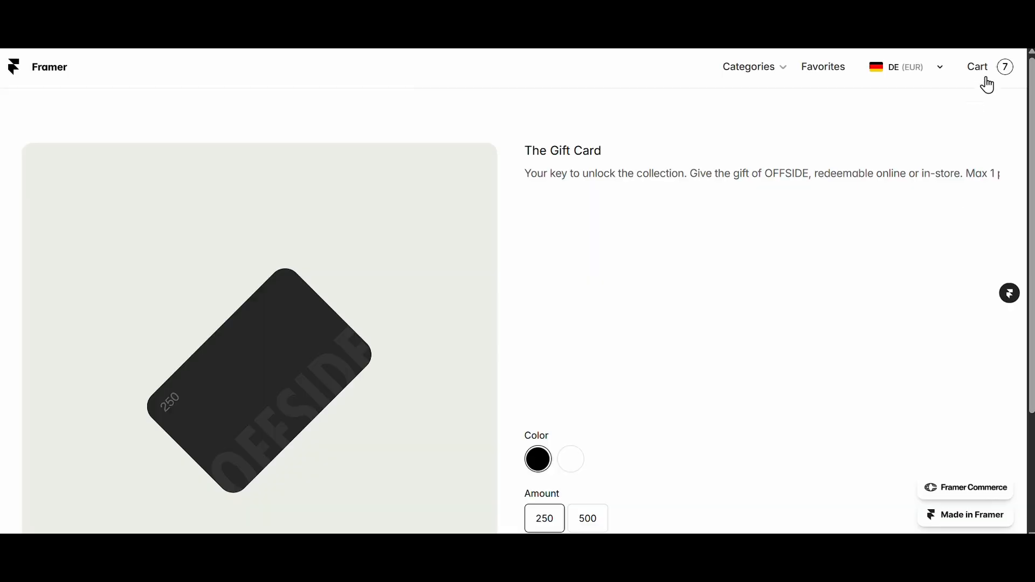
pyautogui.scroll(-3, 620, 486)
pyautogui.scroll(3, 649, 497)
pyautogui.scroll(-3, 607, 429)
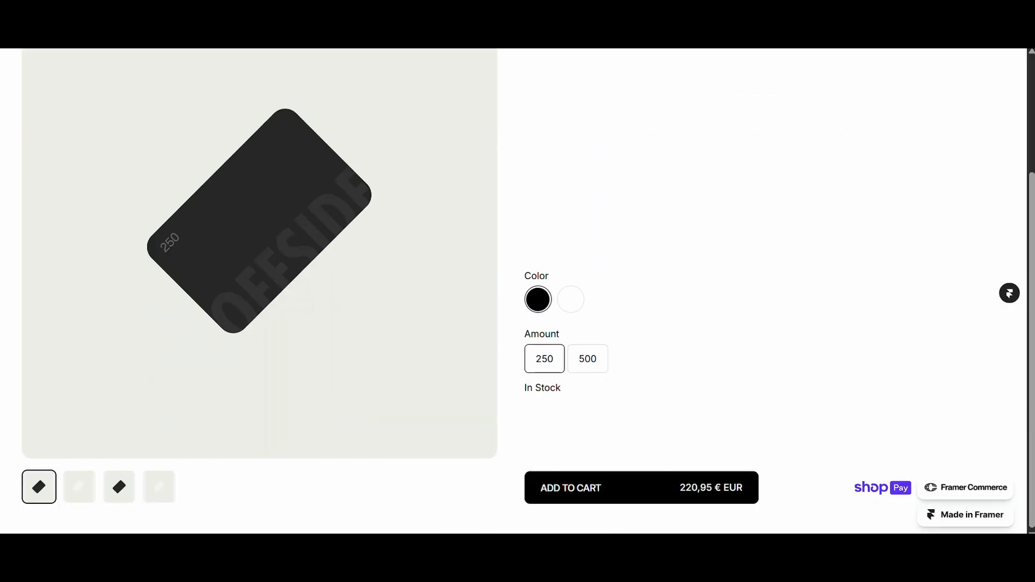
# - Back in the editor, open the FC Purchase Button component, examine its Trigger Cart setting, and return to the gift-card page
pyautogui.click(12, 11)
pyautogui.click(65, 11)
pyautogui.click(521, 348)
pyautogui.doubleClick(524, 352)
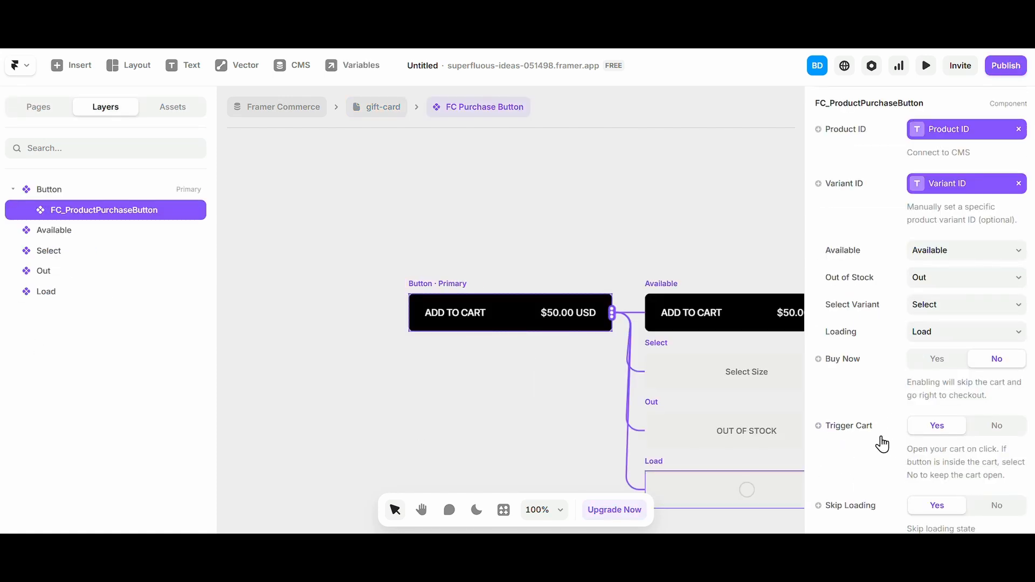
pyautogui.scroll(-2, 954, 461)
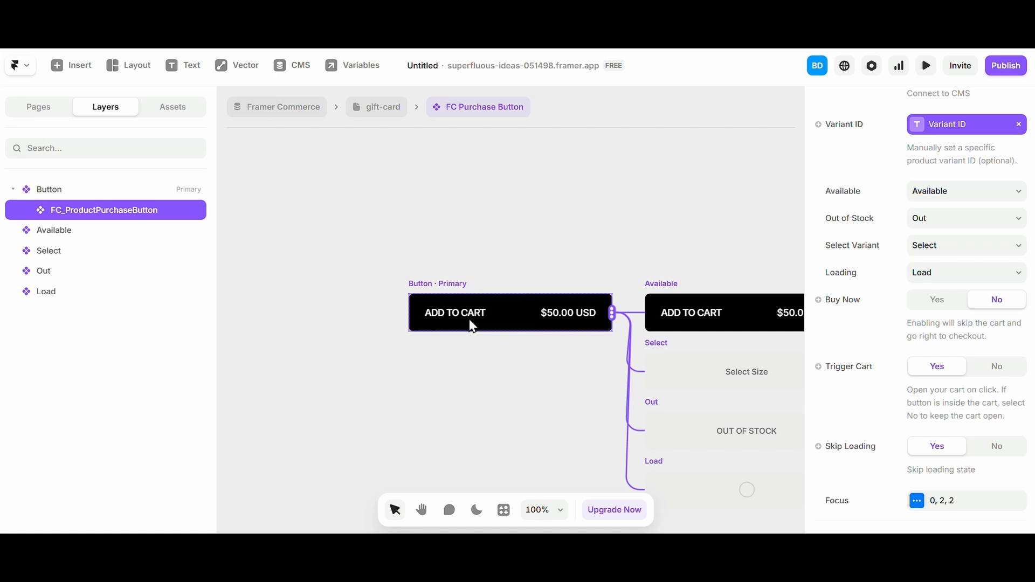
pyautogui.press('Escape')
pyautogui.click(389, 107)
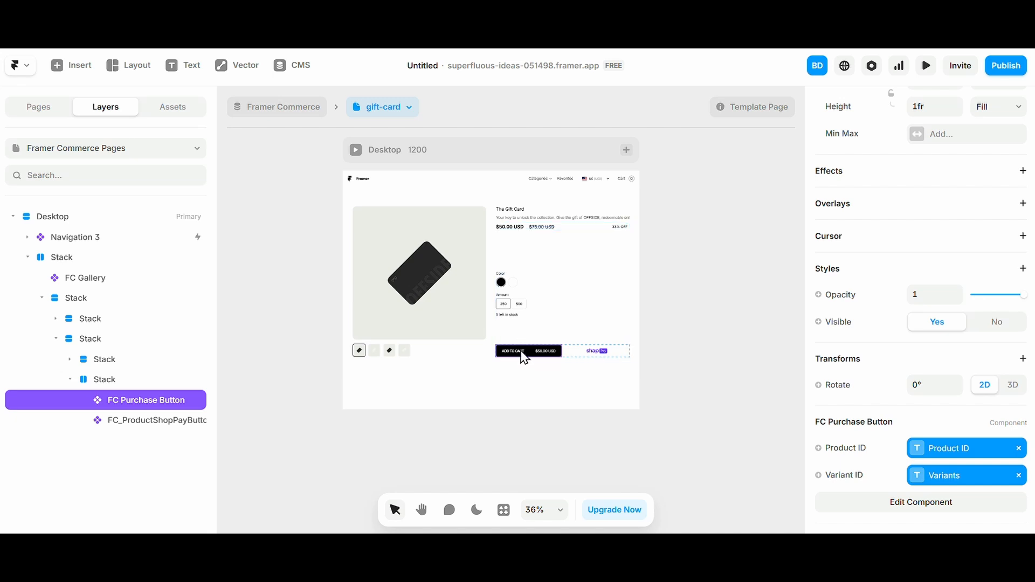
# - Open the Navigation 3 component and examine the click event on the Inline Link that holds the Cart text and icon
pyautogui.doubleClick(515, 189)
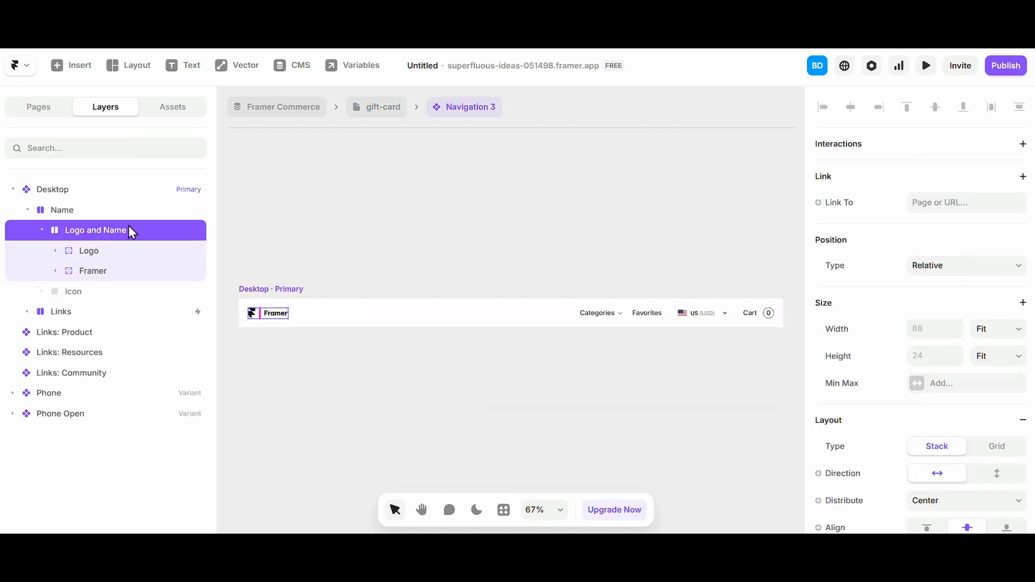
pyautogui.click(35, 231)
pyautogui.click(103, 273)
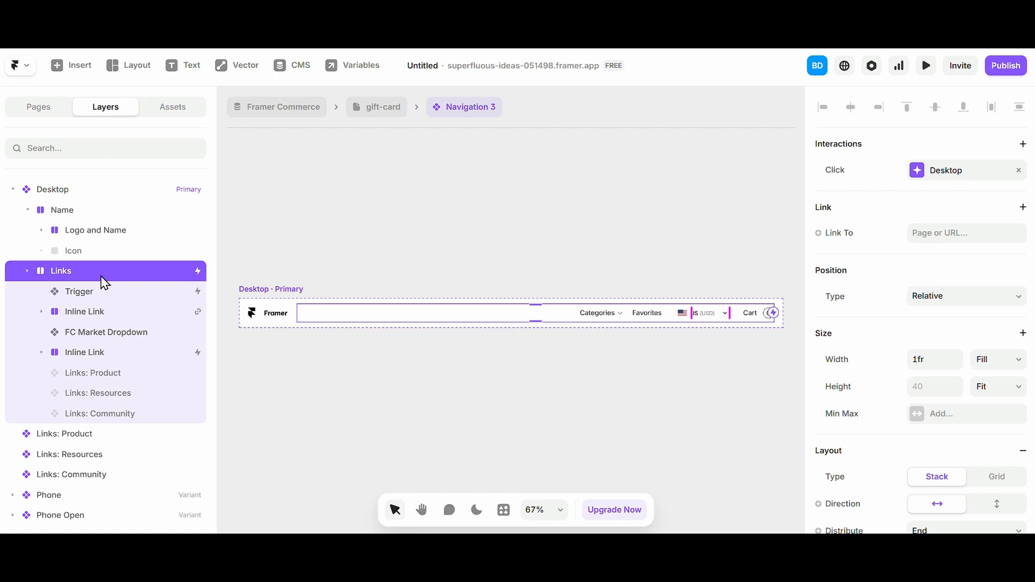
pyautogui.click(549, 194)
pyautogui.click(745, 313)
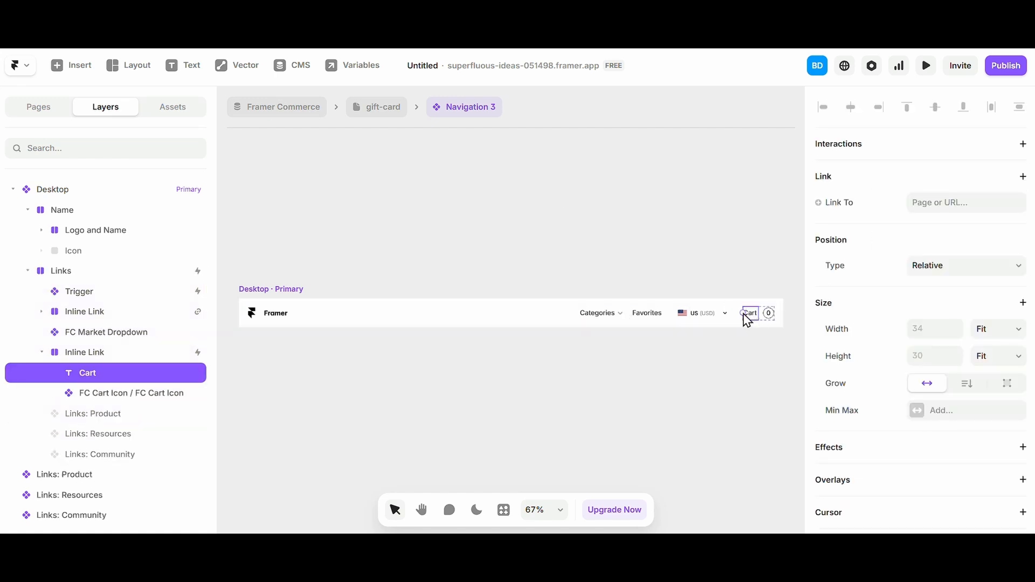
pyautogui.click(345, 292)
pyautogui.click(754, 316)
pyautogui.click(771, 319)
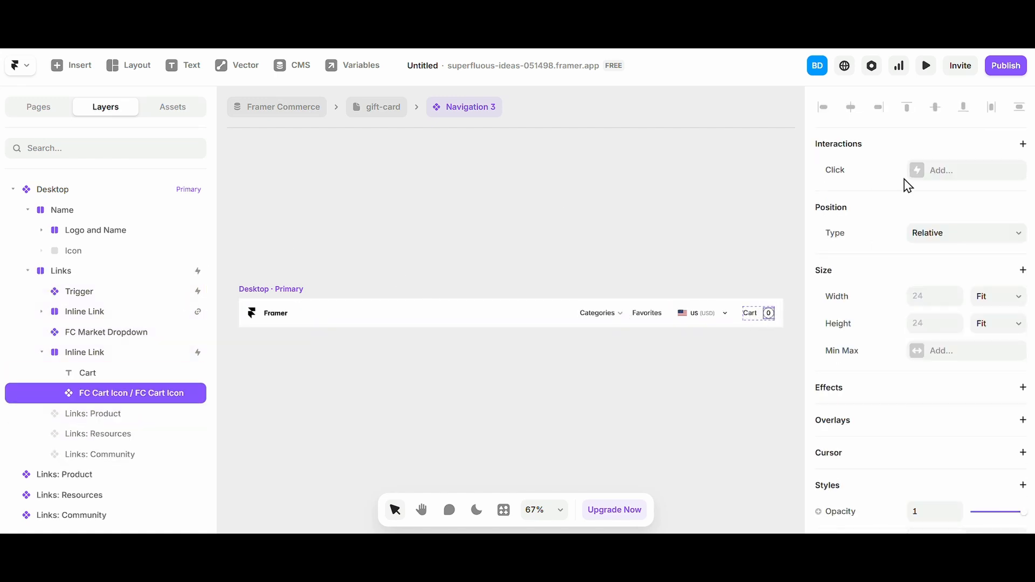
pyautogui.click(758, 318)
pyautogui.click(161, 357)
pyautogui.click(923, 170)
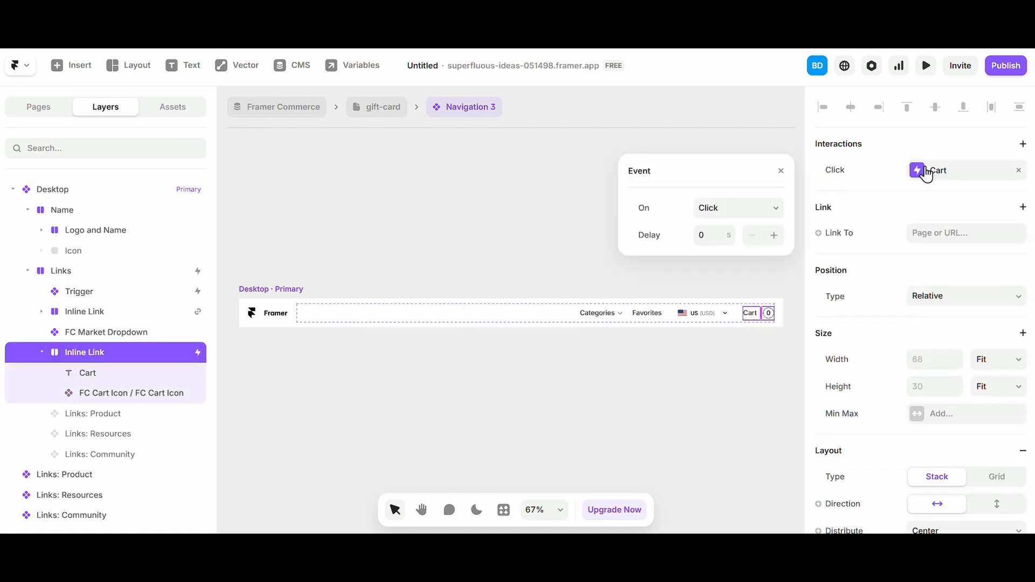
pyautogui.click(484, 252)
# - Open the FC Cart Icon component and examine the event settings of its FC_CartOverlayTrigger layer
pyautogui.hscroll(3, 483, 251)
pyautogui.scroll(3, 636, 302)
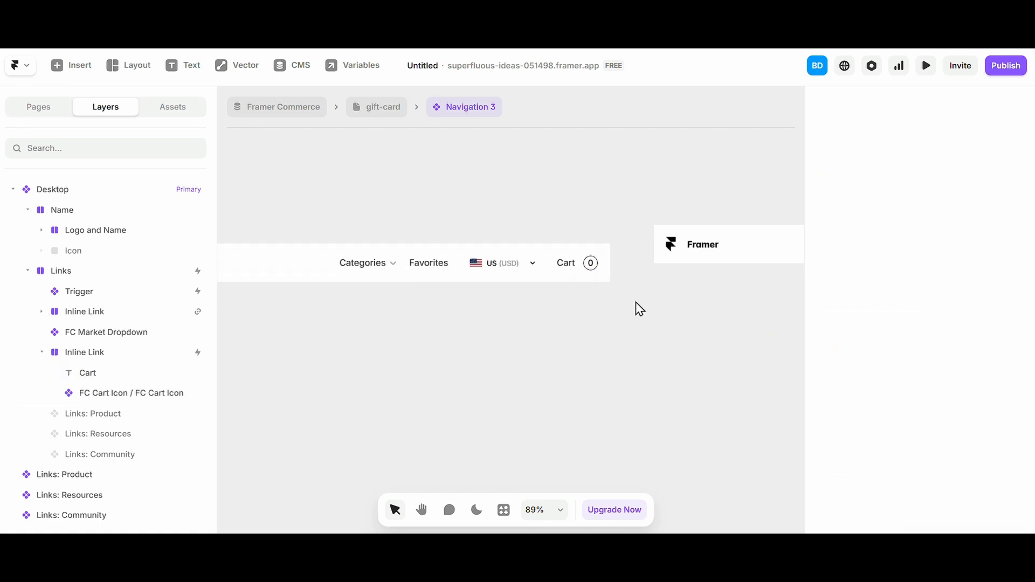
pyautogui.click(587, 266)
pyautogui.scroll(3, 589, 271)
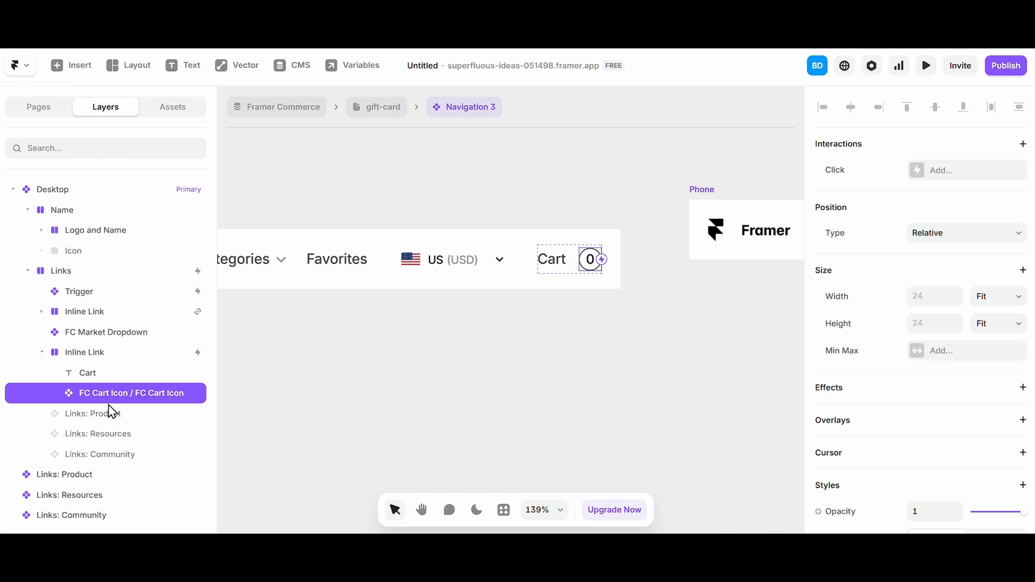
pyautogui.doubleClick(589, 264)
pyautogui.scroll(3, 508, 308)
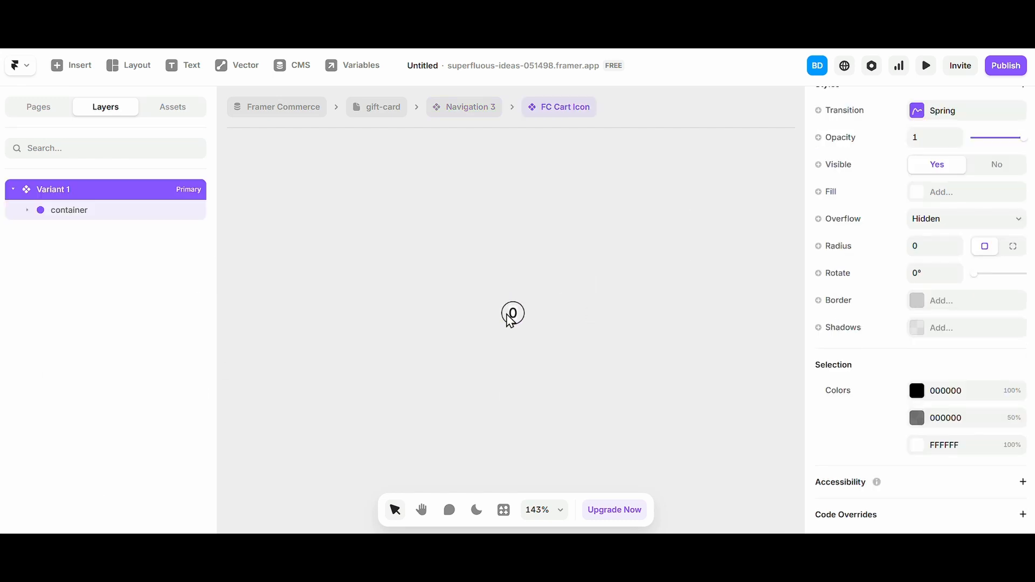
pyautogui.click(510, 317)
pyautogui.scroll(-5, 884, 474)
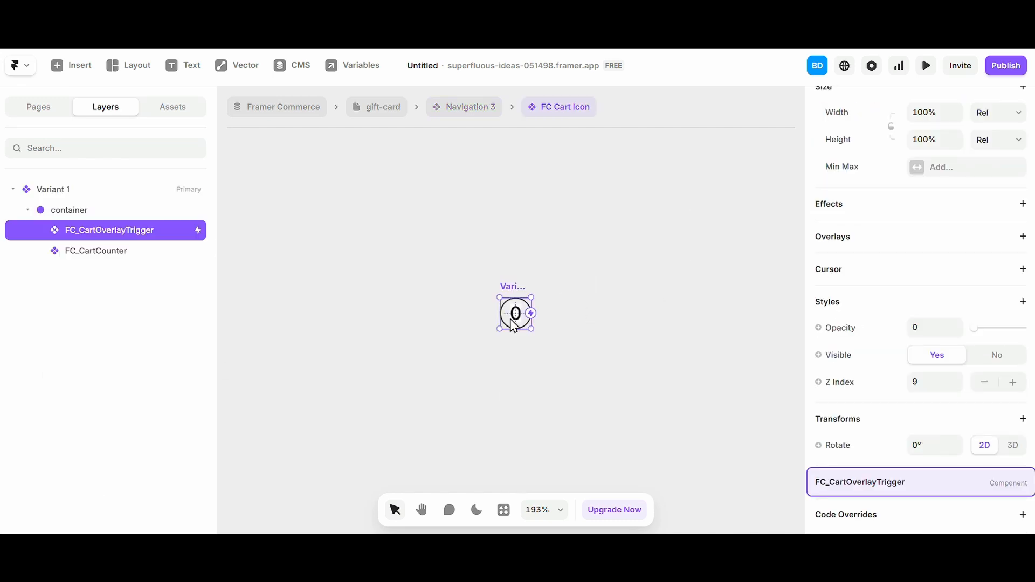
pyautogui.scroll(1, 886, 445)
pyautogui.scroll(4, 886, 445)
pyautogui.click(941, 173)
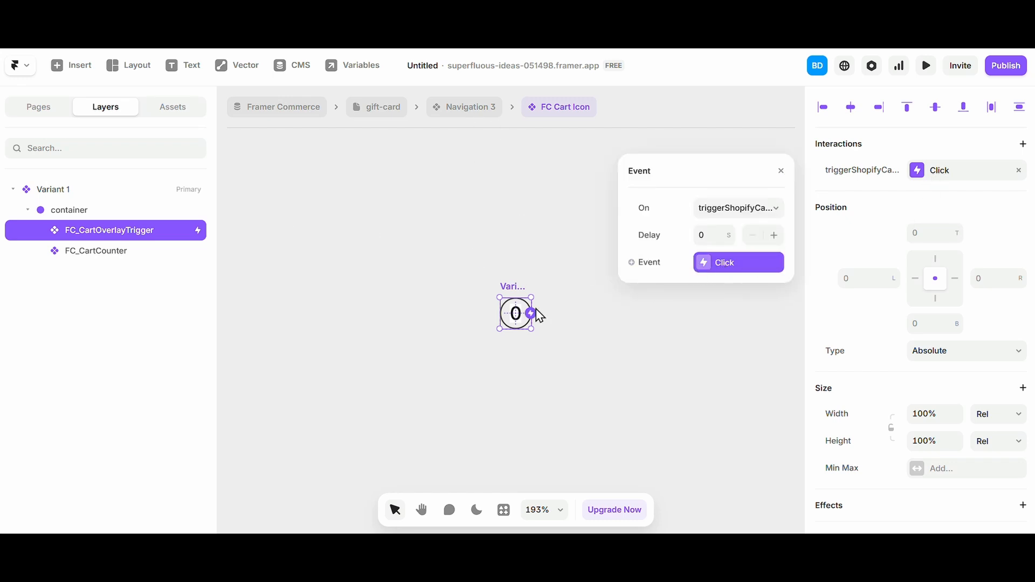
pyautogui.click(486, 249)
# - Compare Variant 1, FC_CartOverlayTrigger and FC_CartCounter inside the FC Cart Icon component, and return to Navigation 3
pyautogui.click(519, 303)
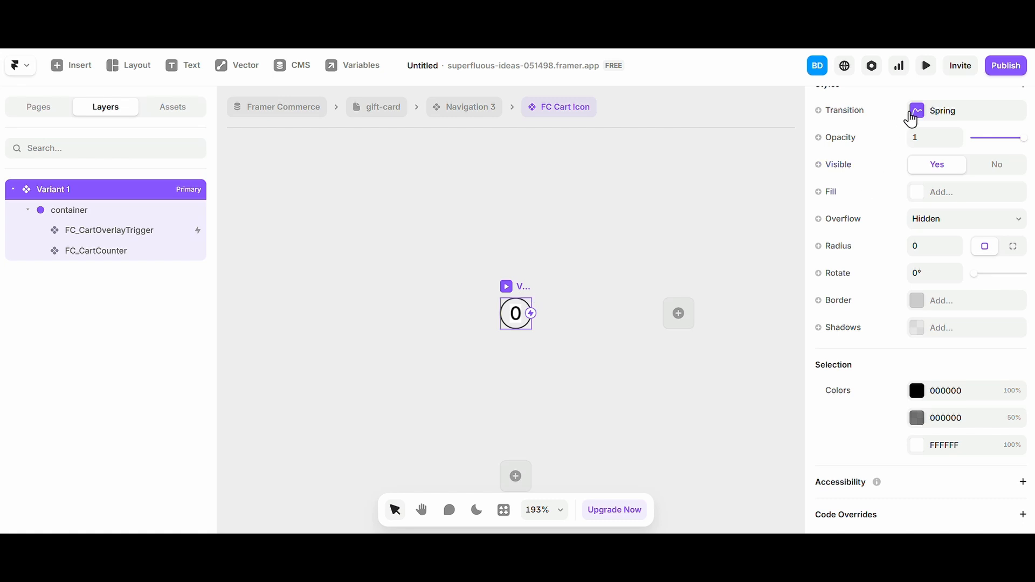
pyautogui.scroll(5, 943, 144)
pyautogui.click(510, 237)
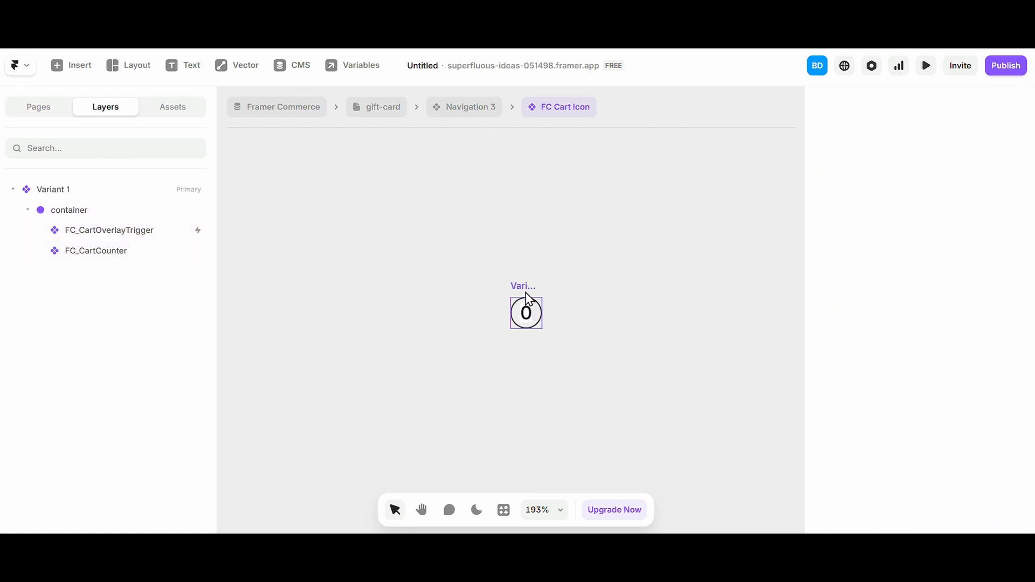
pyautogui.click(526, 309)
pyautogui.click(122, 236)
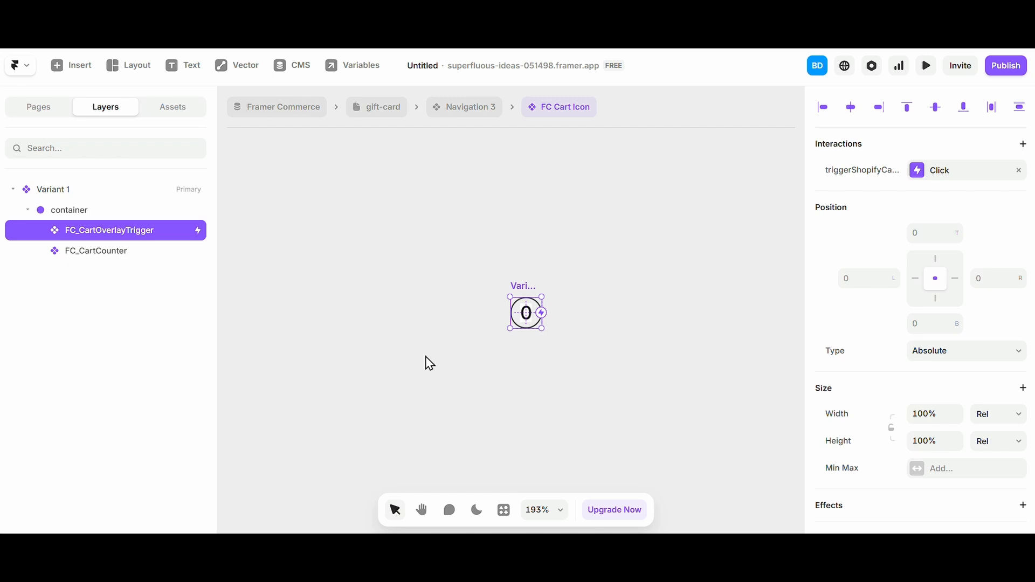
pyautogui.hscroll(-1, 425, 357)
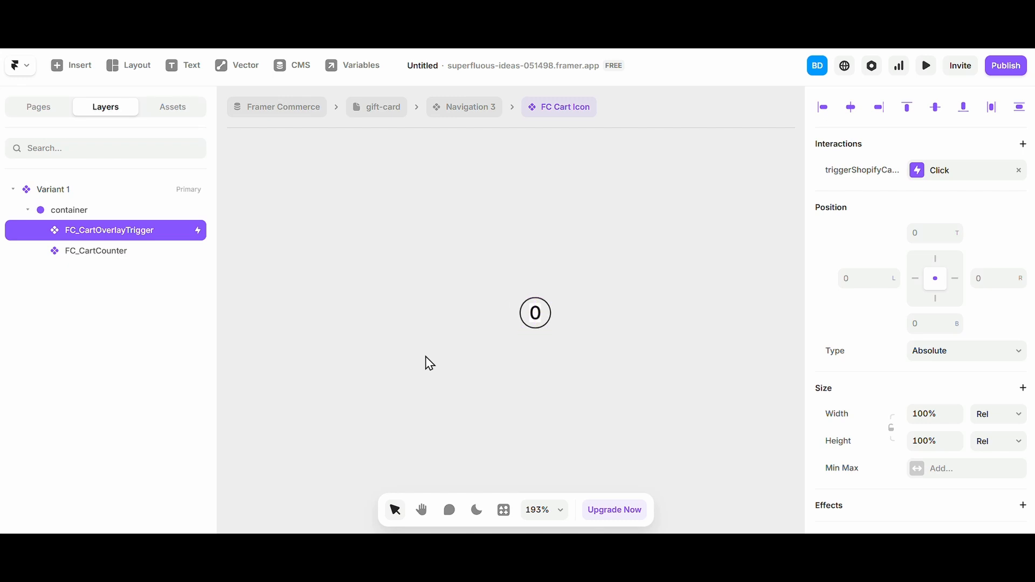
pyautogui.scroll(3, 549, 282)
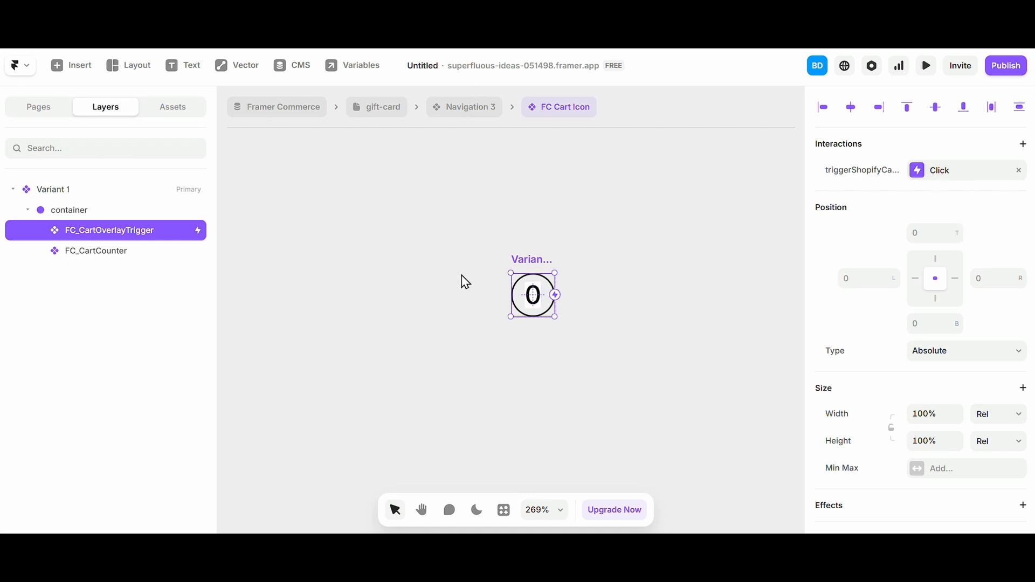
pyautogui.click(147, 251)
pyautogui.click(151, 230)
pyautogui.click(452, 109)
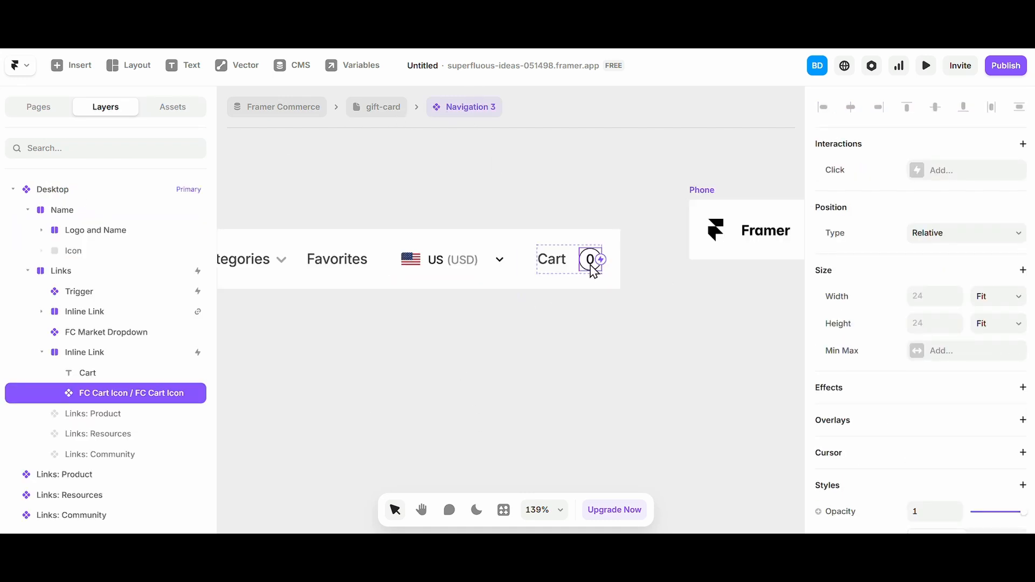
# - Reopen the FC Cart Icon component from the navigation for another look and go back to Navigation 3
pyautogui.doubleClick(593, 271)
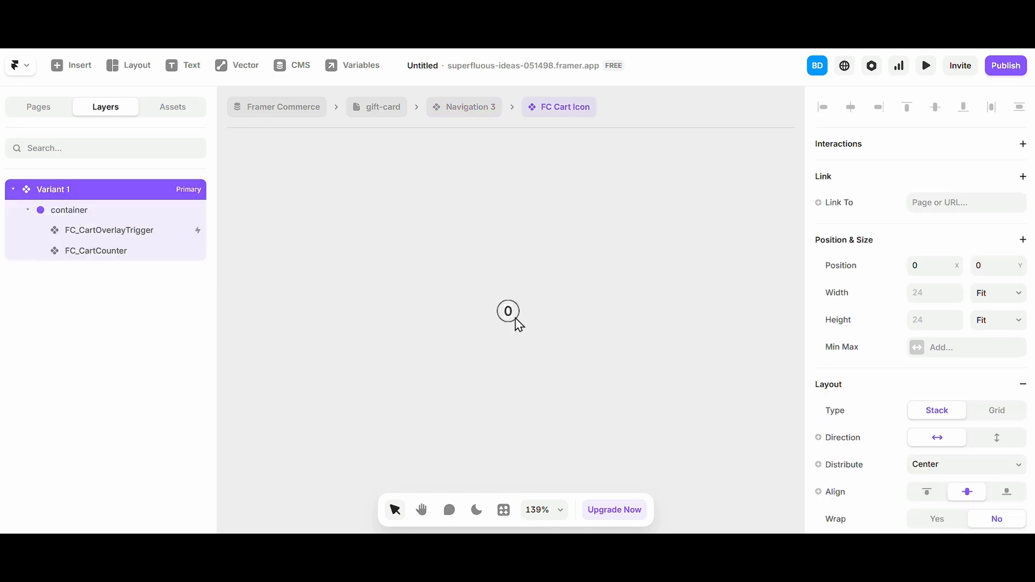
pyautogui.click(508, 311)
pyautogui.click(462, 108)
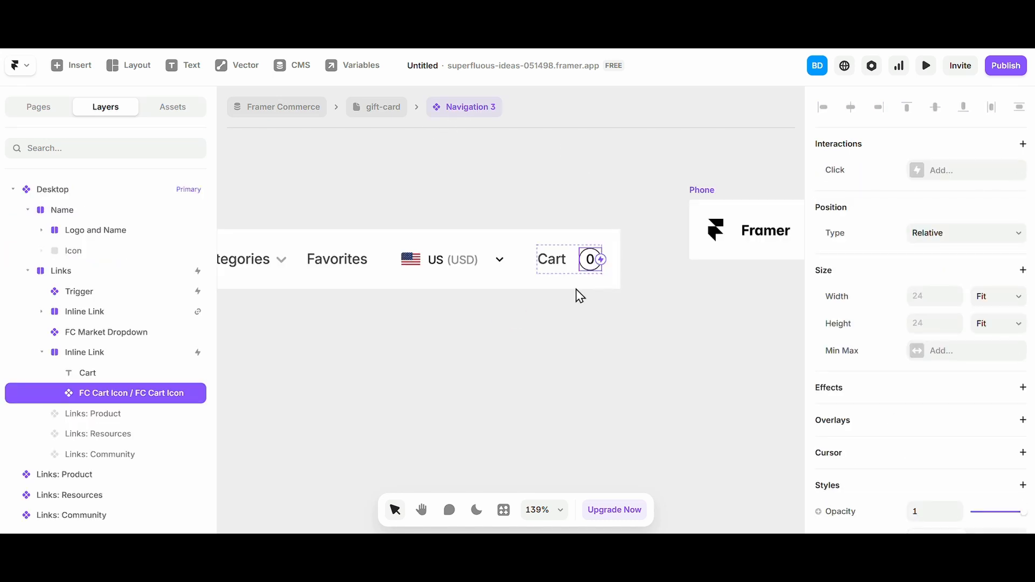
# - Assign an existing event to the click interaction of the FC Cart Icon in the desktop navigation
pyautogui.click(928, 170)
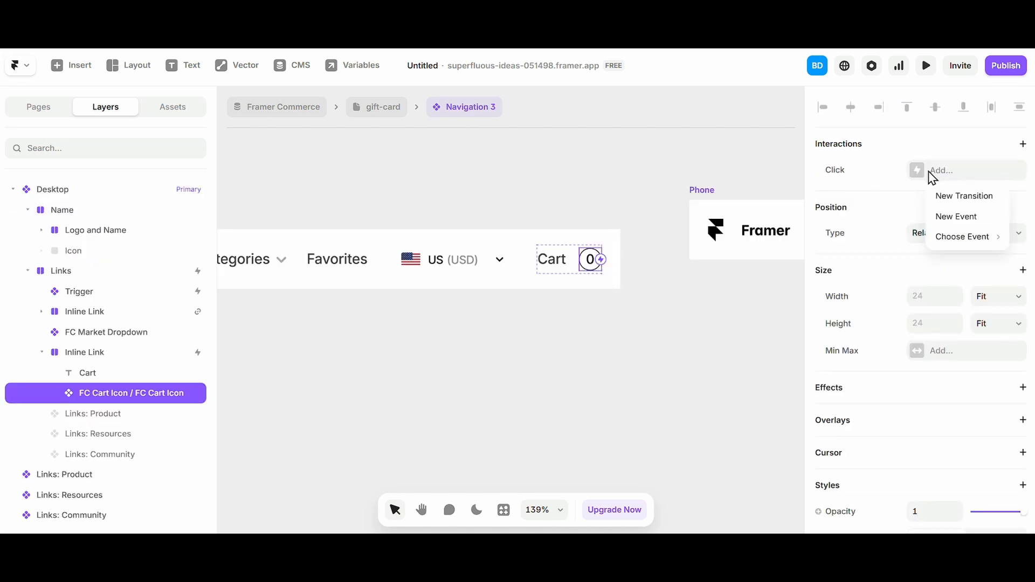
pyautogui.click(875, 180)
pyautogui.scroll(-5, 465, 255)
pyautogui.scroll(-4, 445, 253)
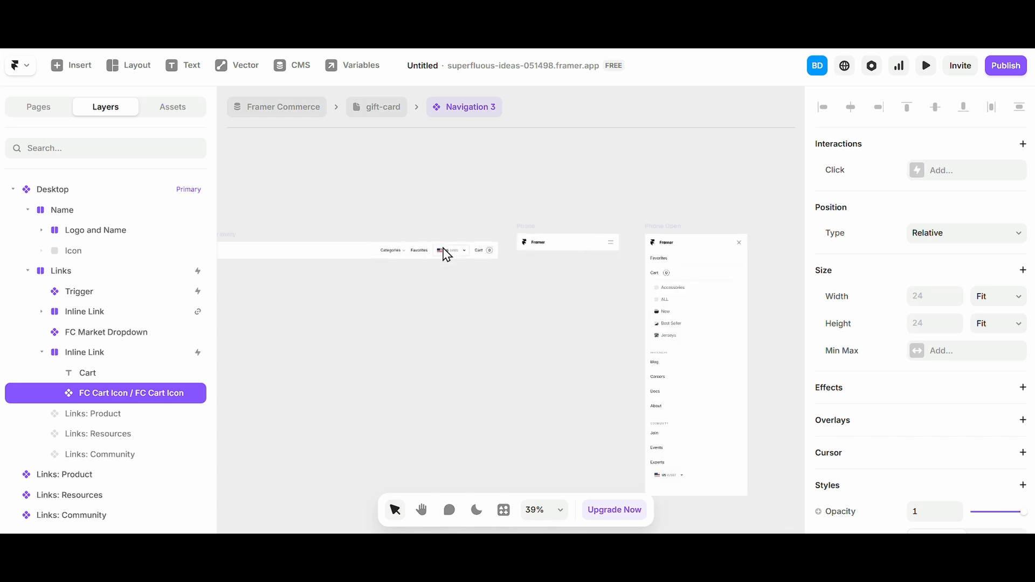
pyautogui.hscroll(-2, 353, 237)
pyautogui.hscroll(2, 442, 272)
pyautogui.scroll(4, 474, 270)
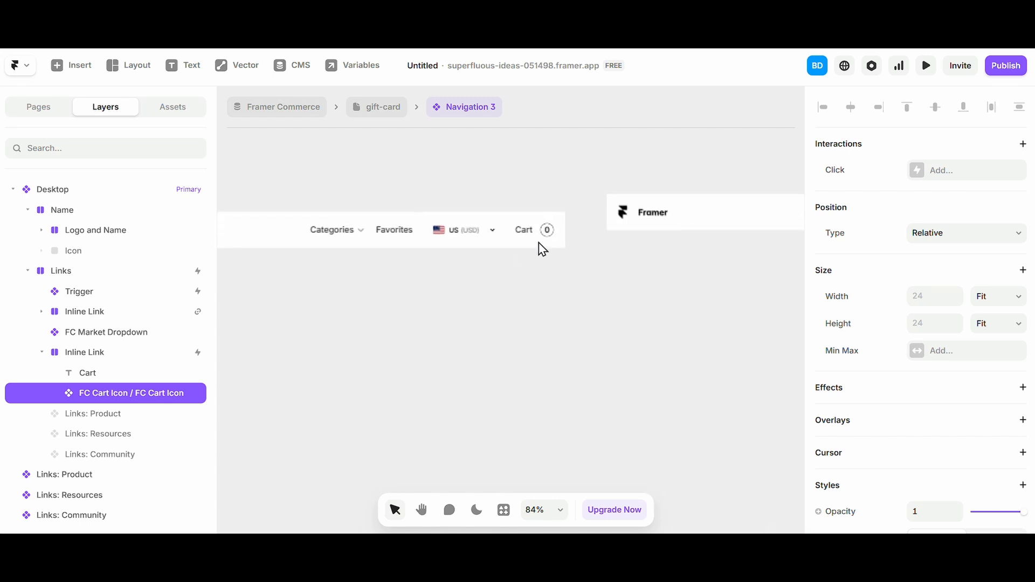
pyautogui.click(955, 174)
pyautogui.moveTo(942, 251)
pyautogui.click(985, 244)
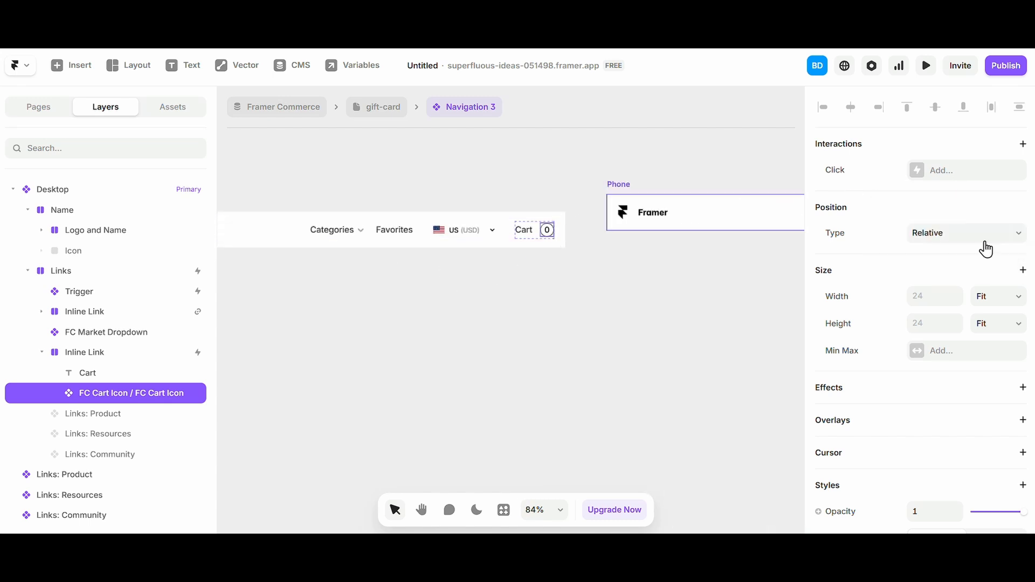
pyautogui.click(551, 337)
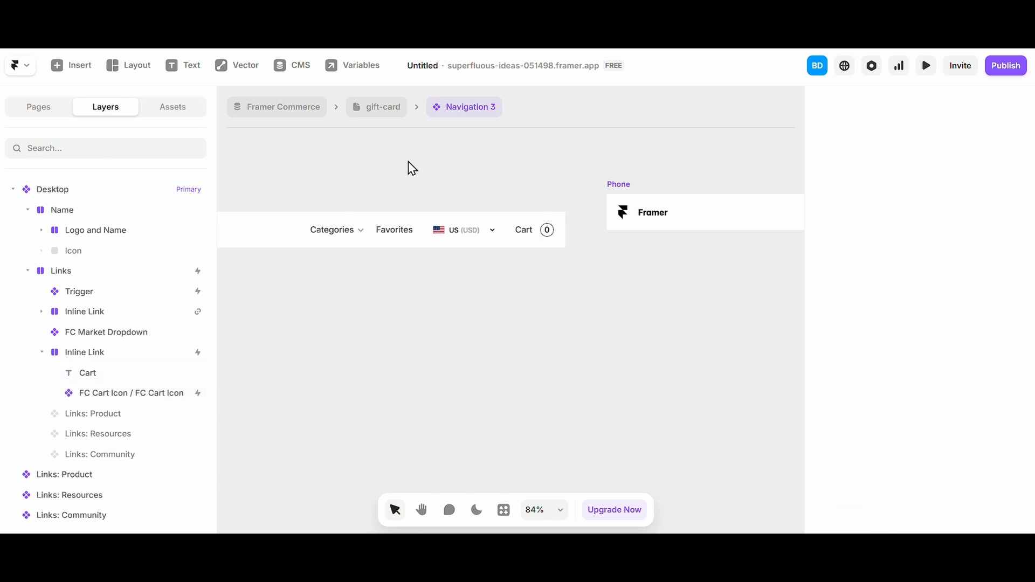
# - Return to the gift-card page, publish the updated site and open the live link
pyautogui.click(382, 112)
pyautogui.scroll(4, 909, 235)
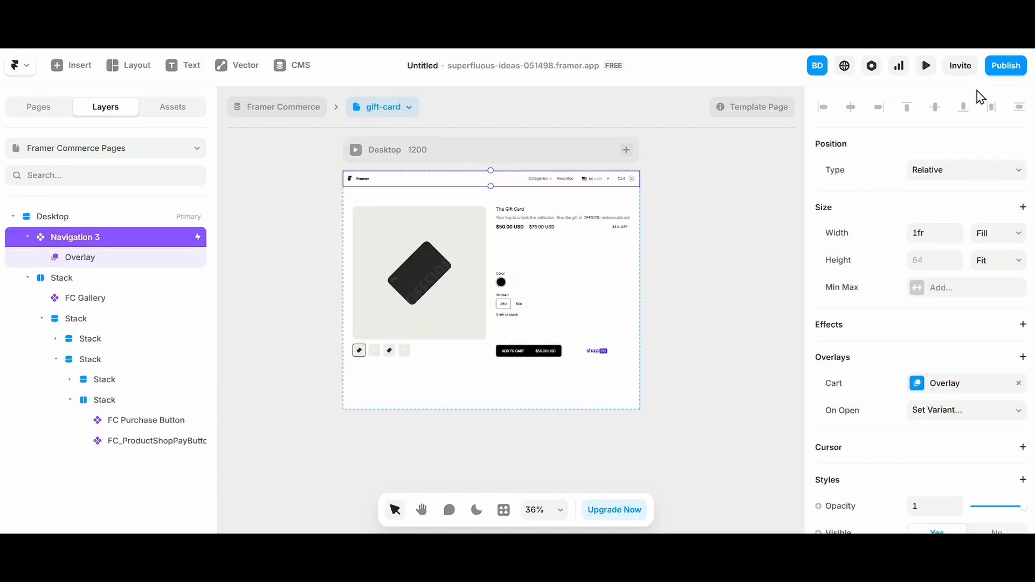
pyautogui.click(1005, 65)
pyautogui.click(925, 193)
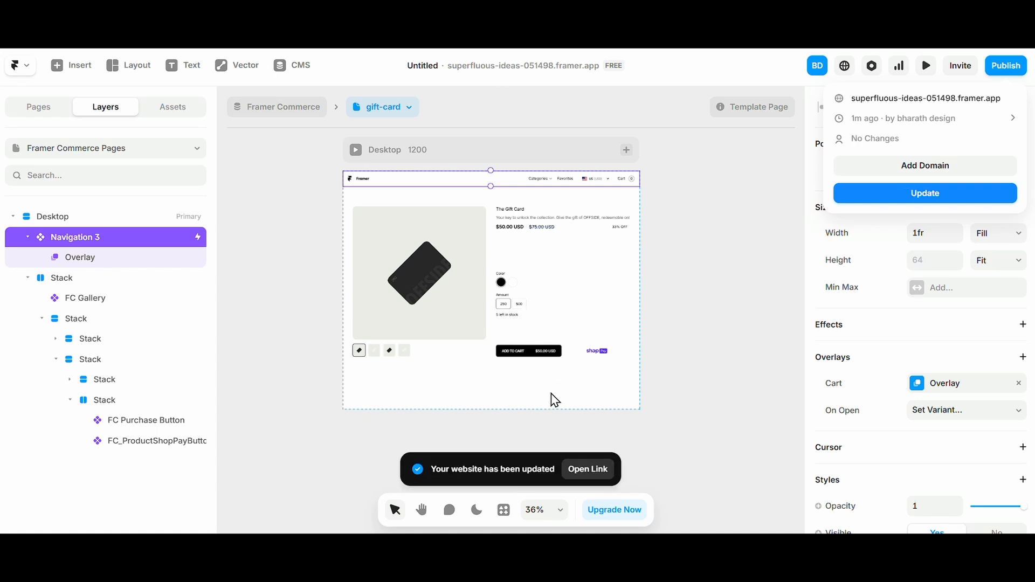
pyautogui.click(585, 469)
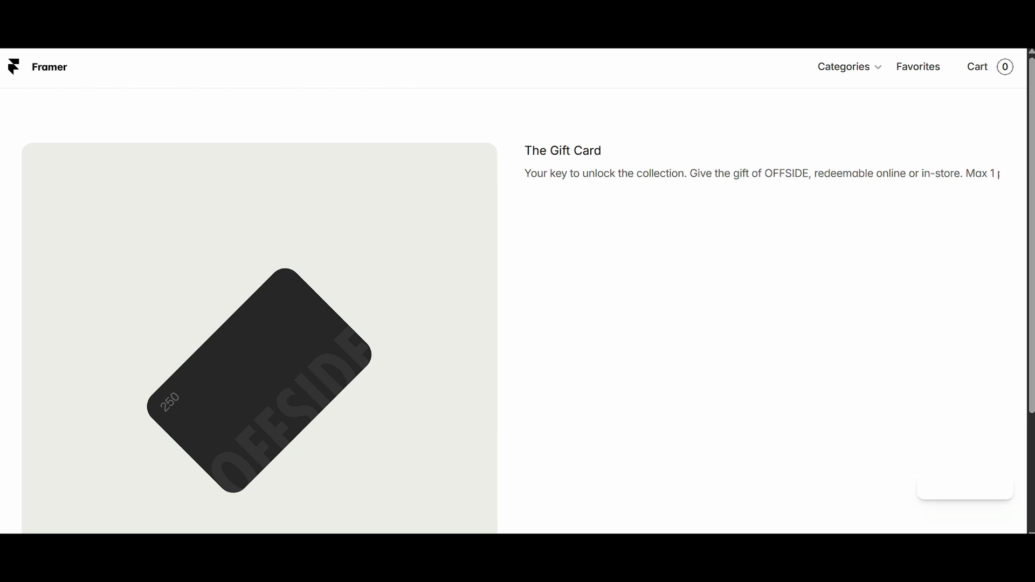
# - Test the purchase button by adding the black 250 gift card to the cart, and close the cart overlay
pyautogui.scroll(-3, 674, 333)
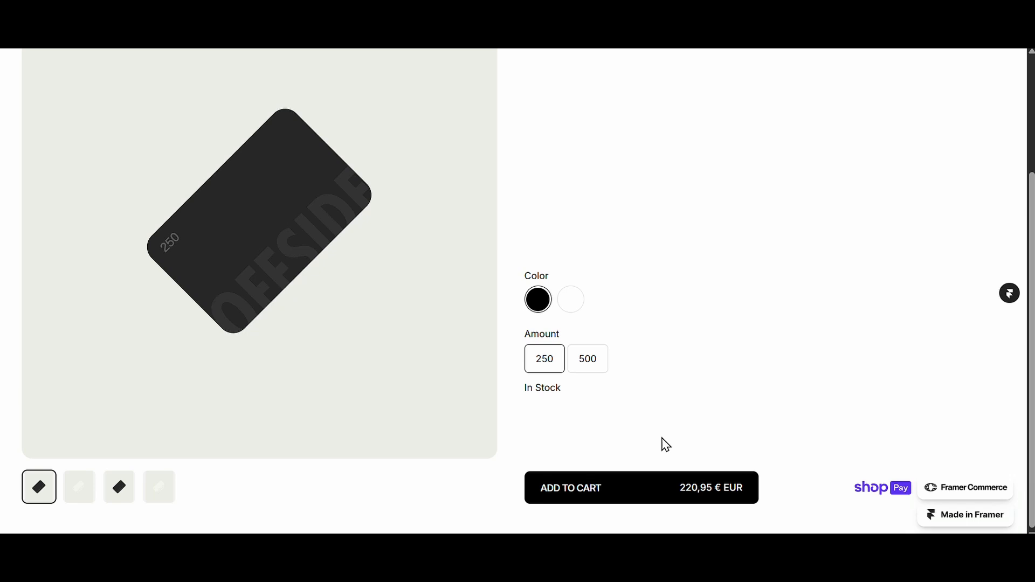
pyautogui.click(645, 494)
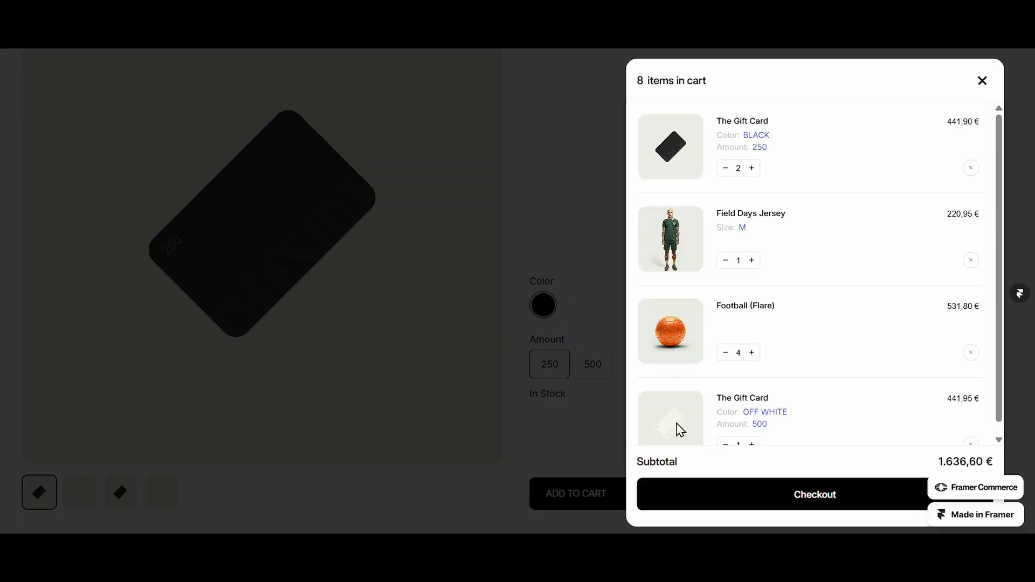
pyautogui.click(981, 80)
pyautogui.scroll(3, 651, 415)
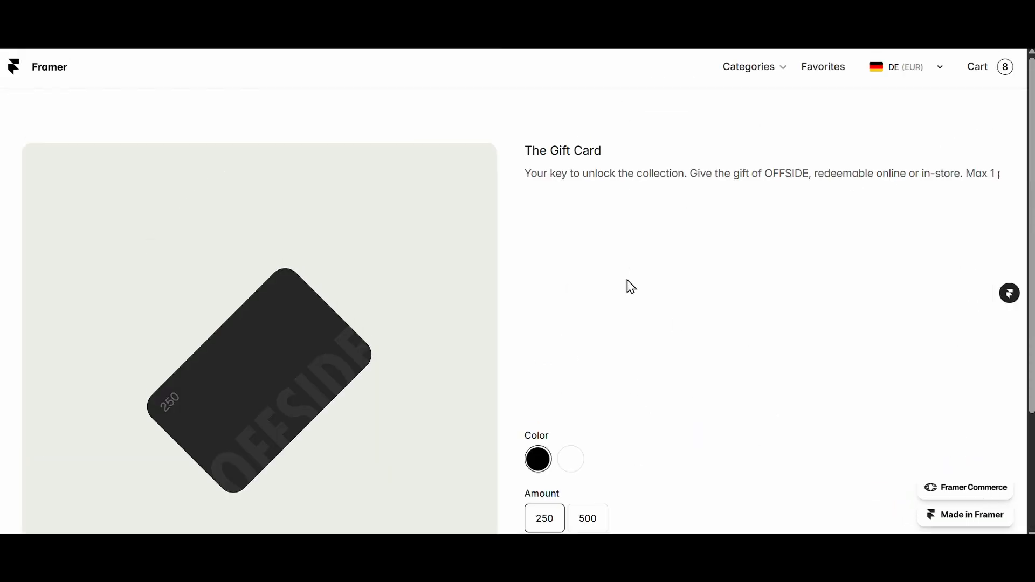
# - Open the Water Bottle (Stealth) product from the ALL category and show its second gallery image
pyautogui.click(746, 83)
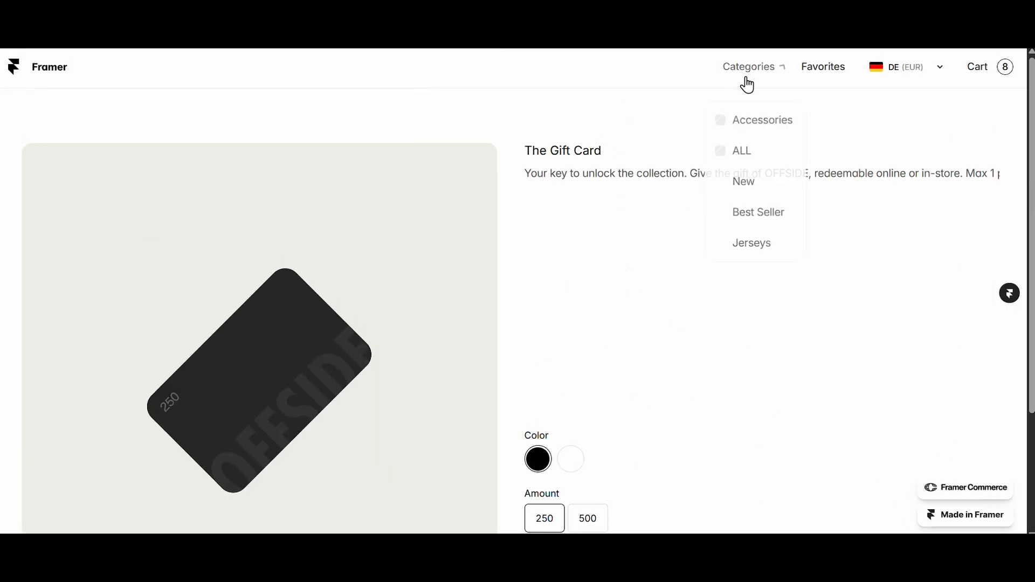
pyautogui.click(742, 159)
pyautogui.scroll(-15, 638, 347)
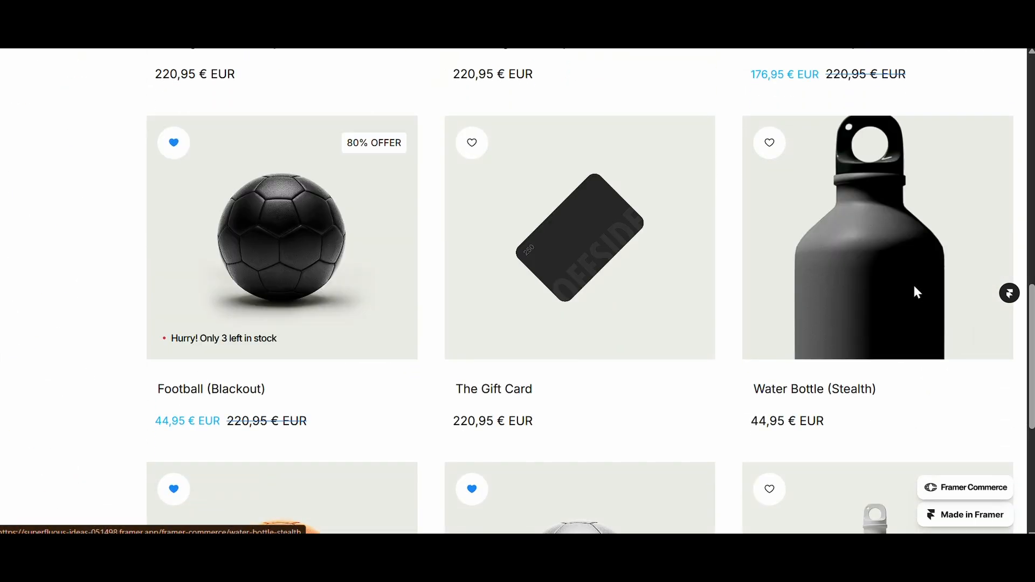
pyautogui.click(913, 283)
pyautogui.scroll(-3, 559, 293)
pyautogui.scroll(3, 593, 345)
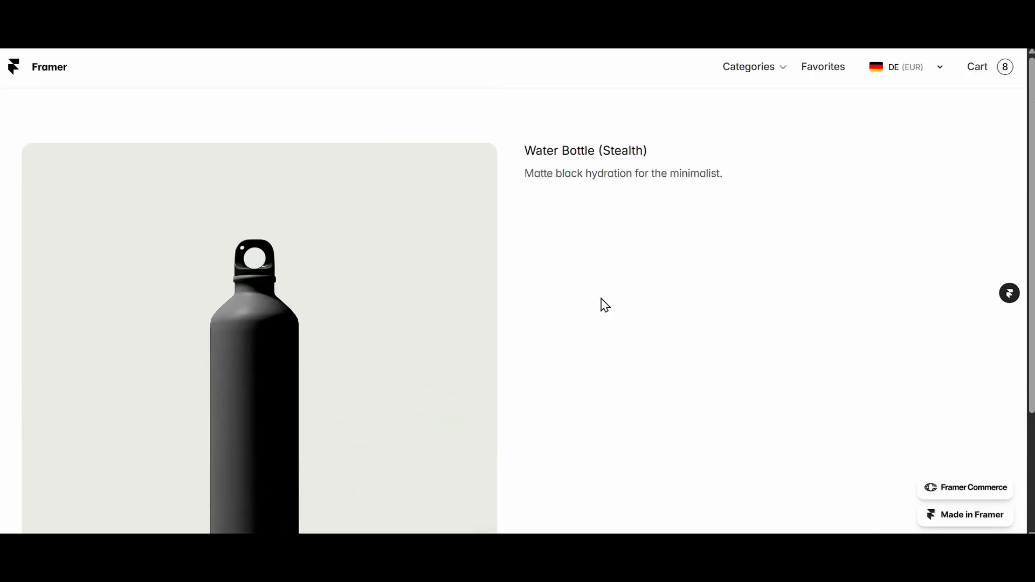
pyautogui.scroll(-3, 566, 356)
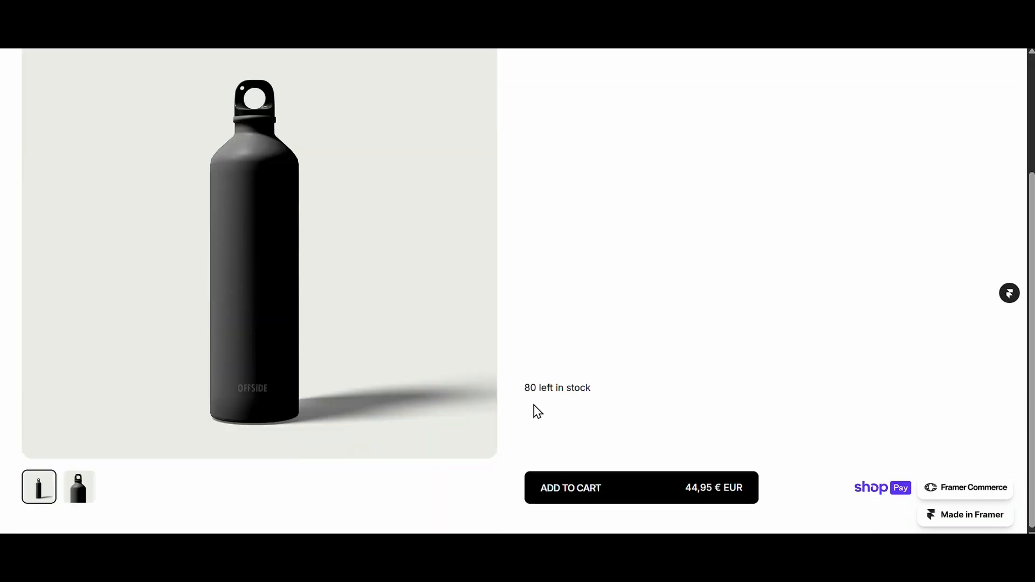
pyautogui.click(96, 494)
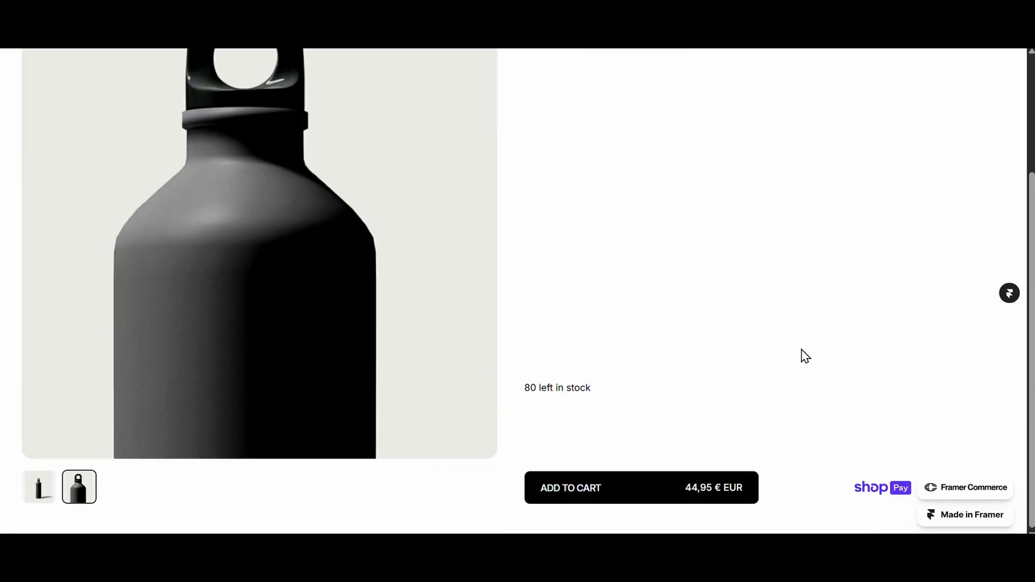
# - Add the Water Bottle (Stealth) to the cart and look through the cart overlay's item list
pyautogui.click(695, 488)
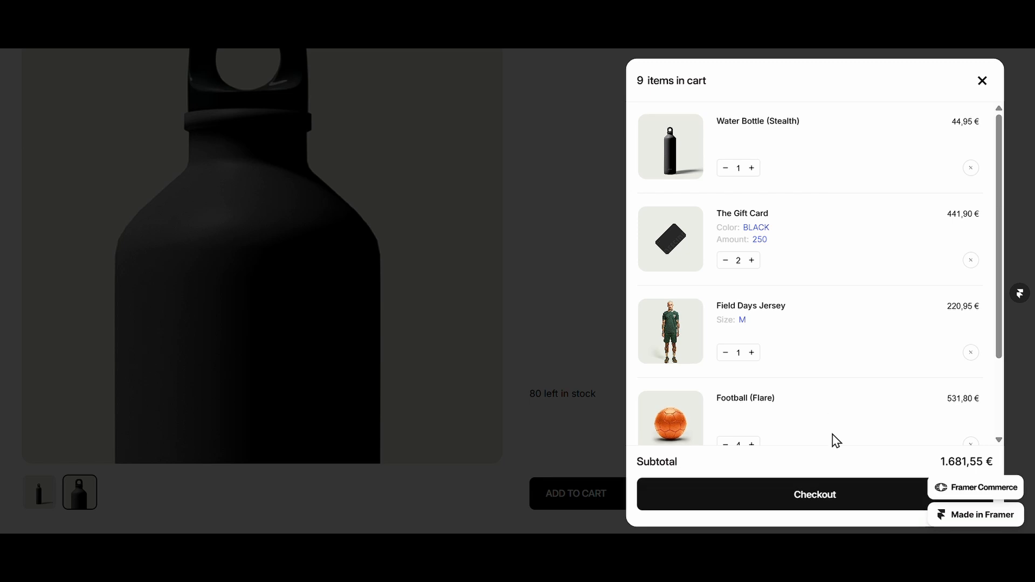
pyautogui.scroll(-2, 808, 436)
pyautogui.scroll(2, 791, 439)
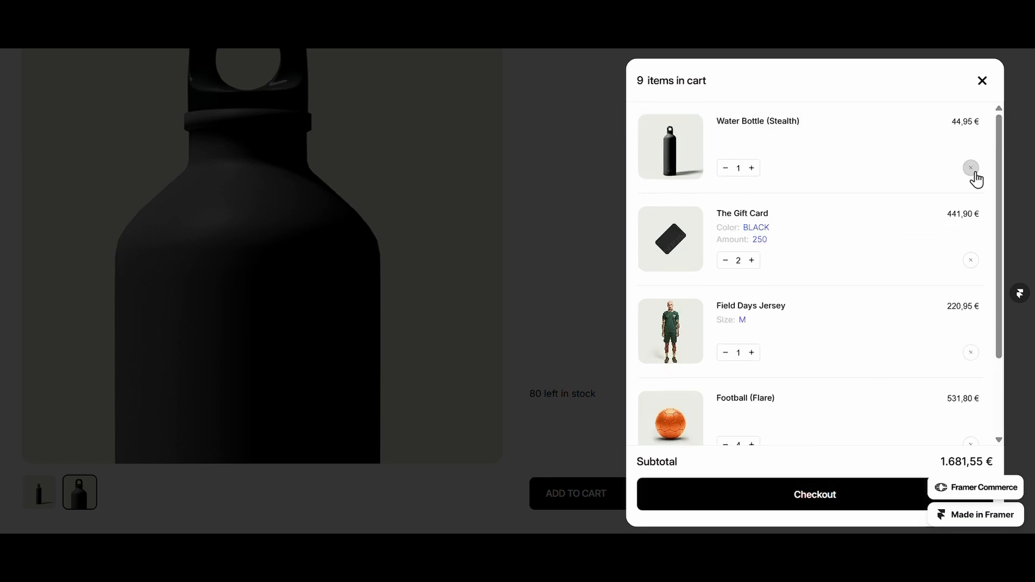
# - Remove every item from the cart and close the cart overlay
pyautogui.click(971, 169)
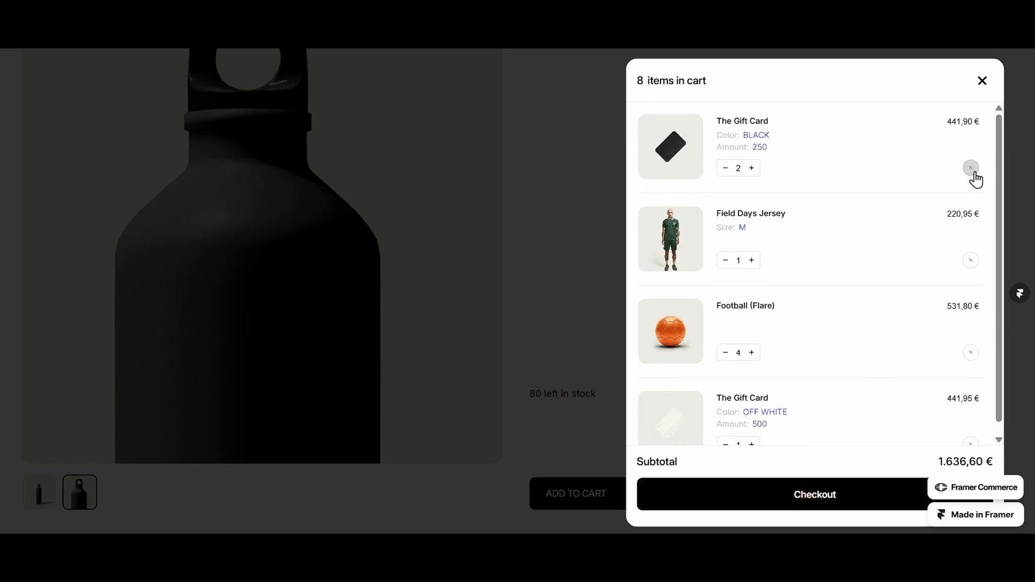
pyautogui.click(971, 168)
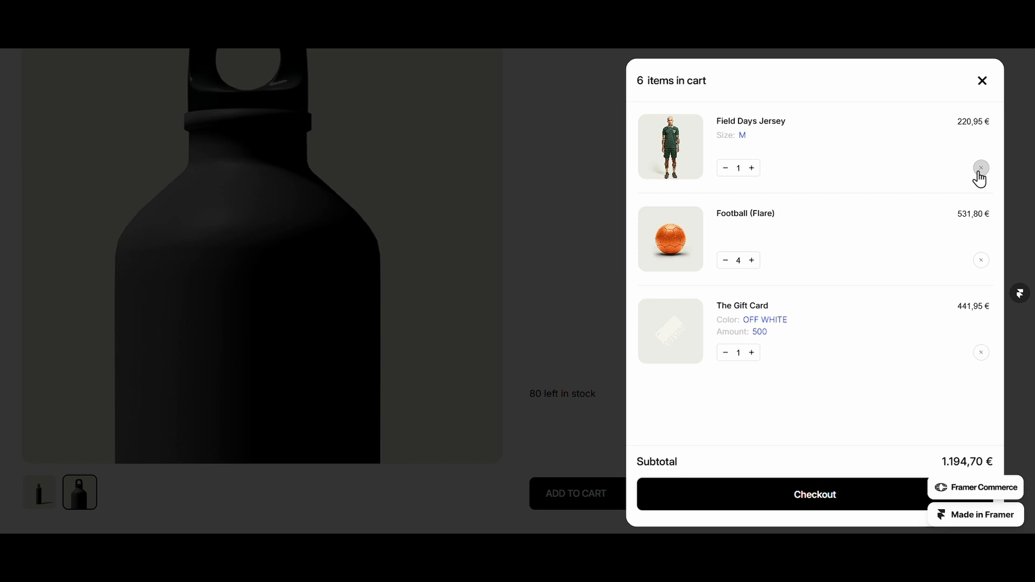
pyautogui.click(981, 169)
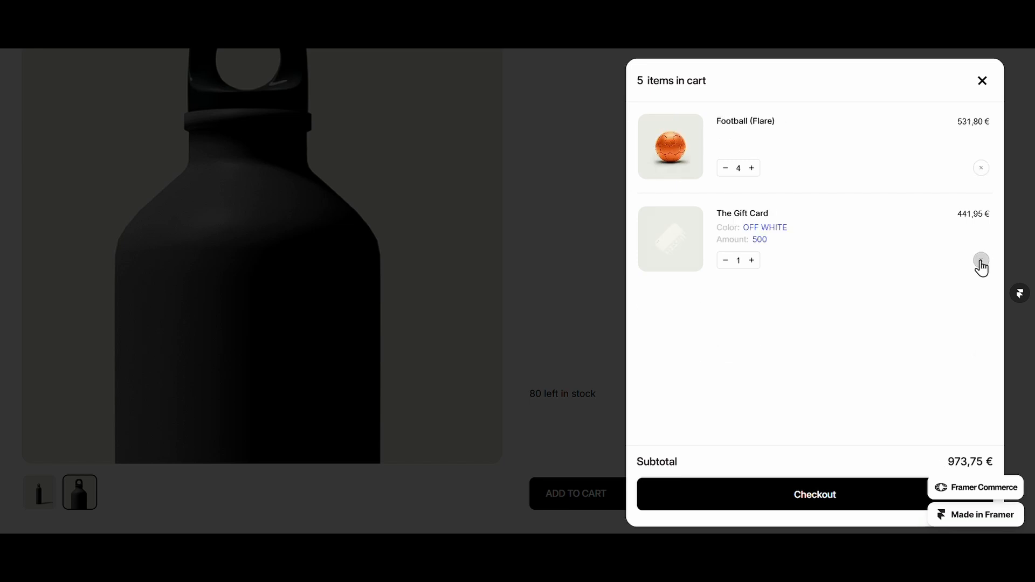
pyautogui.click(981, 169)
pyautogui.click(981, 169)
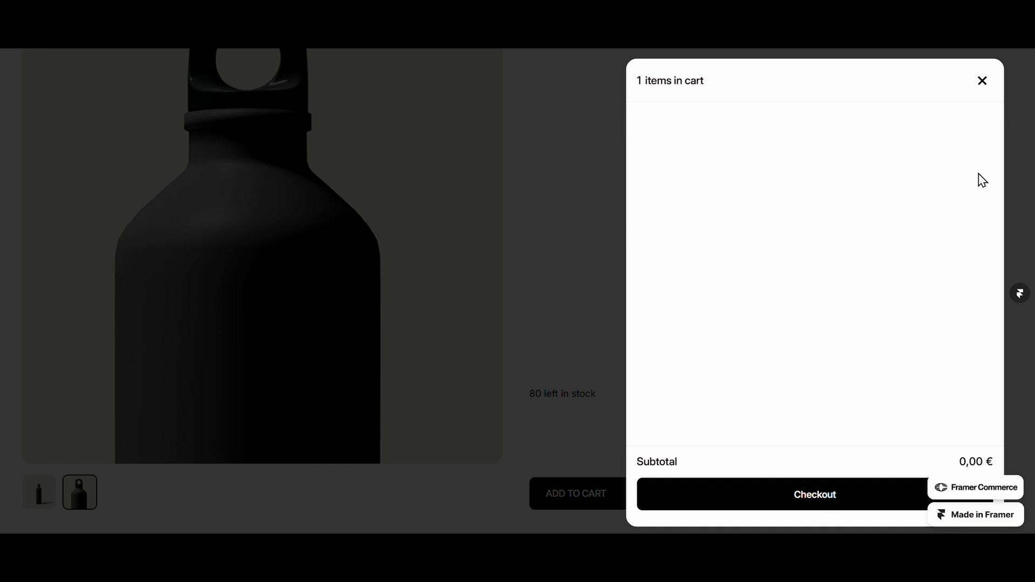
pyautogui.click(979, 84)
# - Test the emptied cart by adding the Water Bottle (Stealth), removing it again and dismissing the overlay
pyautogui.scroll(2, 803, 383)
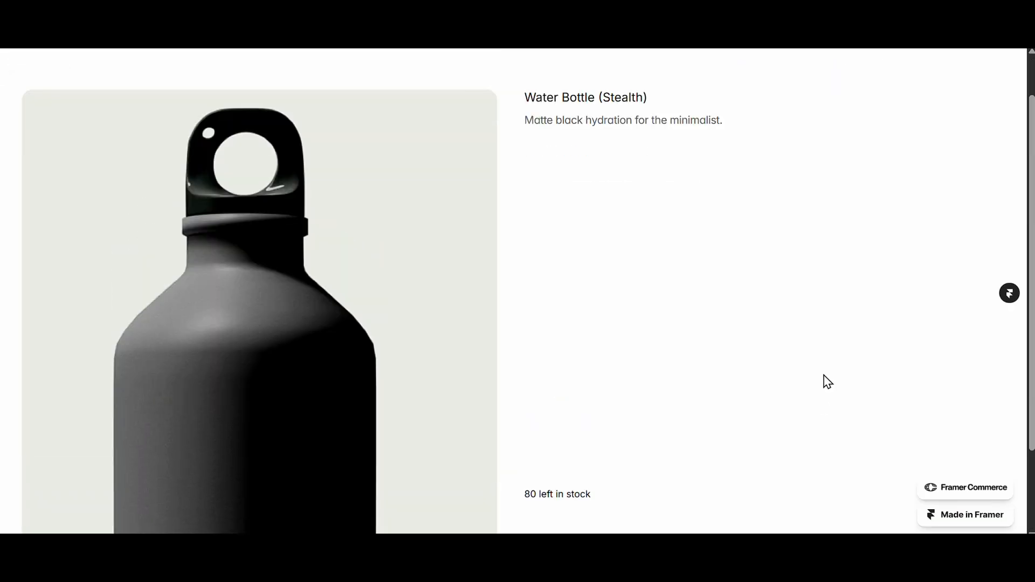
pyautogui.scroll(-2, 824, 381)
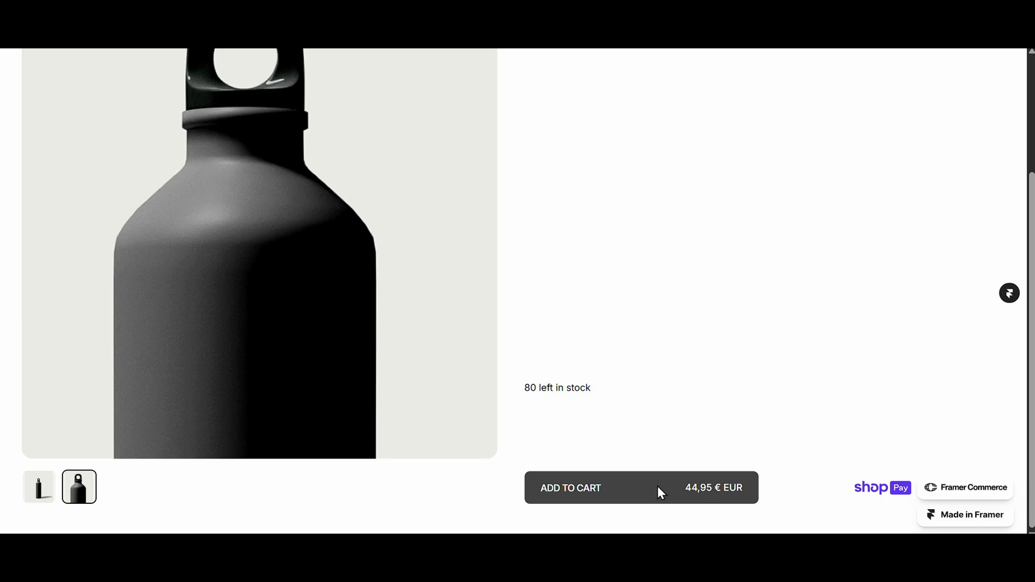
pyautogui.click(659, 489)
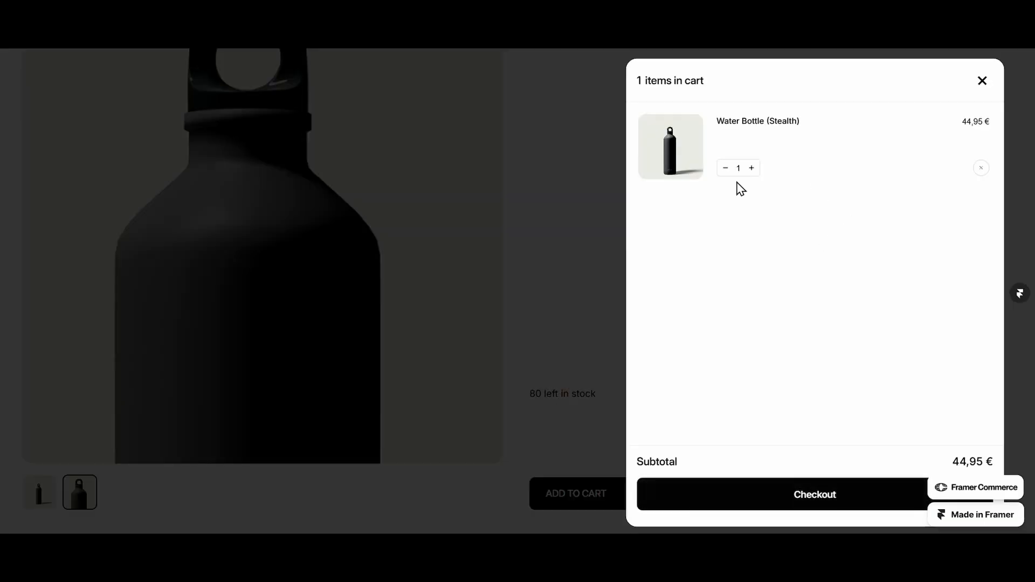
pyautogui.click(980, 169)
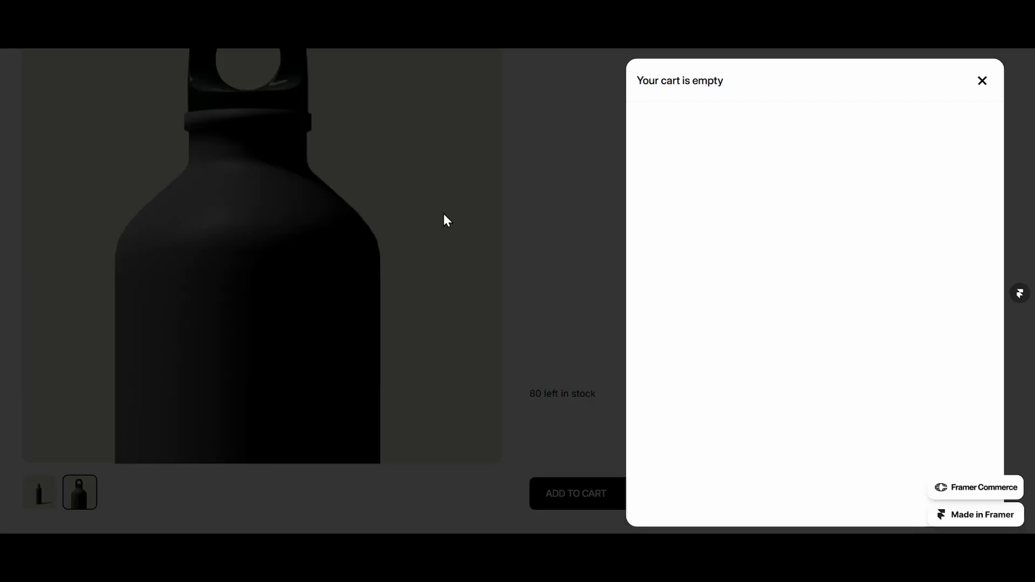
pyautogui.click(446, 220)
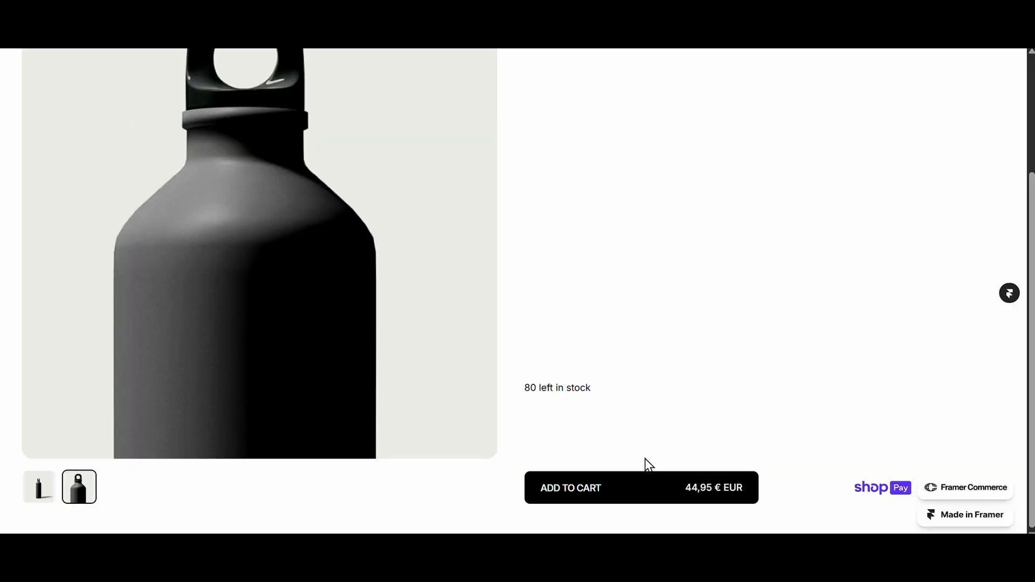
# - Add the Water Bottle (Stealth) to the cart, raise its quantity to 2 and proceed to checkout
pyautogui.click(666, 487)
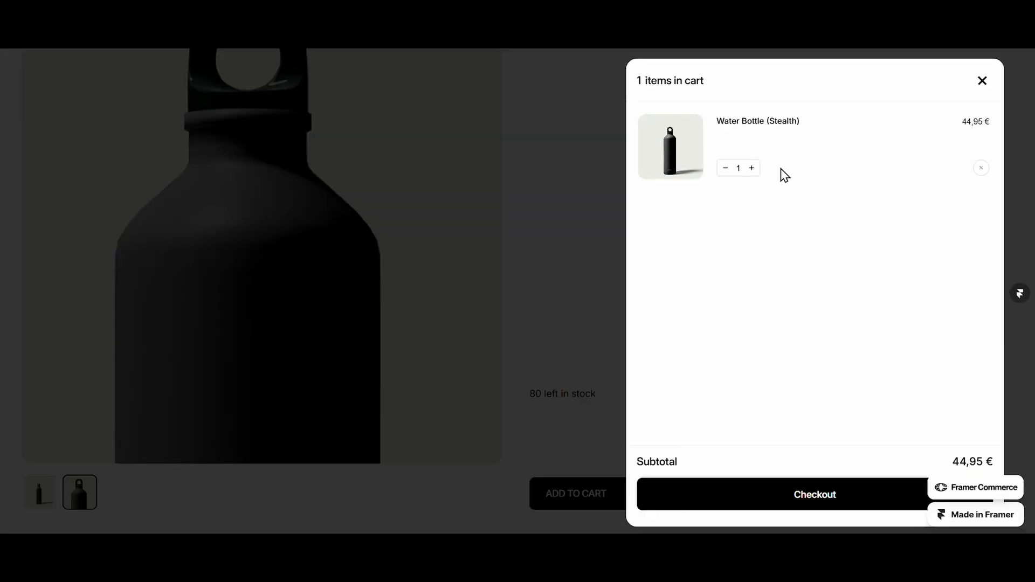
pyautogui.click(752, 169)
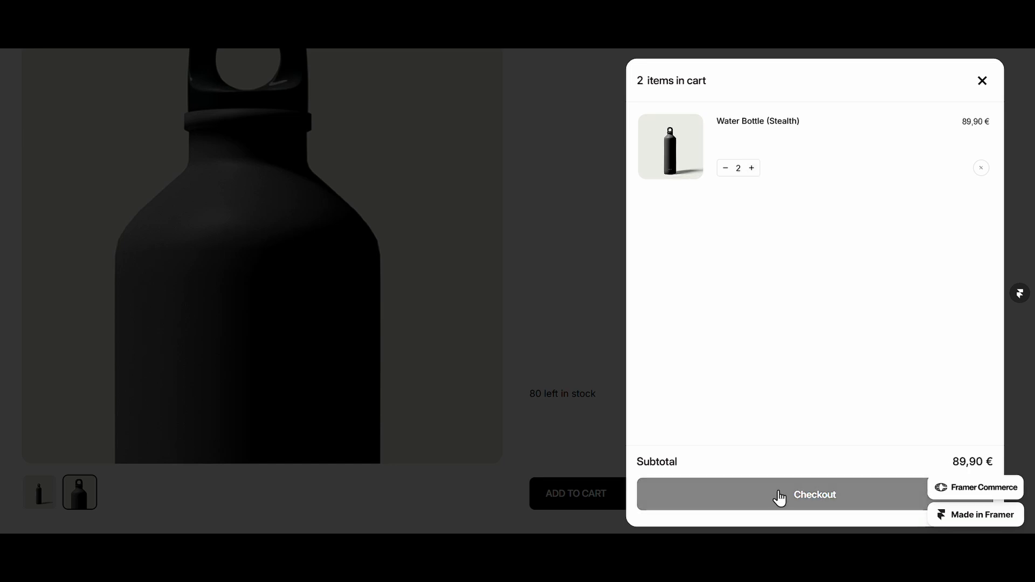
pyautogui.click(779, 496)
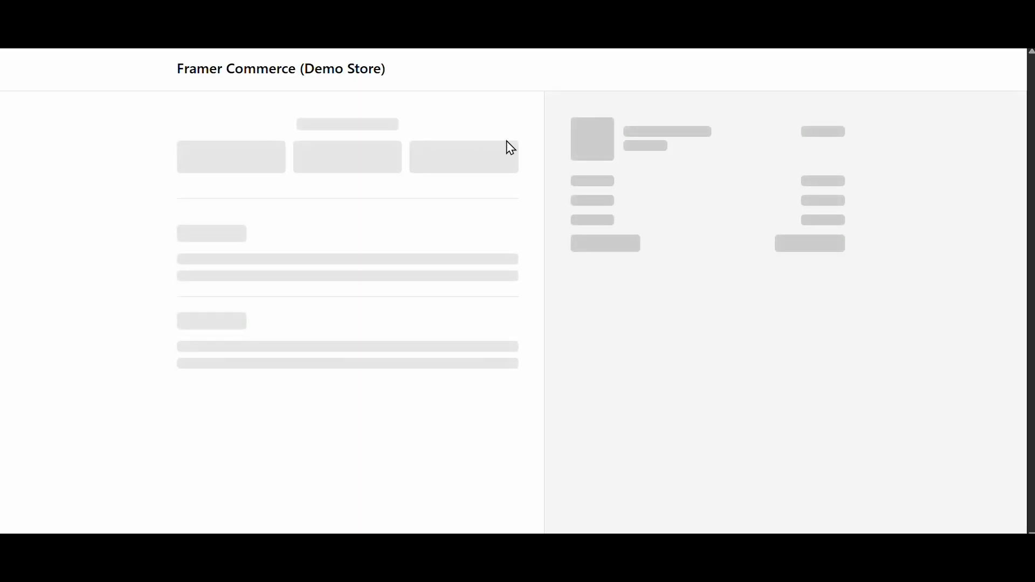
# - Examine the checkout page's contact, delivery, payment and order summary sections
pyautogui.scroll(-12, 259, 286)
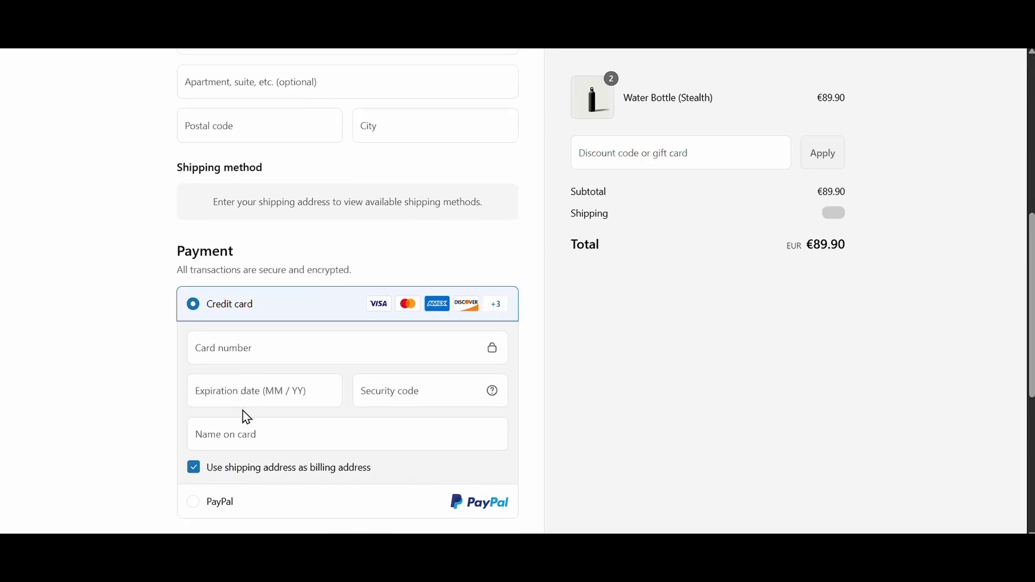
pyautogui.scroll(12, 238, 409)
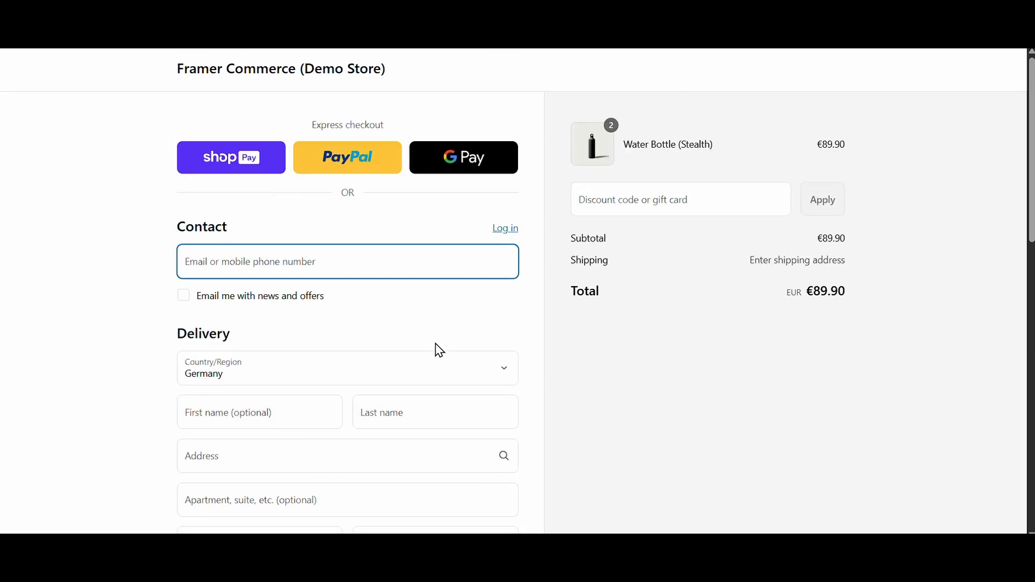
pyautogui.scroll(-12, 219, 358)
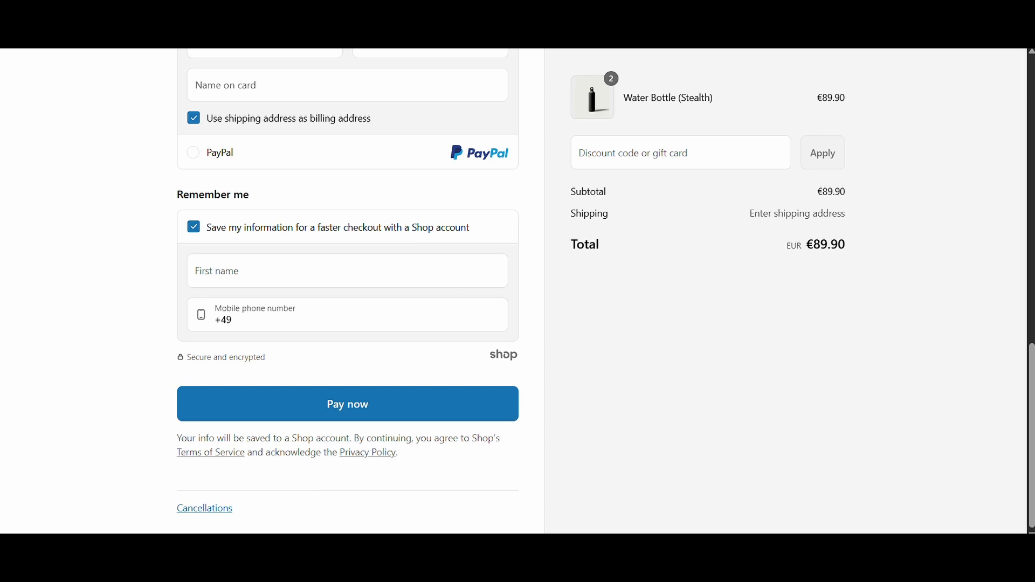
pyautogui.scroll(12, 378, 430)
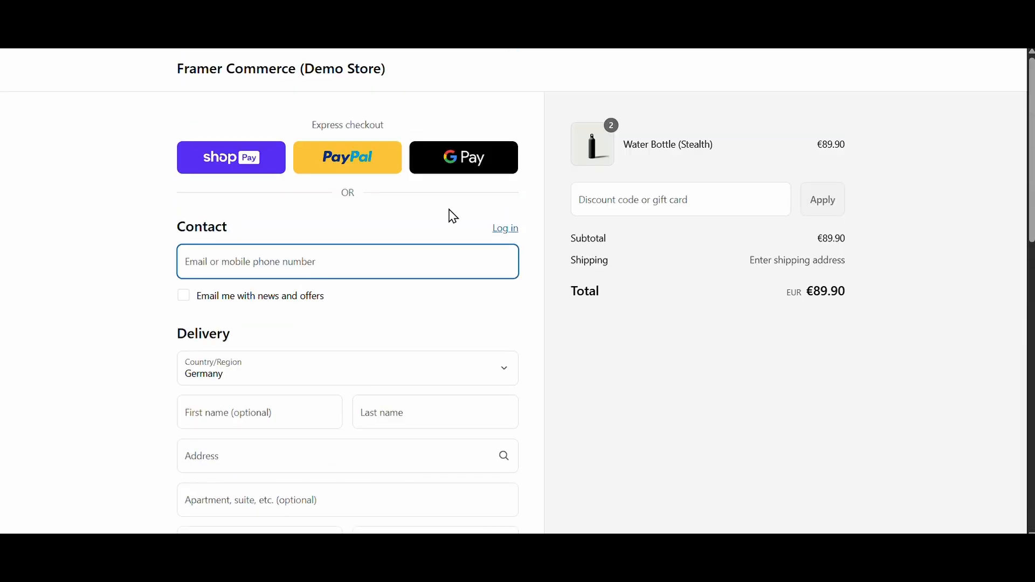
pyautogui.click(432, 301)
pyautogui.click(444, 268)
pyautogui.click(390, 233)
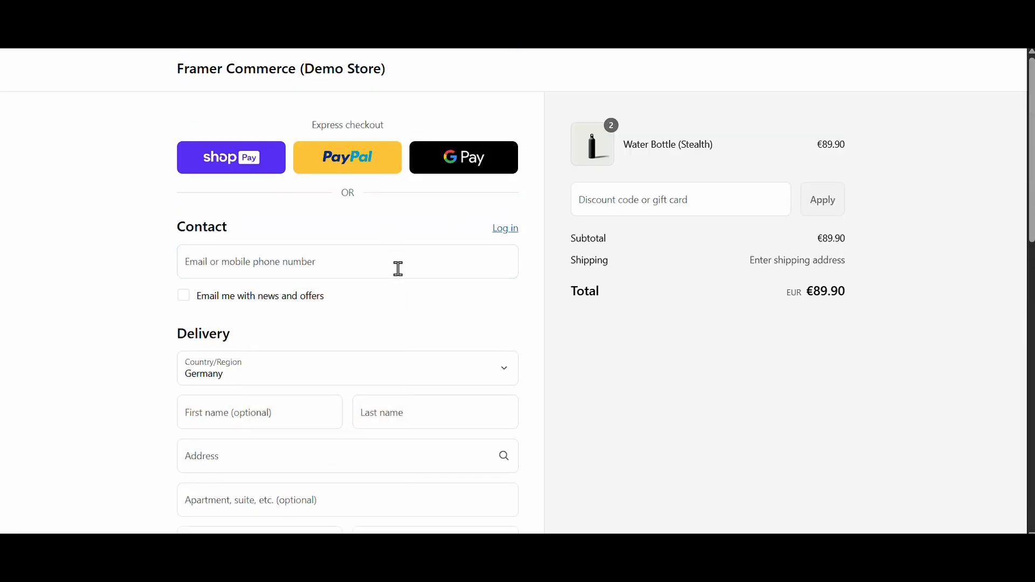
# - Look over the checkout page, switch back to the Framer project and review the Home page's product grid and off-page product card
pyautogui.scroll(-8, 351, 380)
pyautogui.scroll(8, 323, 355)
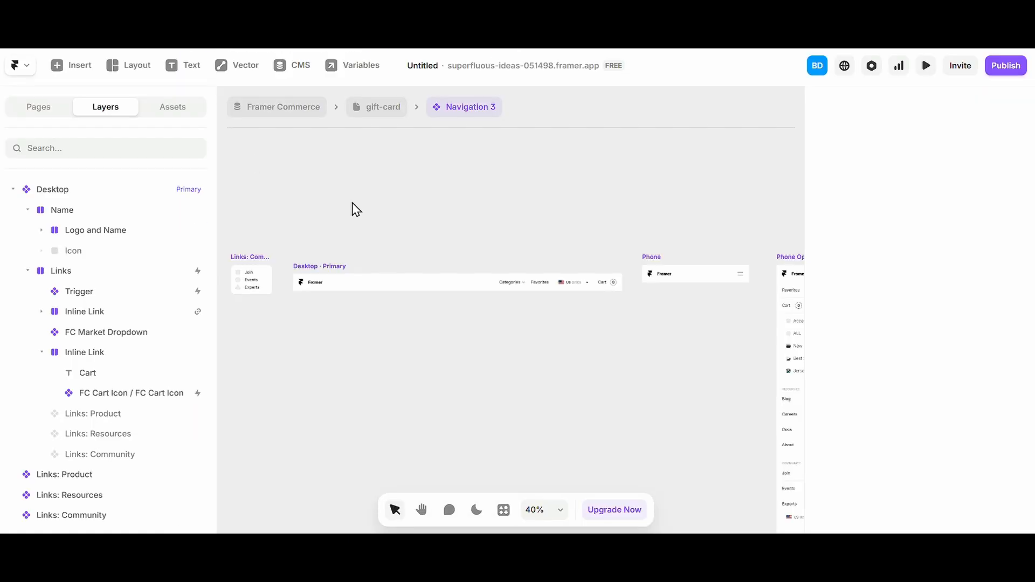
pyautogui.scroll(-1, 293, 129)
pyautogui.click(25, 106)
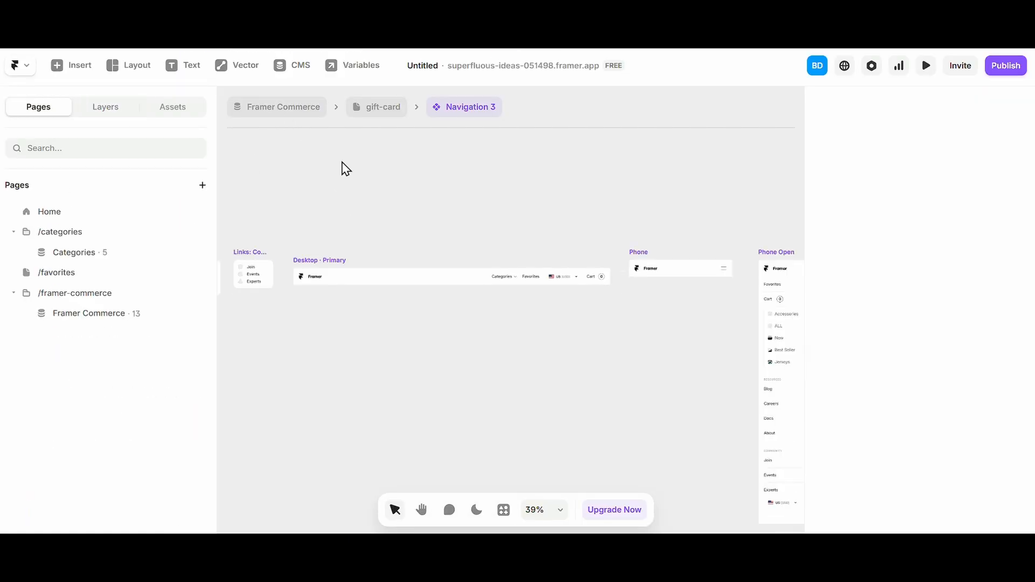
pyautogui.rightClick(103, 200)
pyautogui.click(43, 211)
pyautogui.scroll(-5, 496, 210)
pyautogui.scroll(4, 422, 263)
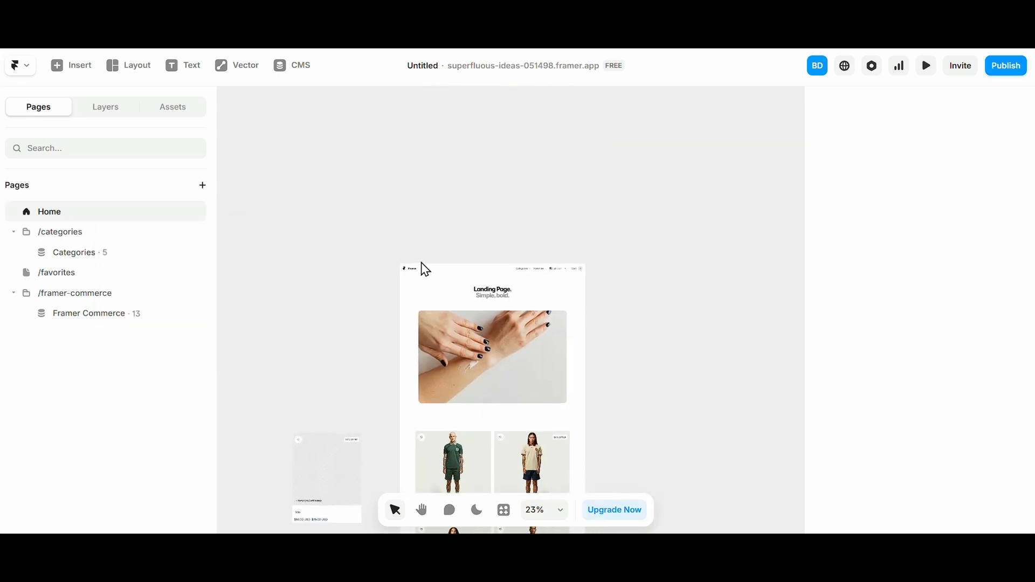
pyautogui.scroll(-5, 403, 263)
pyautogui.scroll(3, 335, 248)
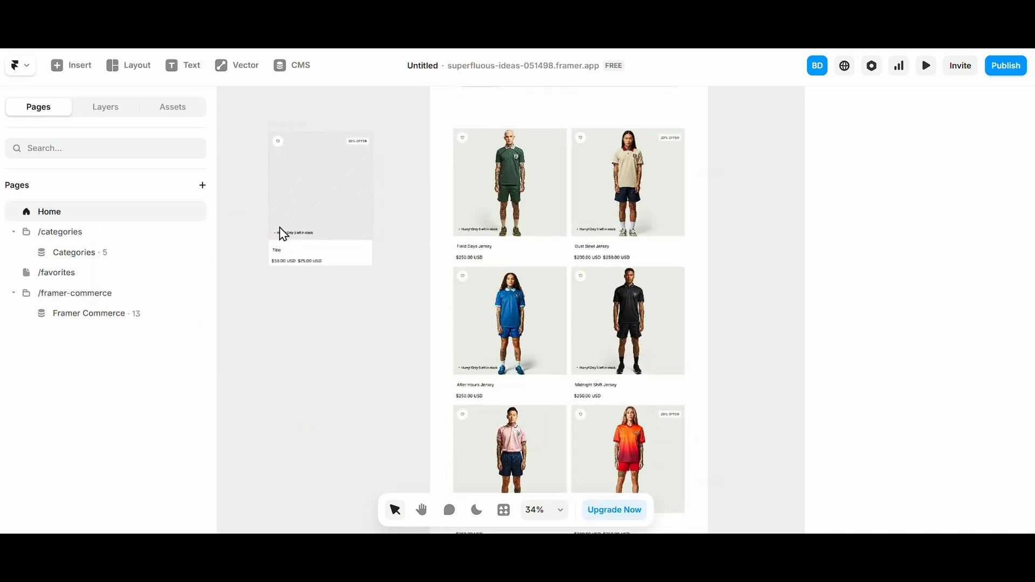
pyautogui.click(287, 226)
pyautogui.hscroll(-8, 288, 227)
# - Review the Categories template page with its filters and product grid, and the catalog display on the /favorites page
pyautogui.click(115, 259)
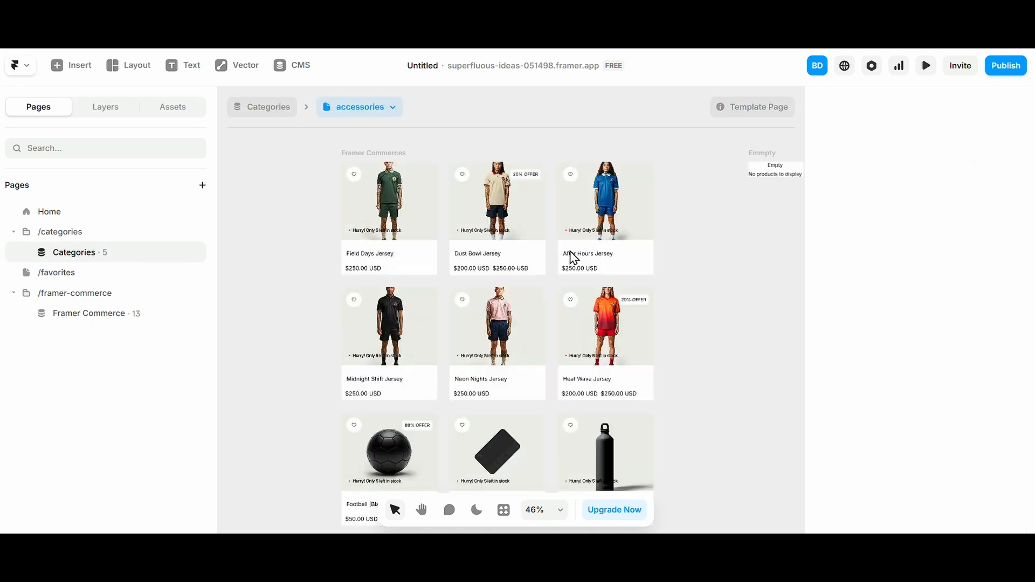
pyautogui.scroll(4, 363, 233)
pyautogui.scroll(-2, 468, 370)
pyautogui.scroll(-3, 468, 370)
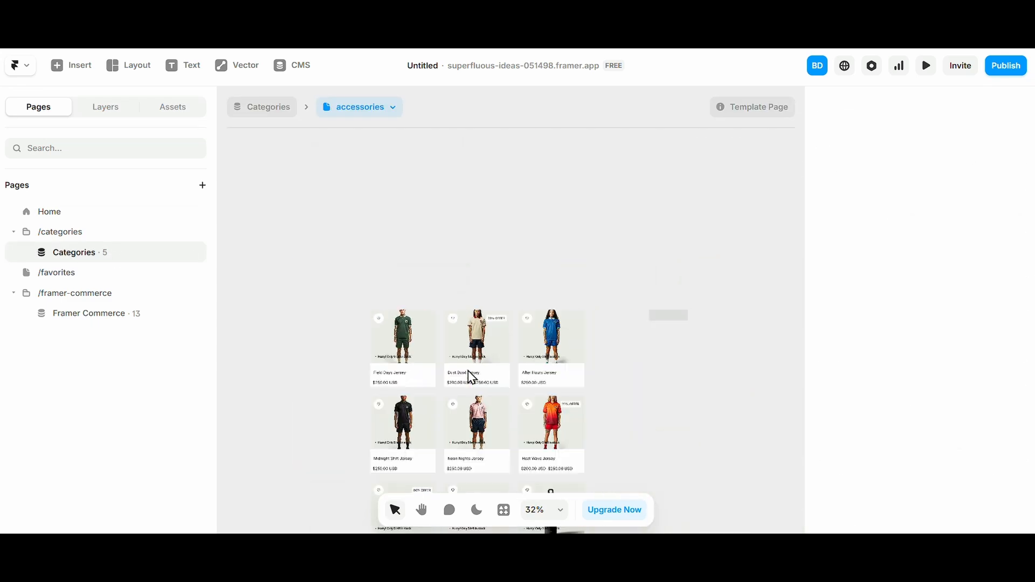
pyautogui.scroll(-2, 469, 371)
pyautogui.hscroll(10, 484, 371)
pyautogui.scroll(3, 559, 223)
pyautogui.scroll(4, 558, 223)
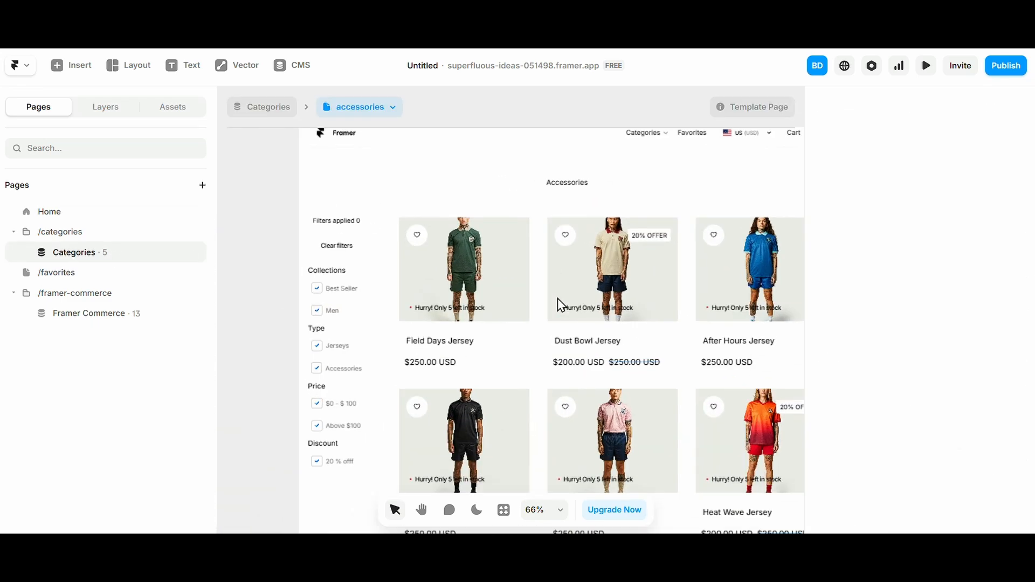
pyautogui.click(558, 299)
pyautogui.click(108, 278)
pyautogui.click(565, 299)
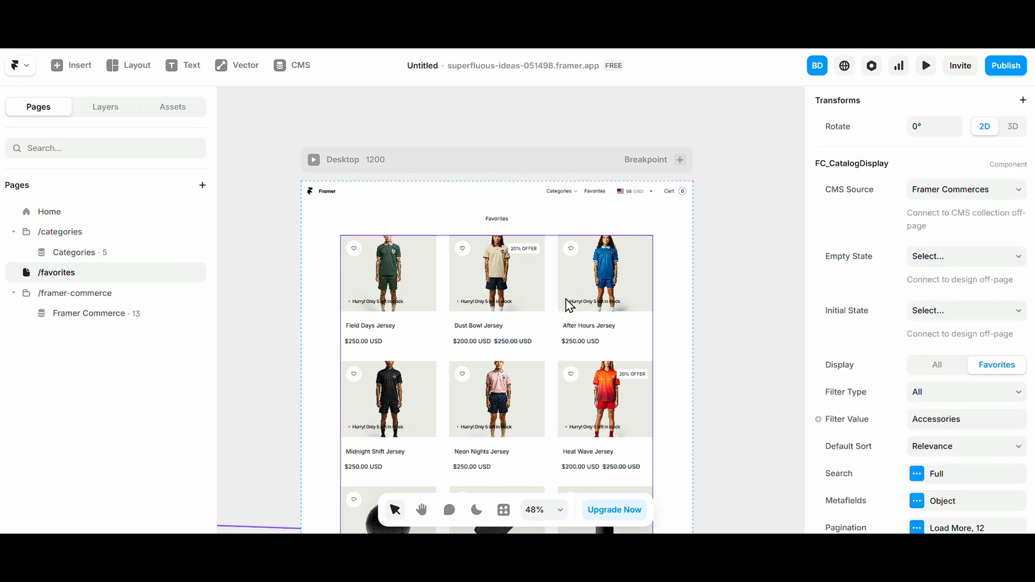
# - Open the Framer Commerce product template page and inspect its price row, gallery, variant options, Add to Cart area and navigation bar
pyautogui.click(121, 313)
pyautogui.click(522, 311)
pyautogui.scroll(4, 522, 243)
pyautogui.click(531, 232)
pyautogui.click(537, 219)
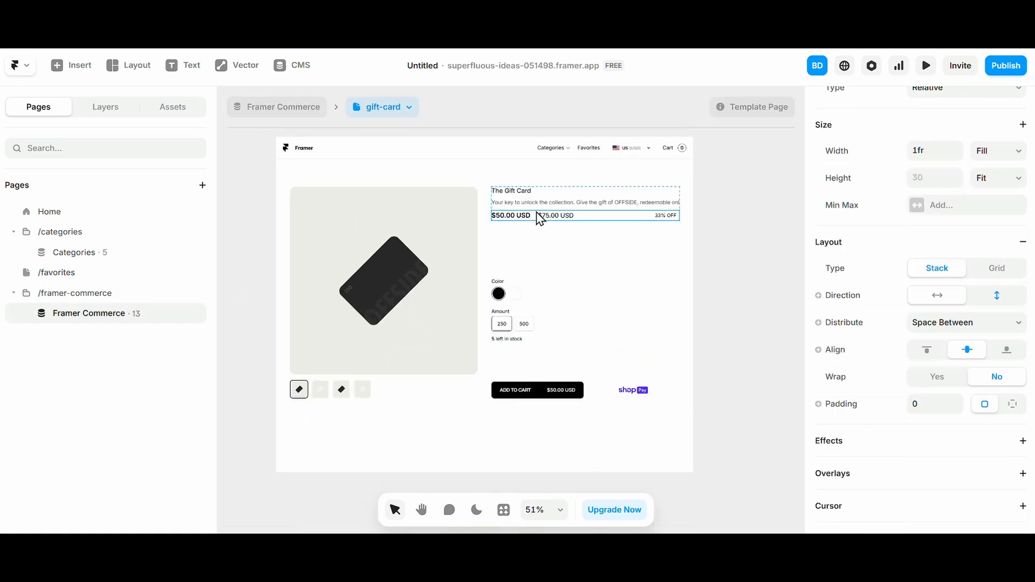
pyautogui.click(405, 252)
pyautogui.click(533, 330)
pyautogui.click(523, 340)
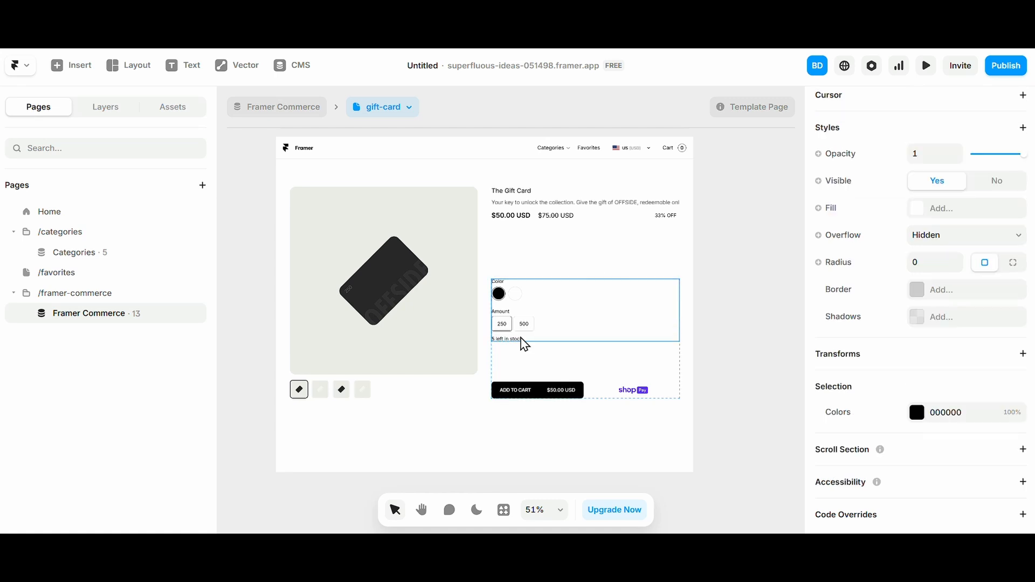
pyautogui.click(528, 360)
pyautogui.click(531, 396)
pyautogui.click(518, 165)
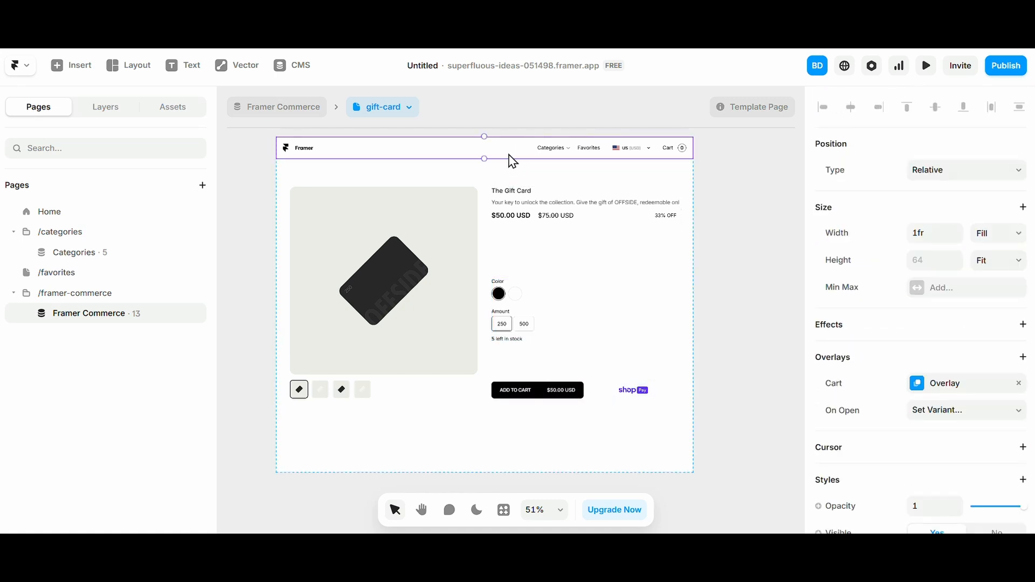
# - Inspect the gift-card page's layer structure, including the Navigation 3 component and its Cart overlay
pyautogui.click(84, 111)
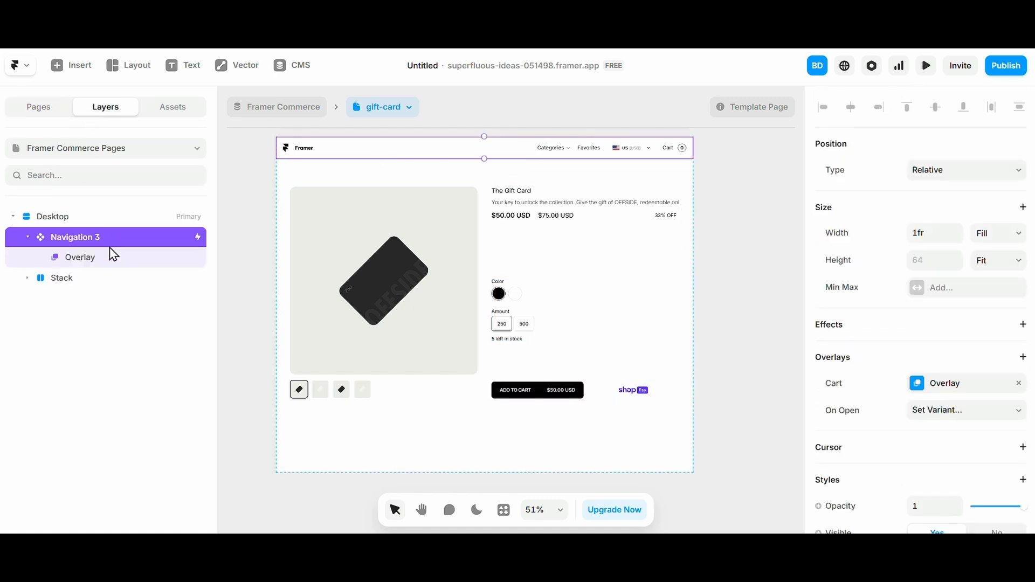
pyautogui.click(109, 255)
pyautogui.click(535, 245)
pyautogui.scroll(-5, 534, 245)
pyautogui.click(620, 252)
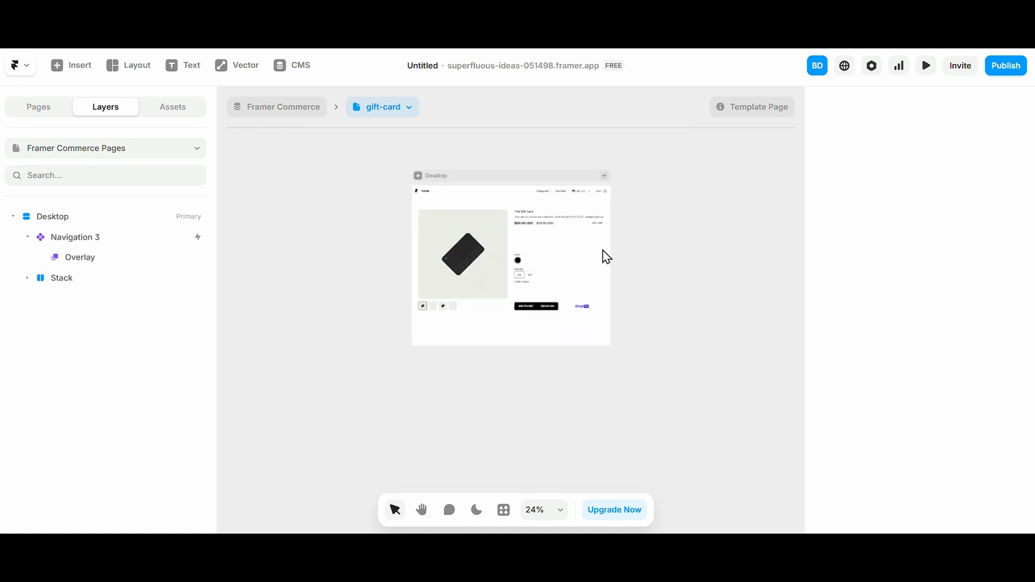
pyautogui.click(606, 257)
pyautogui.click(562, 191)
pyautogui.scroll(3, 566, 201)
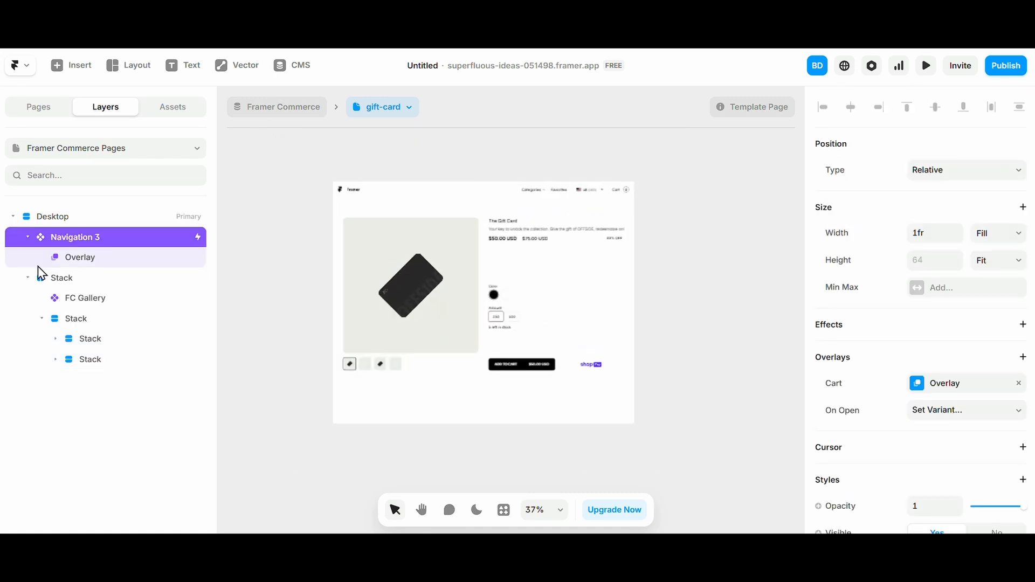
# - Open the Cart component from the navigation overlay and enter its nested FC Cart State component
pyautogui.click(84, 264)
pyautogui.doubleClick(561, 279)
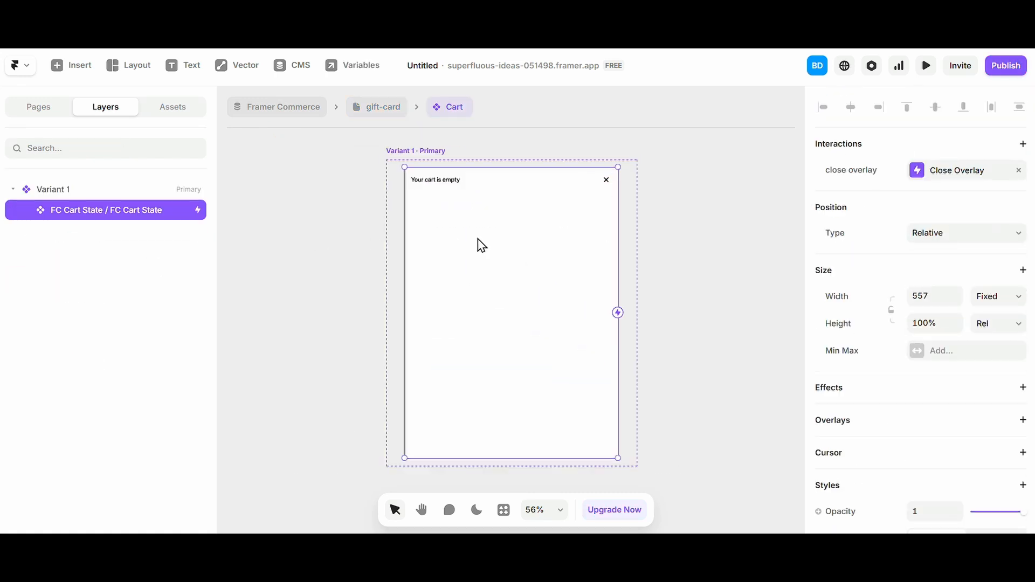
pyautogui.scroll(-3, 485, 245)
pyautogui.doubleClick(486, 225)
pyautogui.scroll(-3, 731, 235)
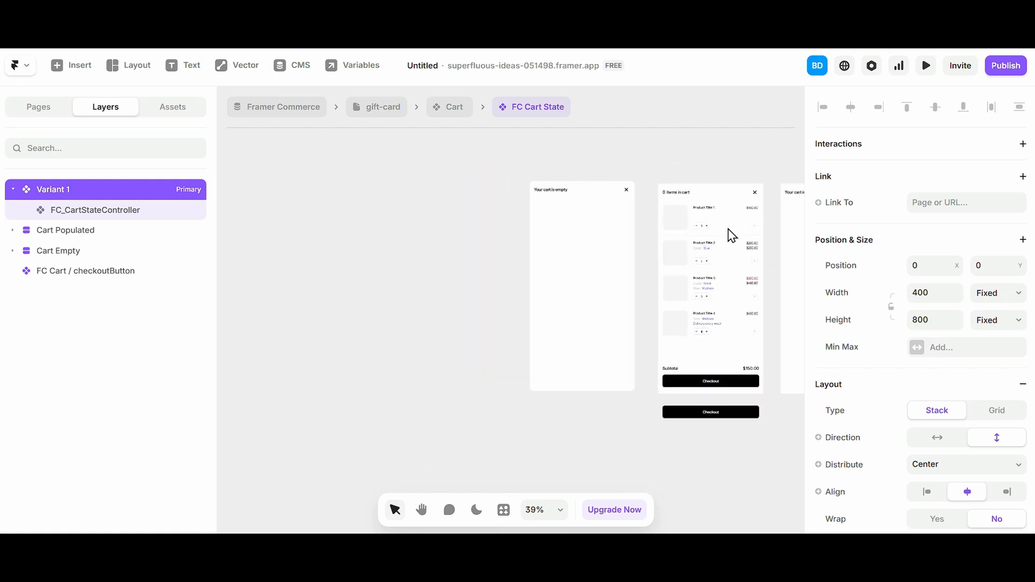
# - Examine the Cart Populated design in FC Cart State, including its header, close button and product items
pyautogui.moveTo(731, 236); pyautogui.dragTo(494, 246)
pyautogui.scroll(3, 491, 246)
pyautogui.doubleClick(474, 246)
pyautogui.click(531, 183)
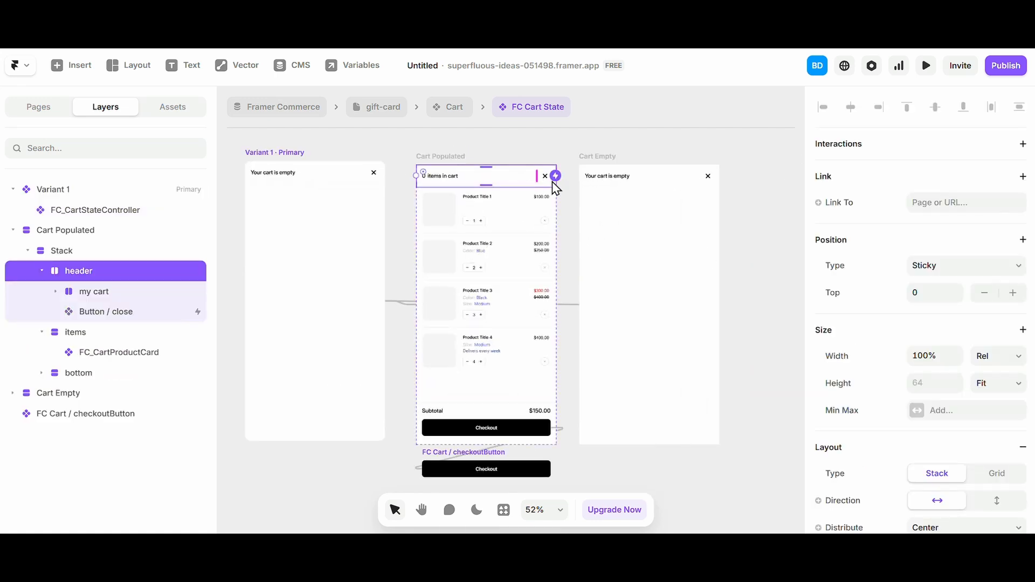
pyautogui.scroll(3, 552, 182)
pyautogui.doubleClick(542, 179)
pyautogui.doubleClick(537, 231)
pyautogui.scroll(-3, 543, 238)
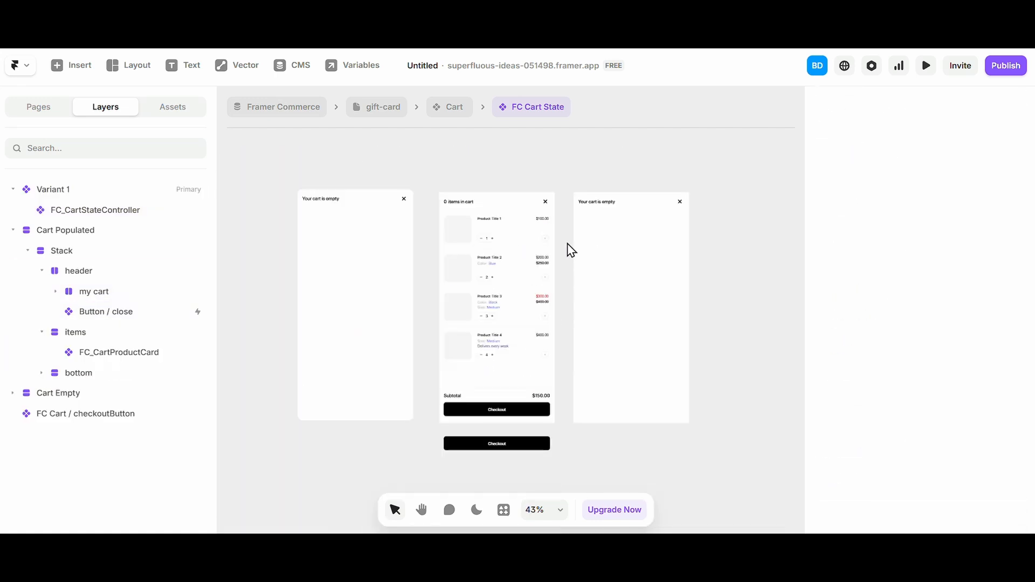
# - Leave the cart components, open the Home page and move the off-page Product card beside the Desktop frame's top, at about X -485, Y 5
pyautogui.click(453, 108)
pyautogui.click(367, 108)
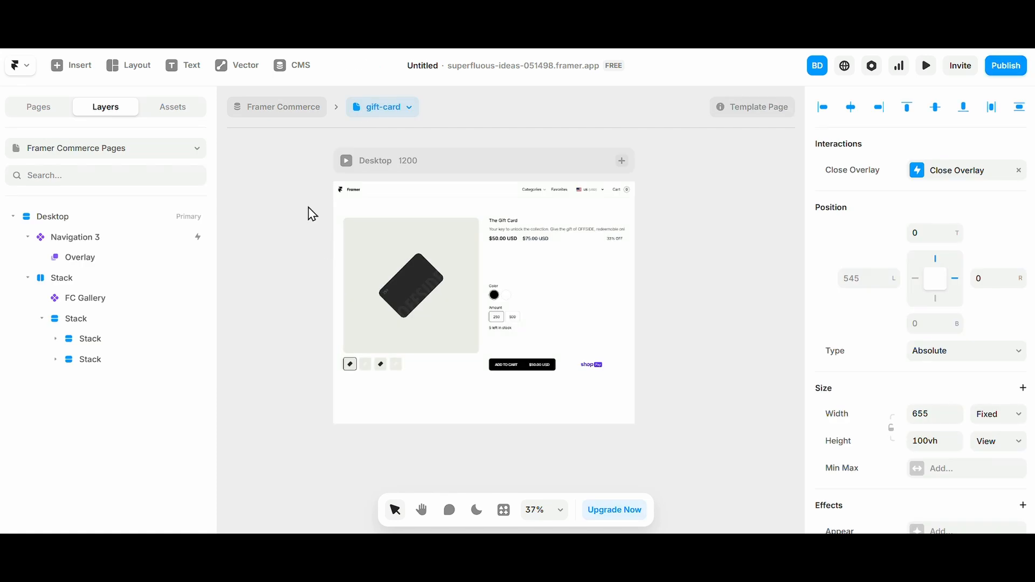
pyautogui.click(13, 107)
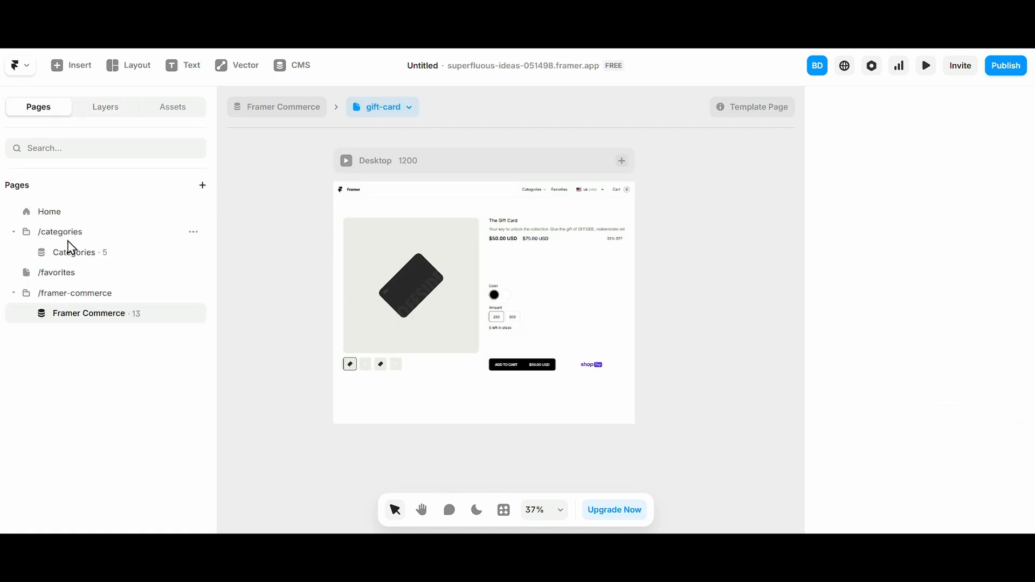
pyautogui.click(71, 215)
pyautogui.scroll(-3, 337, 279)
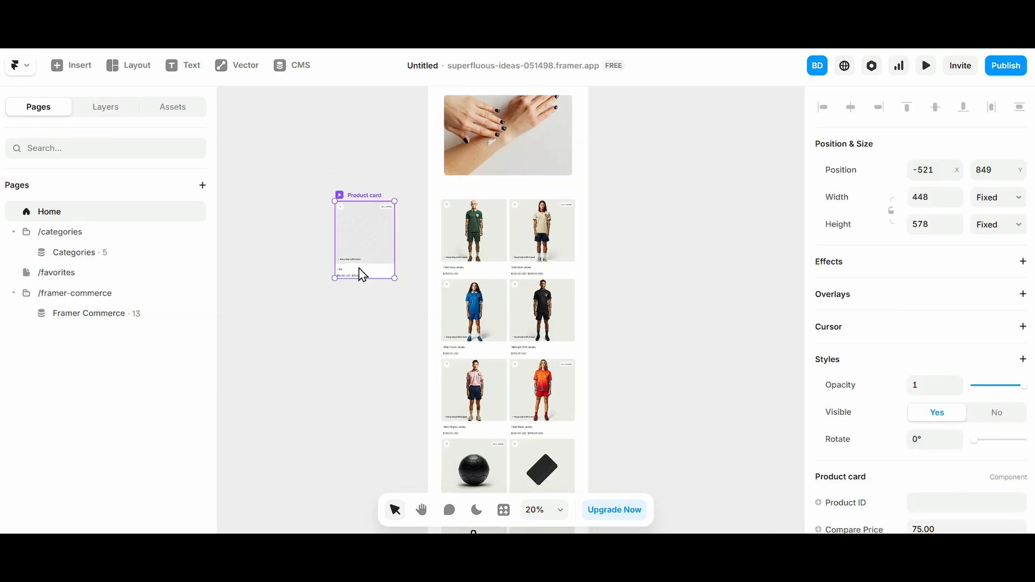
pyautogui.scroll(3, 362, 273)
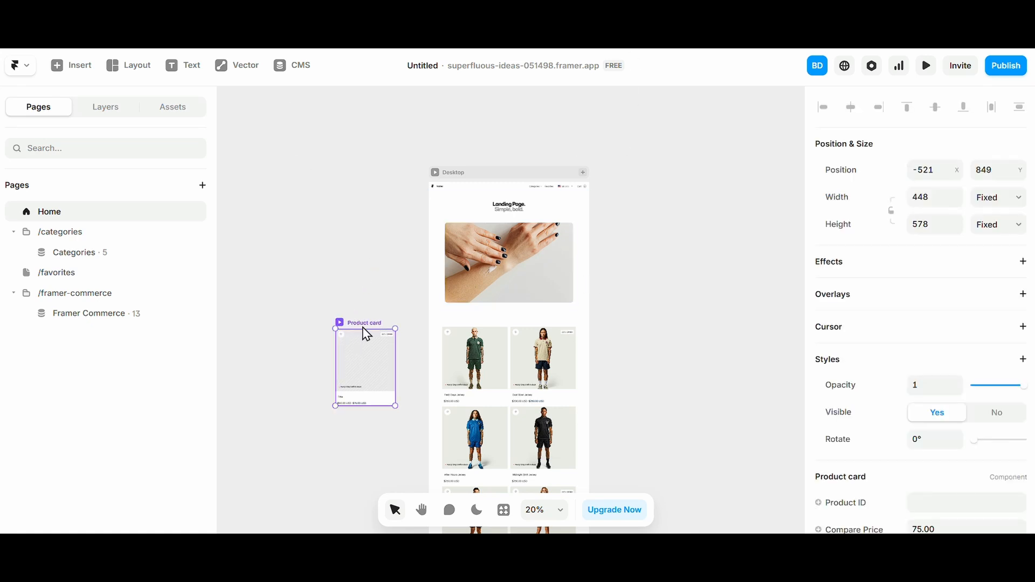
pyautogui.moveTo(363, 333); pyautogui.dragTo(371, 221)
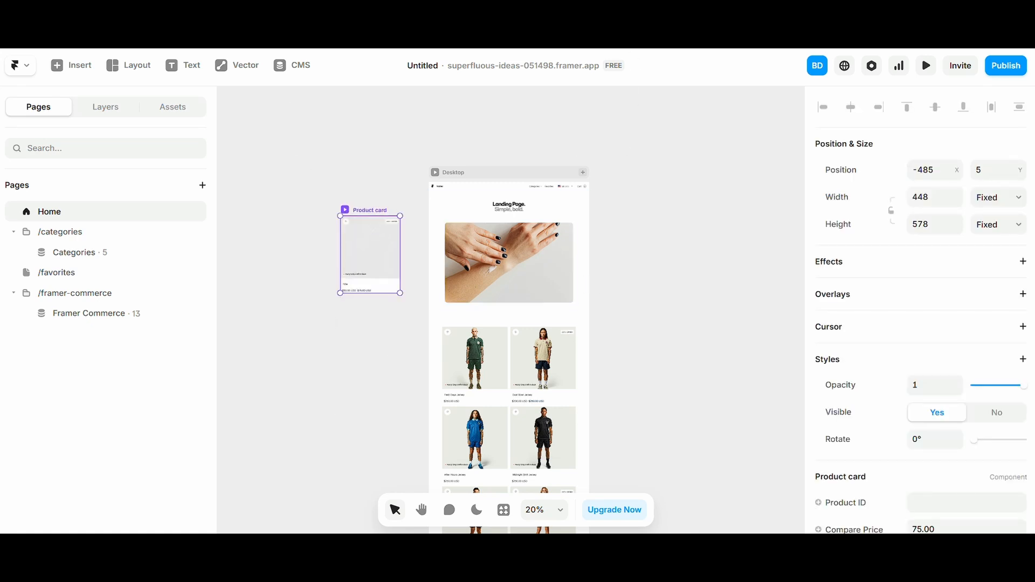